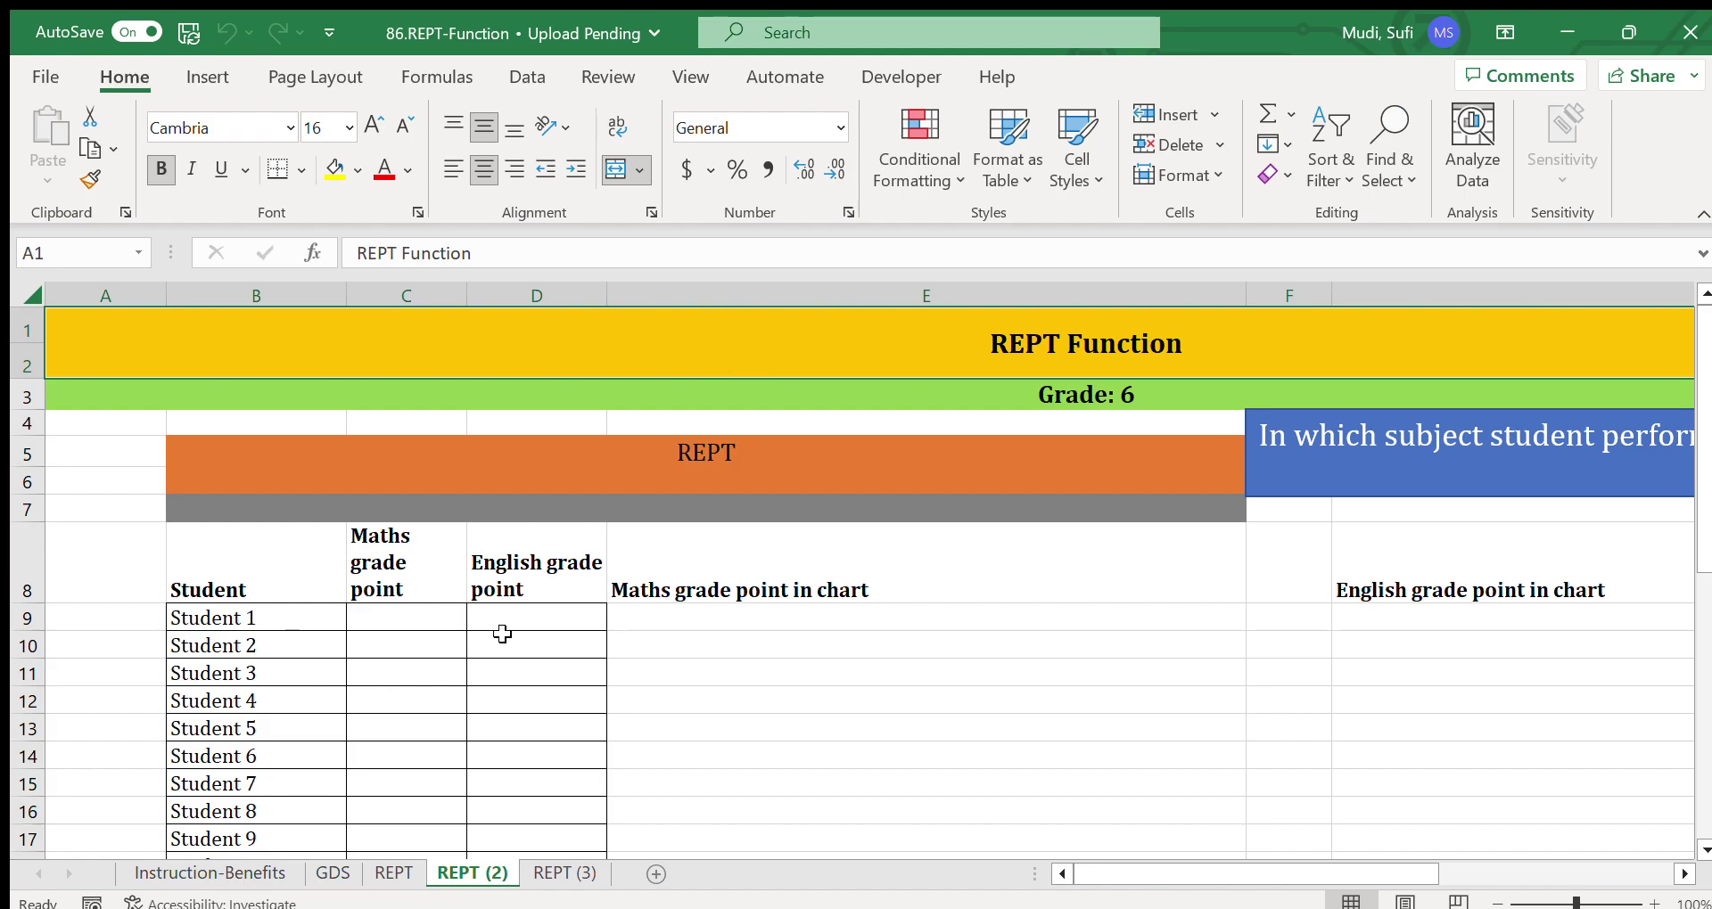
# Step: On the REPT sheet, review the title, the Maths and English grade points and the REPT bar formulas in E9:E15
pyautogui.click(393, 873)
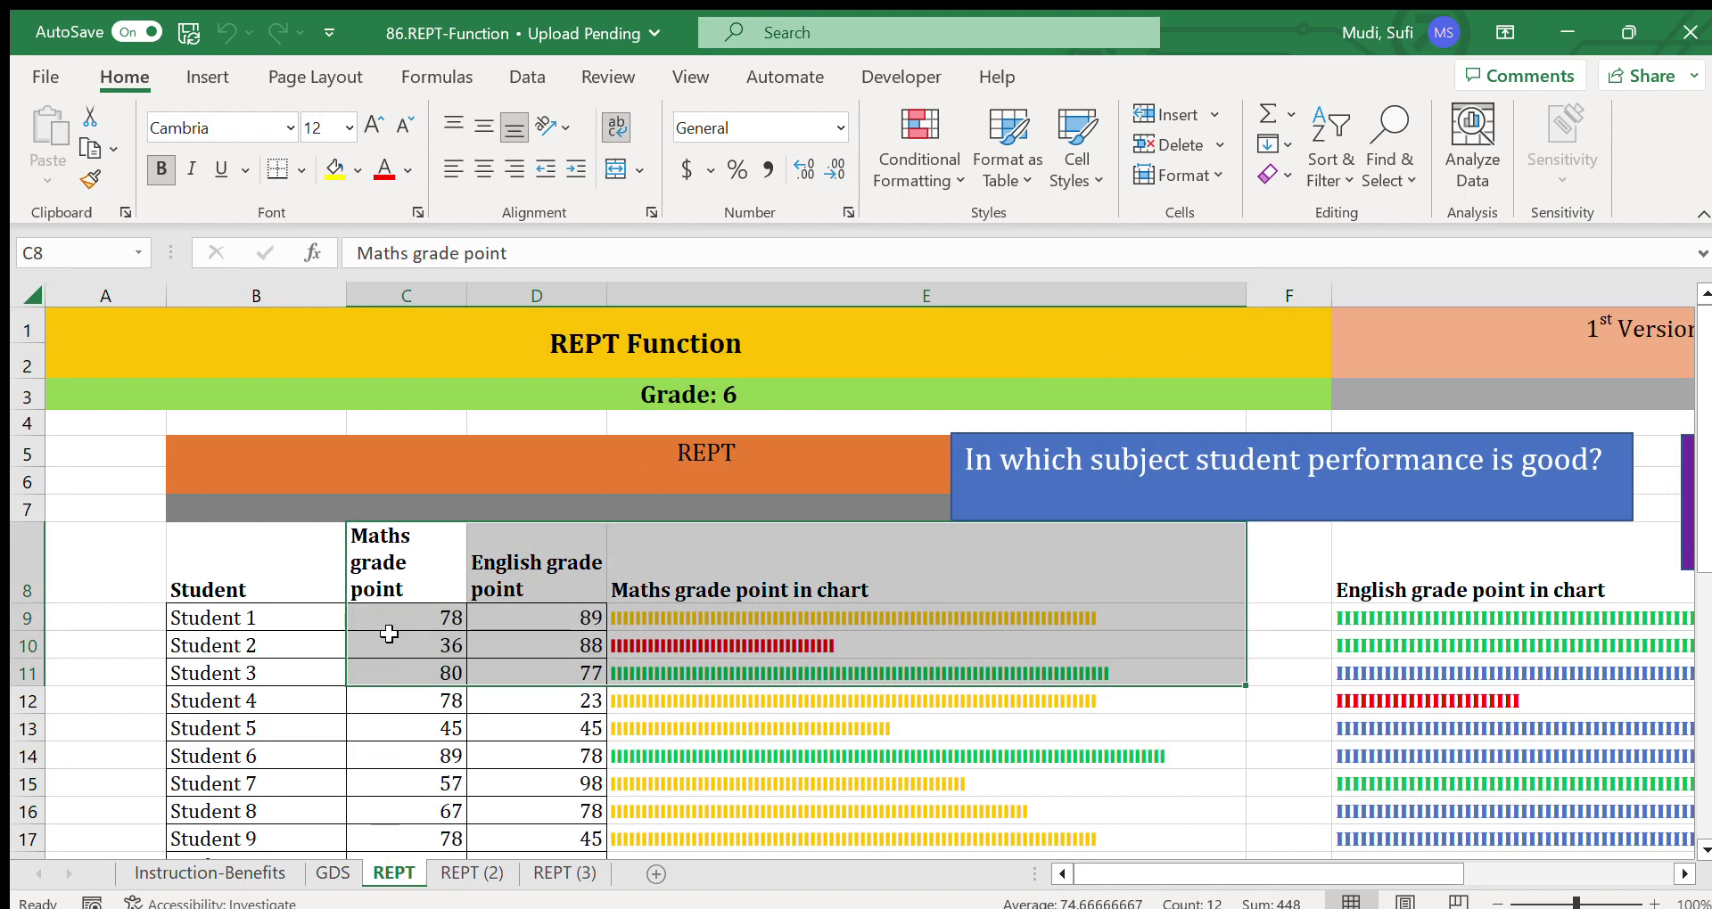
pyautogui.click(546, 354)
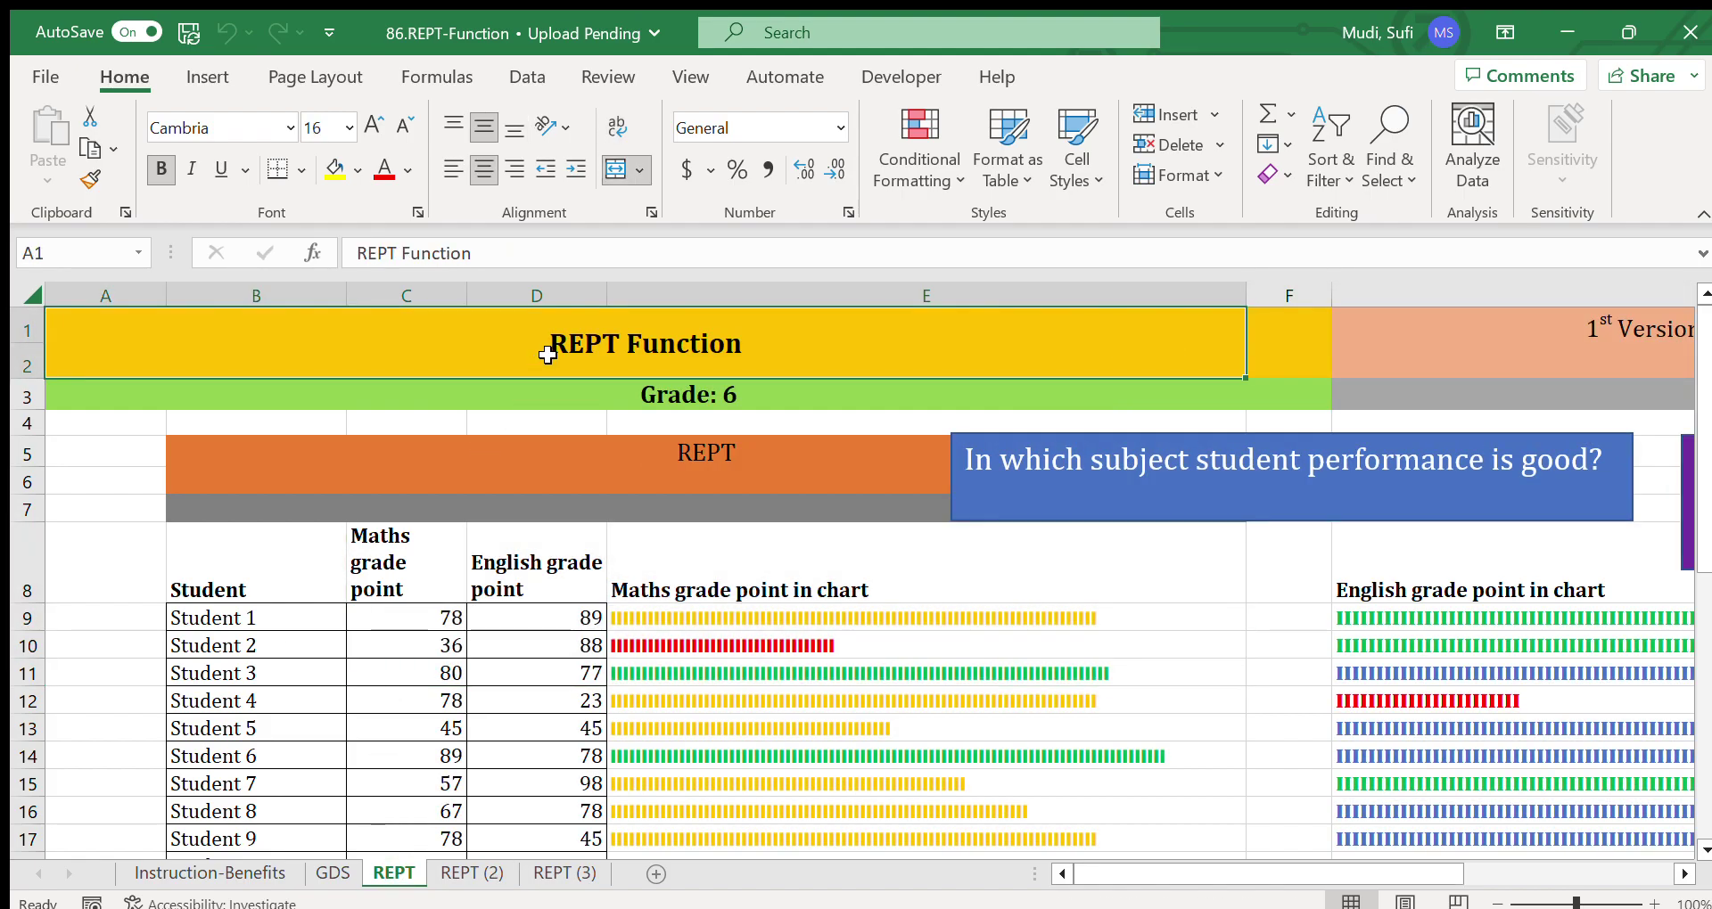
pyautogui.moveTo(416, 535); pyautogui.dragTo(514, 743)
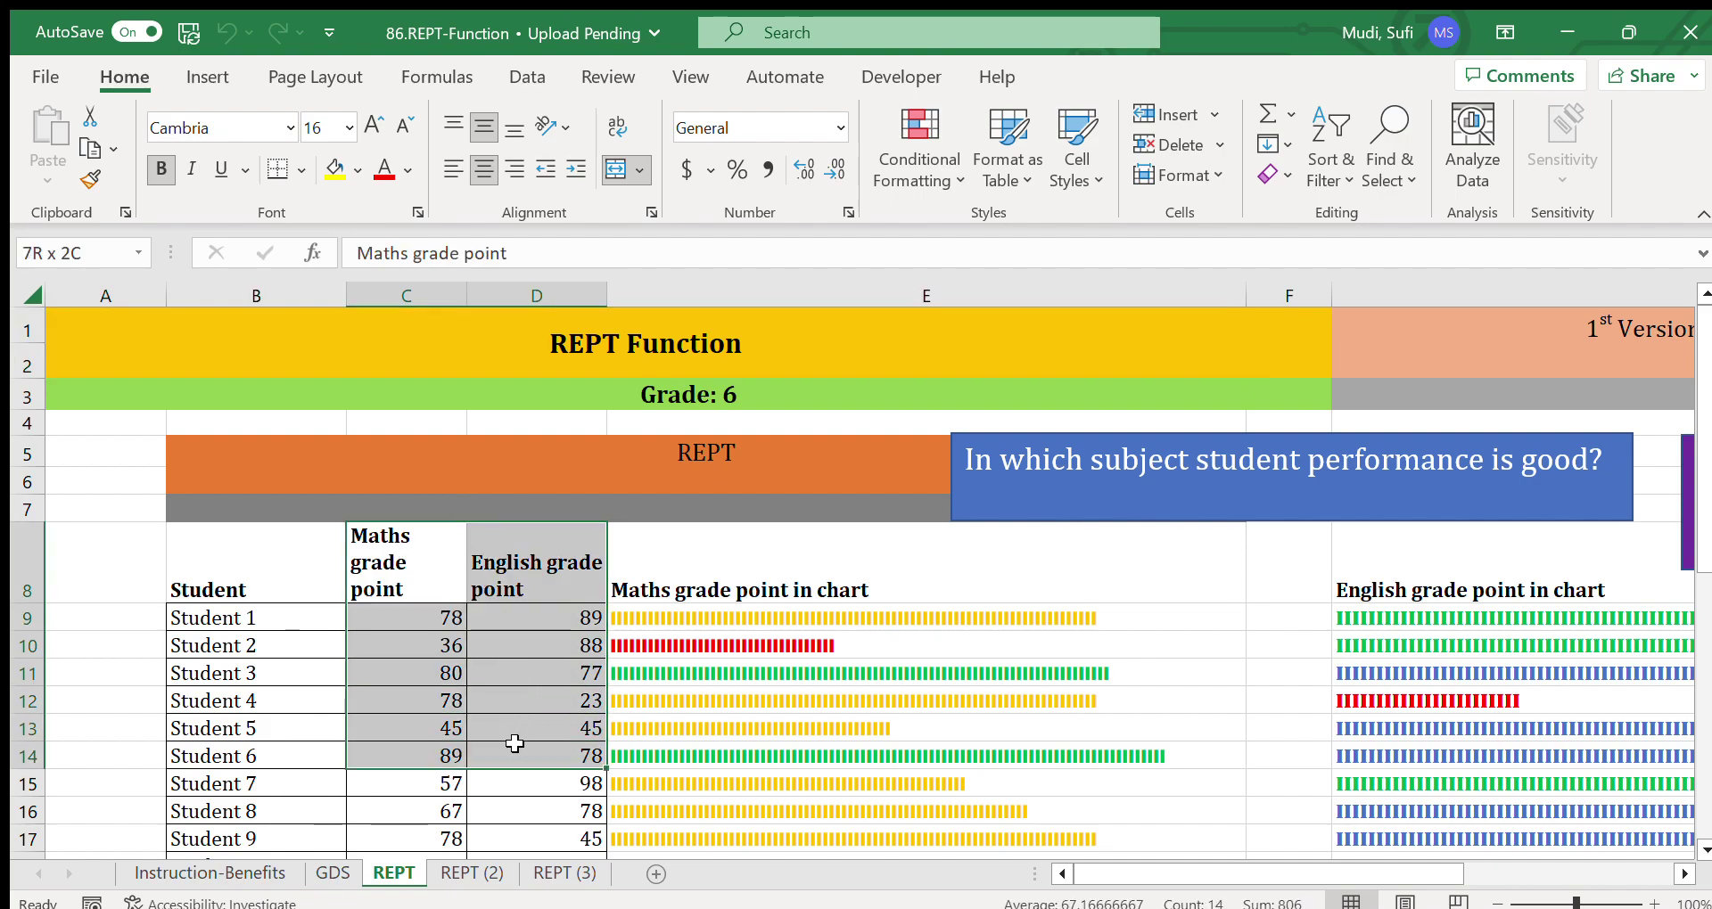
pyautogui.click(706, 615)
pyautogui.moveTo(706, 614); pyautogui.dragTo(704, 785)
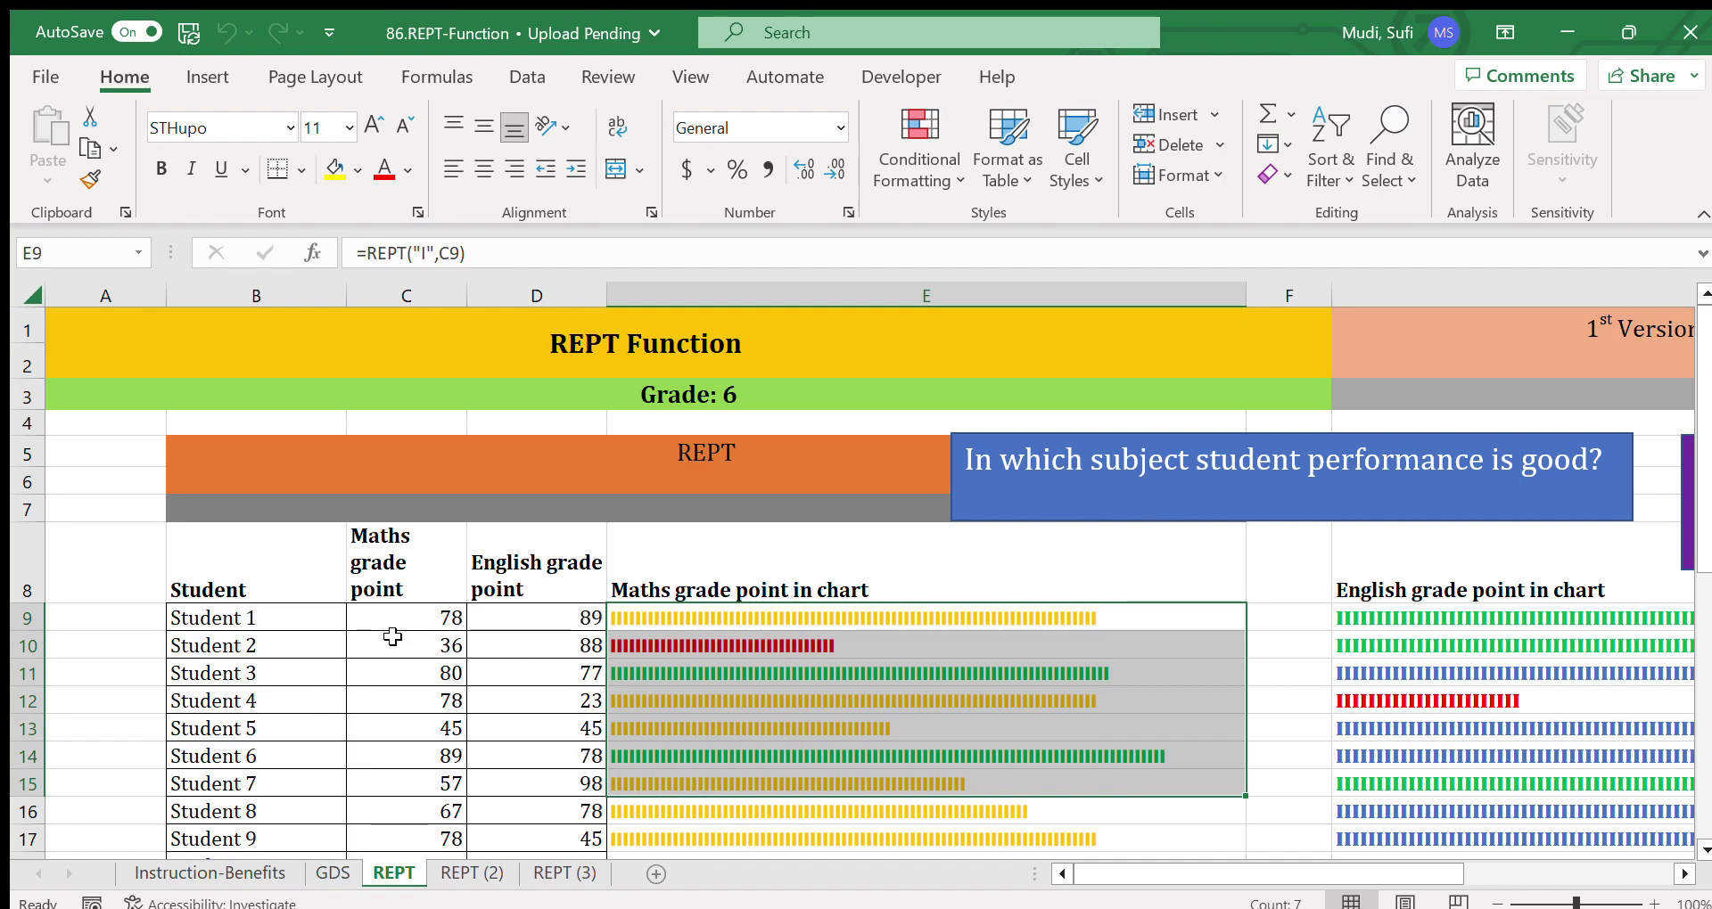
pyautogui.moveTo(382, 614); pyautogui.dragTo(535, 723)
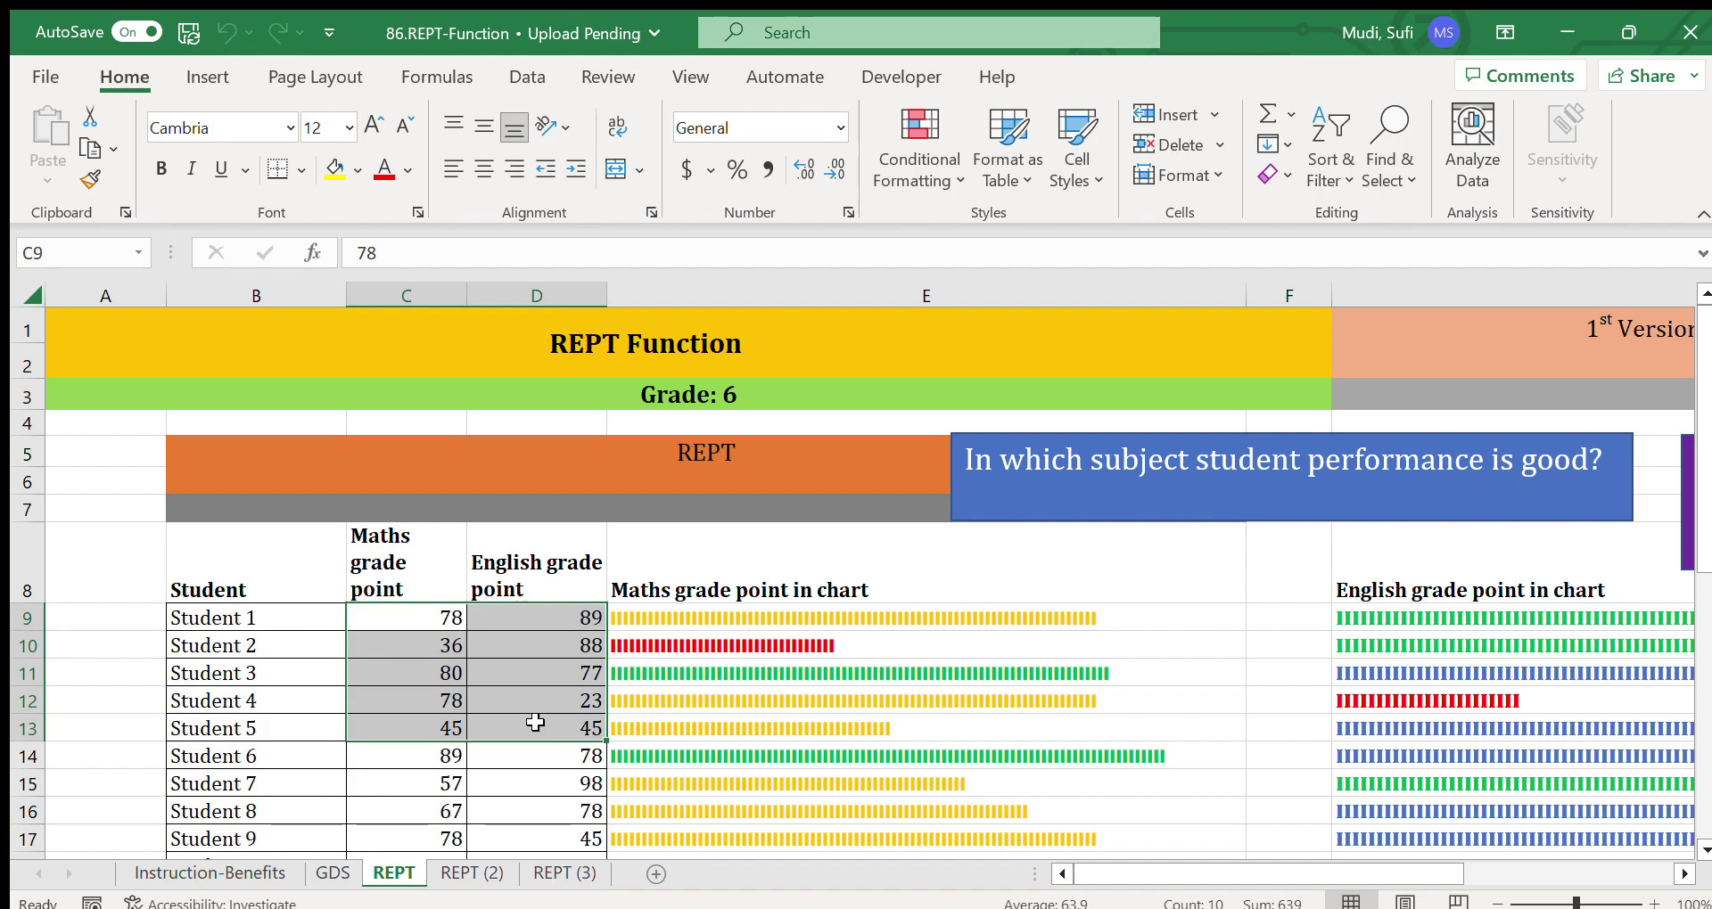
pyautogui.click(332, 874)
# Step: Walk through the seven GDS Purpose entries, from modernizing data systems to managing business, then scroll right toward column Y
pyautogui.click(356, 564)
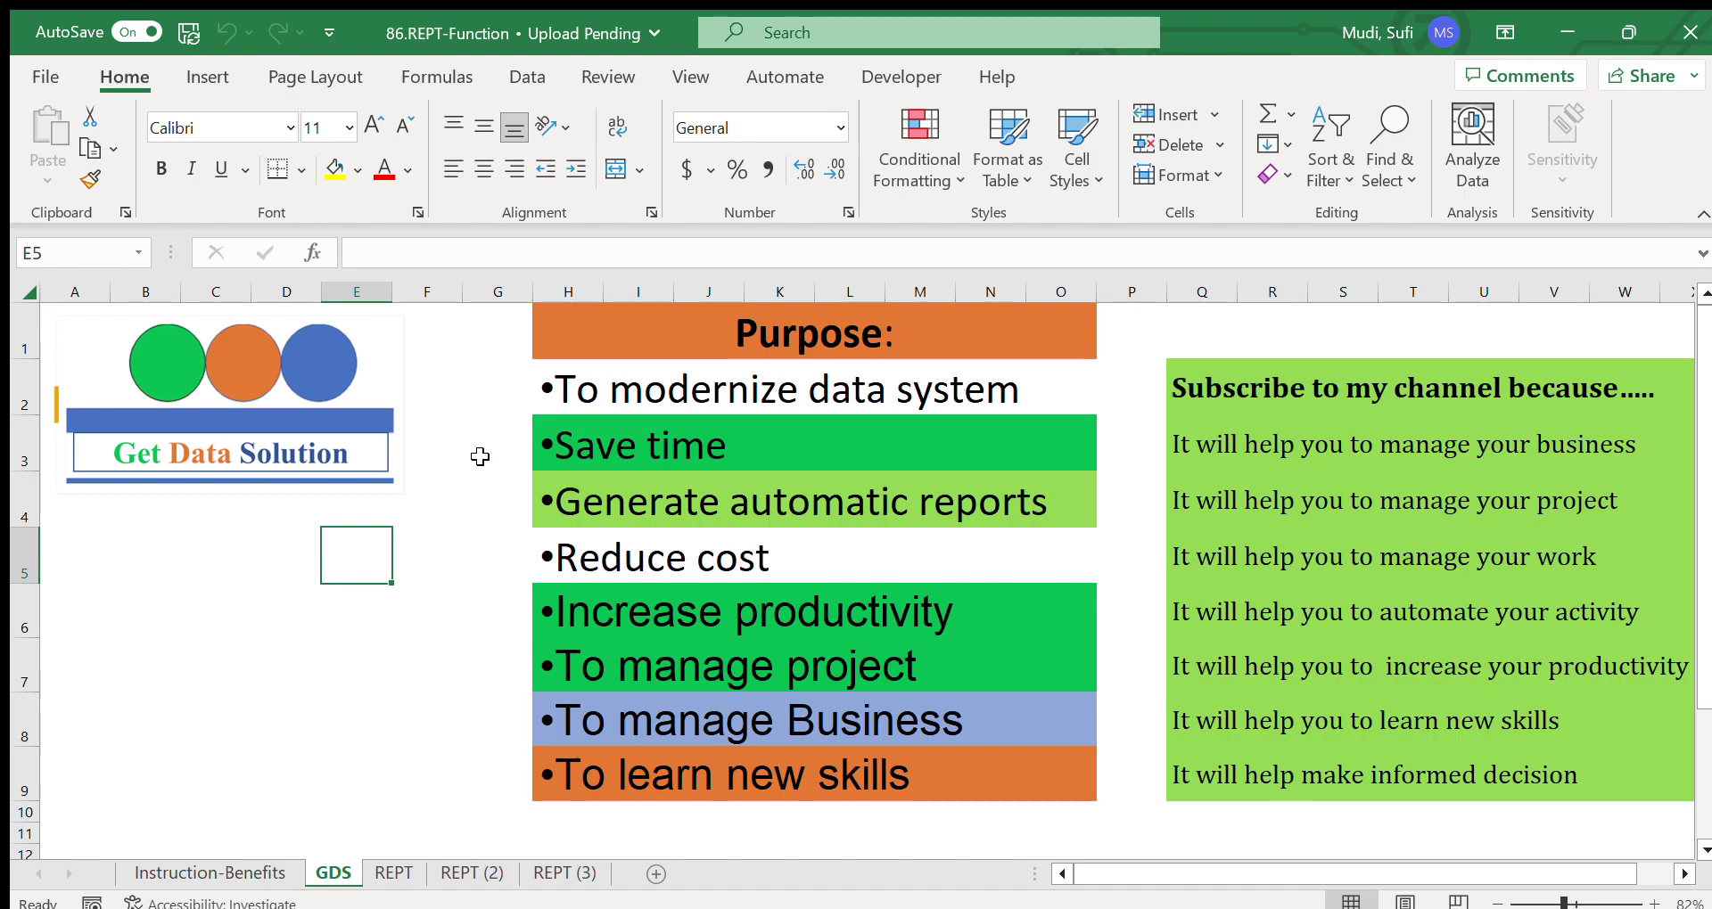
pyautogui.click(711, 388)
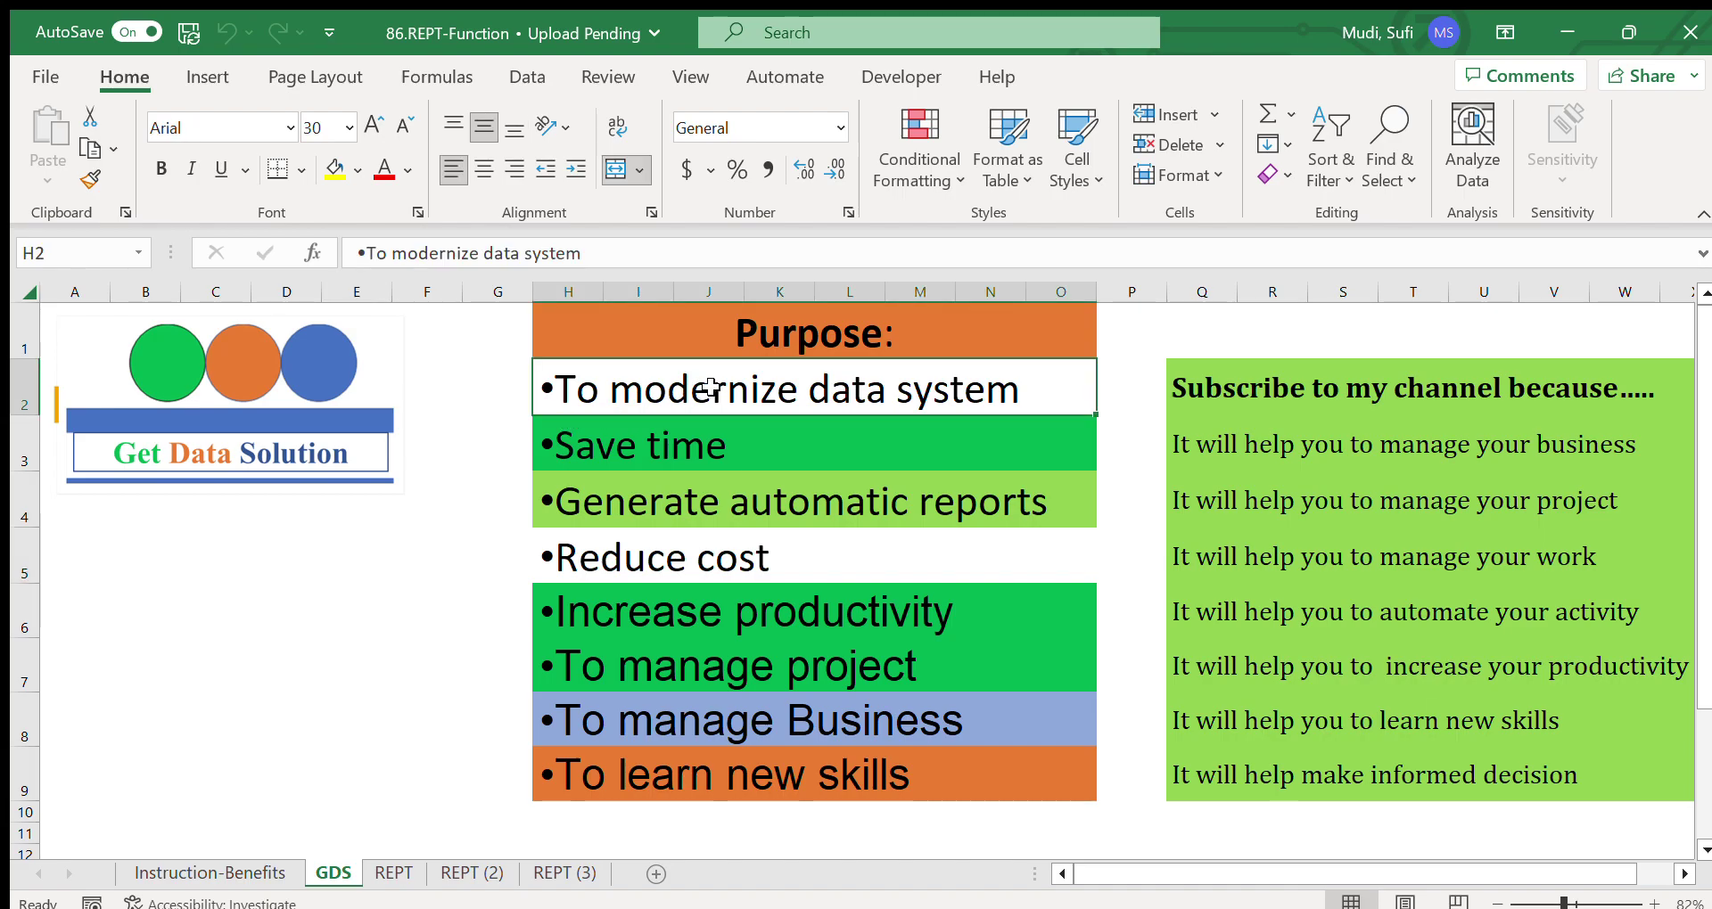
pyautogui.press('Down')
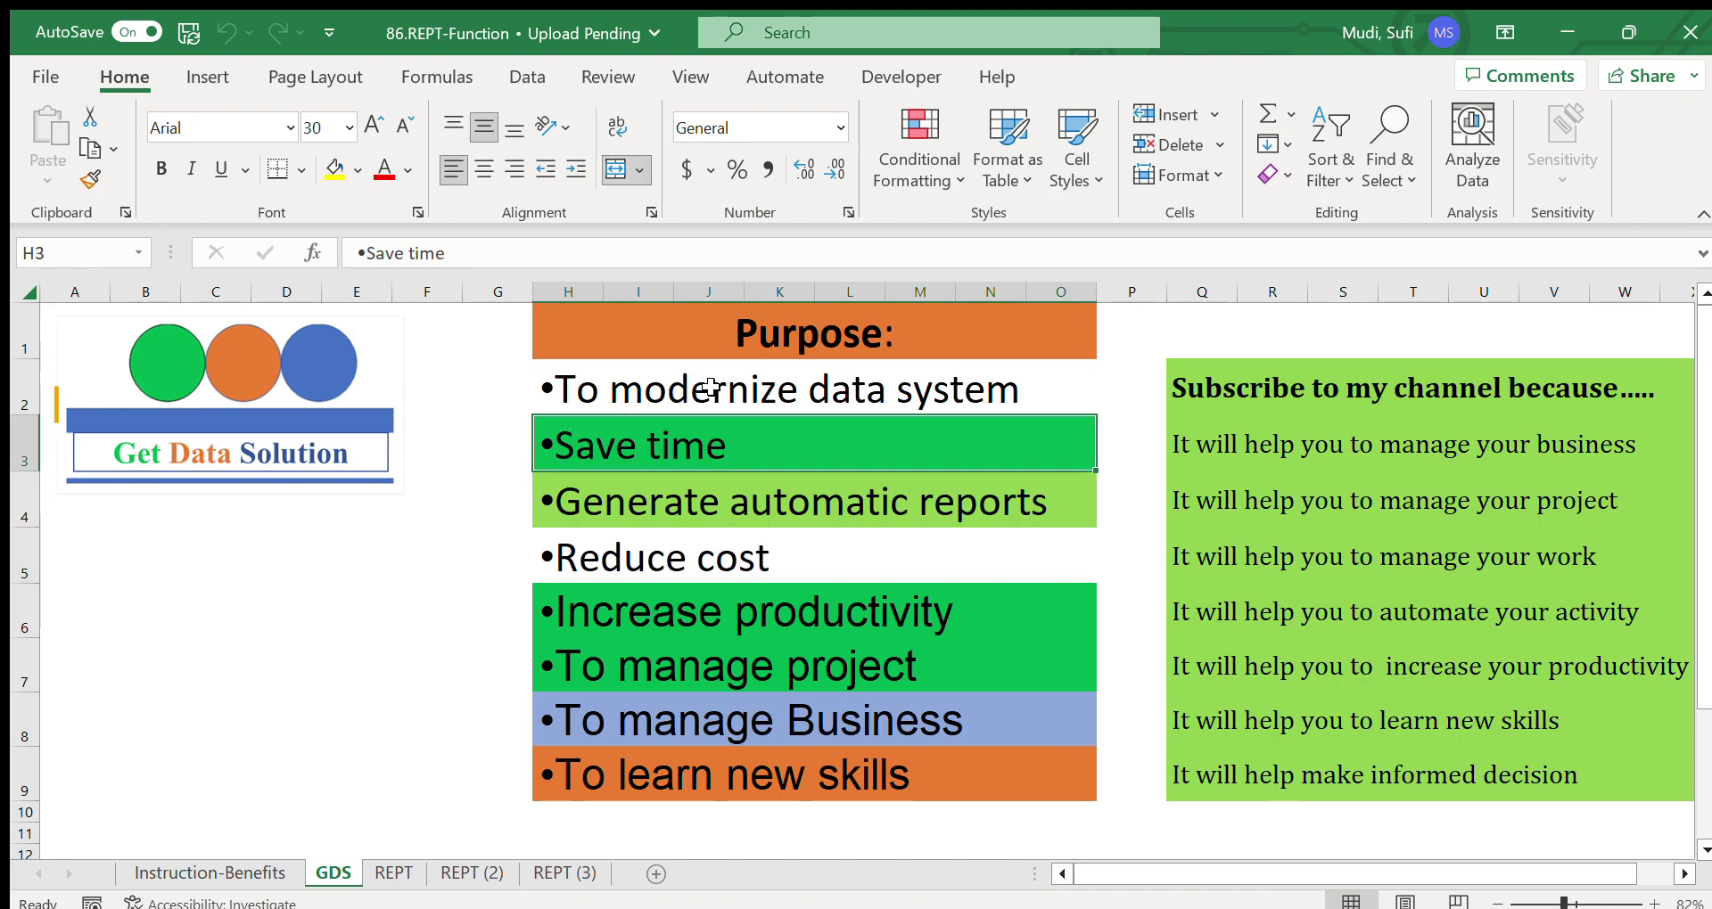
pyautogui.press('Down')
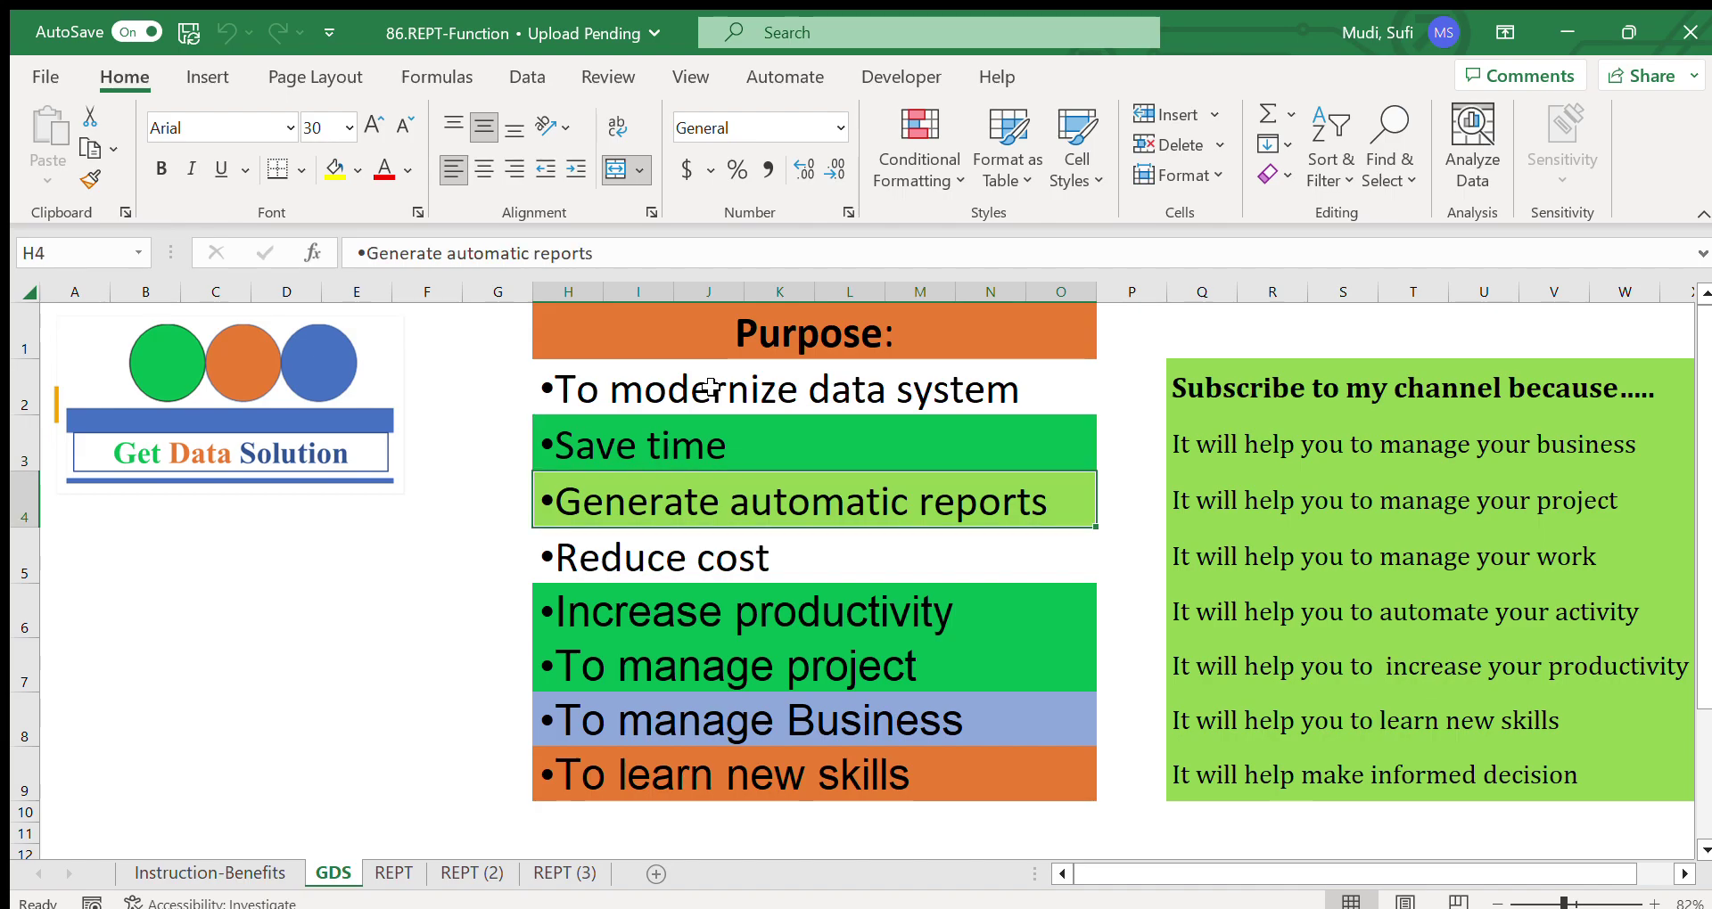
pyautogui.press('Down')
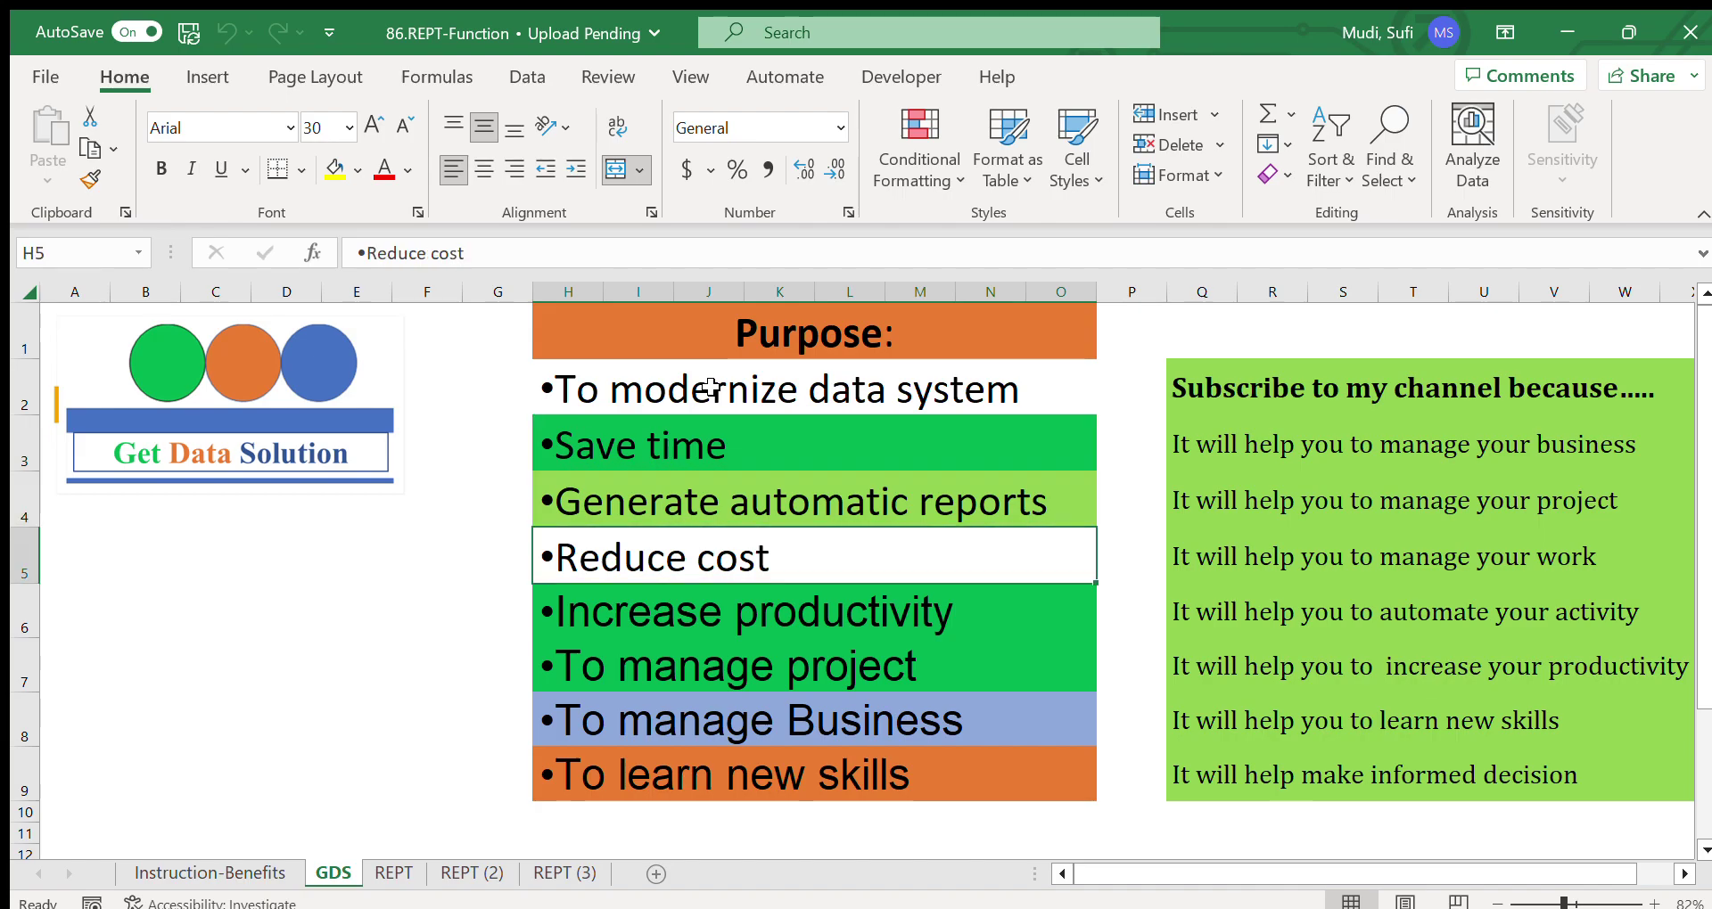
pyautogui.press('Down')
pyautogui.press('Down')
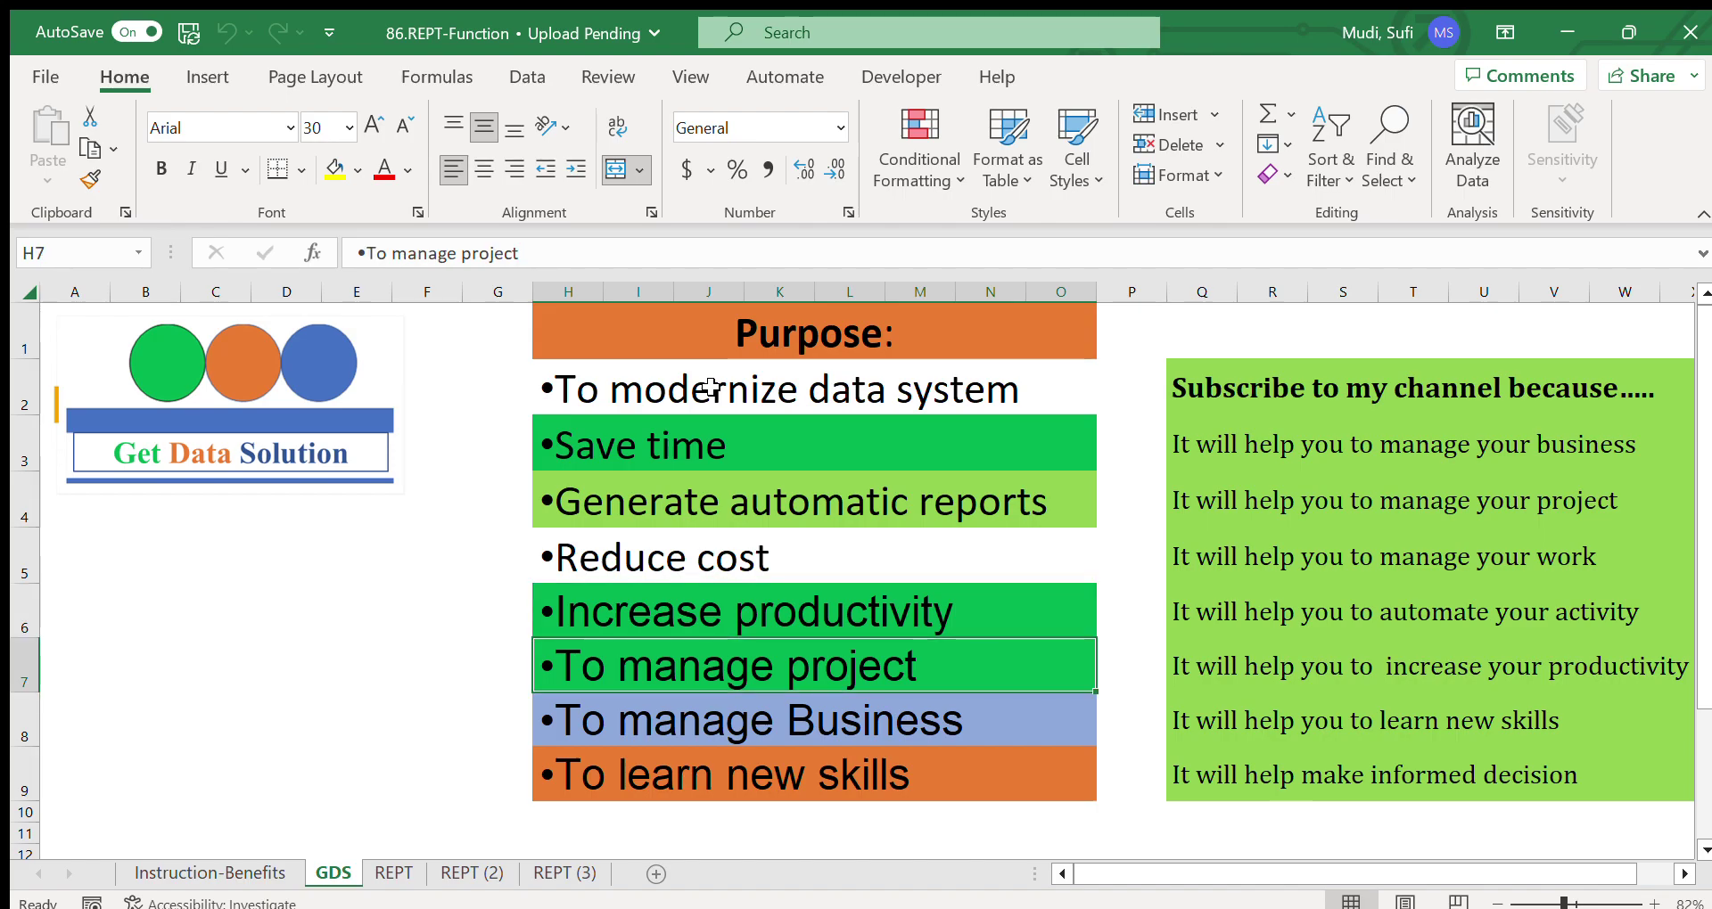
pyautogui.press('Down')
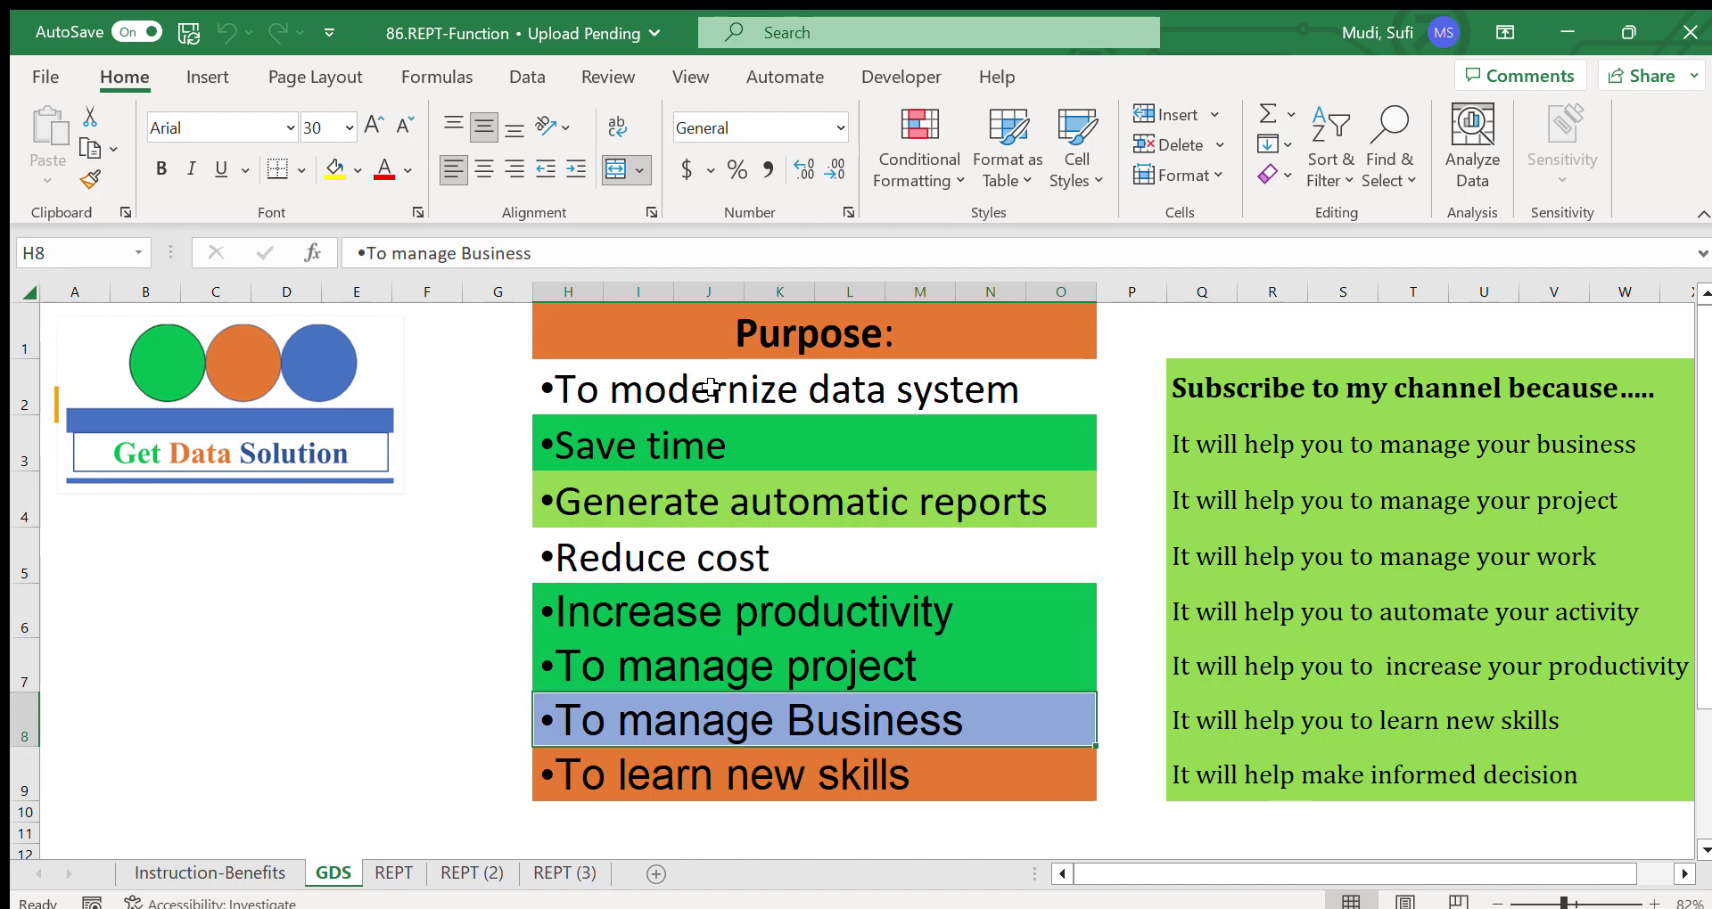
pyautogui.press('Down')
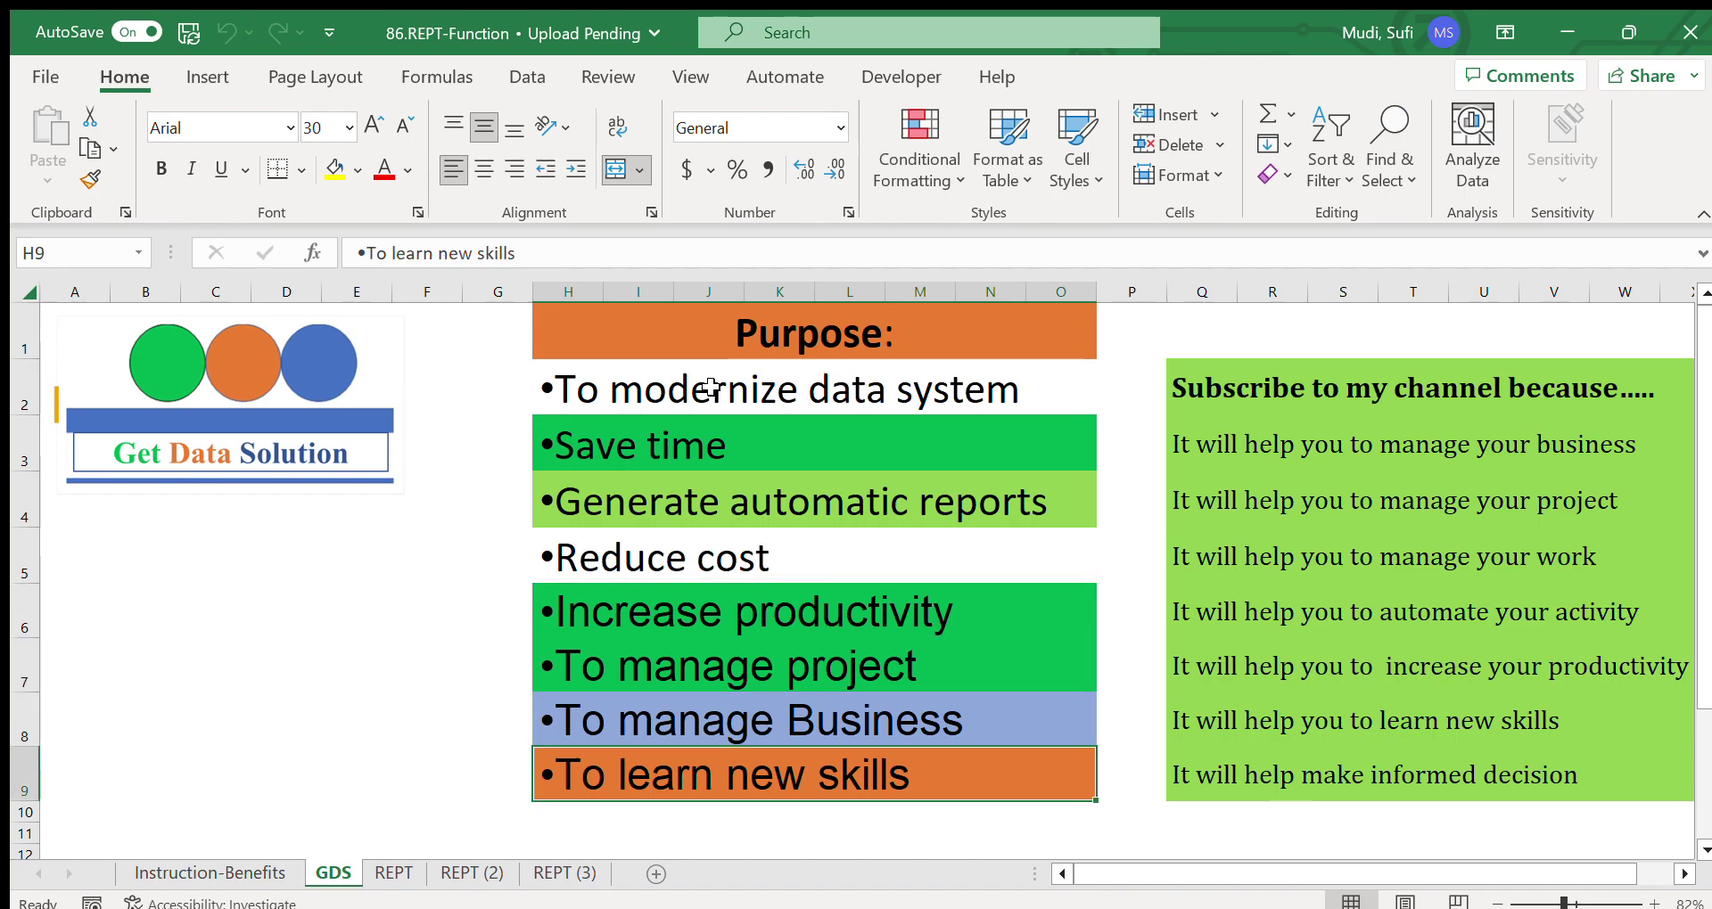
pyautogui.click(1681, 875)
pyautogui.click(1682, 875)
# Step: Clear the ticks in Y4:Y9, then copy Y3's tick down into Y4
pyautogui.click(1682, 874)
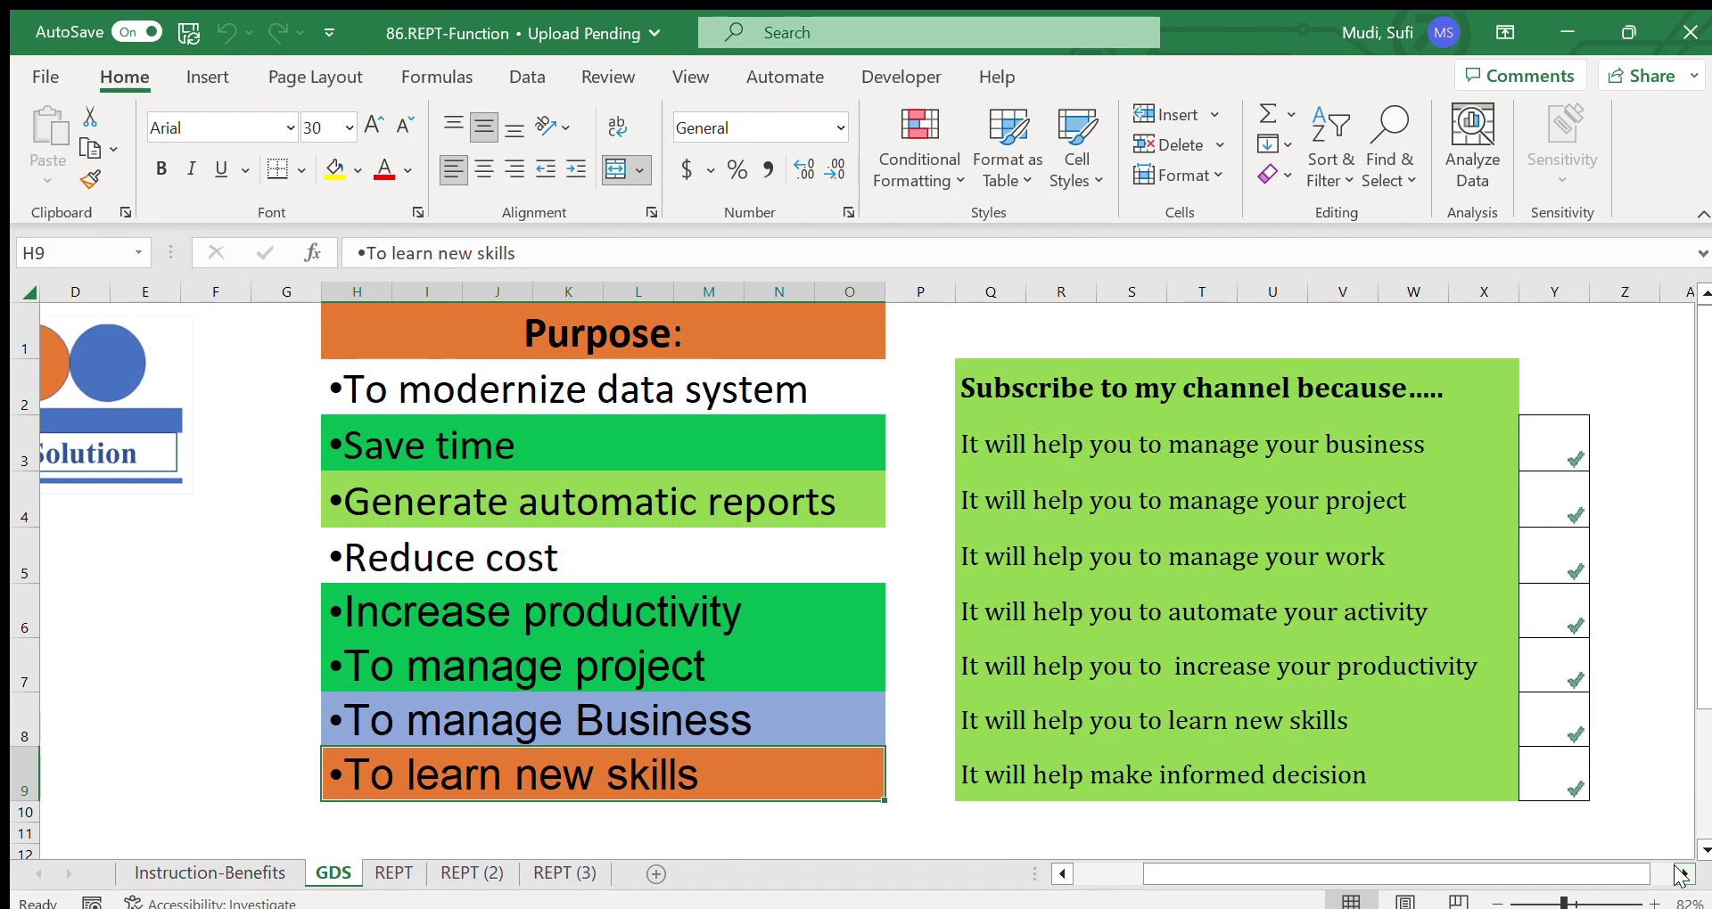
pyautogui.moveTo(1573, 515); pyautogui.dragTo(1556, 761)
pyautogui.press('Delete')
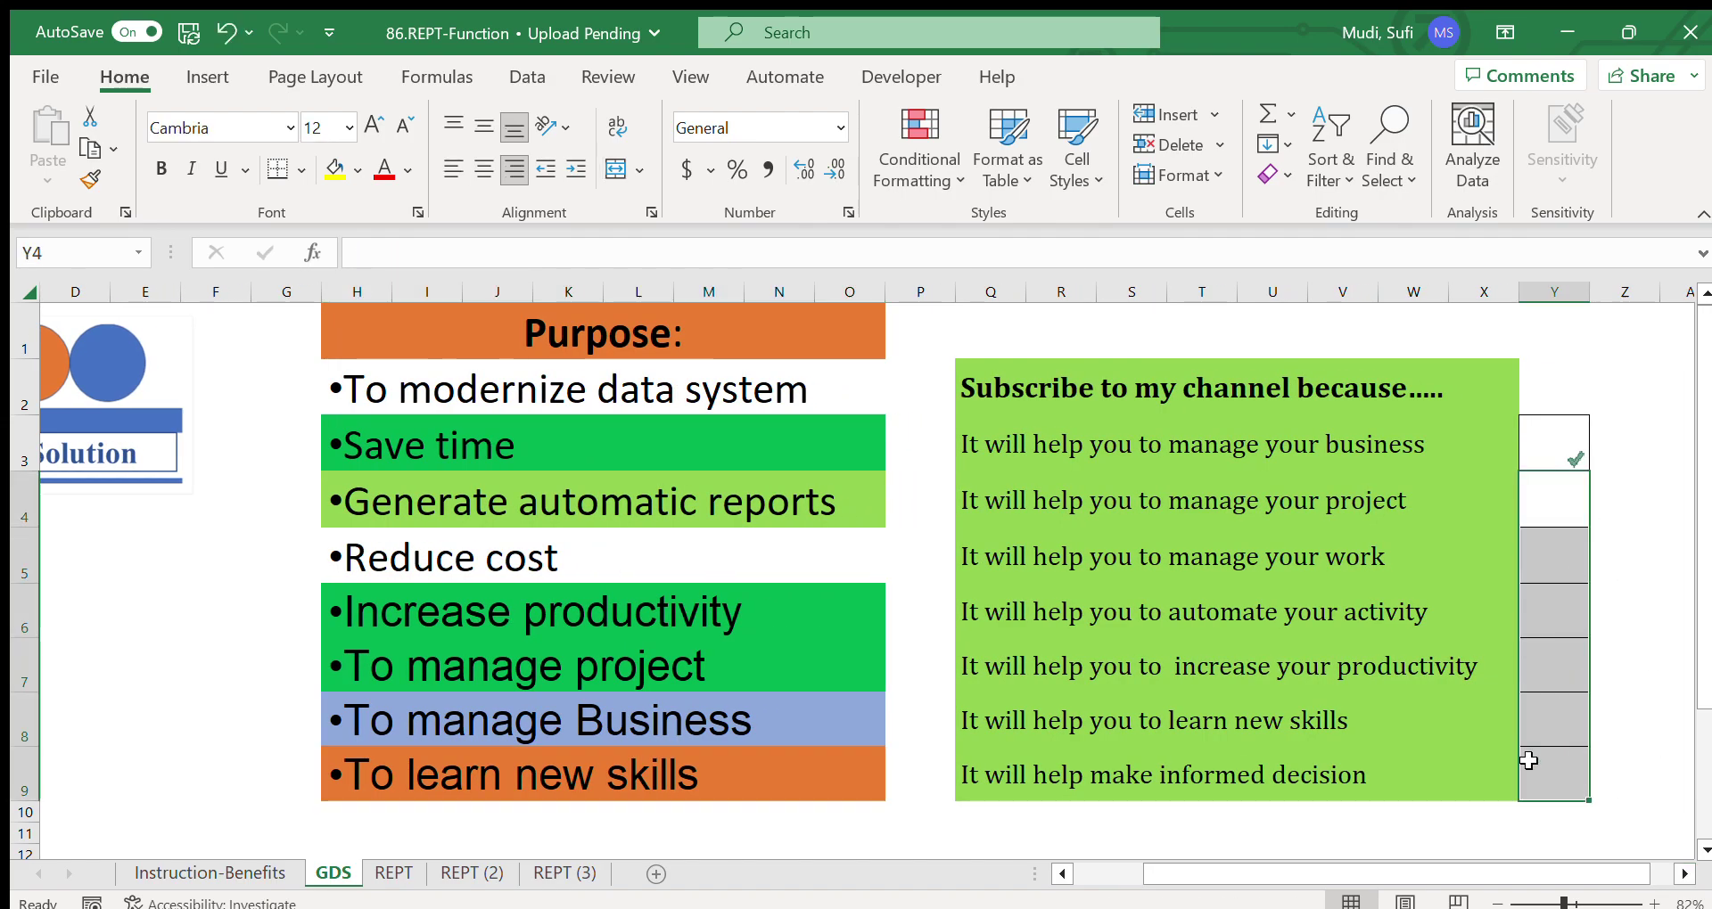
pyautogui.click(1119, 435)
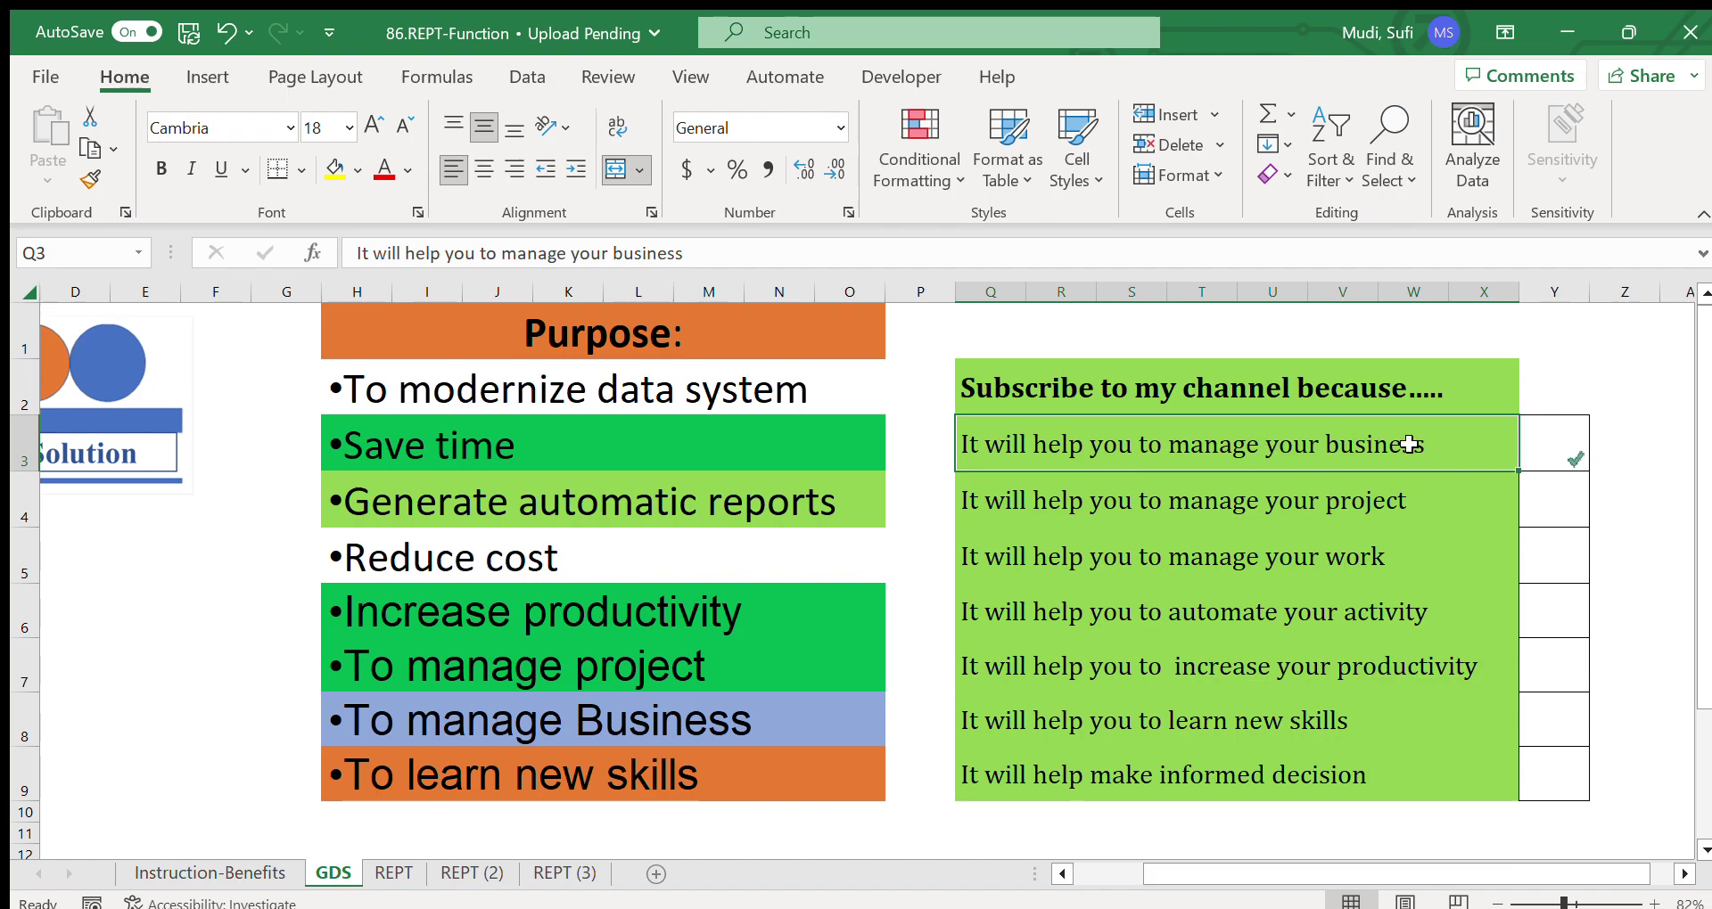
pyautogui.click(1567, 442)
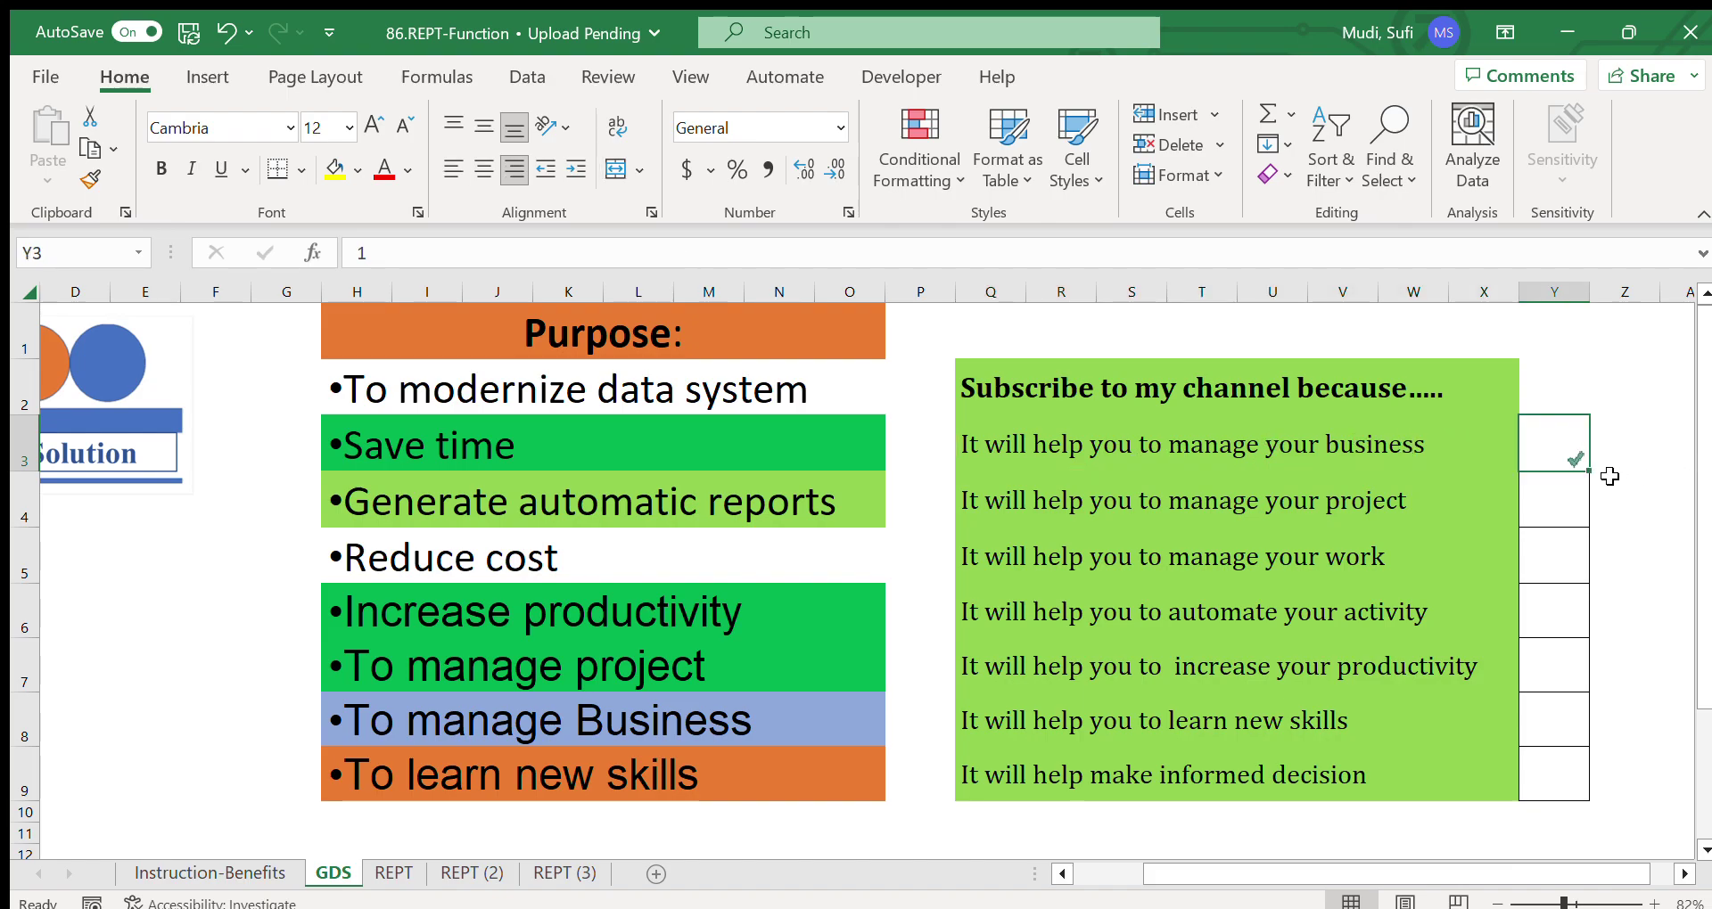
pyautogui.moveTo(1589, 474); pyautogui.dragTo(1589, 524)
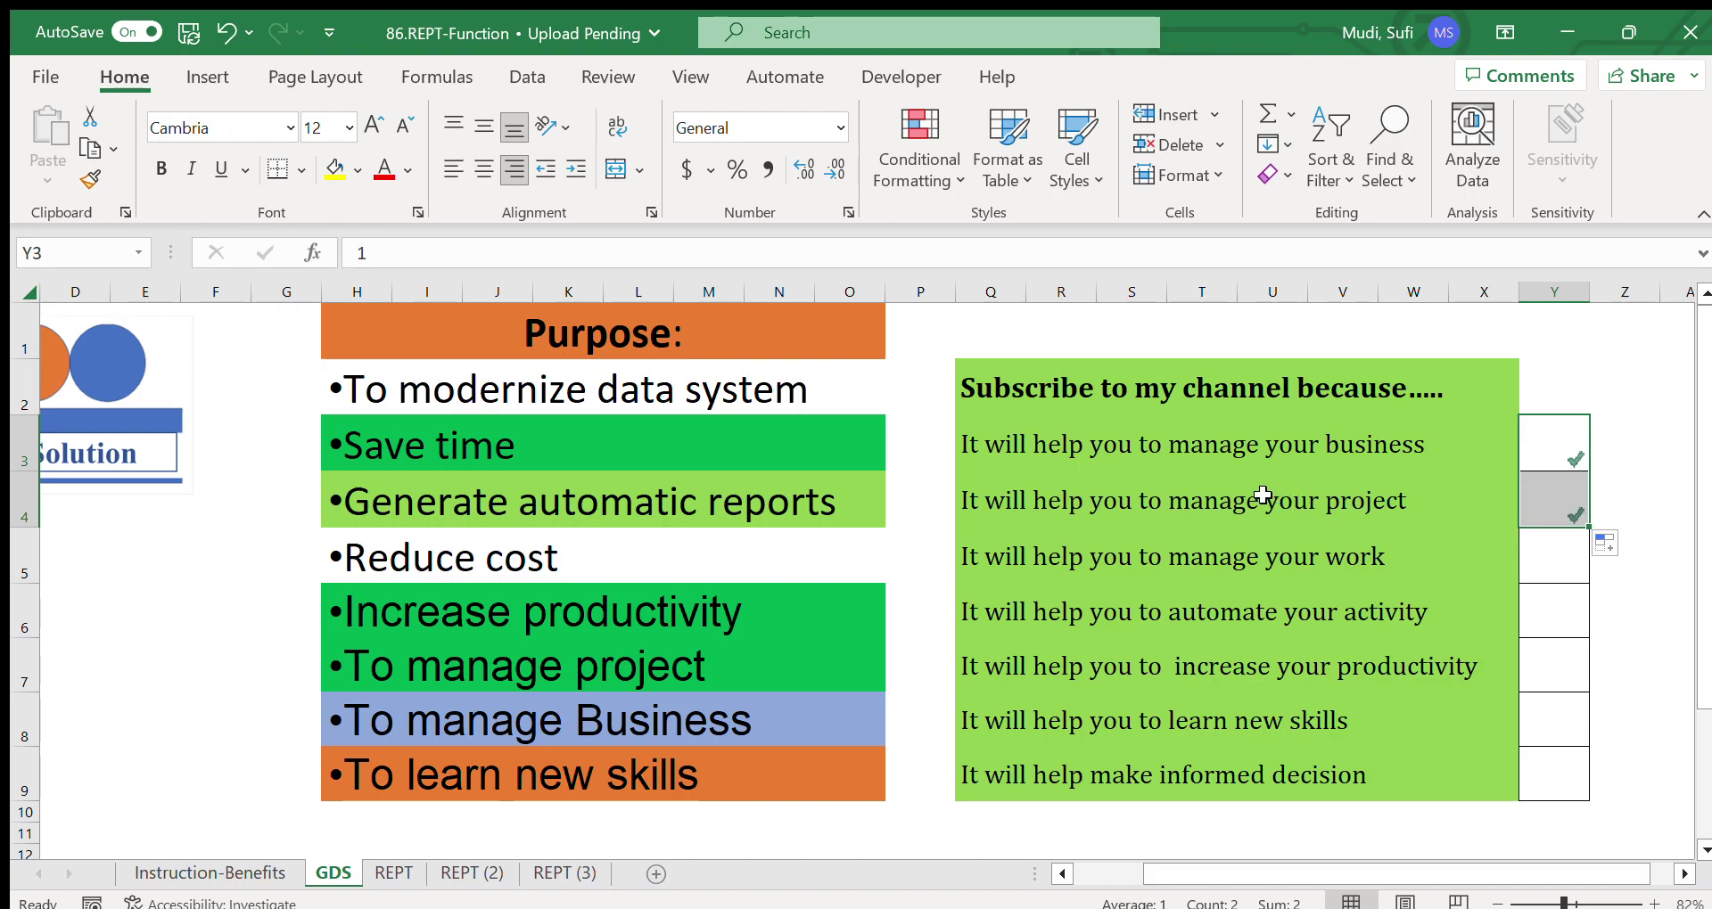
# Step: Copy the tick from Y4 down into Y5 beside the manage-your-work reason
pyautogui.click(1197, 493)
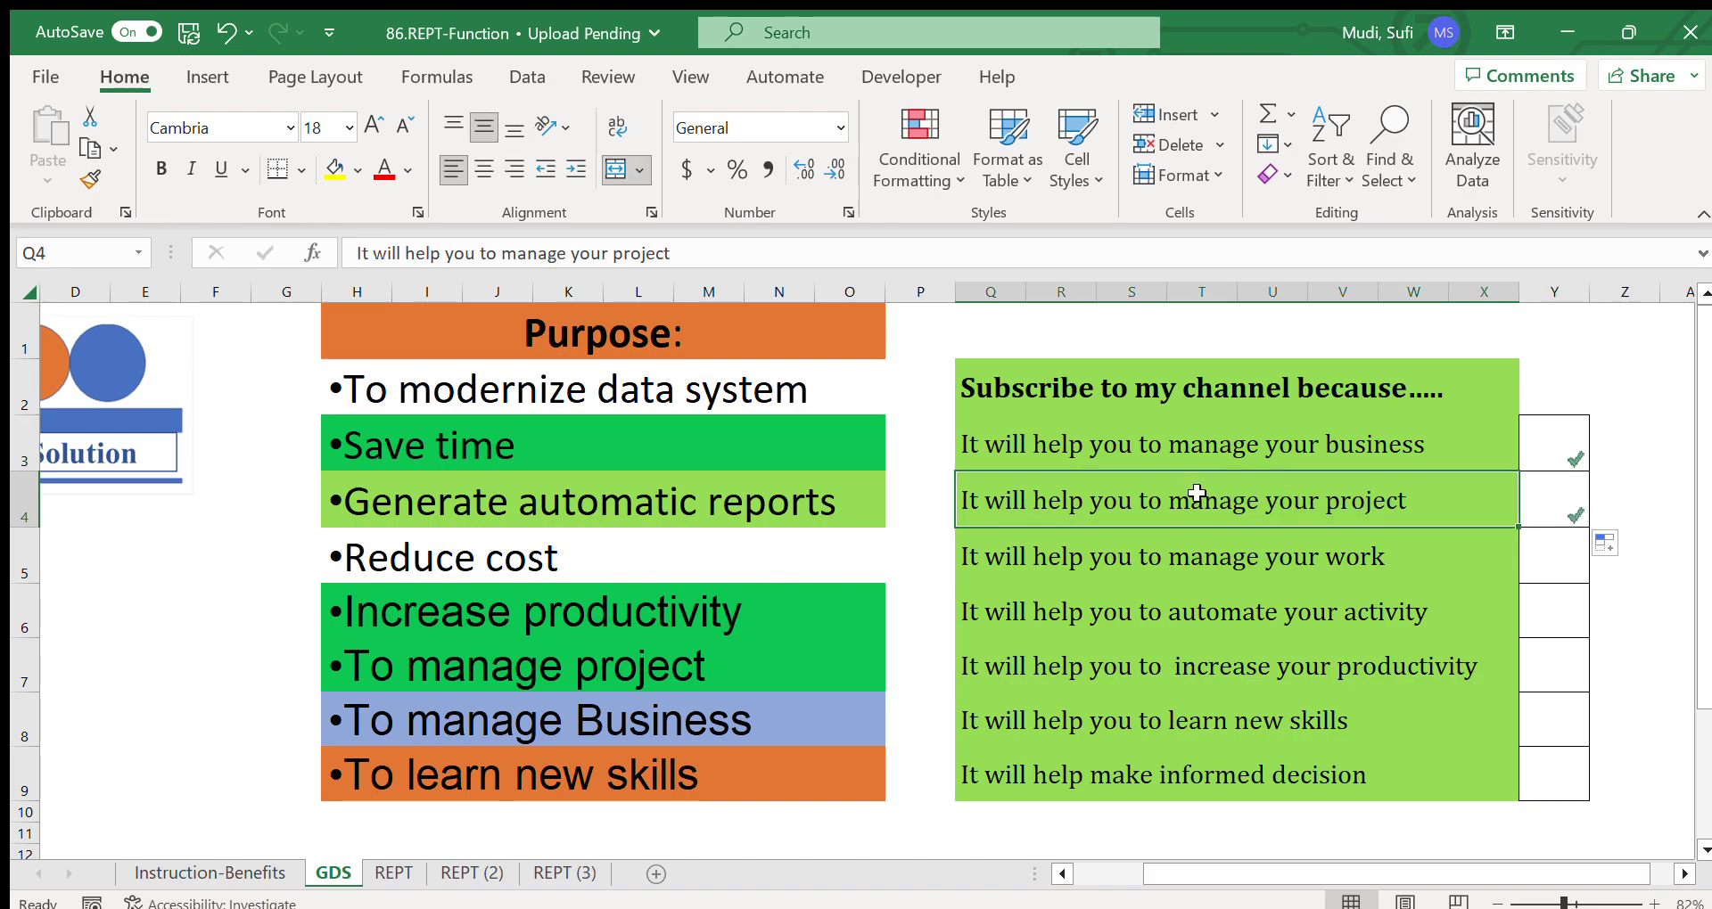
pyautogui.click(1533, 506)
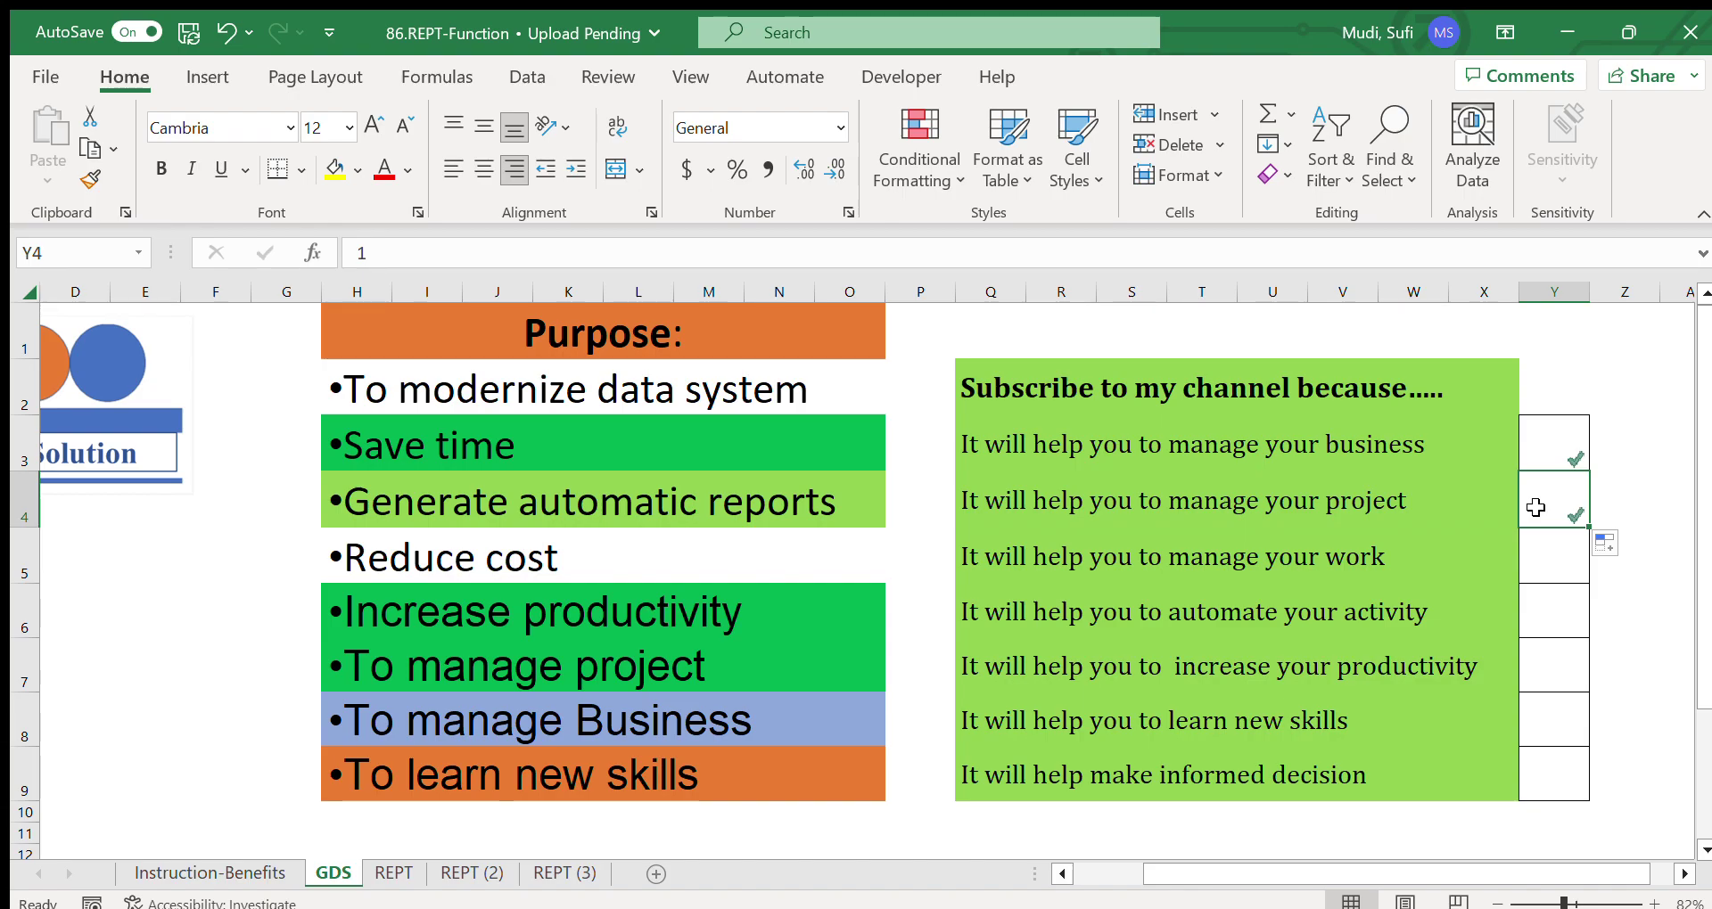
pyautogui.click(1378, 443)
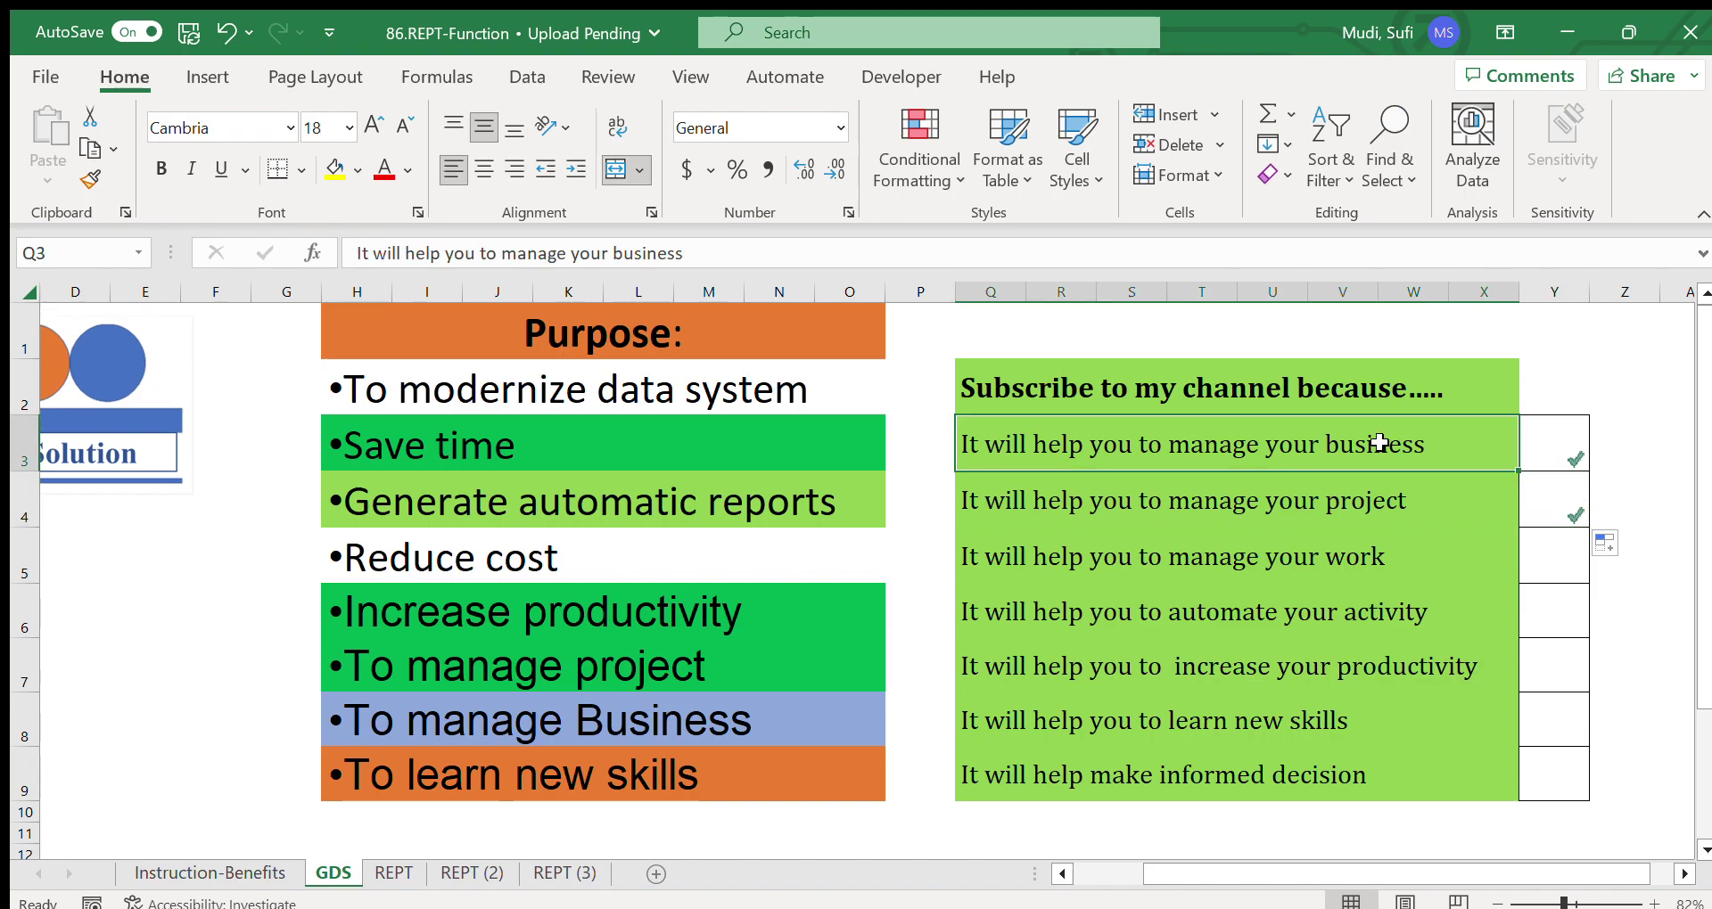
pyautogui.click(1560, 447)
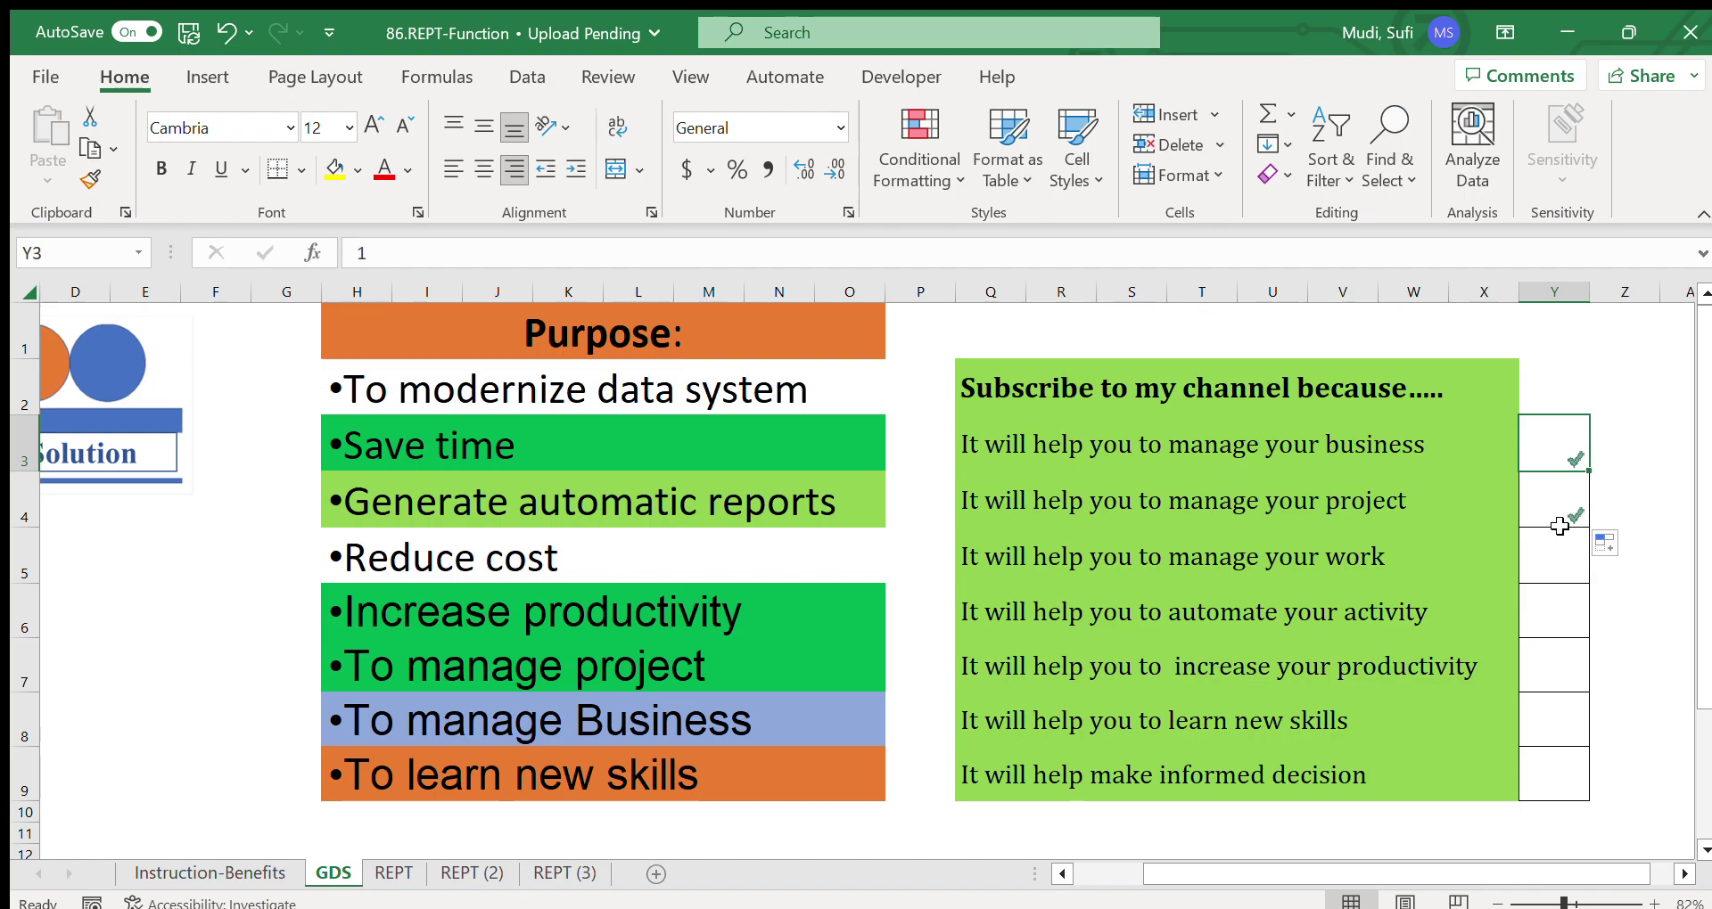
pyautogui.click(1549, 557)
pyautogui.click(1169, 567)
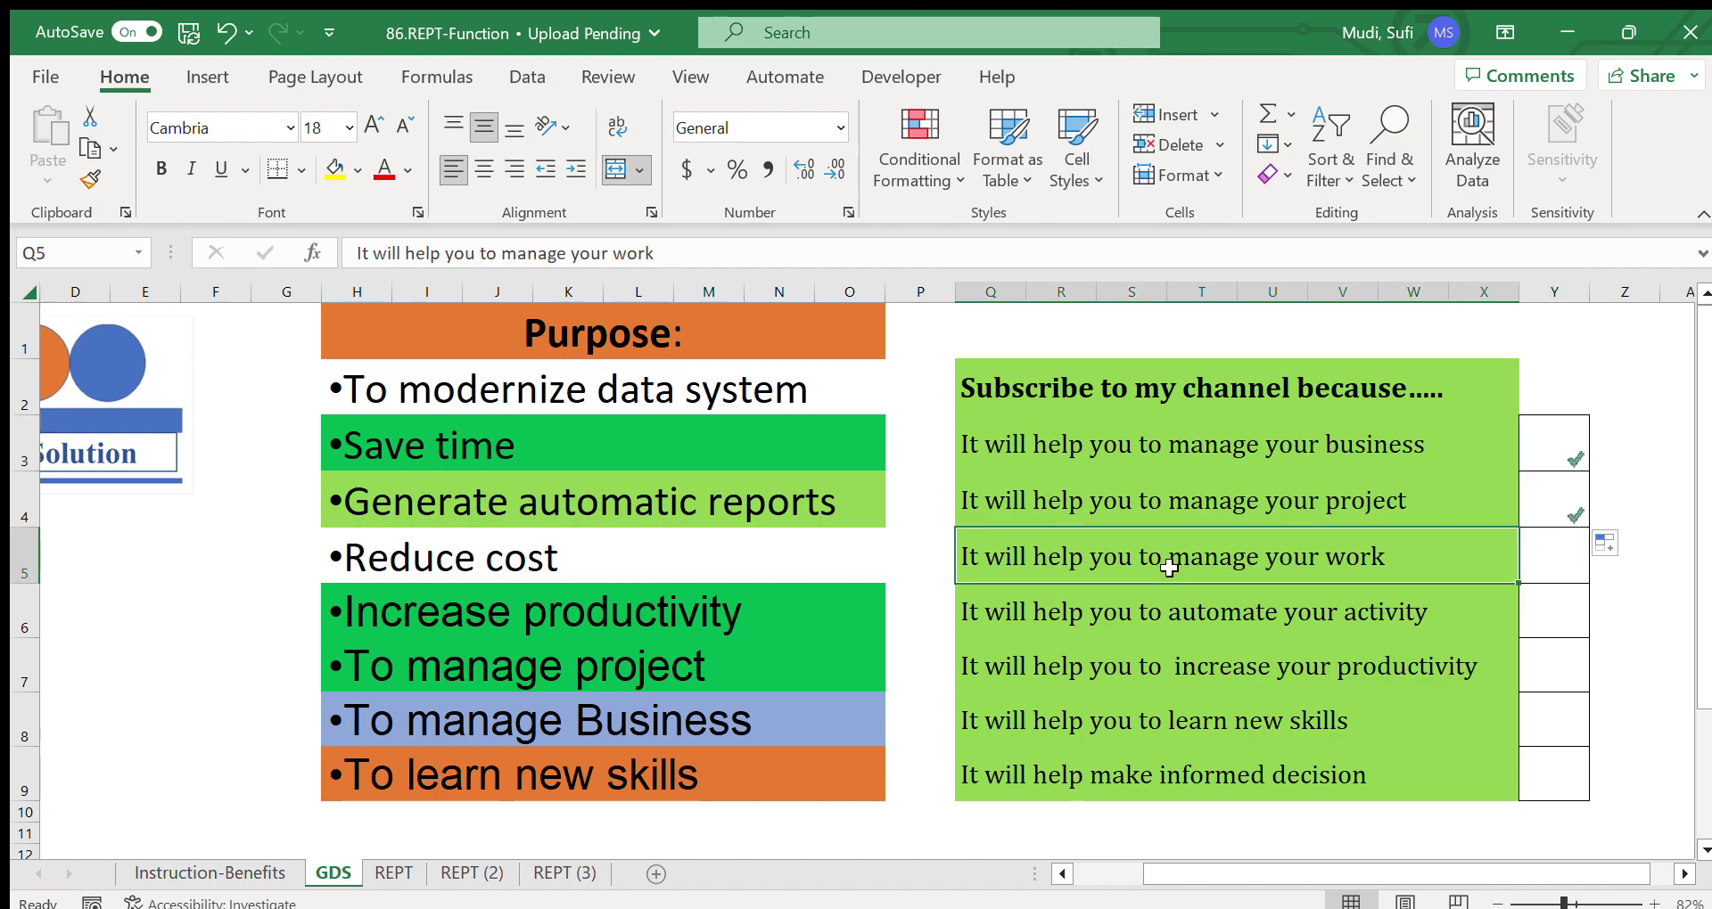
pyautogui.click(1553, 557)
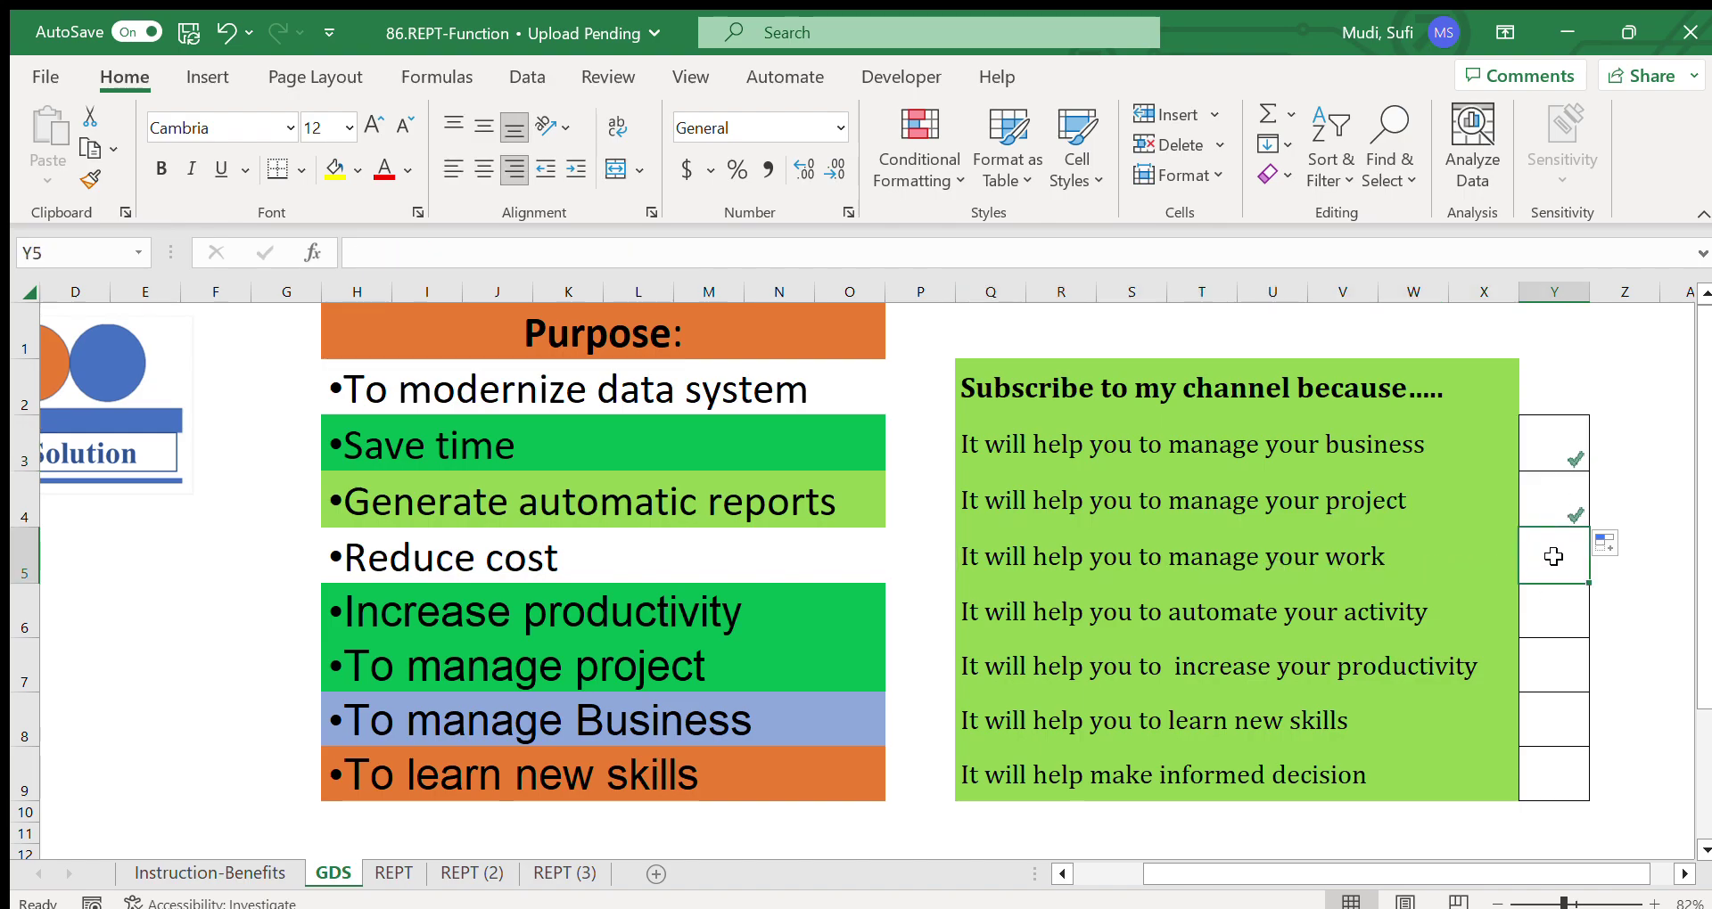
pyautogui.click(1562, 516)
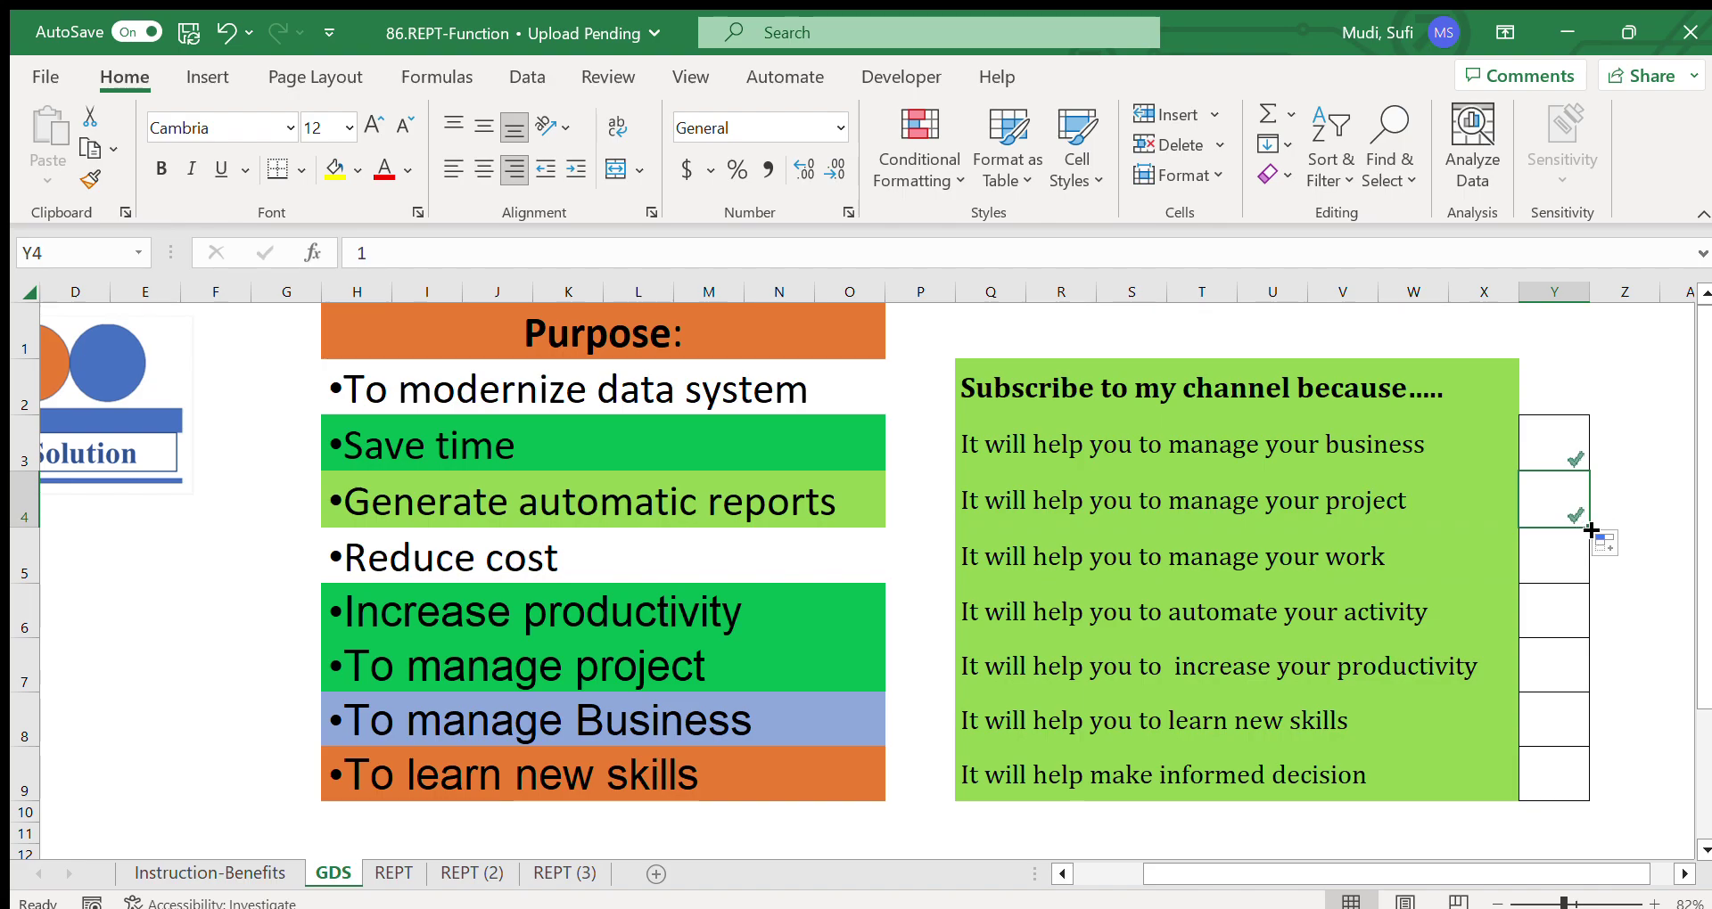
pyautogui.moveTo(1584, 531); pyautogui.dragTo(1585, 572)
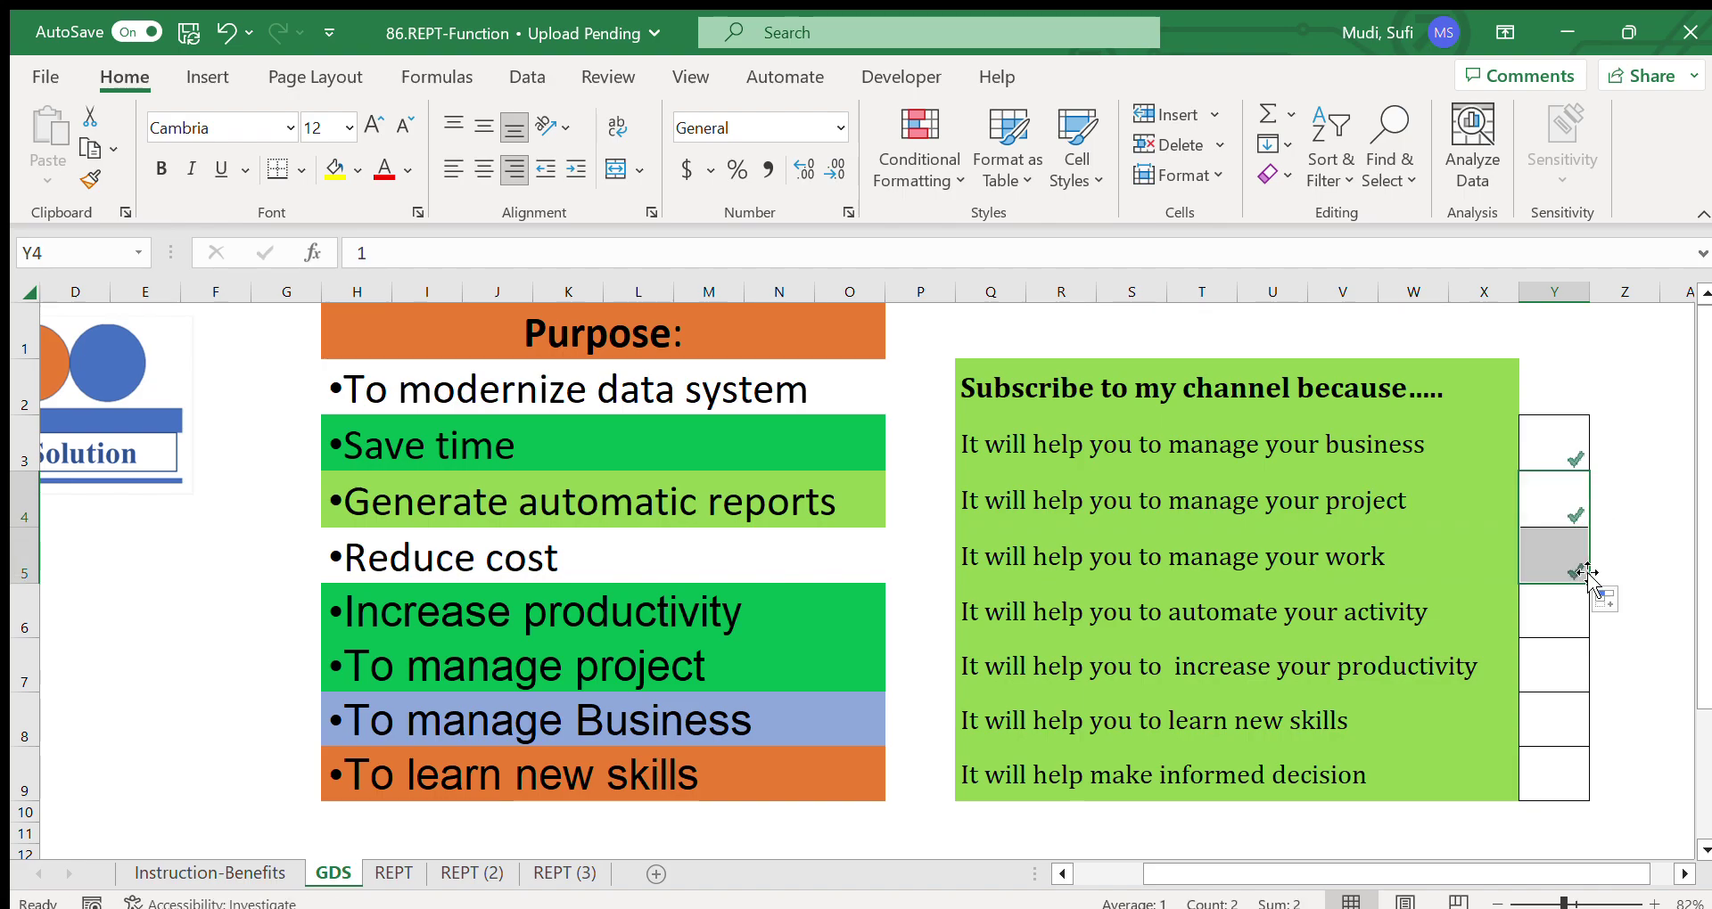
# Step: Fill the tick down from Y5 through Y6 to Y9
pyautogui.click(1319, 613)
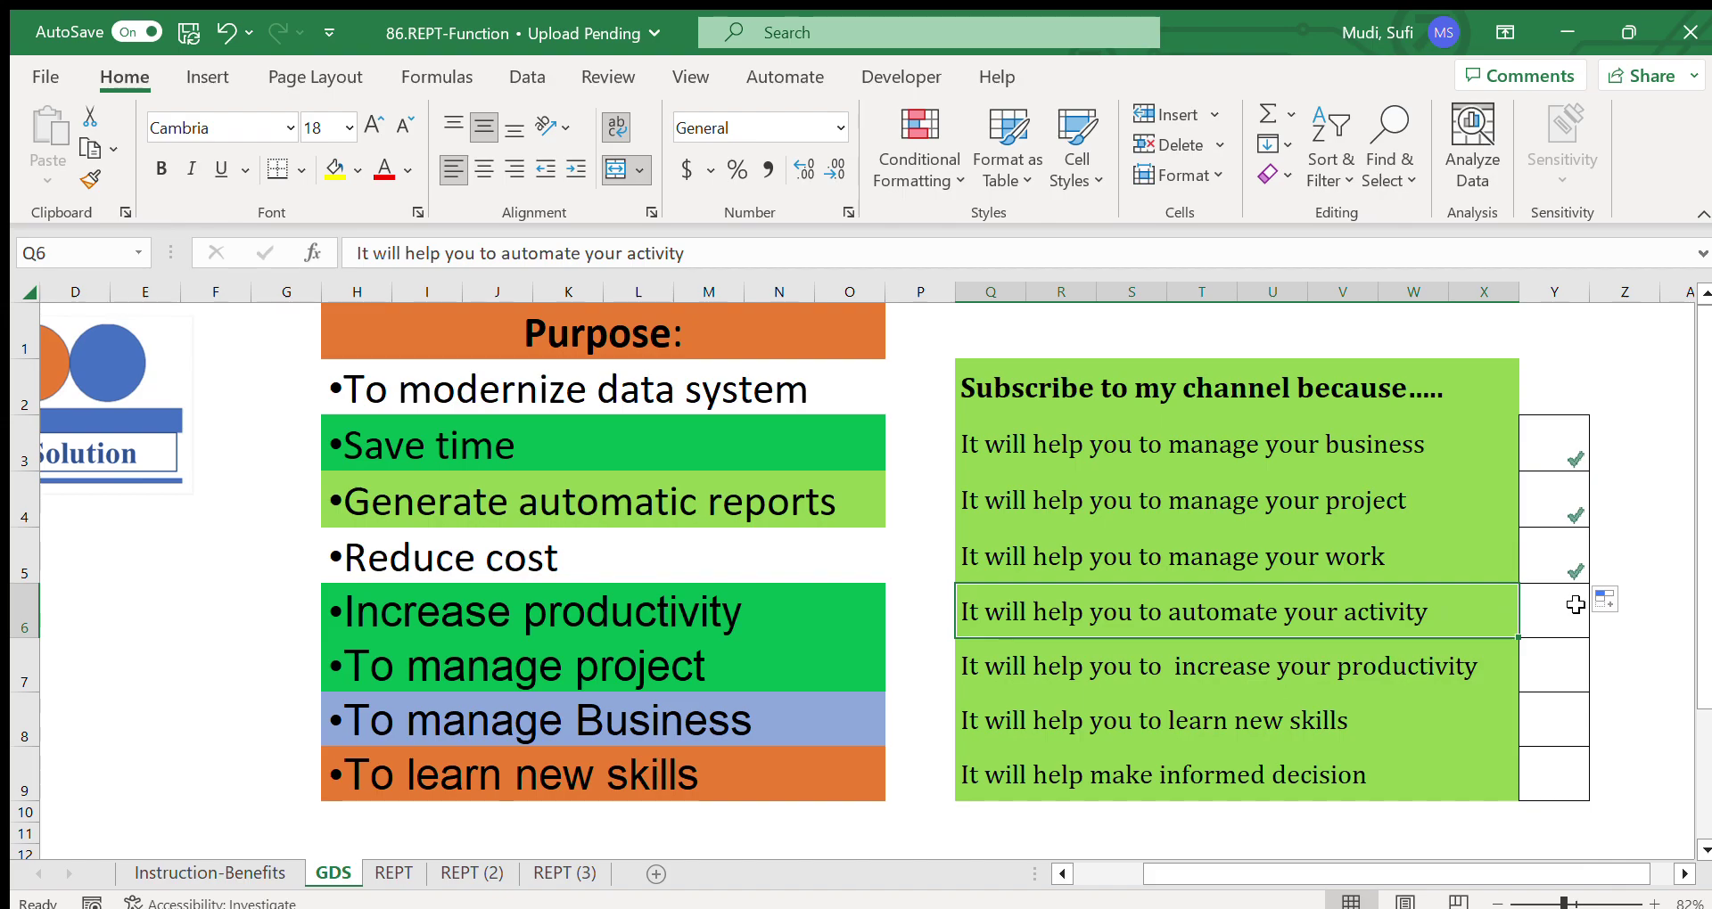
pyautogui.click(1578, 571)
pyautogui.moveTo(1588, 584); pyautogui.dragTo(1576, 629)
pyautogui.click(1363, 601)
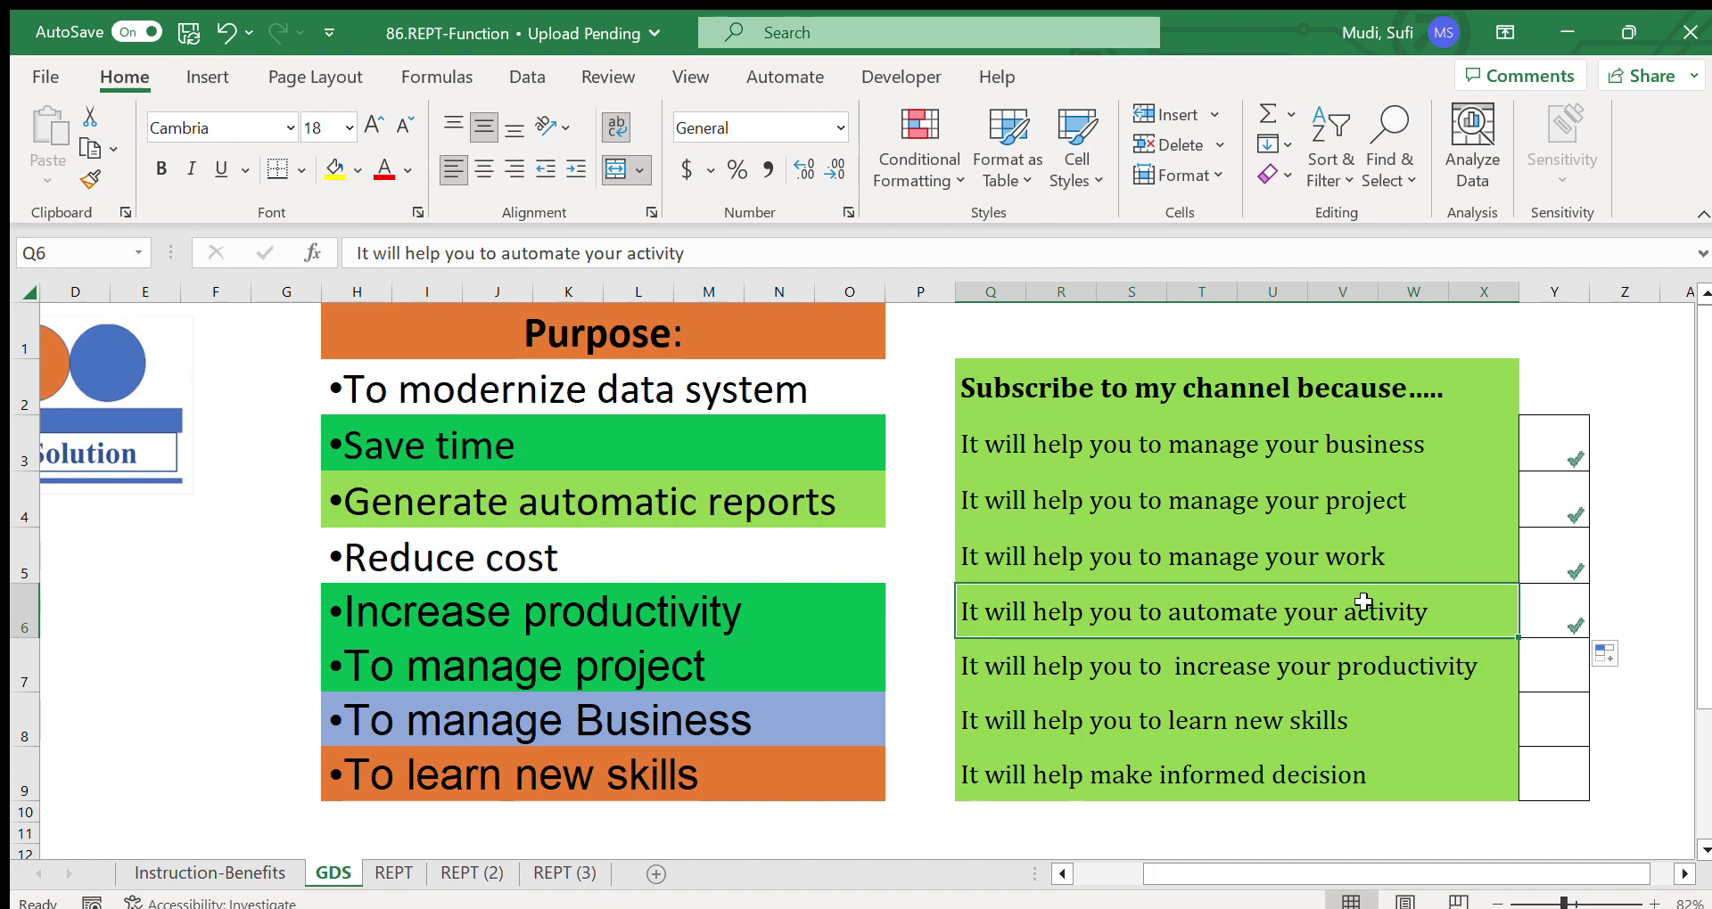
pyautogui.click(1183, 663)
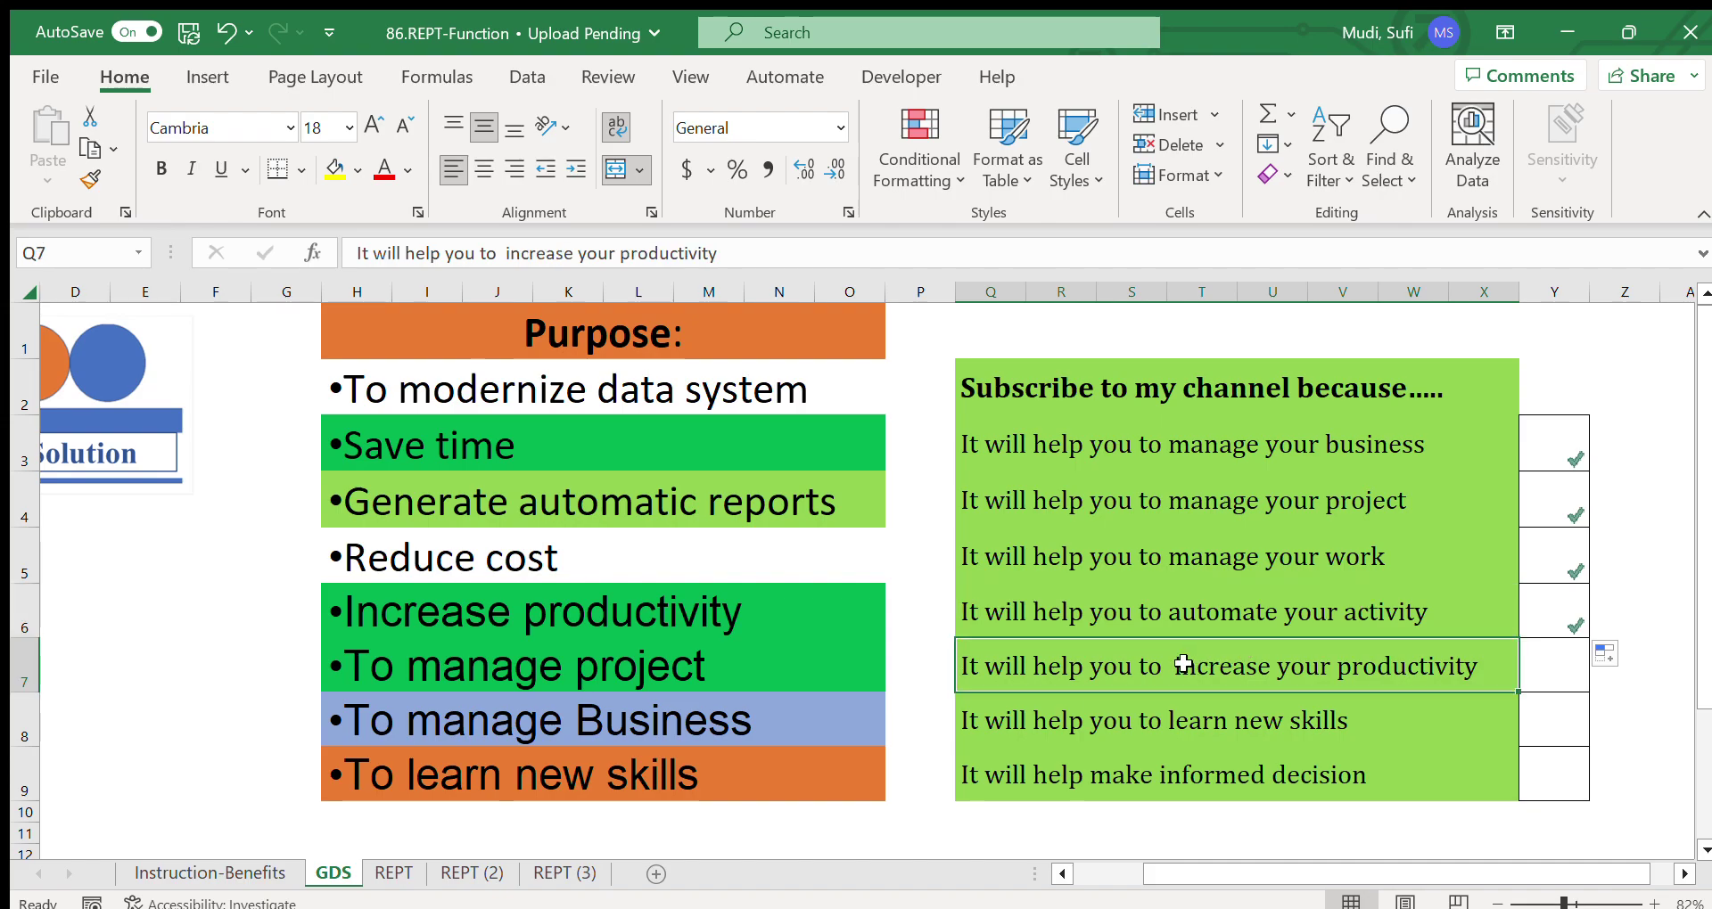
pyautogui.click(1573, 627)
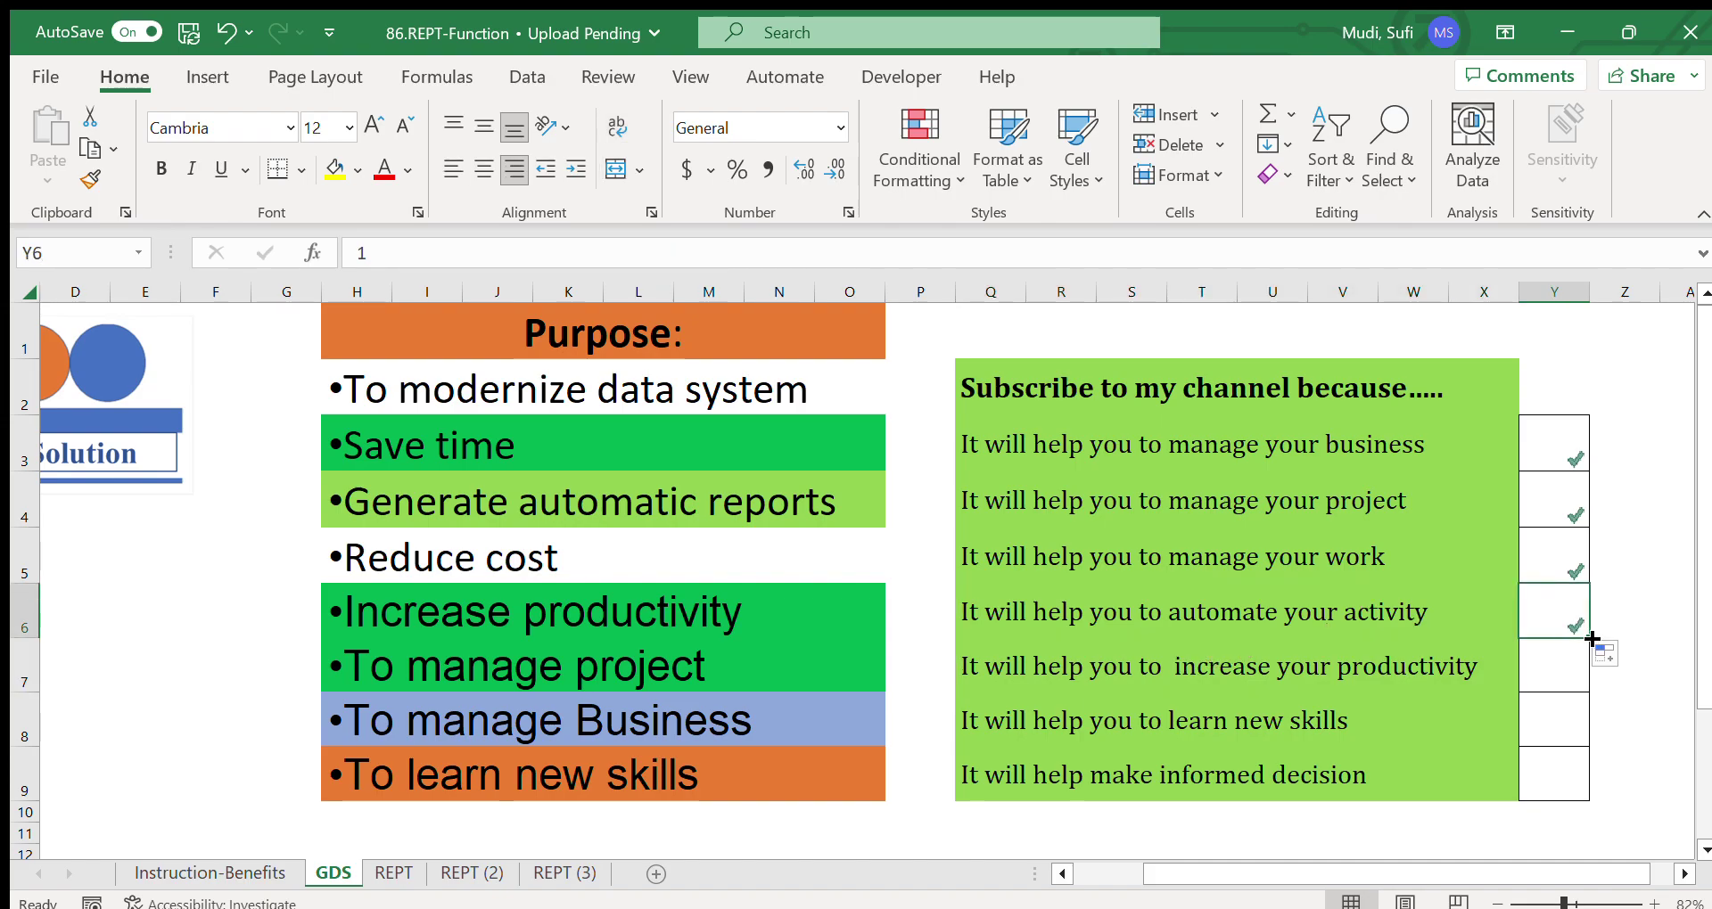
pyautogui.moveTo(1588, 638); pyautogui.dragTo(1592, 789)
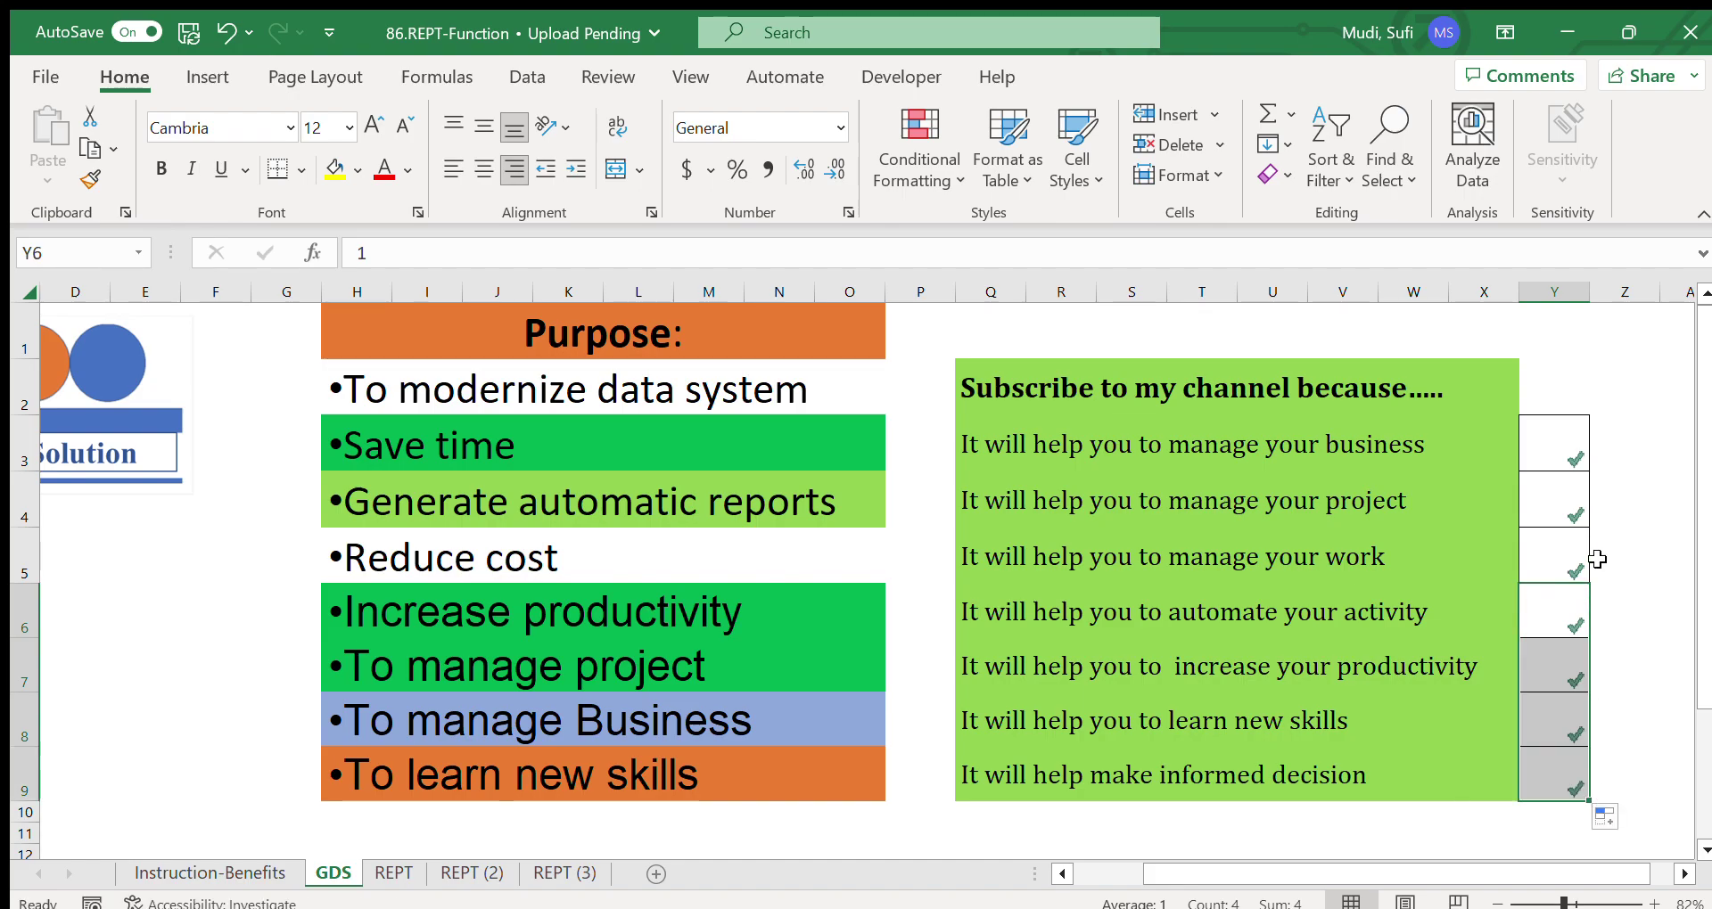
pyautogui.click(1625, 444)
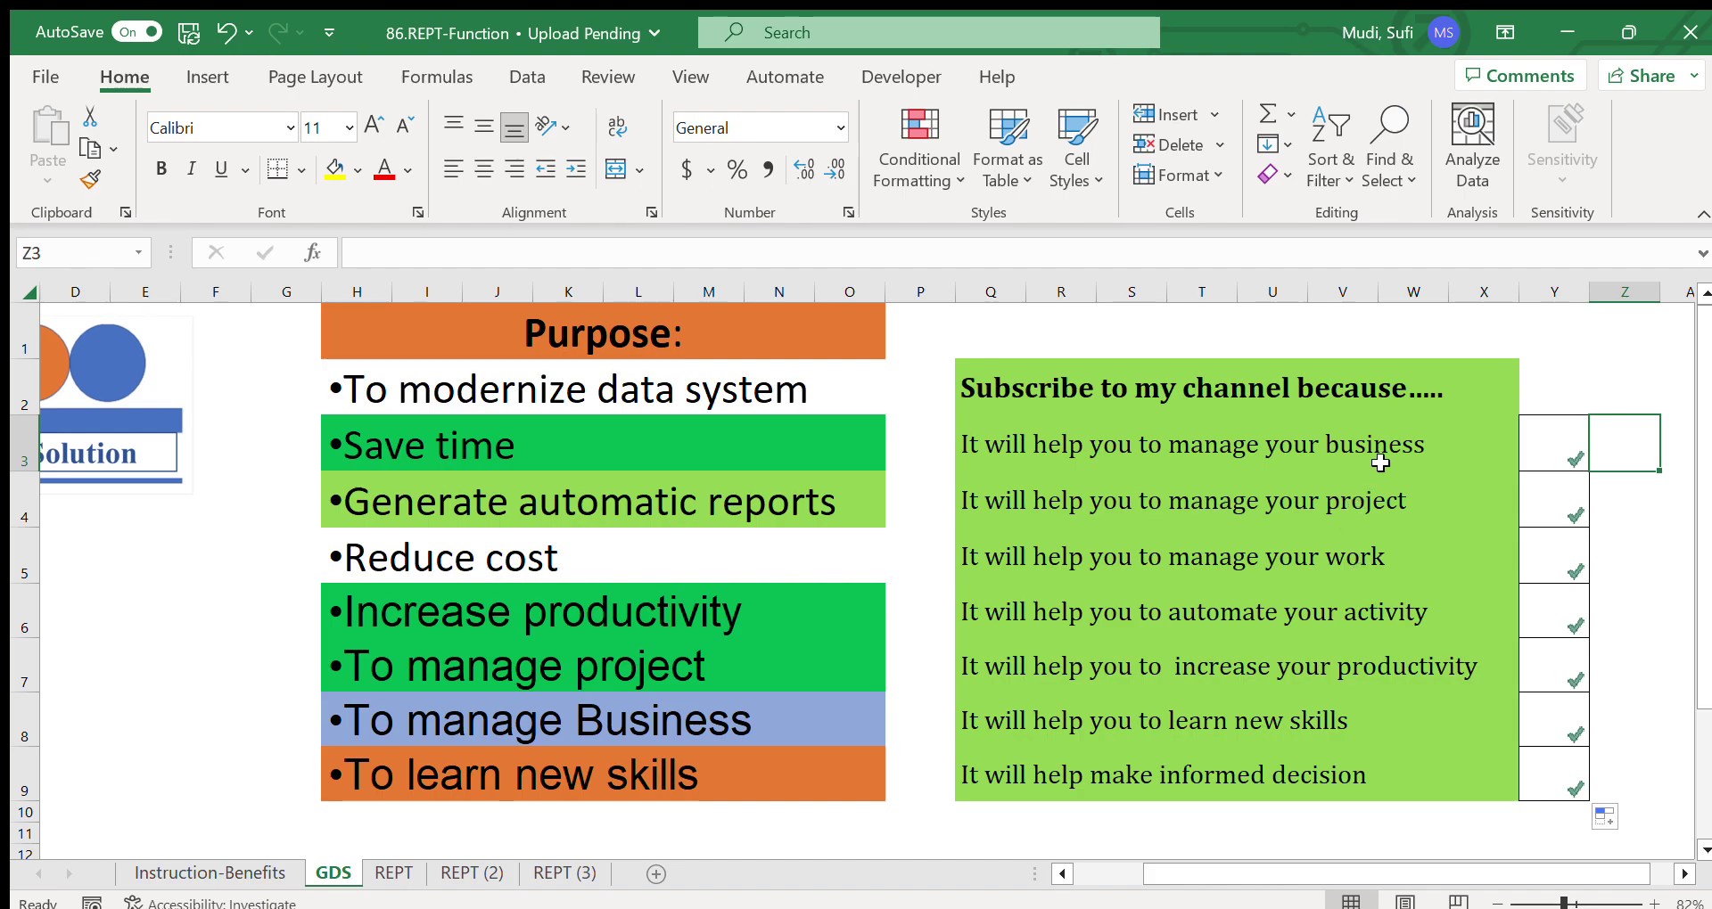
# Step: Highlight the subscribe reasons, scroll back left and return to the REPT sheet
pyautogui.moveTo(1379, 443)
pyautogui.mouseDown()
pyautogui.moveTo(1409, 439)
pyautogui.moveTo(1341, 756)
pyautogui.mouseUp()
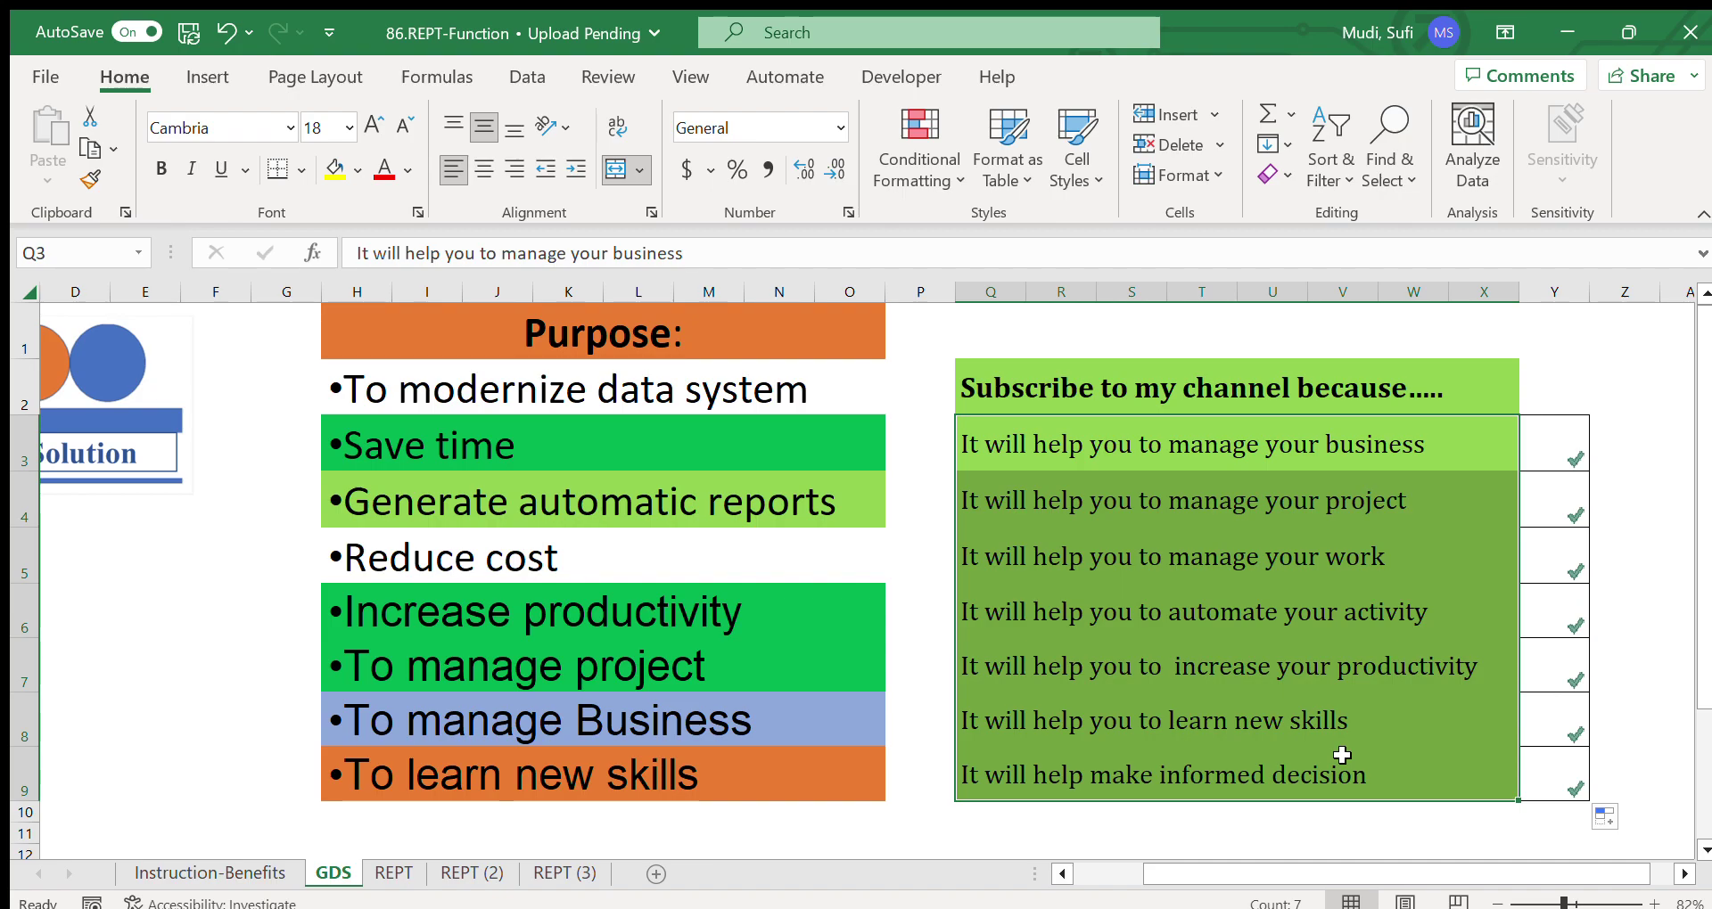
pyautogui.click(1061, 874)
pyautogui.click(1060, 874)
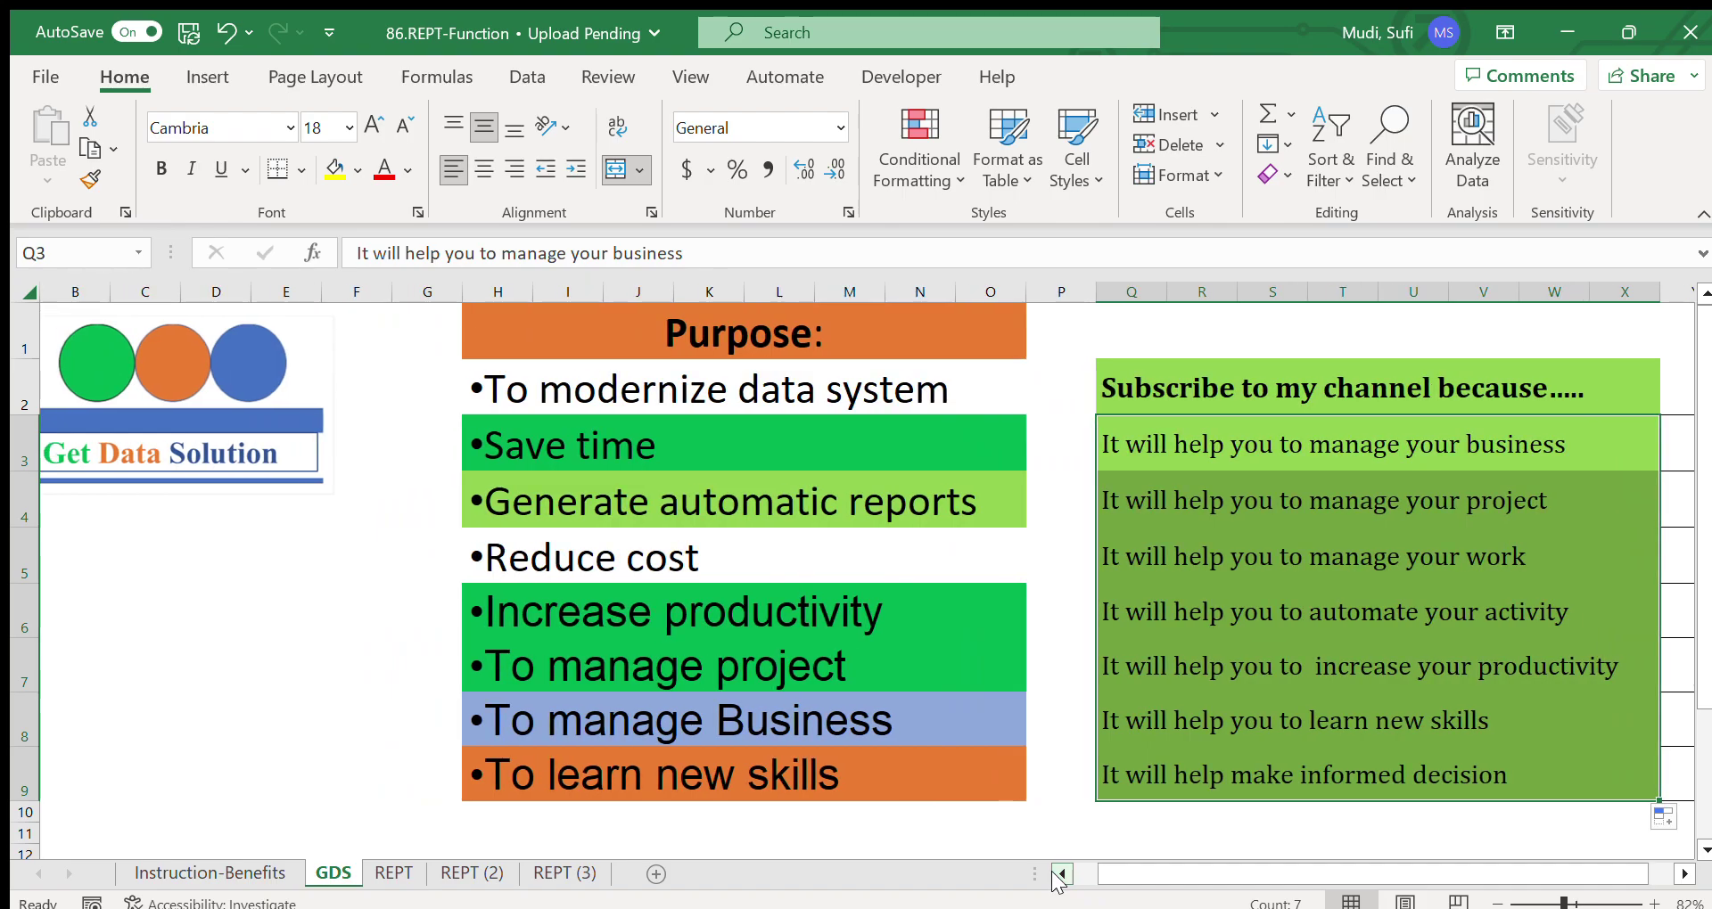
pyautogui.click(280, 607)
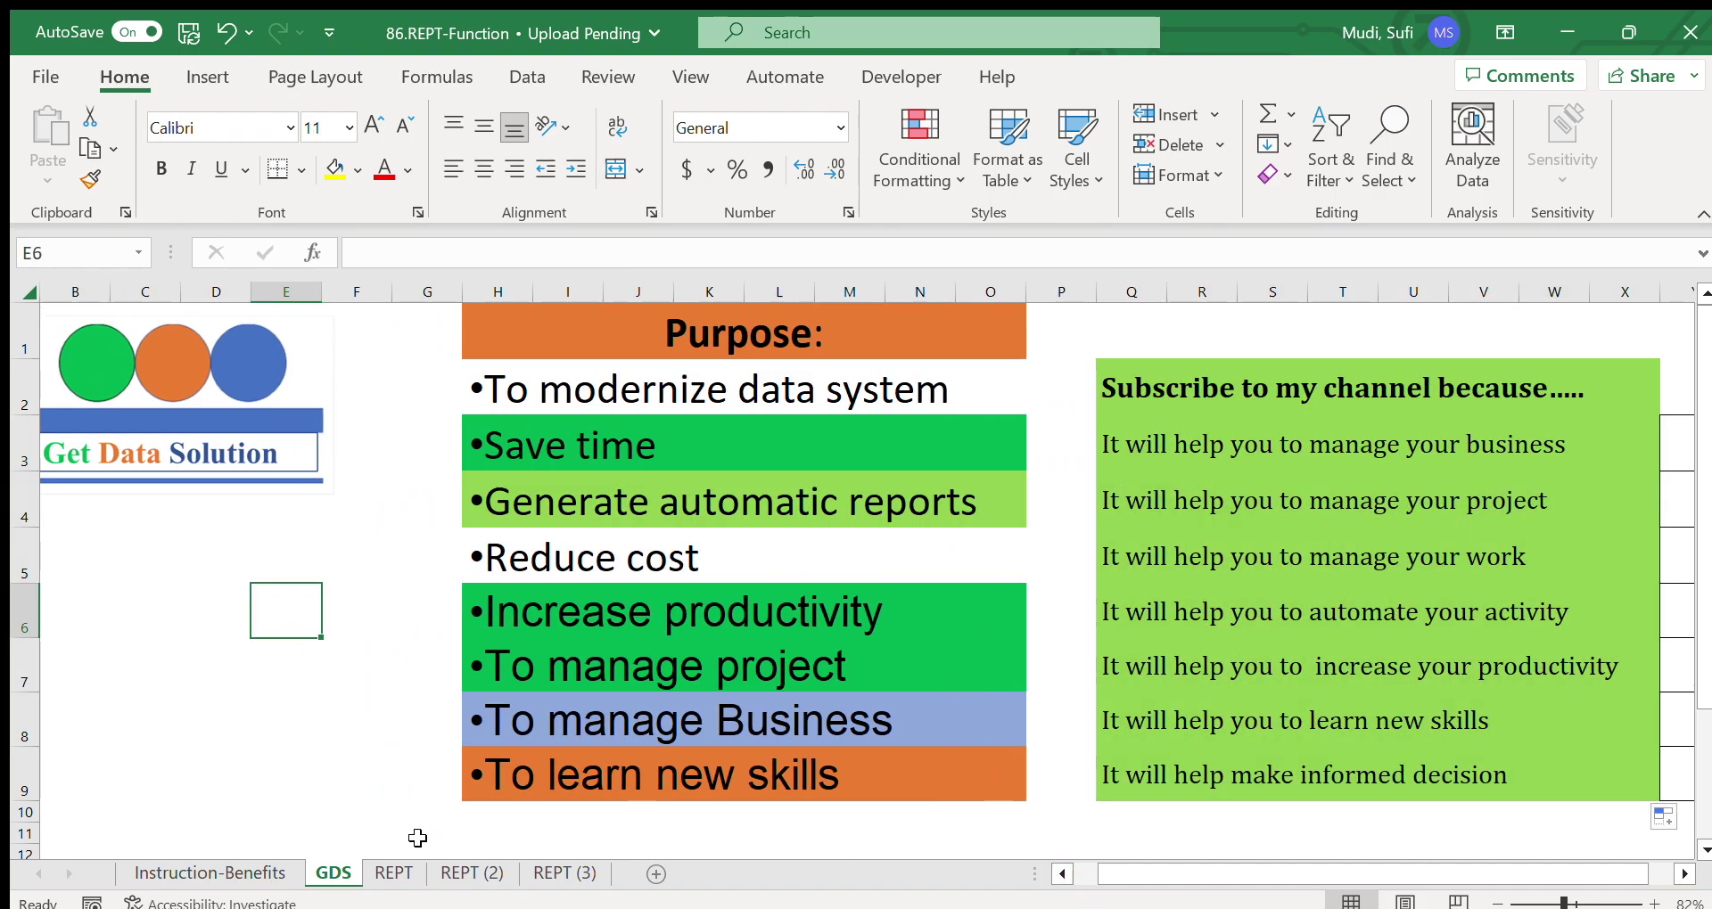
pyautogui.click(391, 873)
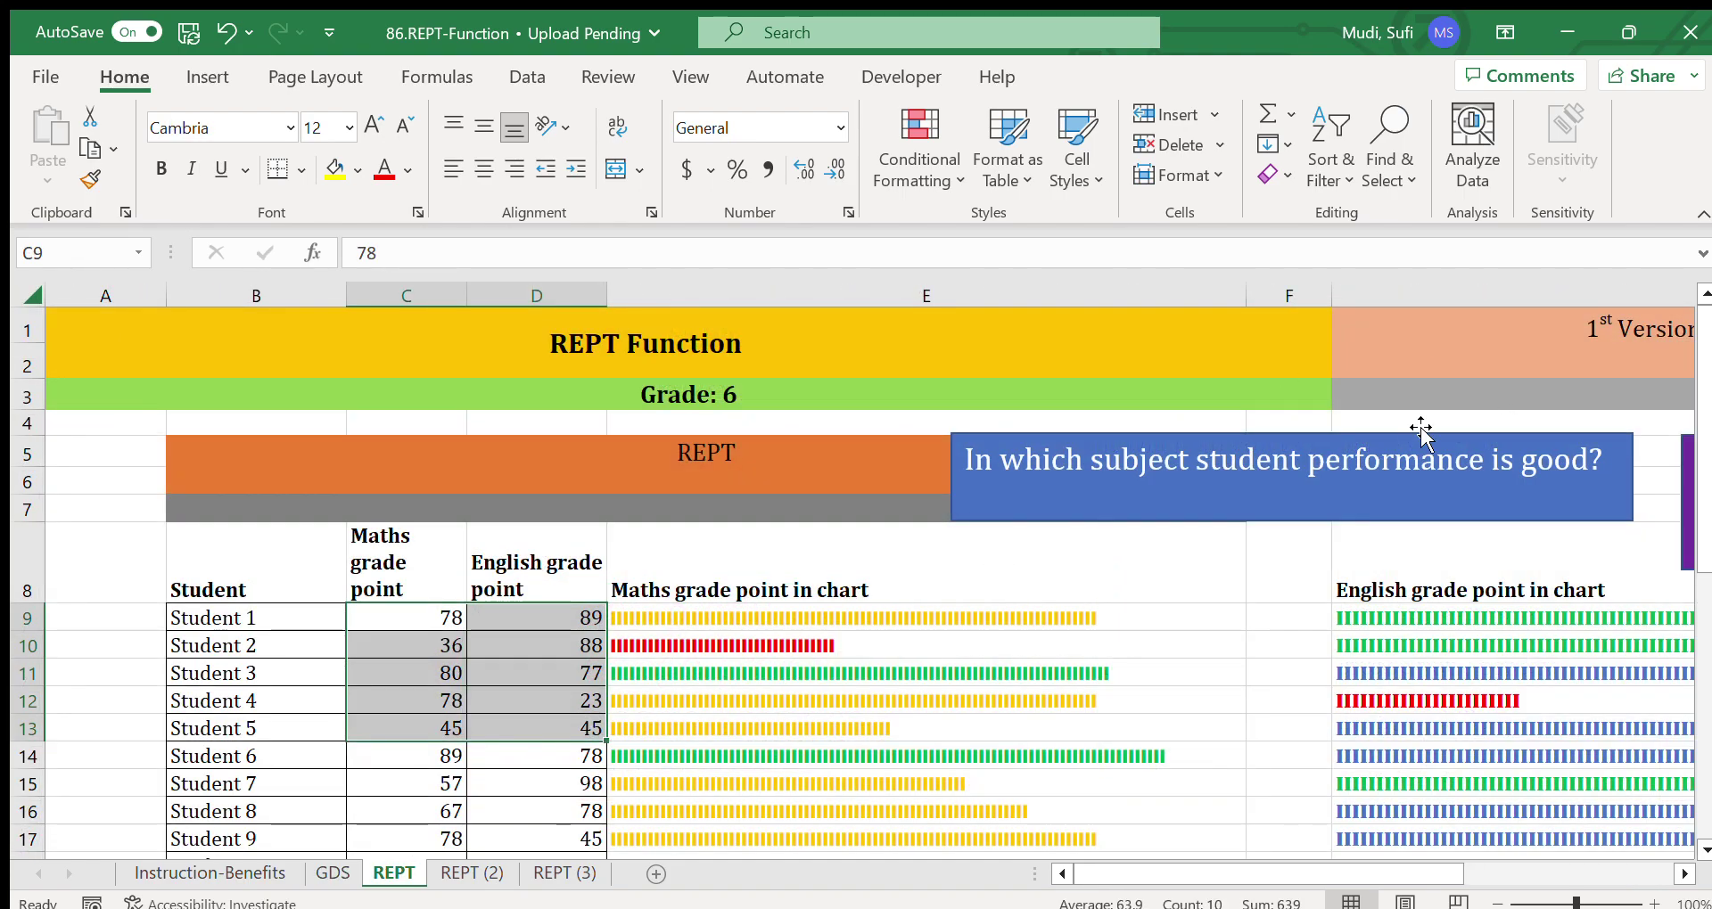
pyautogui.click(403, 569)
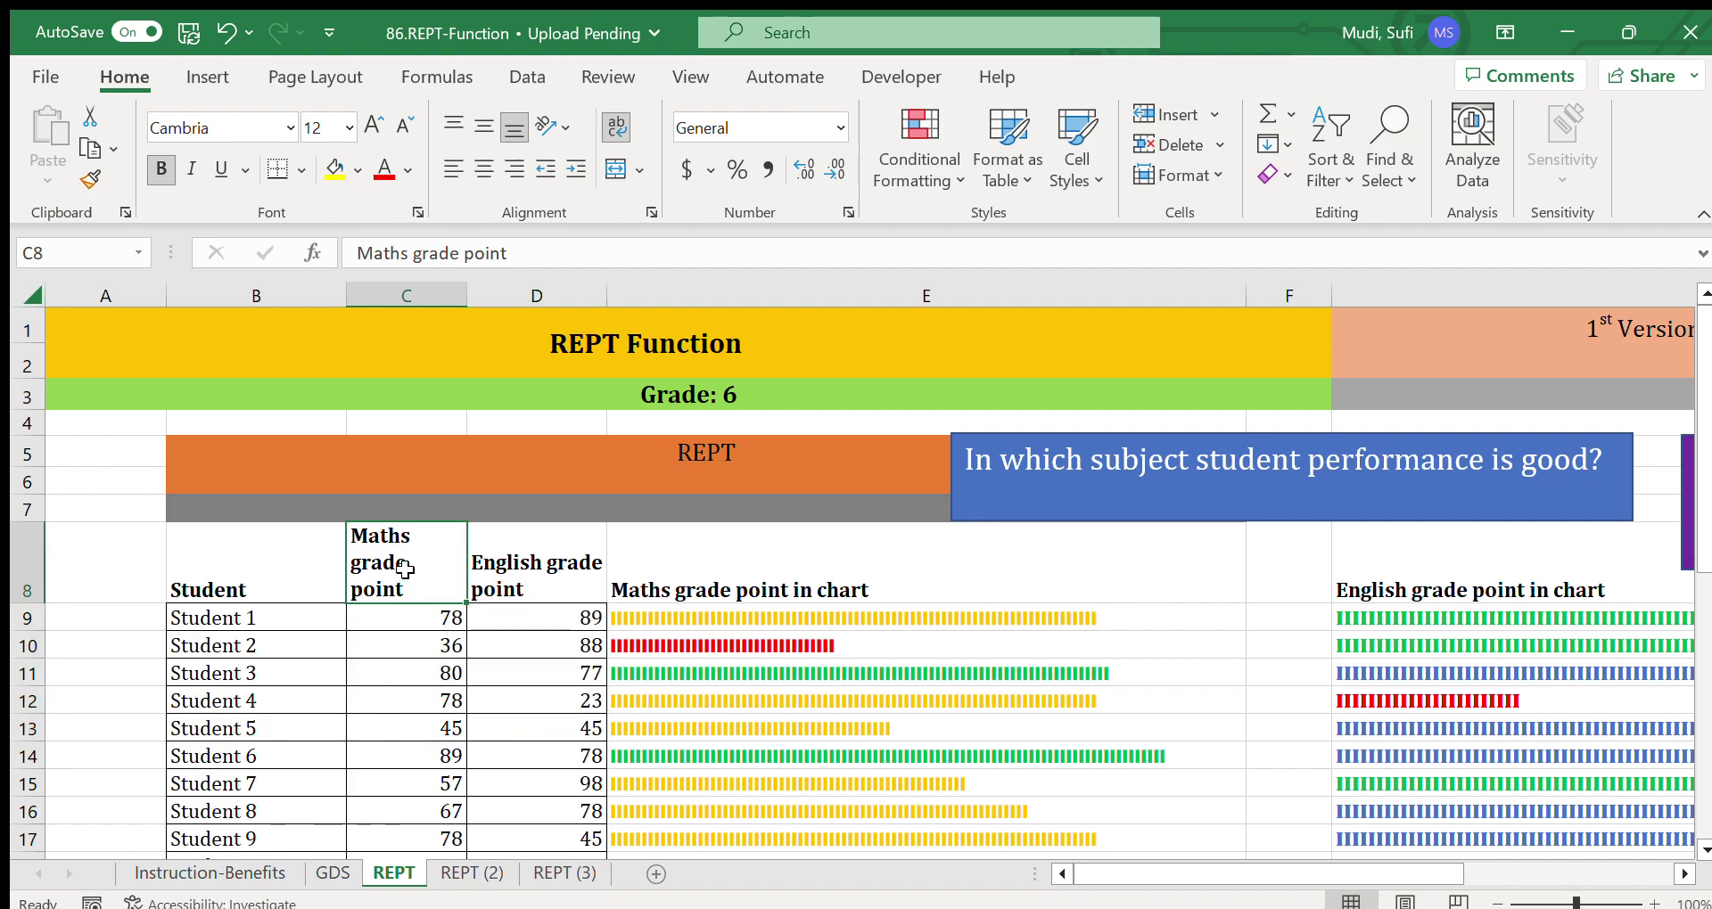
pyautogui.moveTo(404, 569); pyautogui.dragTo(499, 576)
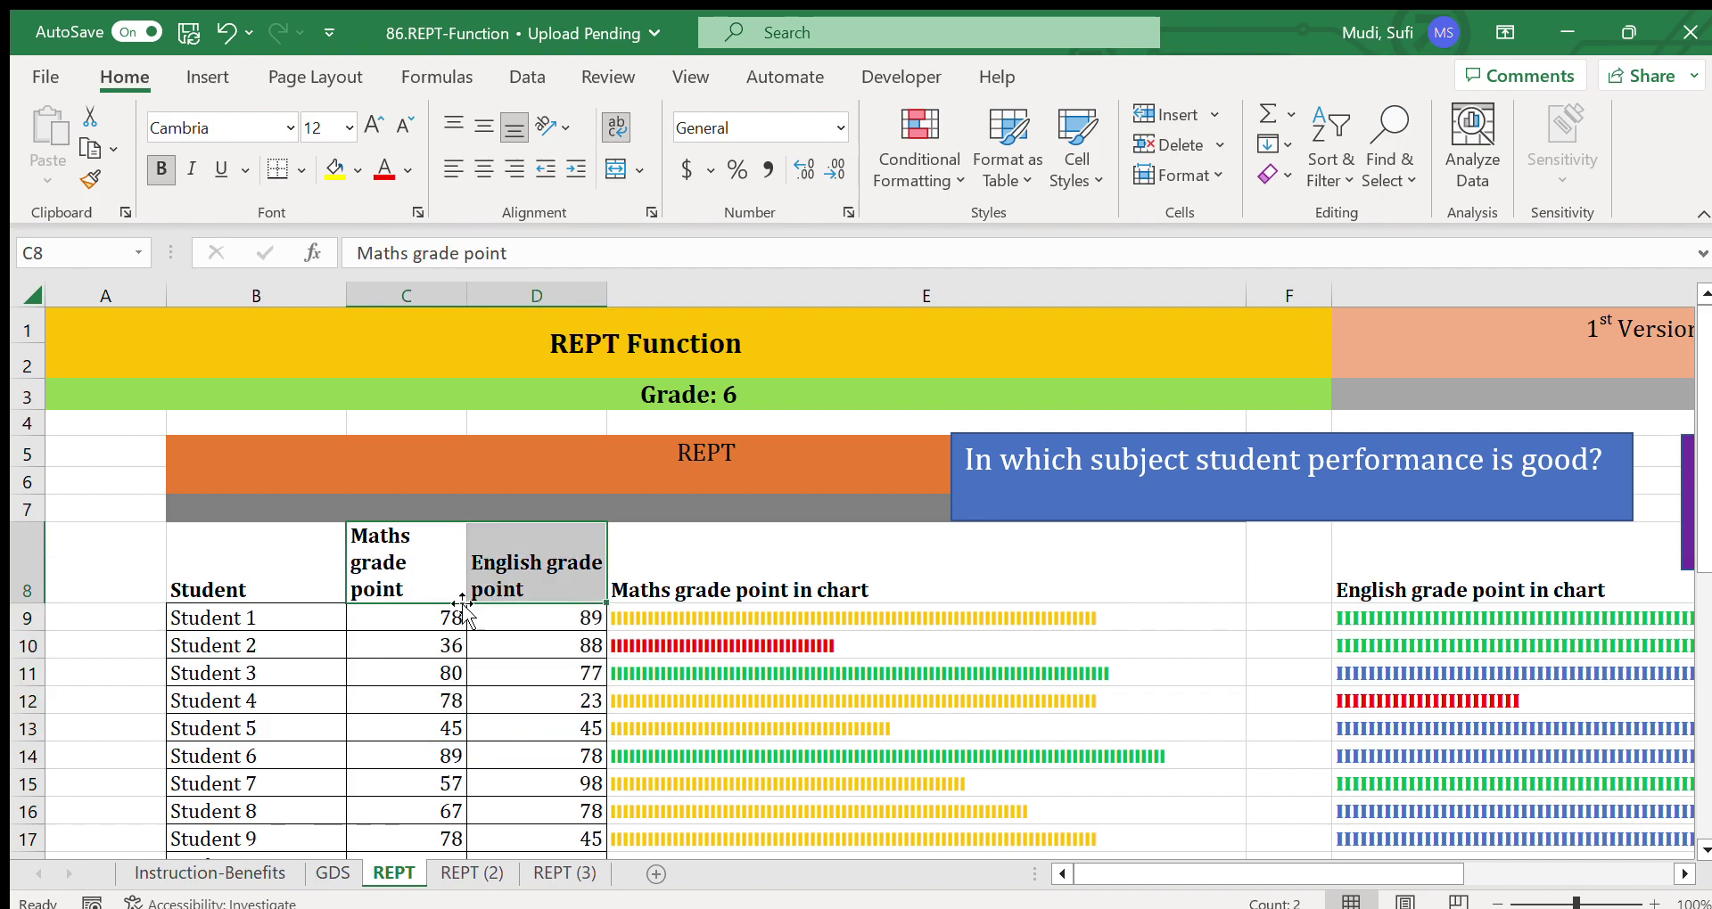
pyautogui.click(434, 622)
pyautogui.moveTo(435, 622); pyautogui.dragTo(410, 806)
pyautogui.moveTo(510, 624); pyautogui.dragTo(506, 842)
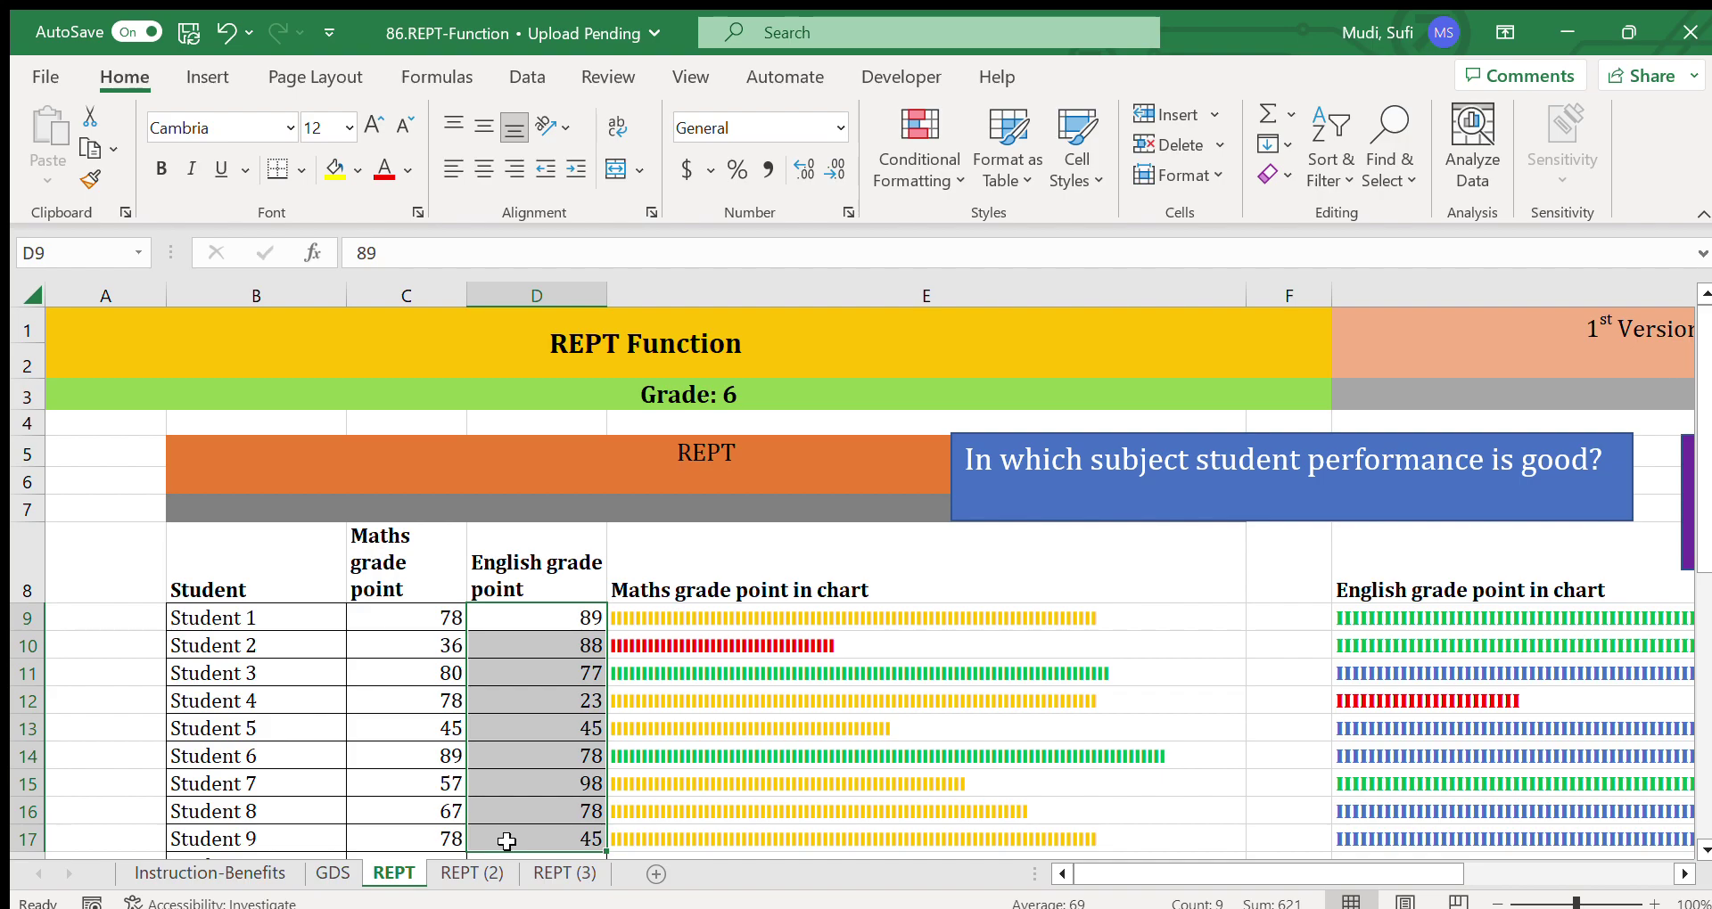
pyautogui.click(423, 617)
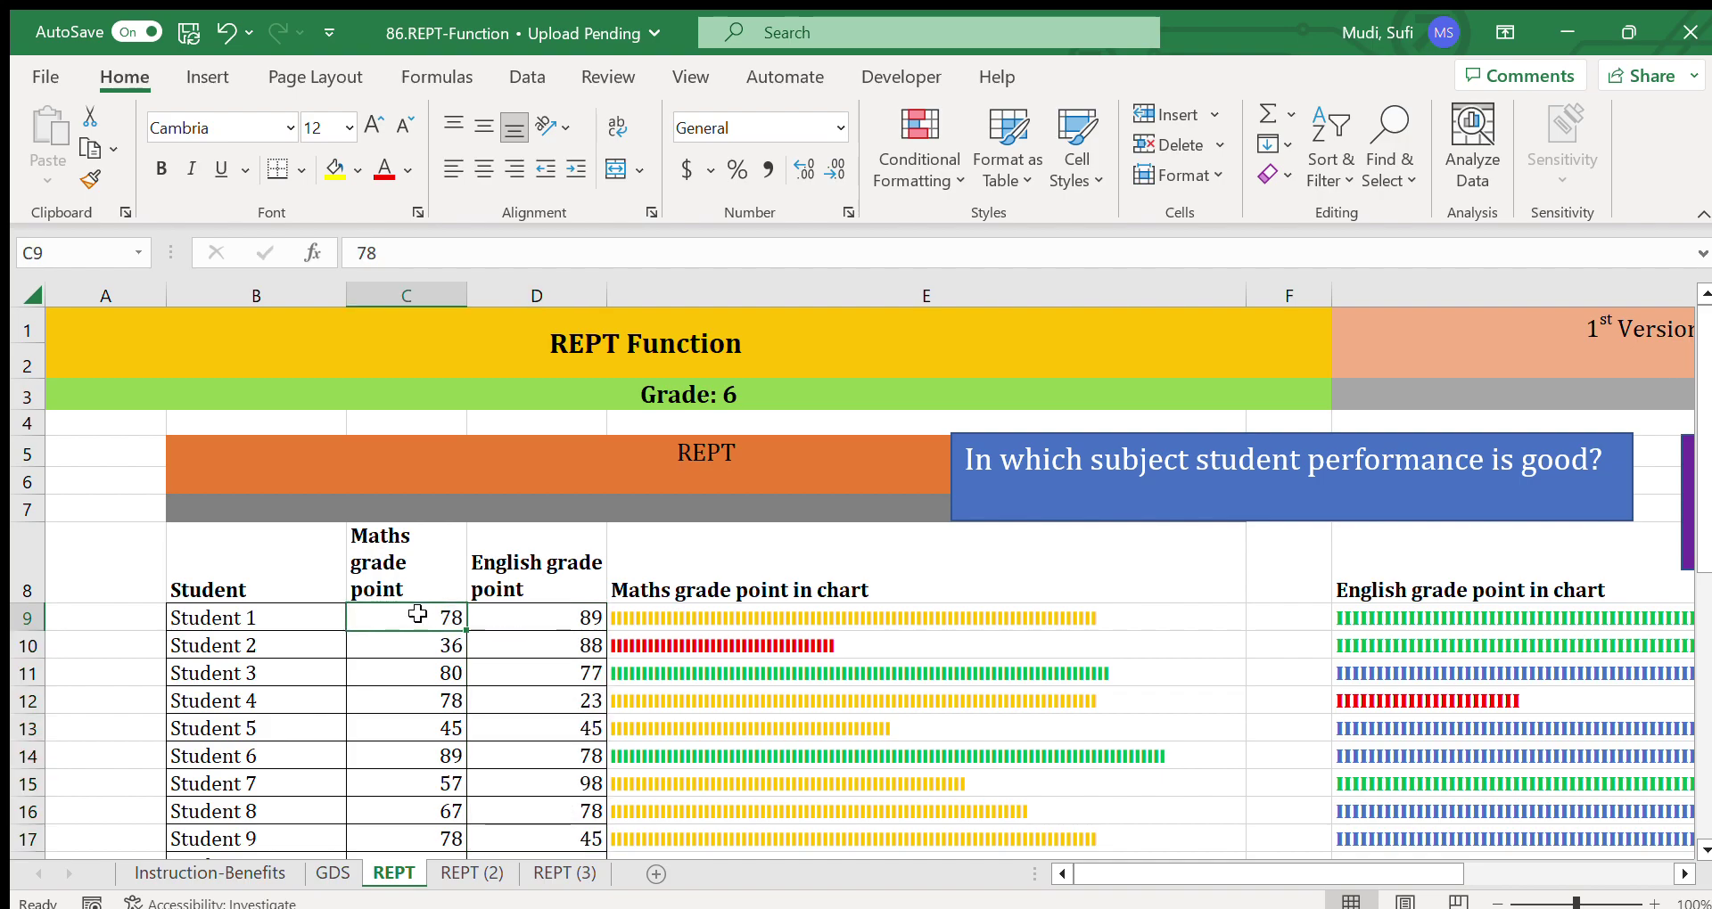
pyautogui.click(670, 615)
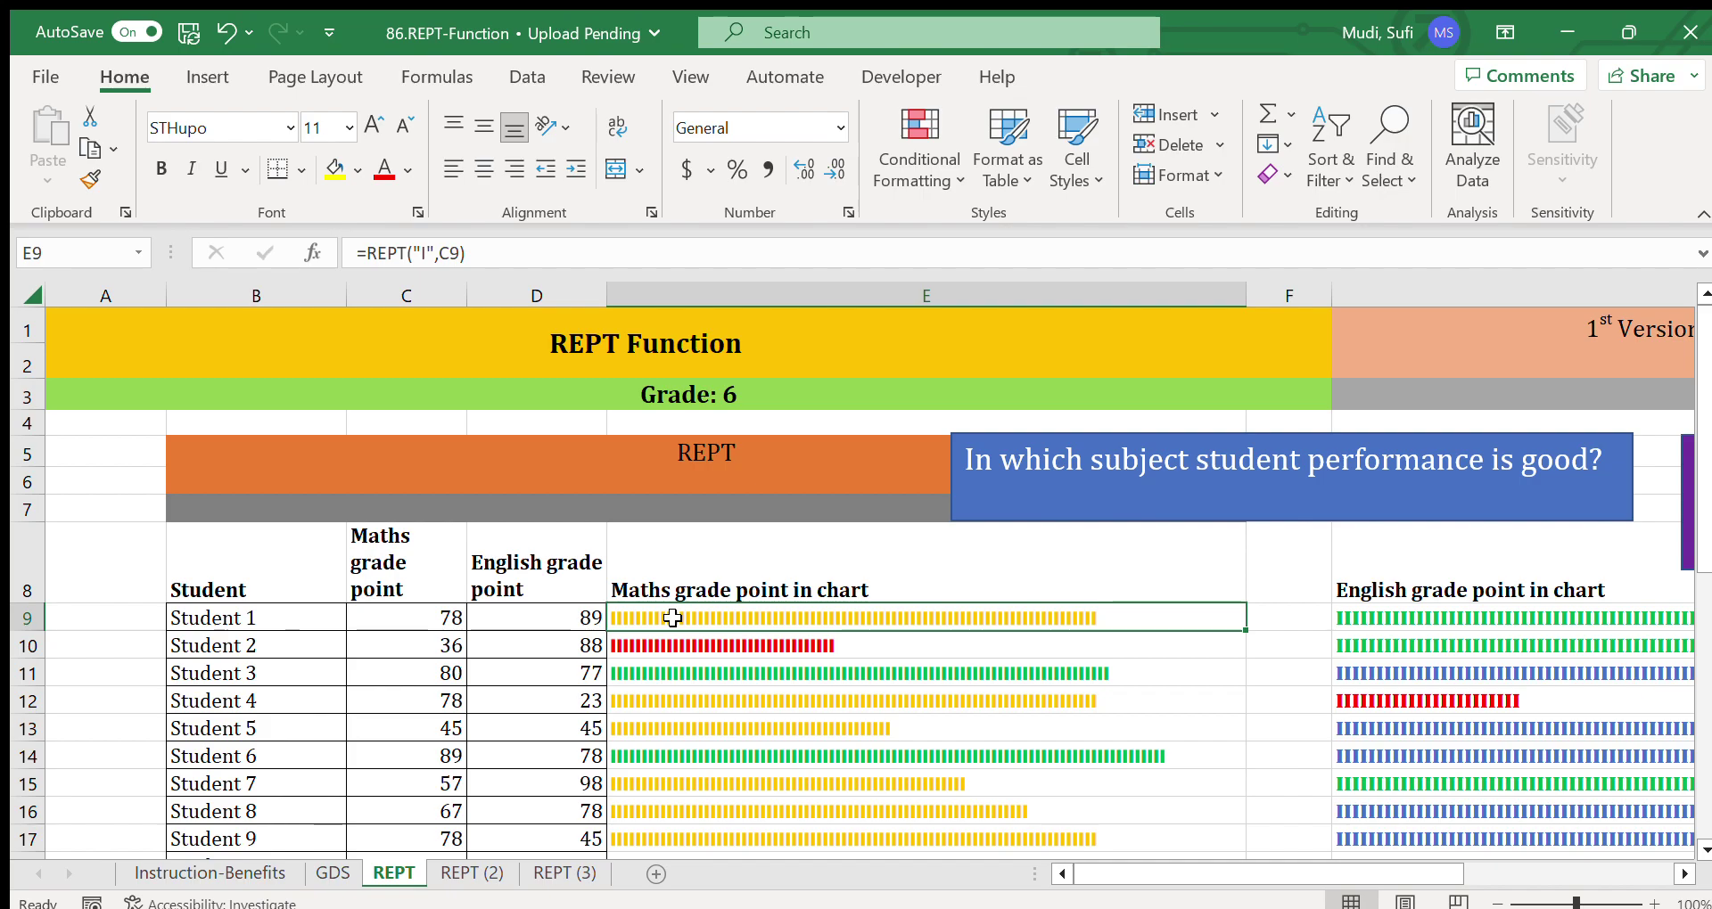
pyautogui.moveTo(441, 617); pyautogui.dragTo(547, 805)
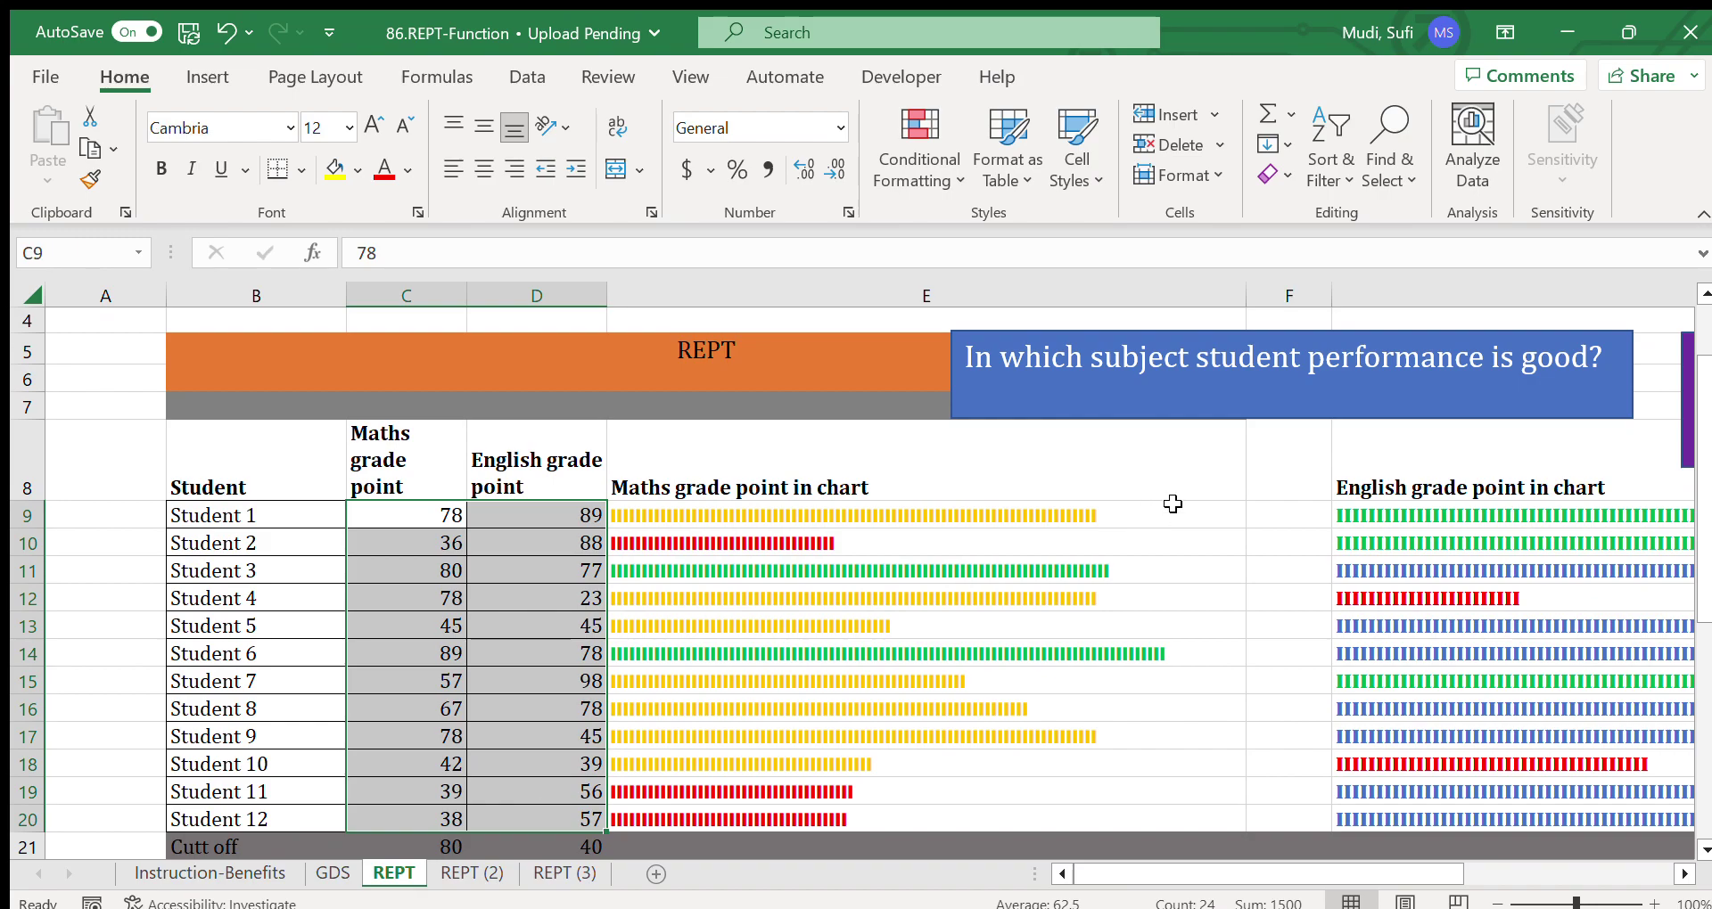
pyautogui.click(1155, 385)
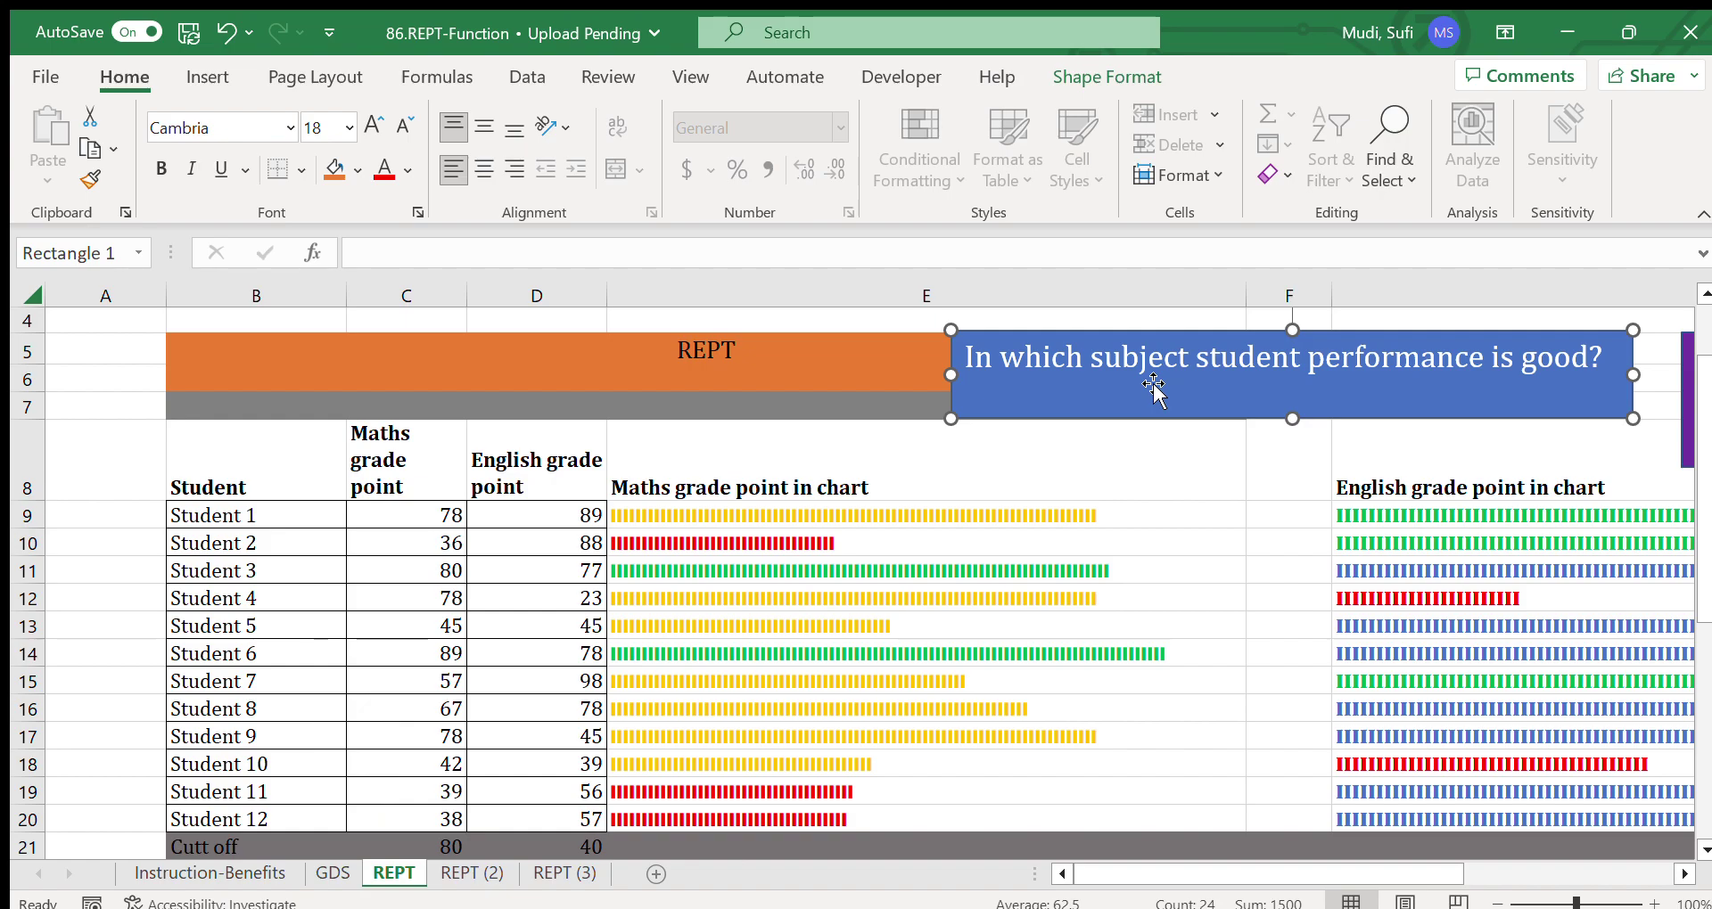
pyautogui.moveTo(435, 519); pyautogui.dragTo(529, 807)
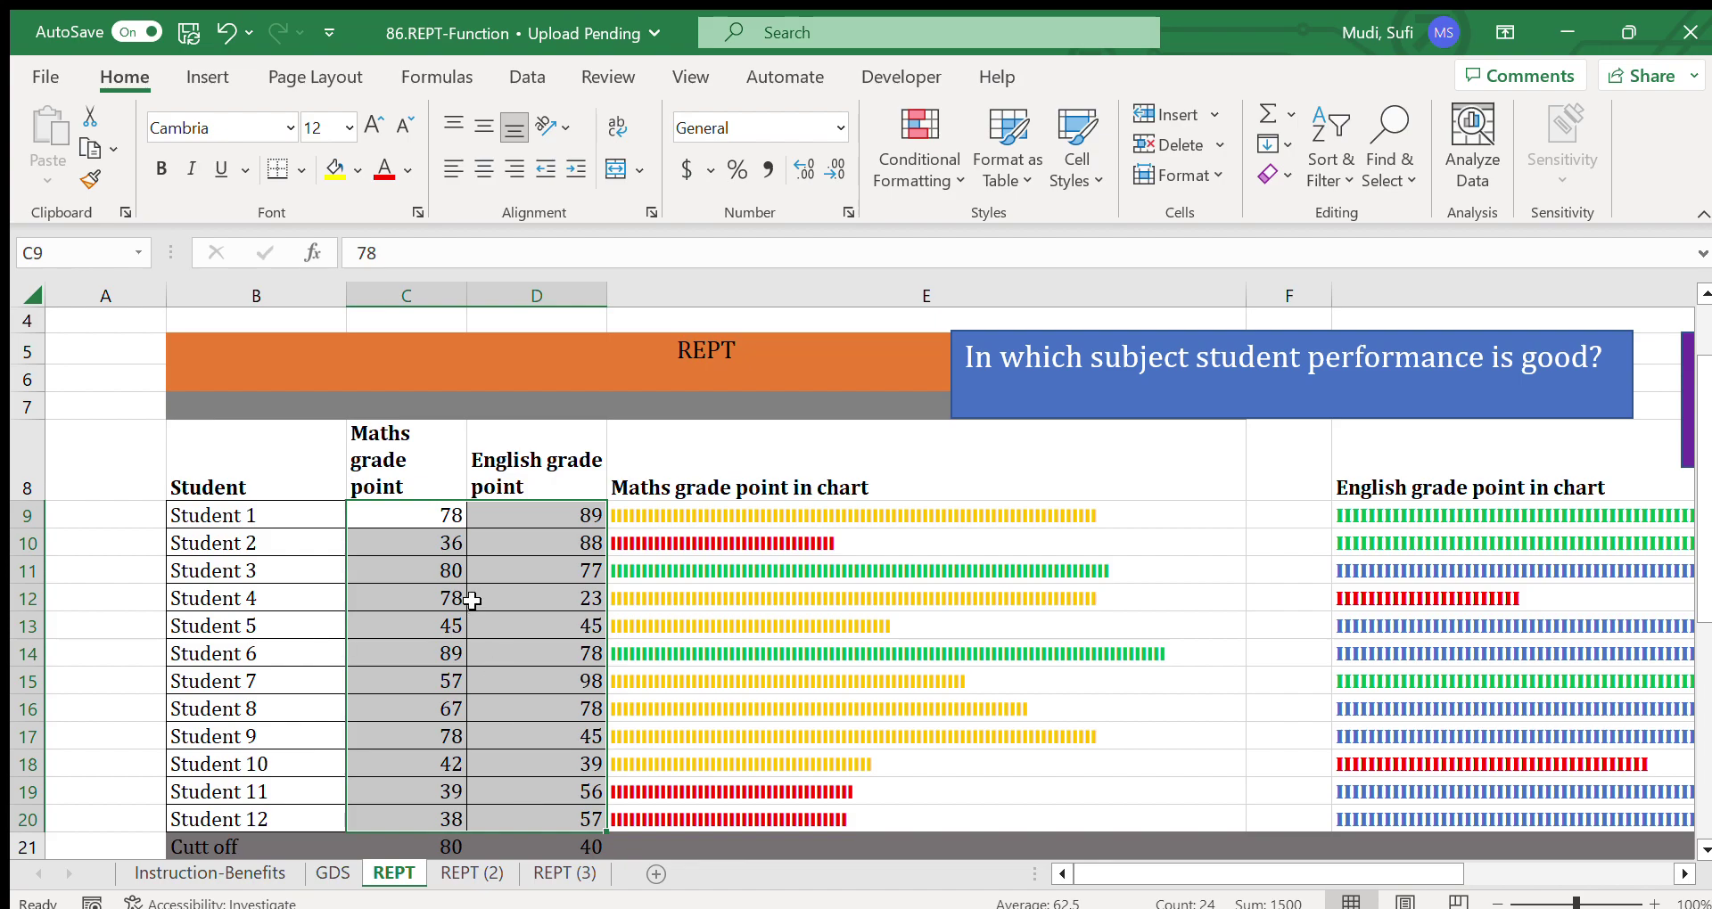
pyautogui.click(431, 516)
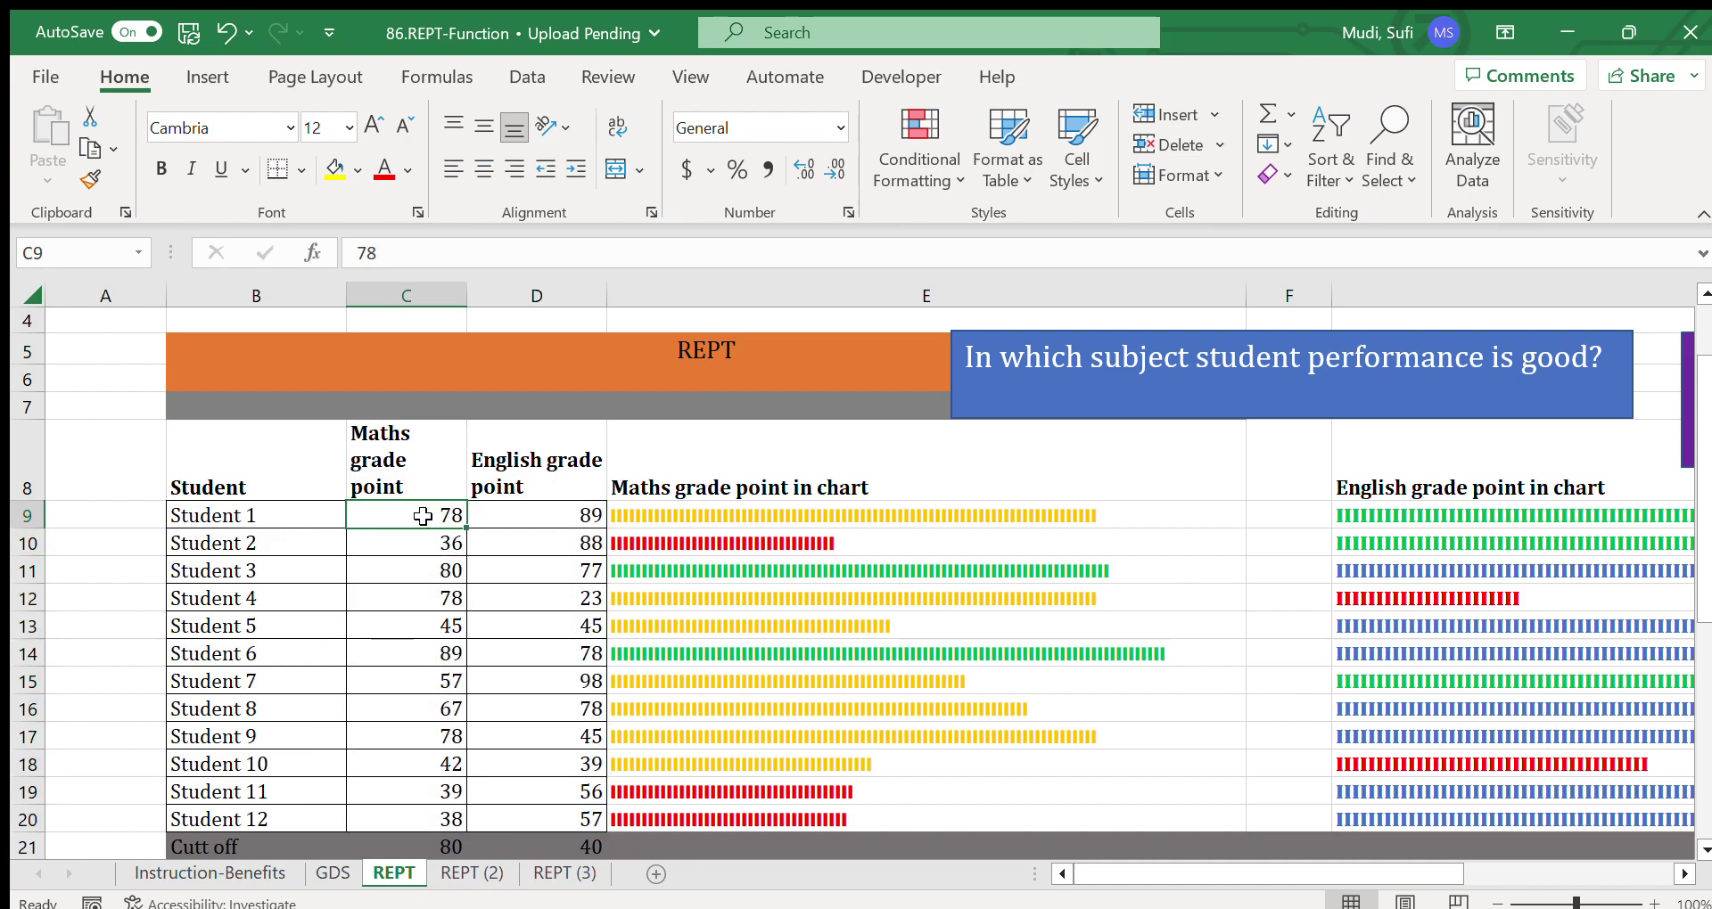
pyautogui.moveTo(422, 516); pyautogui.dragTo(517, 742)
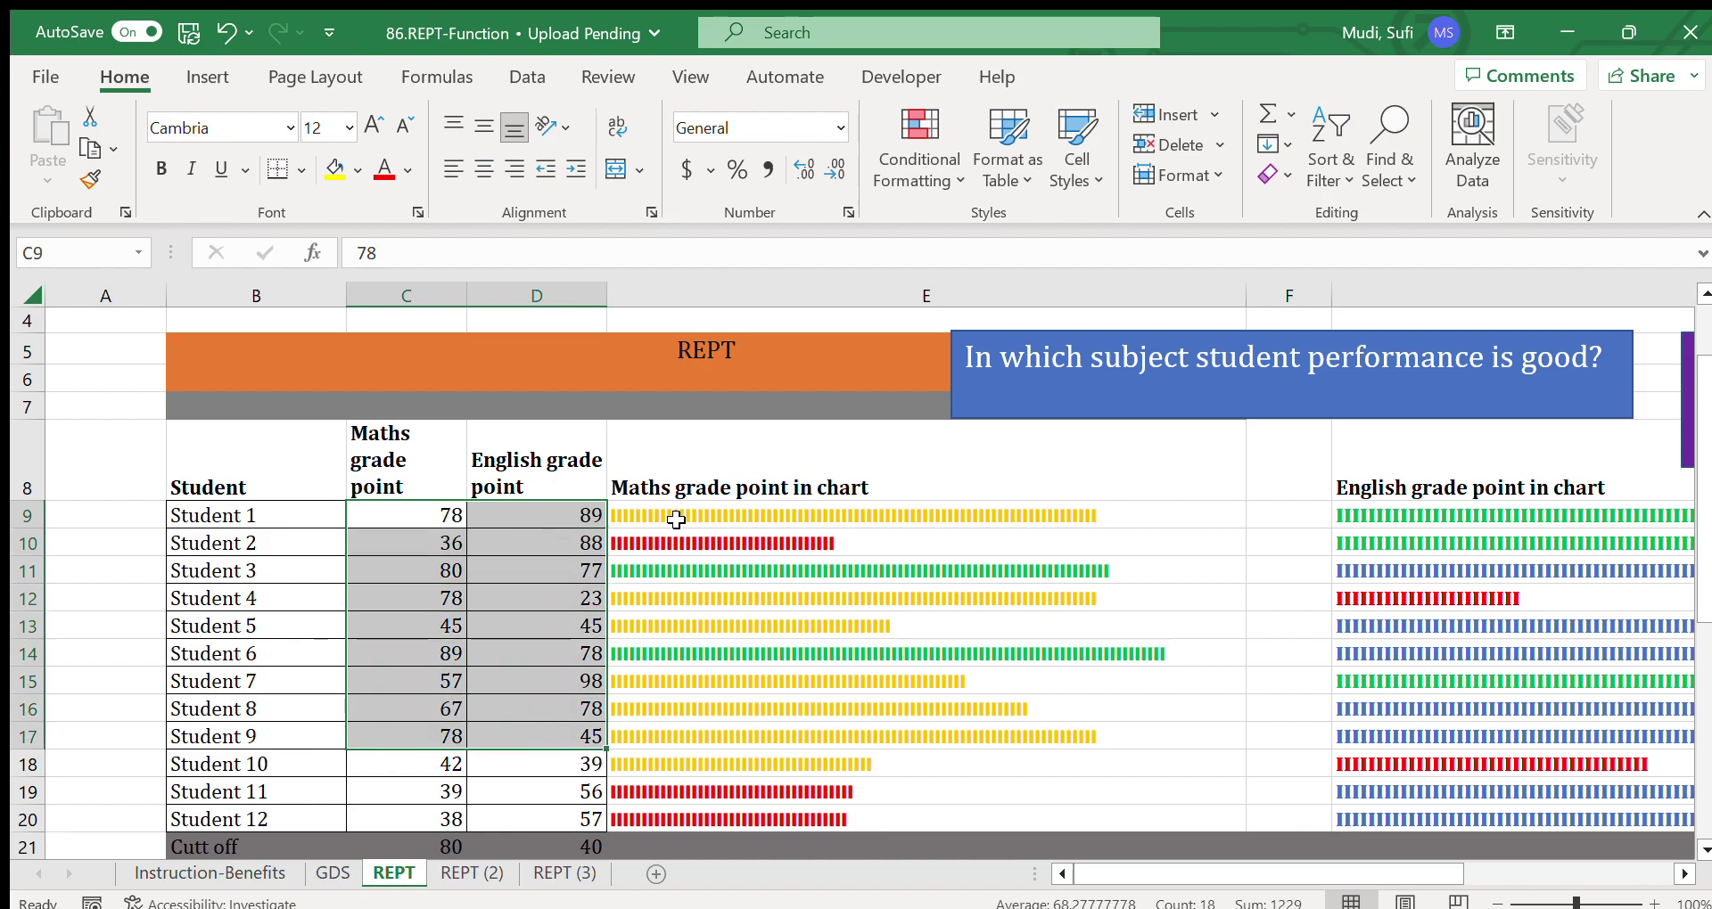
pyautogui.moveTo(685, 509); pyautogui.dragTo(669, 807)
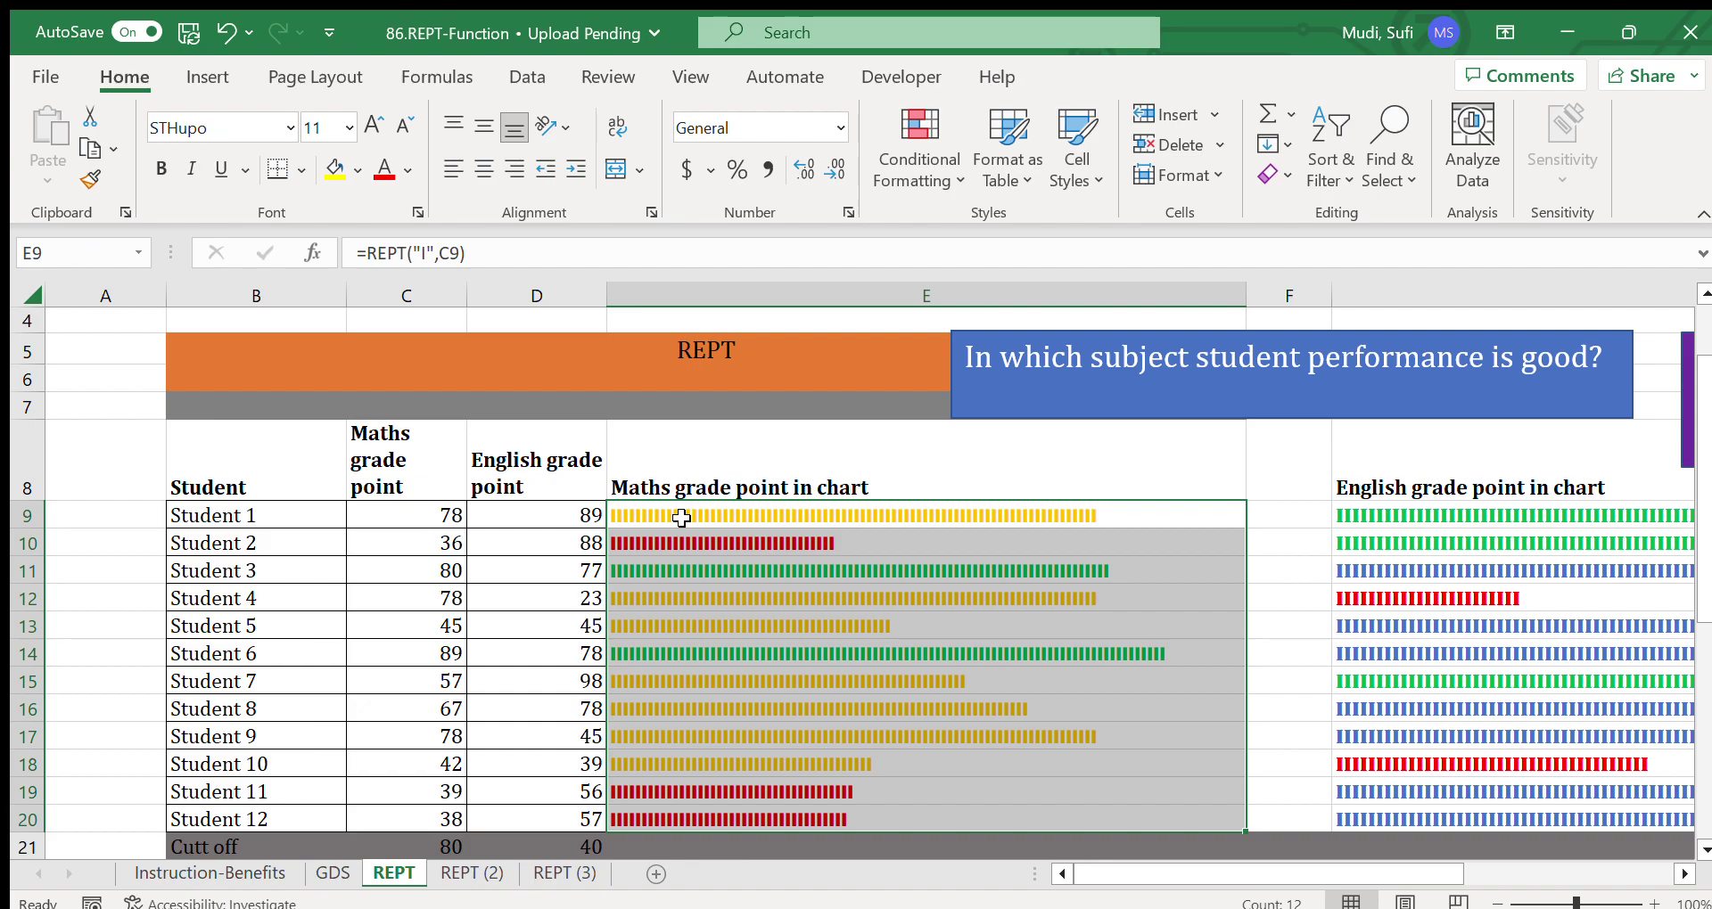
pyautogui.click(431, 516)
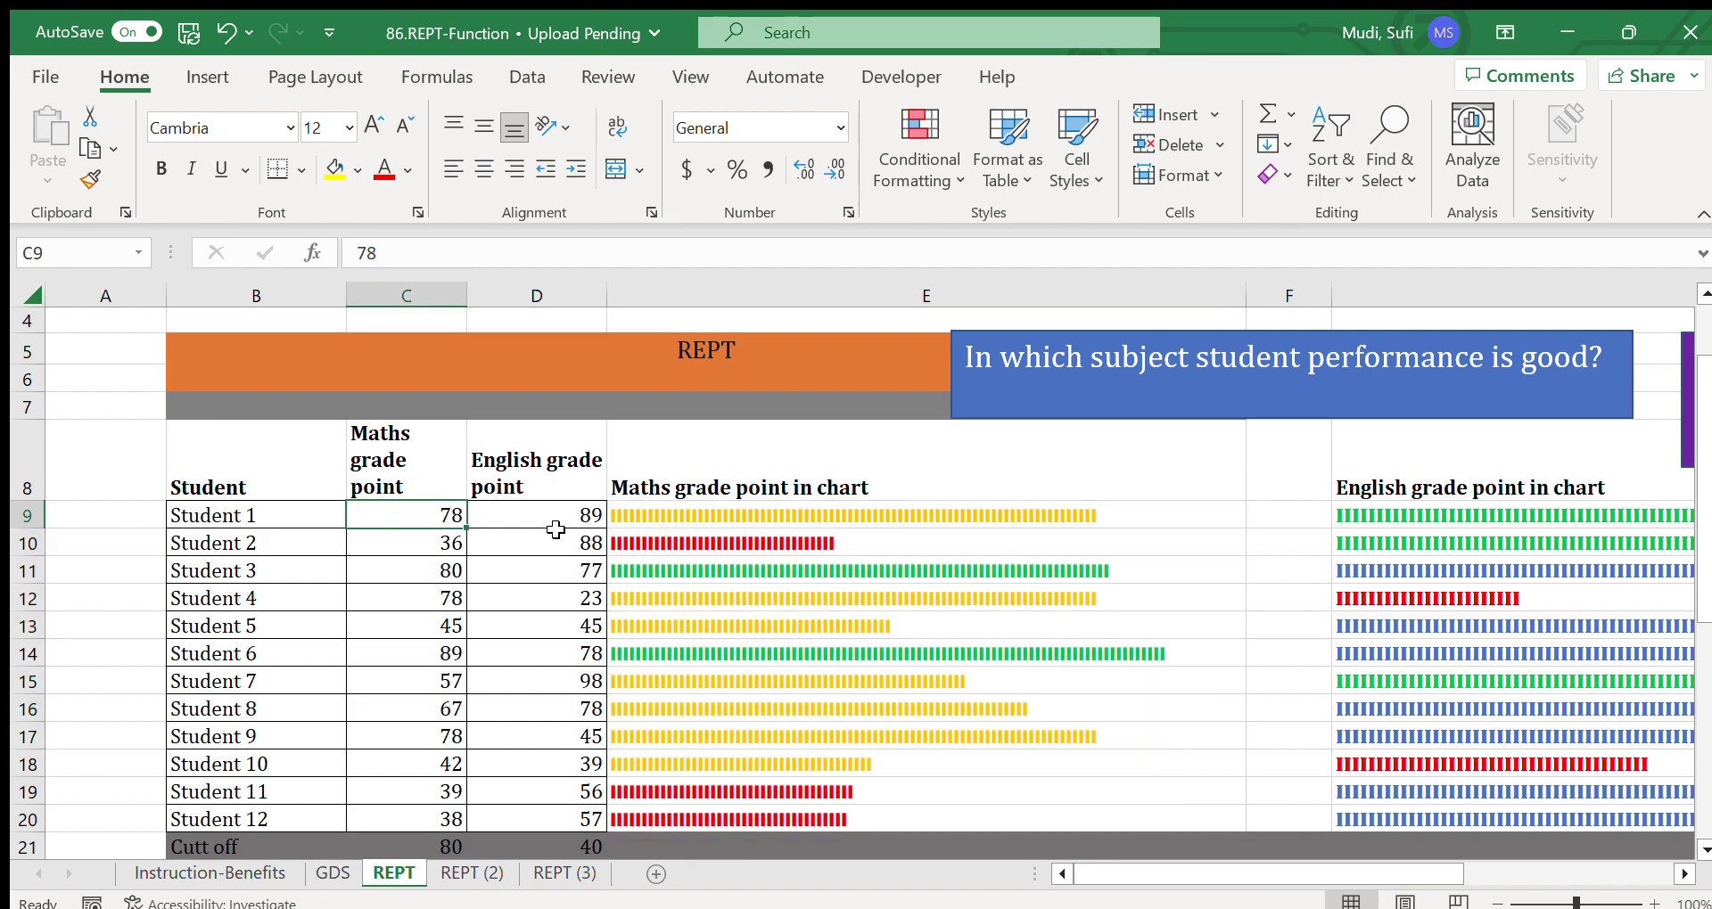
pyautogui.click(584, 493)
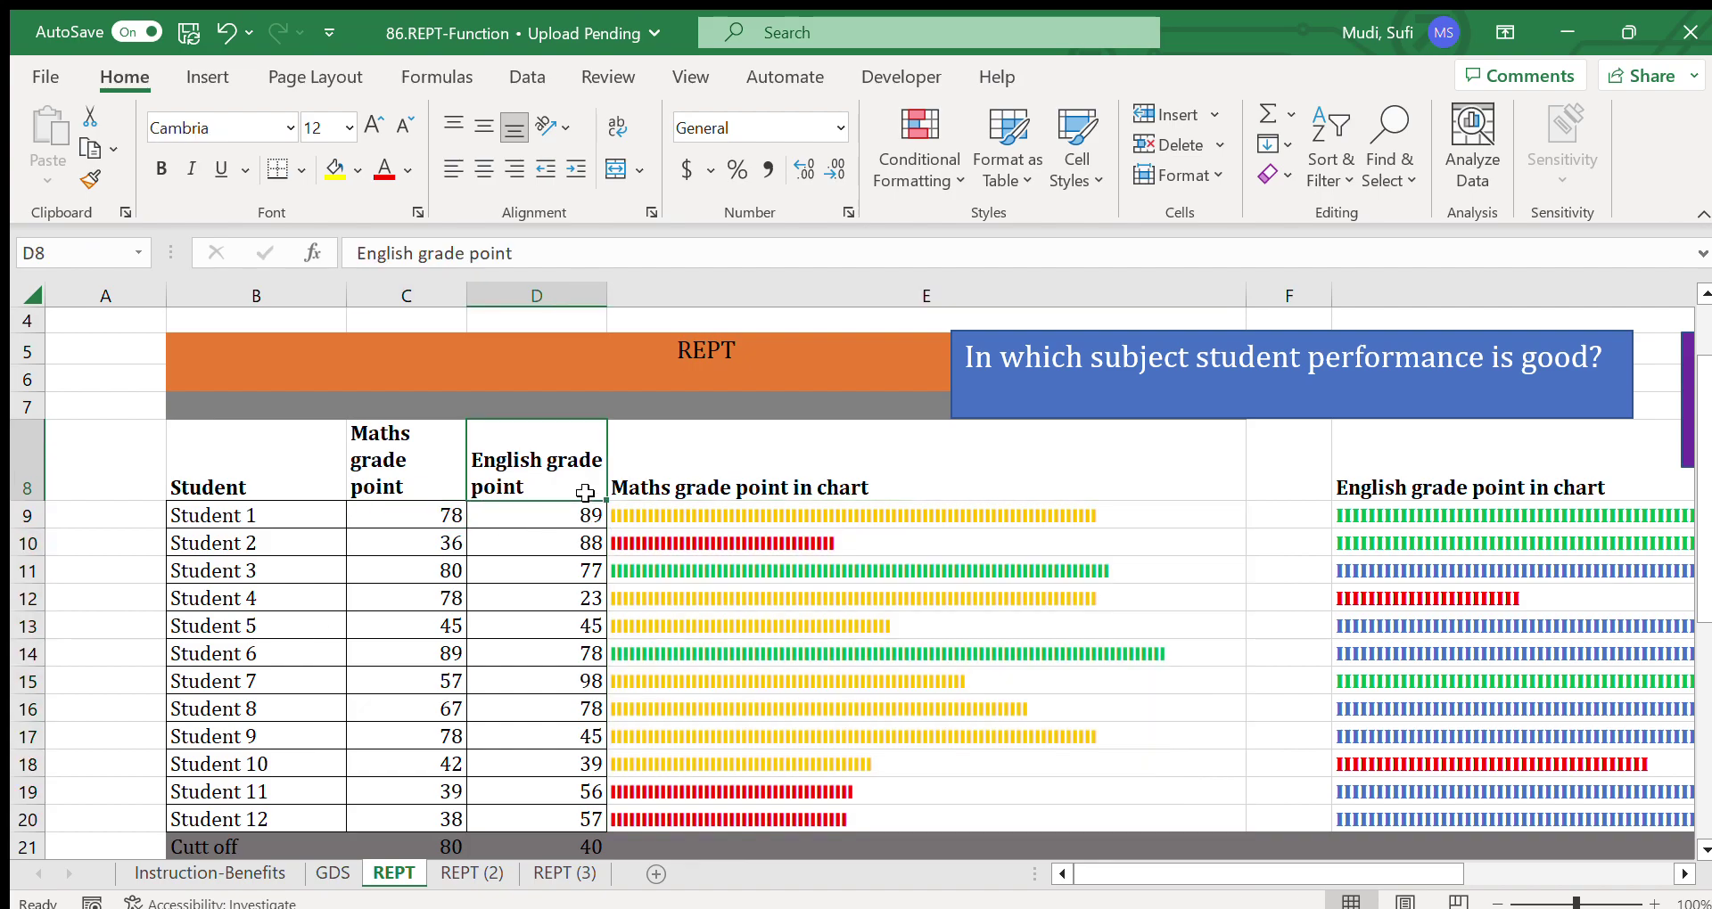
pyautogui.click(698, 515)
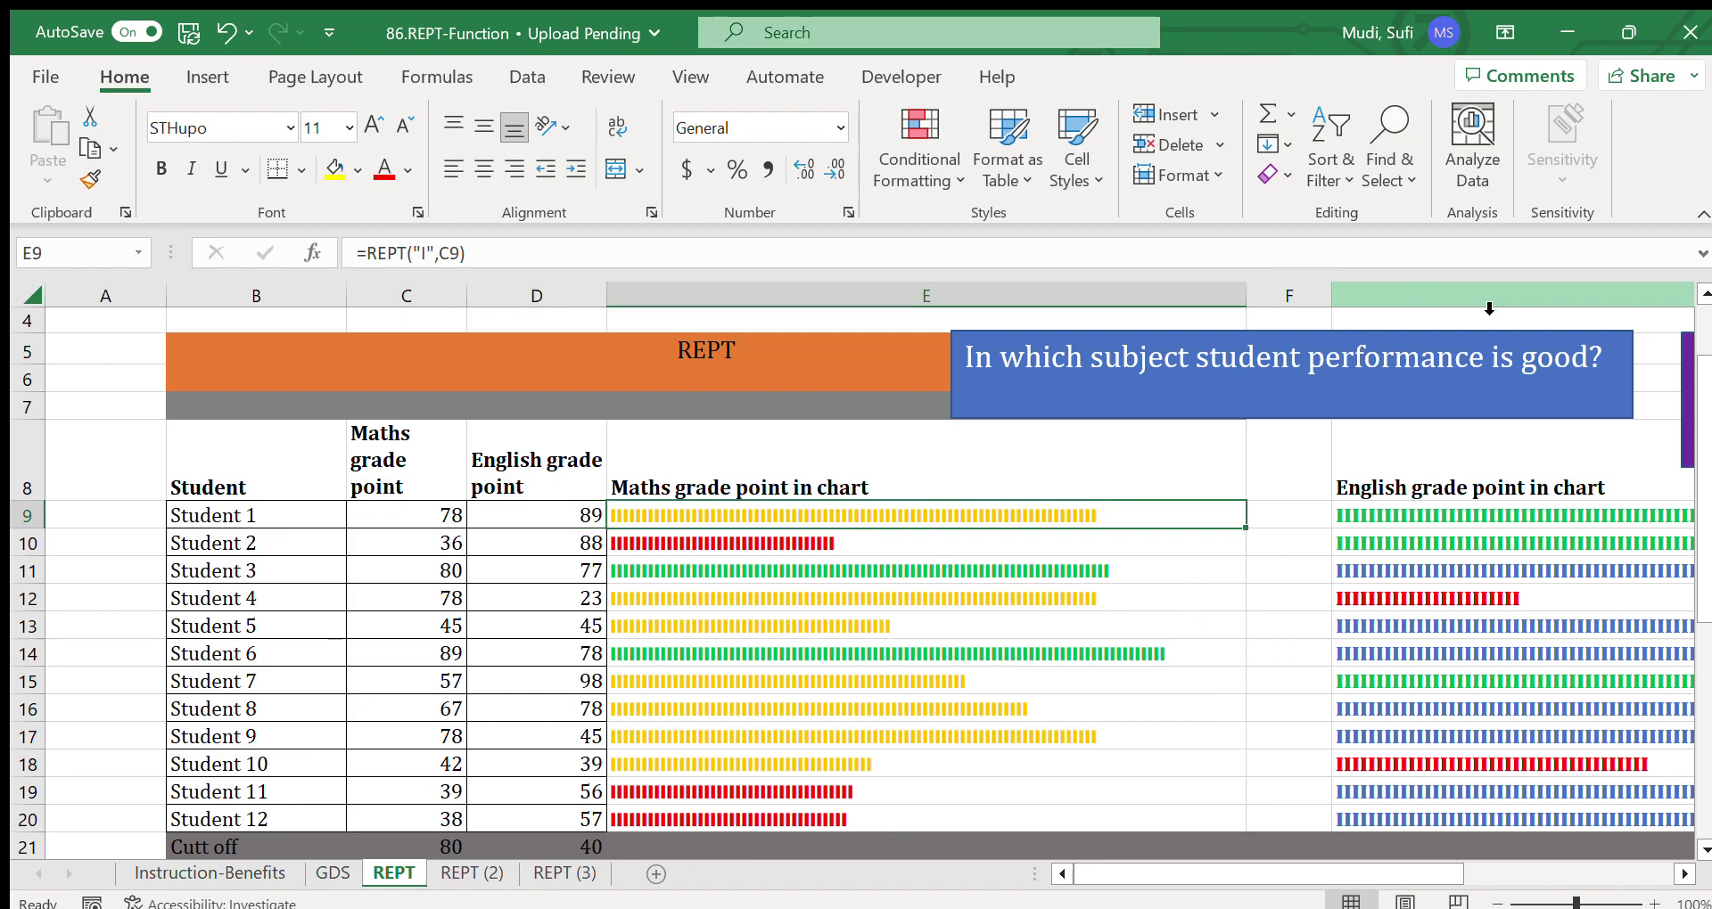
pyautogui.moveTo(1704, 535); pyautogui.dragTo(1662, 770)
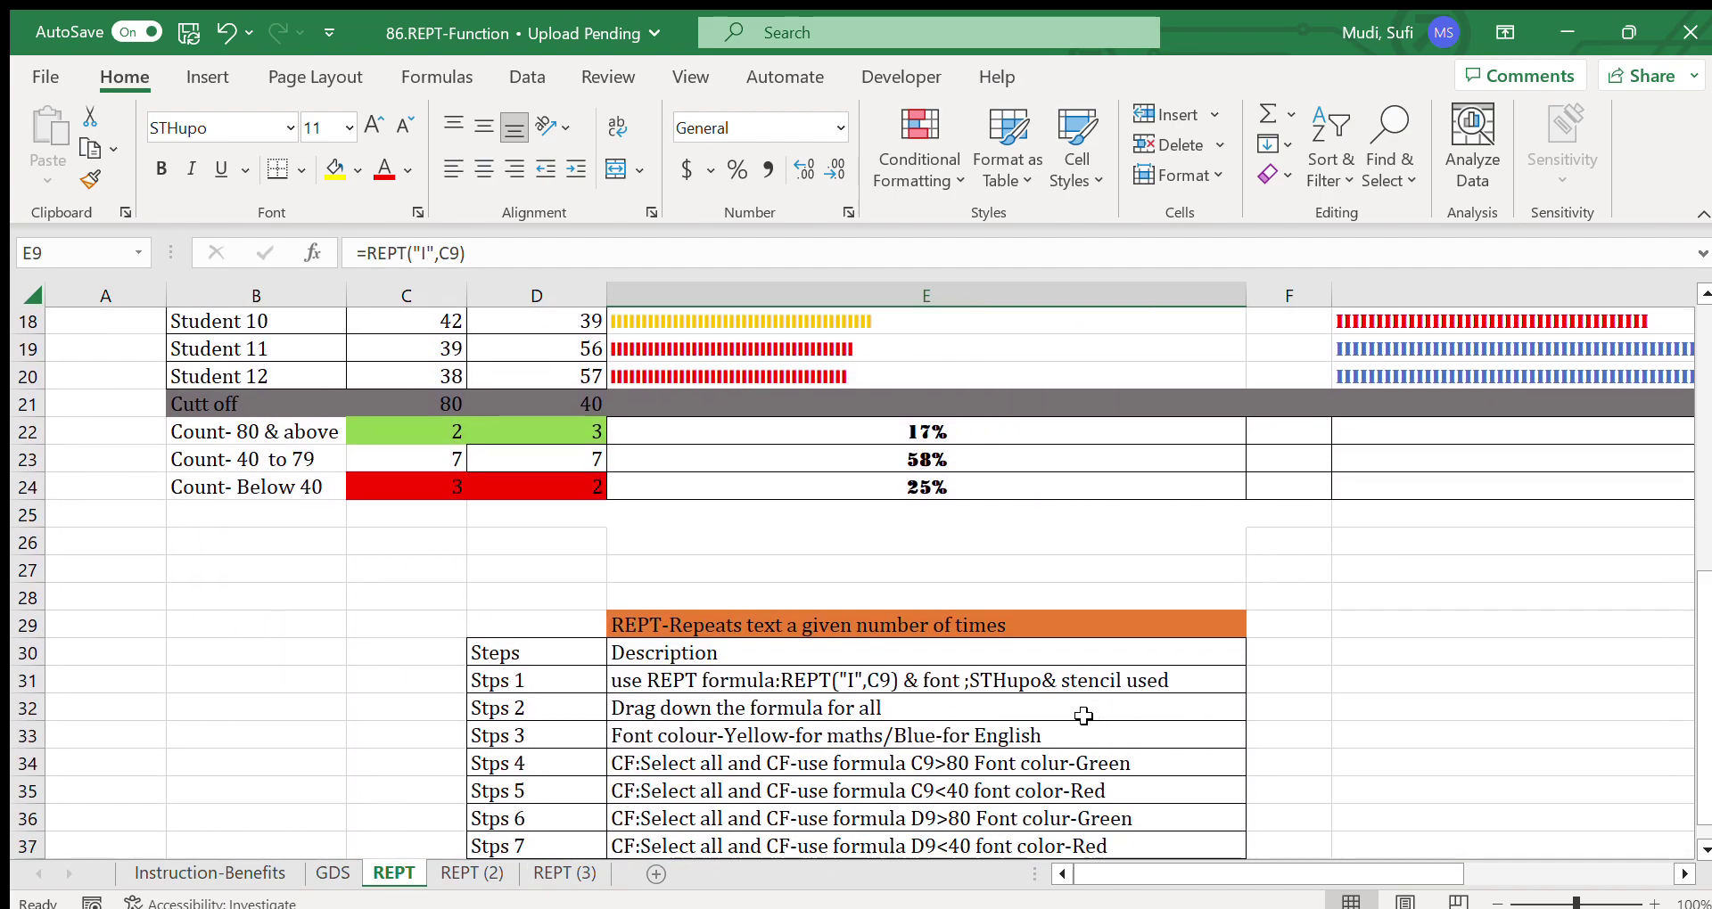
pyautogui.click(675, 687)
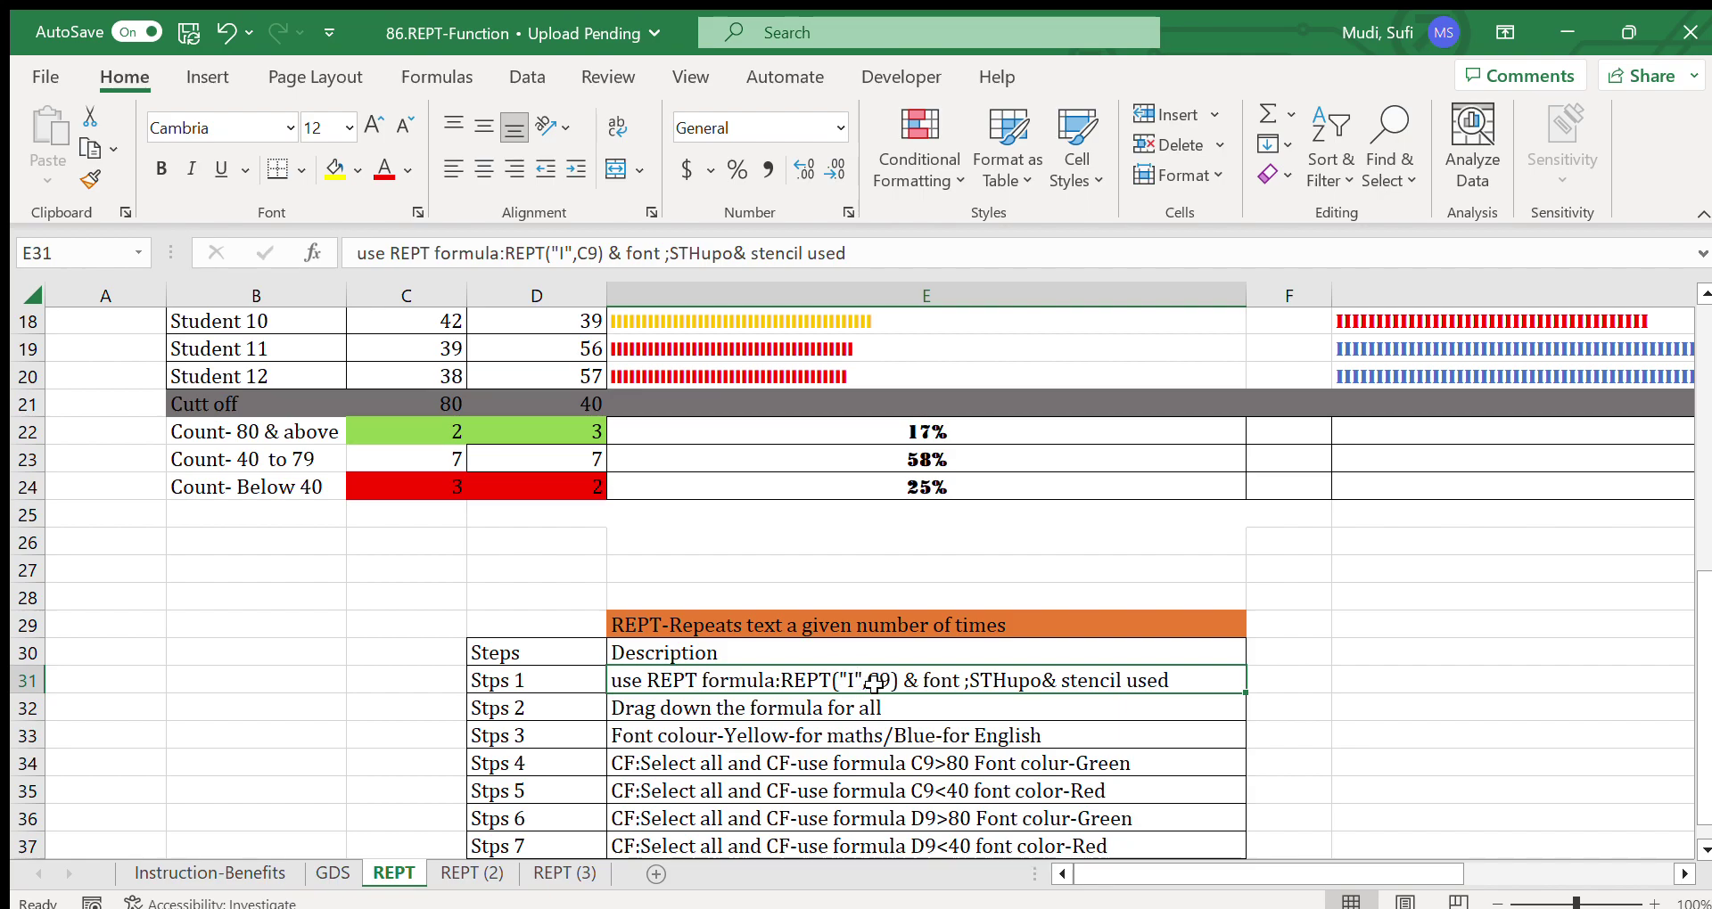
pyautogui.moveTo(1703, 638); pyautogui.dragTo(1692, 408)
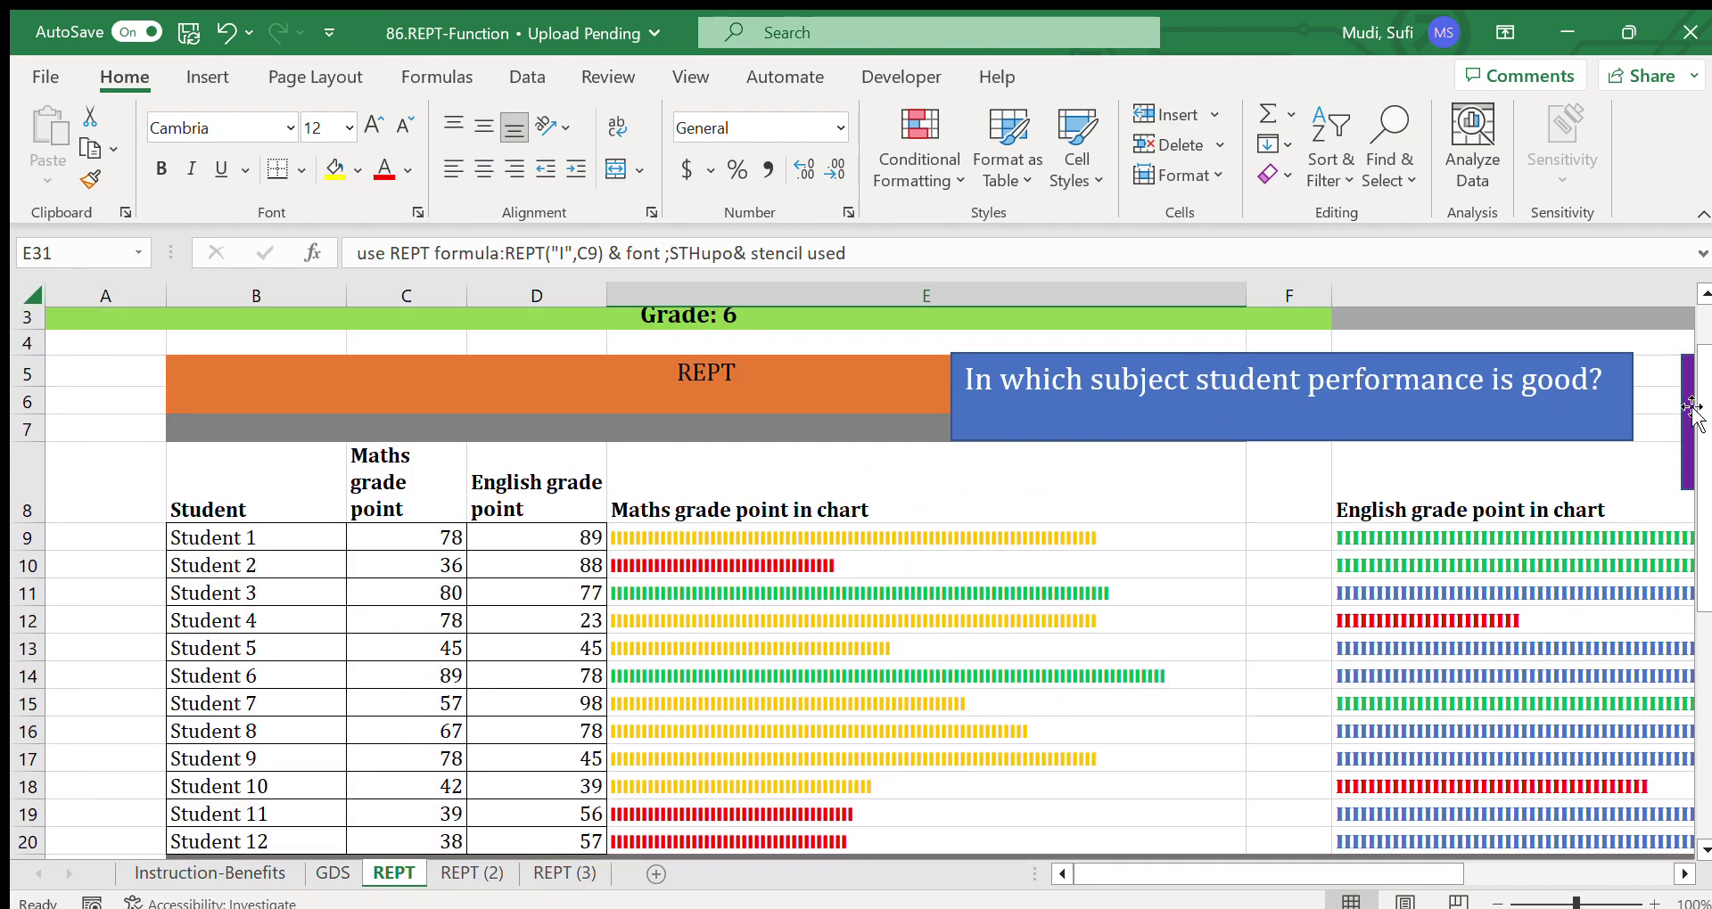
pyautogui.click(659, 539)
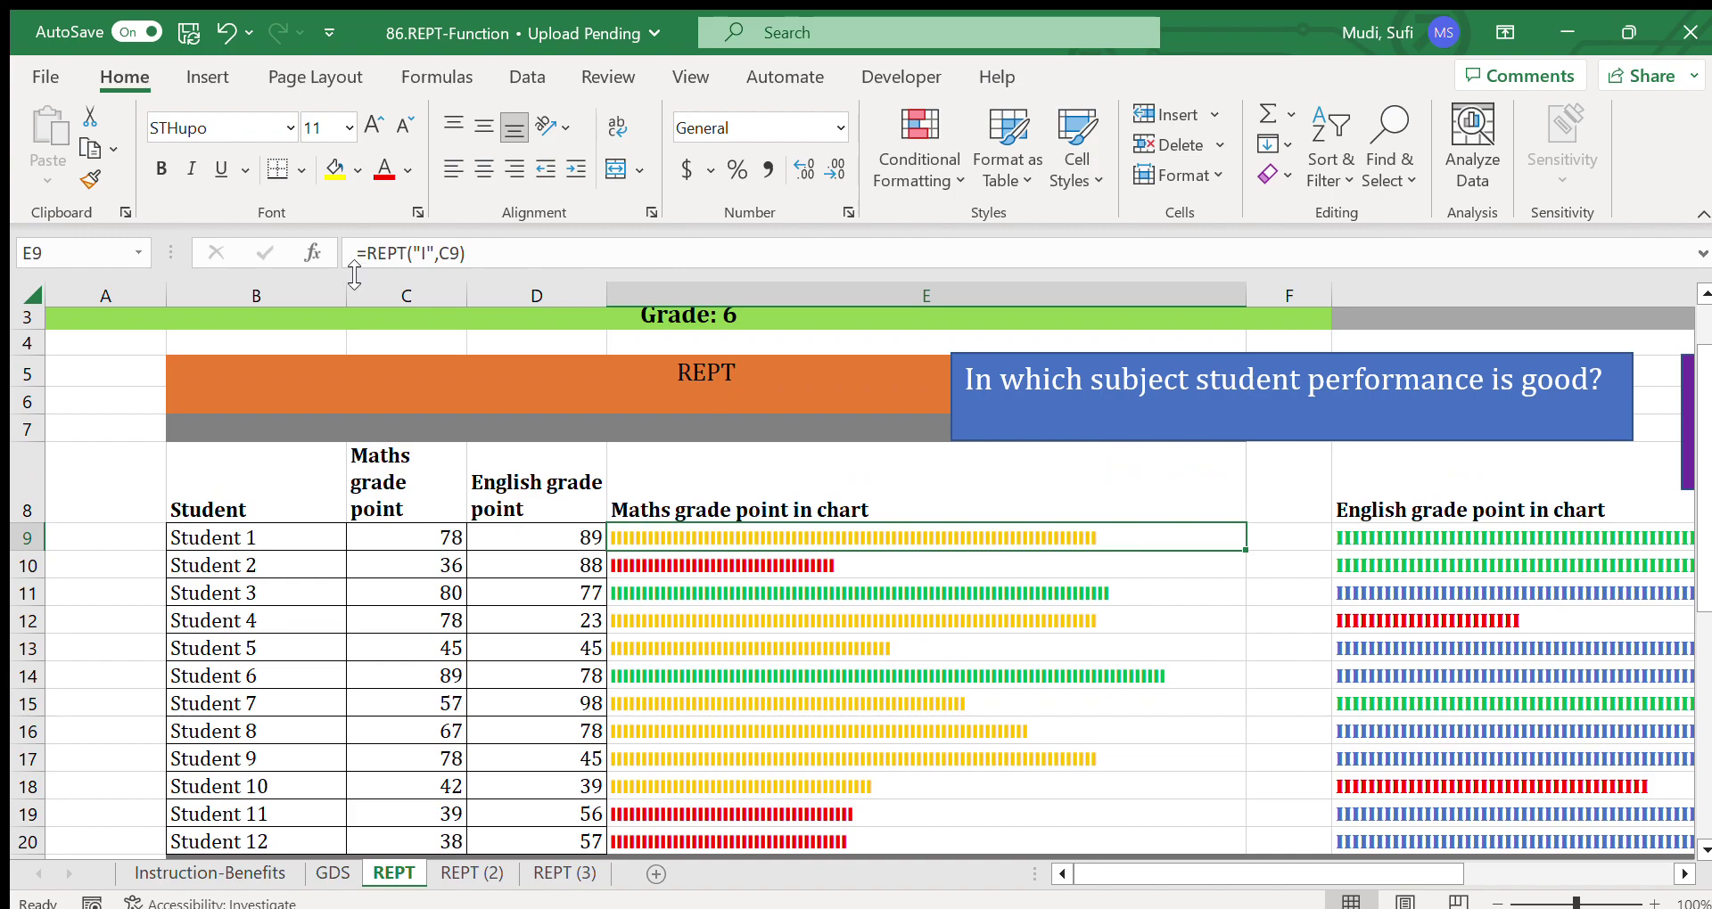
pyautogui.click(429, 257)
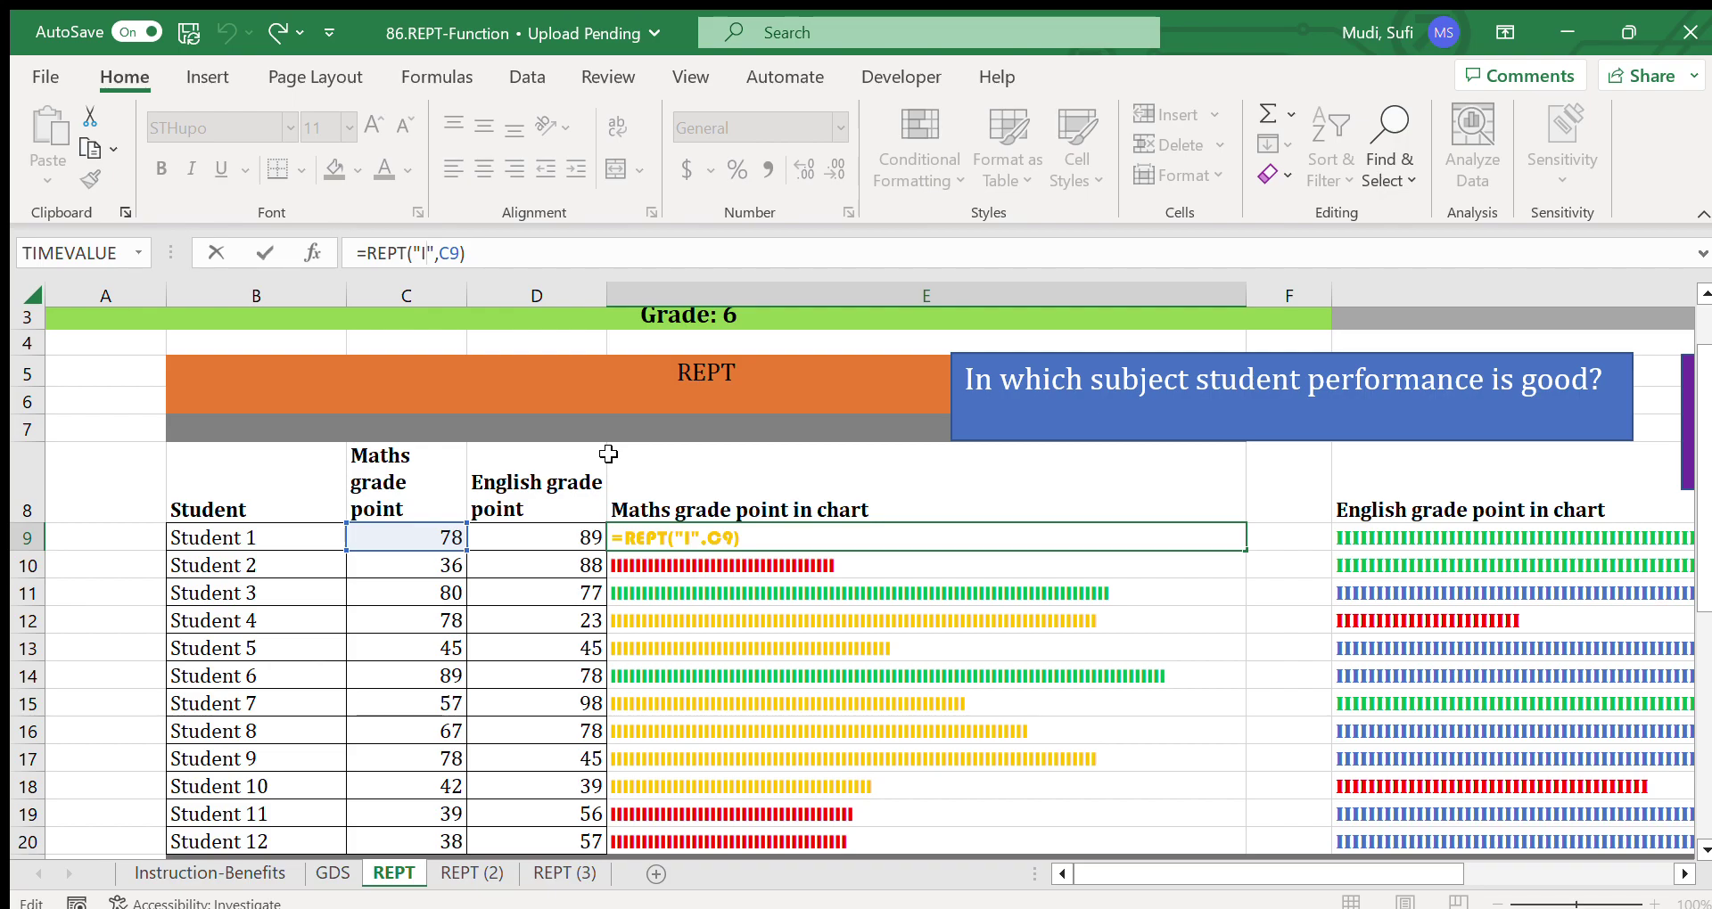
pyautogui.hotkey('ctrl', 'Return')
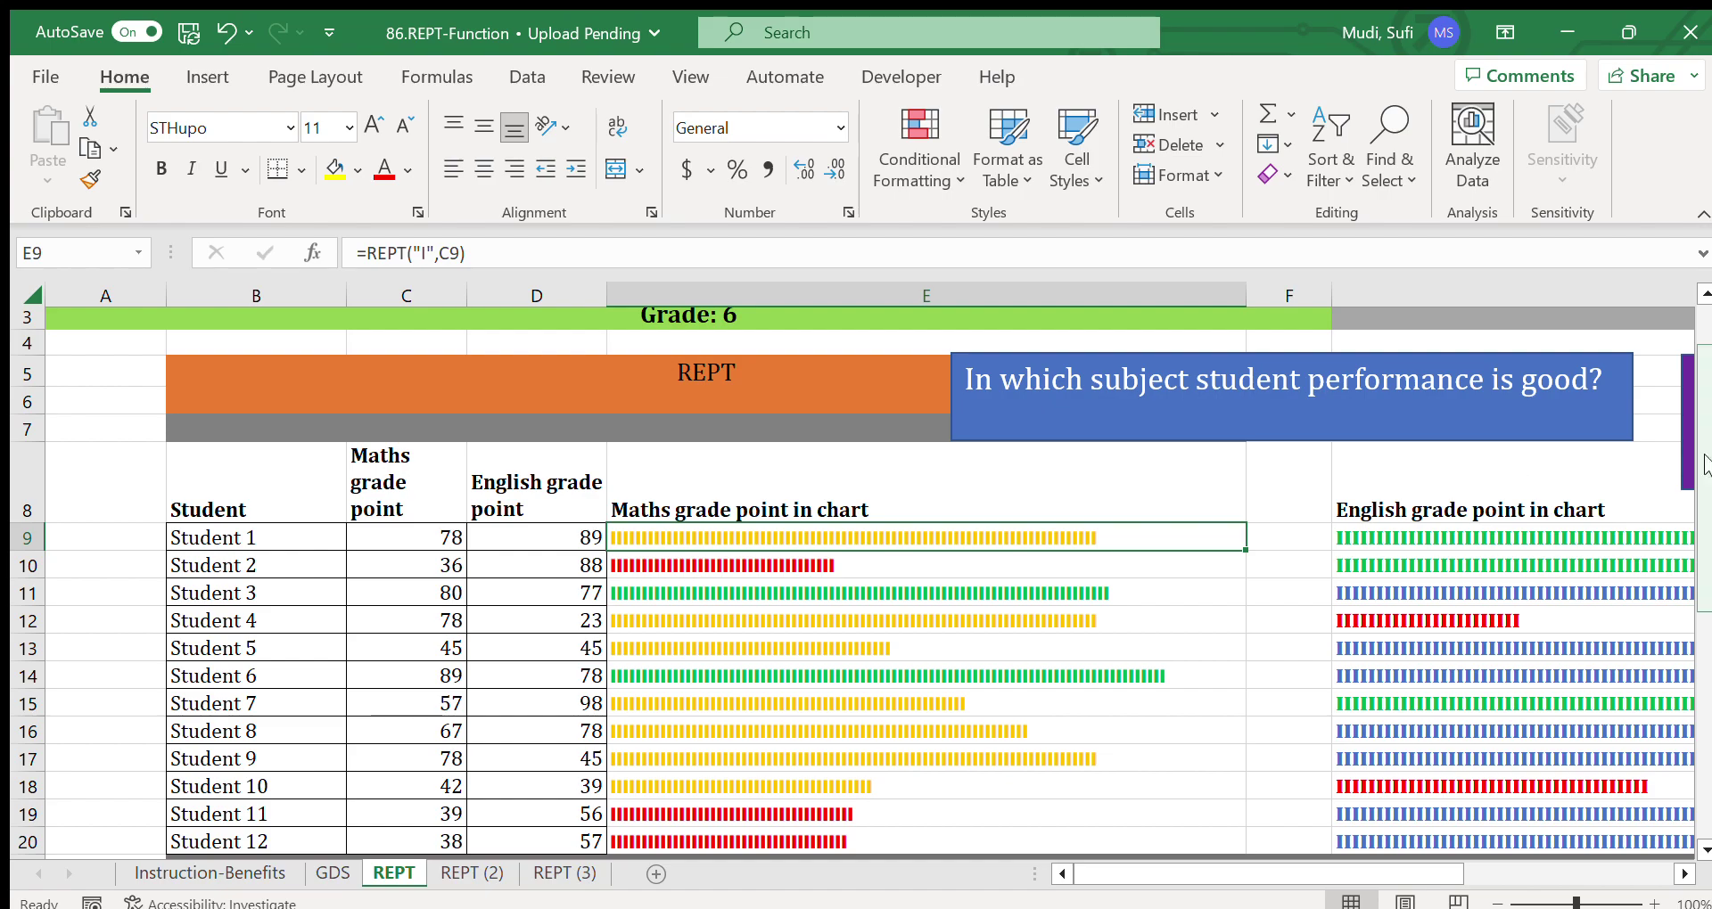
pyautogui.moveTo(1705, 463); pyautogui.dragTo(1703, 691)
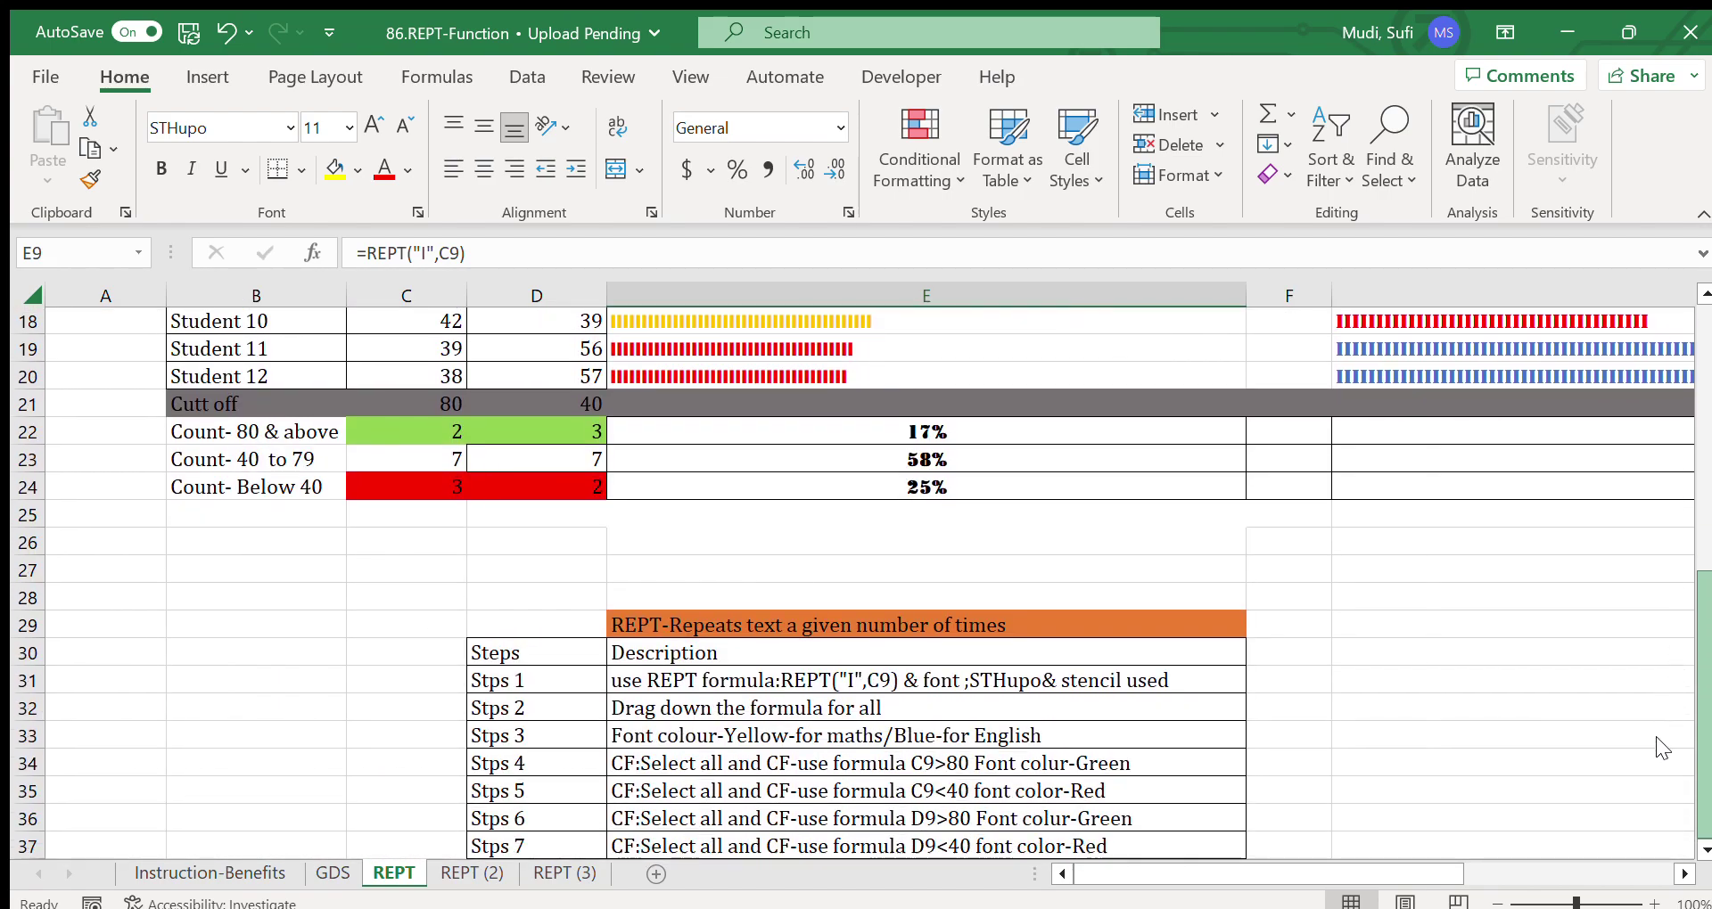
pyautogui.click(652, 710)
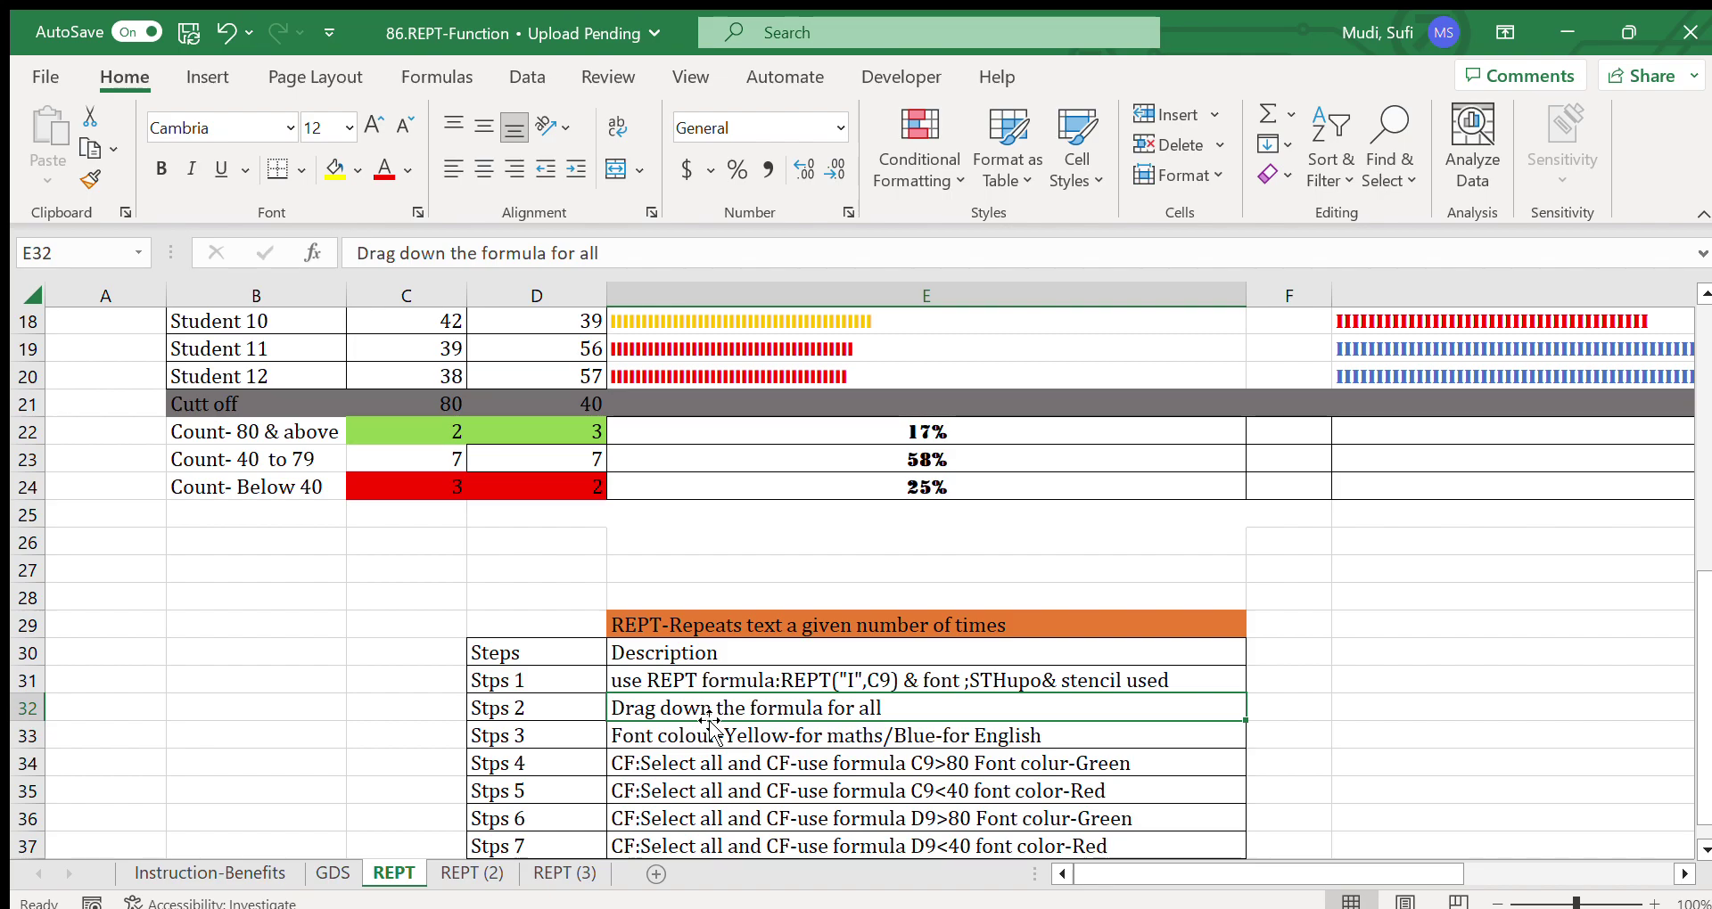
pyautogui.click(649, 737)
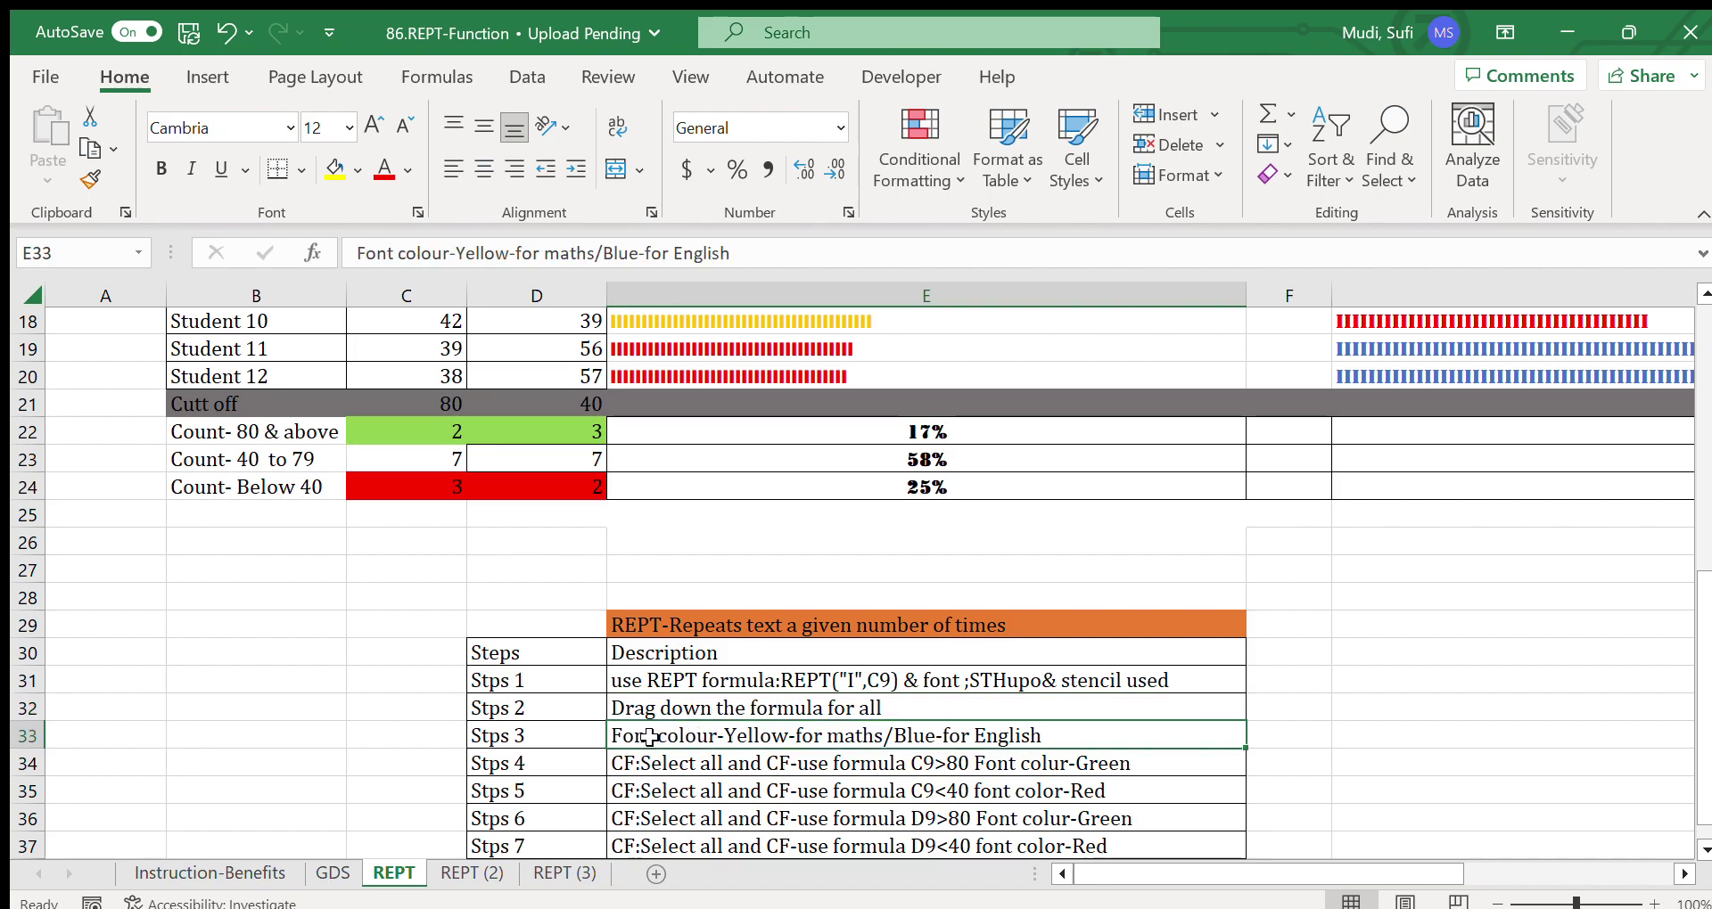
pyautogui.click(803, 323)
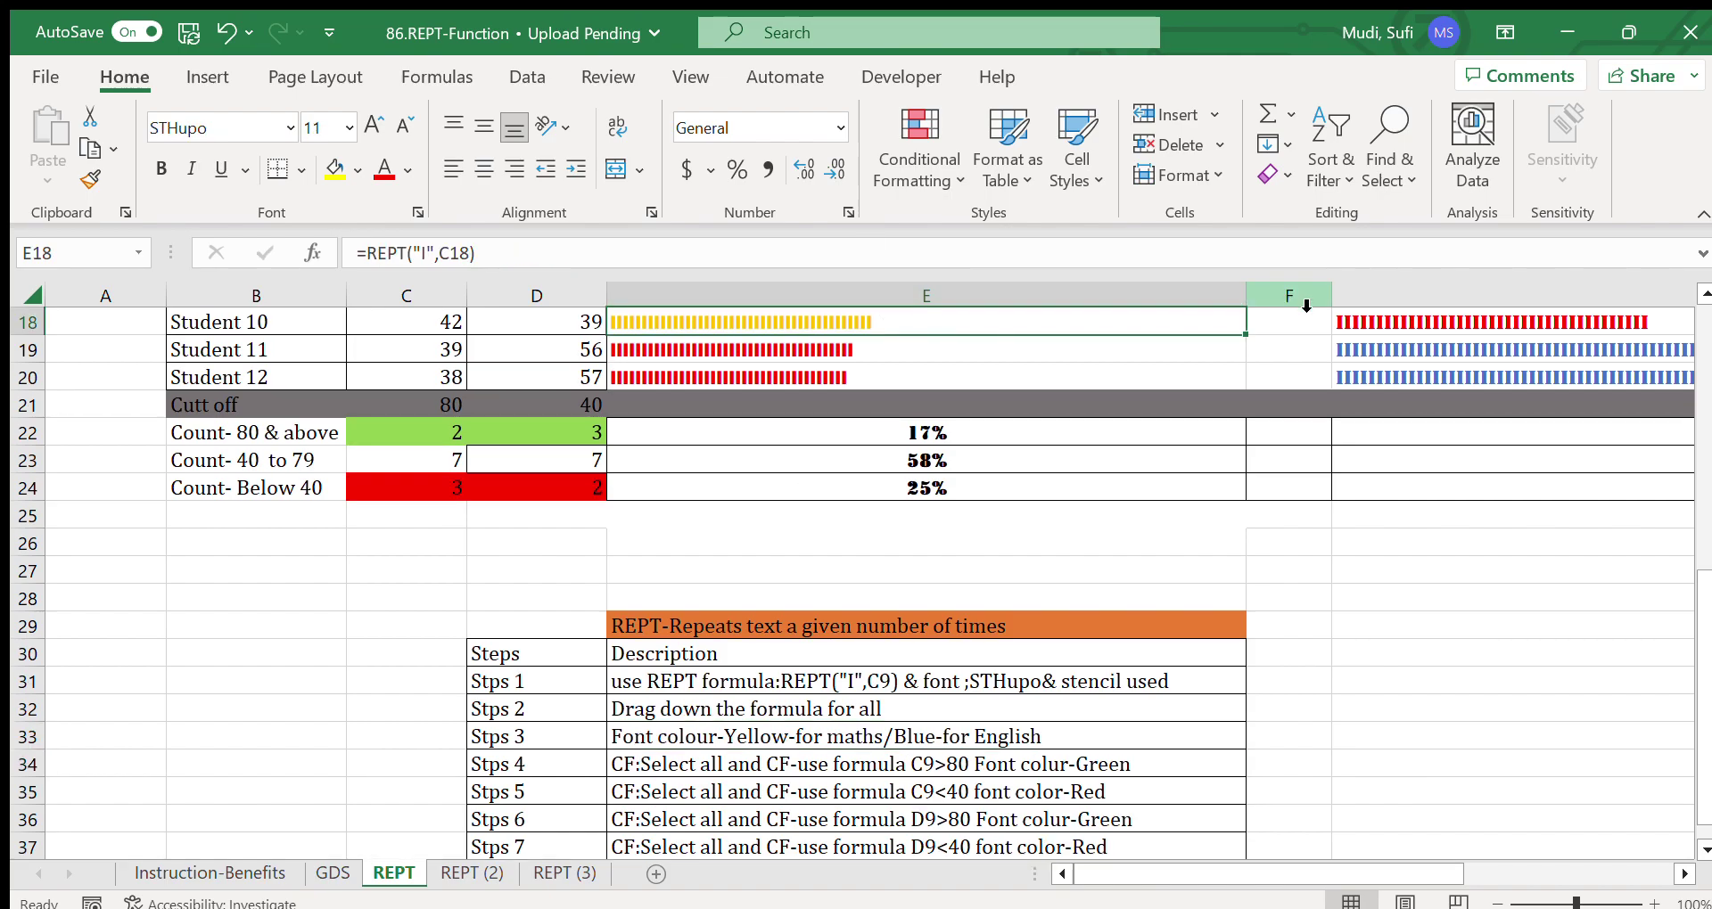
pyautogui.click(1366, 344)
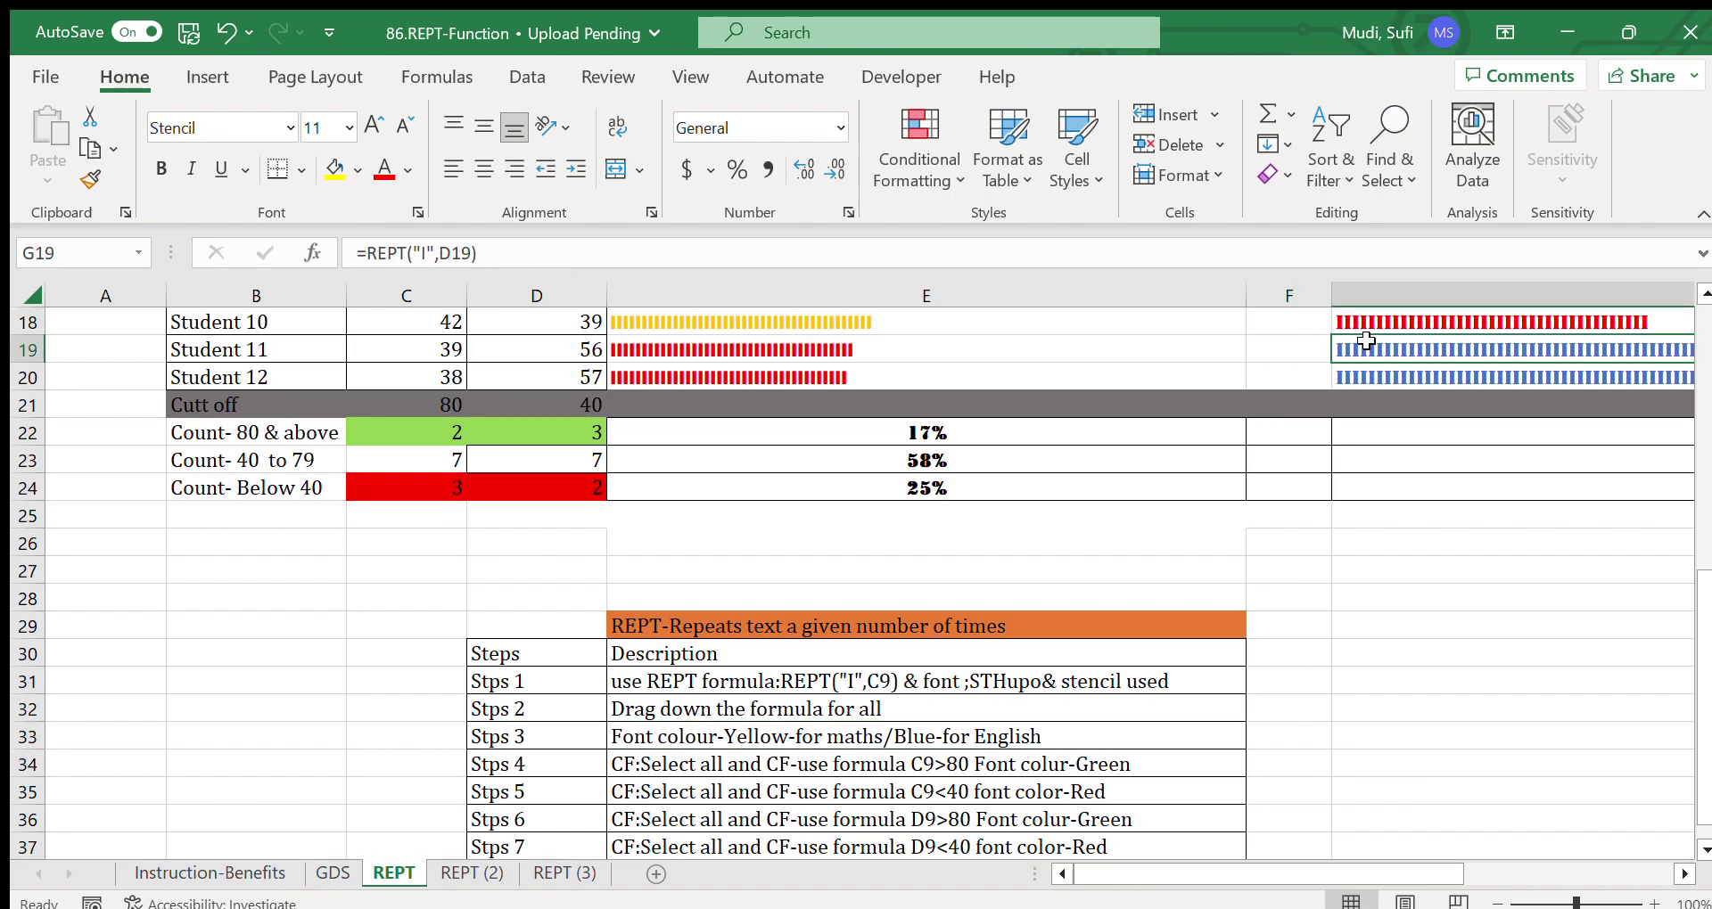
pyautogui.click(644, 770)
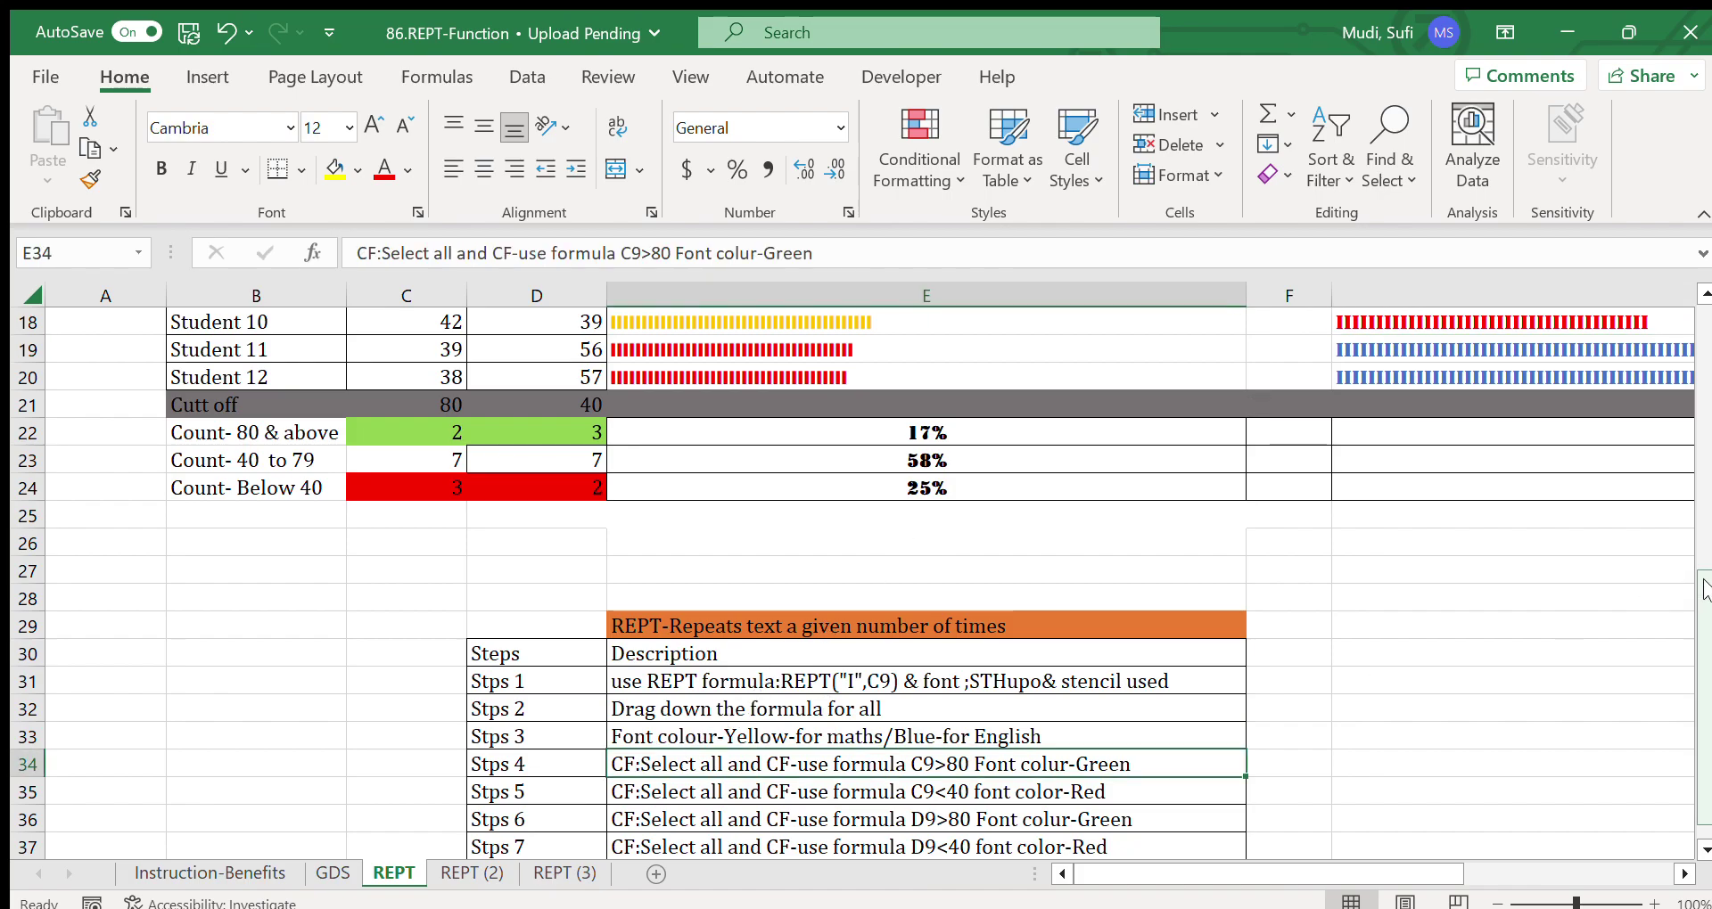
pyautogui.moveTo(1704, 593); pyautogui.dragTo(1703, 631)
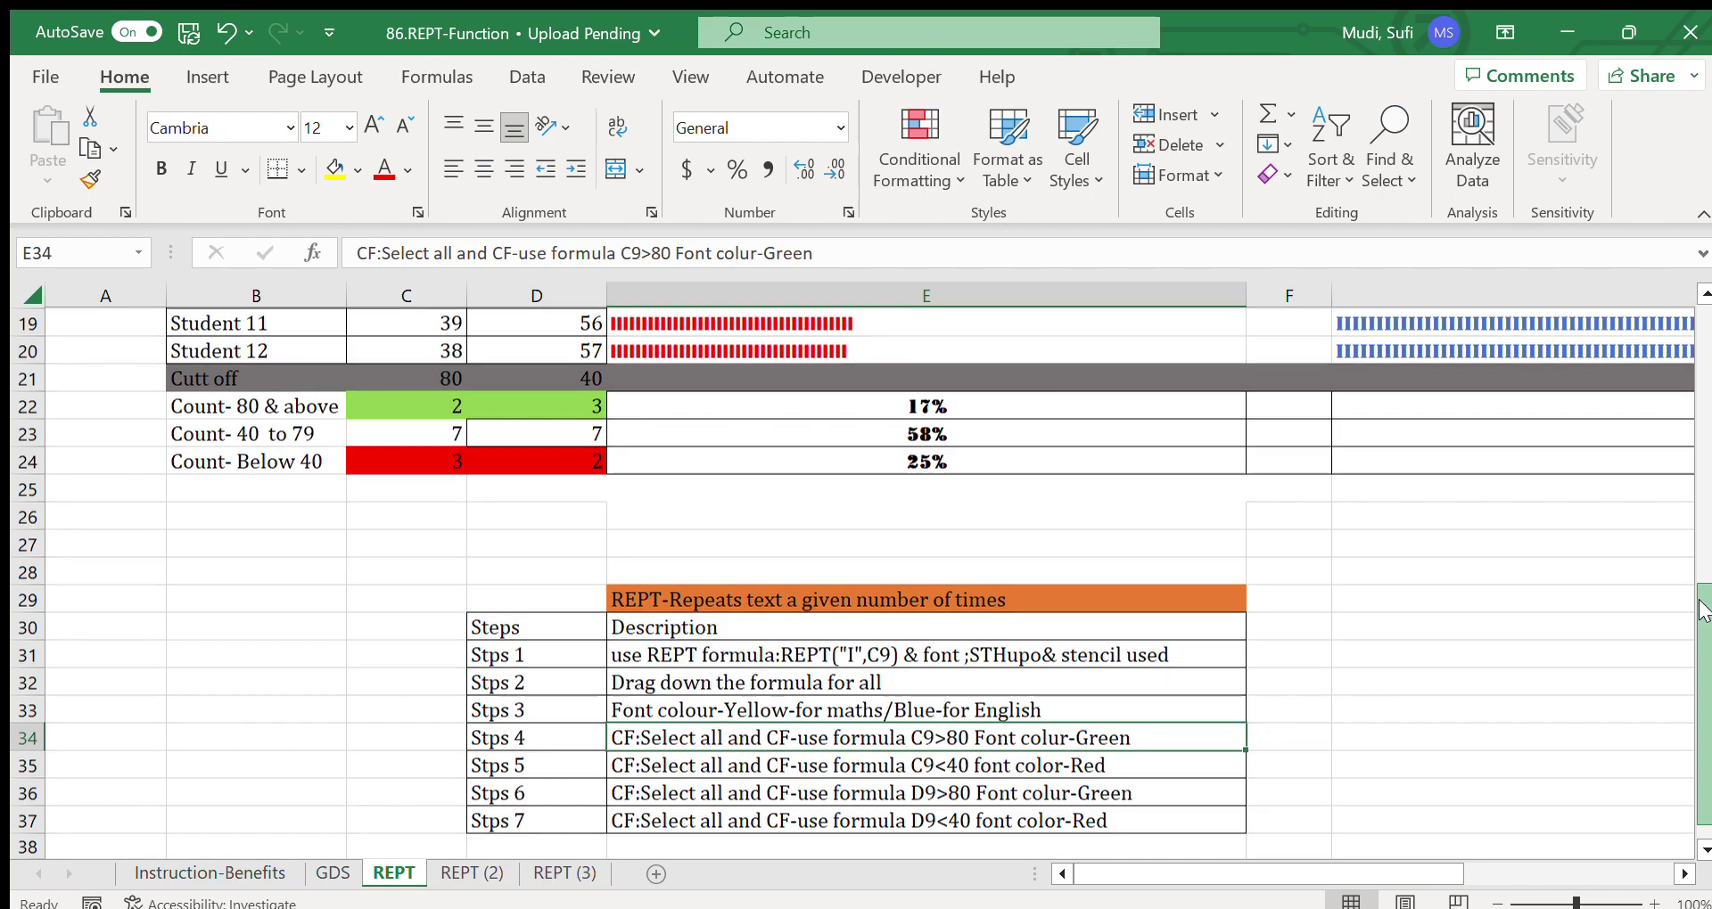
pyautogui.scroll(4, 1509, 447)
pyautogui.click(951, 448)
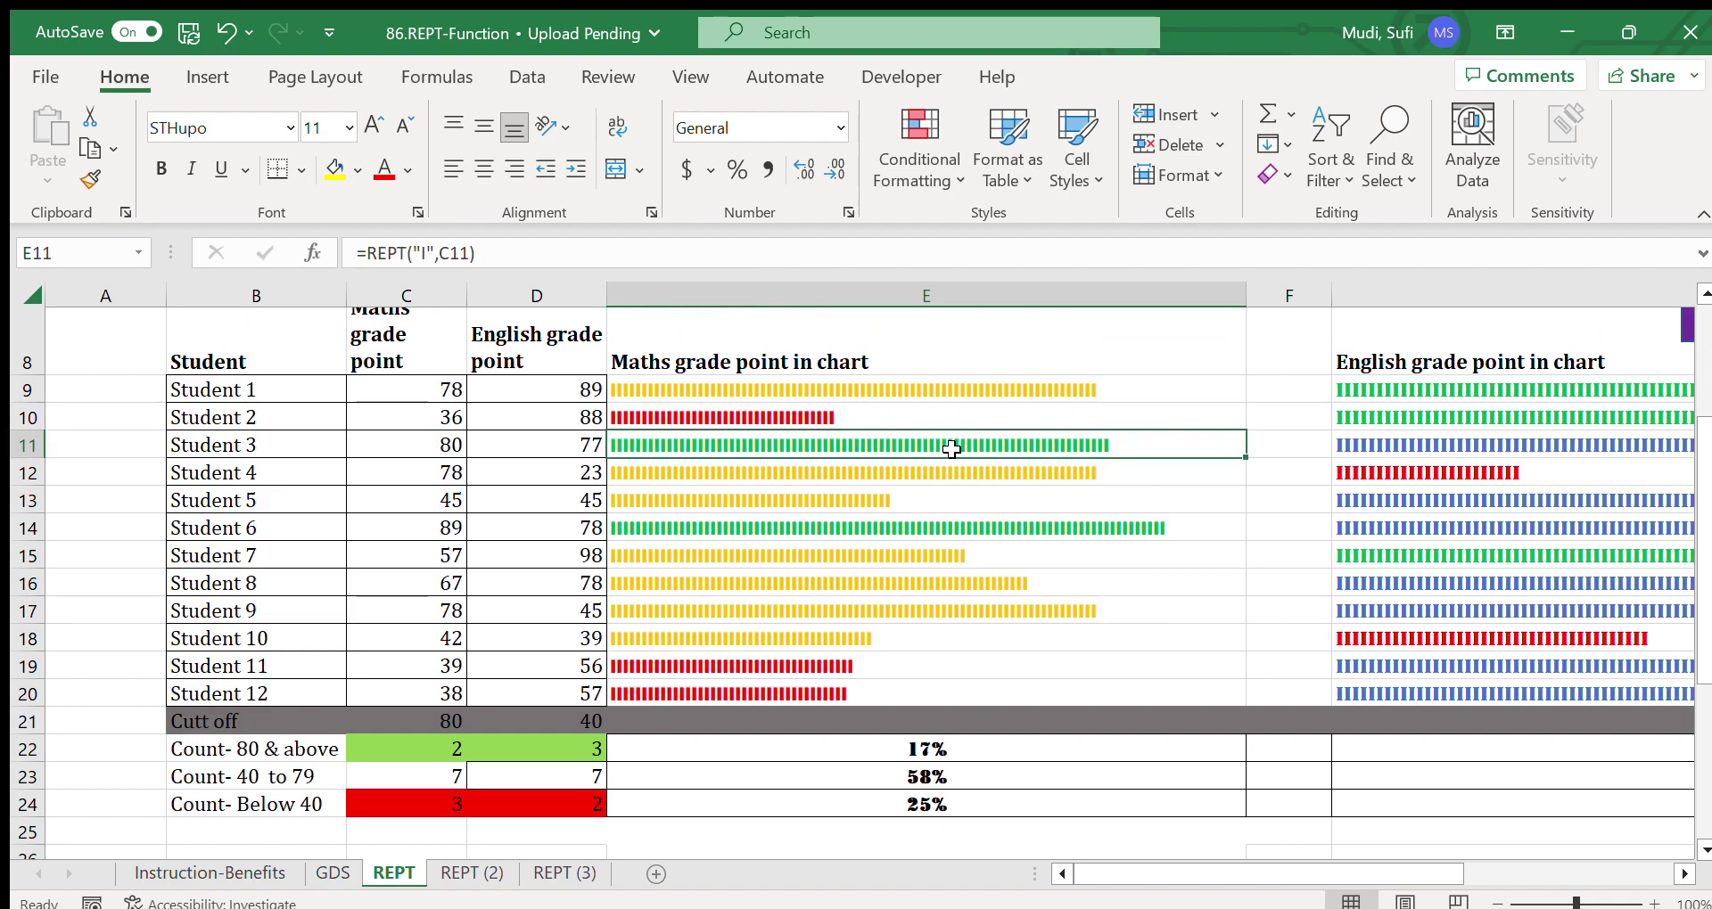
pyautogui.moveTo(1702, 628); pyautogui.dragTo(1691, 795)
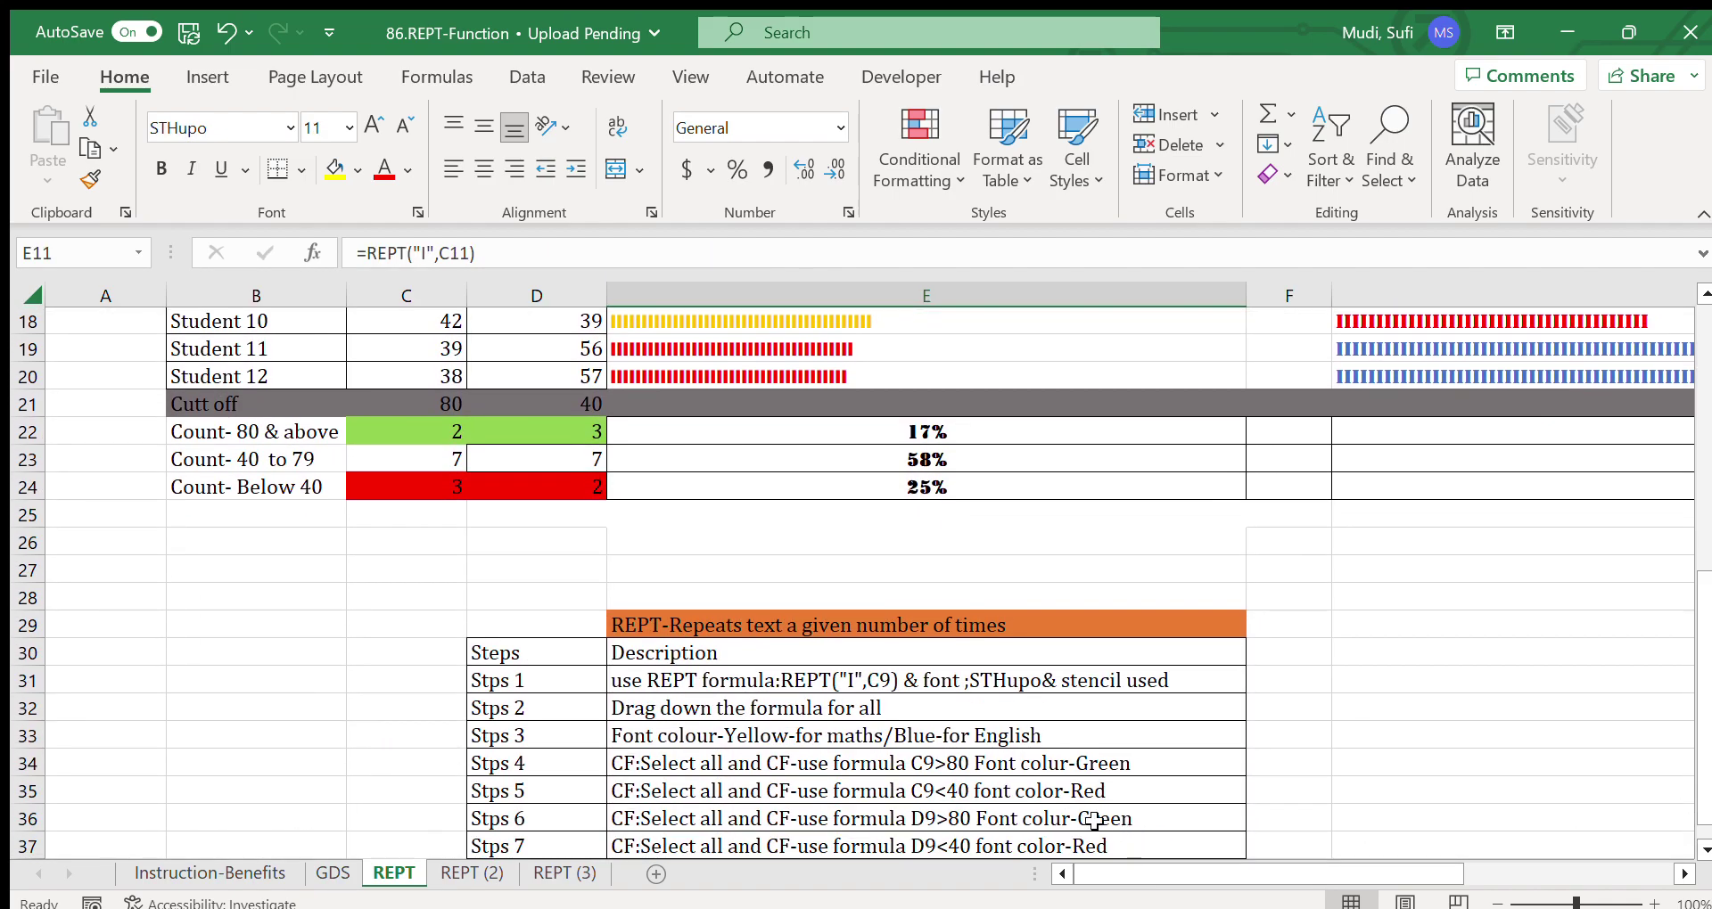
pyautogui.click(1017, 791)
pyautogui.click(684, 357)
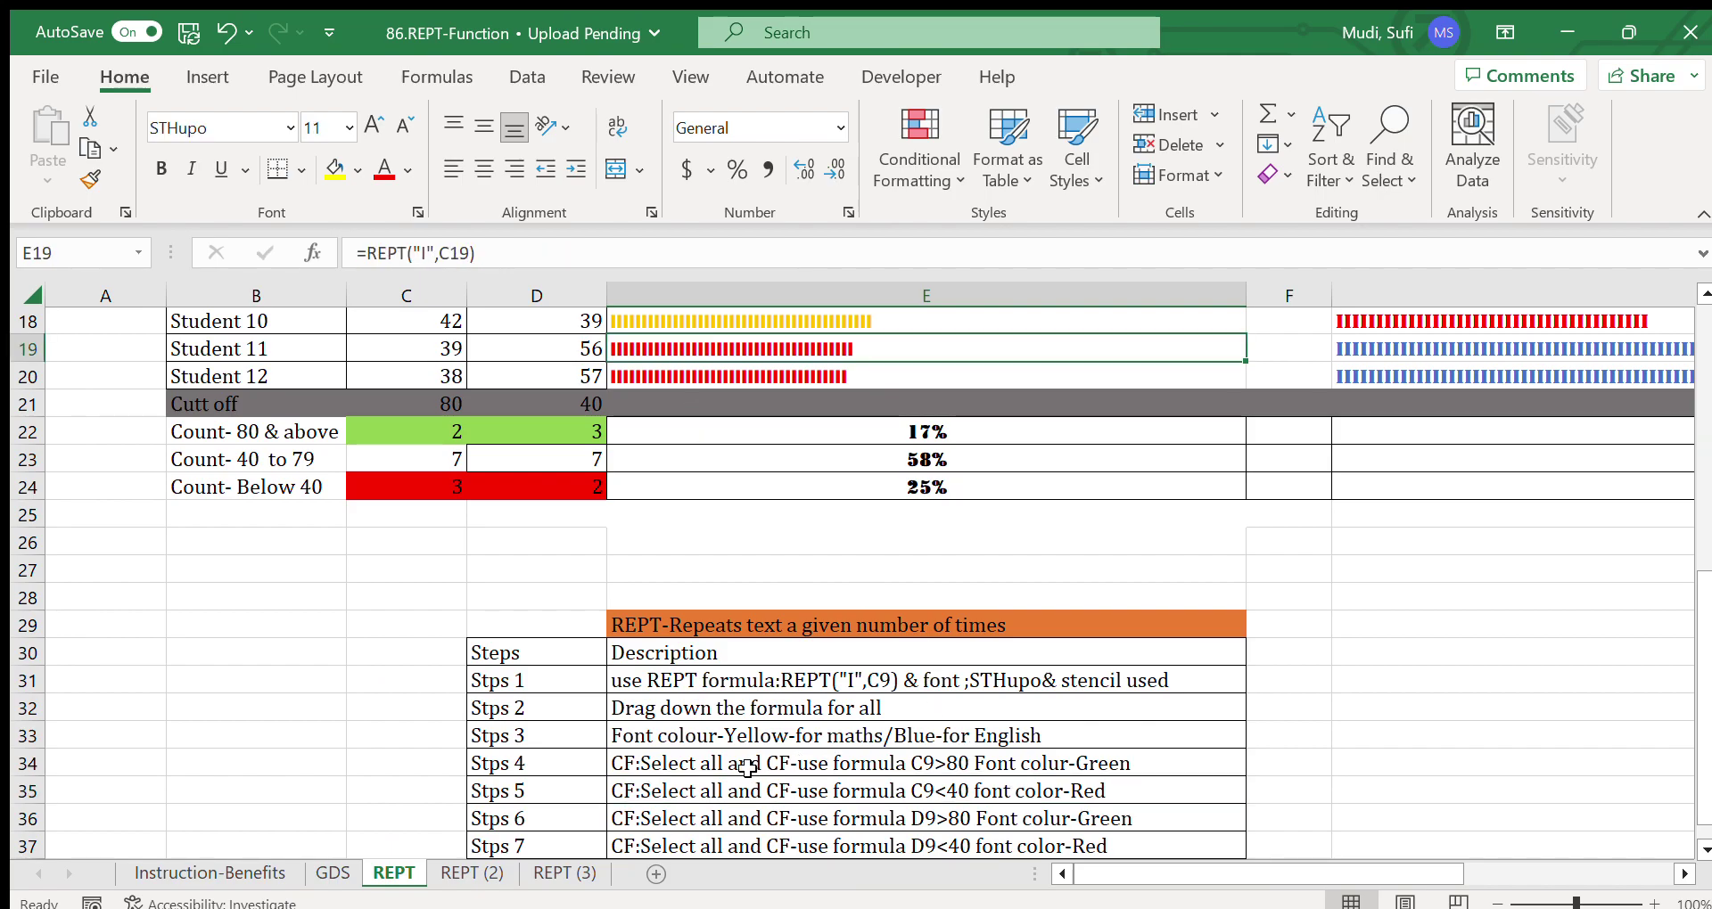
pyautogui.moveTo(747, 768); pyautogui.dragTo(747, 809)
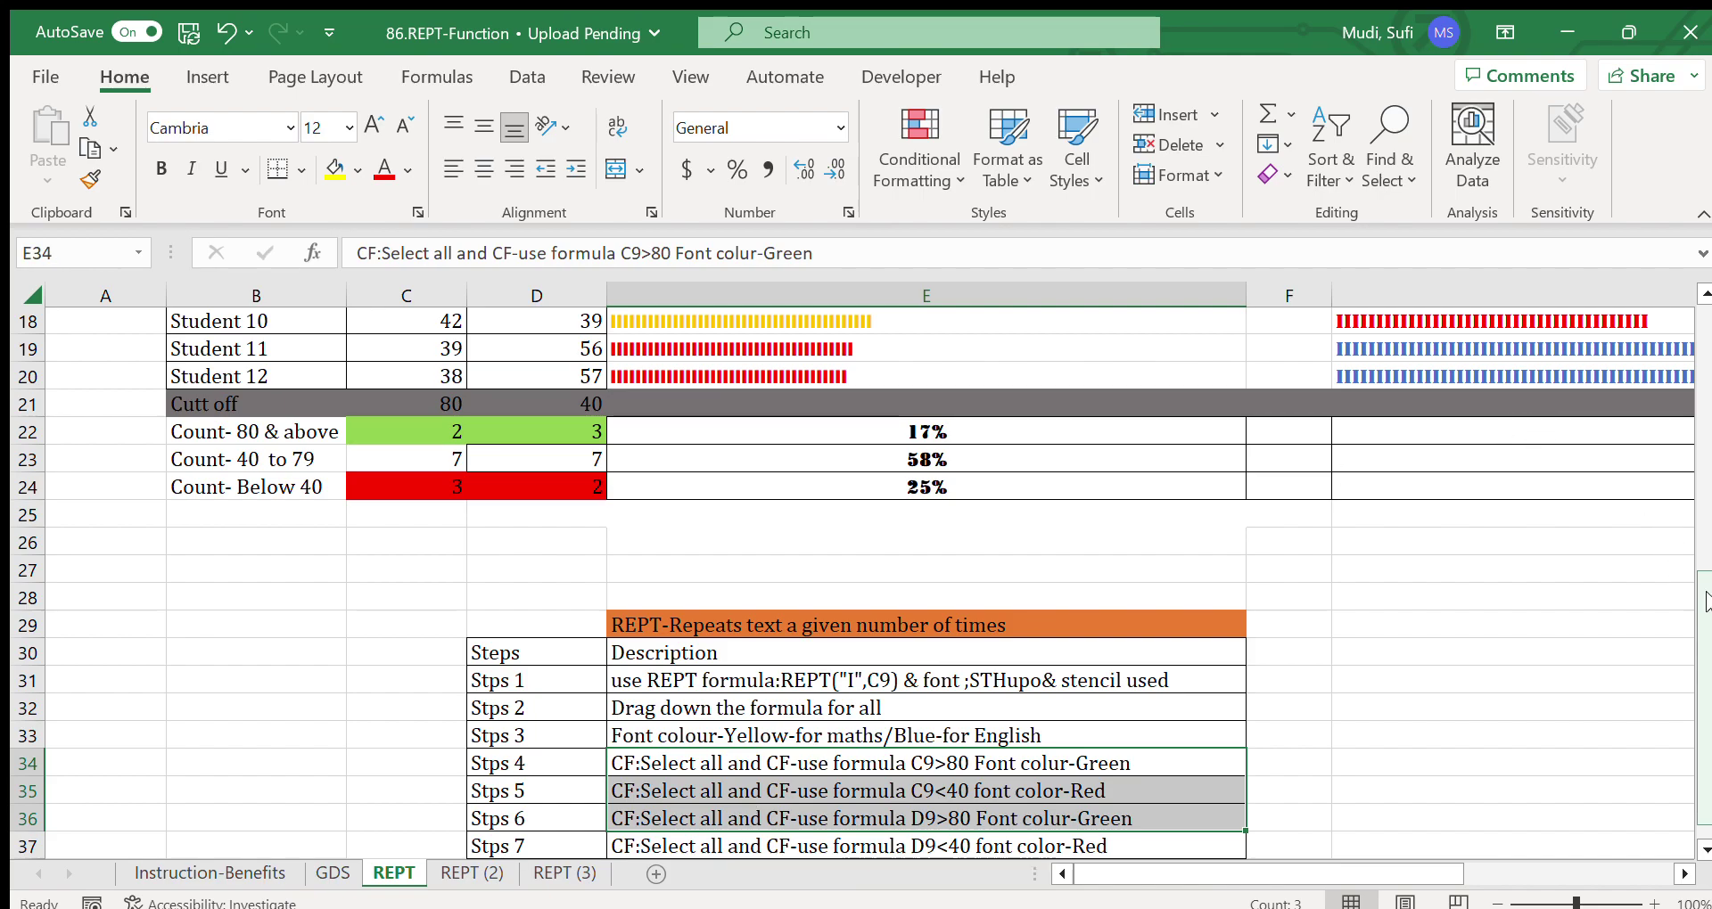
pyautogui.scroll(5, 1704, 599)
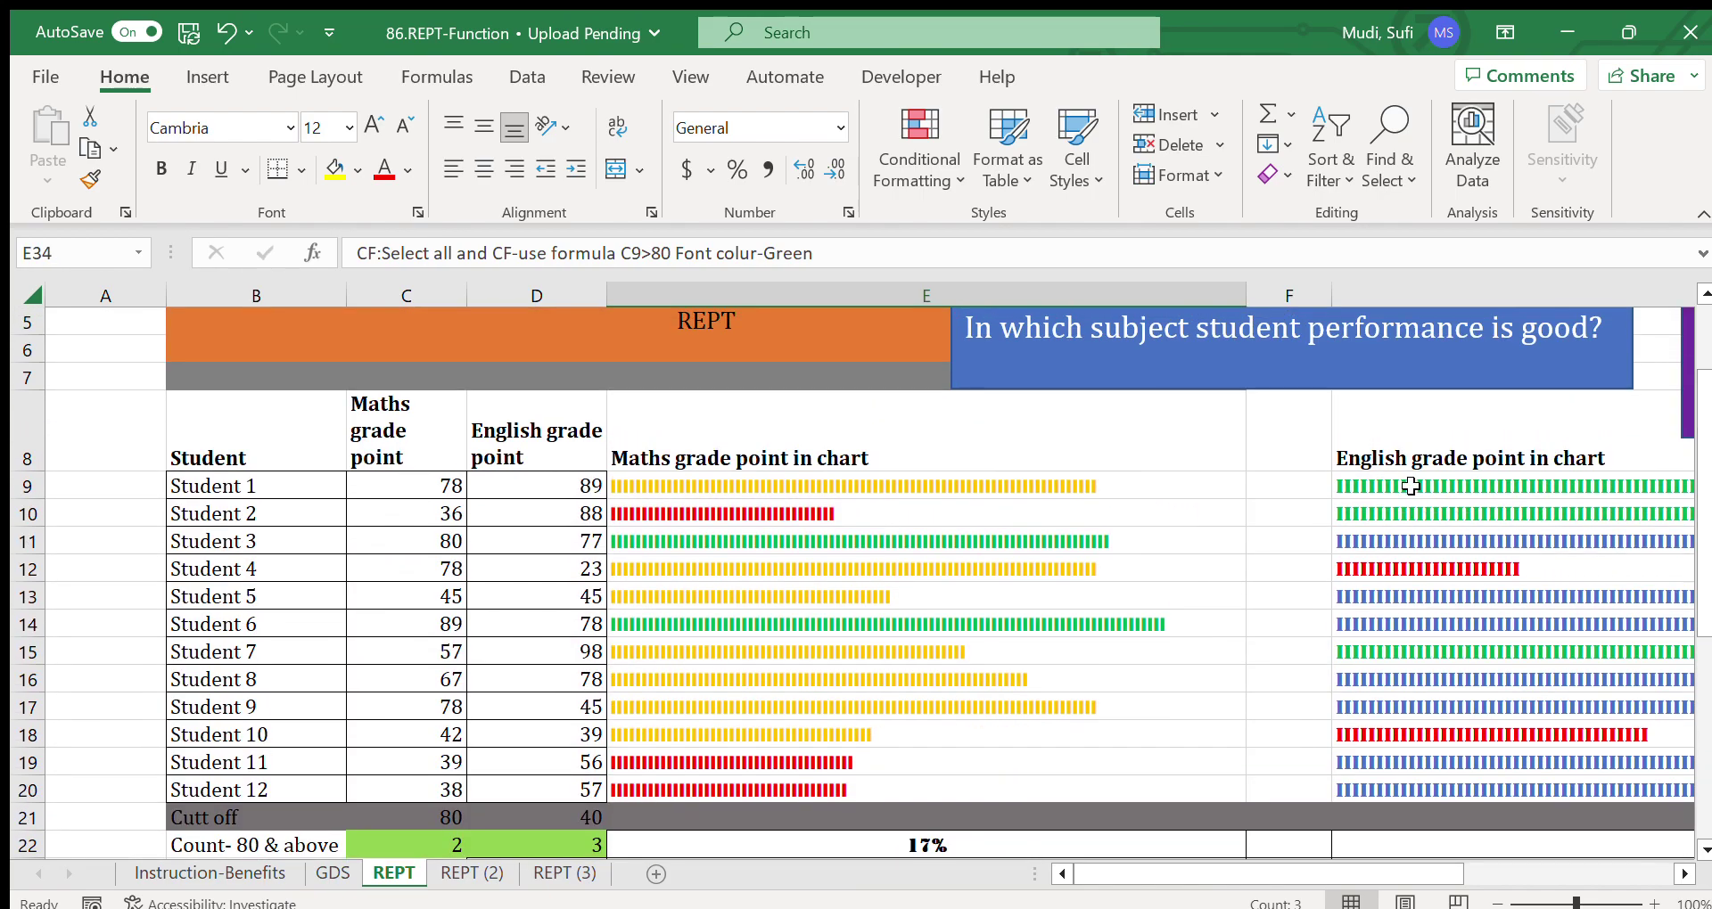
# Step: Inspect the REPT formulas behind Student 1's and Student 8's English bars
pyautogui.click(1411, 486)
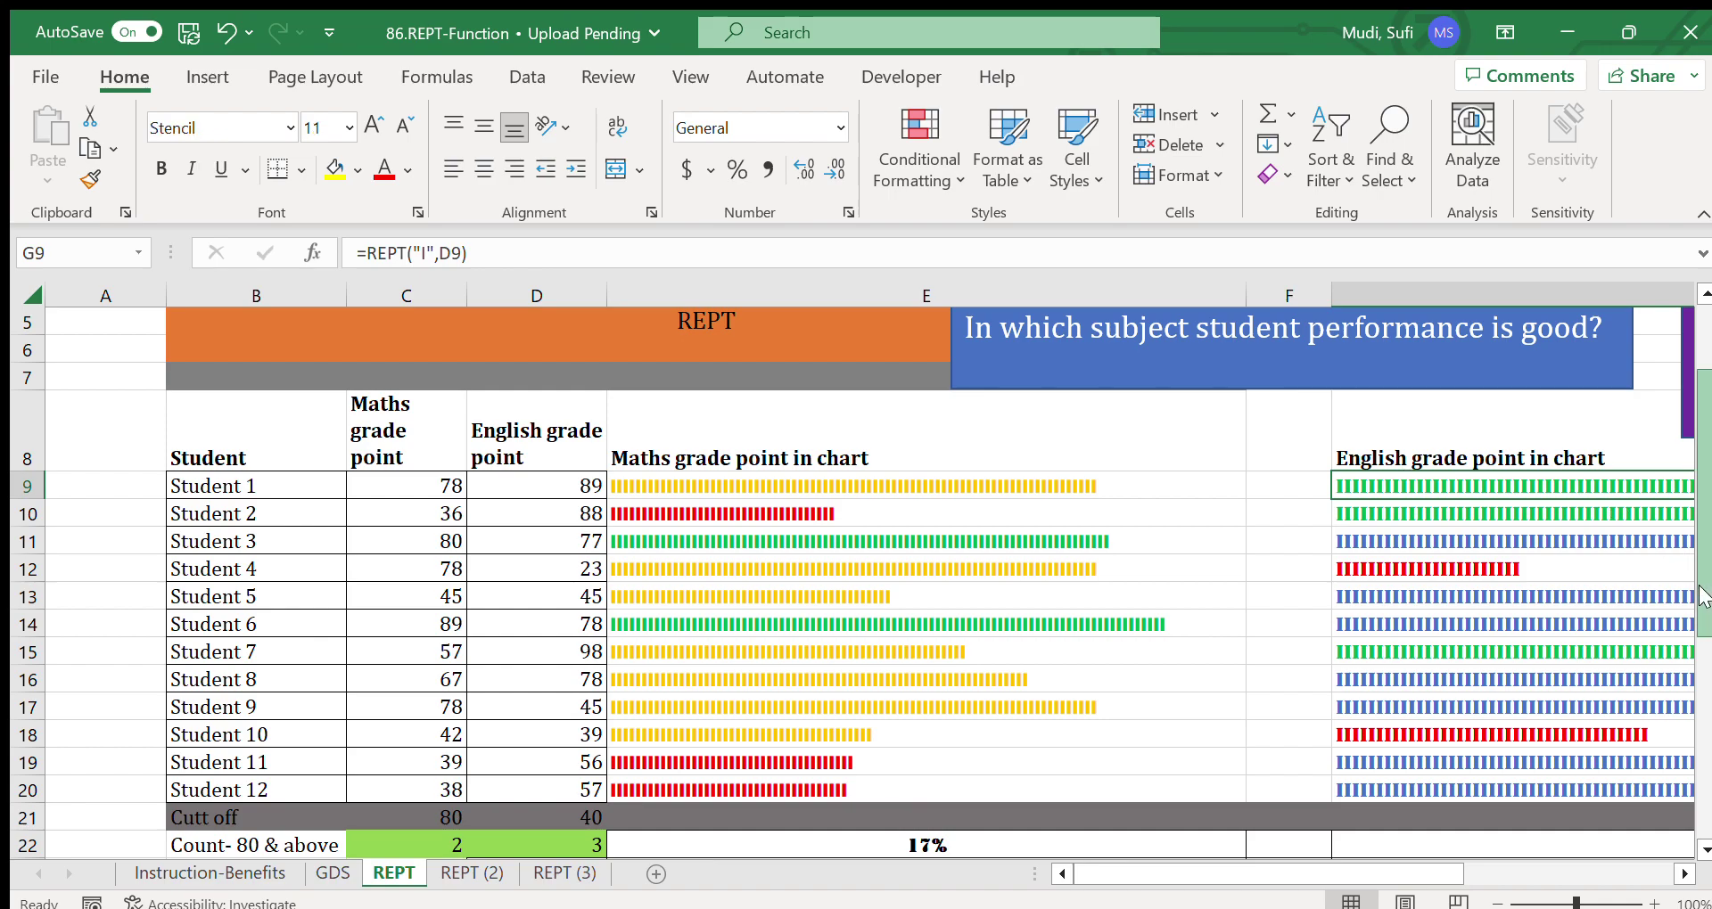
pyautogui.moveTo(1703, 596); pyautogui.dragTo(1692, 695)
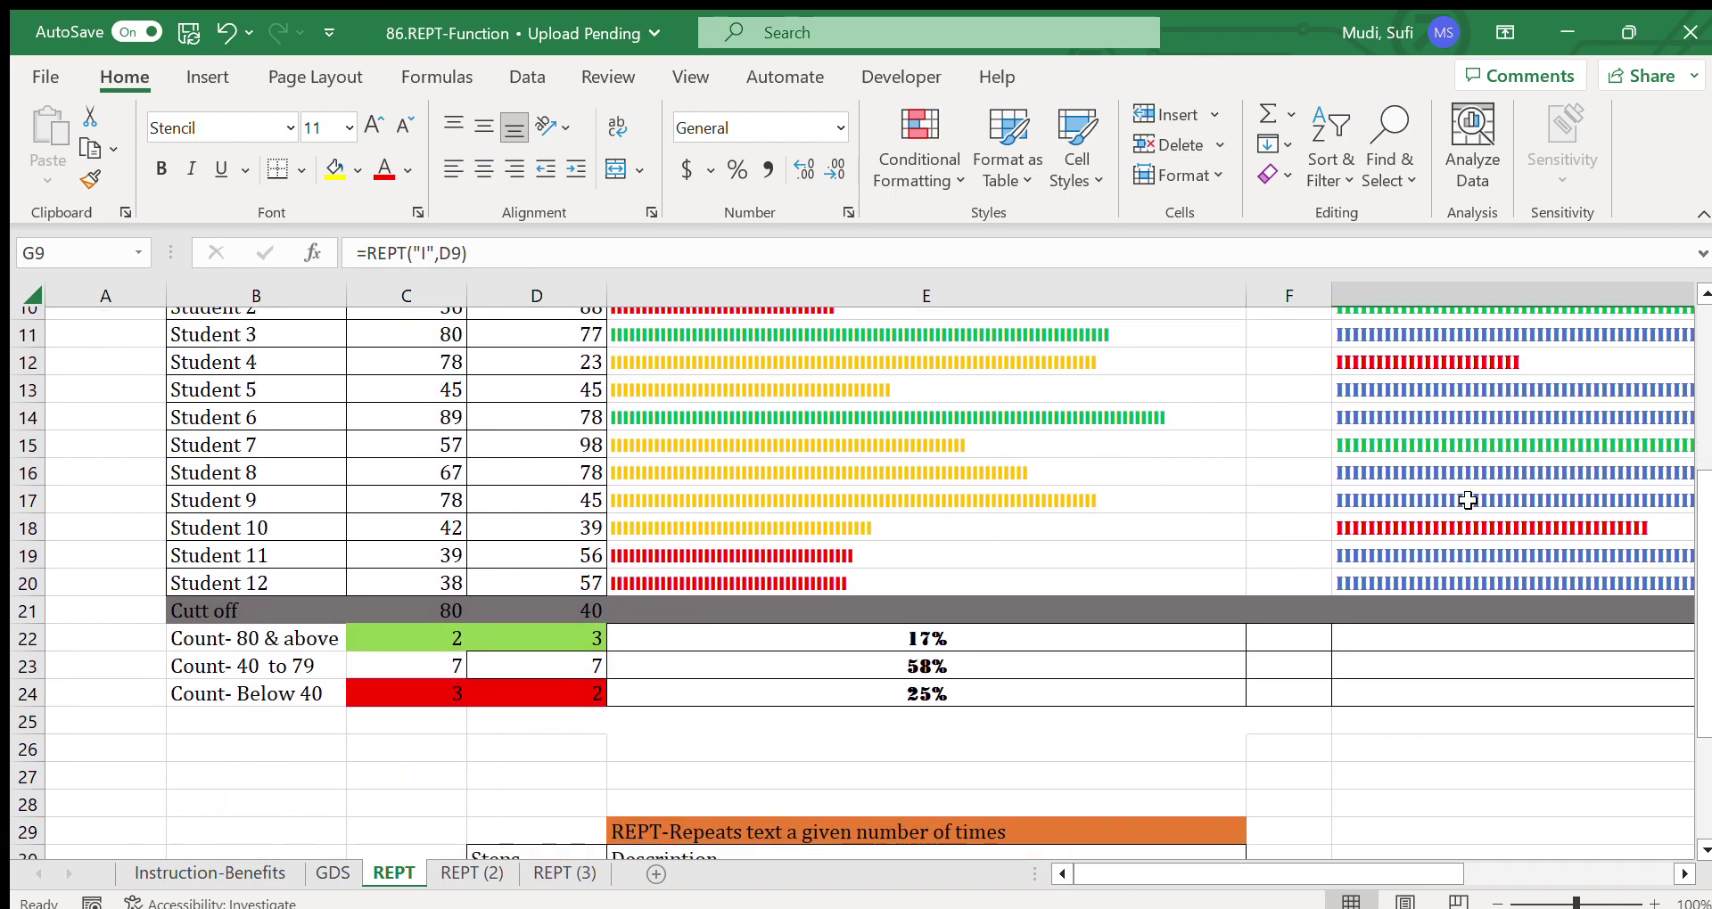
pyautogui.click(1448, 475)
pyautogui.moveTo(1683, 572); pyautogui.dragTo(1692, 727)
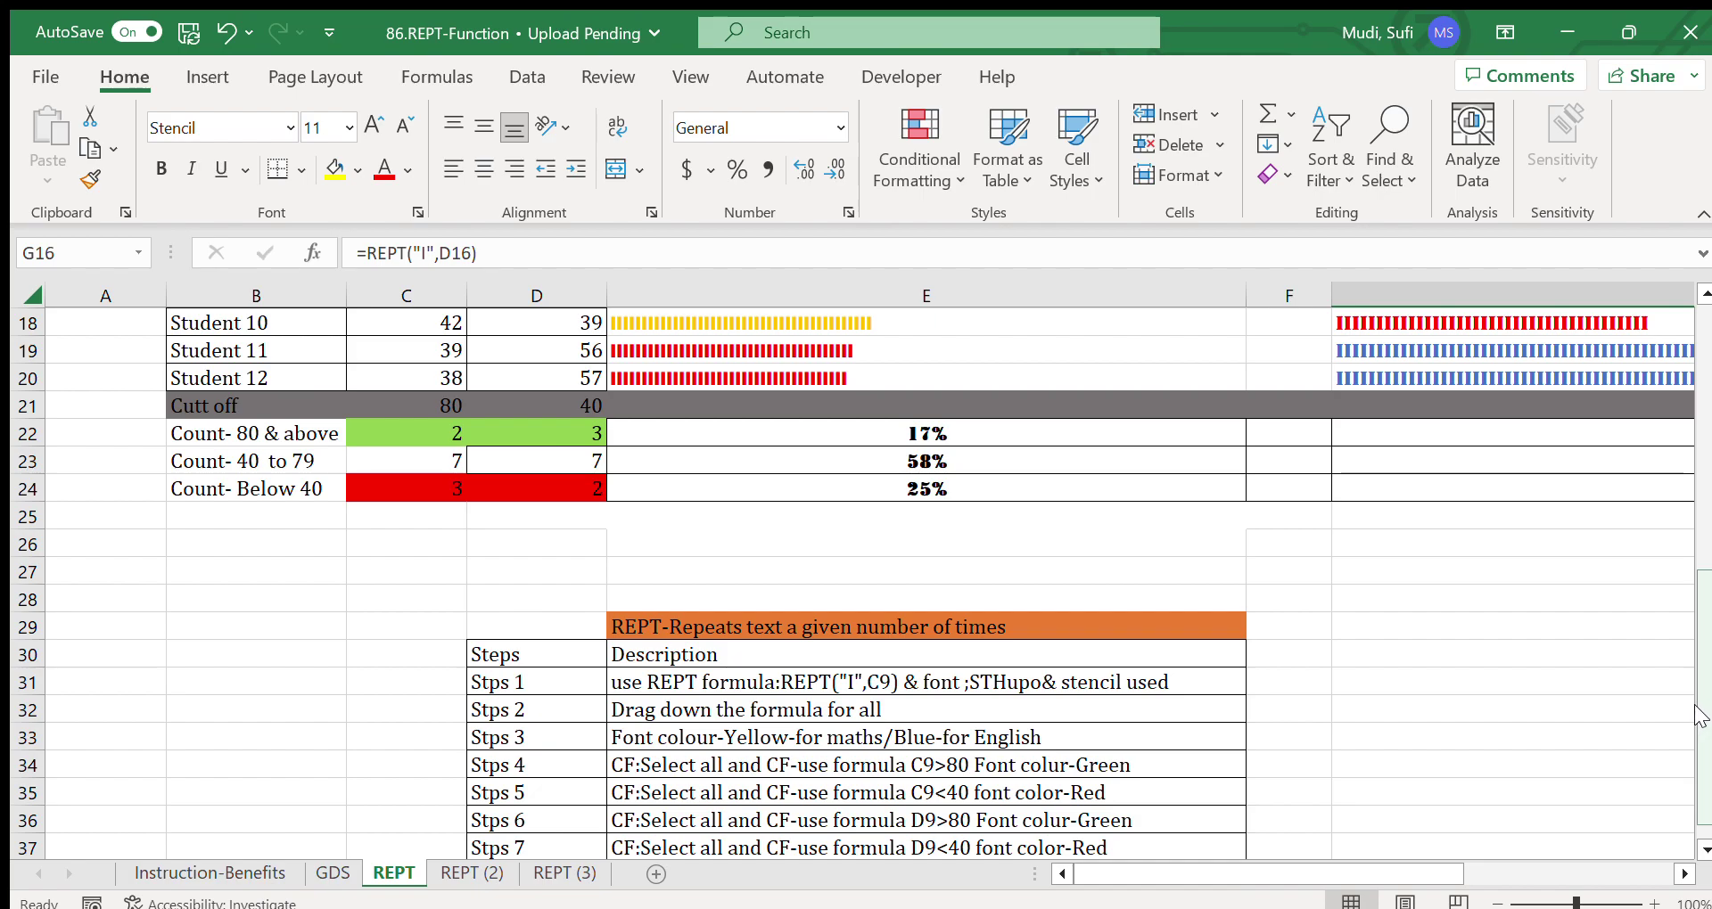
# Step: Select the seven-step instructions table D30:E37, including its headings
pyautogui.scroll(-1, 715, 704)
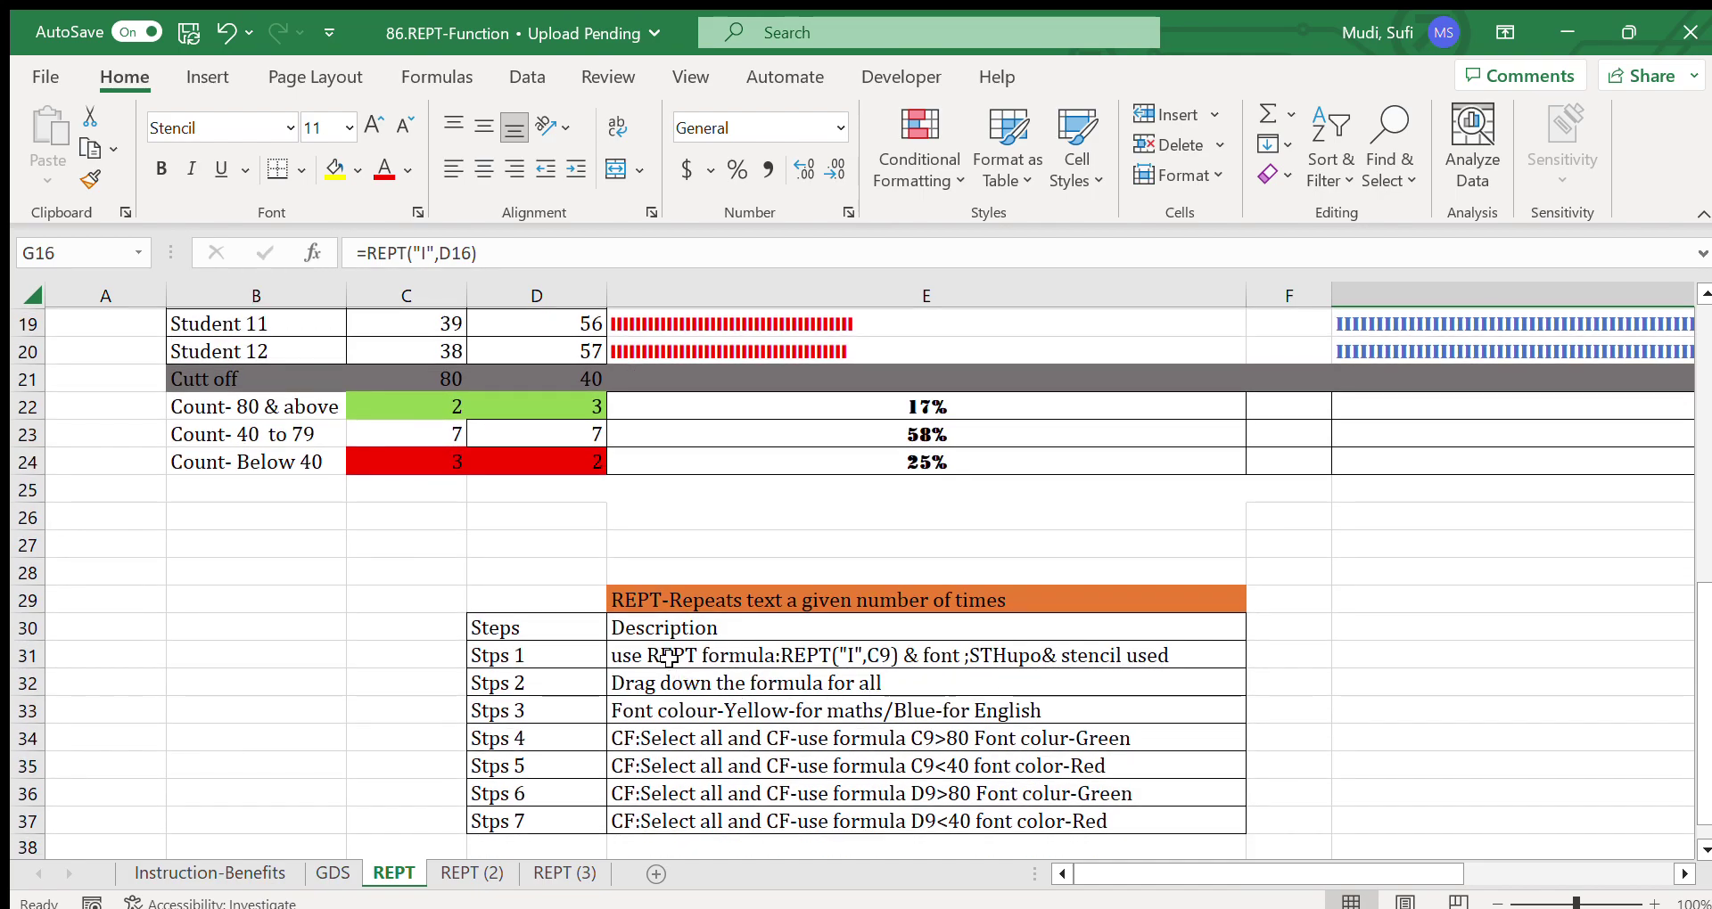
pyautogui.moveTo(671, 660); pyautogui.dragTo(688, 821)
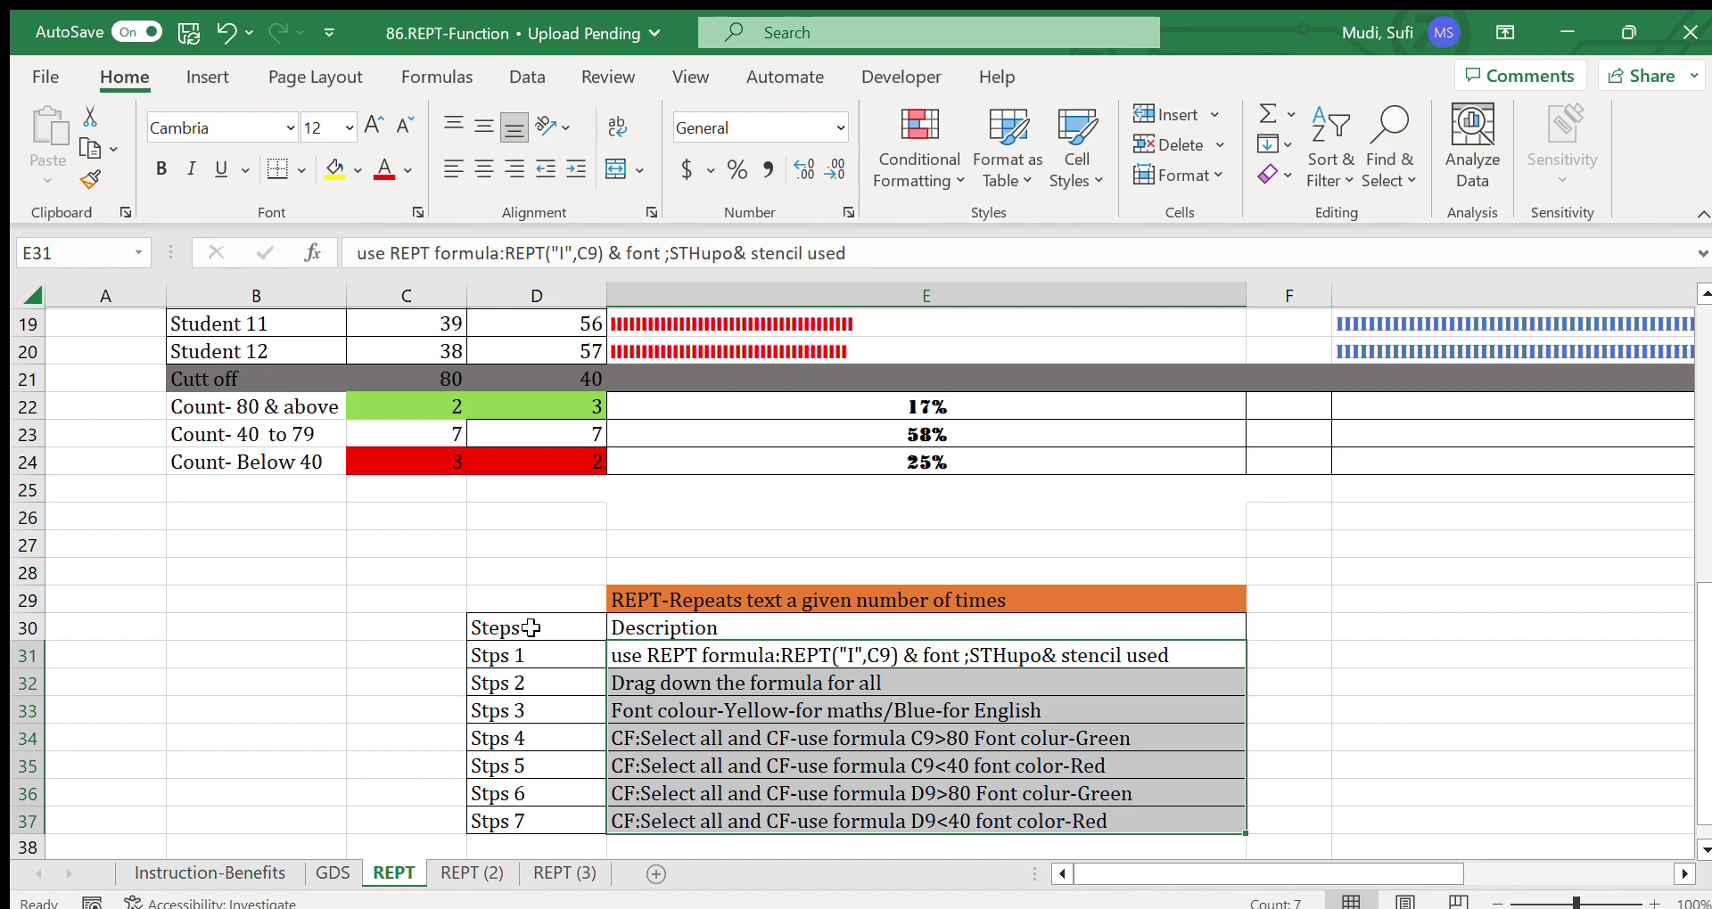
pyautogui.moveTo(531, 628); pyautogui.dragTo(933, 818)
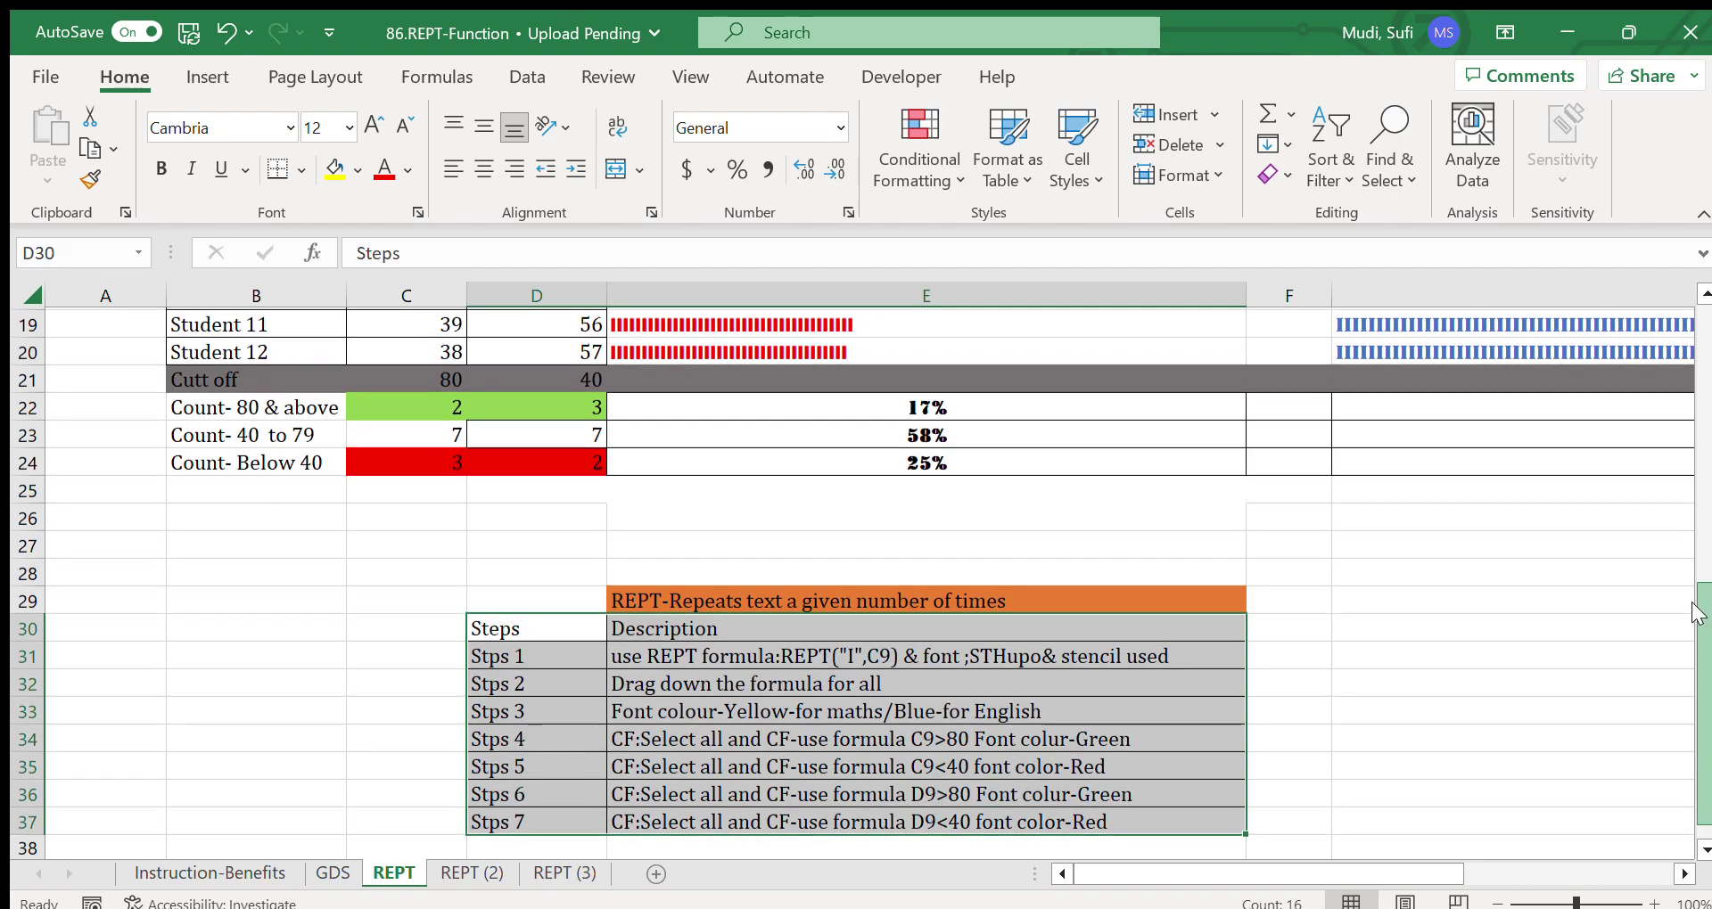
pyautogui.scroll(2, 1696, 613)
# Step: Highlight the four instruction lines B5:B8 on the Instruction-Benefits sheet
pyautogui.click(195, 863)
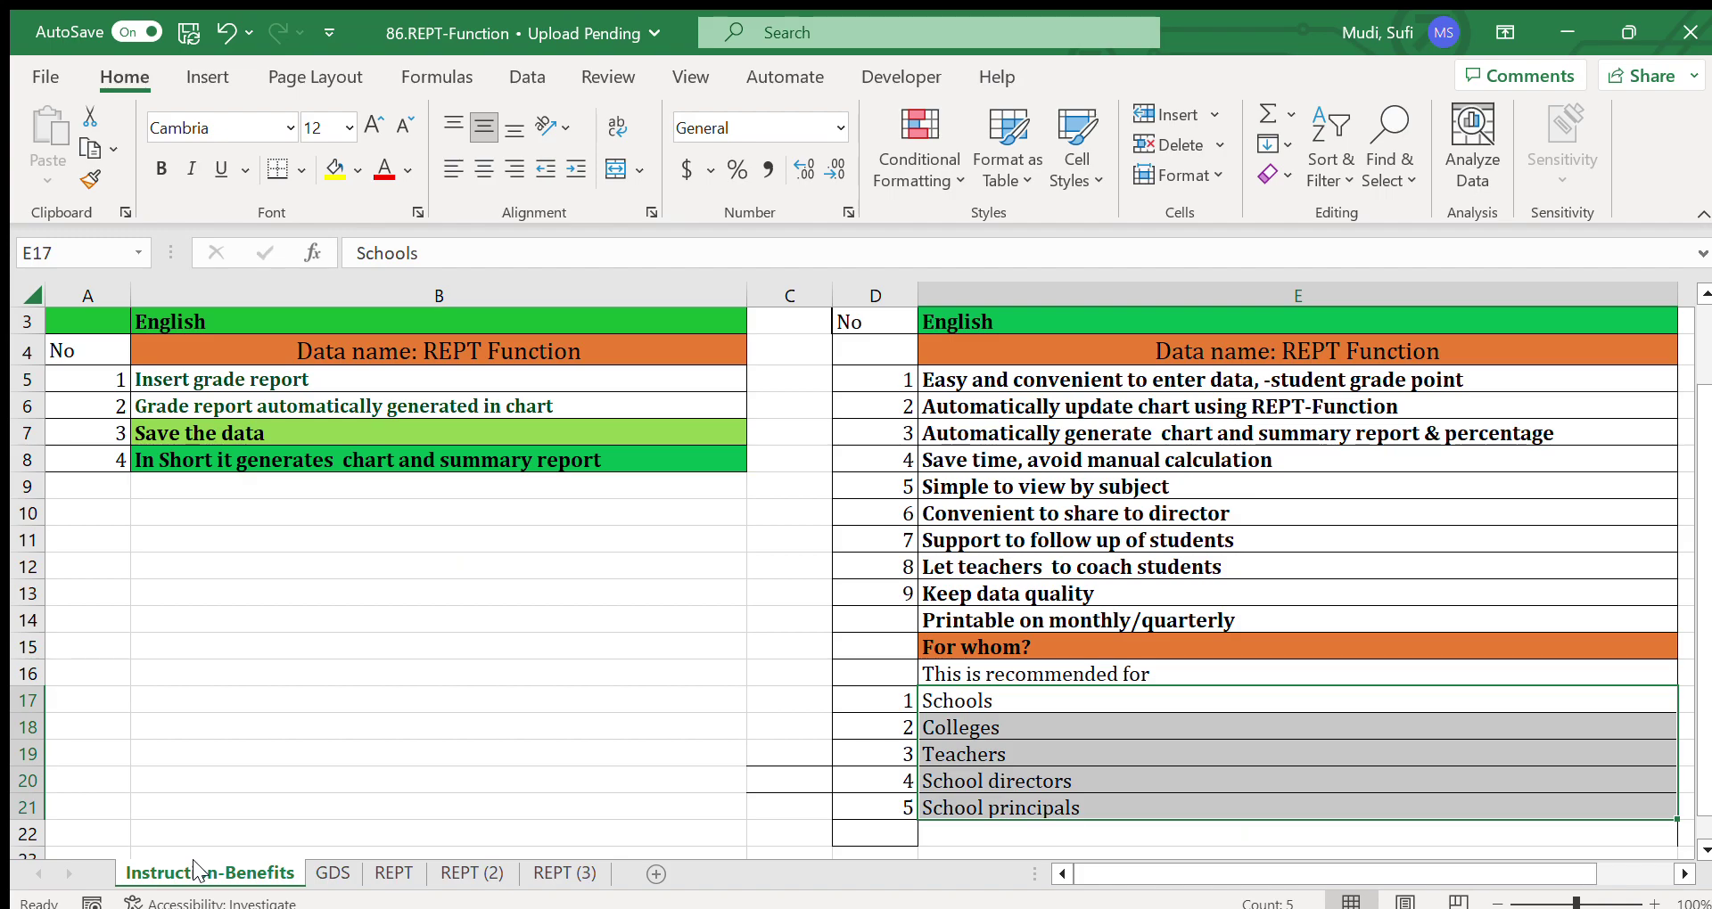
pyautogui.click(203, 382)
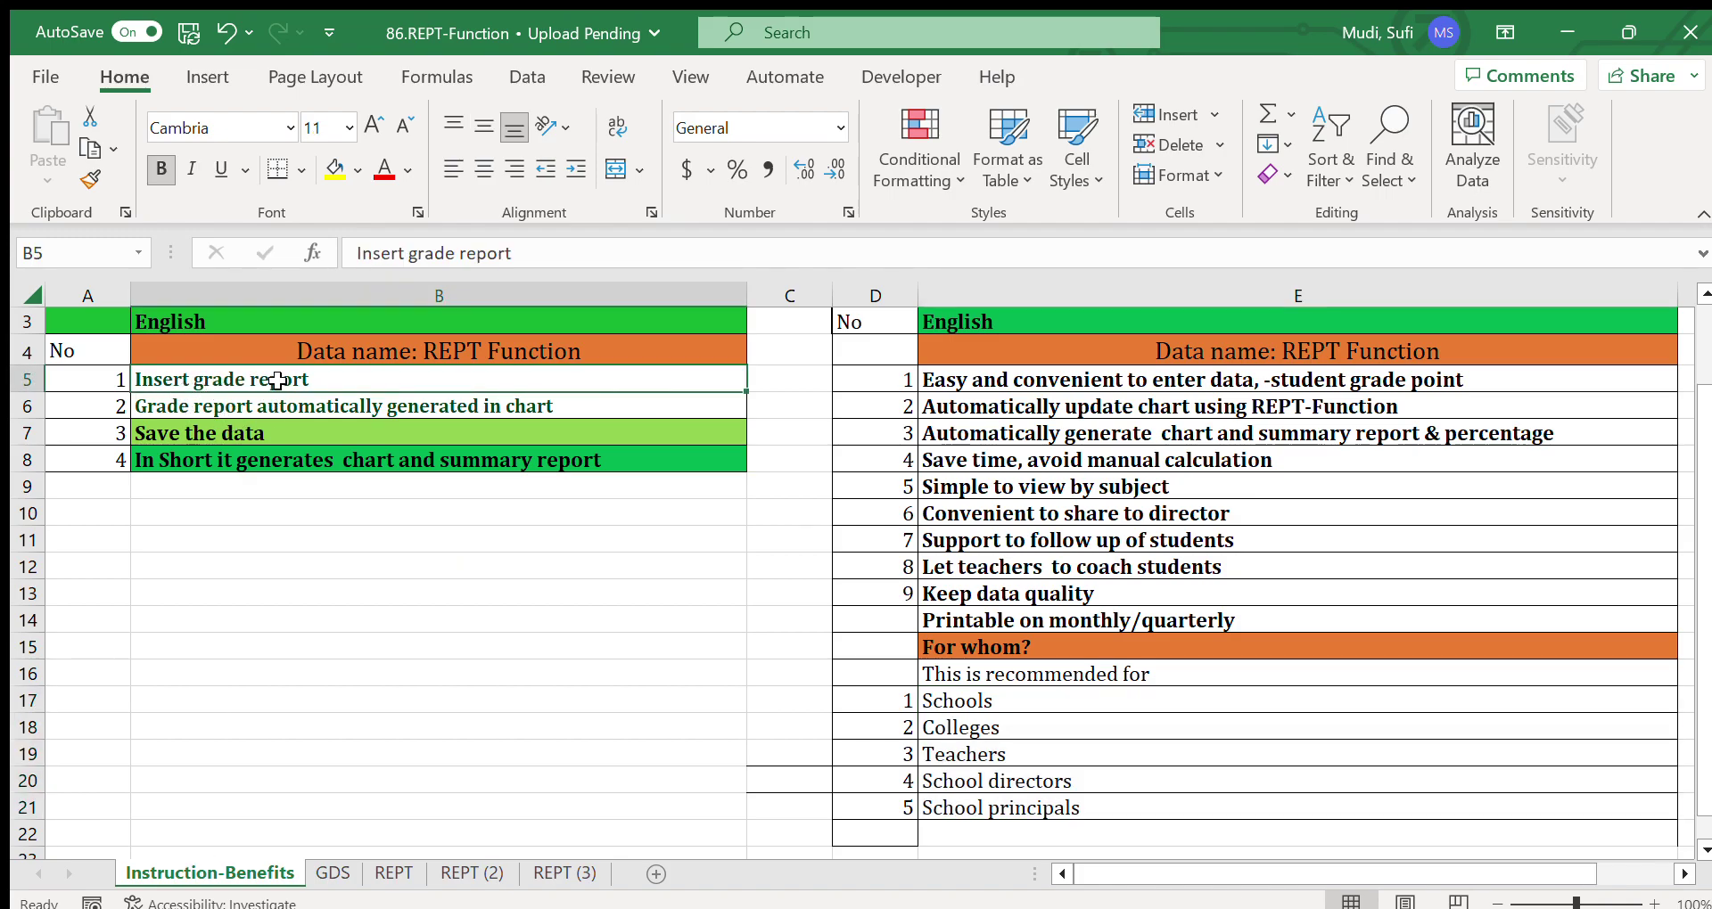
pyautogui.moveTo(277, 381); pyautogui.dragTo(261, 452)
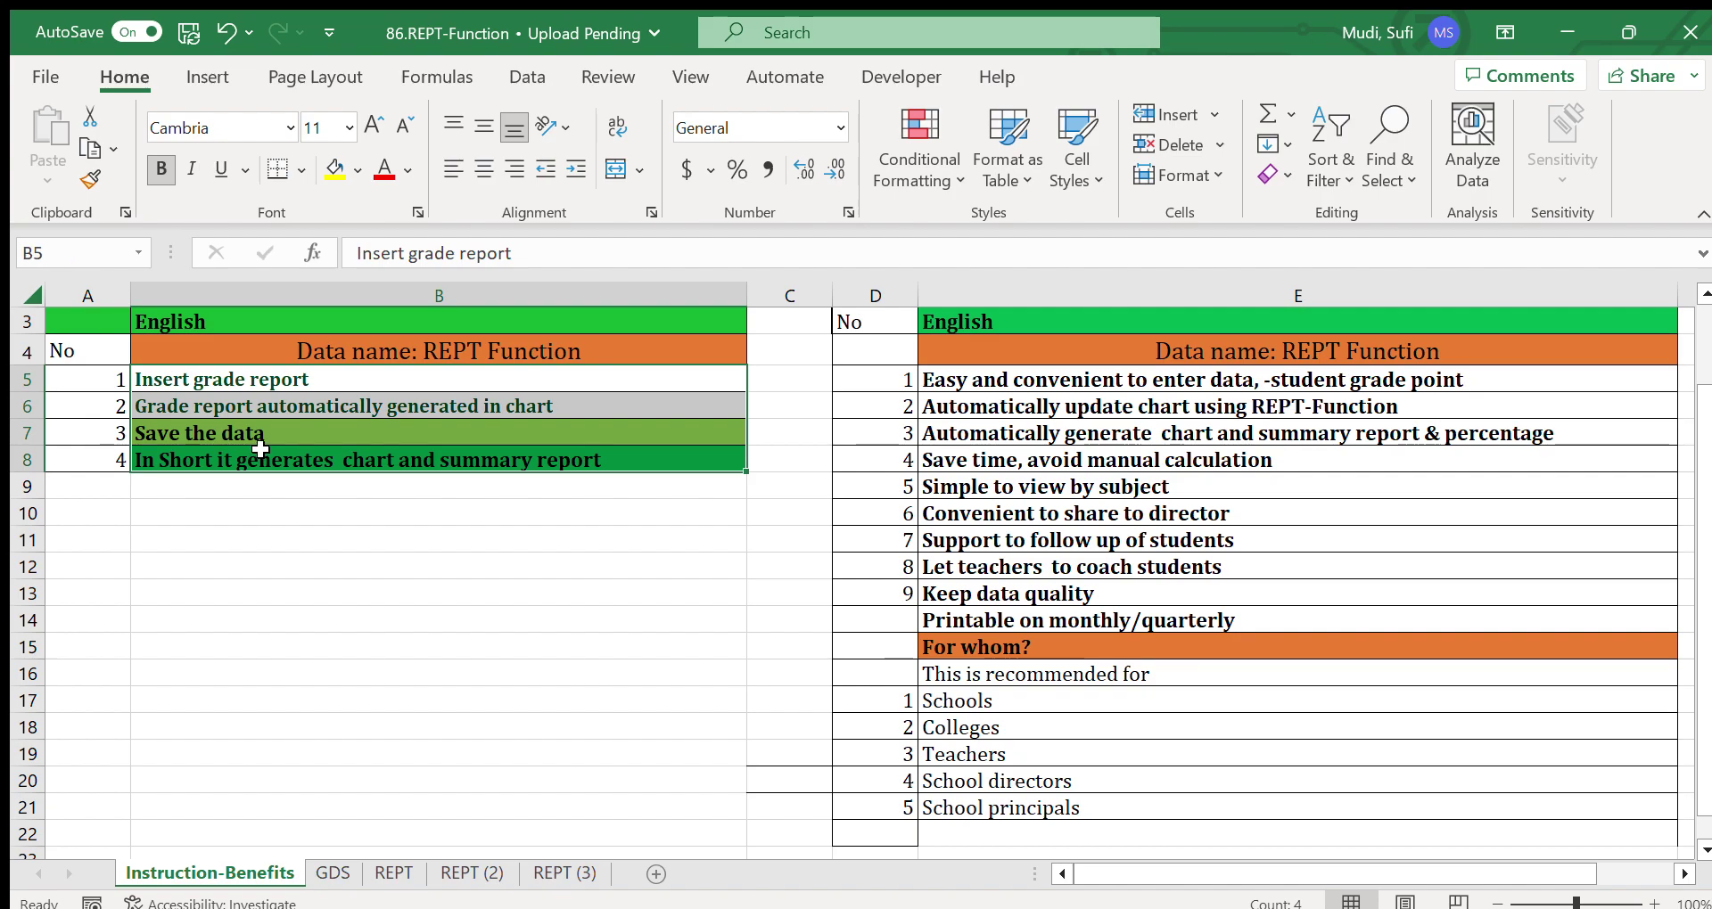
pyautogui.click(386, 874)
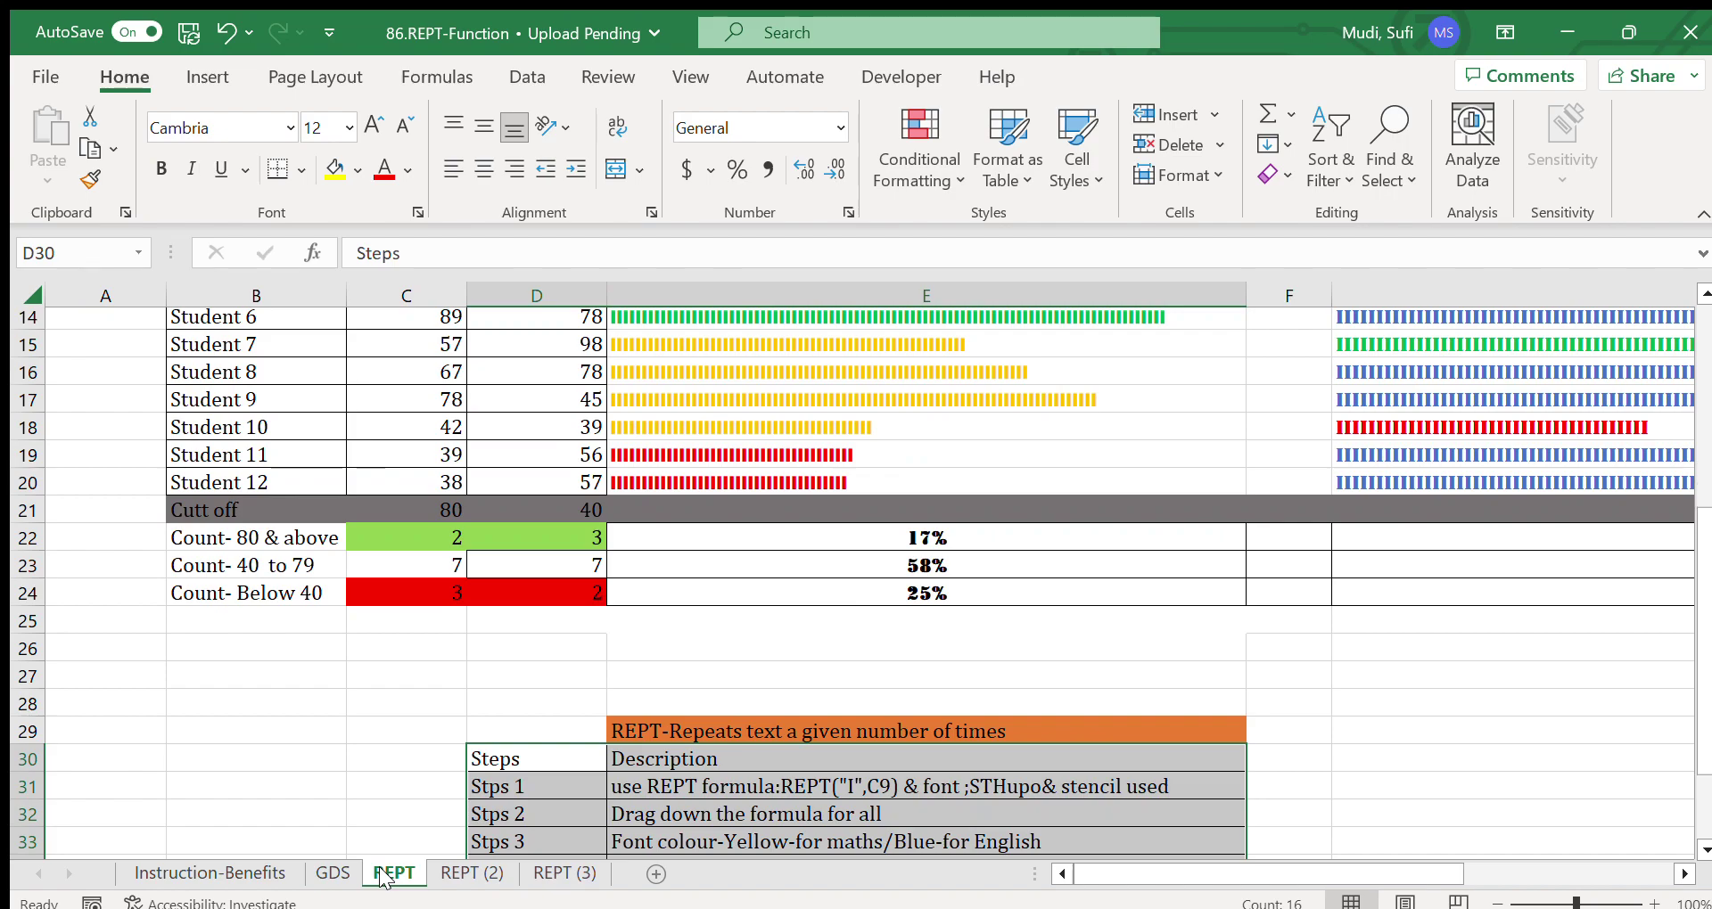
pyautogui.moveTo(1704, 564); pyautogui.dragTo(1703, 441)
pyautogui.moveTo(440, 495); pyautogui.dragTo(570, 803)
pyautogui.moveTo(866, 498); pyautogui.dragTo(828, 792)
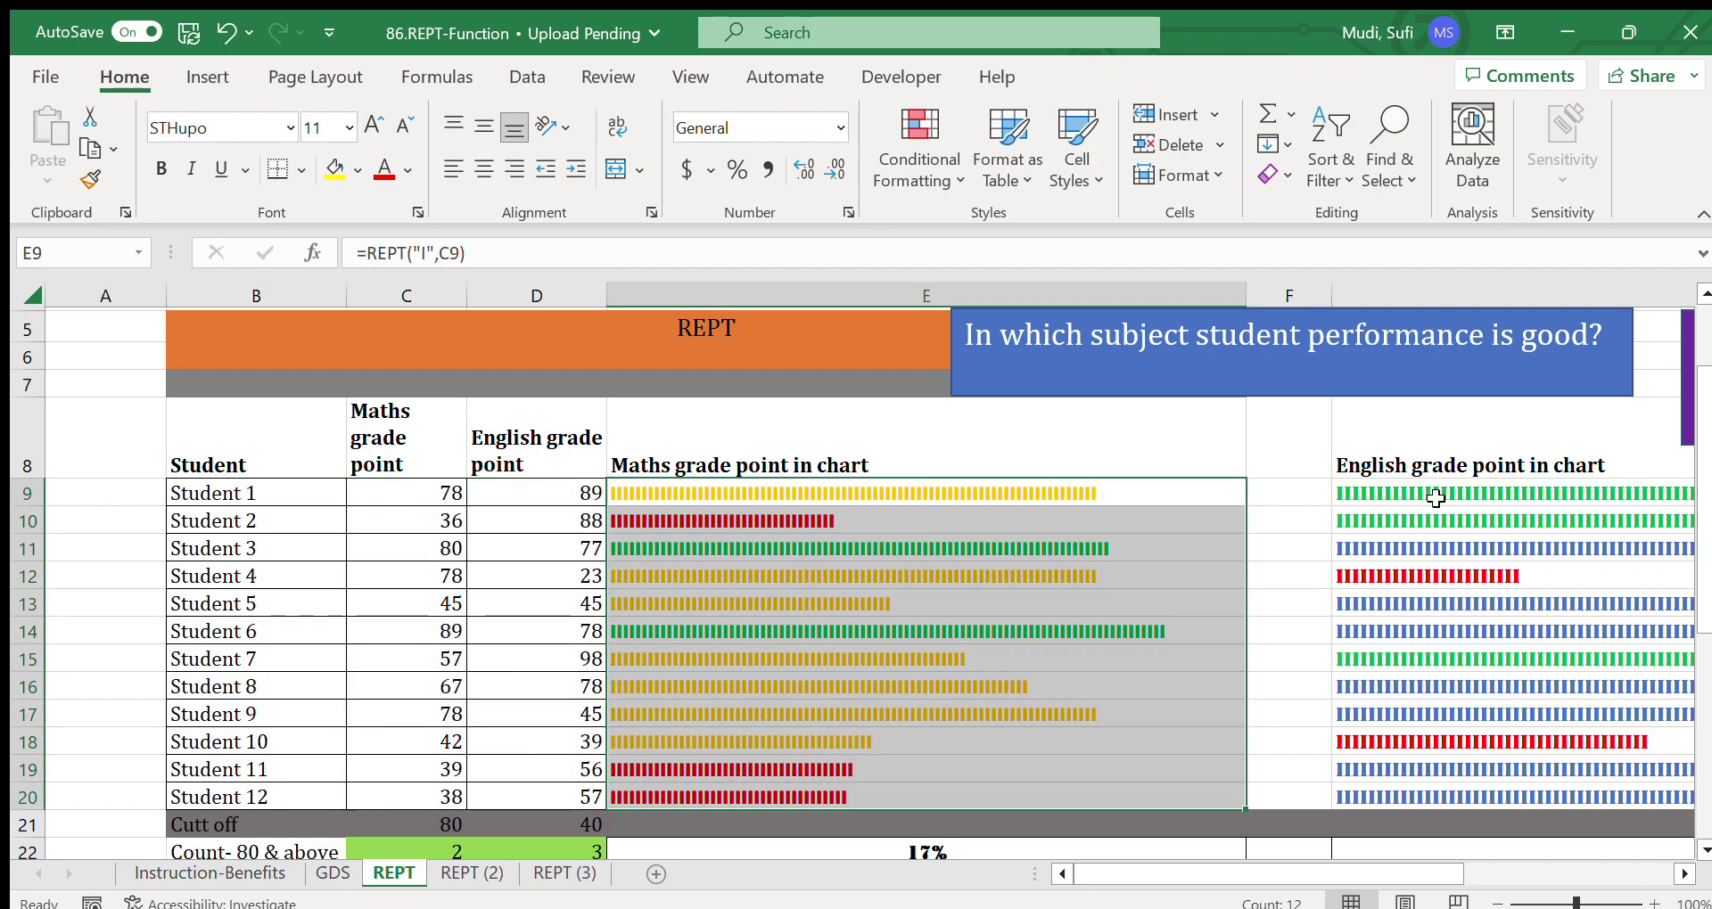
pyautogui.moveTo(1429, 493); pyautogui.dragTo(1427, 788)
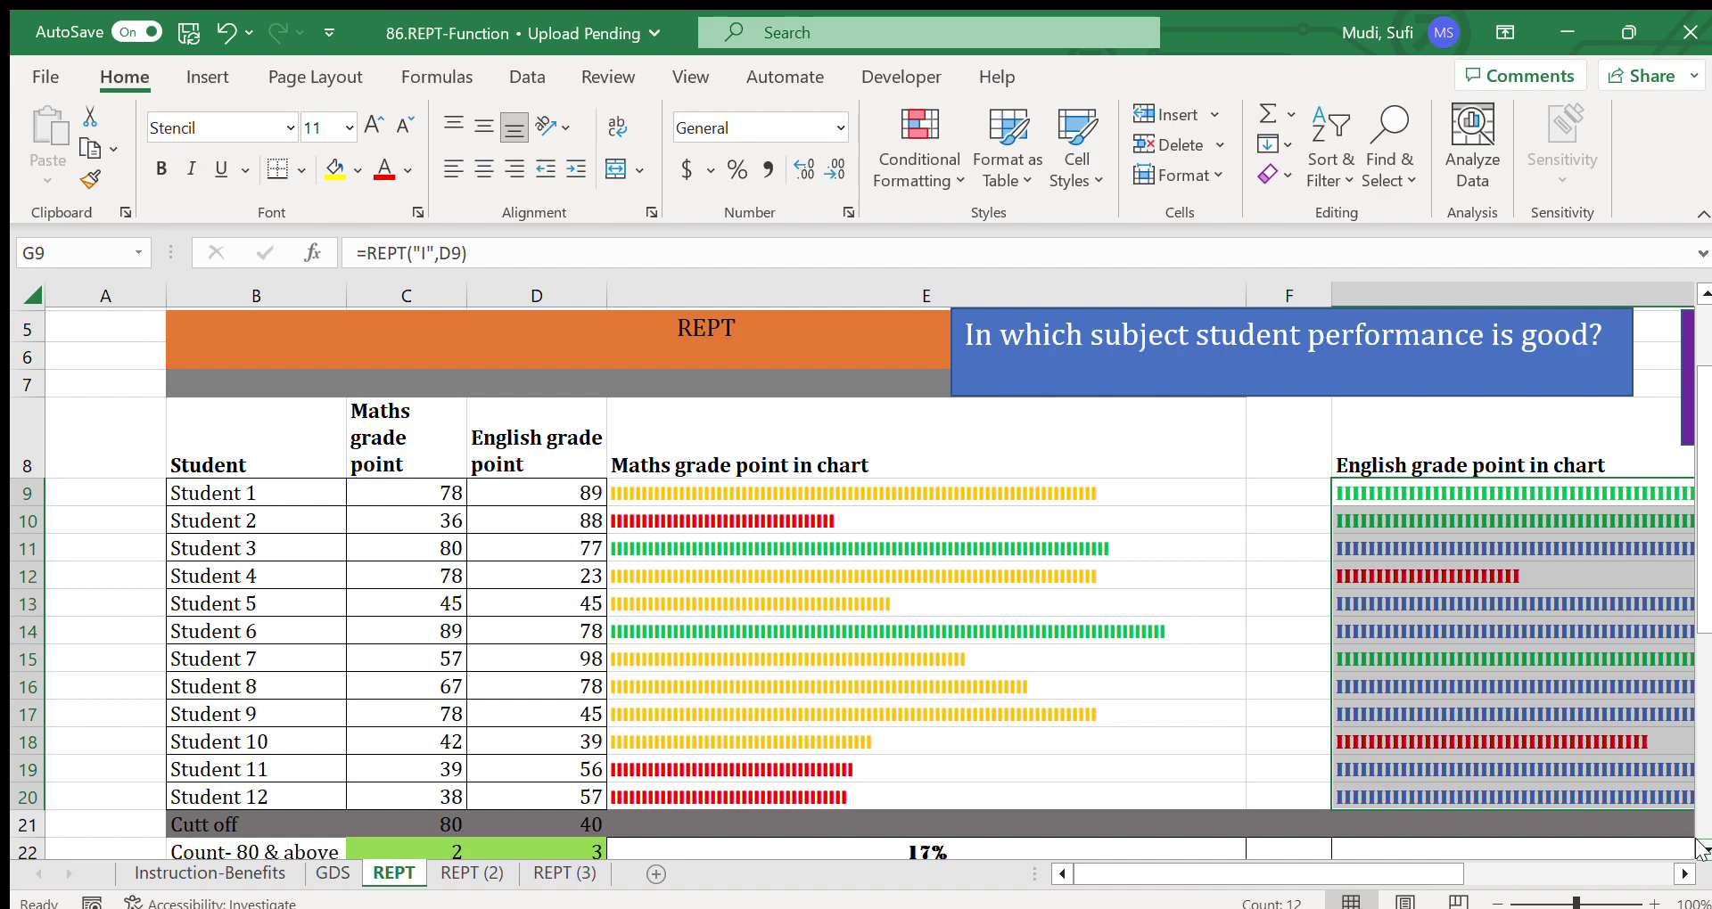
pyautogui.scroll(-3, 609, 429)
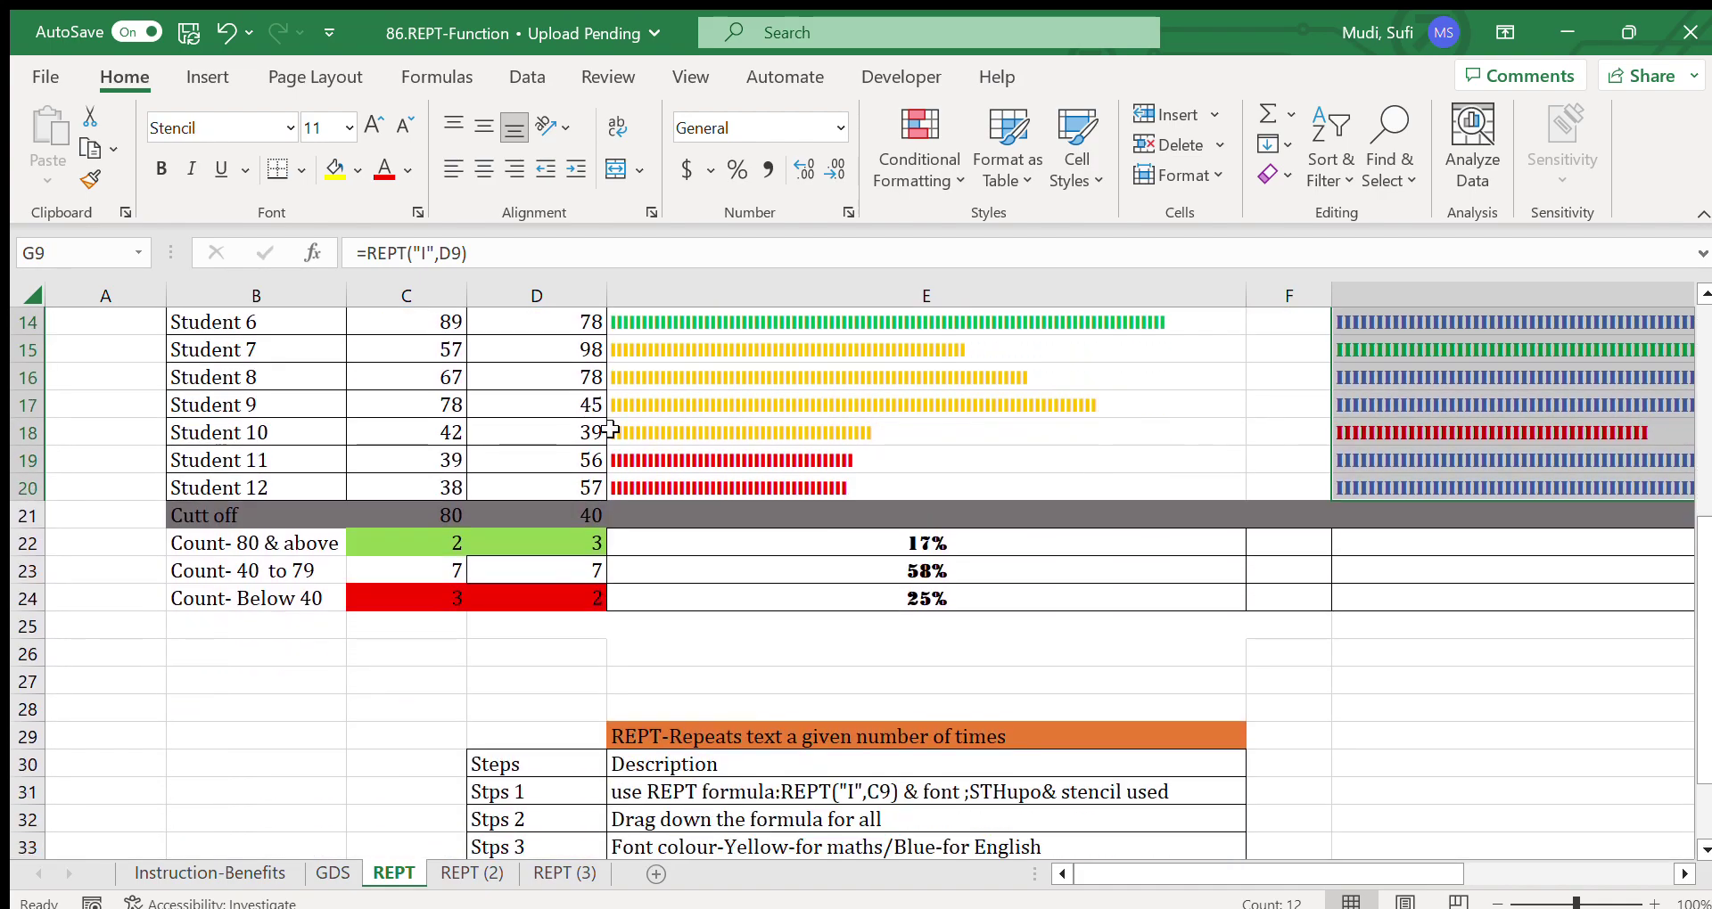
pyautogui.click(385, 542)
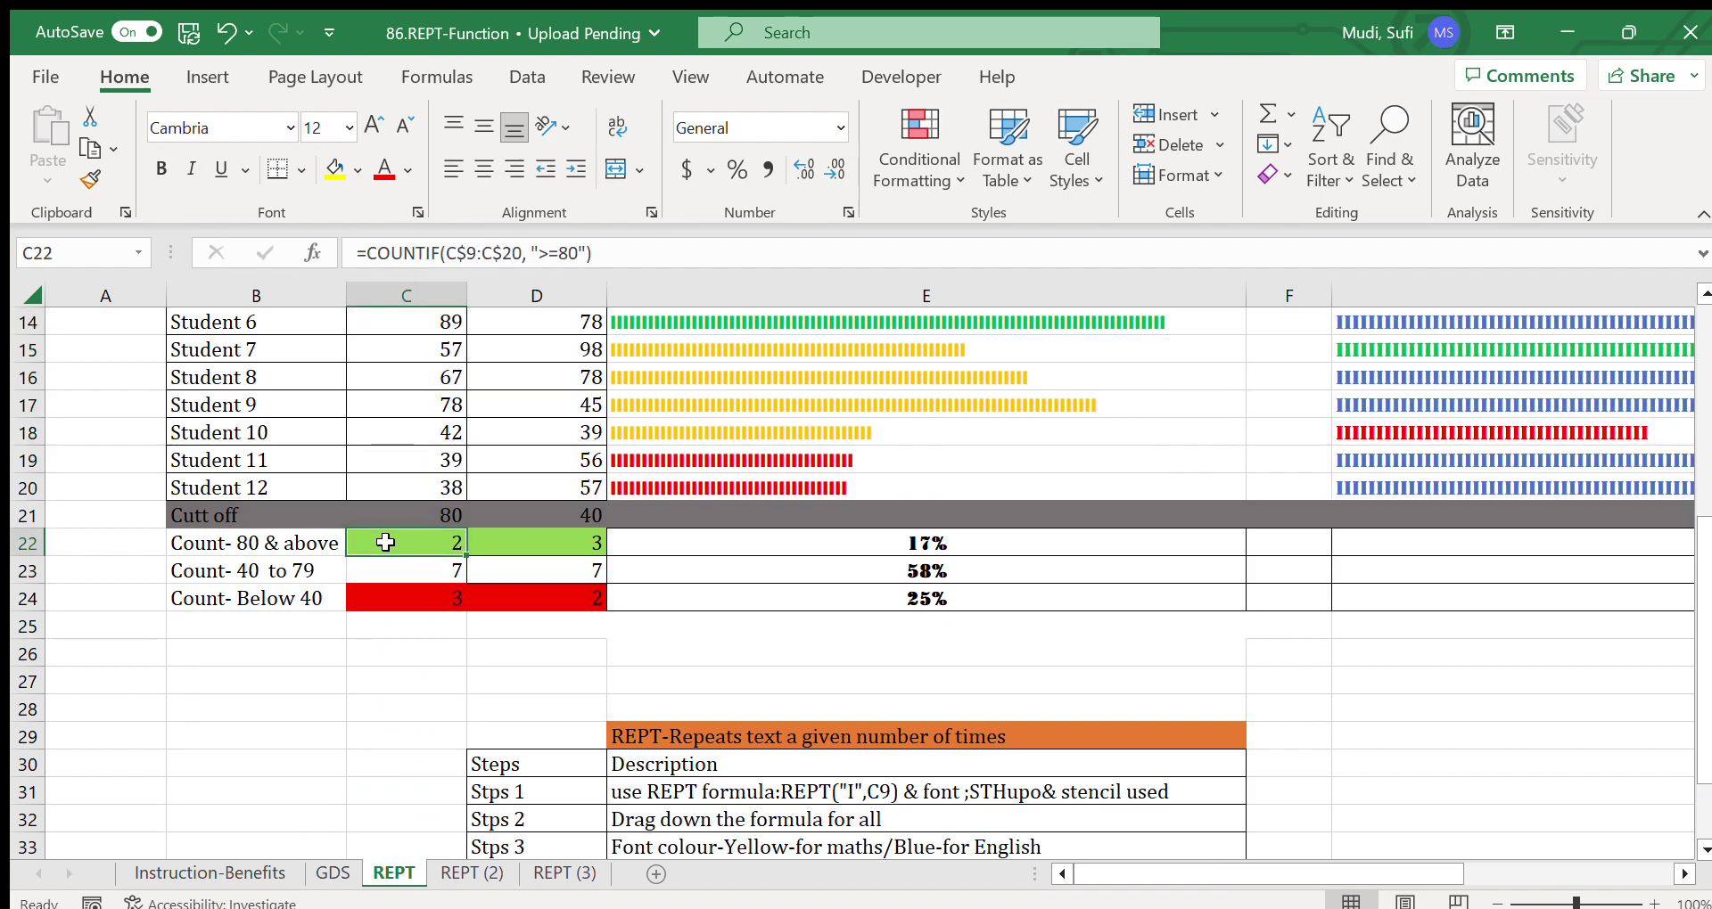
pyautogui.click(267, 515)
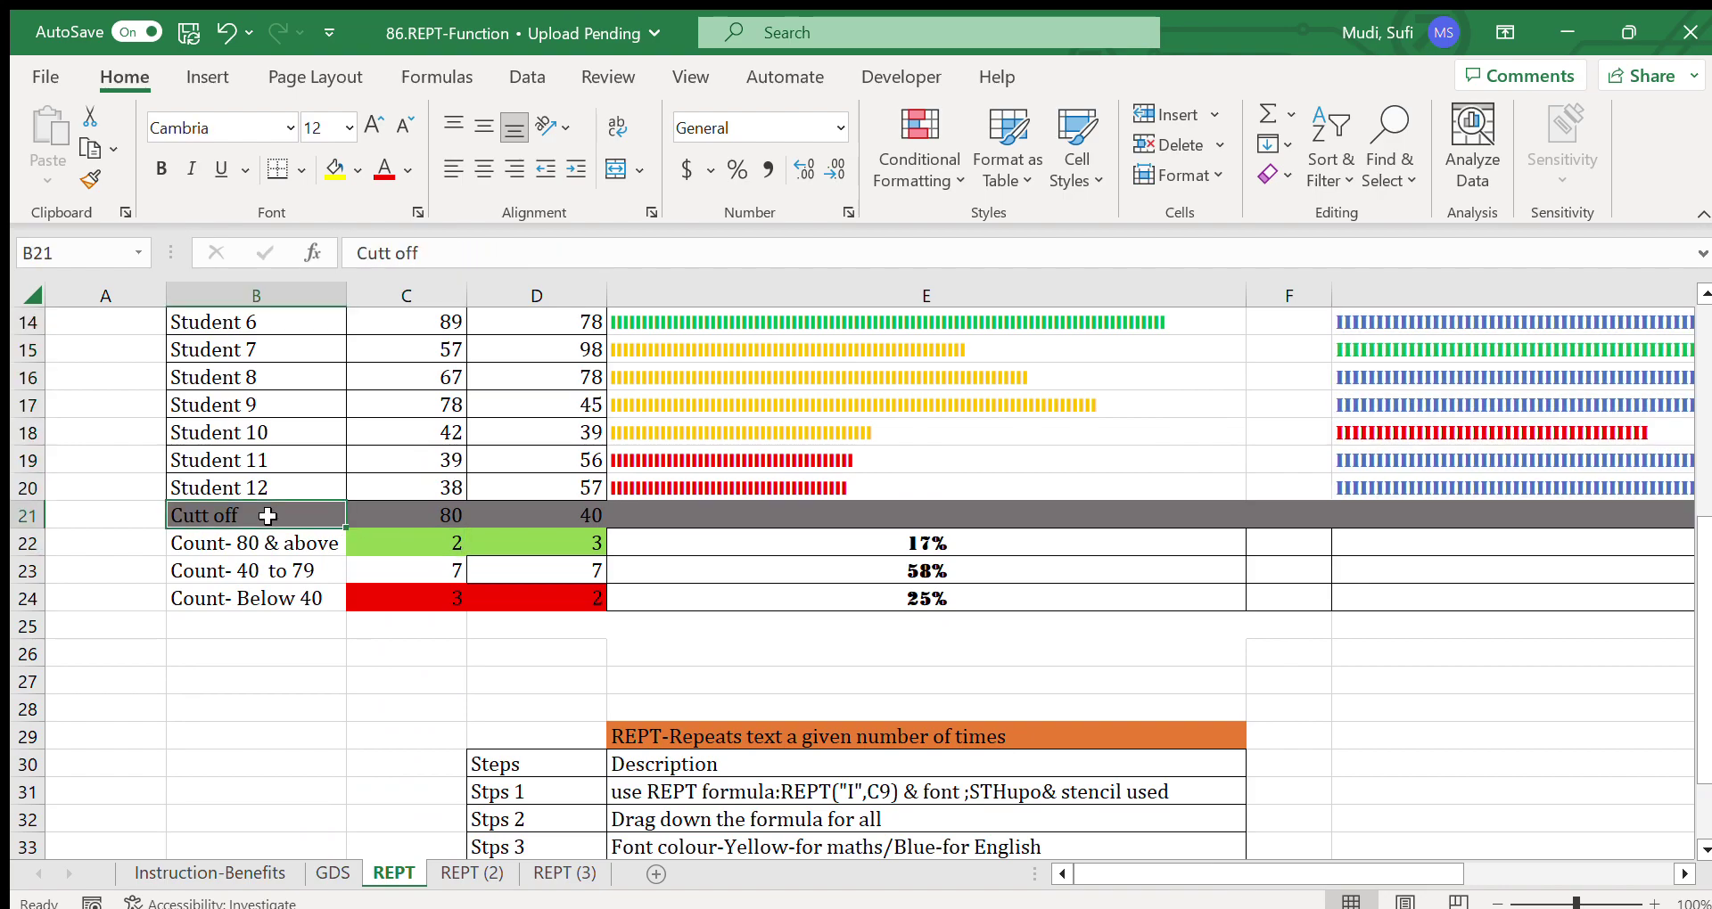
pyautogui.click(425, 507)
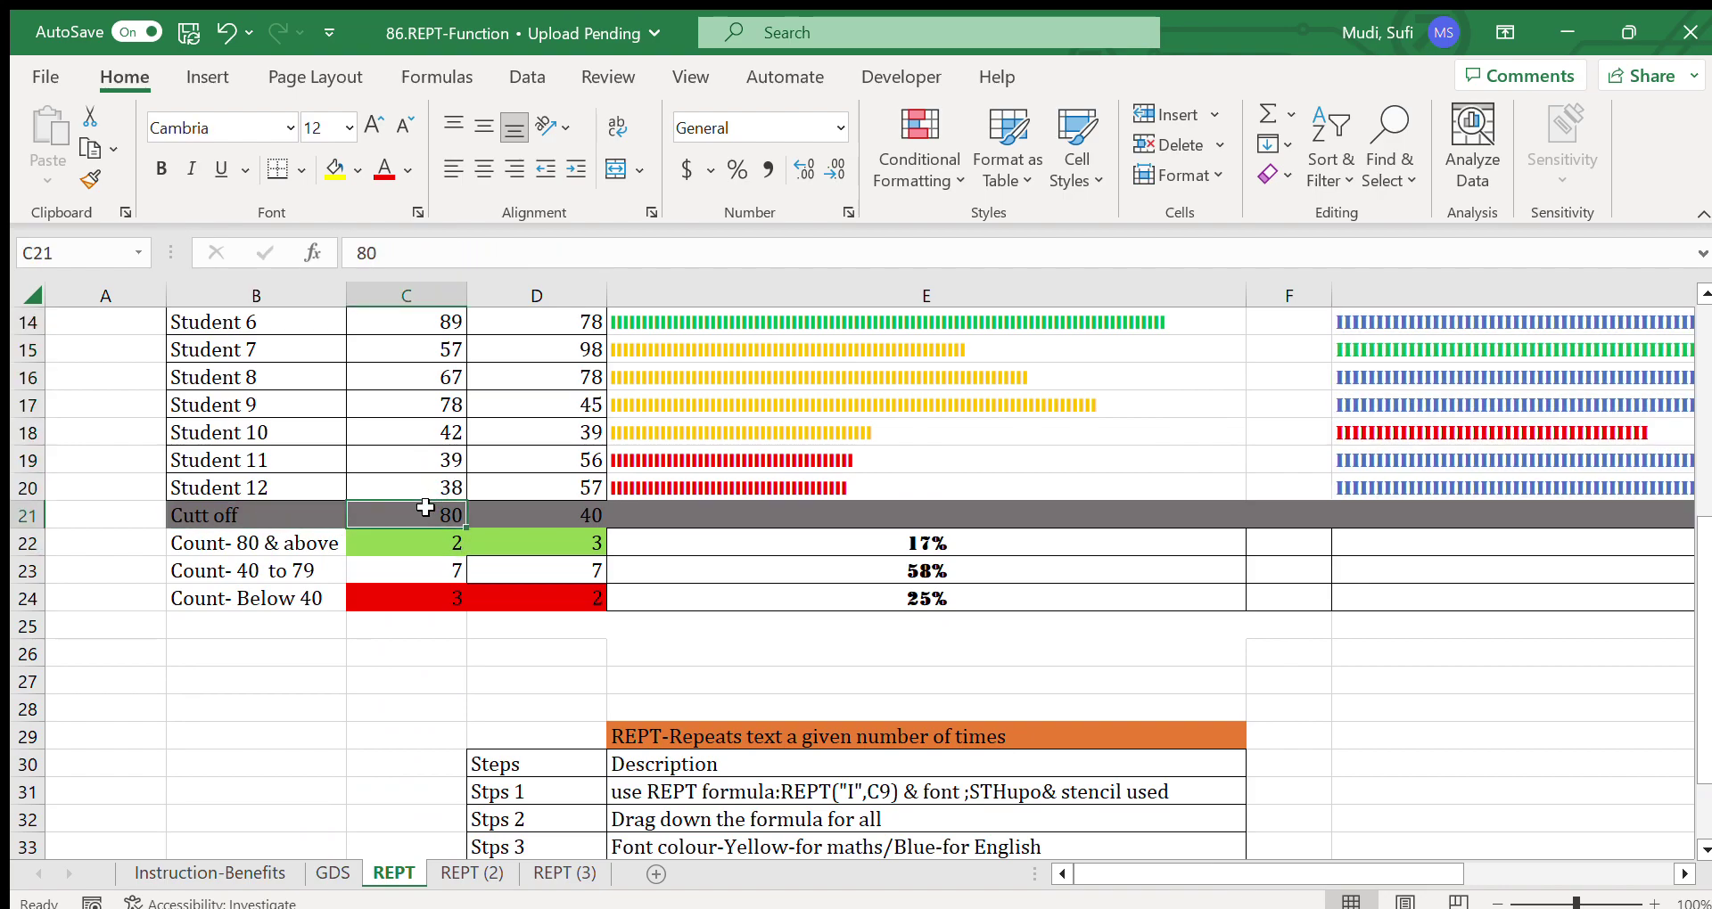
pyautogui.click(575, 514)
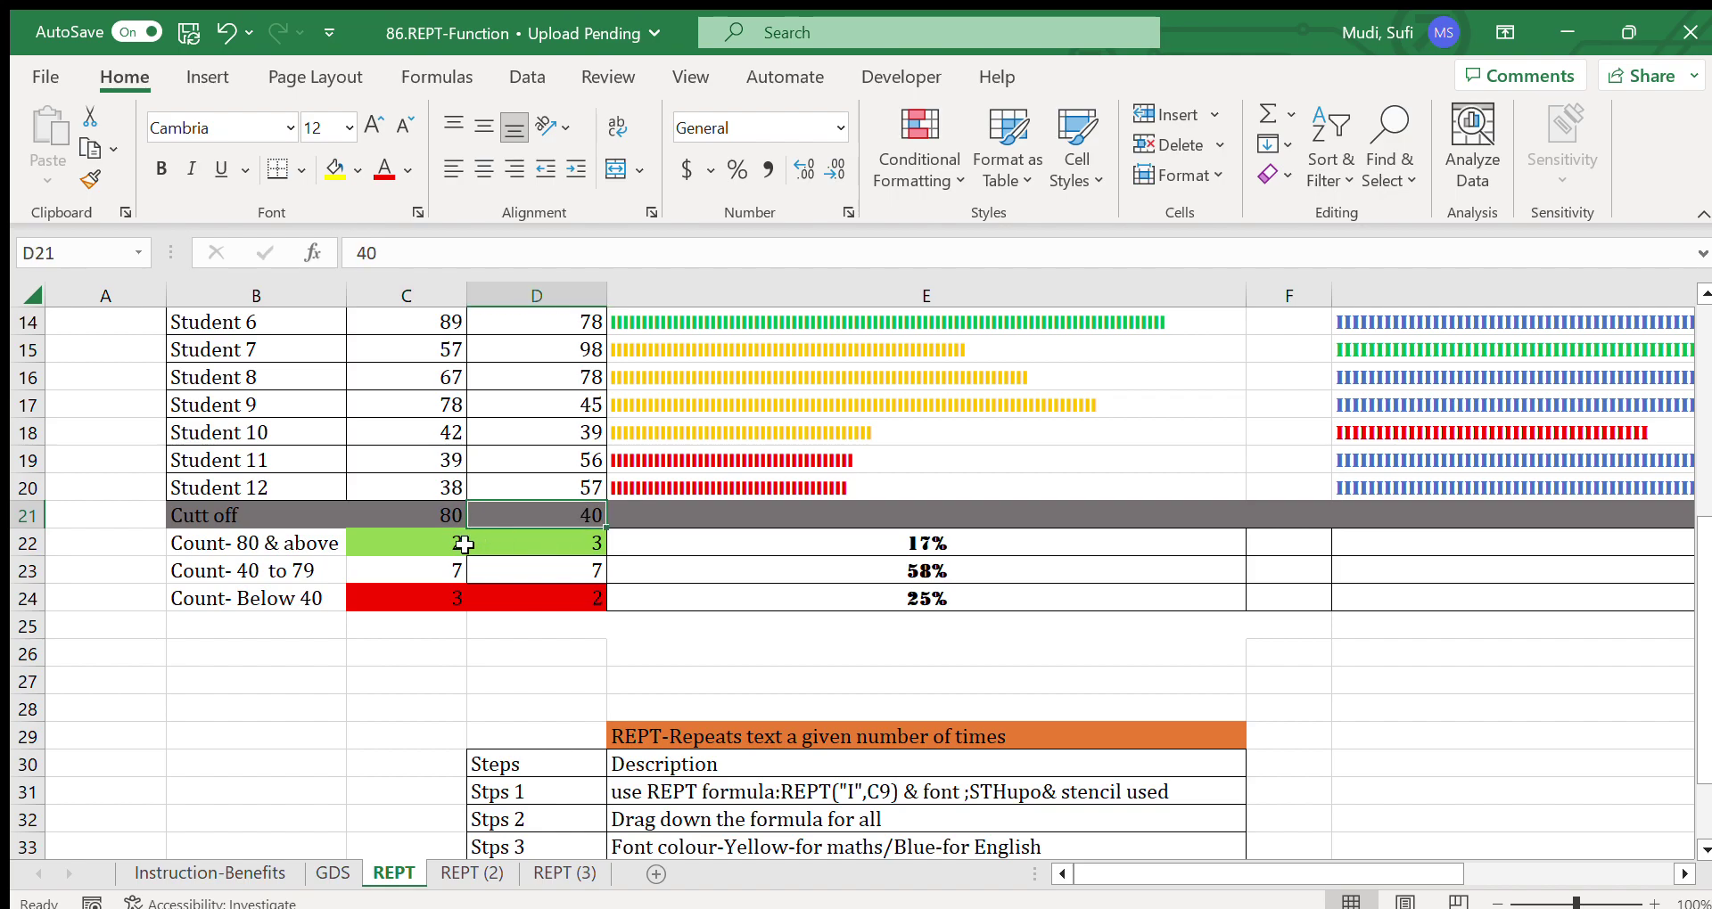
pyautogui.click(412, 543)
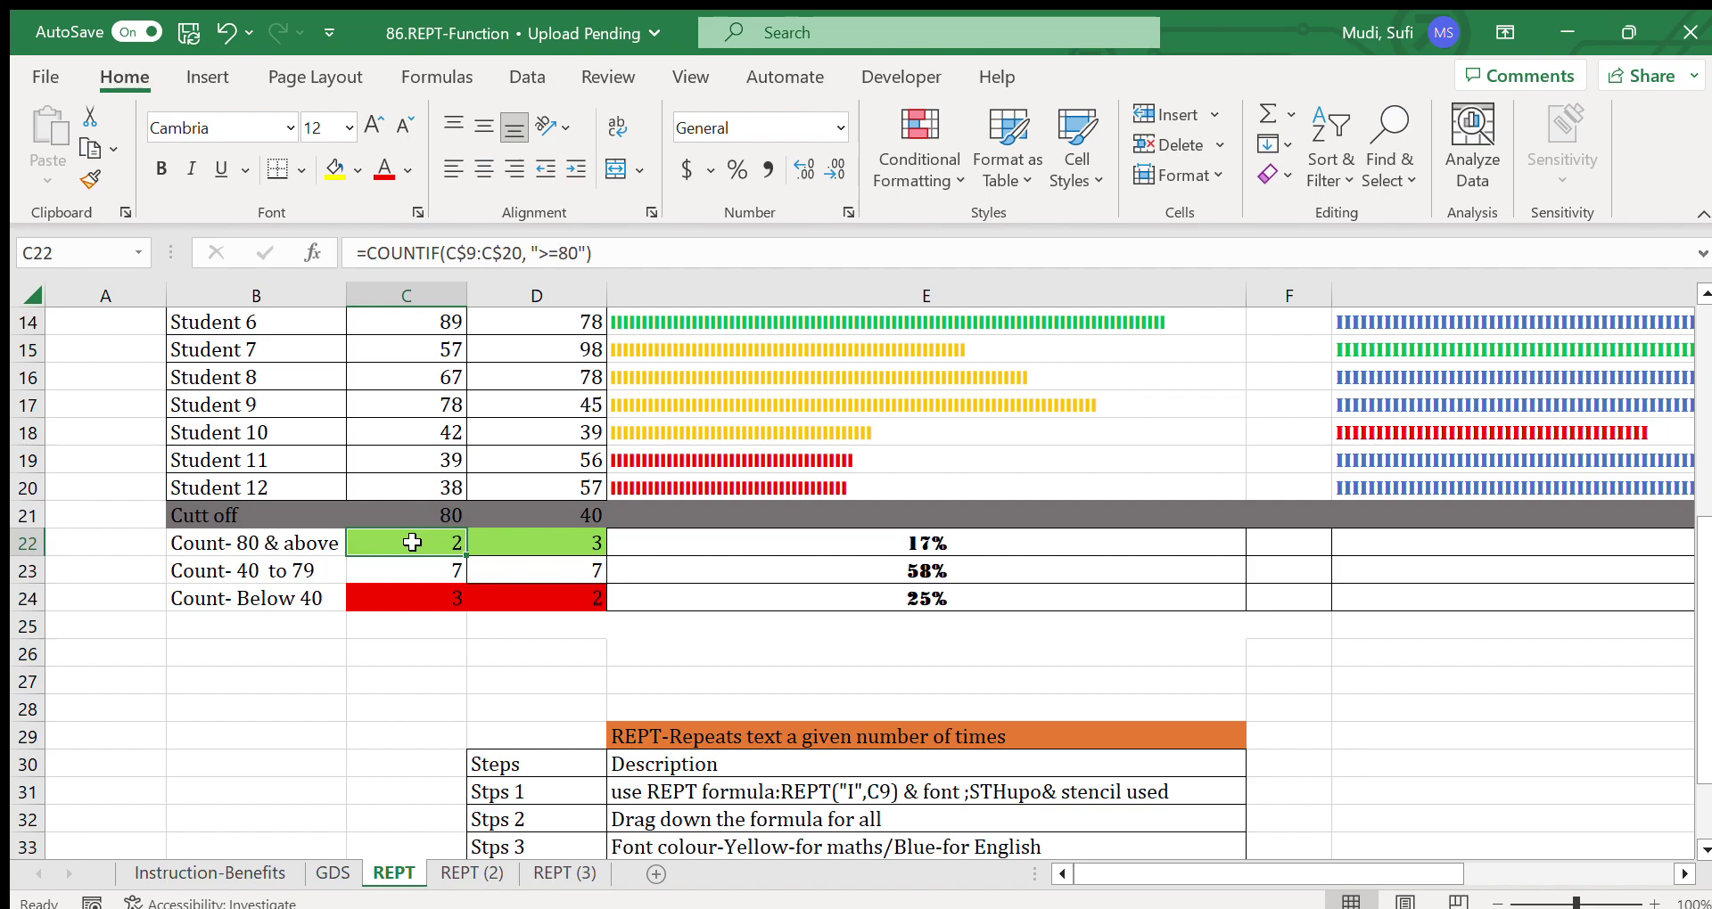
pyautogui.click(425, 508)
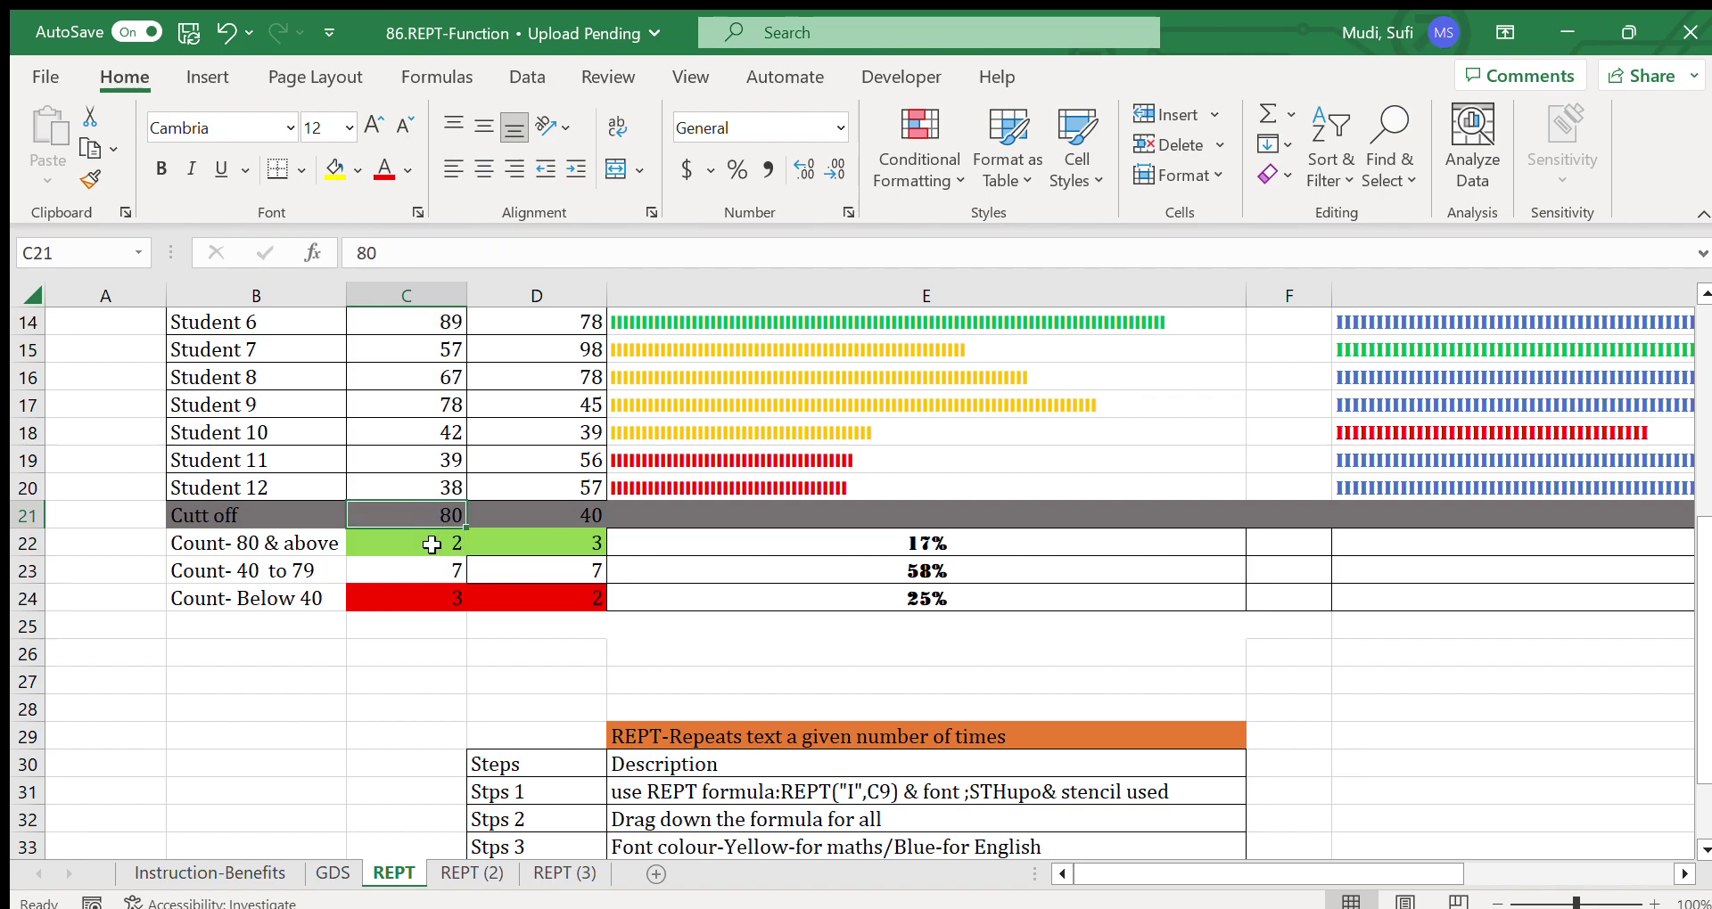
pyautogui.click(431, 543)
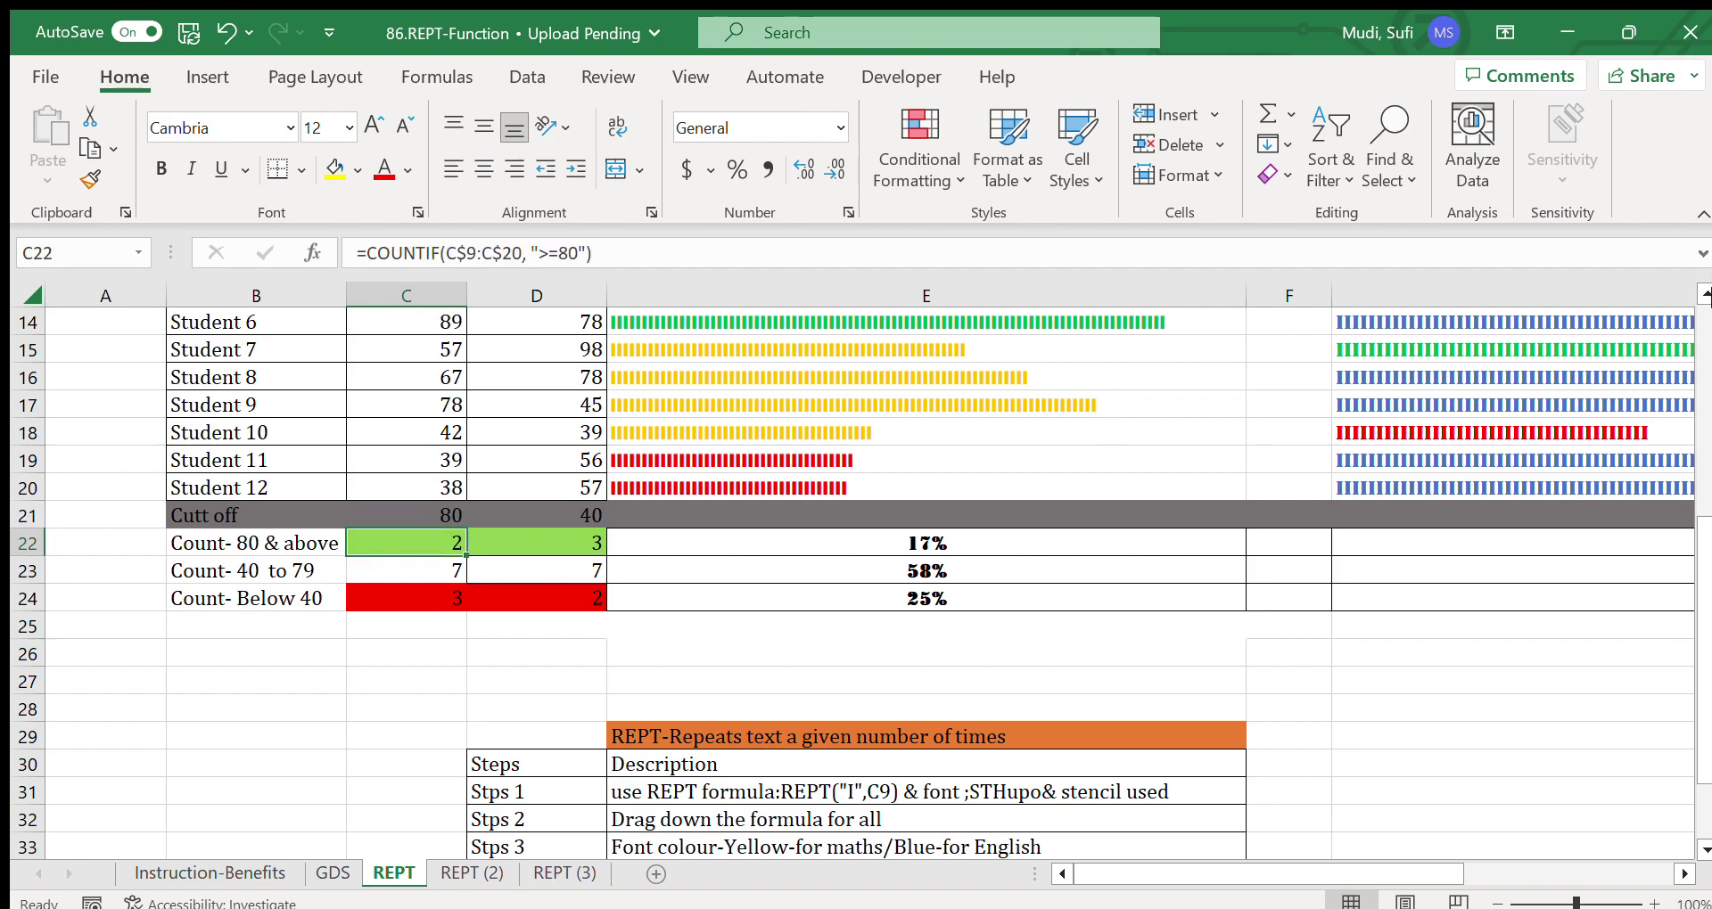
pyautogui.scroll(3, 1703, 427)
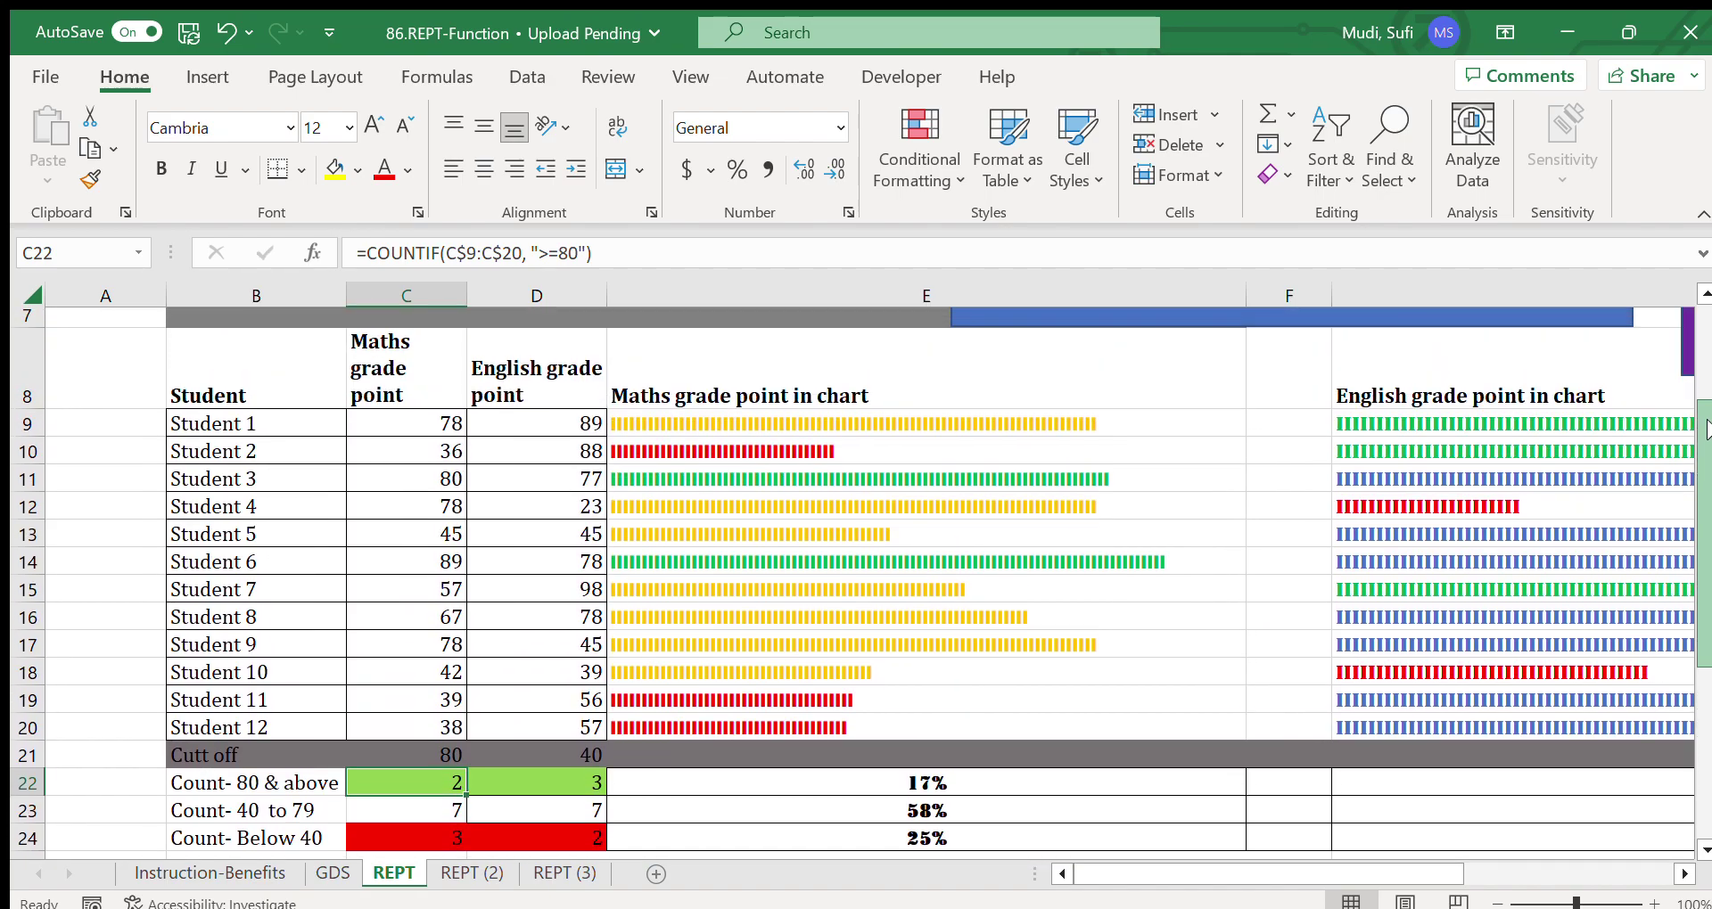
pyautogui.click(764, 479)
pyautogui.click(282, 468)
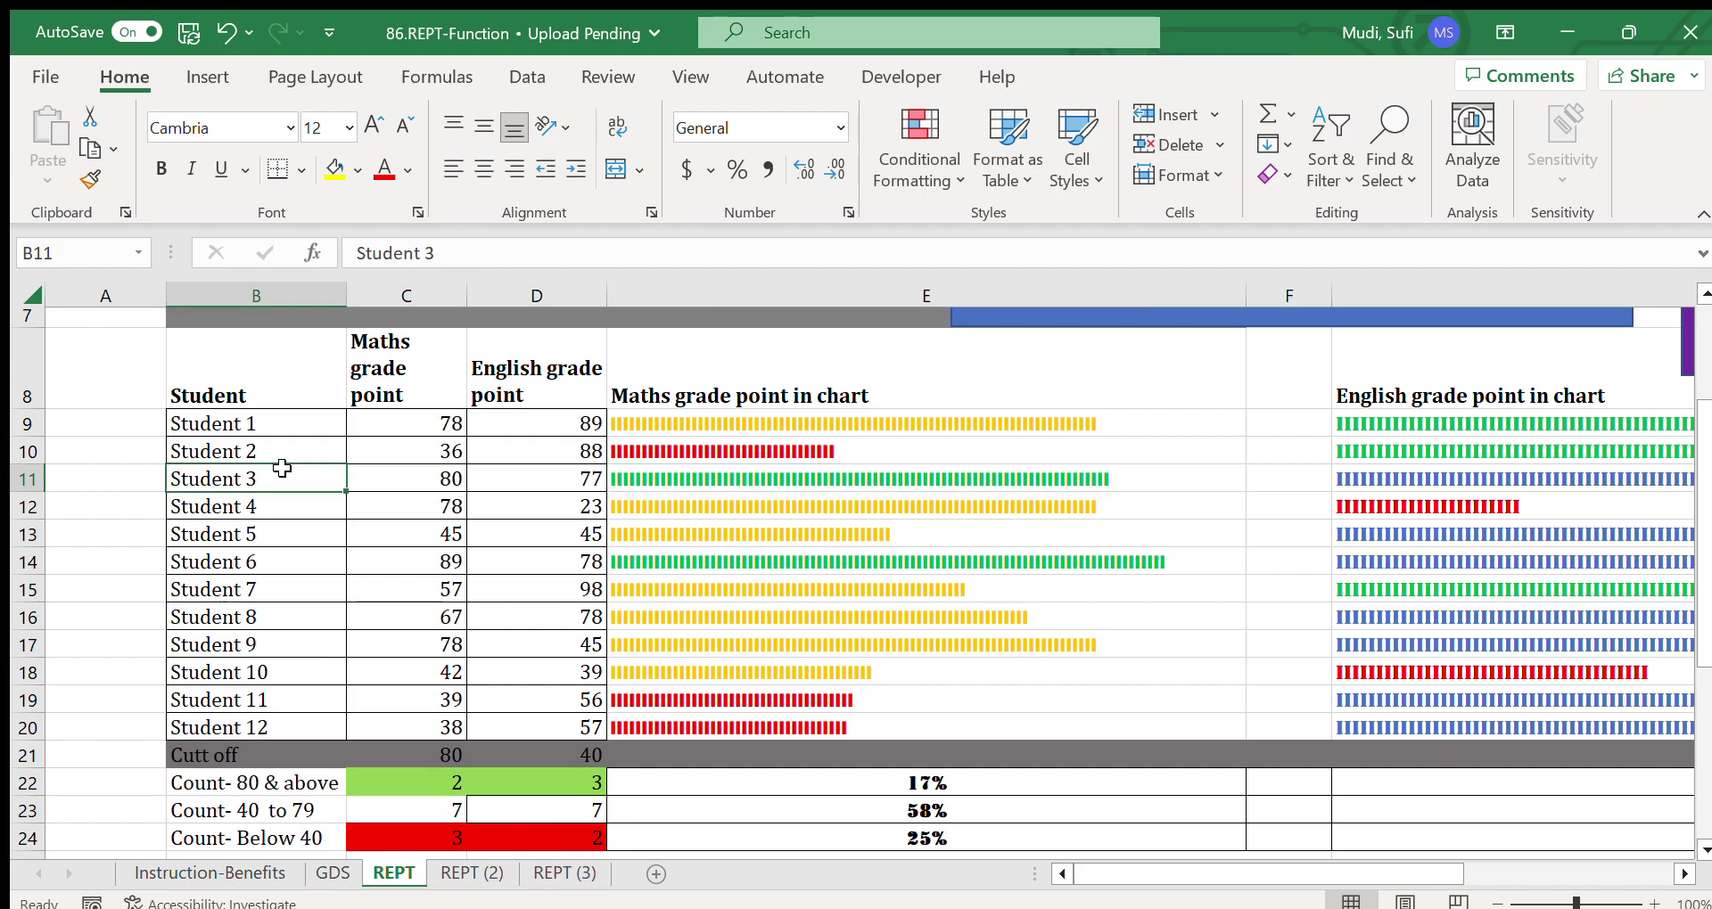
pyautogui.click(642, 562)
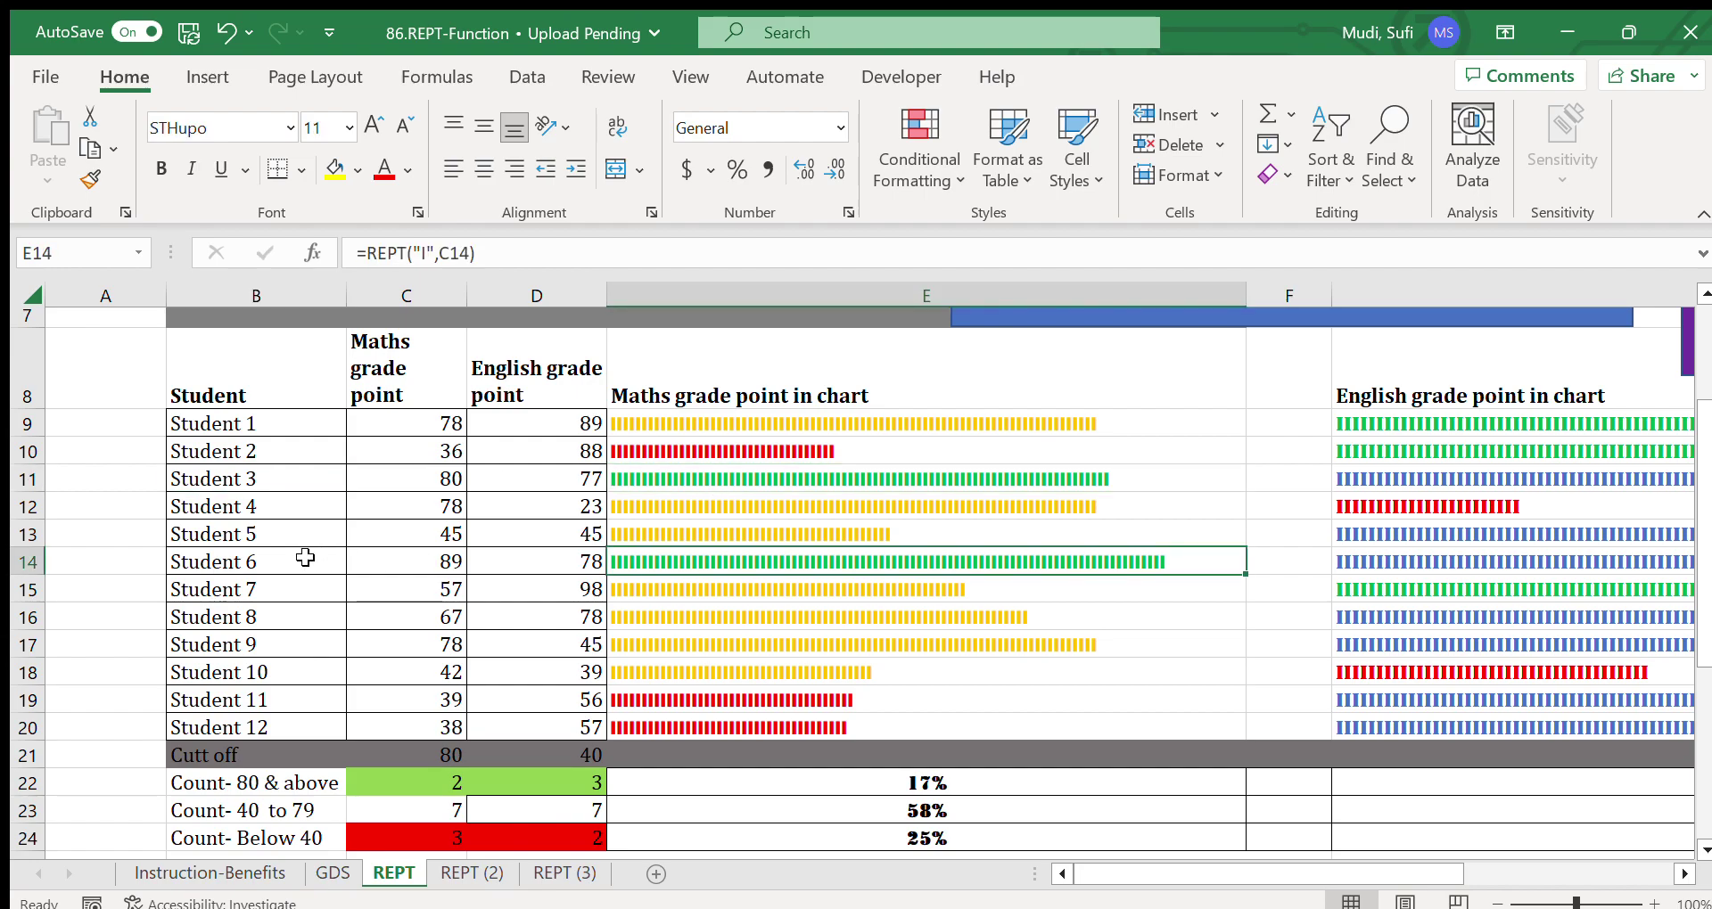
pyautogui.click(301, 560)
pyautogui.click(661, 561)
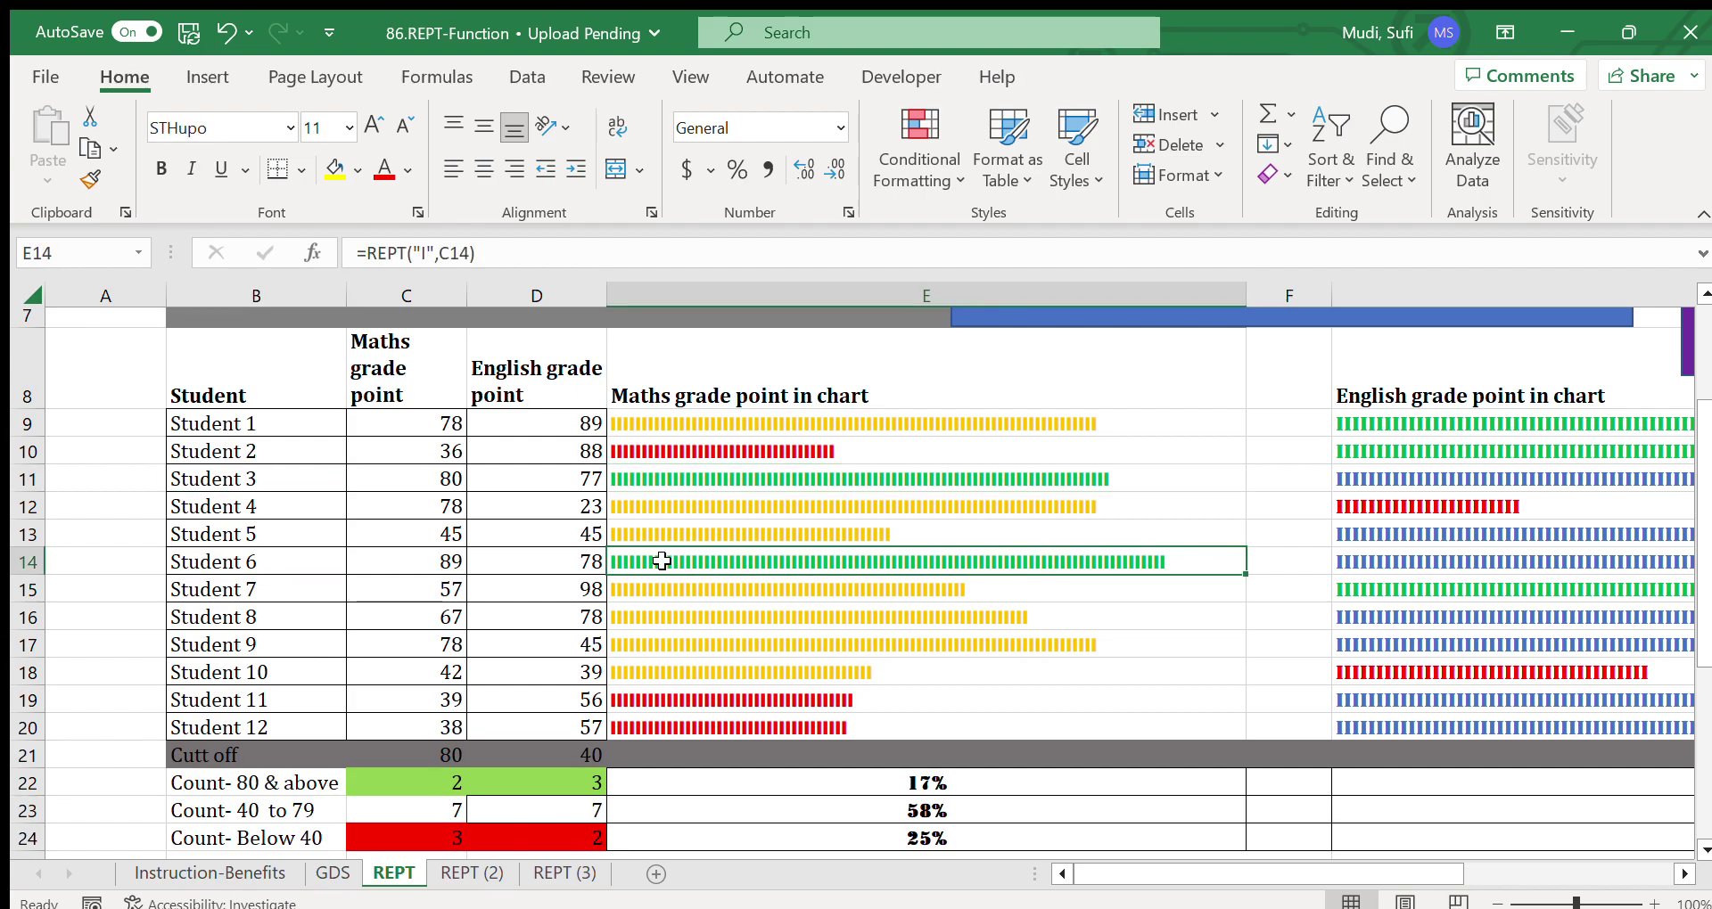
pyautogui.click(434, 784)
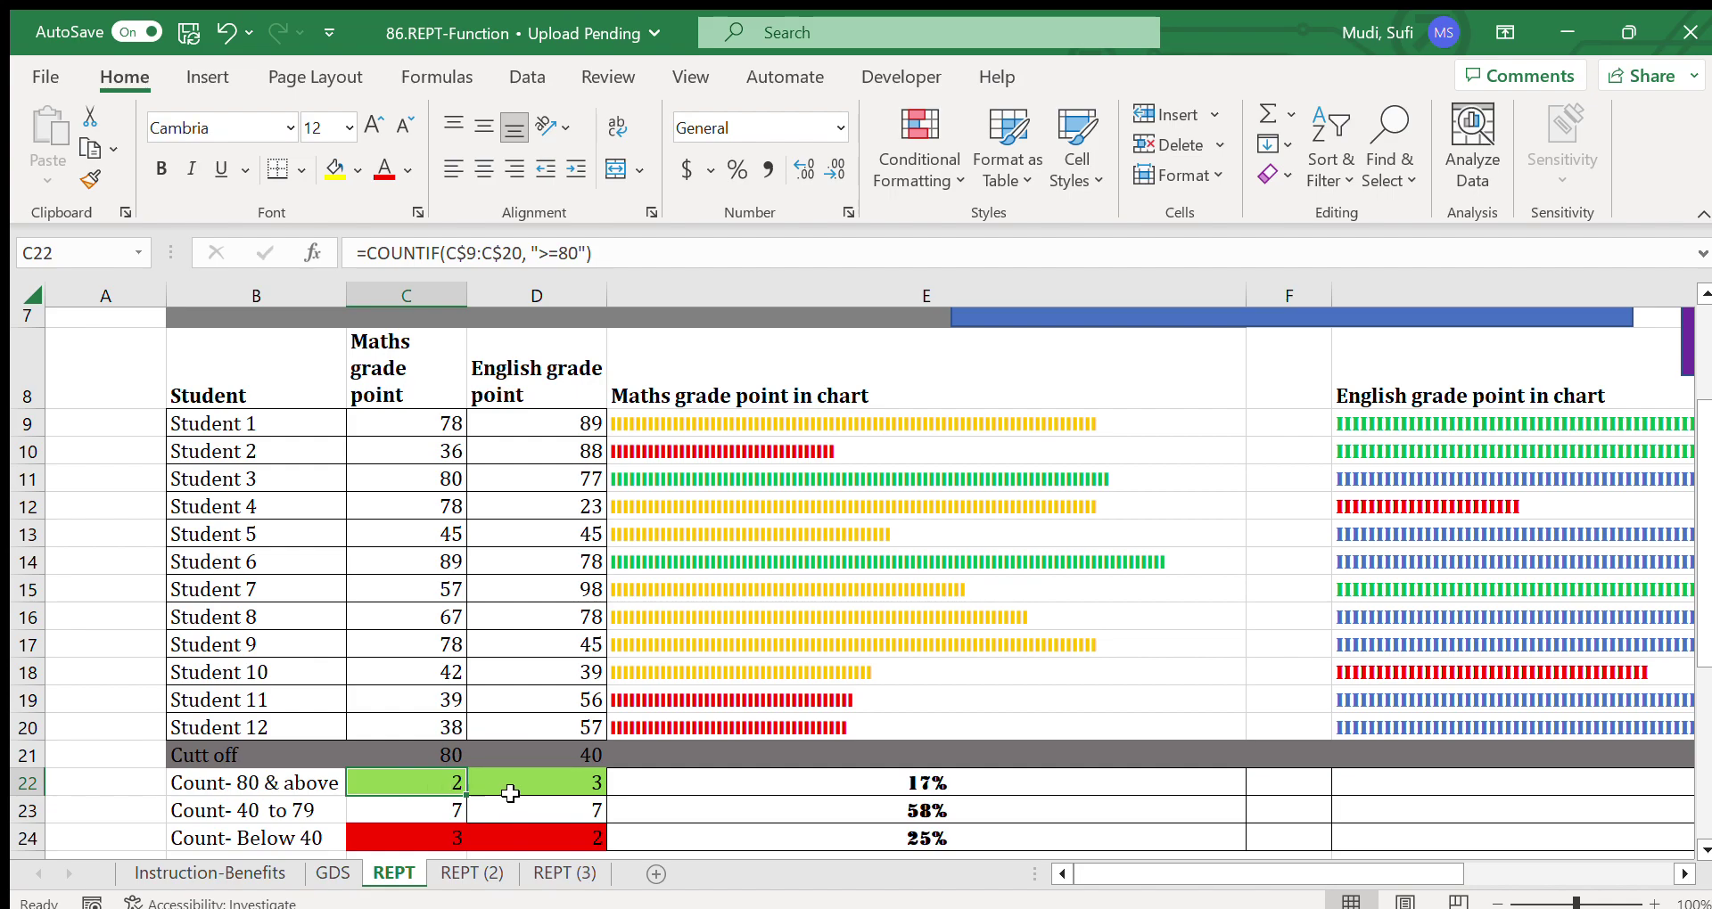
pyautogui.click(538, 784)
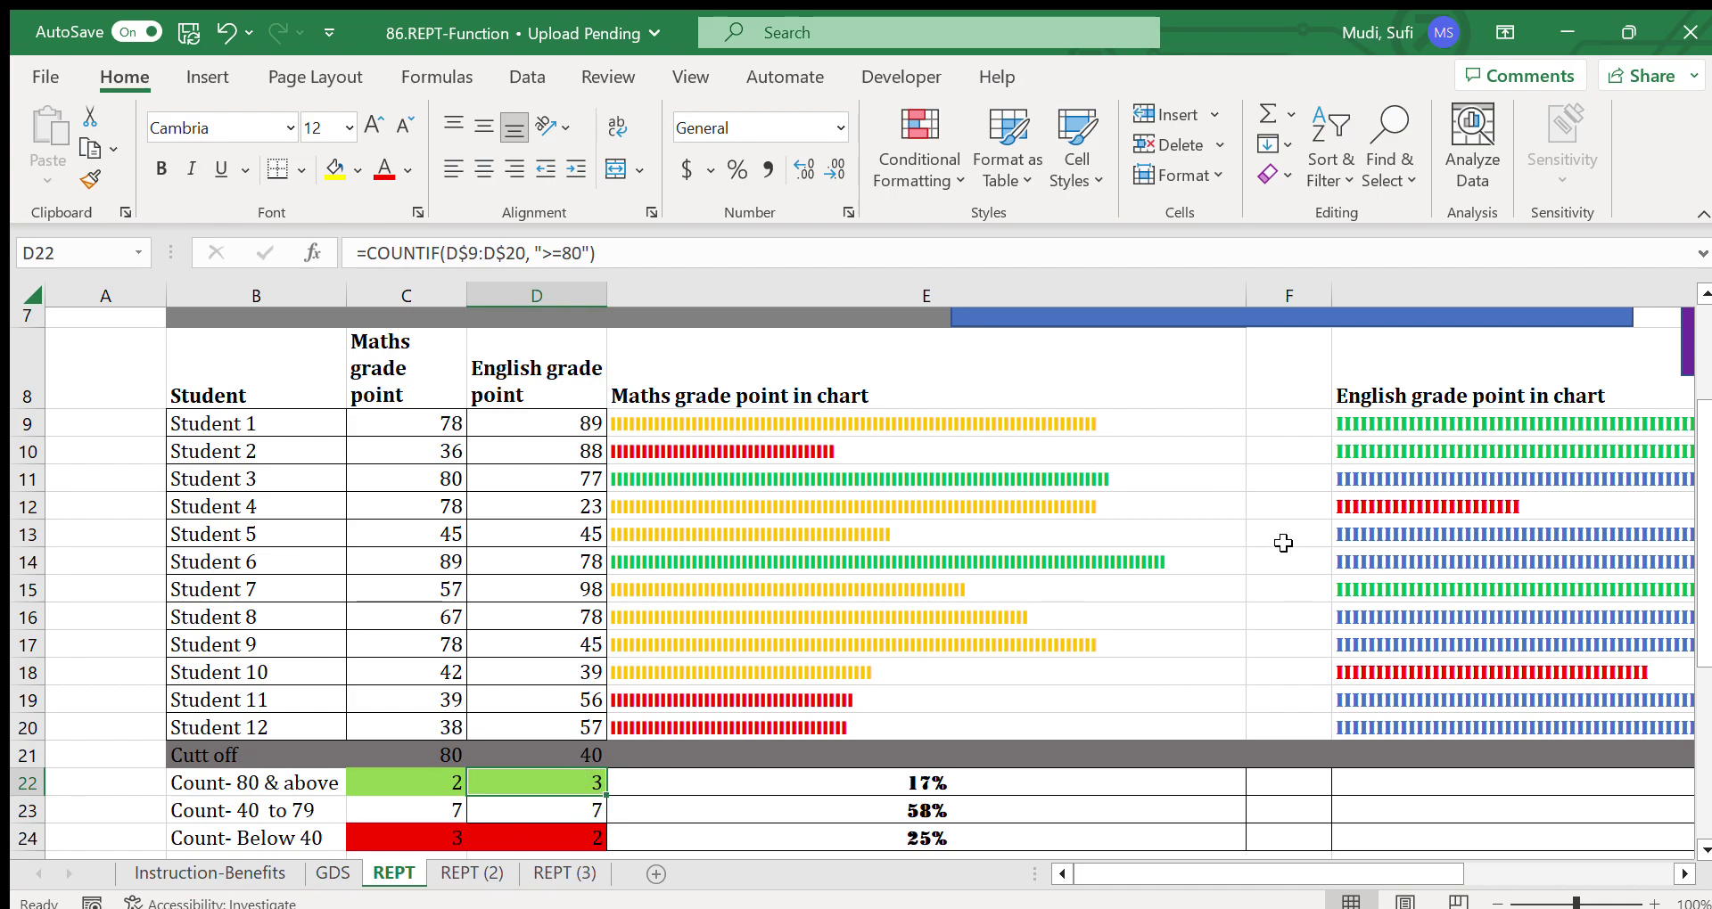
pyautogui.click(1460, 428)
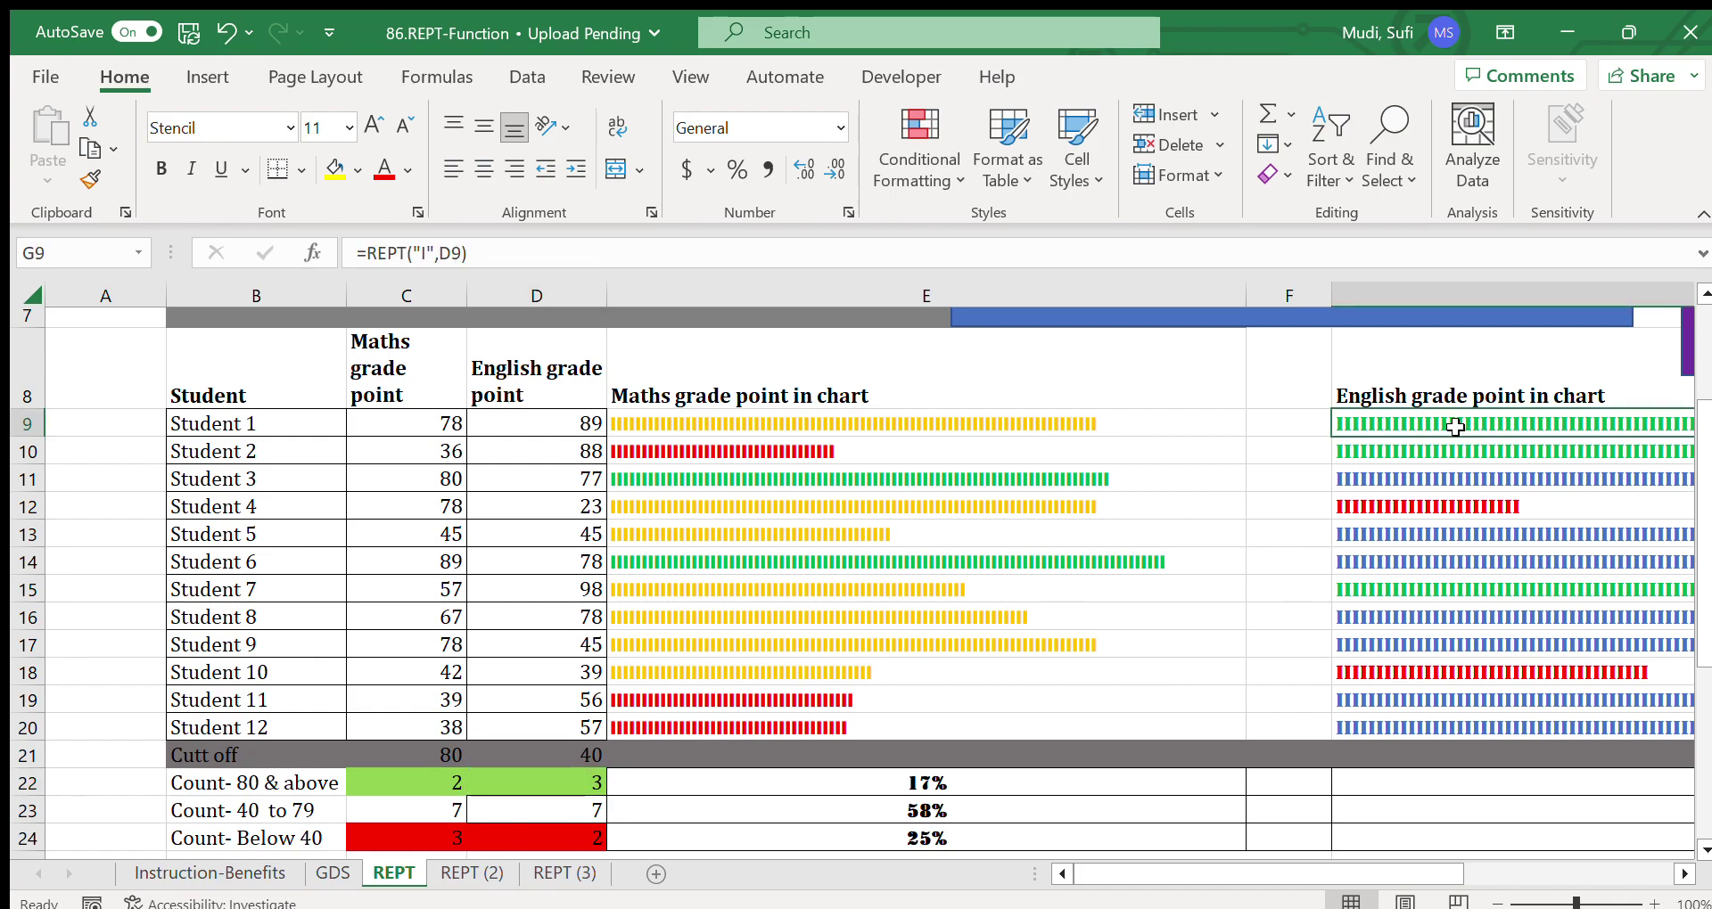
pyautogui.click(1399, 449)
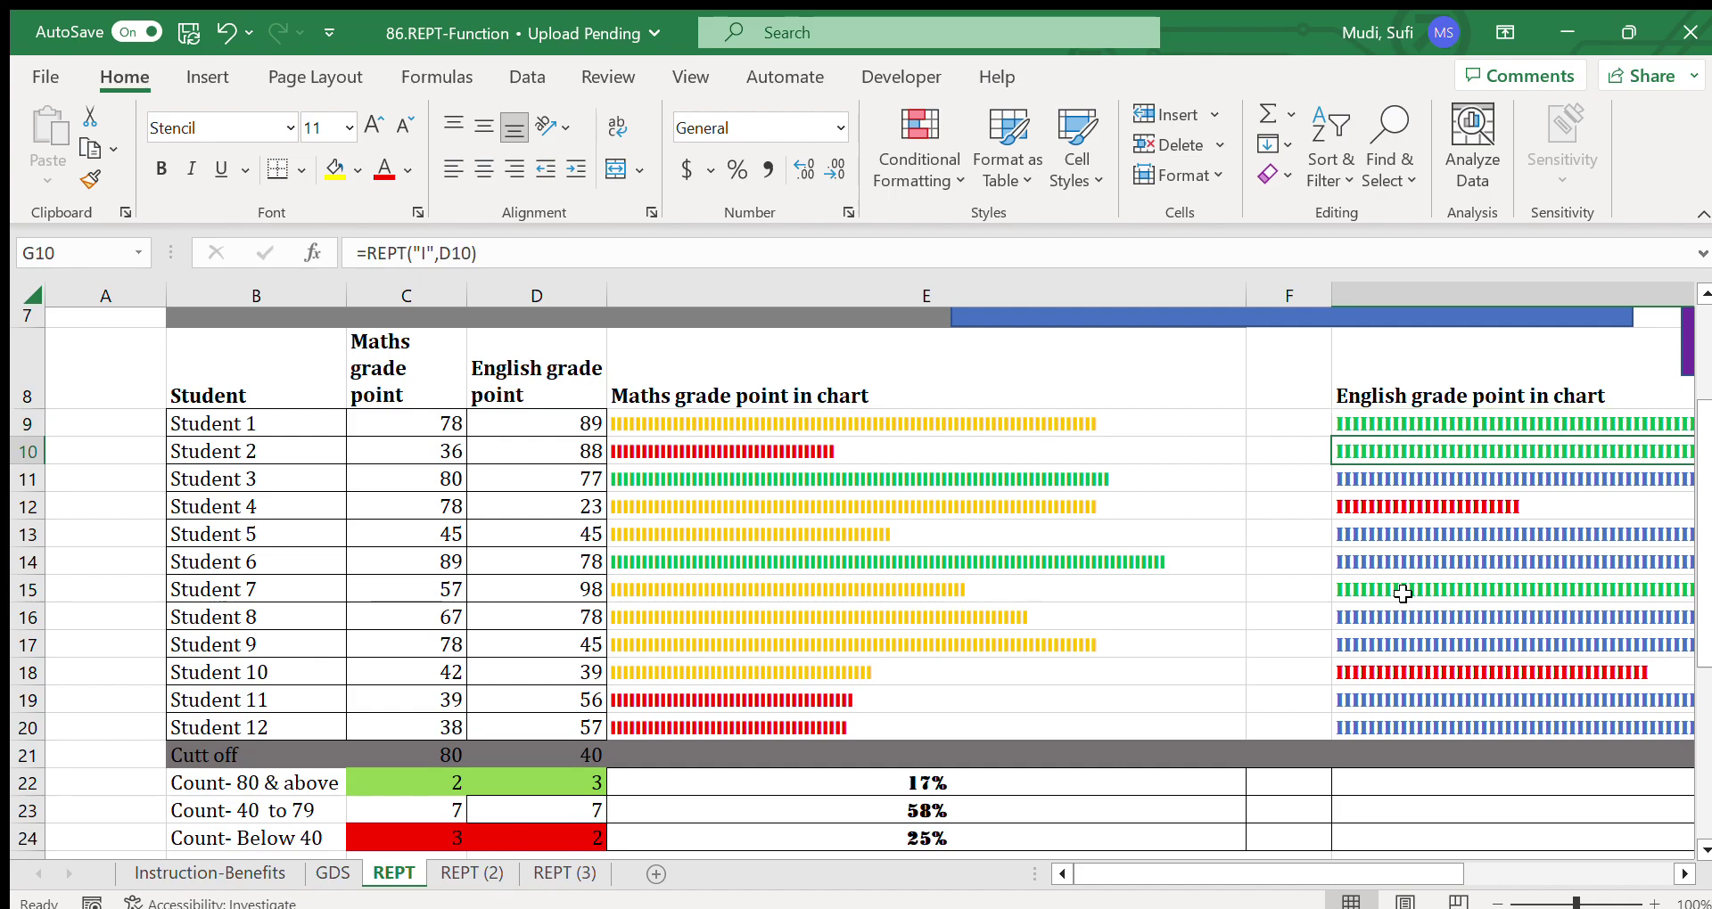
pyautogui.click(1402, 593)
pyautogui.click(1703, 849)
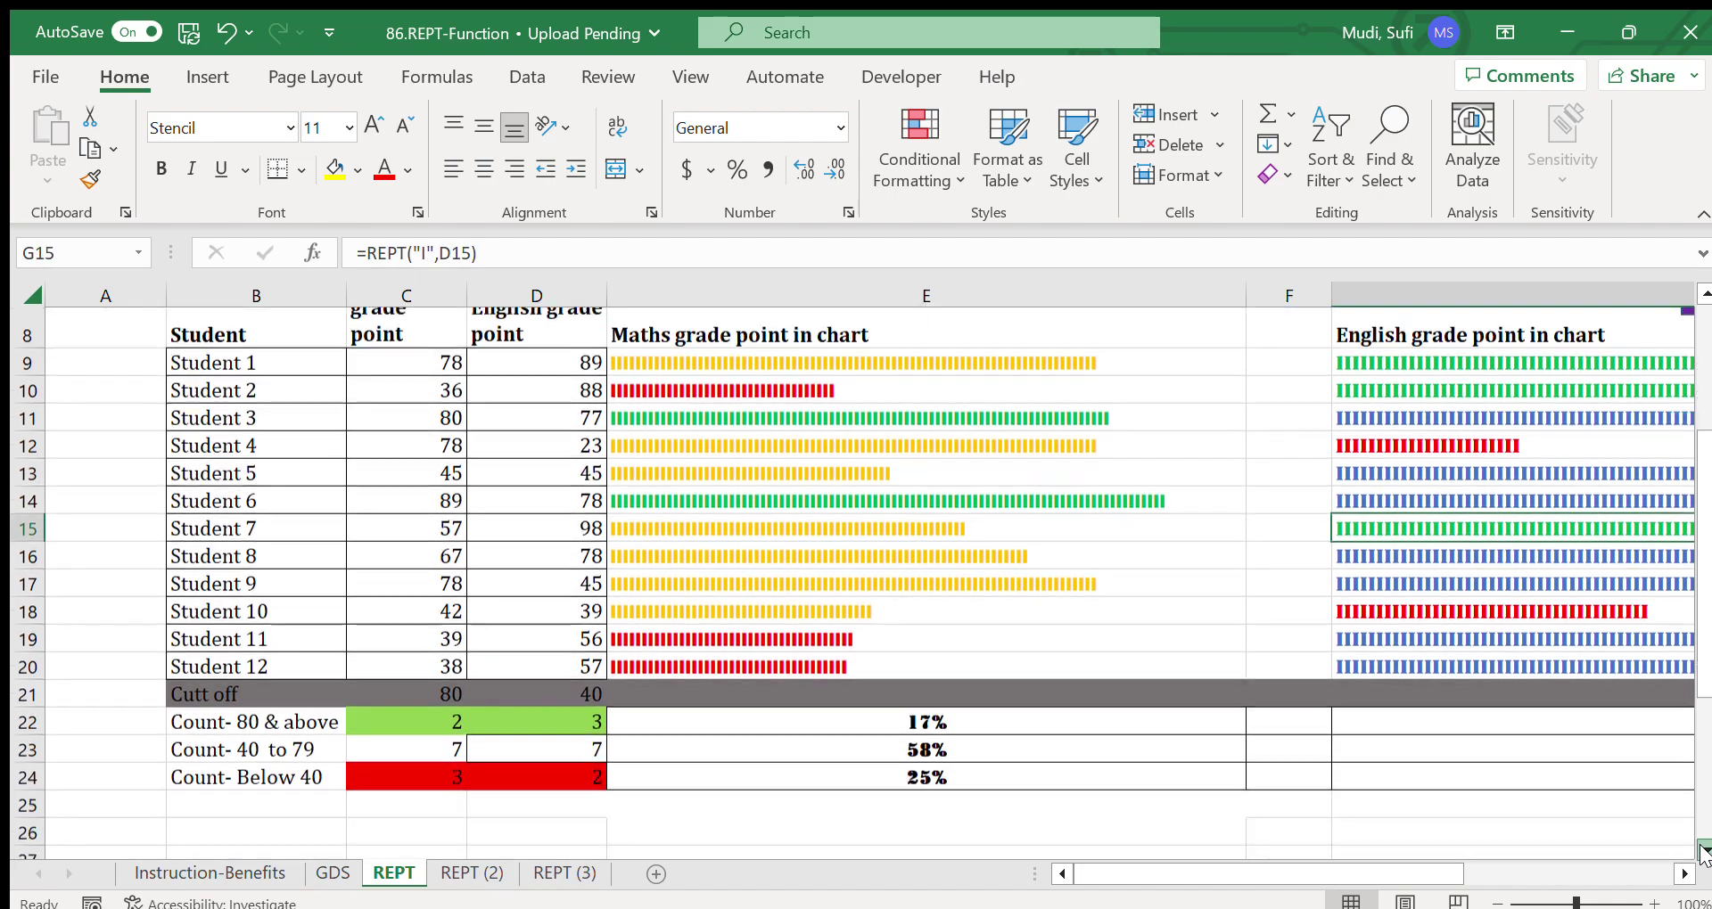
pyautogui.click(1702, 849)
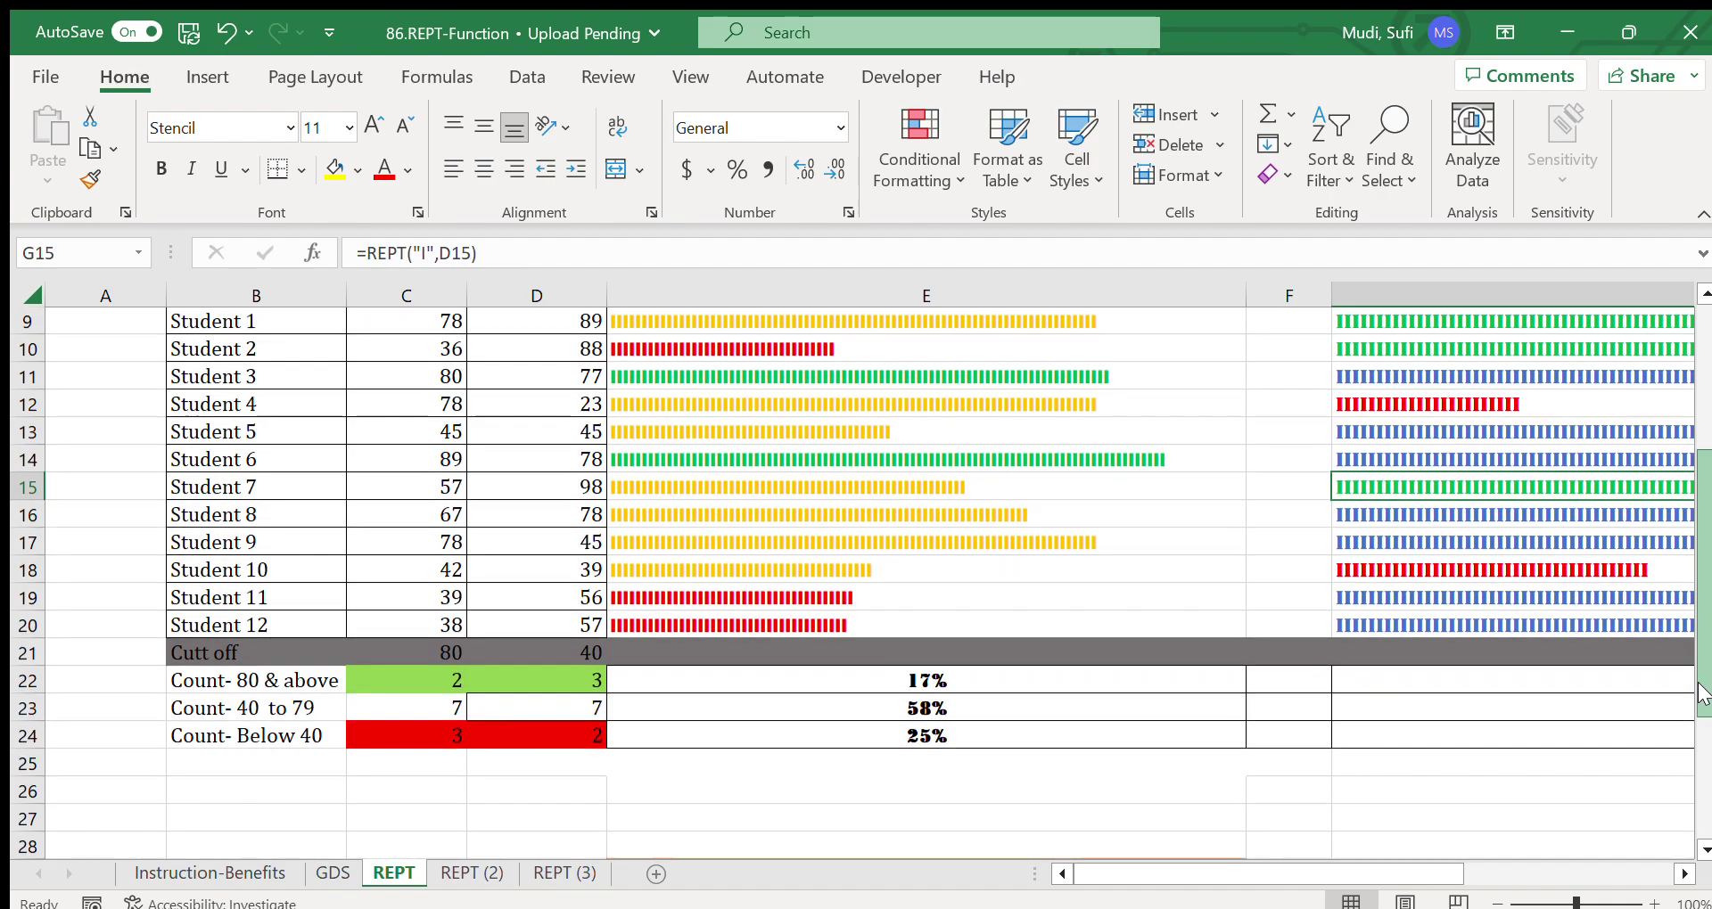
pyautogui.moveTo(1702, 708); pyautogui.dragTo(1703, 664)
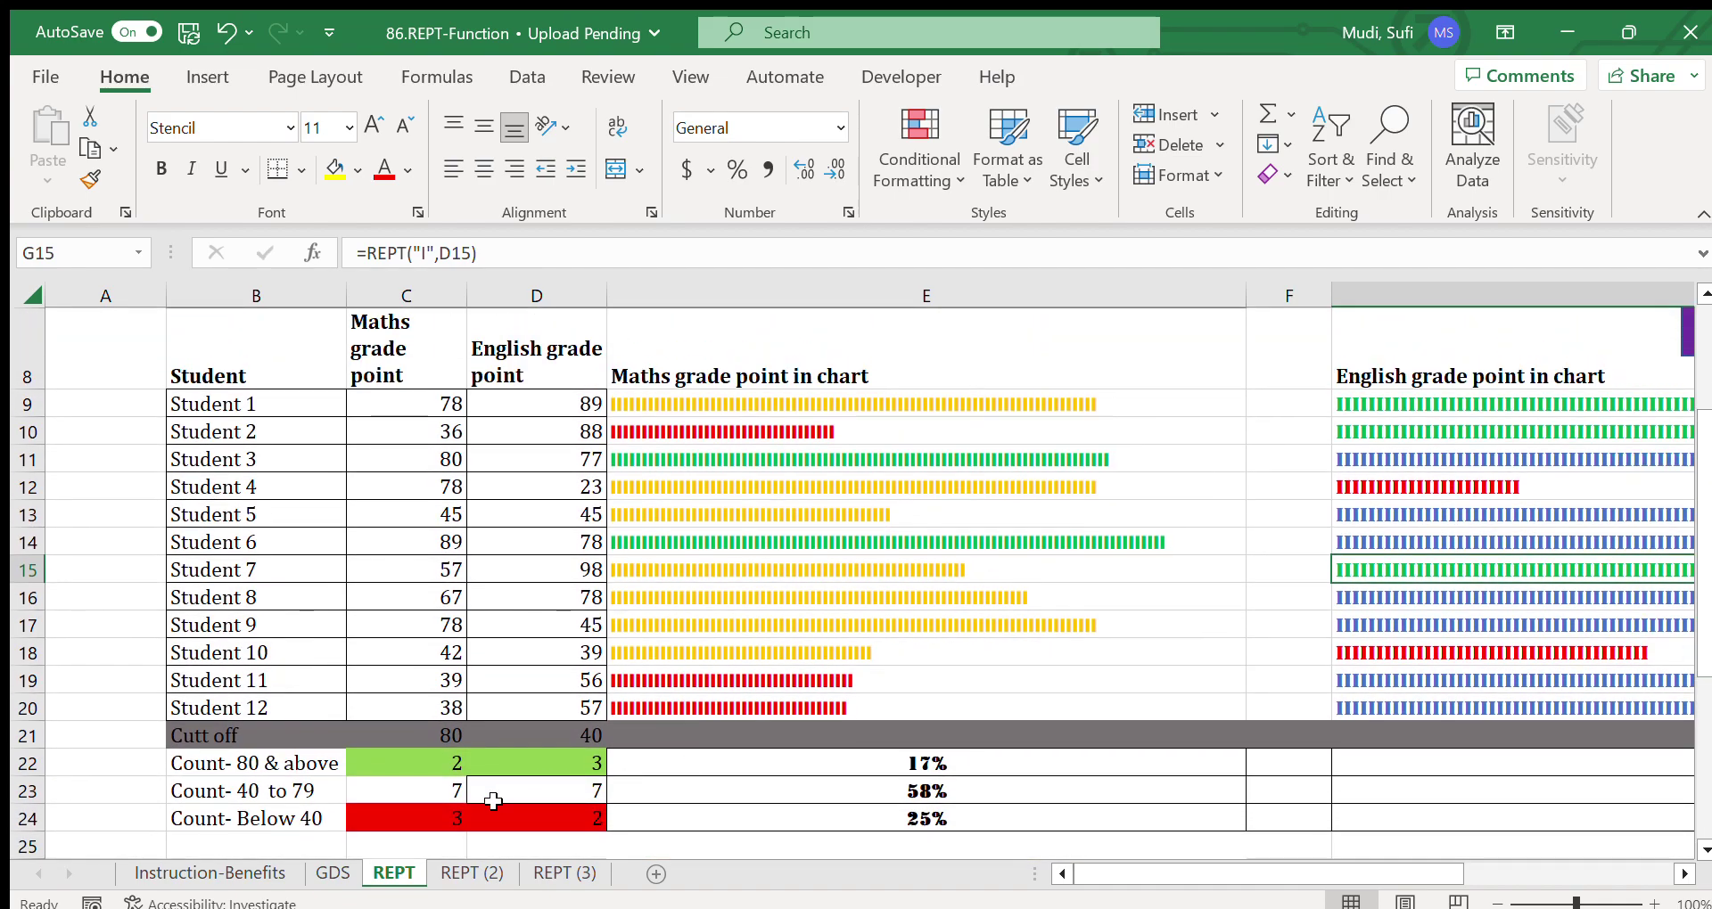
pyautogui.click(410, 819)
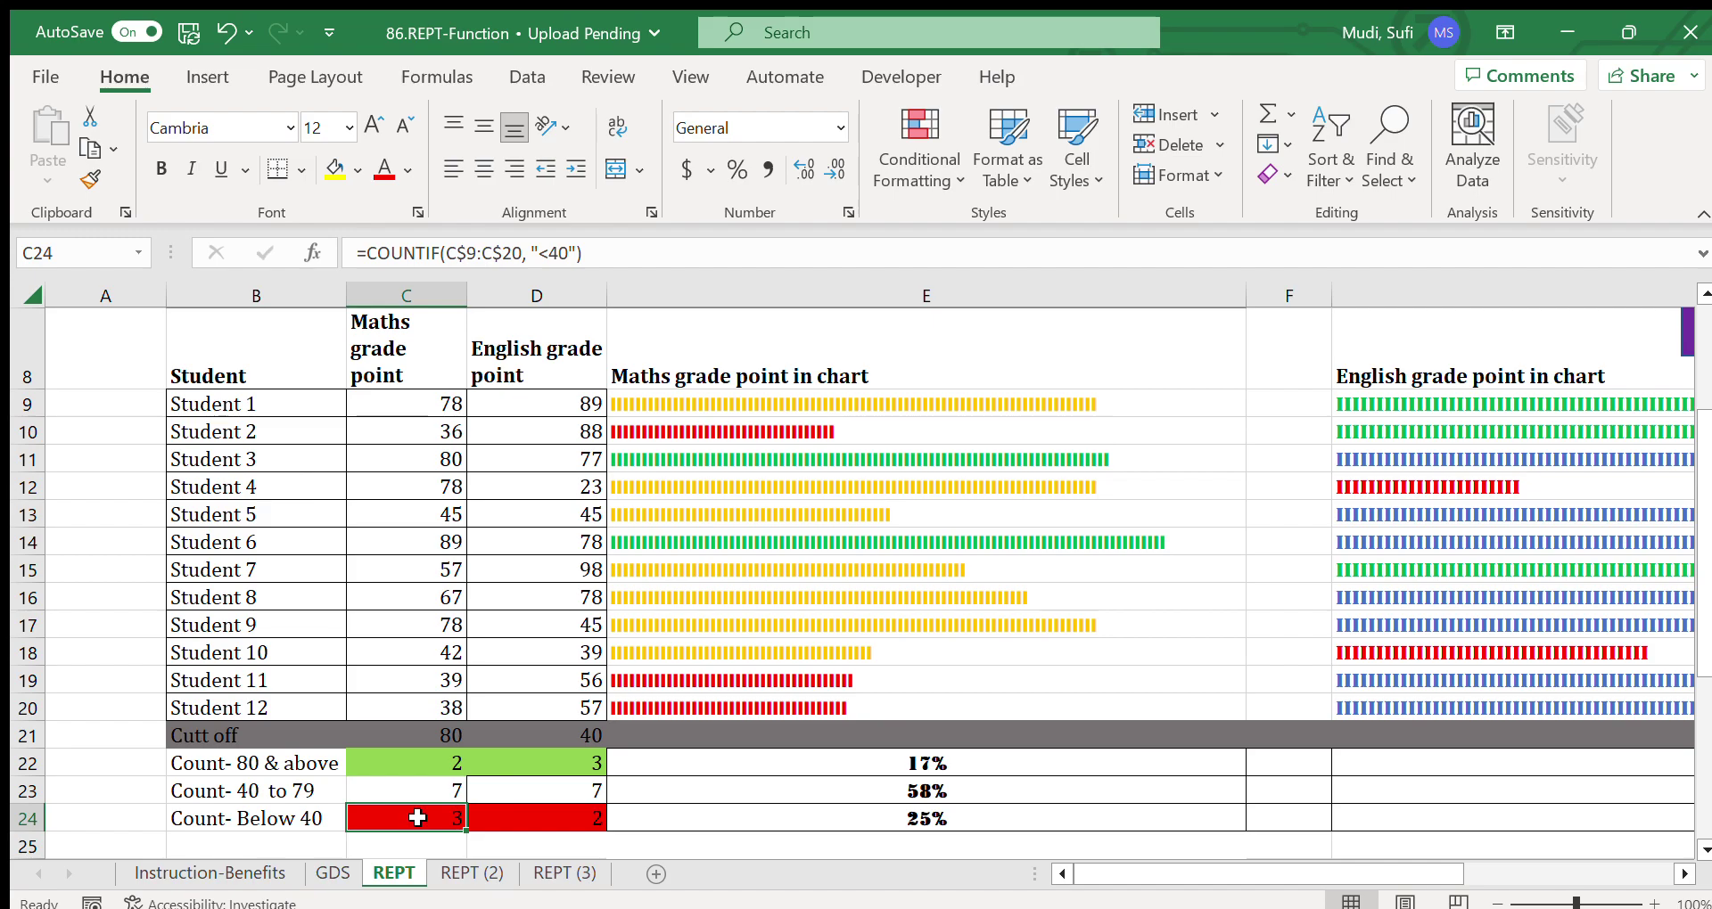
pyautogui.click(657, 431)
pyautogui.click(420, 426)
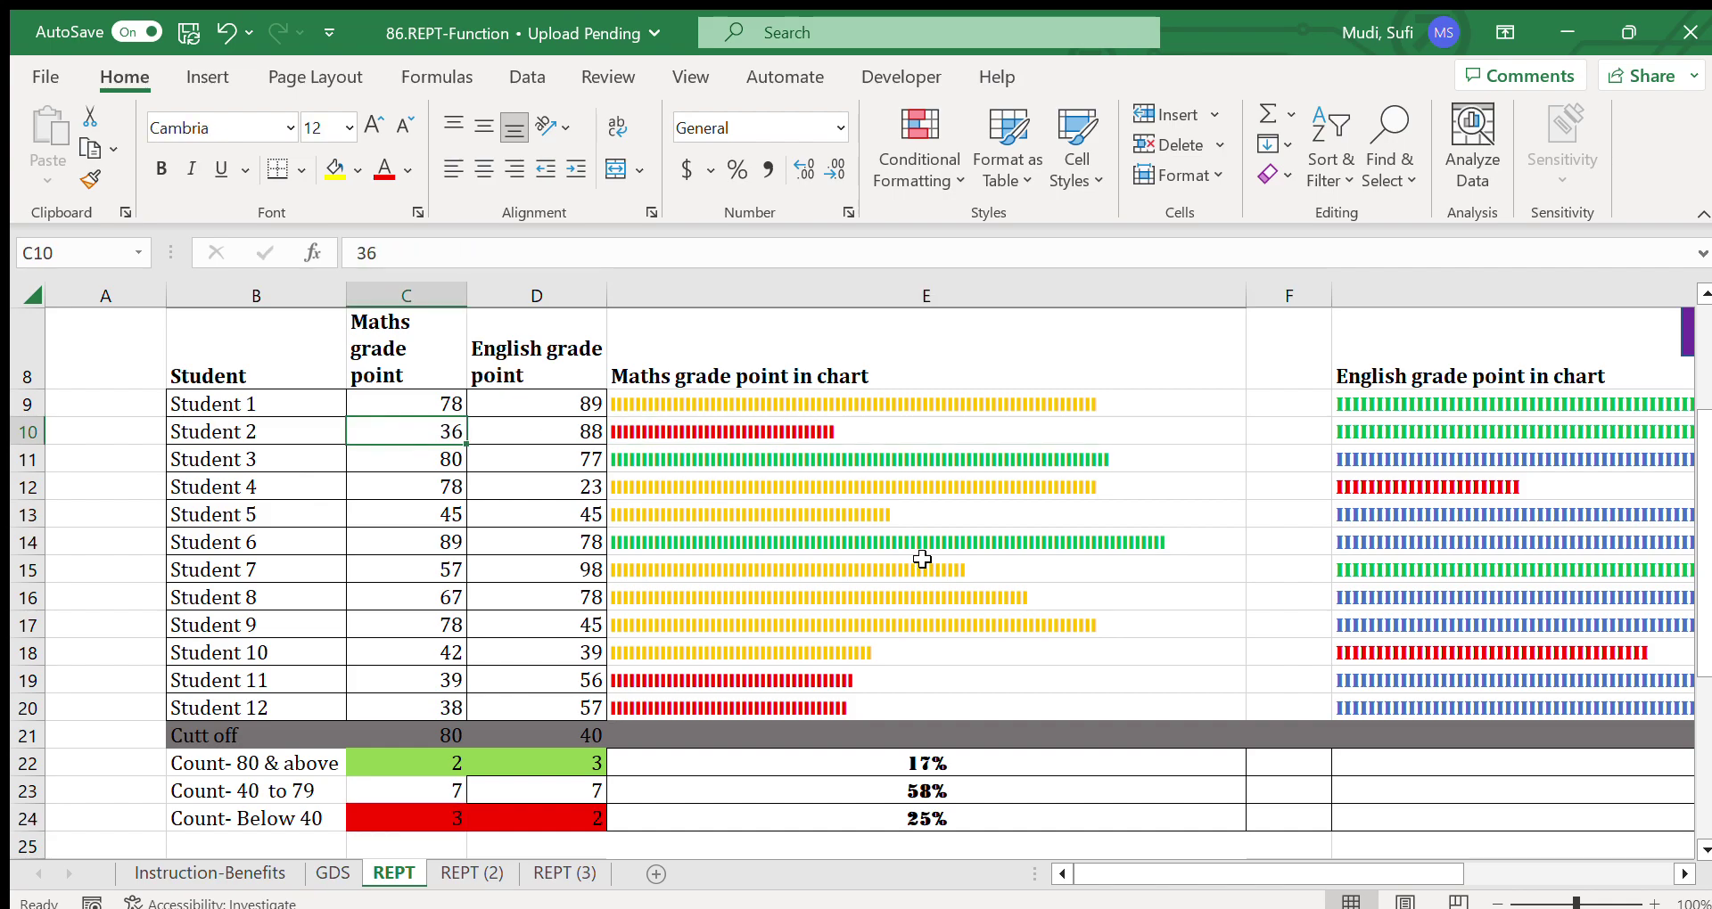
pyautogui.click(673, 682)
pyautogui.click(386, 682)
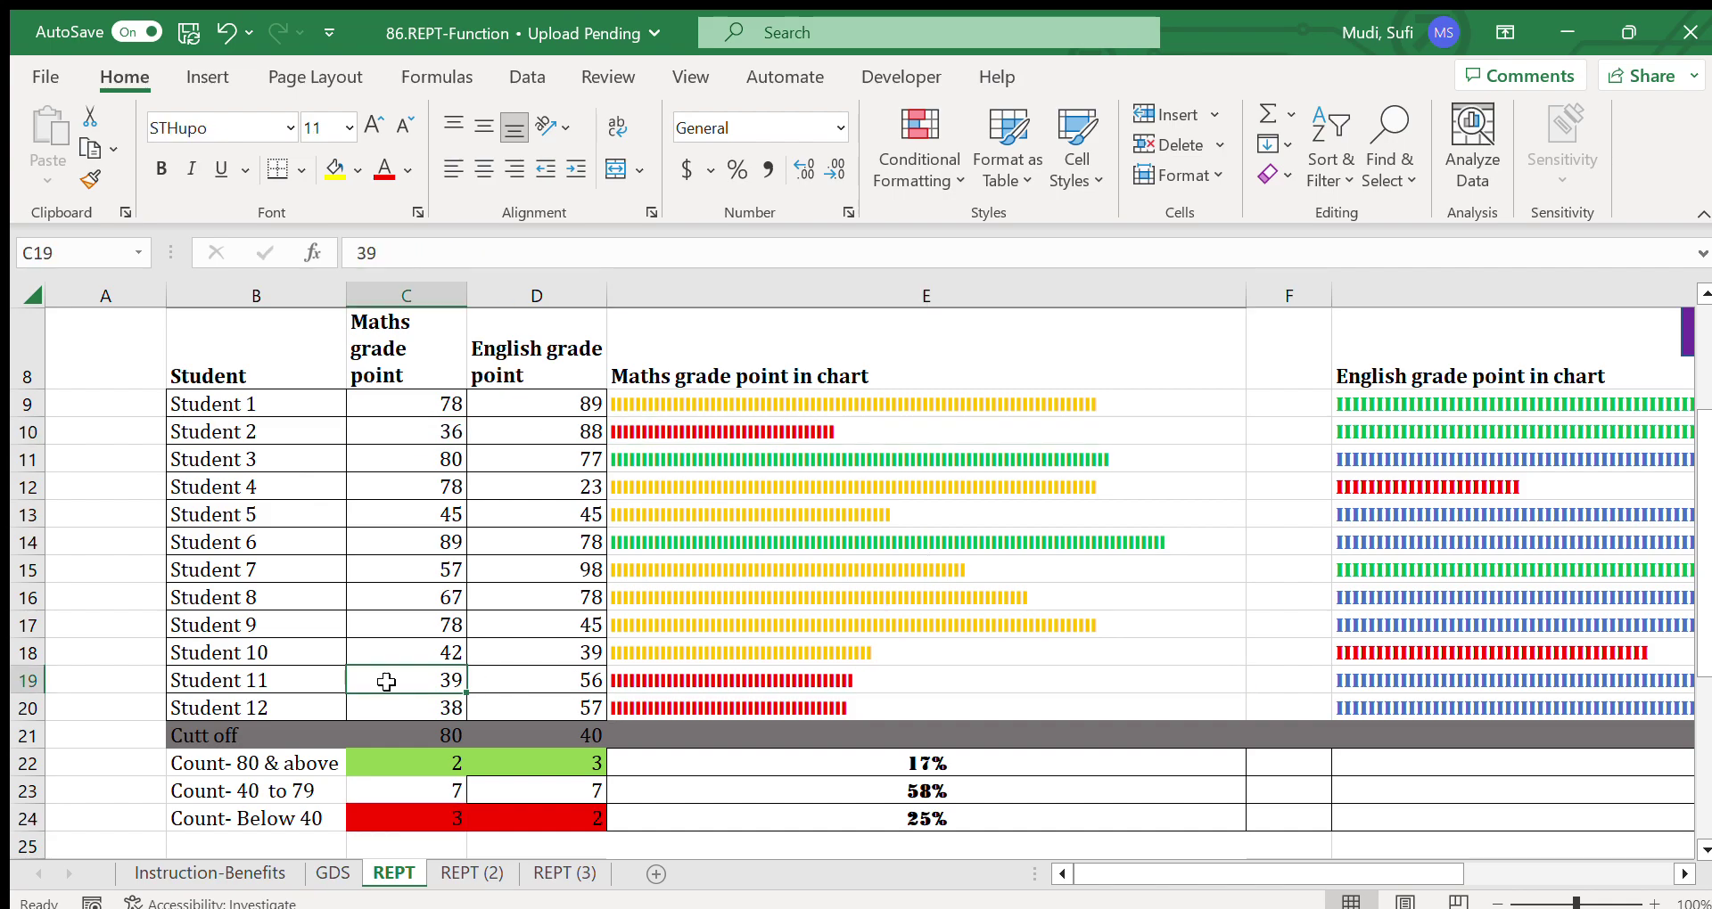
pyautogui.click(401, 709)
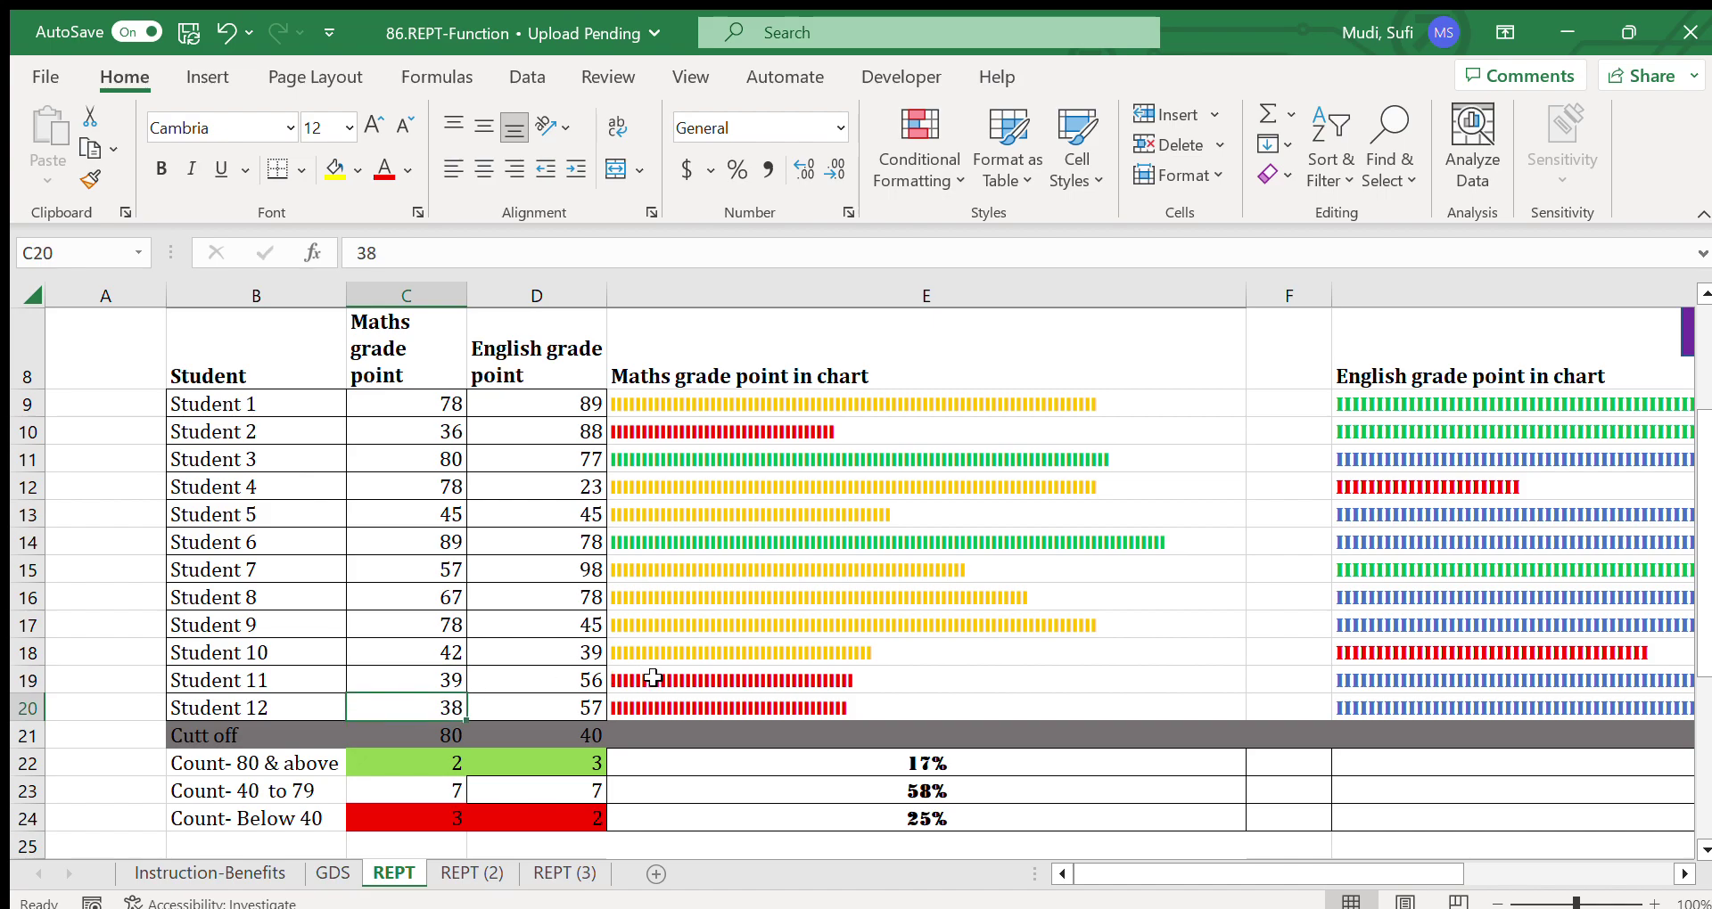
pyautogui.moveTo(651, 679); pyautogui.dragTo(651, 706)
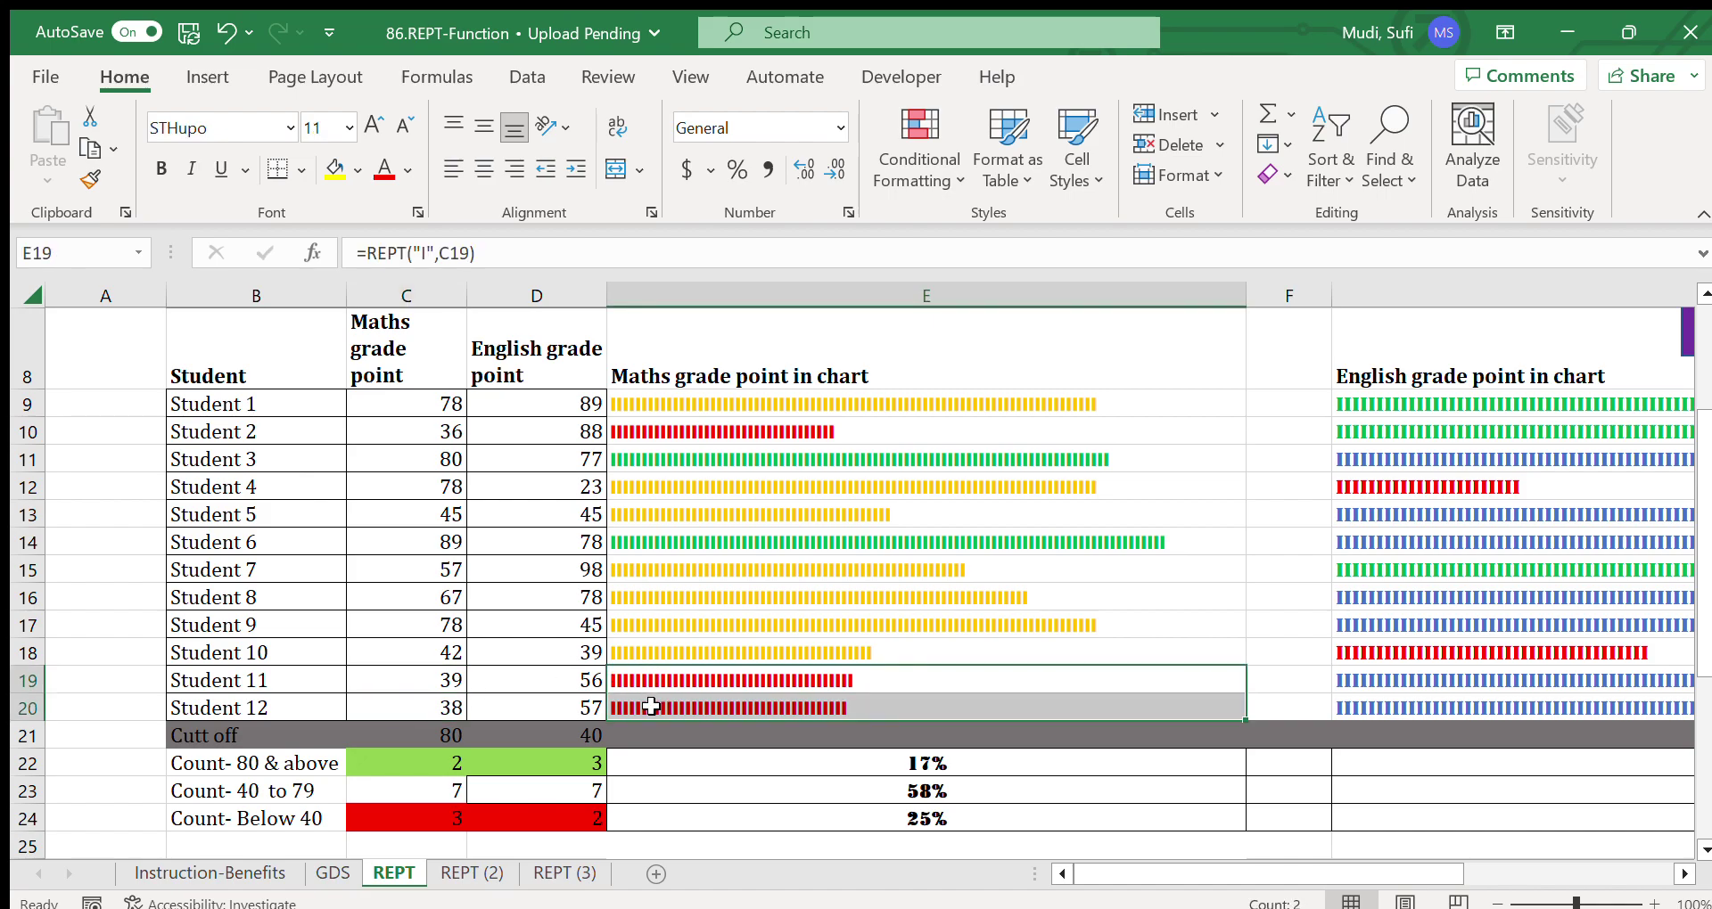
pyautogui.click(668, 437)
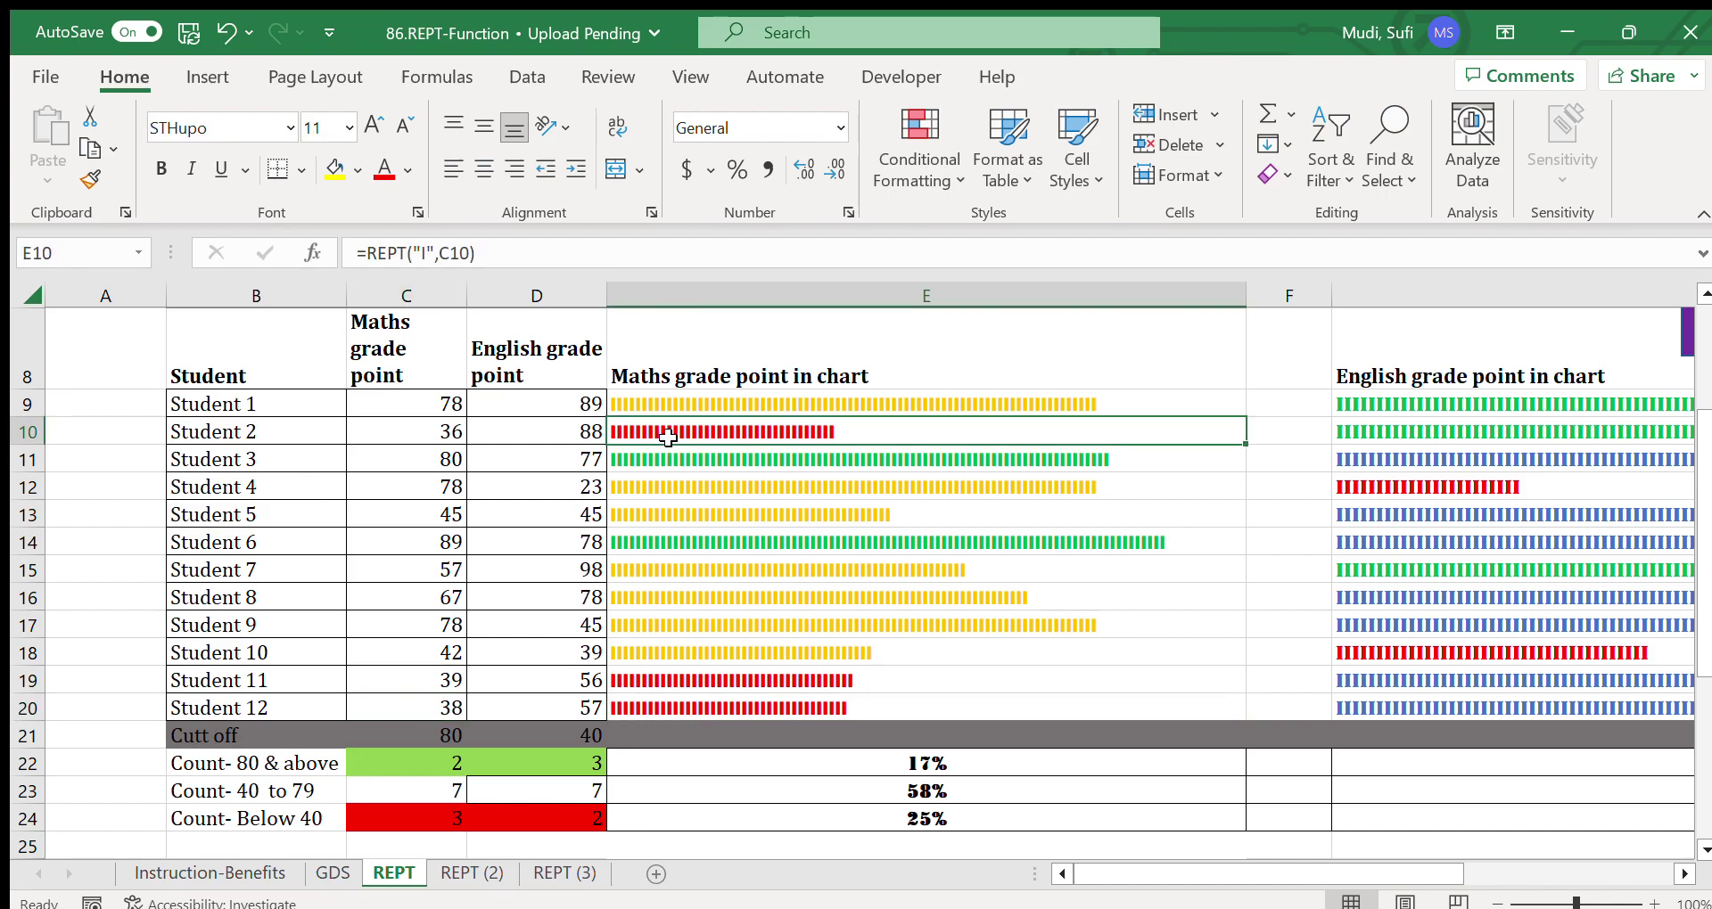
pyautogui.click(551, 377)
pyautogui.click(540, 830)
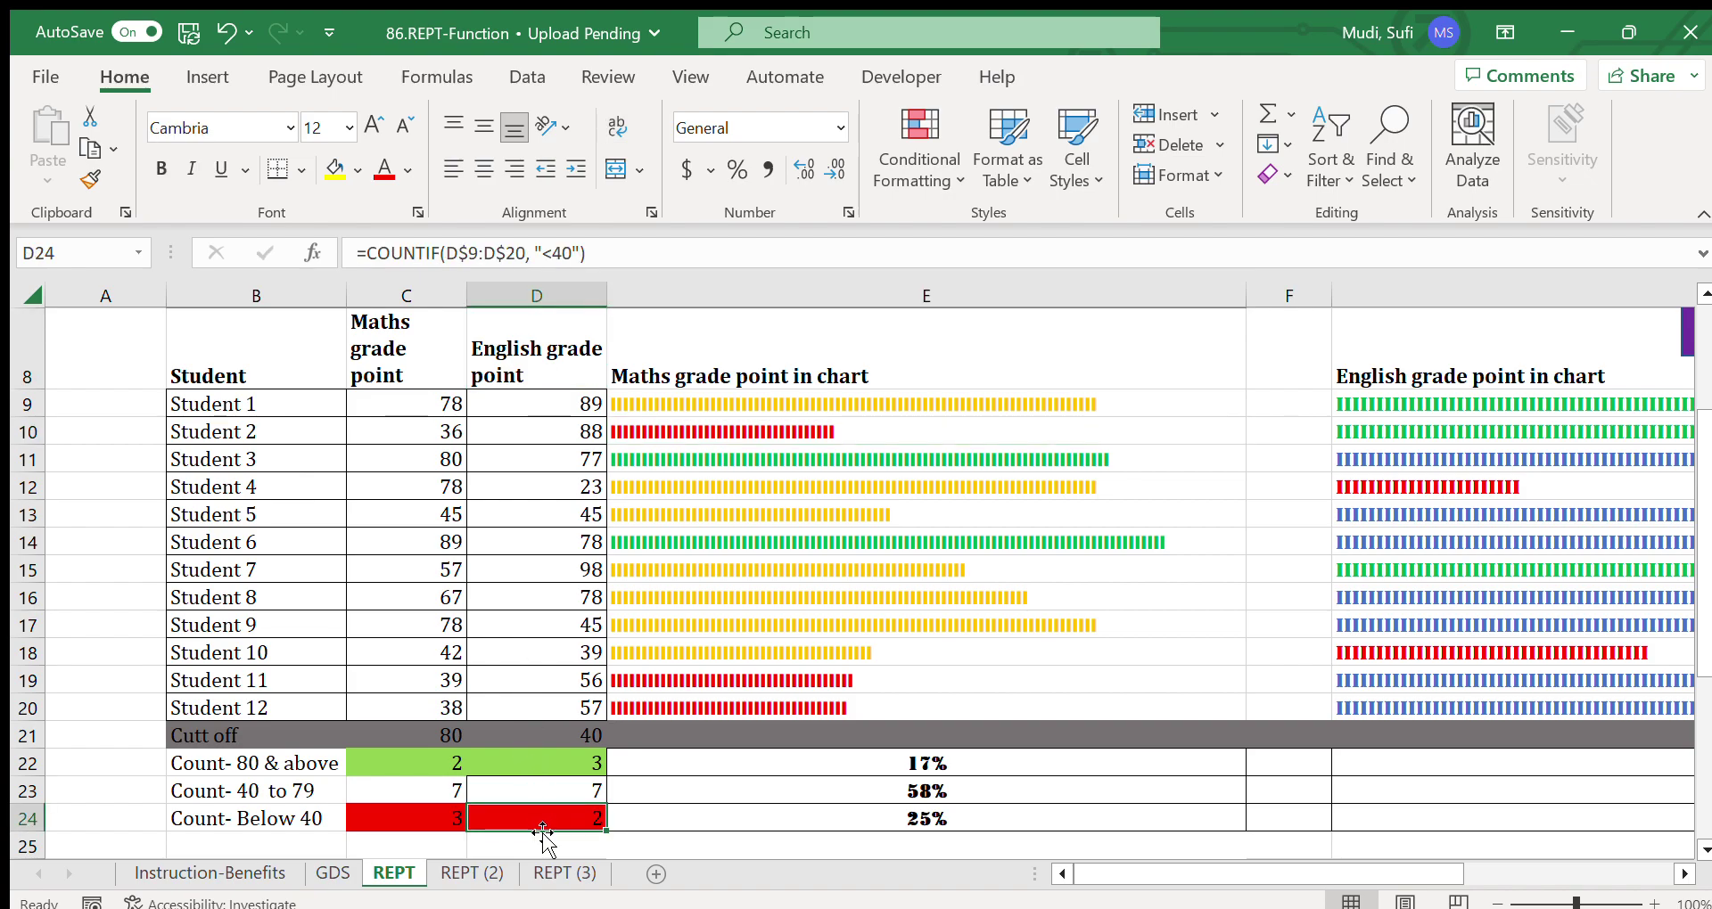
pyautogui.click(1382, 484)
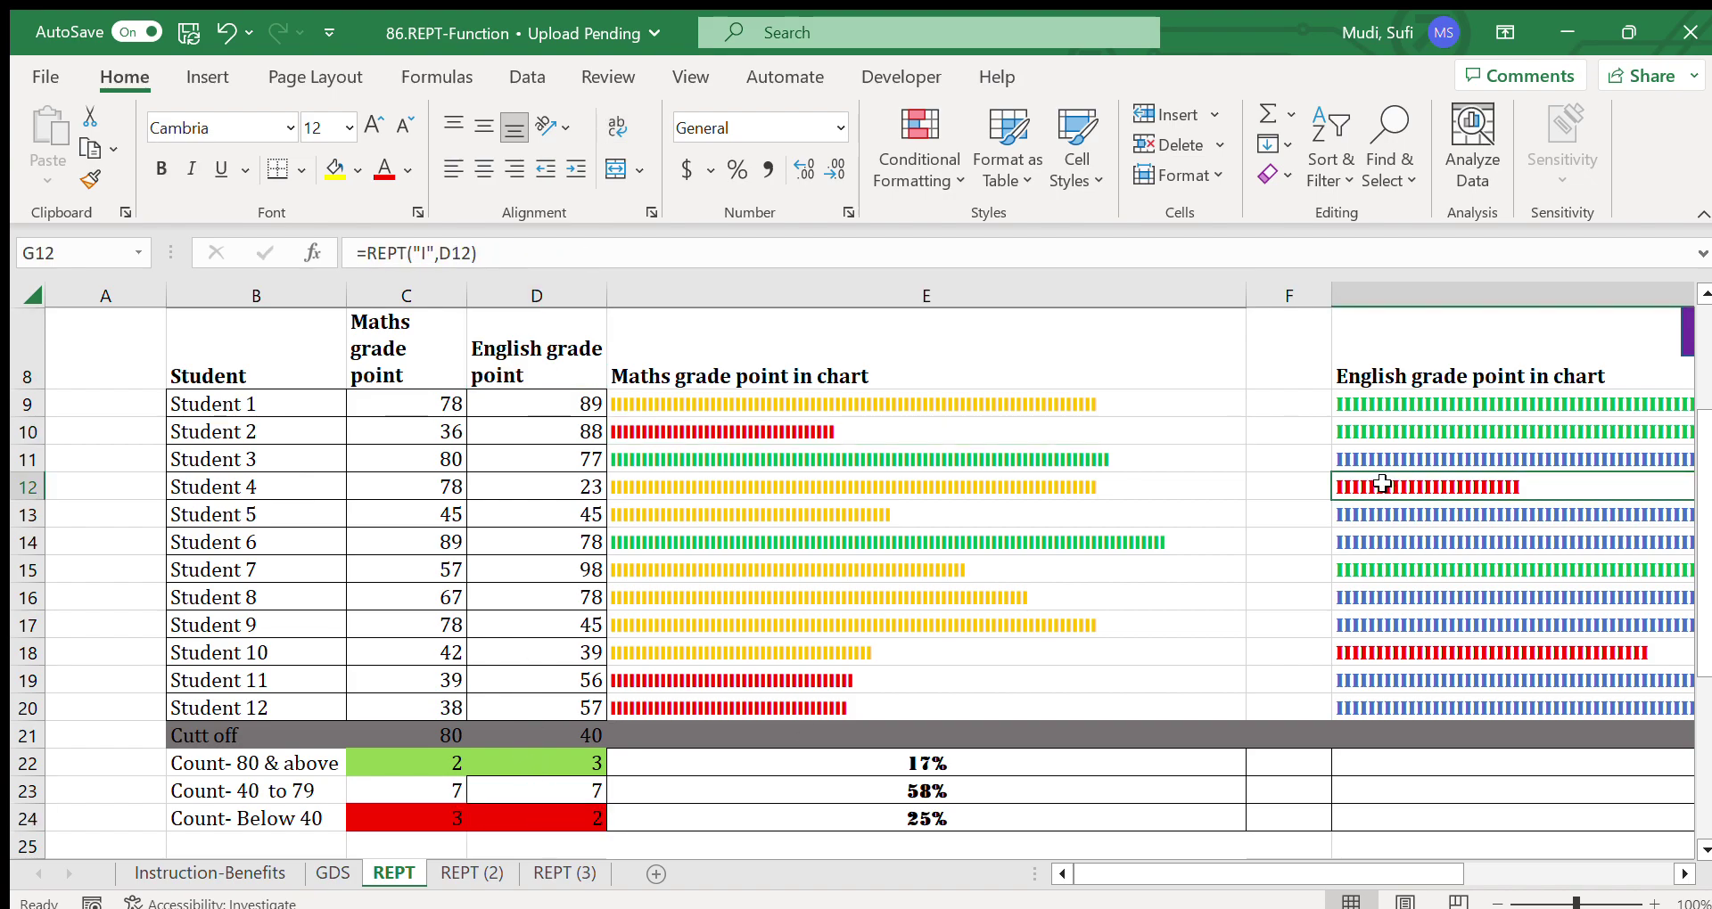
pyautogui.click(1406, 649)
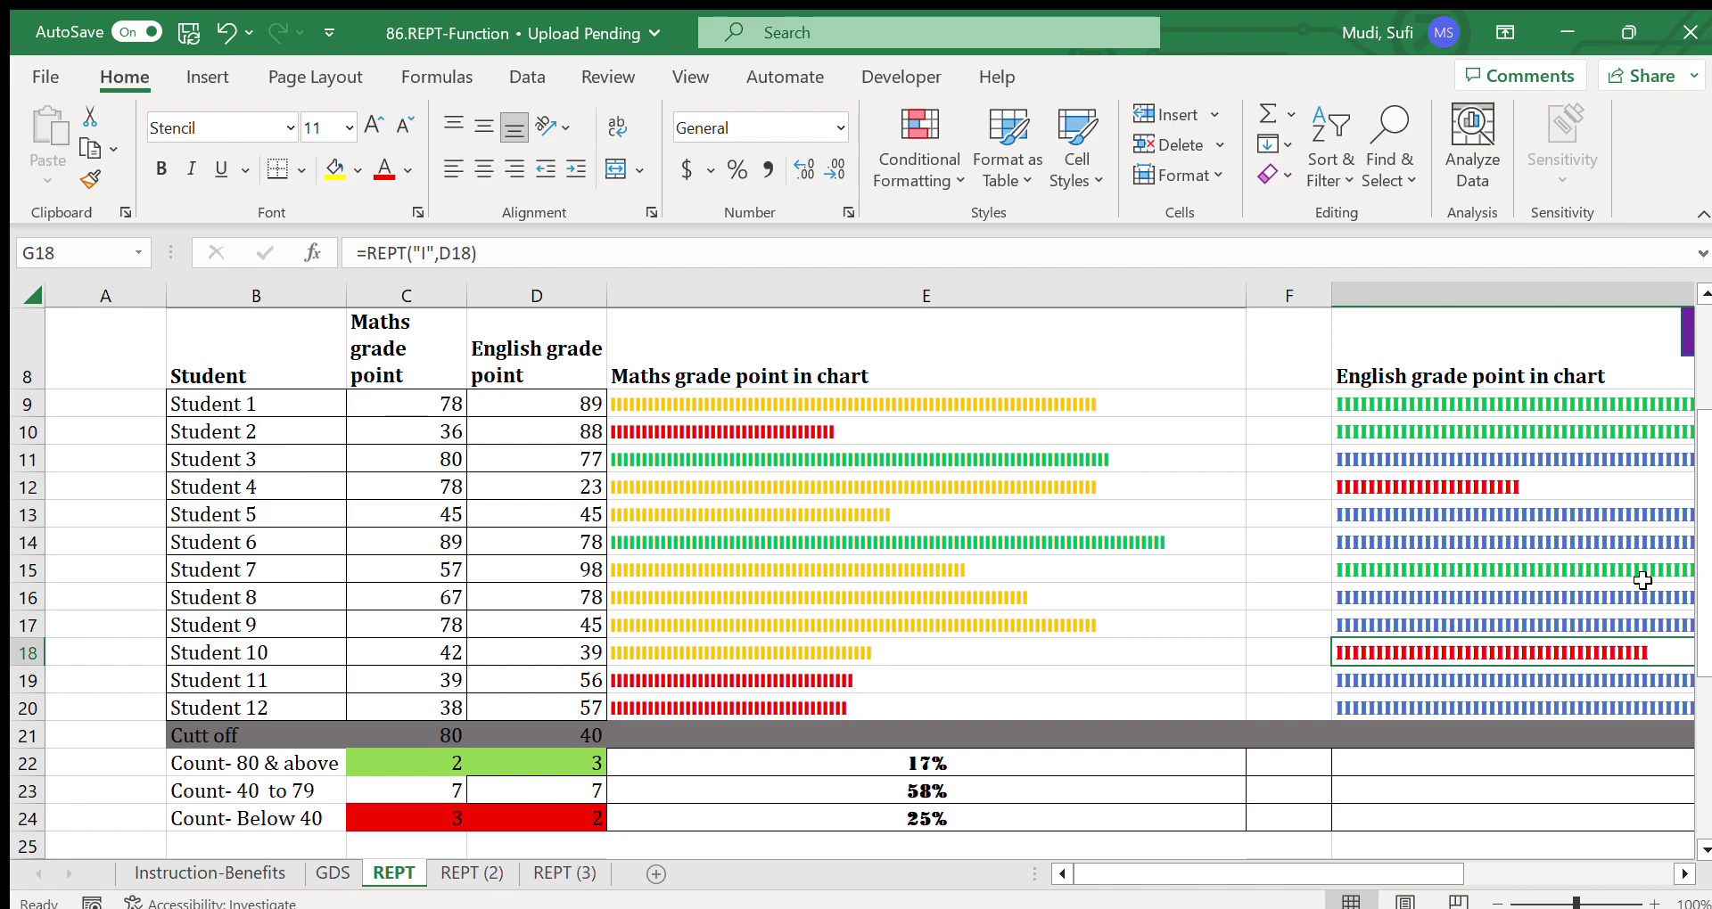
pyautogui.moveTo(1703, 526); pyautogui.dragTo(1703, 581)
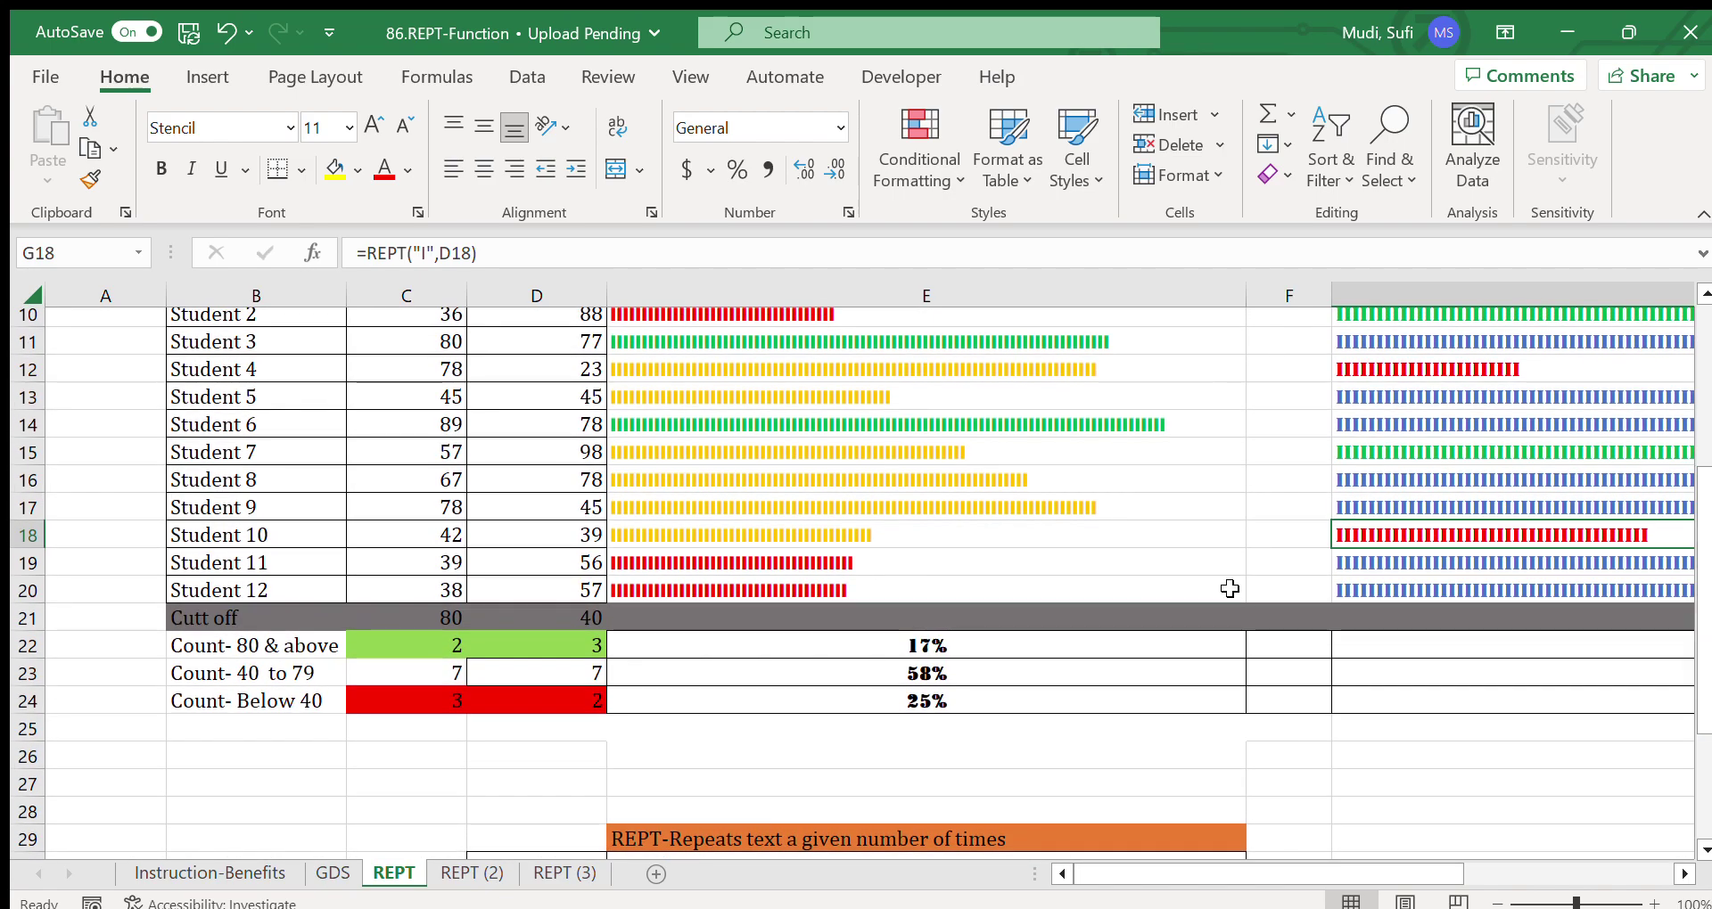
pyautogui.click(894, 642)
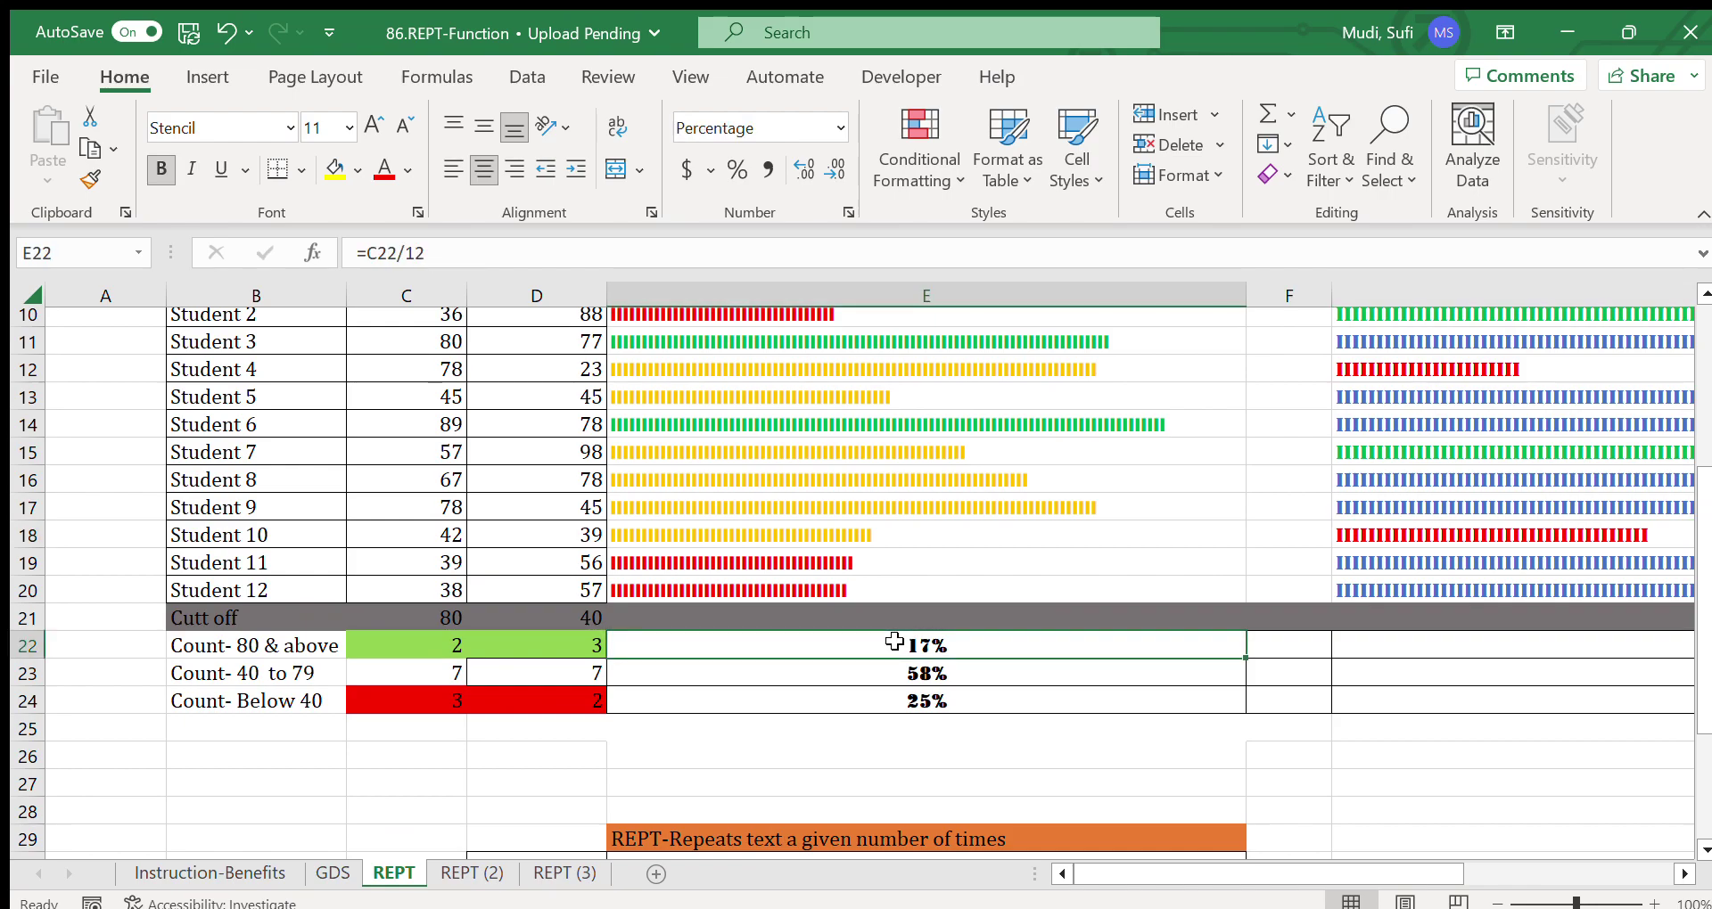
pyautogui.click(260, 646)
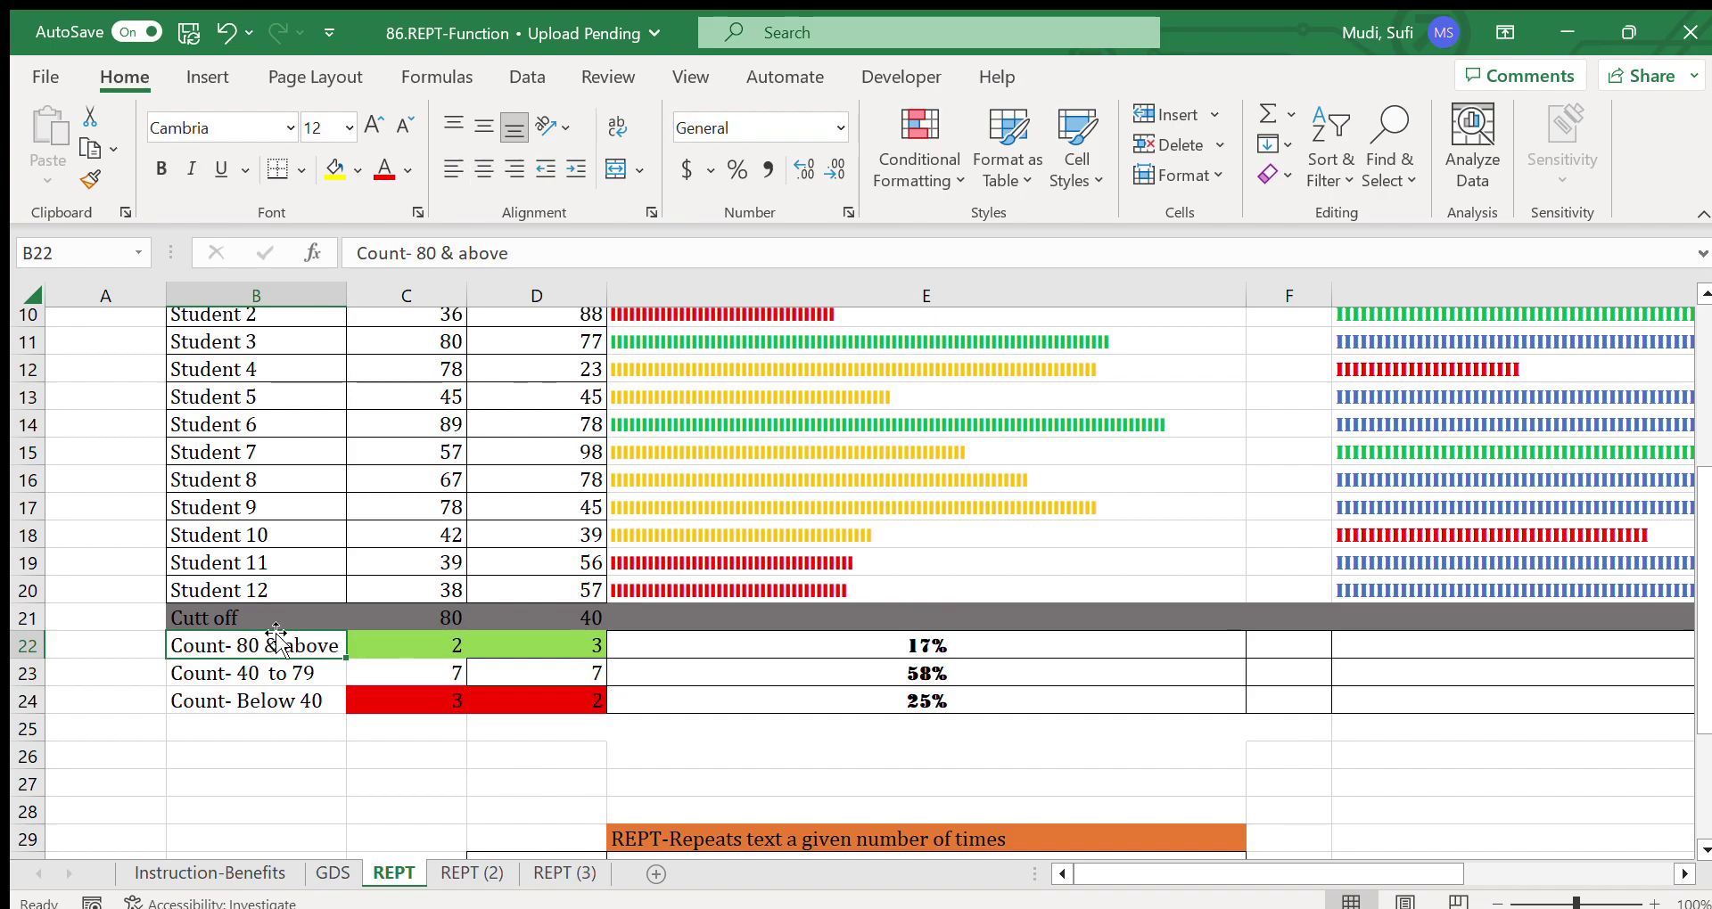
pyautogui.click(838, 672)
pyautogui.moveTo(927, 646); pyautogui.dragTo(936, 671)
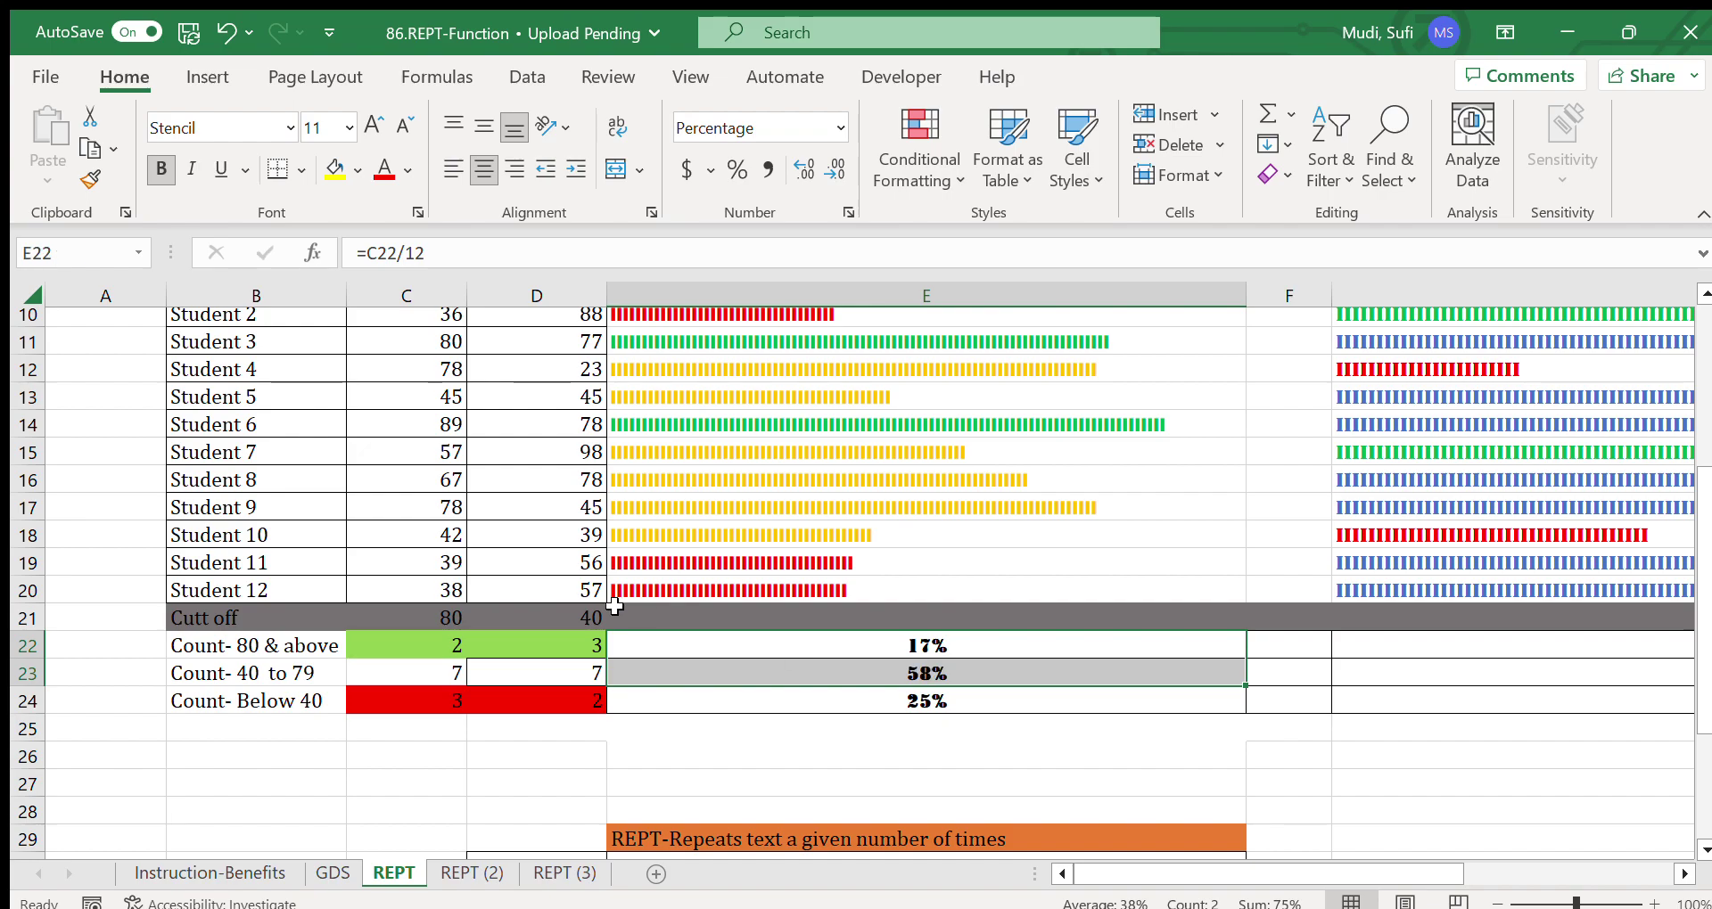
pyautogui.click(573, 613)
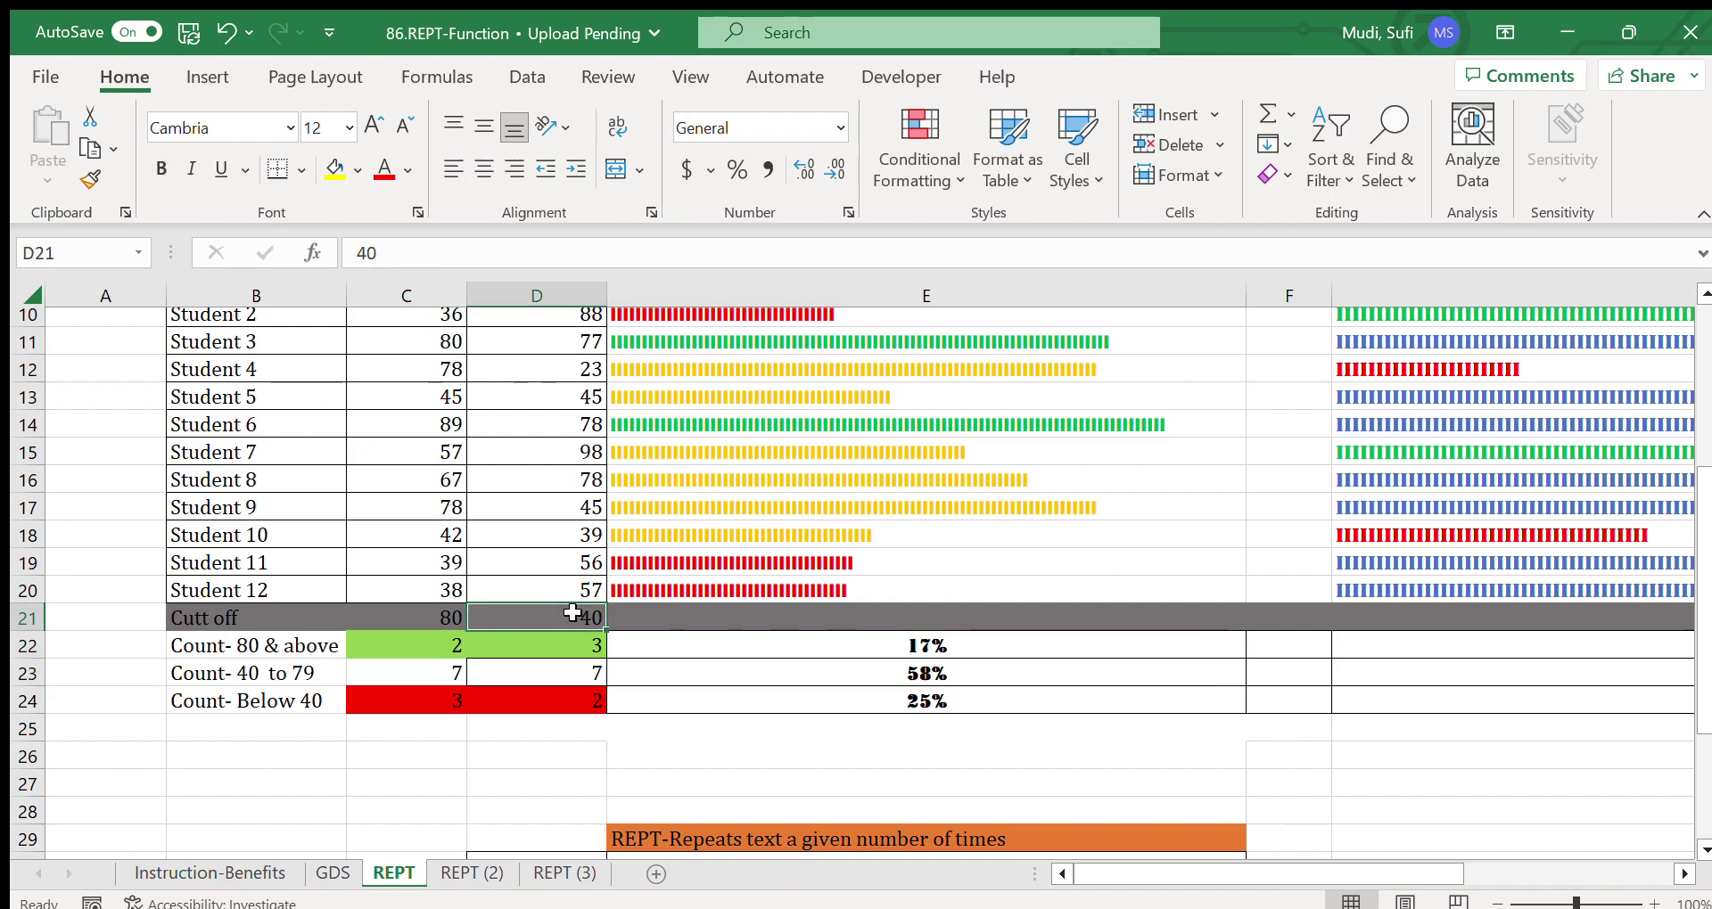
pyautogui.click(895, 649)
pyautogui.moveTo(894, 649); pyautogui.dragTo(891, 662)
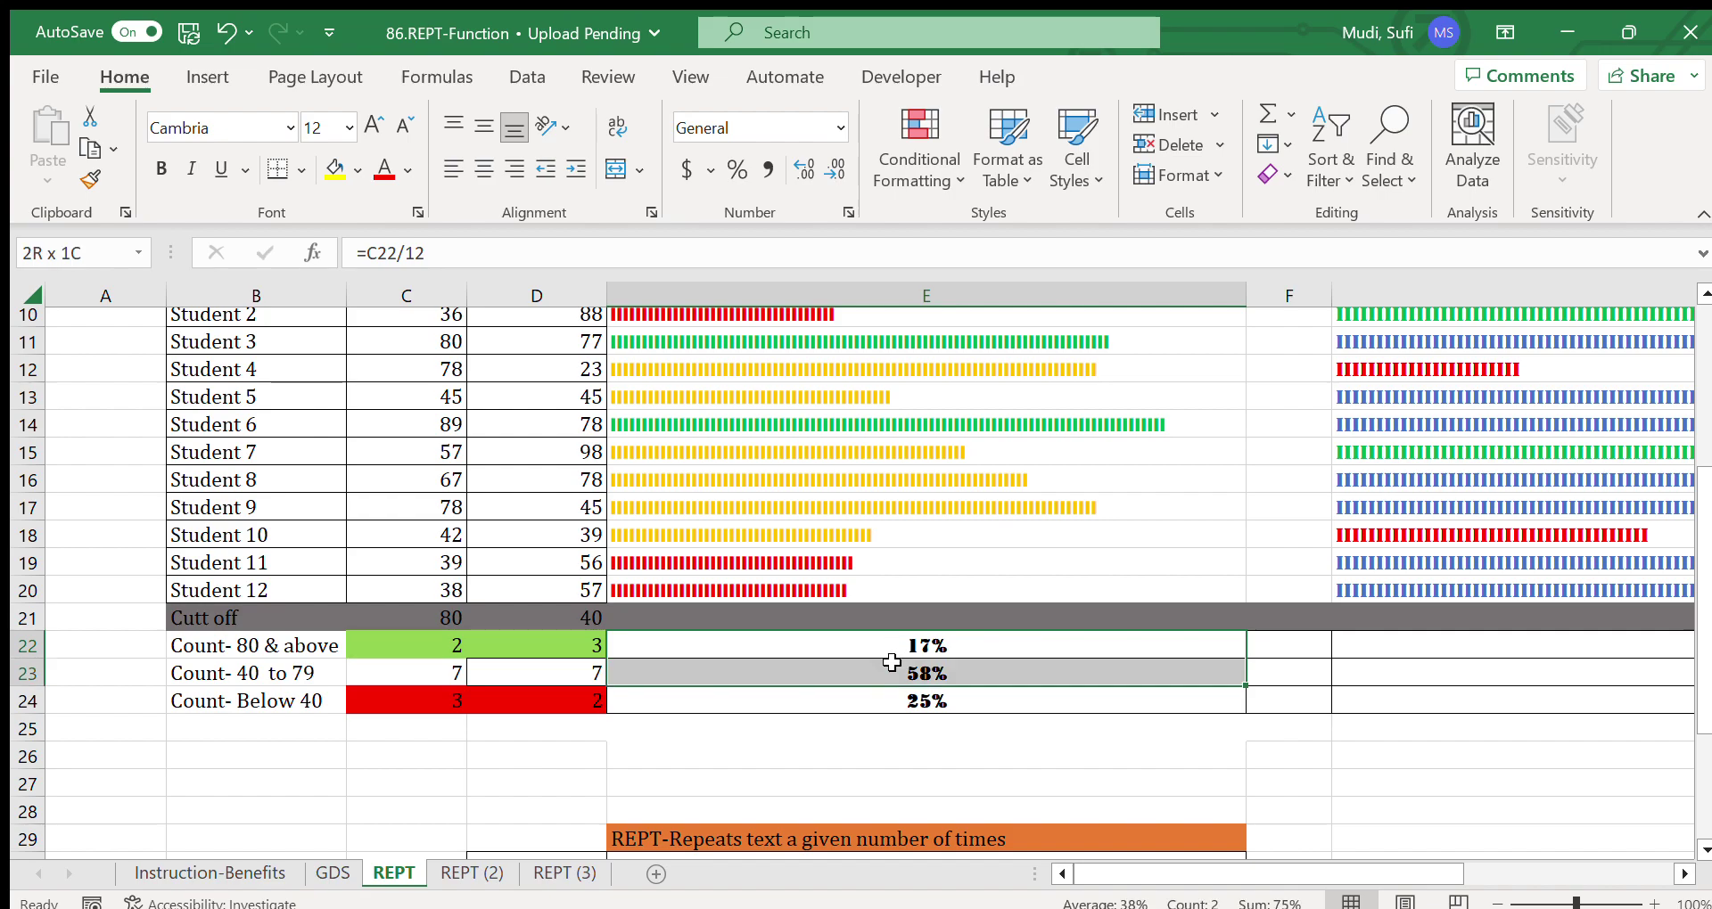
pyautogui.moveTo(891, 662); pyautogui.dragTo(907, 699)
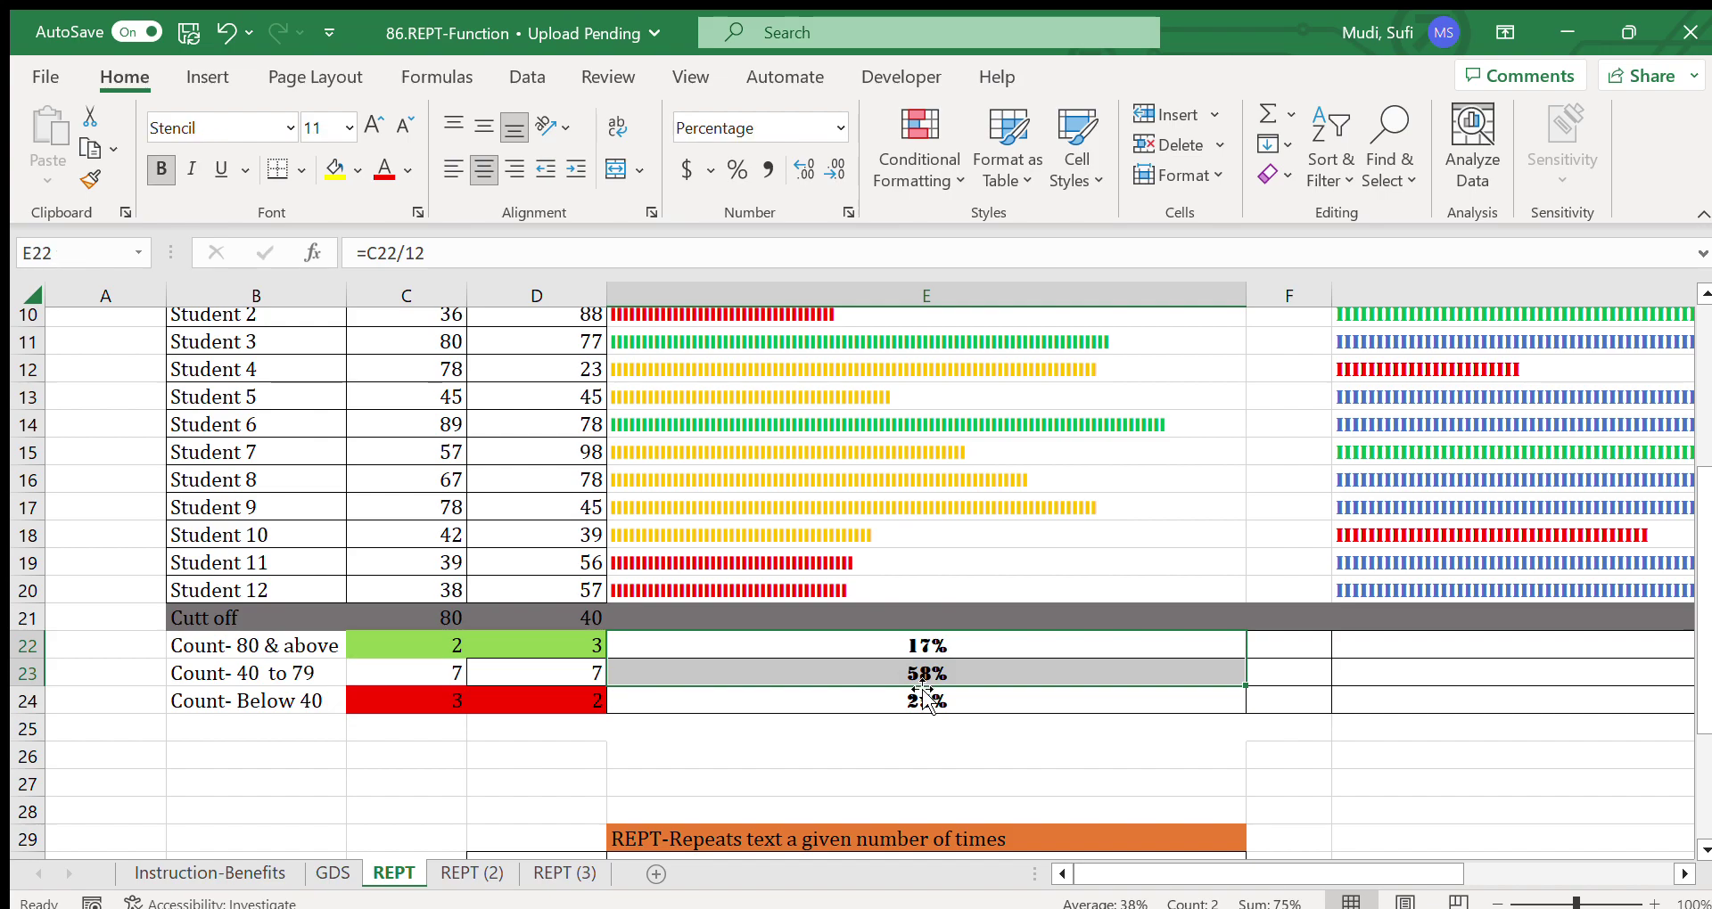
pyautogui.click(907, 700)
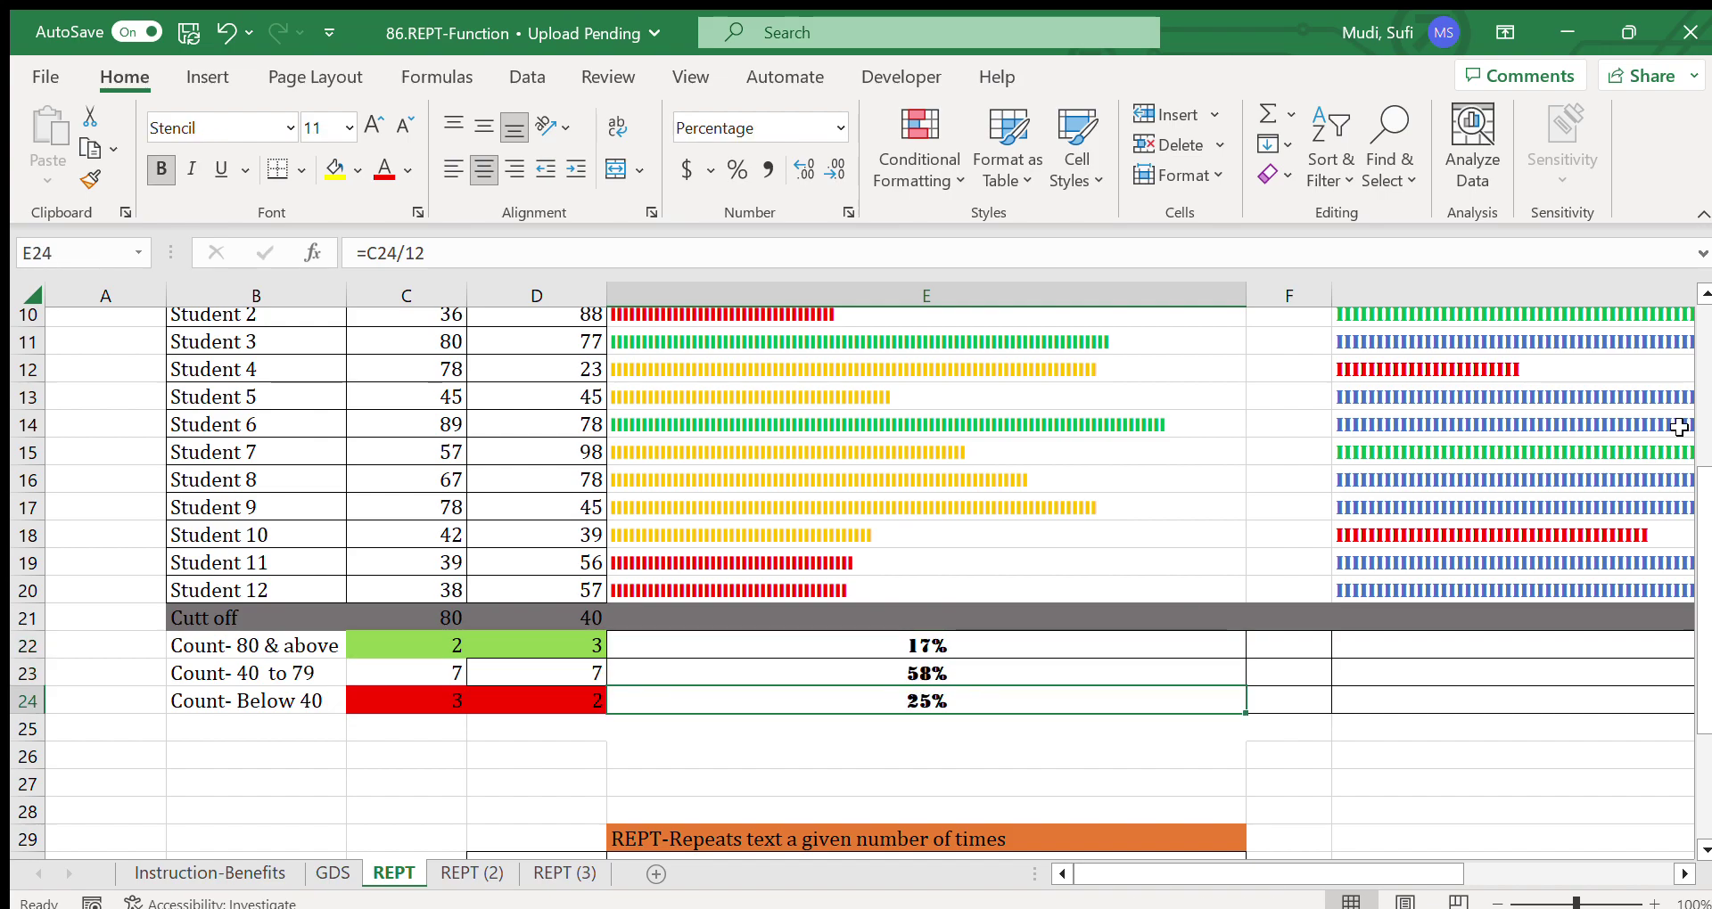
pyautogui.scroll(3, 1705, 564)
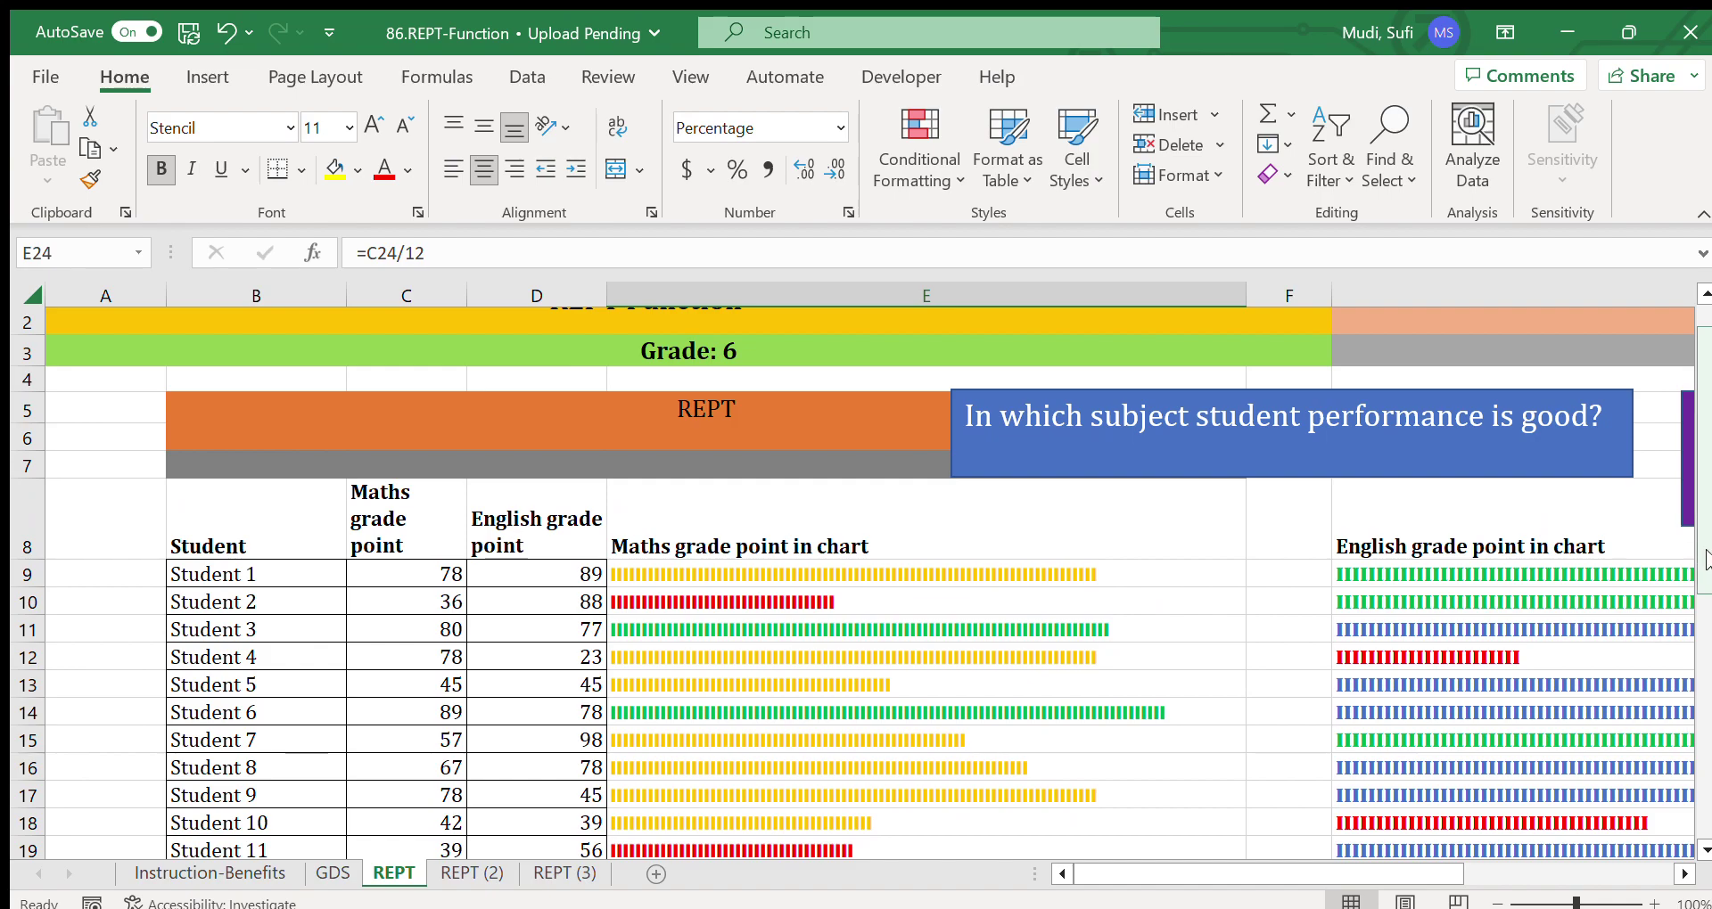
# Step: Release the G22:G23 selection and scroll the REPT sheet back up to rows 1–17
pyautogui.scroll(-5, 1658, 758)
pyautogui.scroll(-1, 1674, 769)
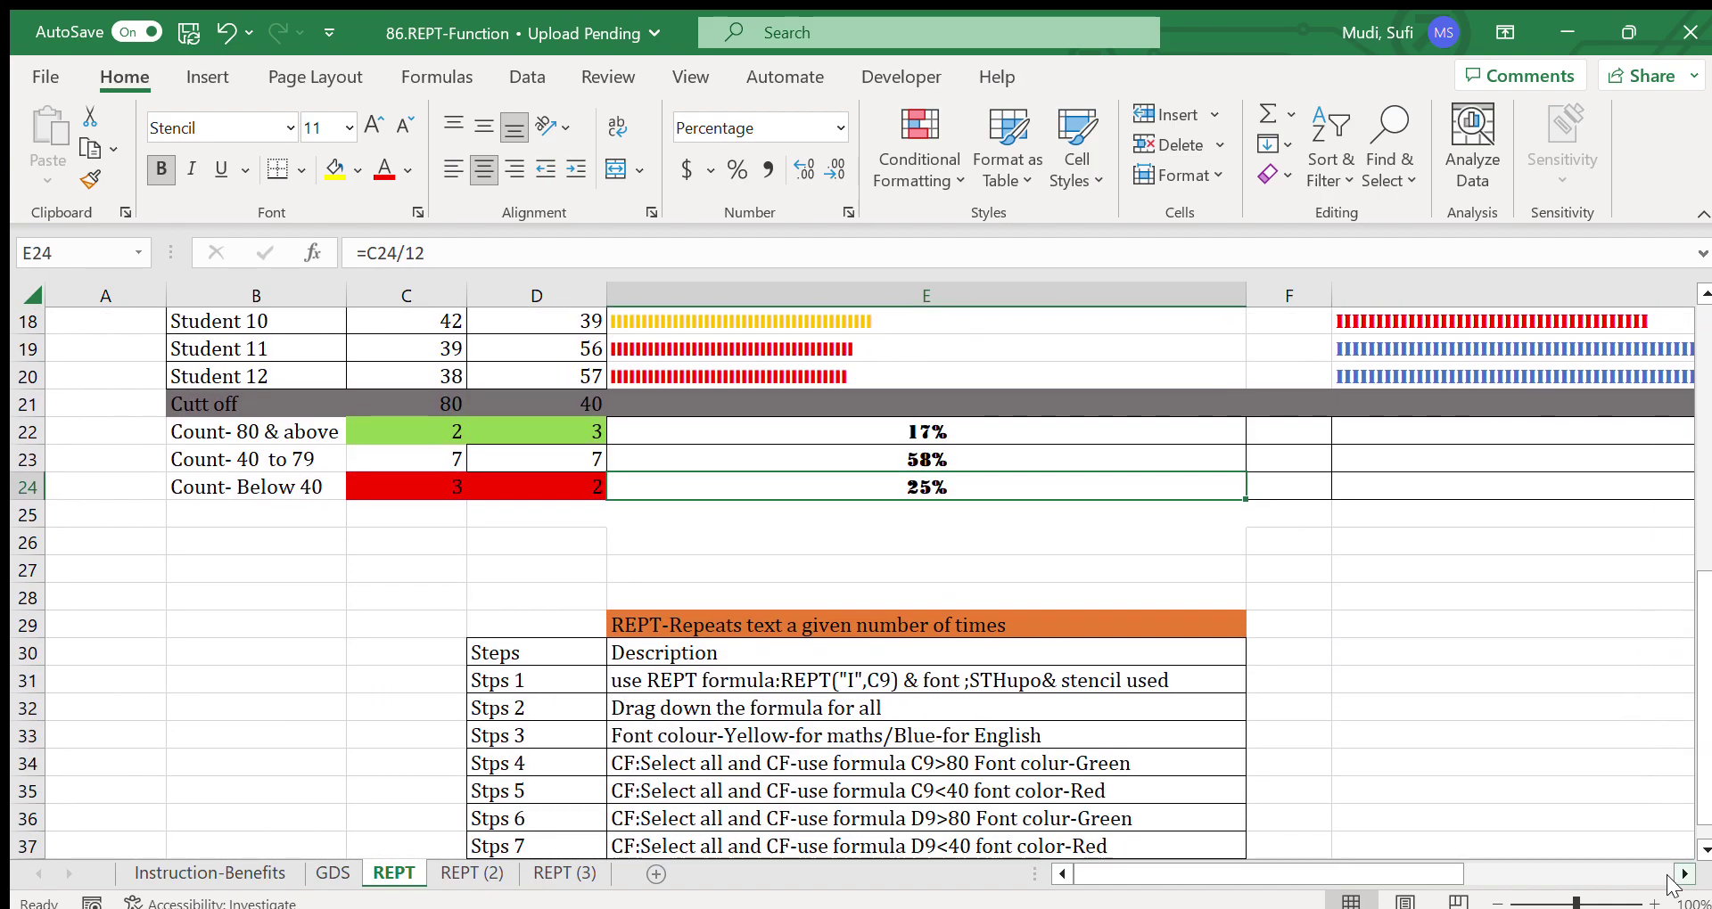
pyautogui.click(1683, 873)
pyautogui.click(1681, 874)
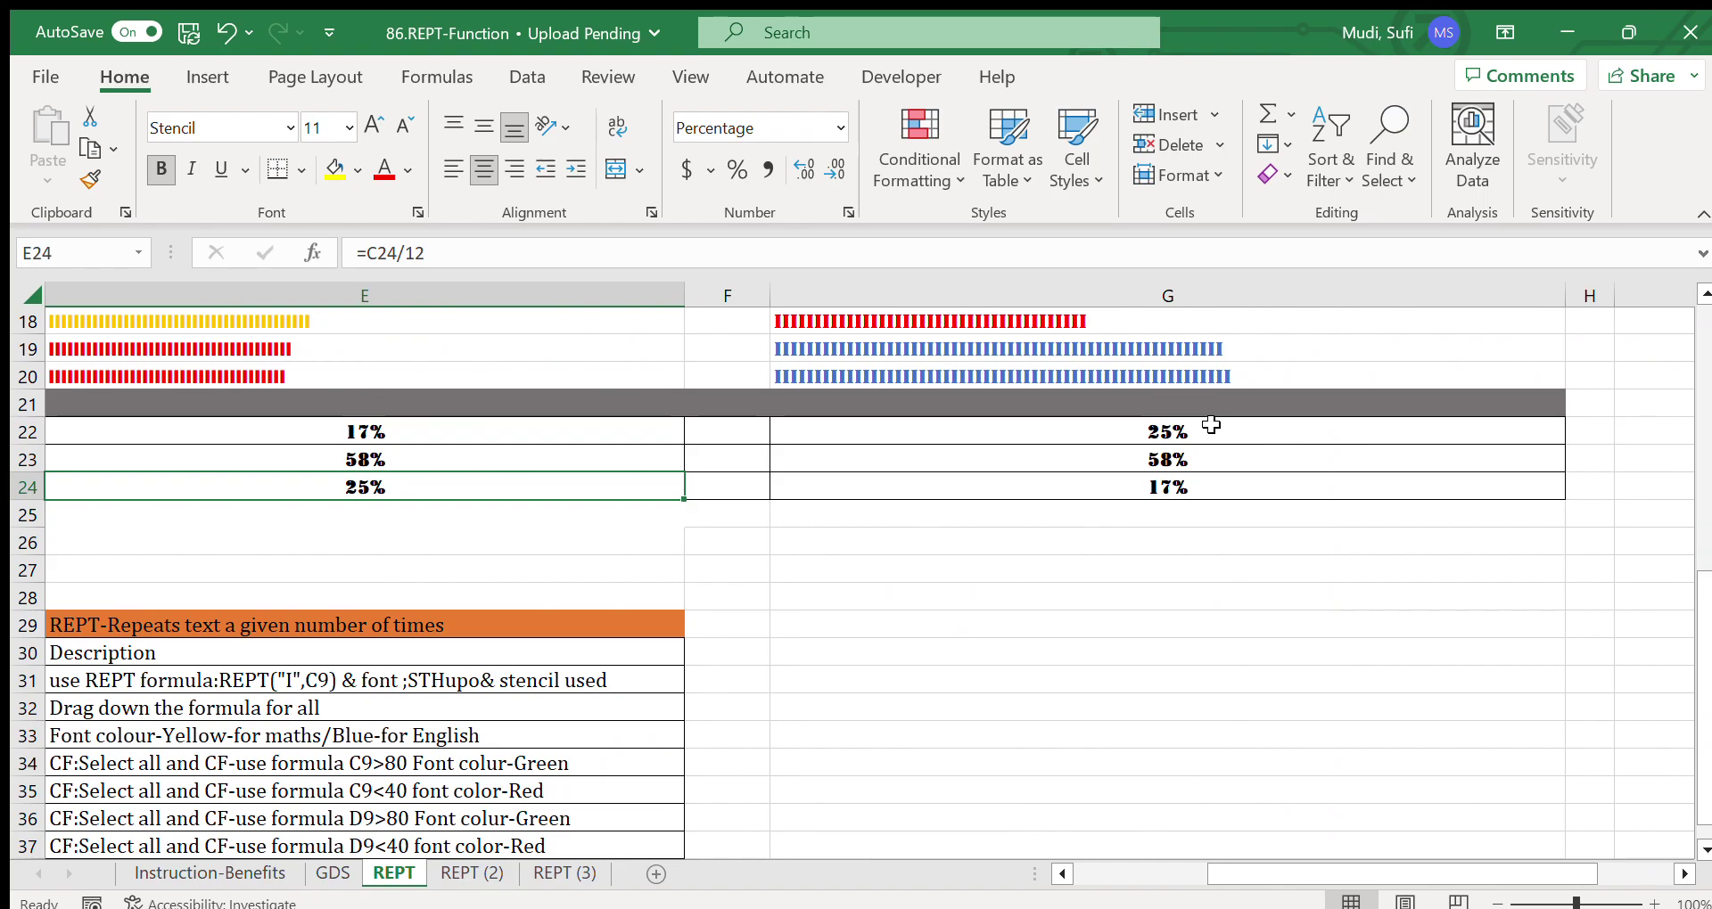
pyautogui.moveTo(1199, 429); pyautogui.dragTo(1189, 459)
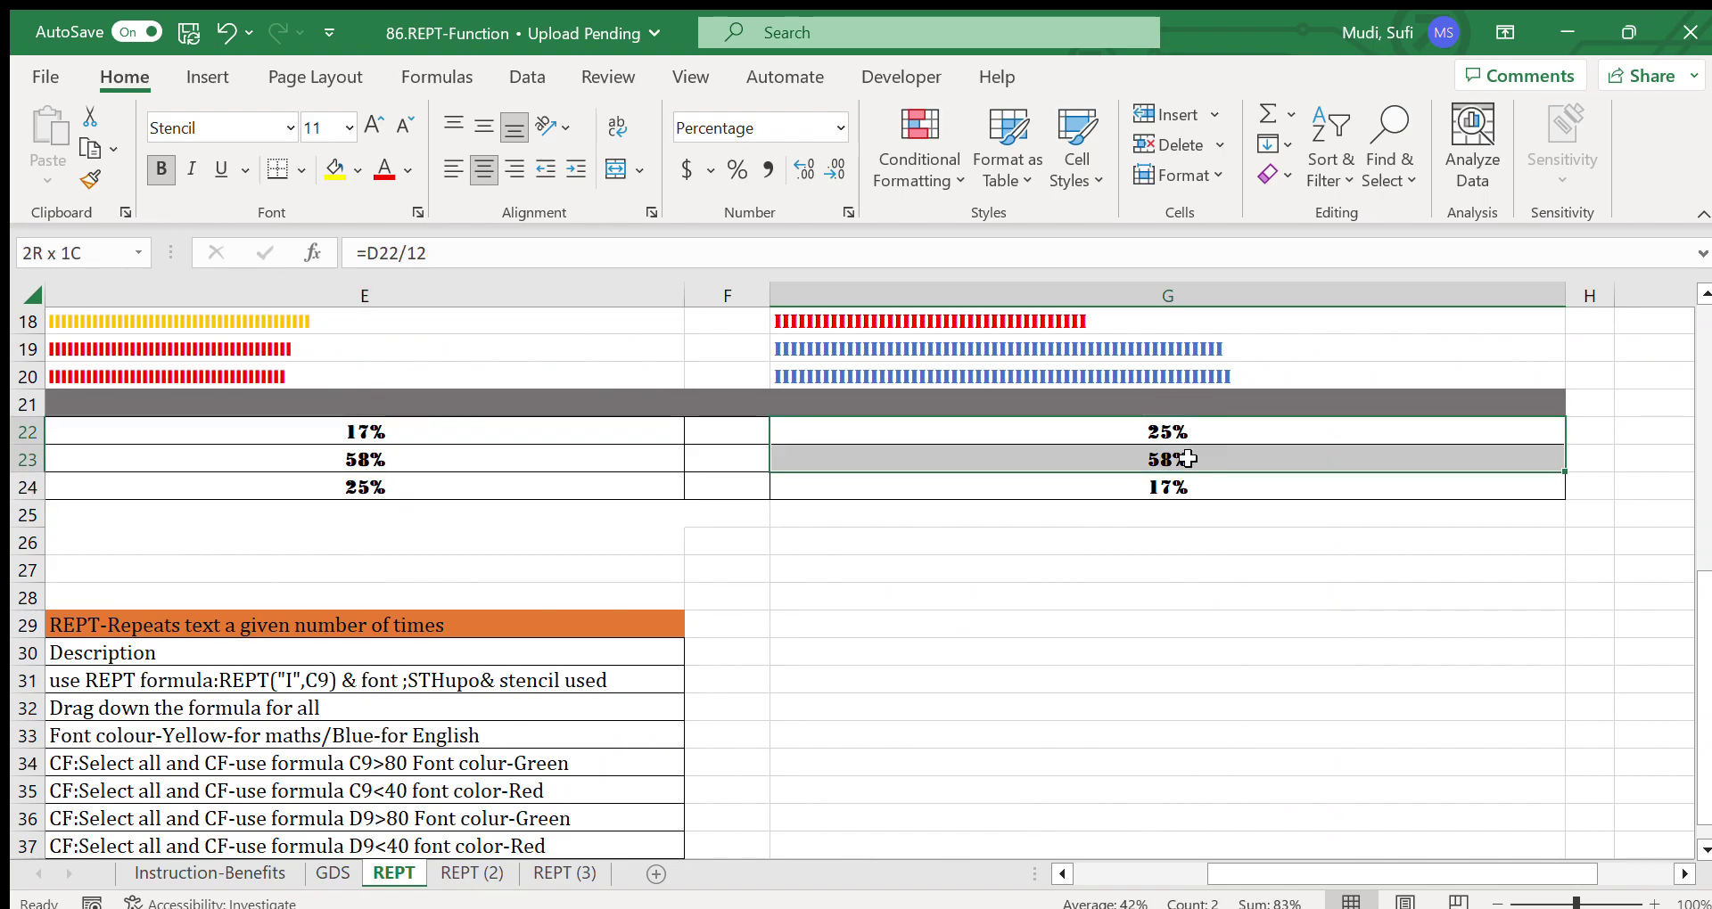
pyautogui.moveTo(1702, 588); pyautogui.dragTo(1702, 321)
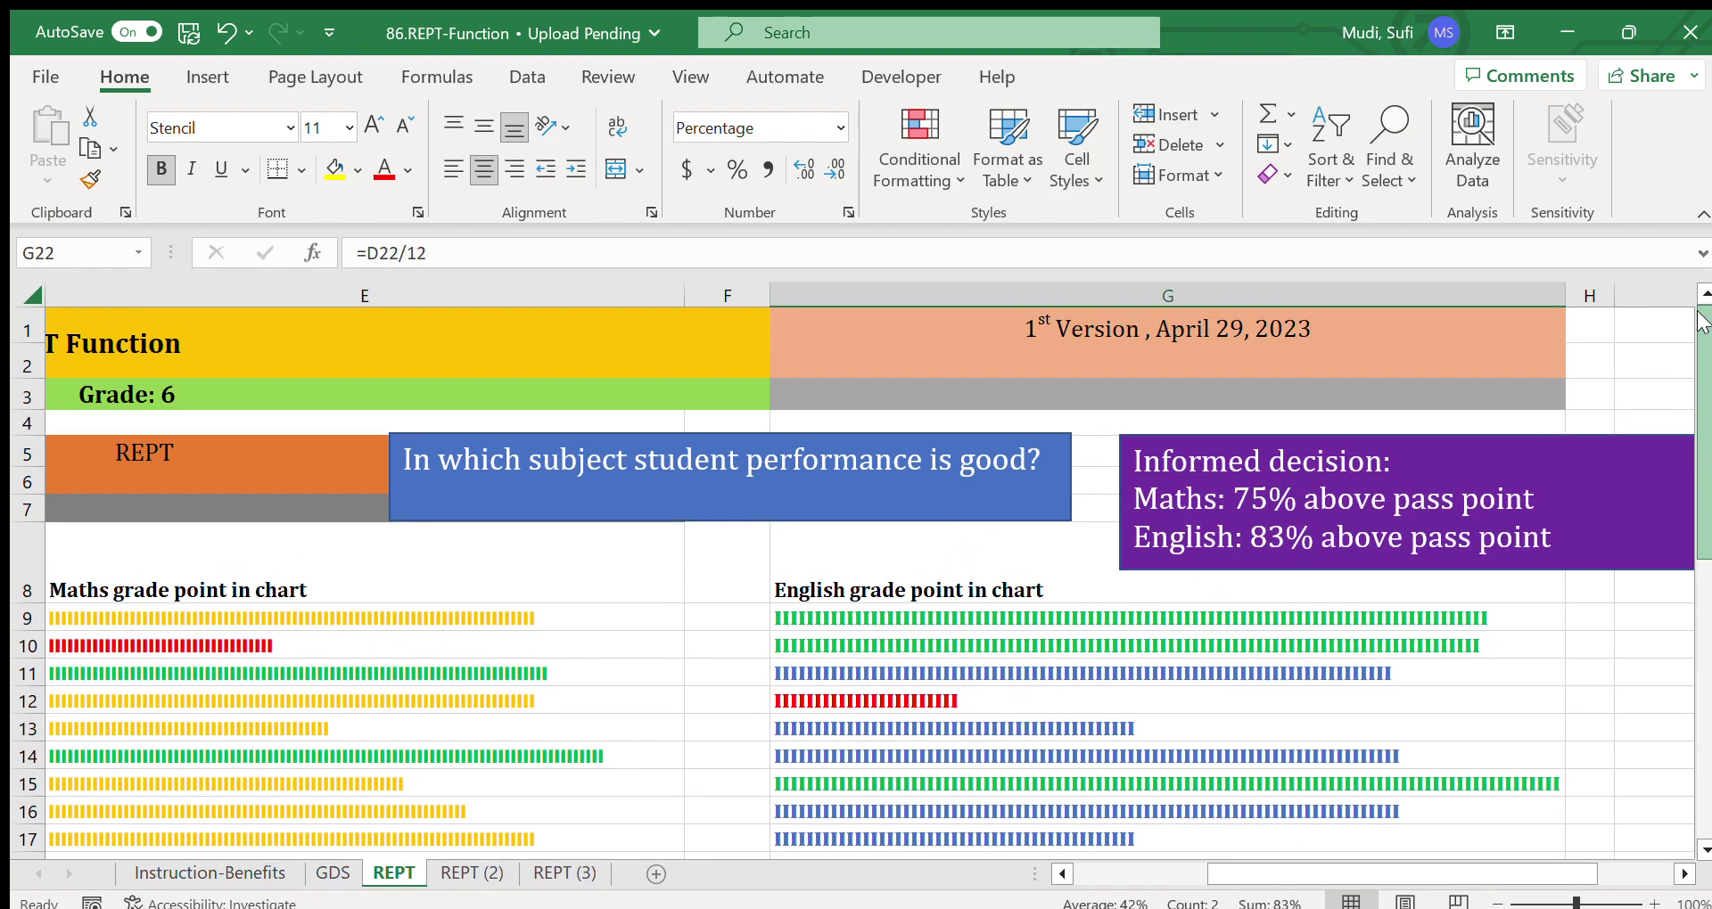
# Step: Point out the question box and Informed decision box, highlighting English's 83% above the pass point
pyautogui.click(724, 474)
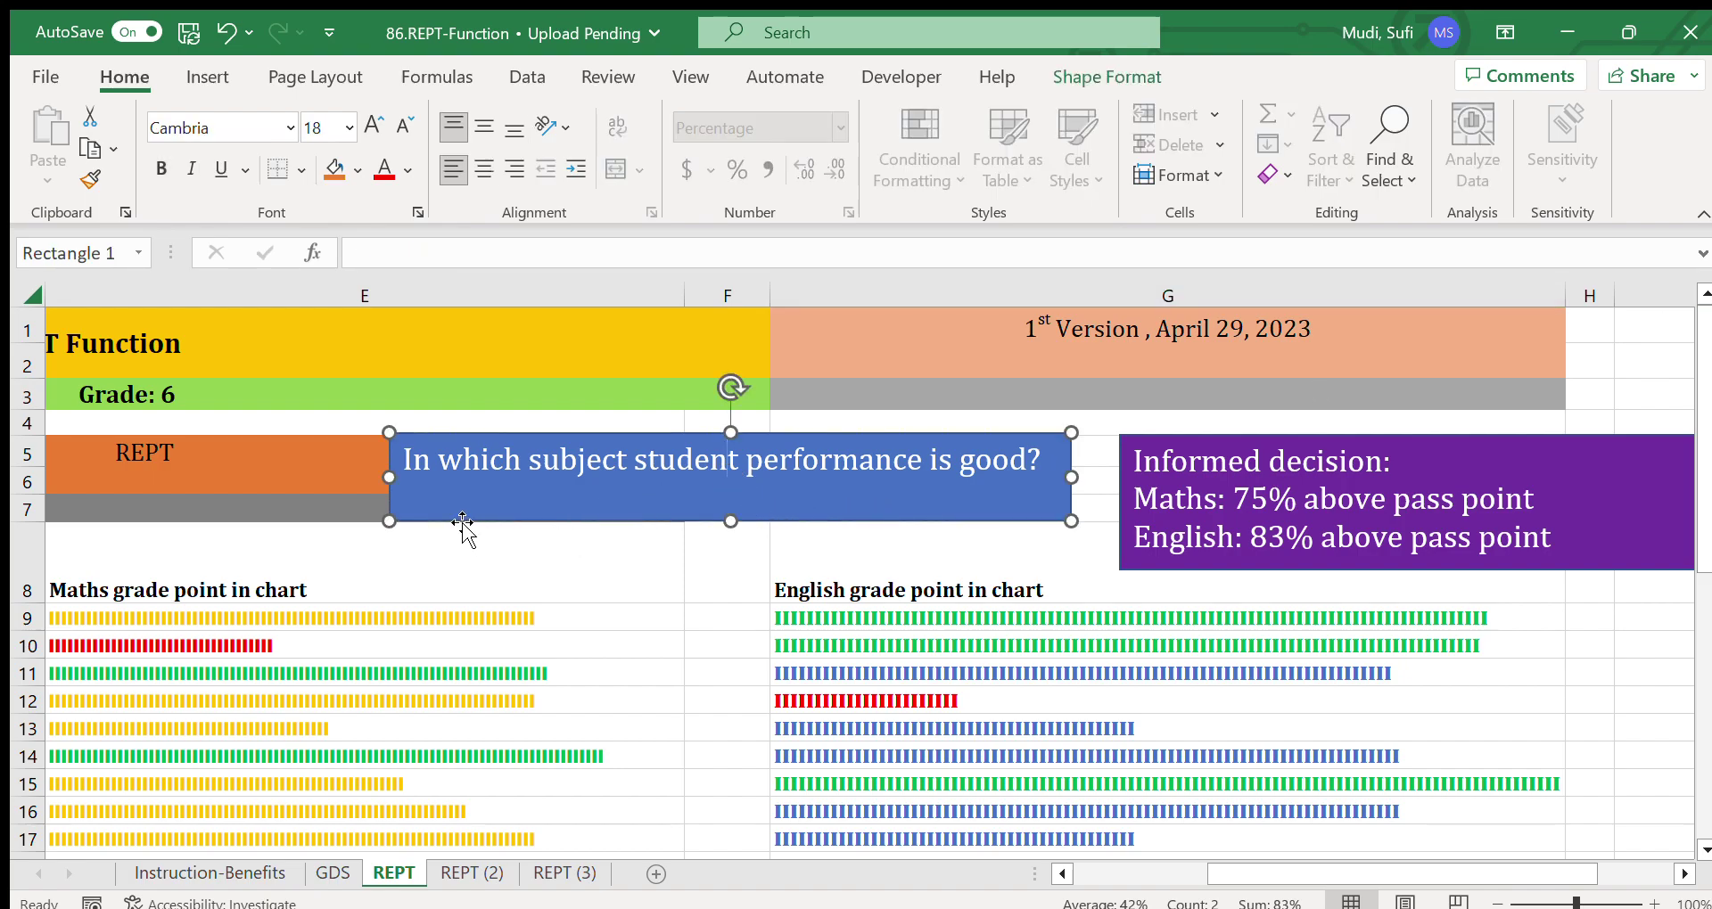
pyautogui.click(1291, 464)
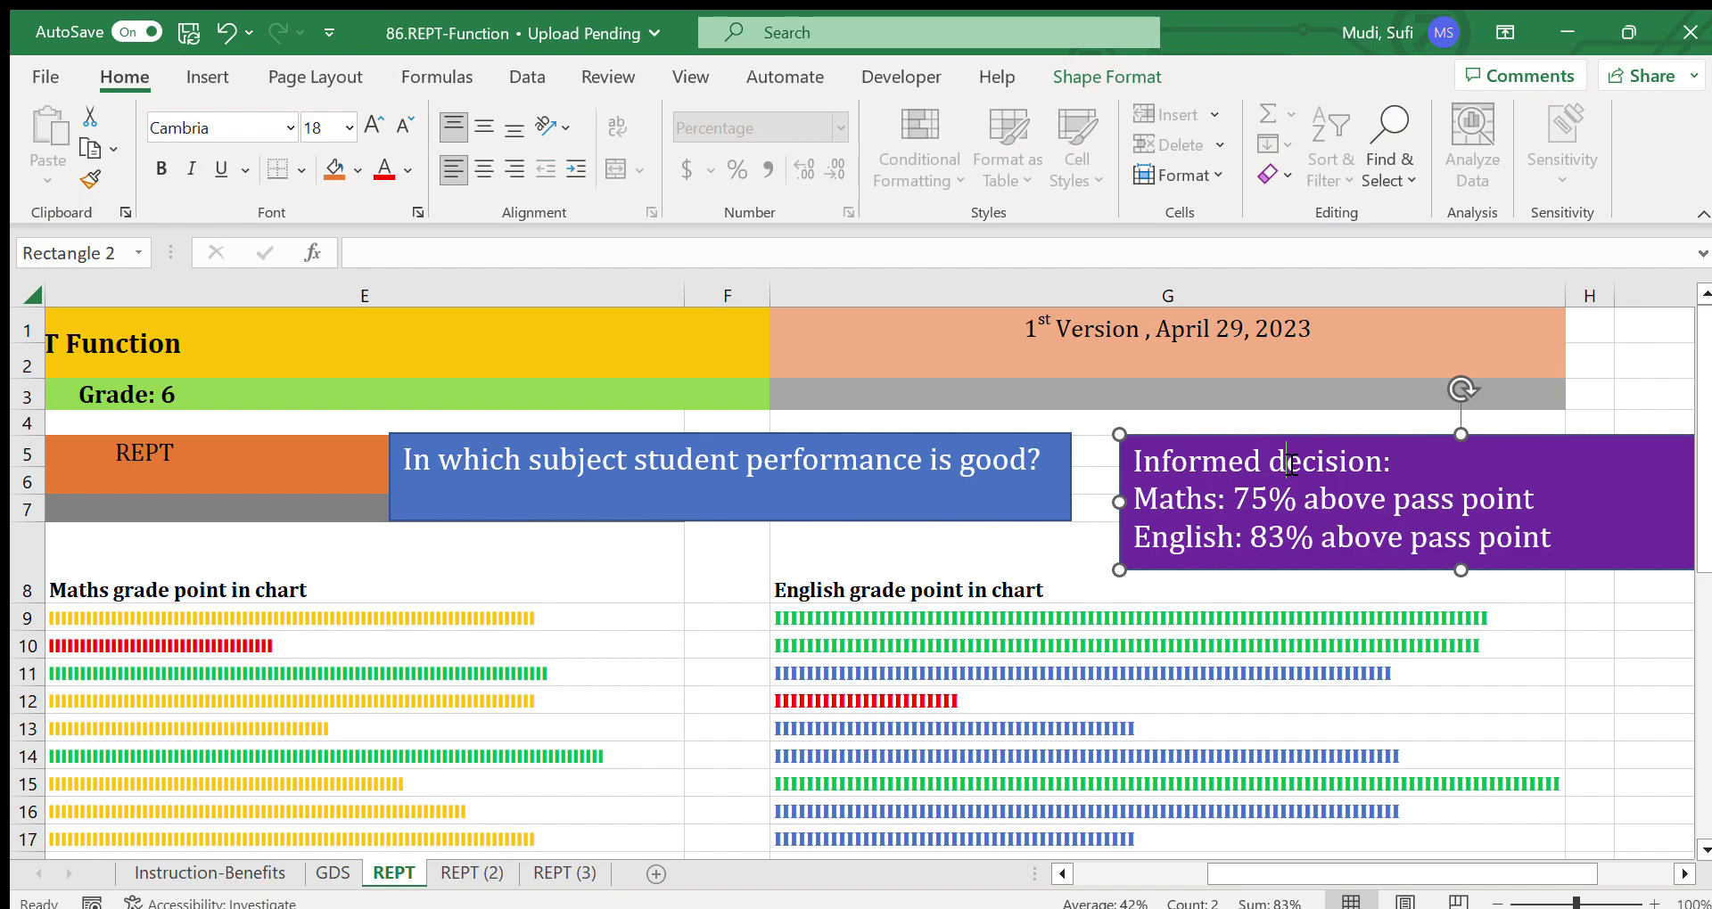
pyautogui.click(1590, 394)
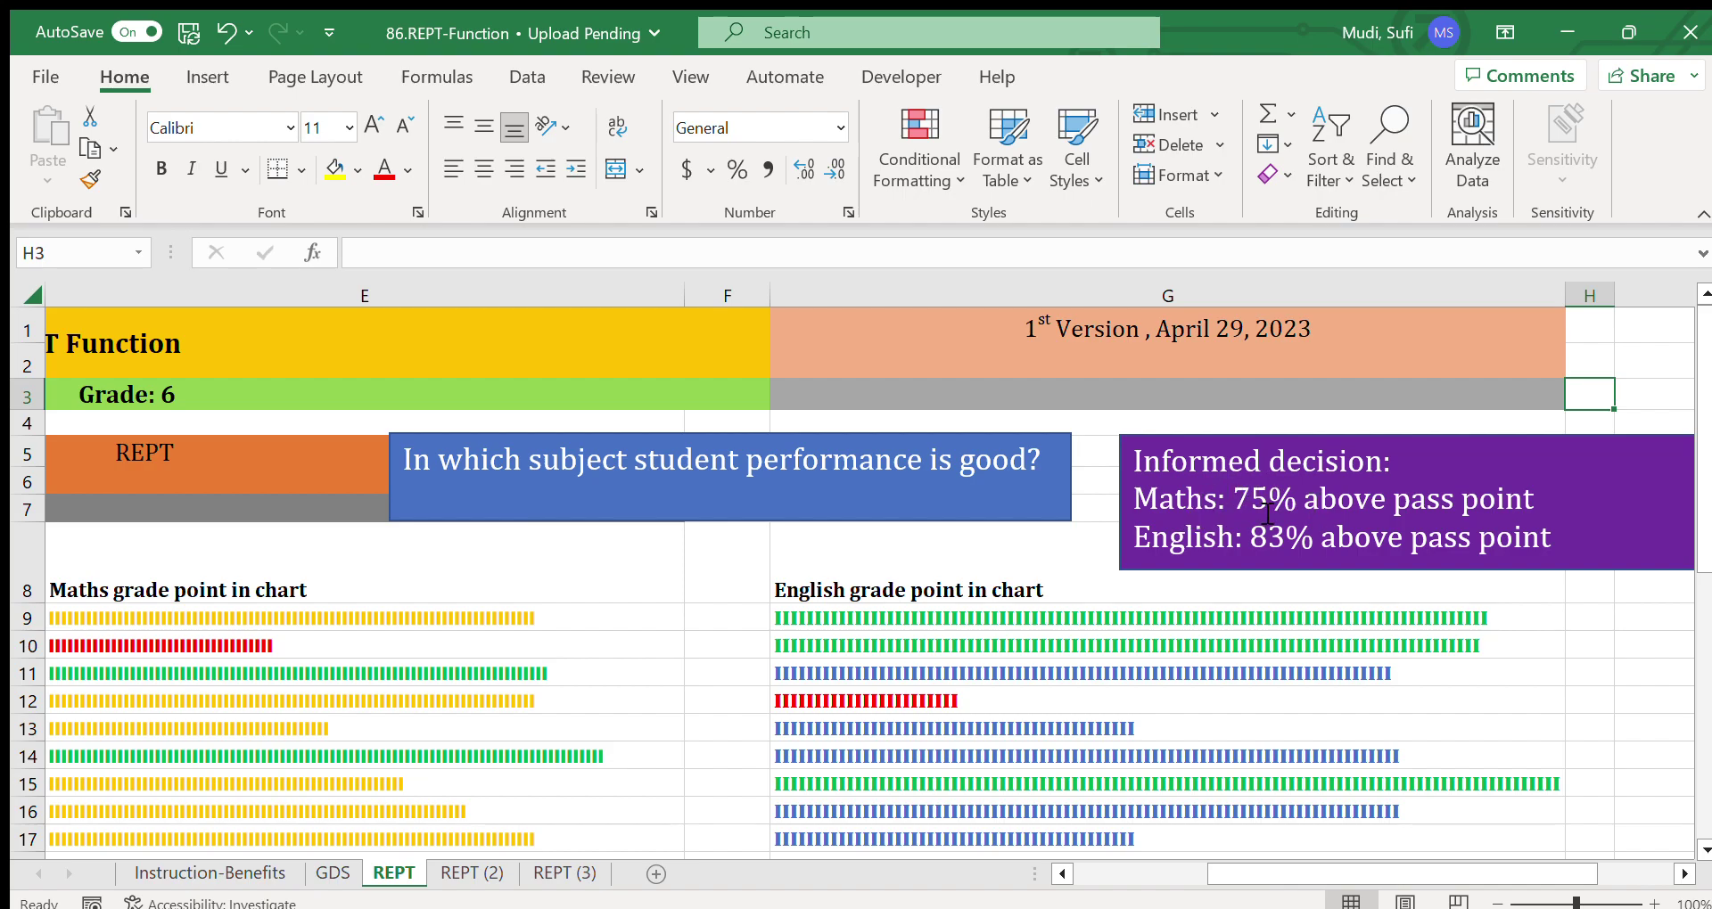
pyautogui.click(1548, 512)
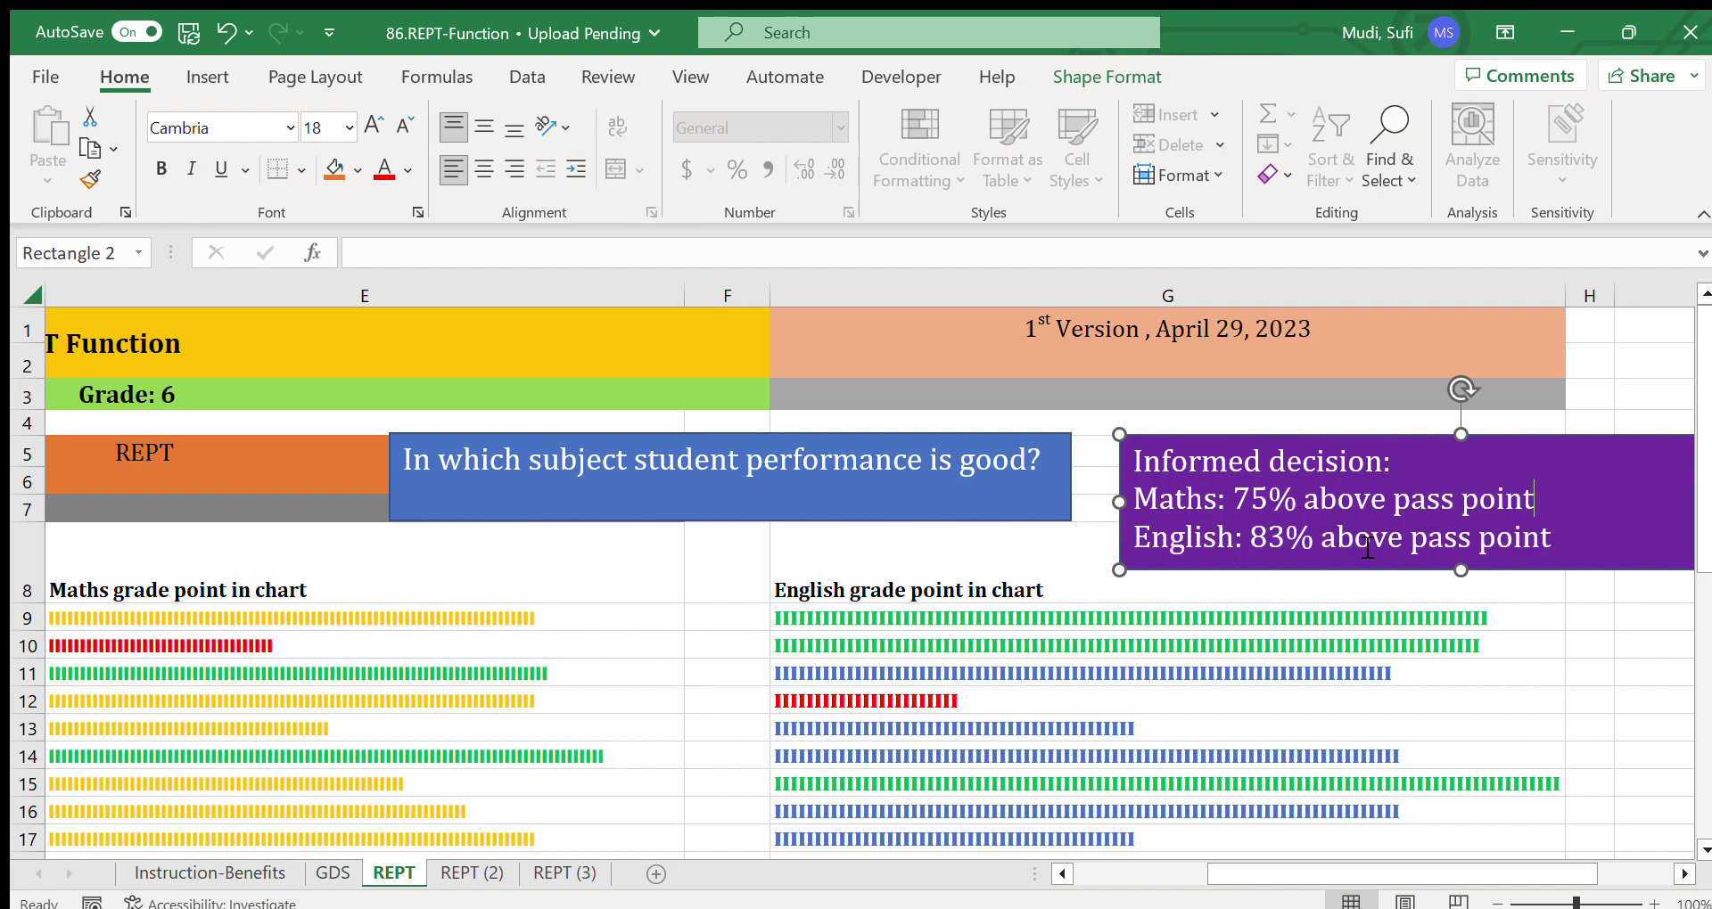
pyautogui.click(1594, 391)
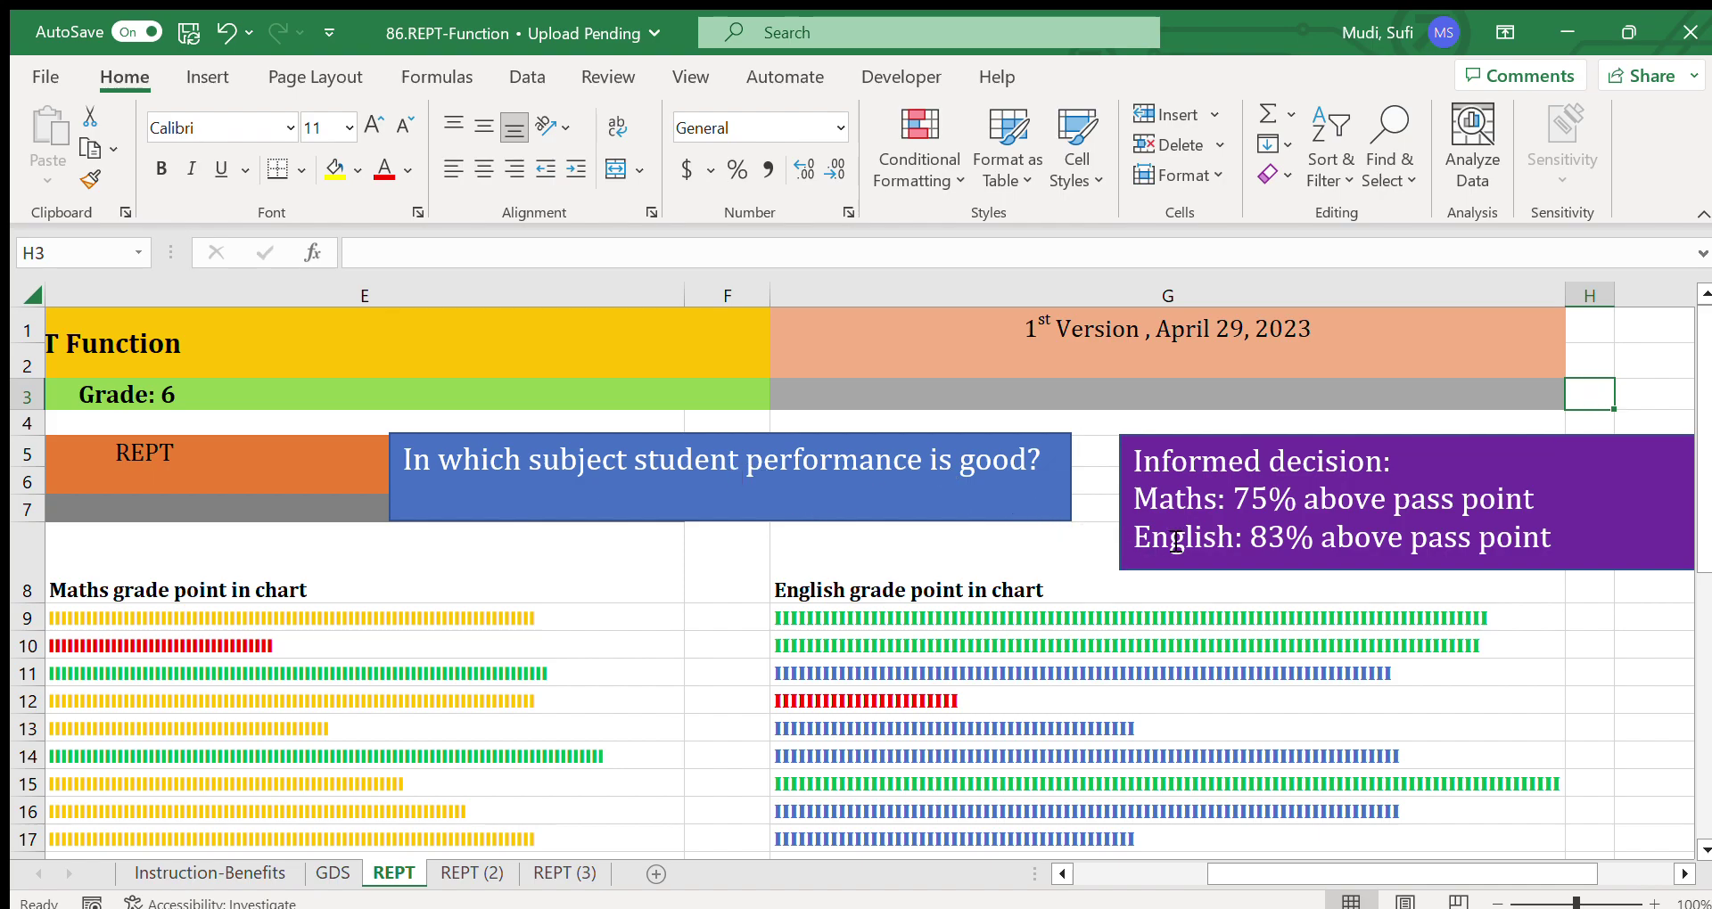
pyautogui.moveTo(1257, 545); pyautogui.dragTo(1310, 548)
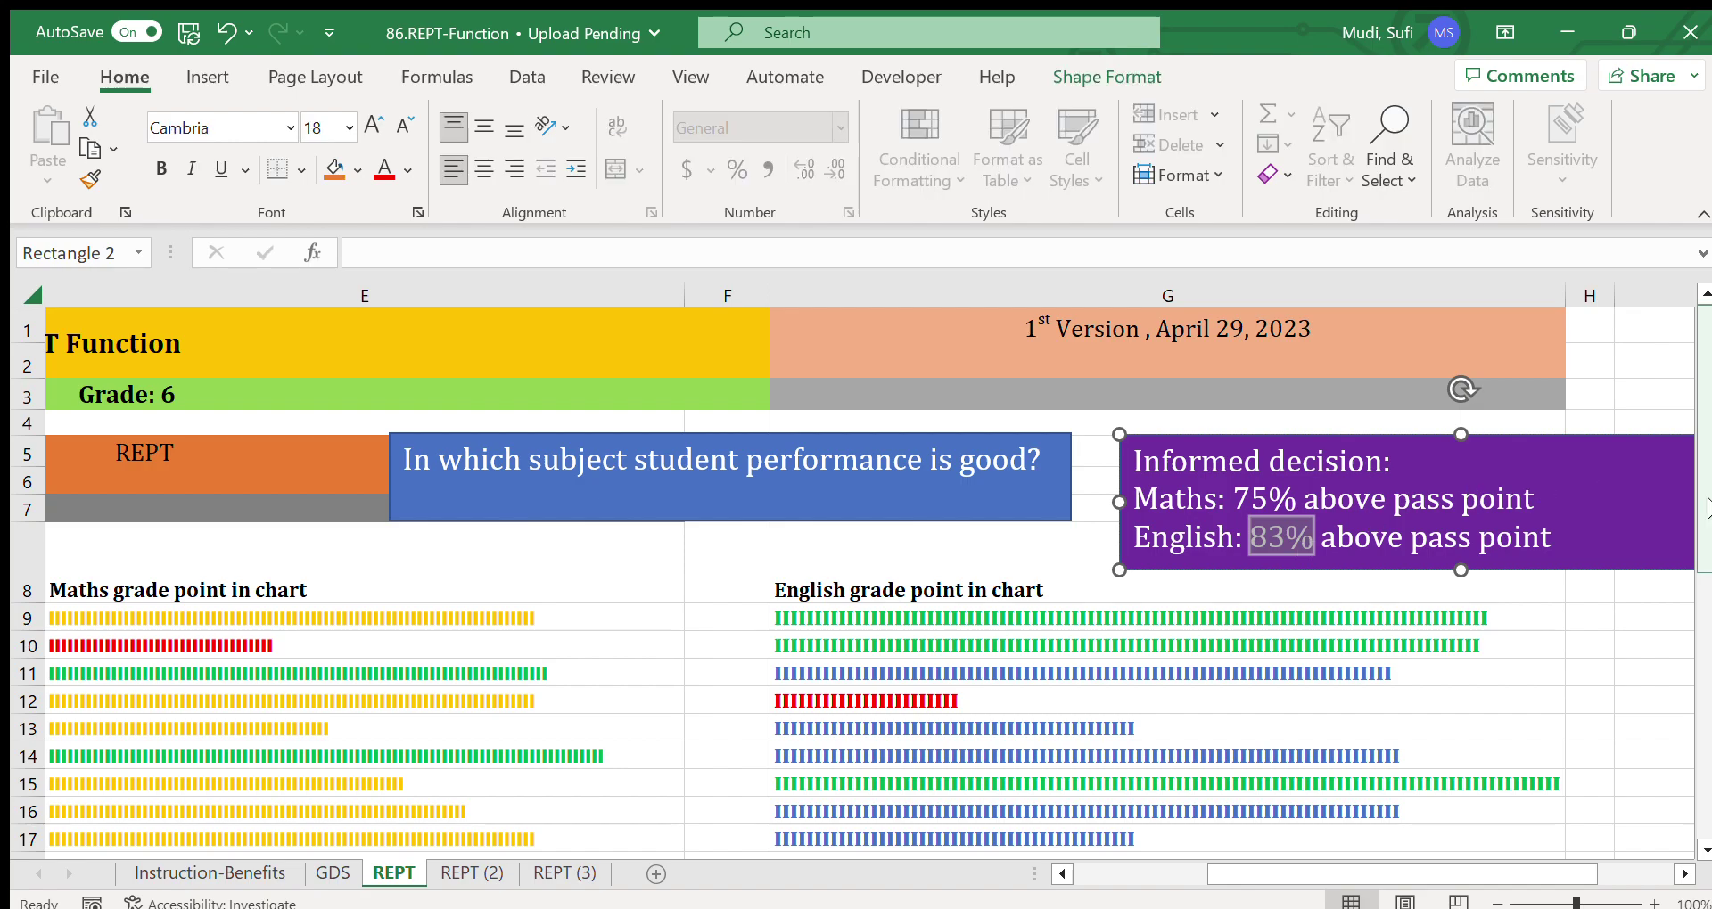
pyautogui.moveTo(1706, 508)
pyautogui.mouseDown()
pyautogui.moveTo(1693, 669)
pyautogui.moveTo(1694, 506)
pyautogui.mouseUp()
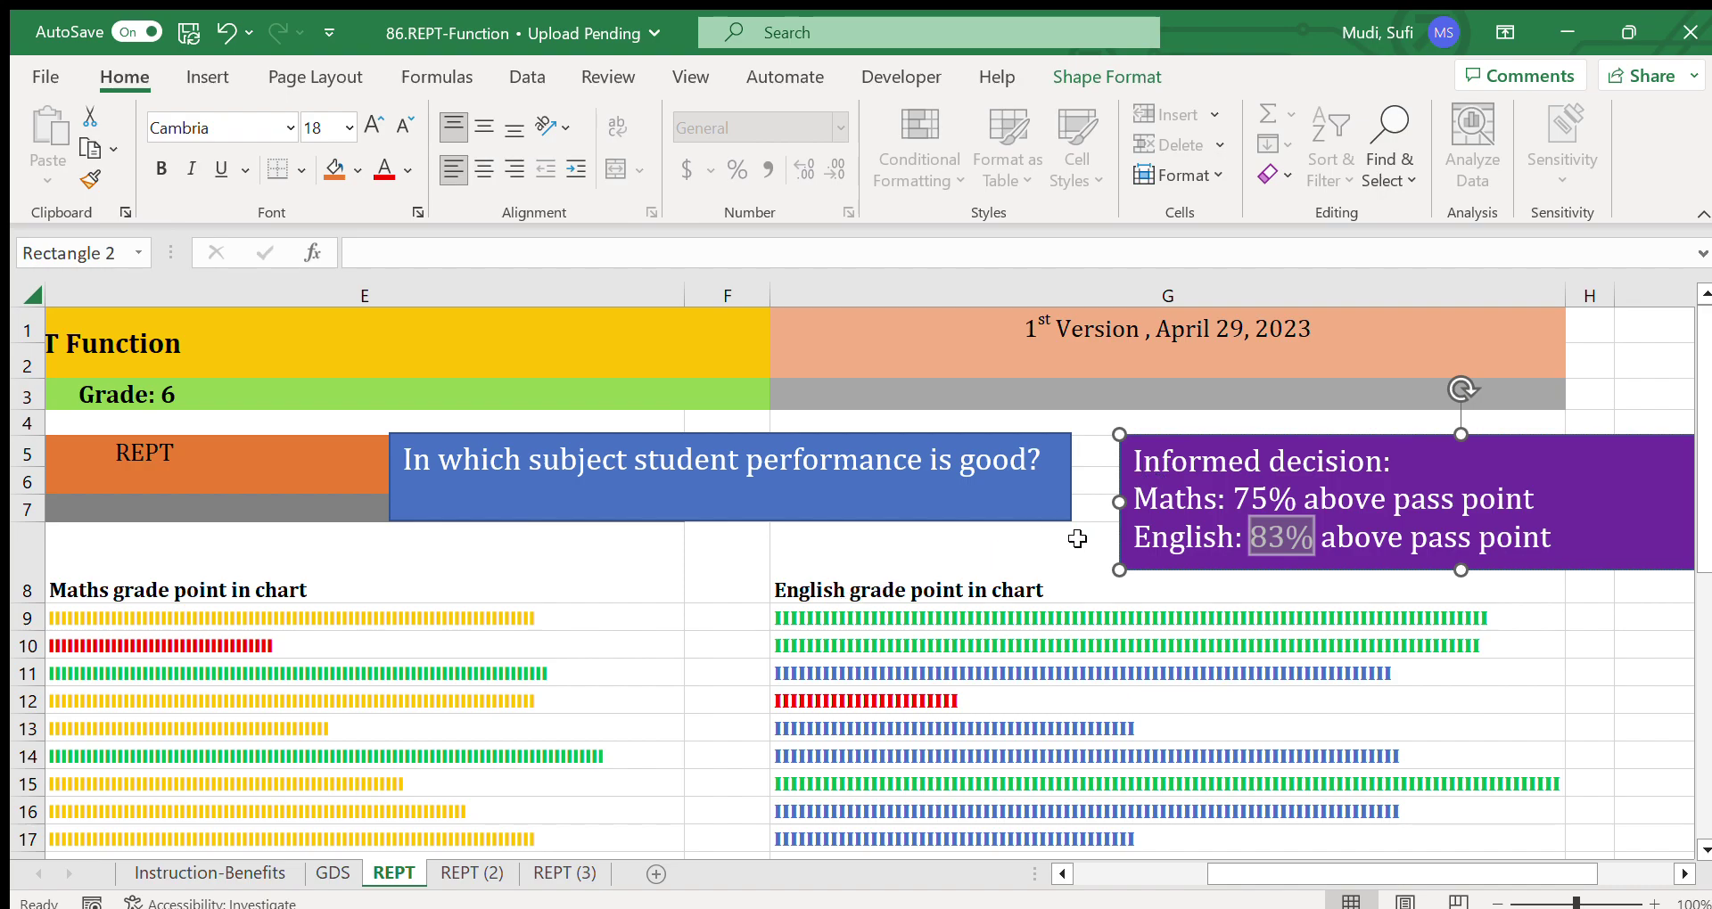
pyautogui.click(457, 880)
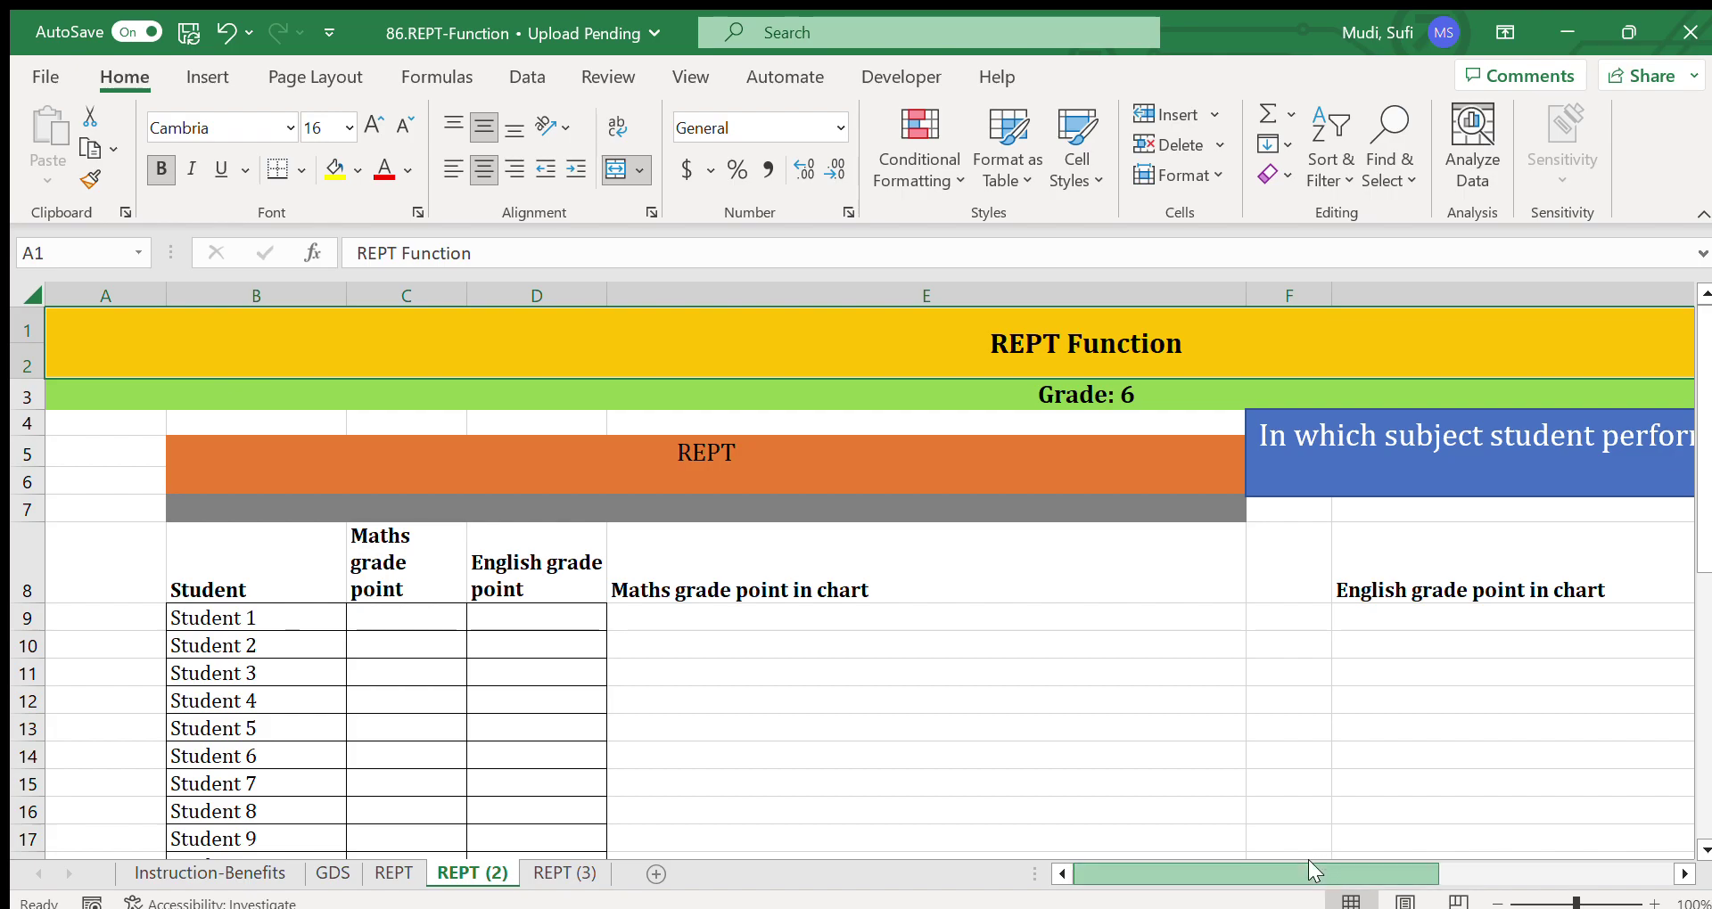
# Step: Enter Maths grades 90 and 85 in C9:C10 and fill the pattern down to C20
pyautogui.click(406, 617)
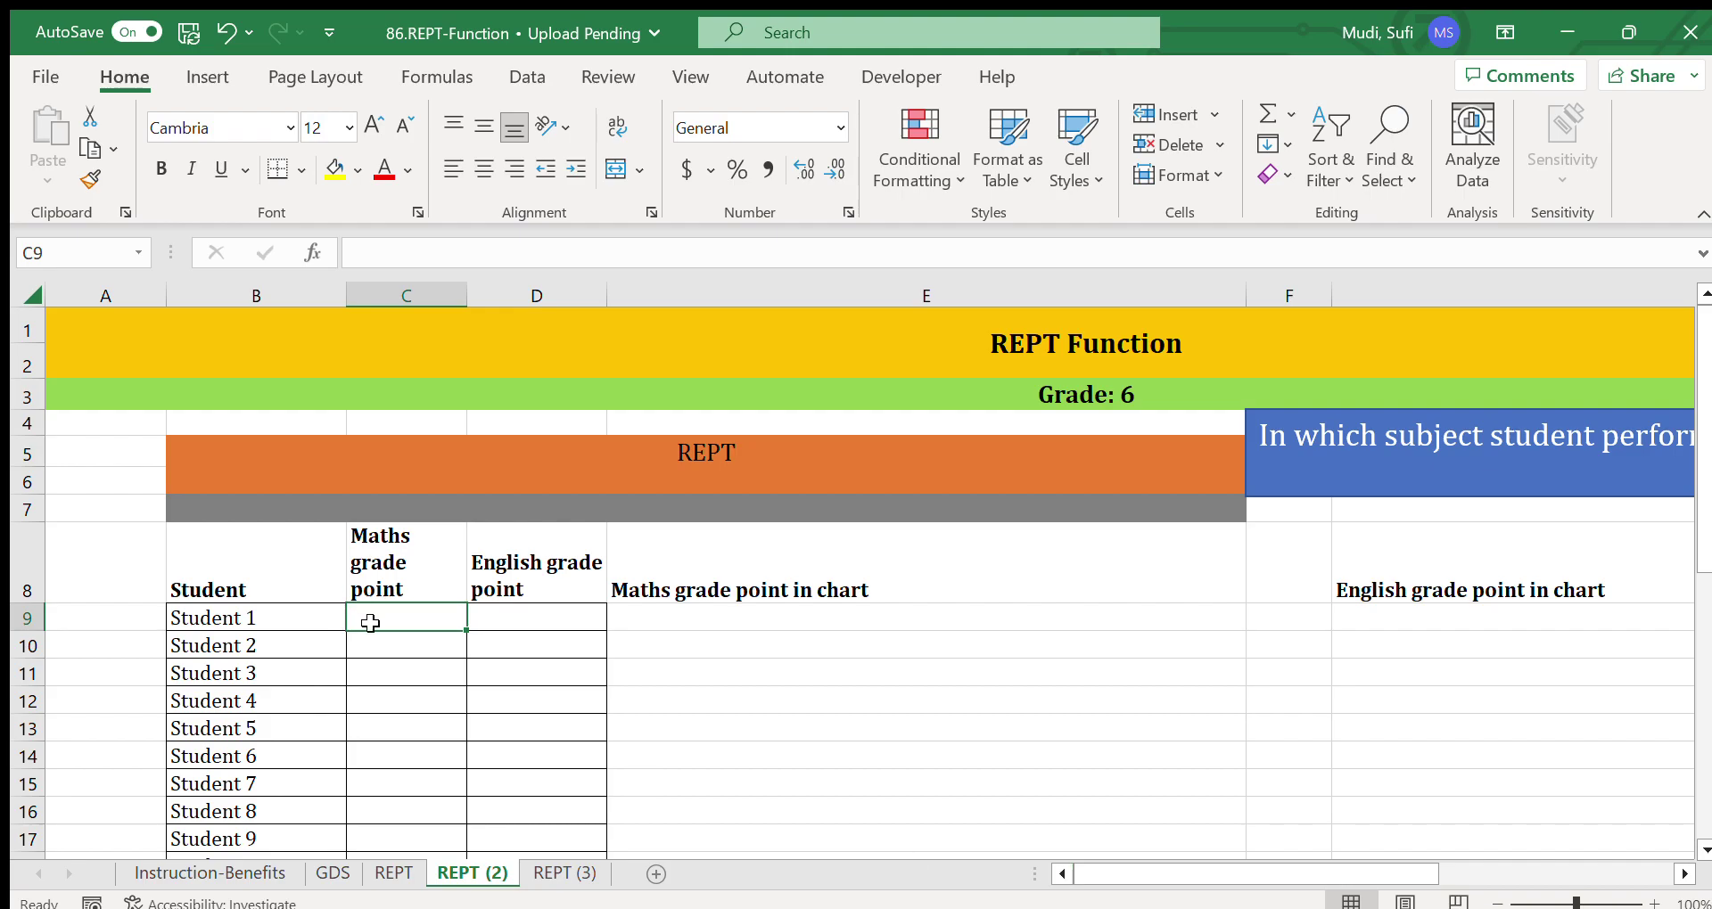
pyautogui.moveTo(398, 615); pyautogui.dragTo(527, 760)
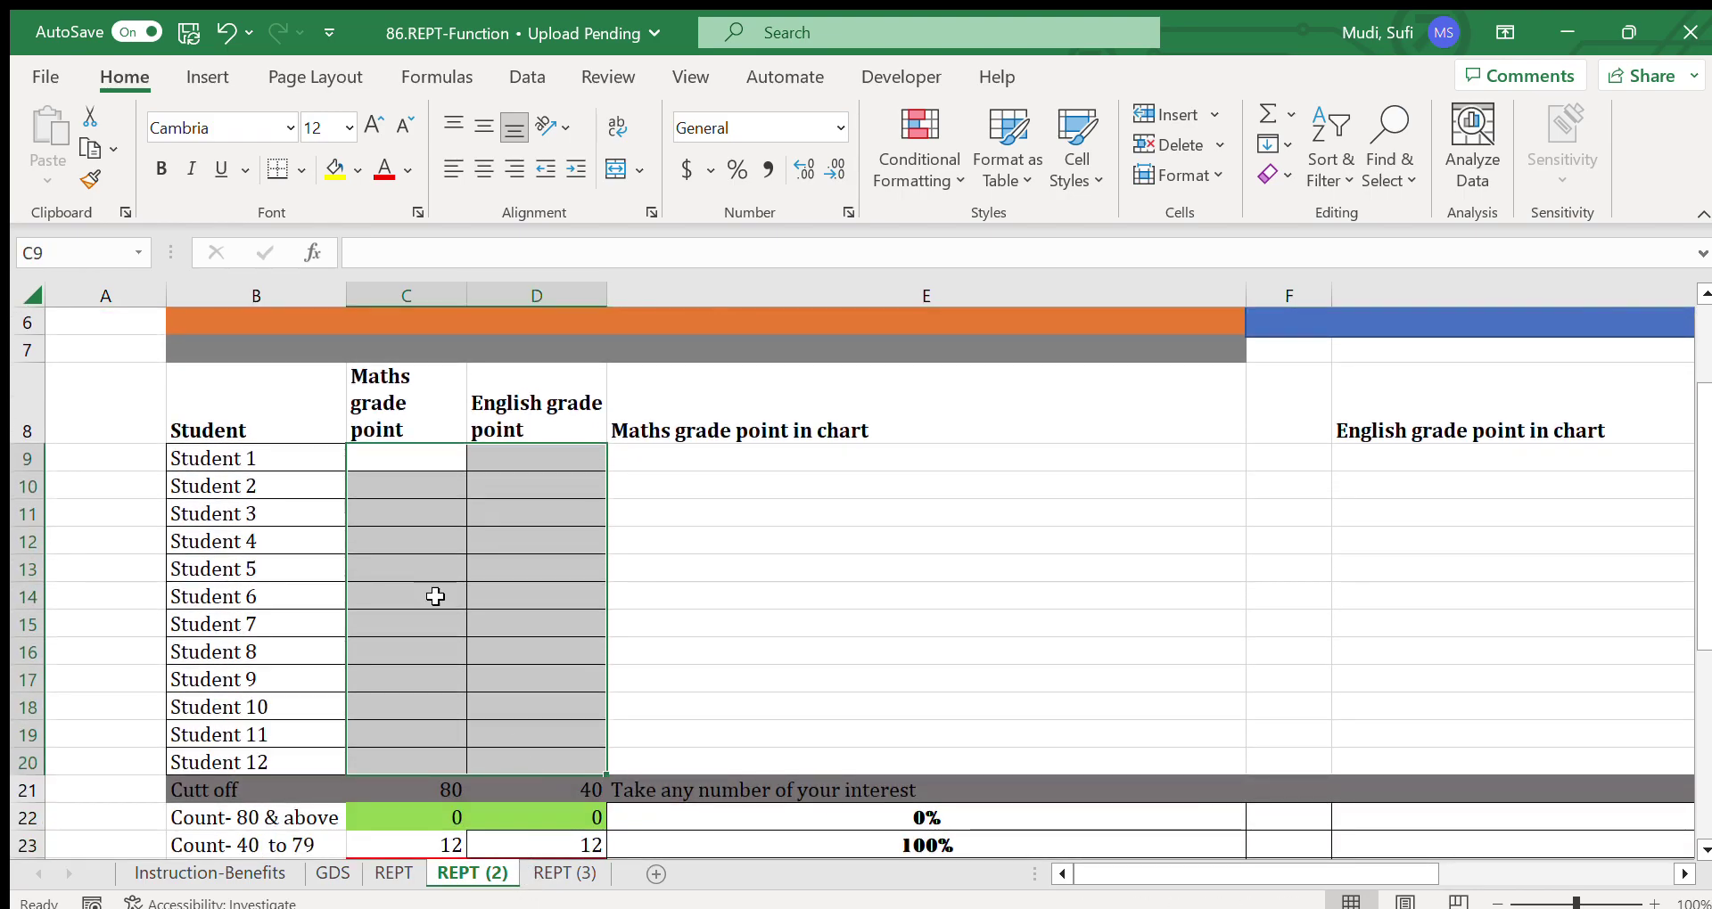
pyautogui.moveTo(459, 457); pyautogui.dragTo(526, 760)
pyautogui.click(410, 458)
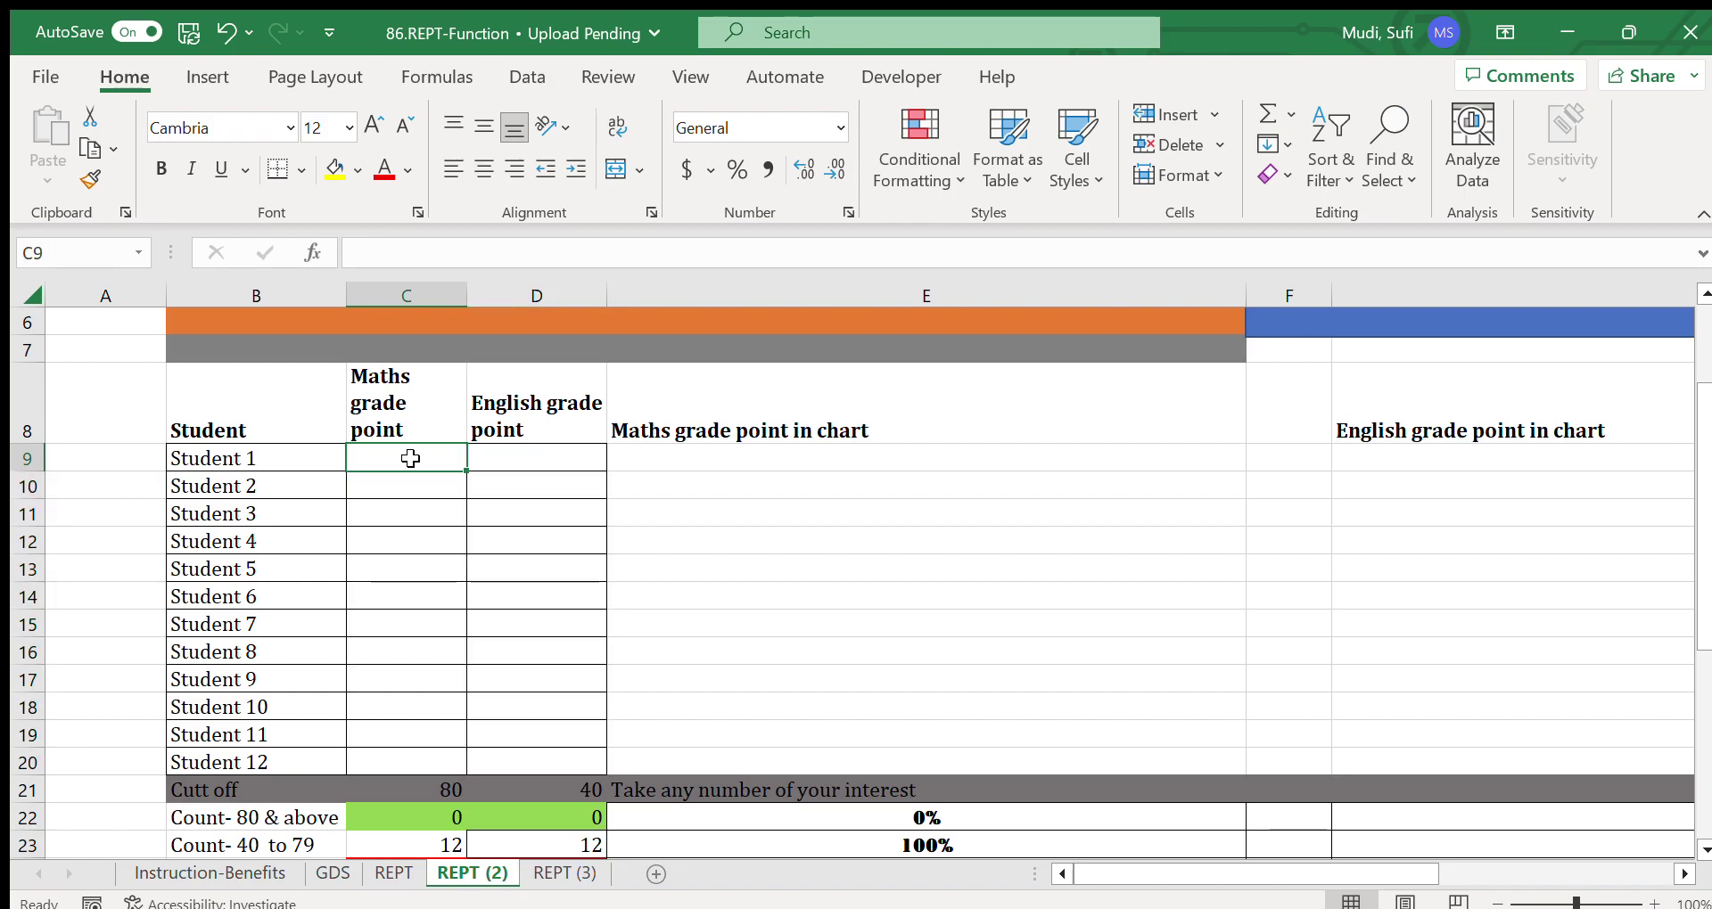
pyautogui.write('90')
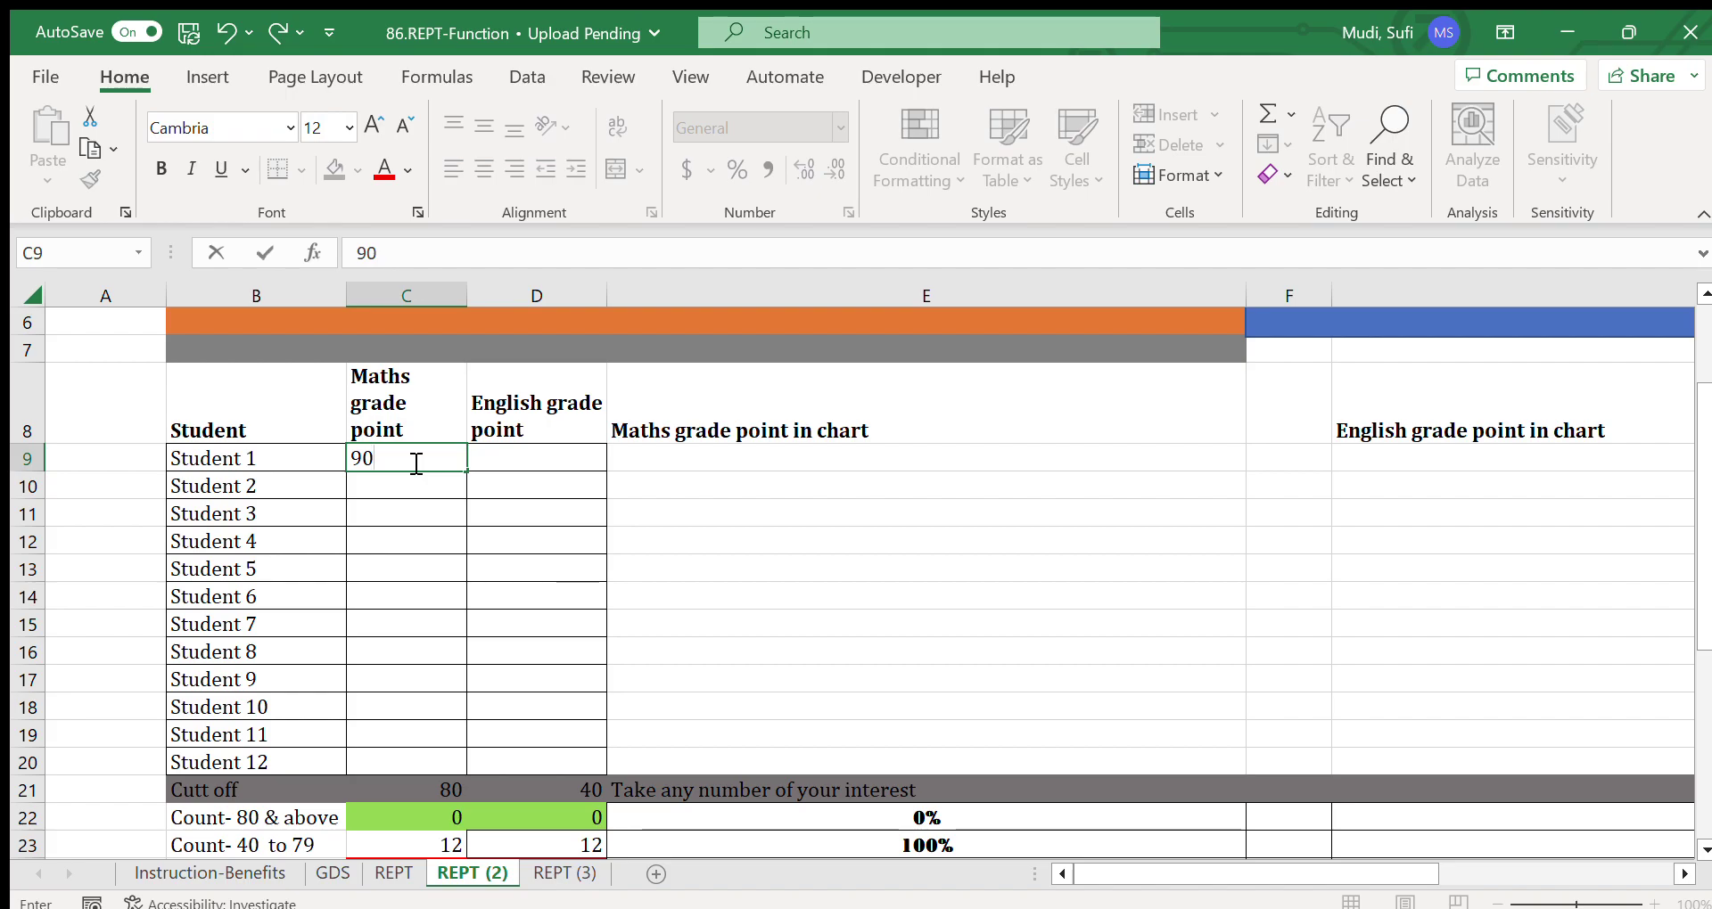
pyautogui.press('Return')
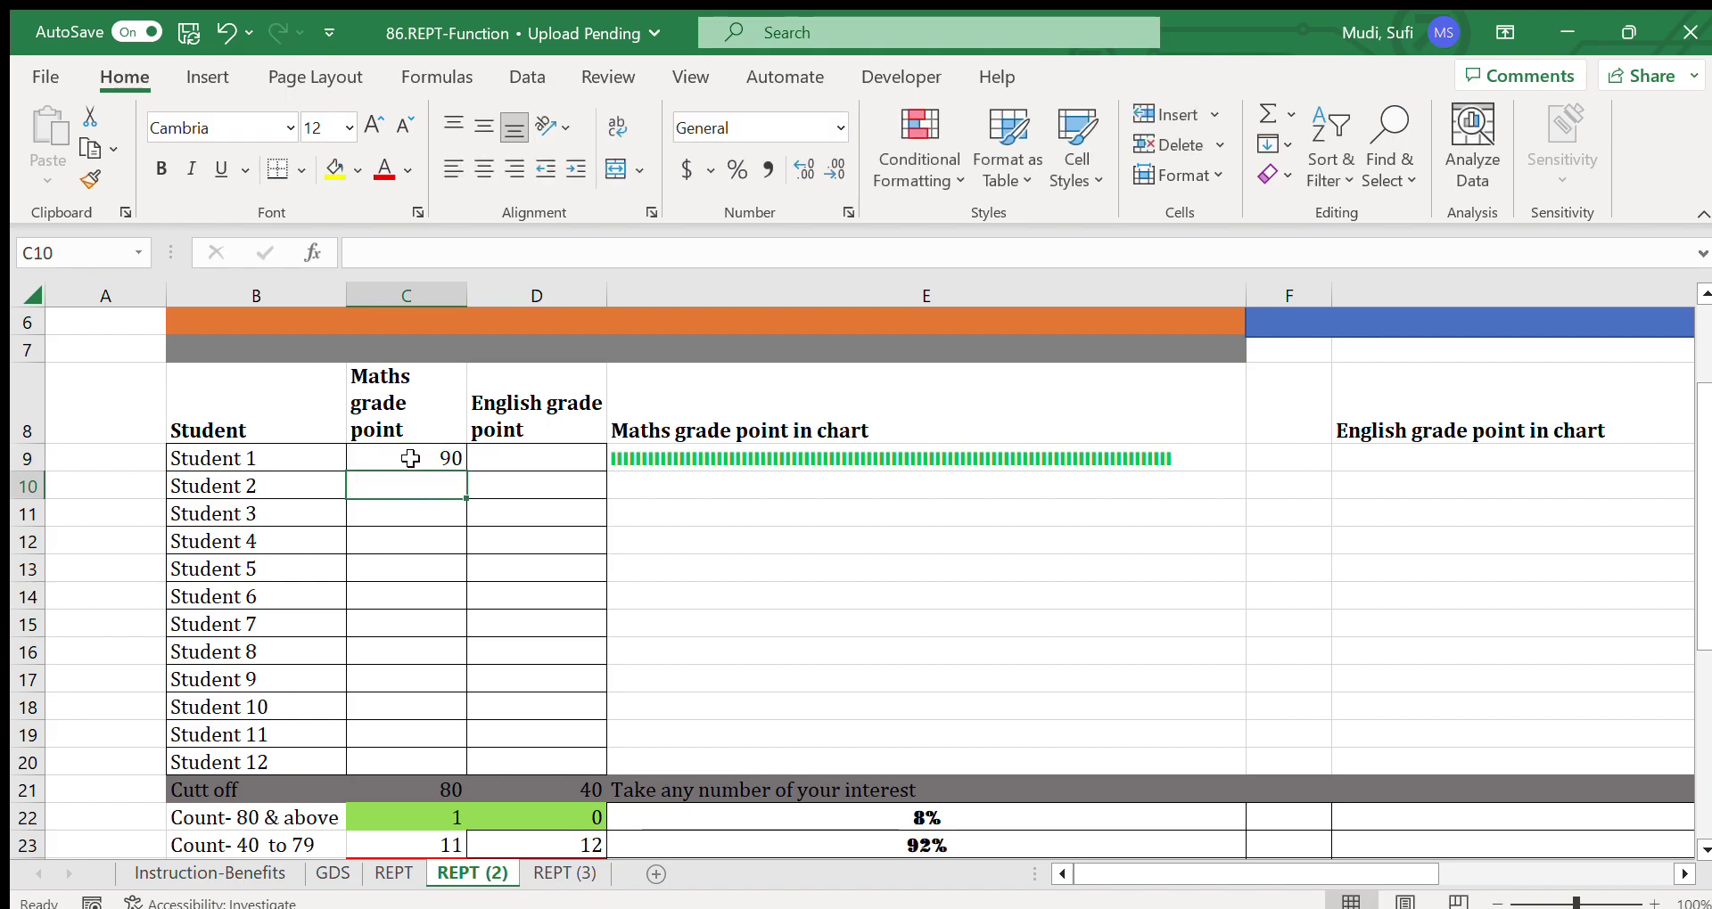
pyautogui.write('8')
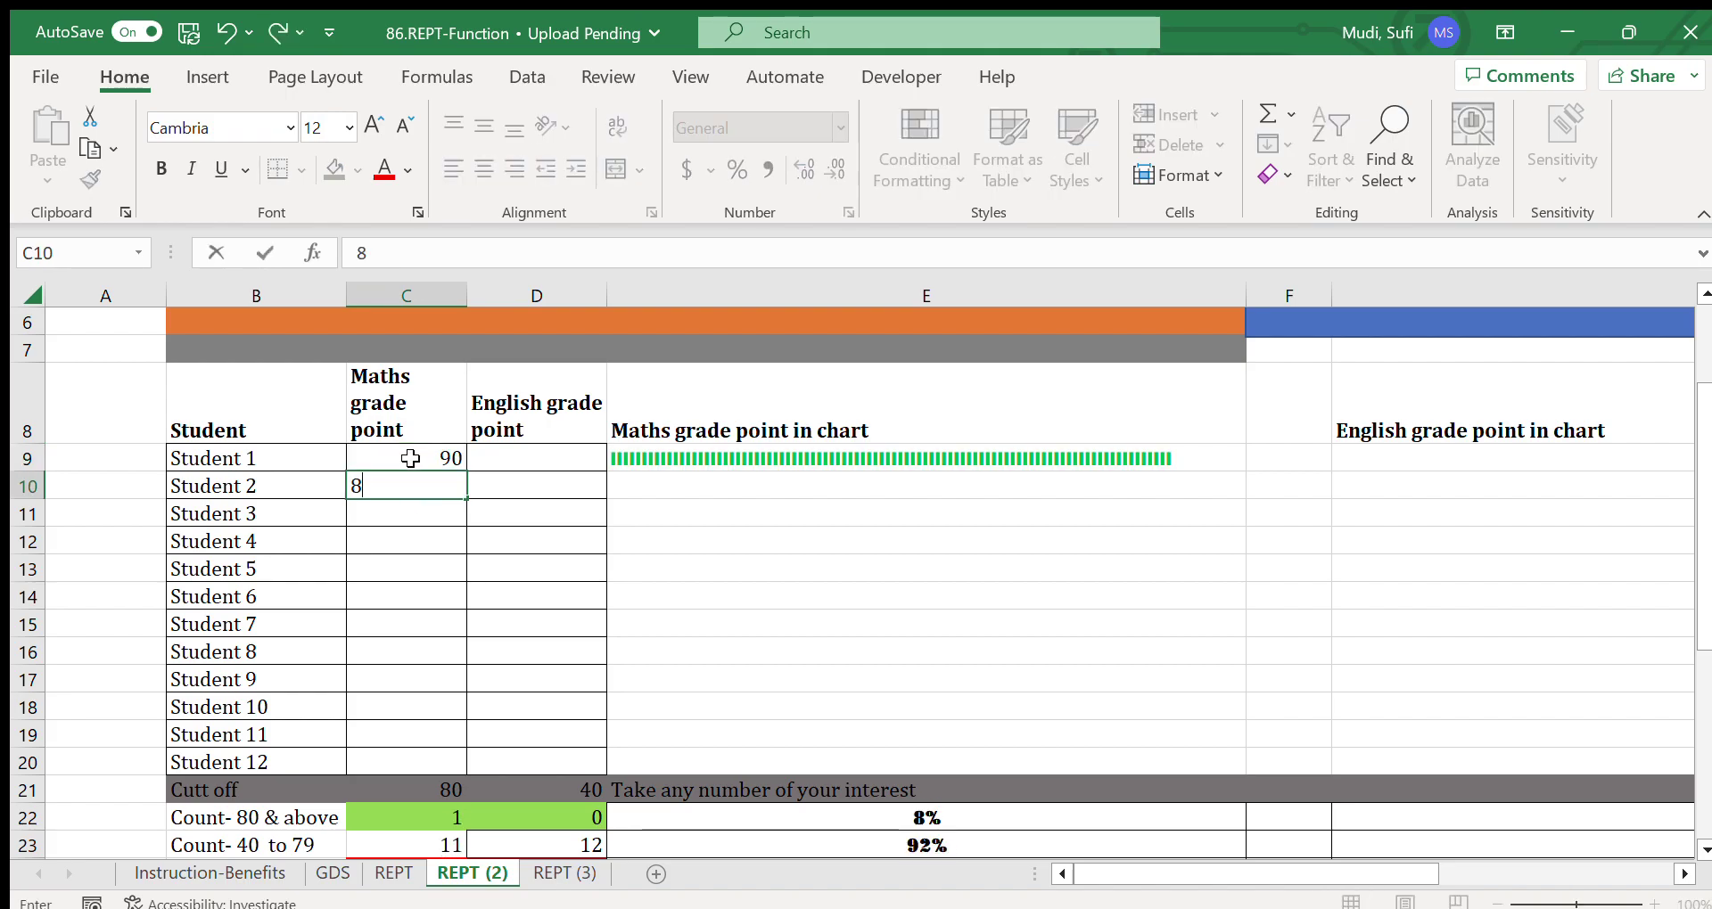
pyautogui.write('5')
pyautogui.press('Return')
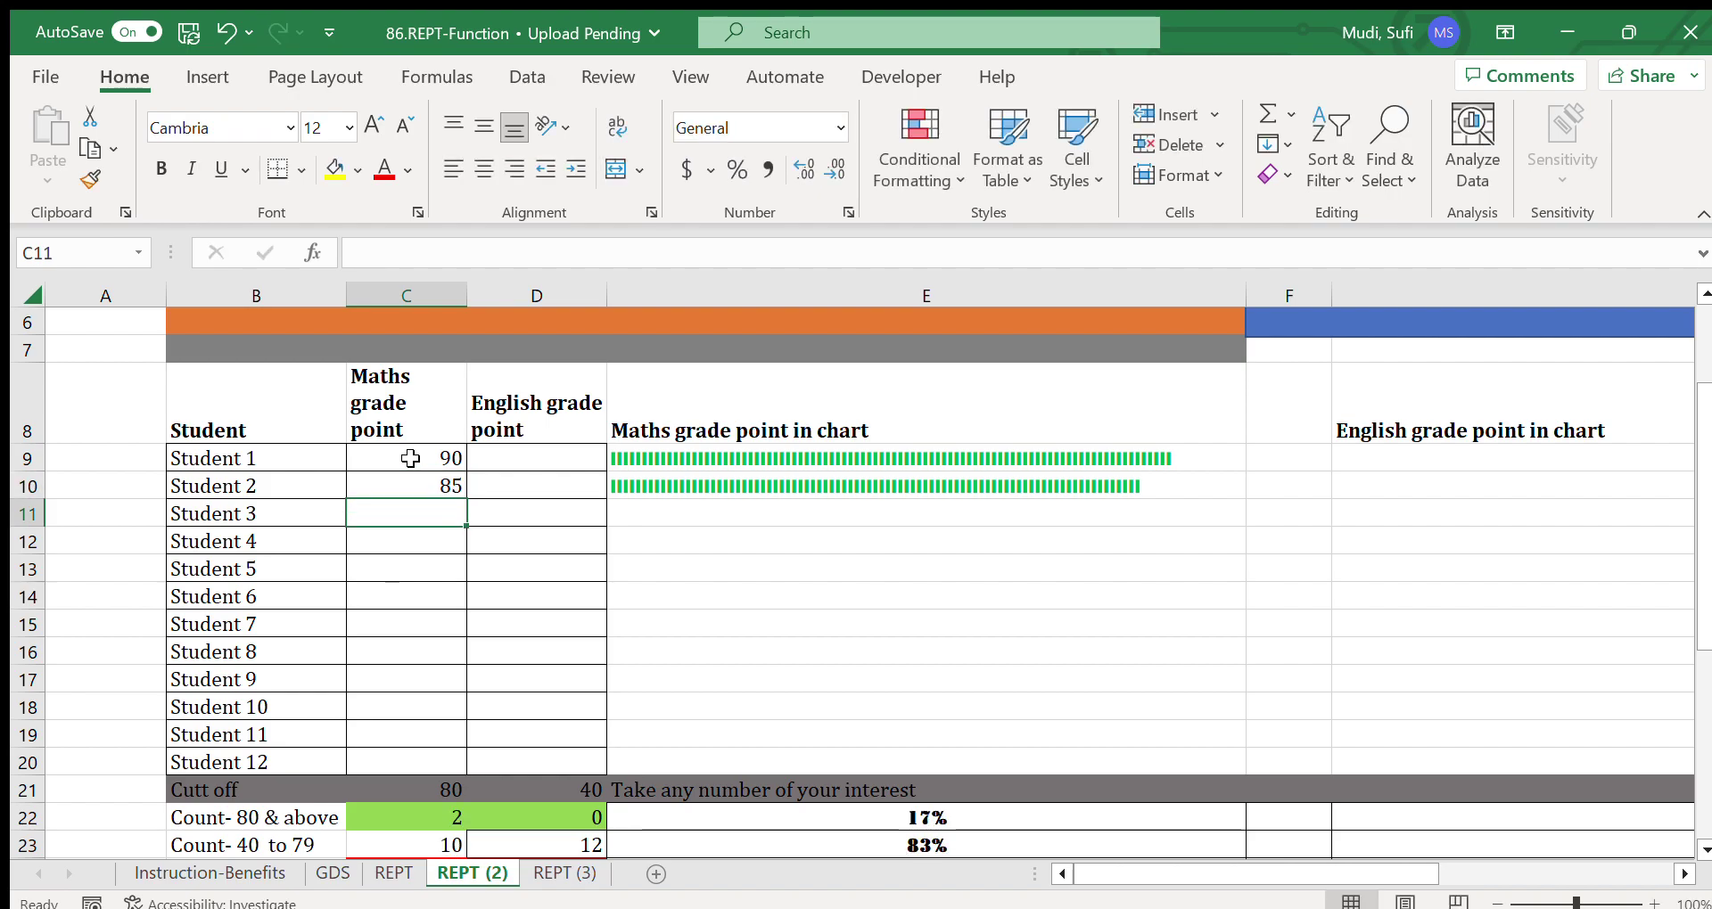
pyautogui.moveTo(414, 458); pyautogui.dragTo(443, 761)
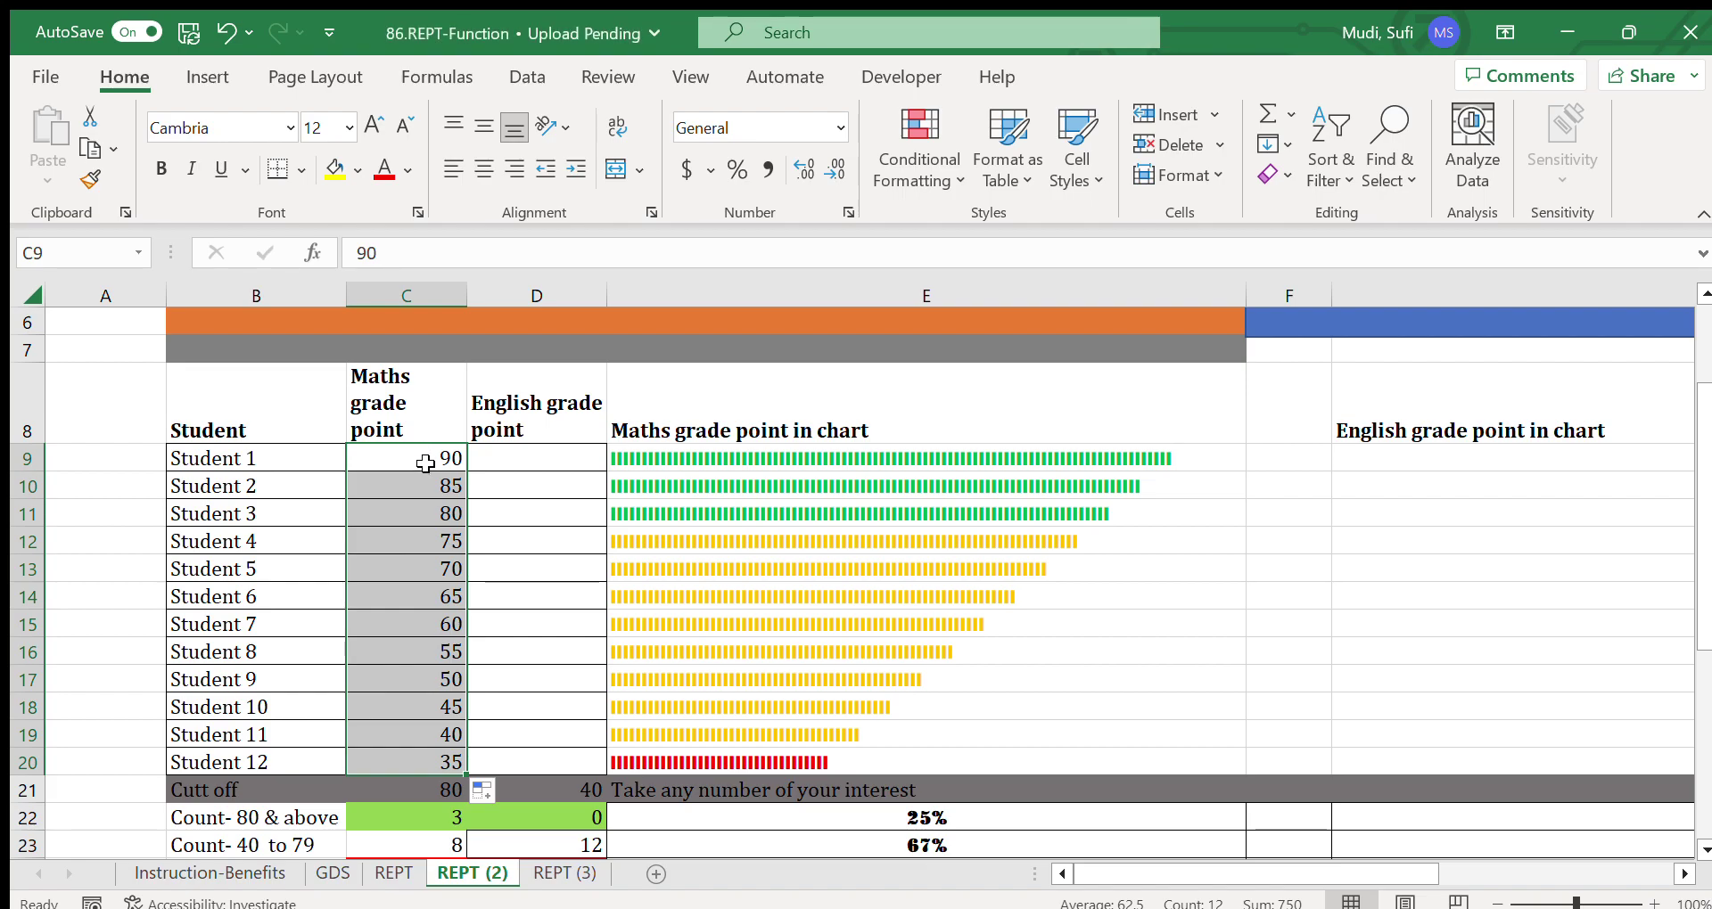
# Step: Review the Maths grades of 80 and above with their green bars, the 40–79 band, and the 35
pyautogui.moveTo(425, 462); pyautogui.dragTo(414, 520)
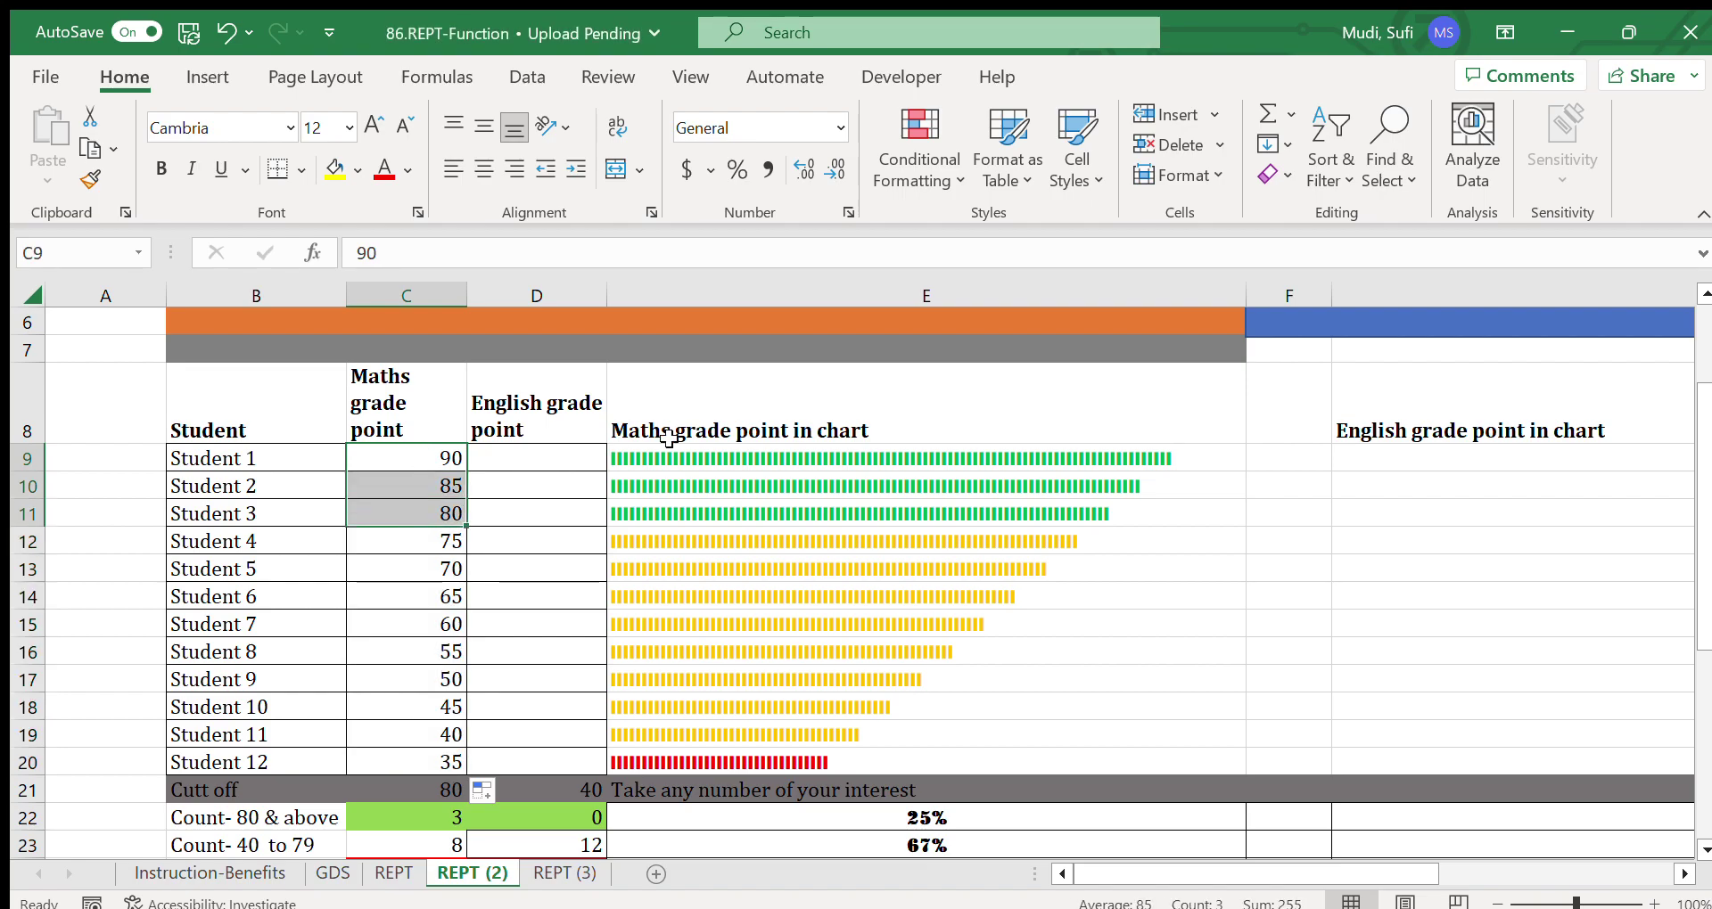
pyautogui.moveTo(677, 458); pyautogui.dragTo(669, 502)
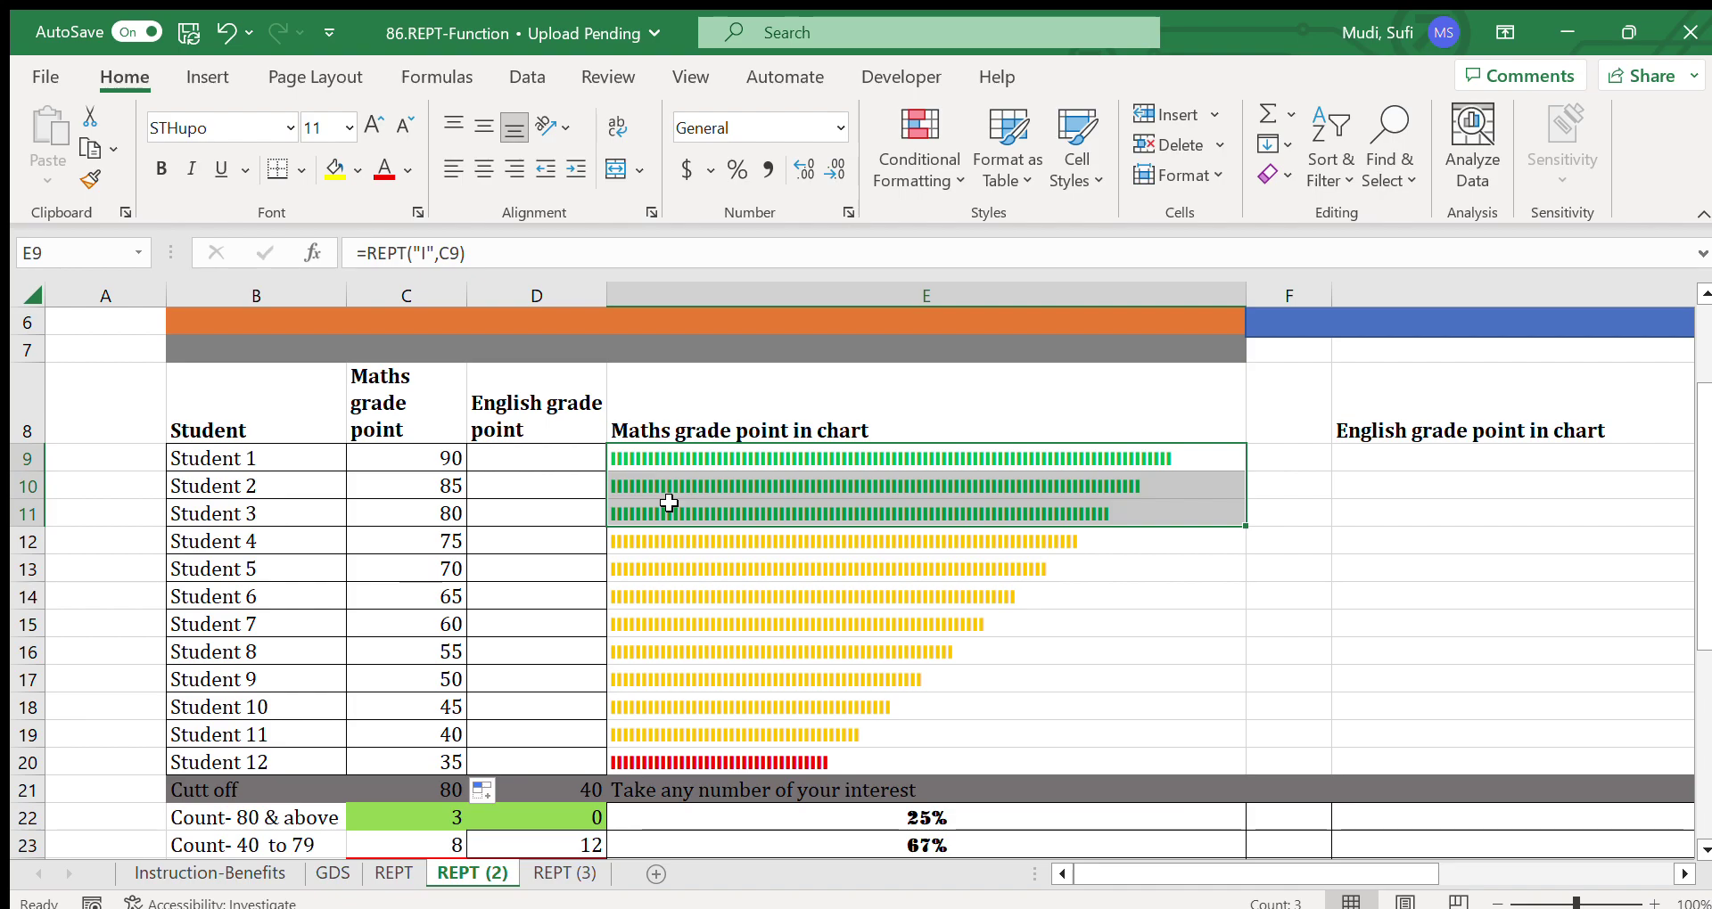
pyautogui.moveTo(430, 540); pyautogui.dragTo(428, 737)
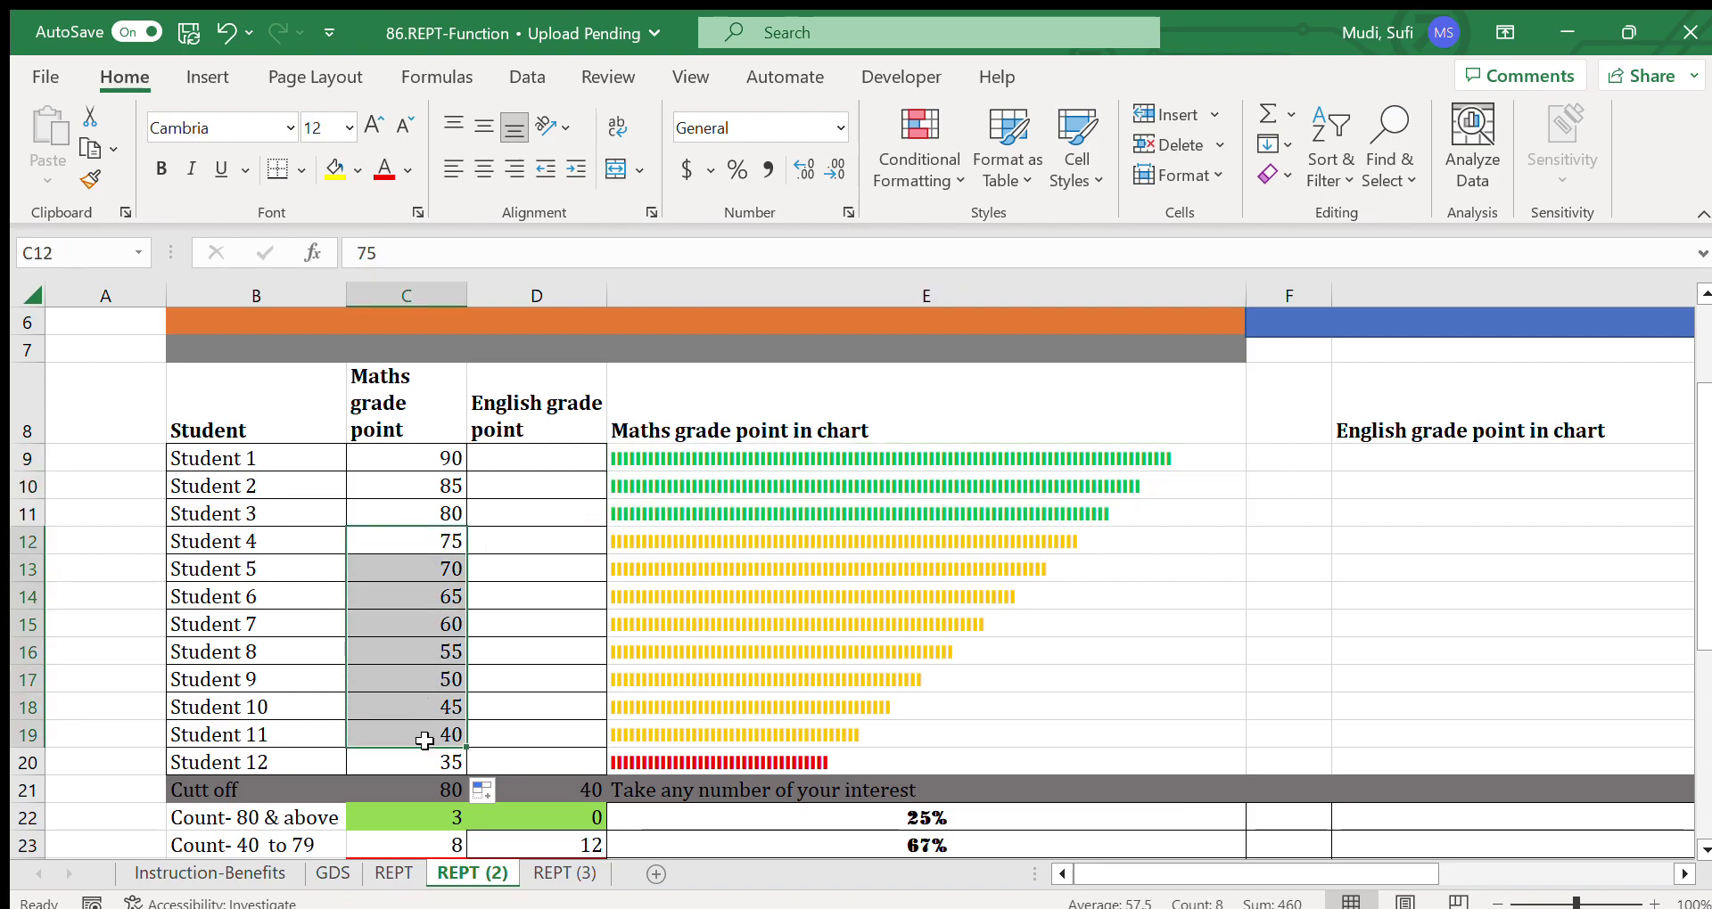
pyautogui.click(428, 763)
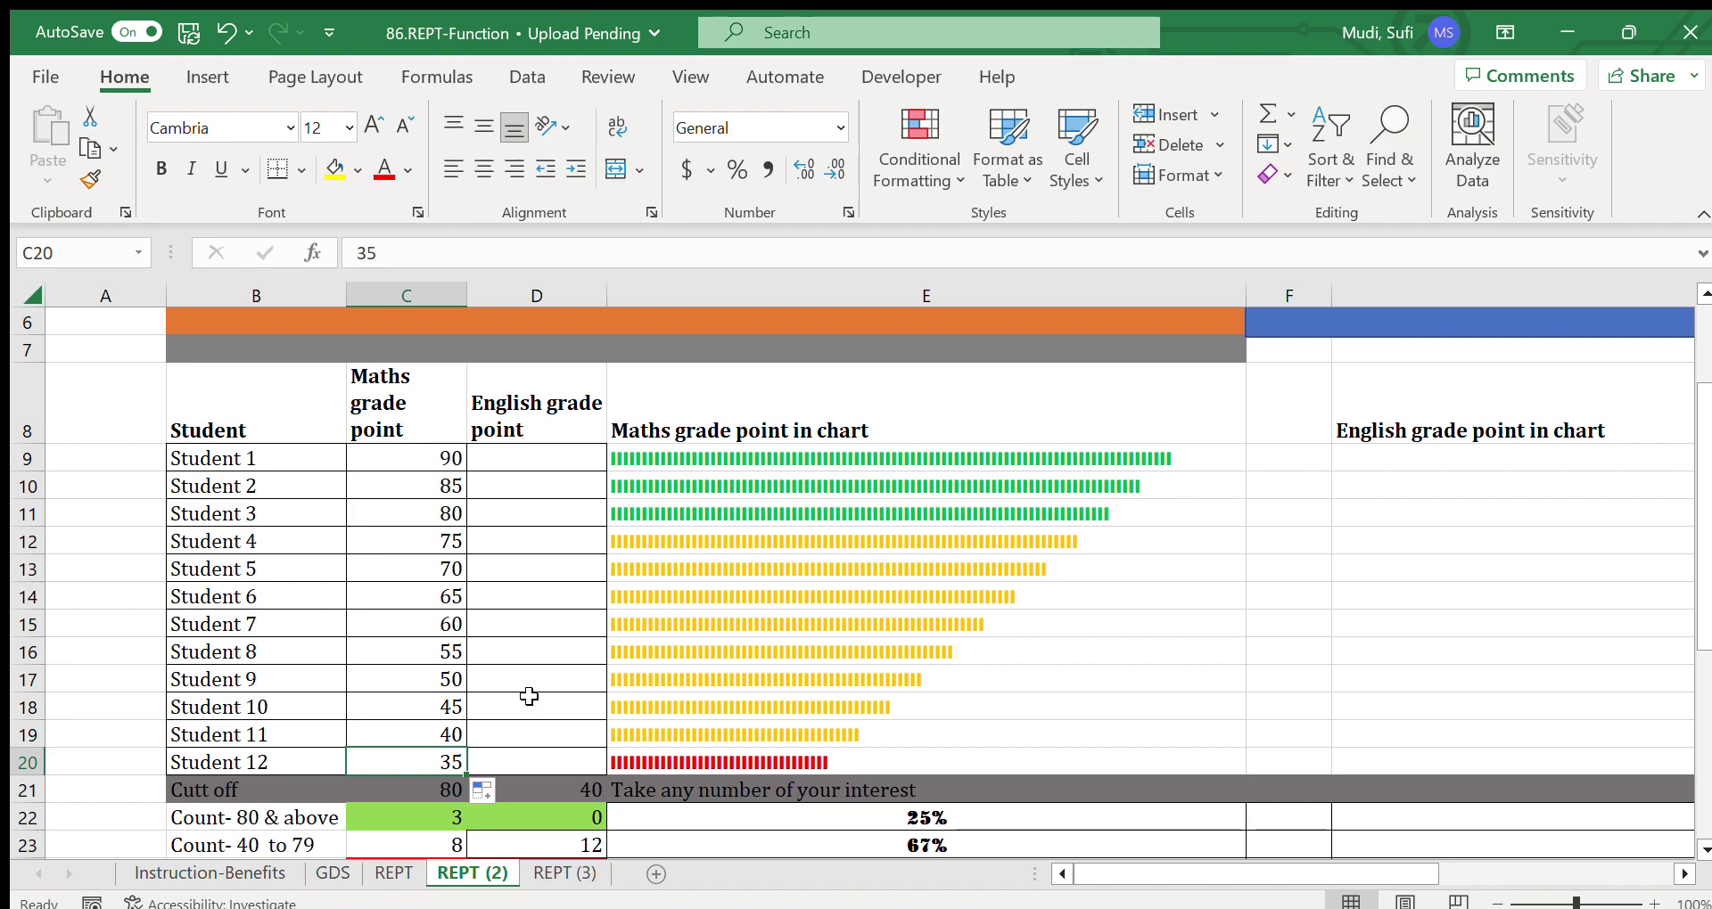
# Step: Enter English grades 80 and 75 in D9:D10 and fill the pattern down to D20
pyautogui.click(501, 461)
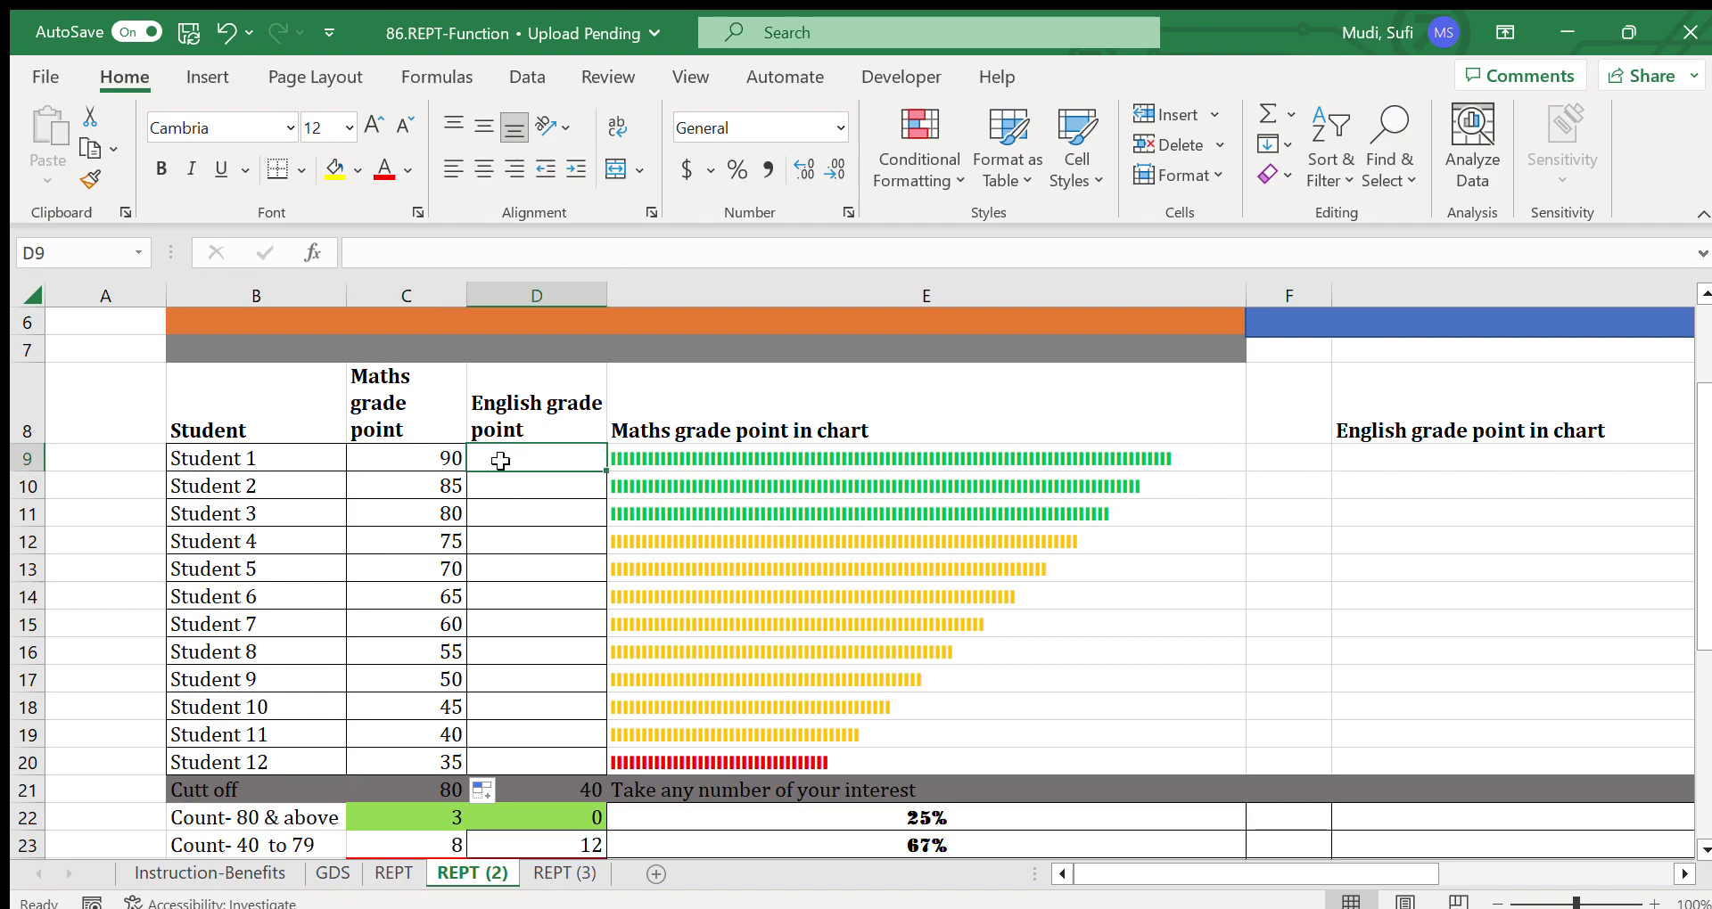
pyautogui.write('80')
pyautogui.press('Return')
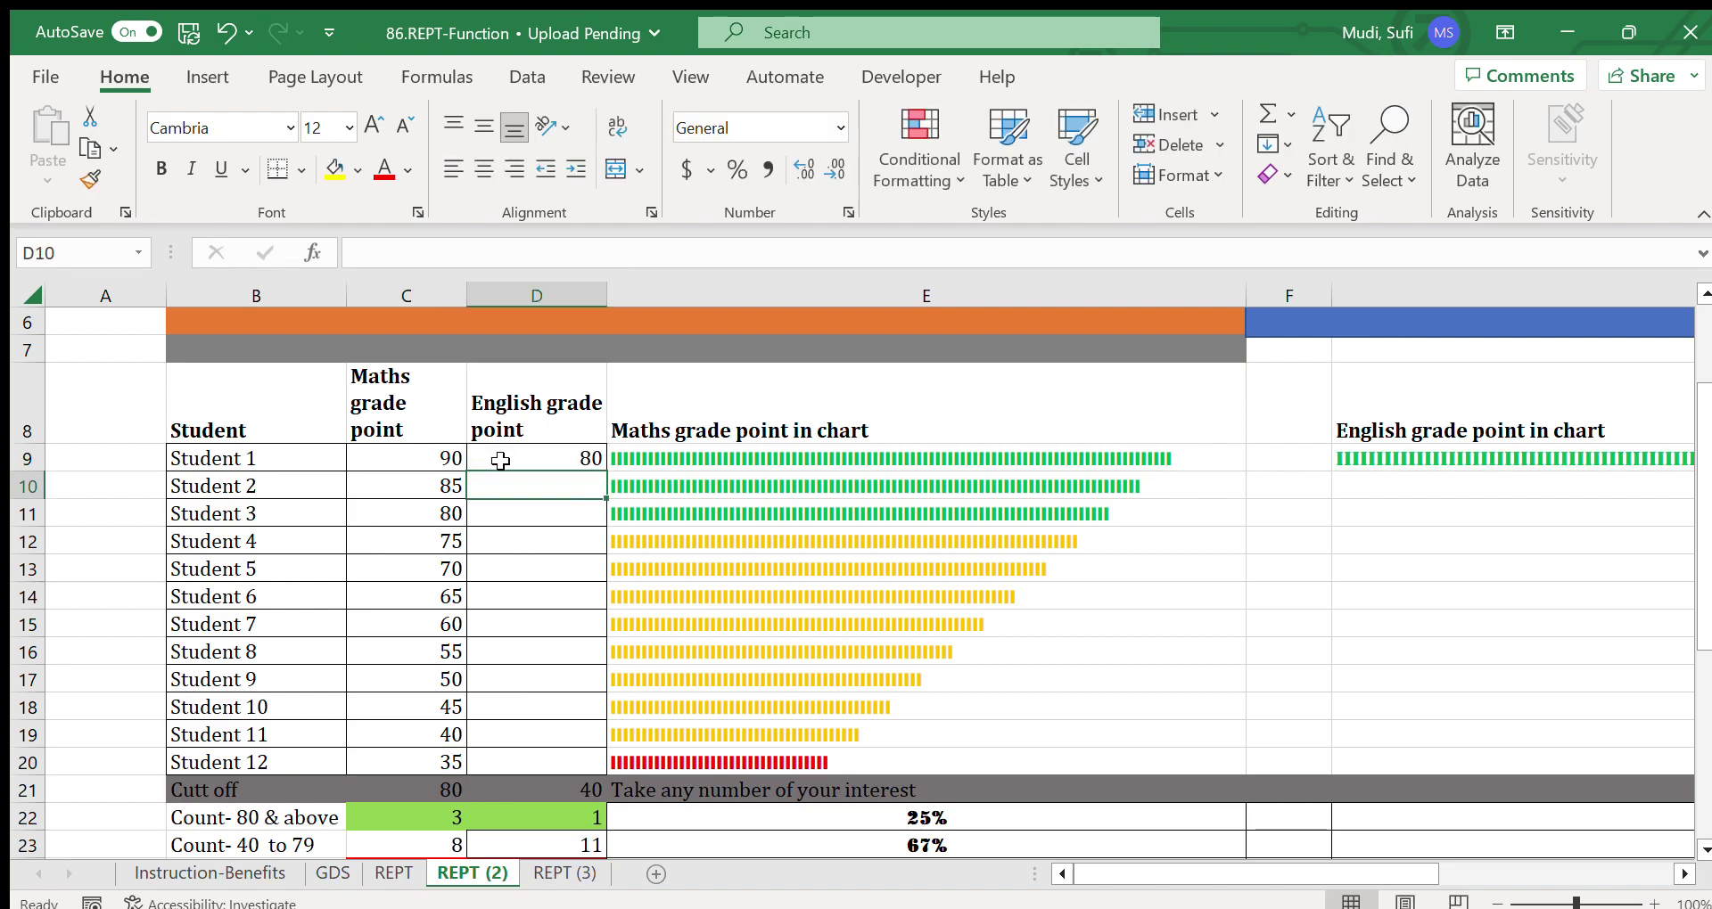
pyautogui.write('75')
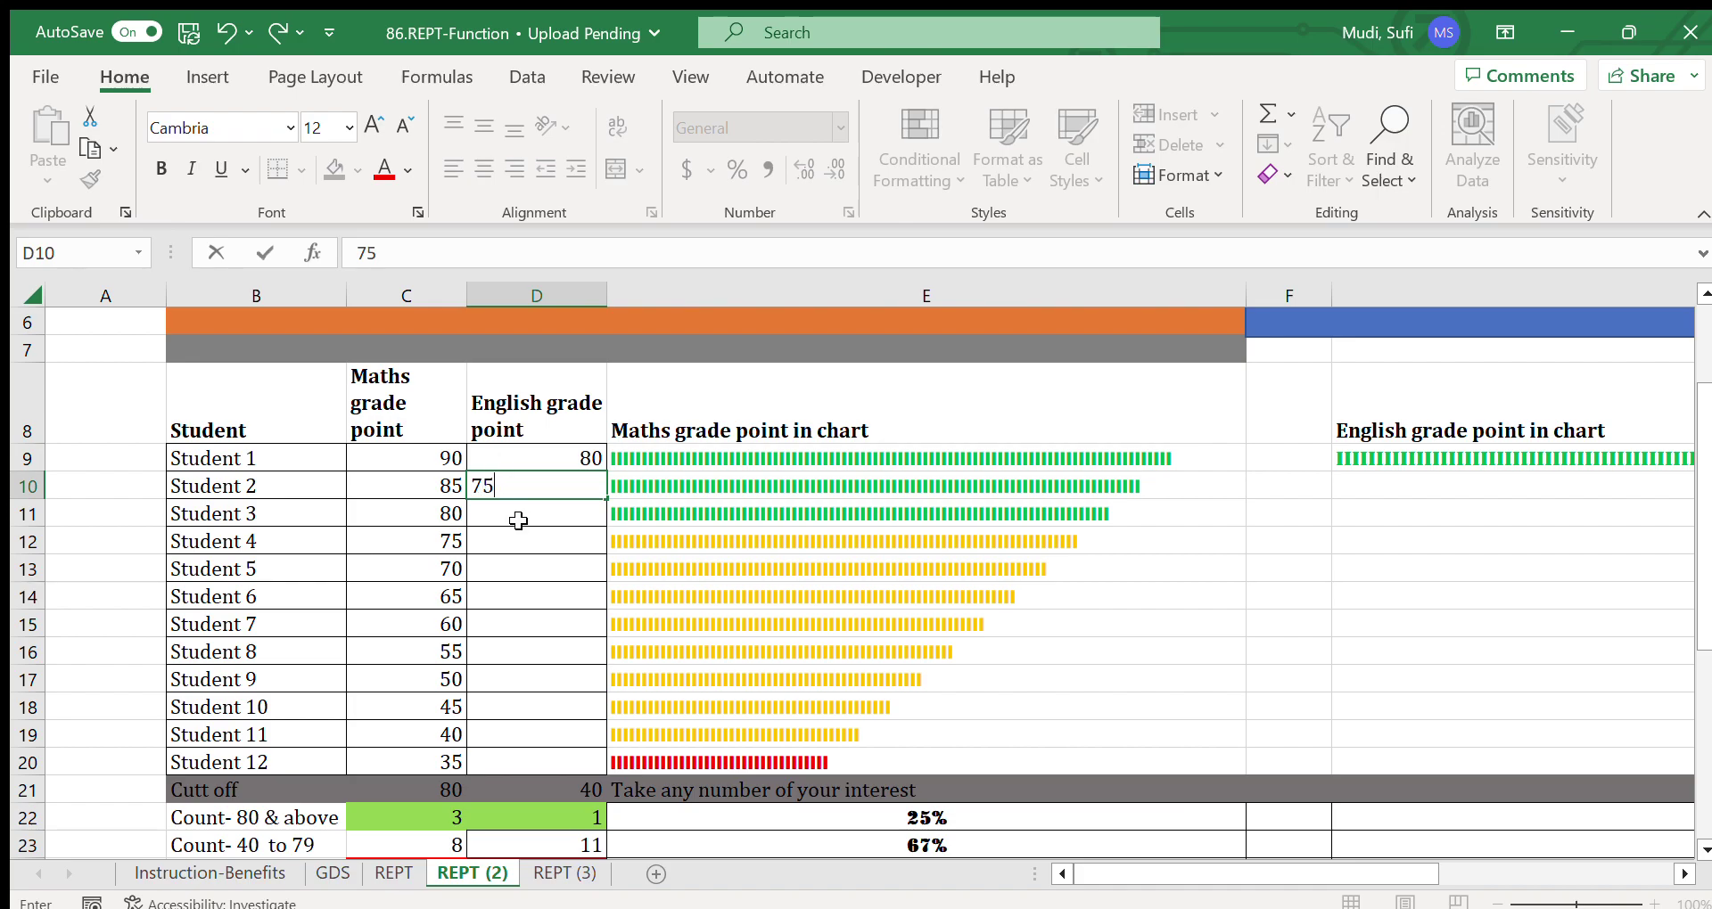
pyautogui.press('Return')
pyautogui.moveTo(548, 456); pyautogui.dragTo(583, 765)
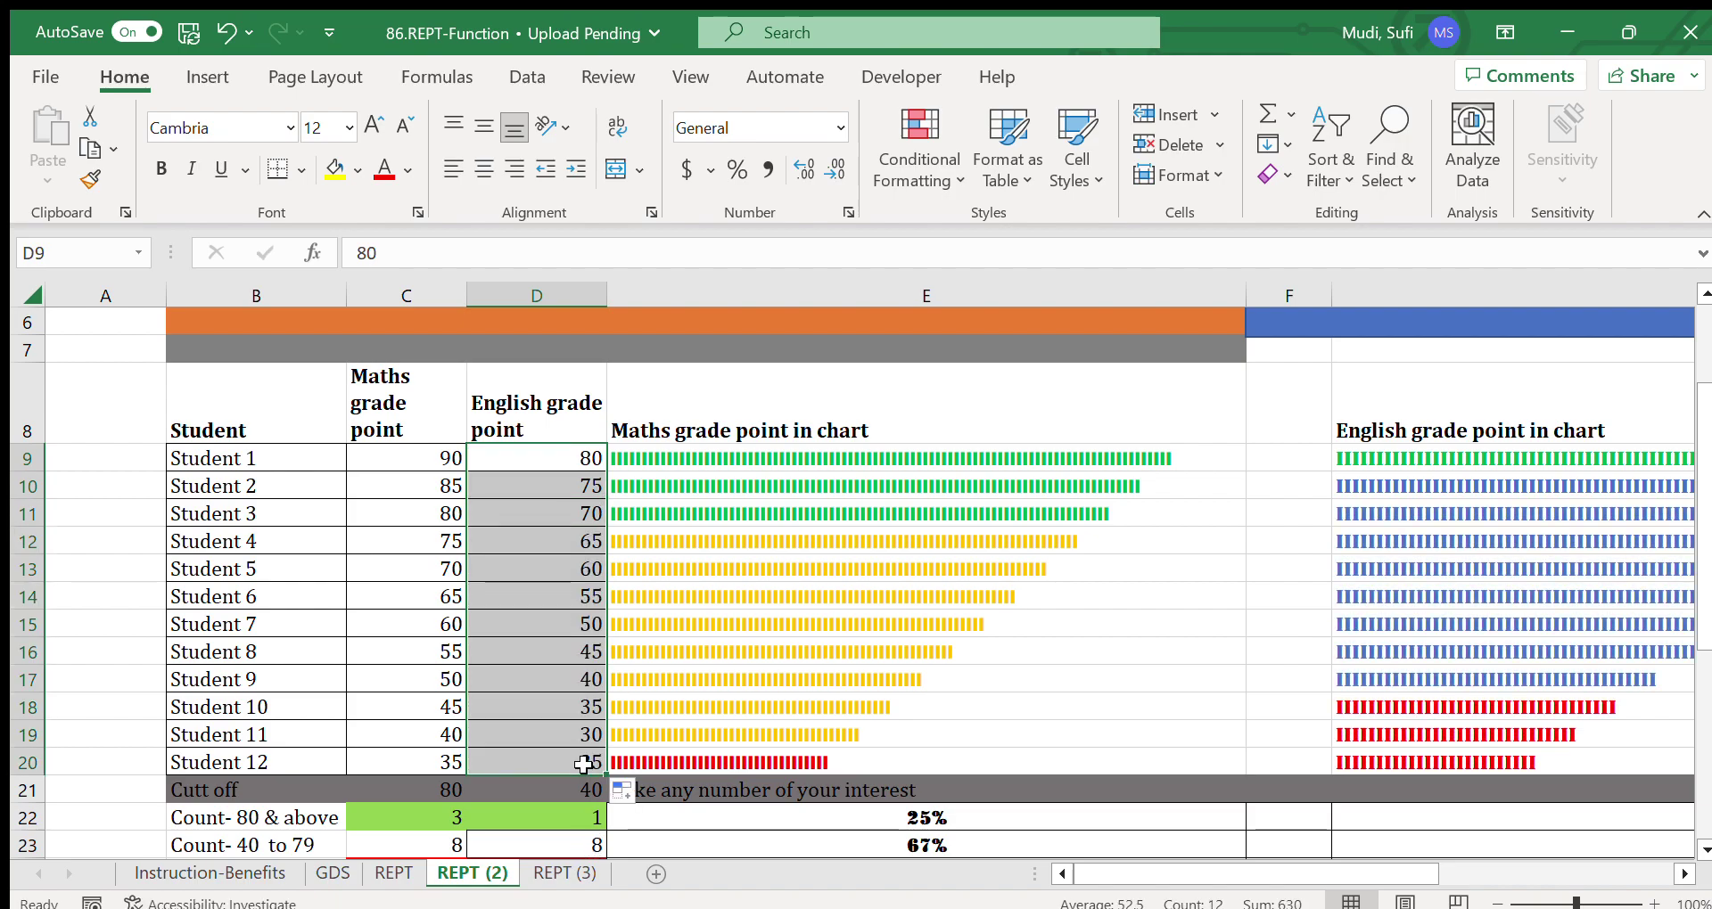
# Step: Check the COUNTIF formula in C22, the top three Maths bars, Student 12's red bar and the English cut-off of 40
pyautogui.click(445, 820)
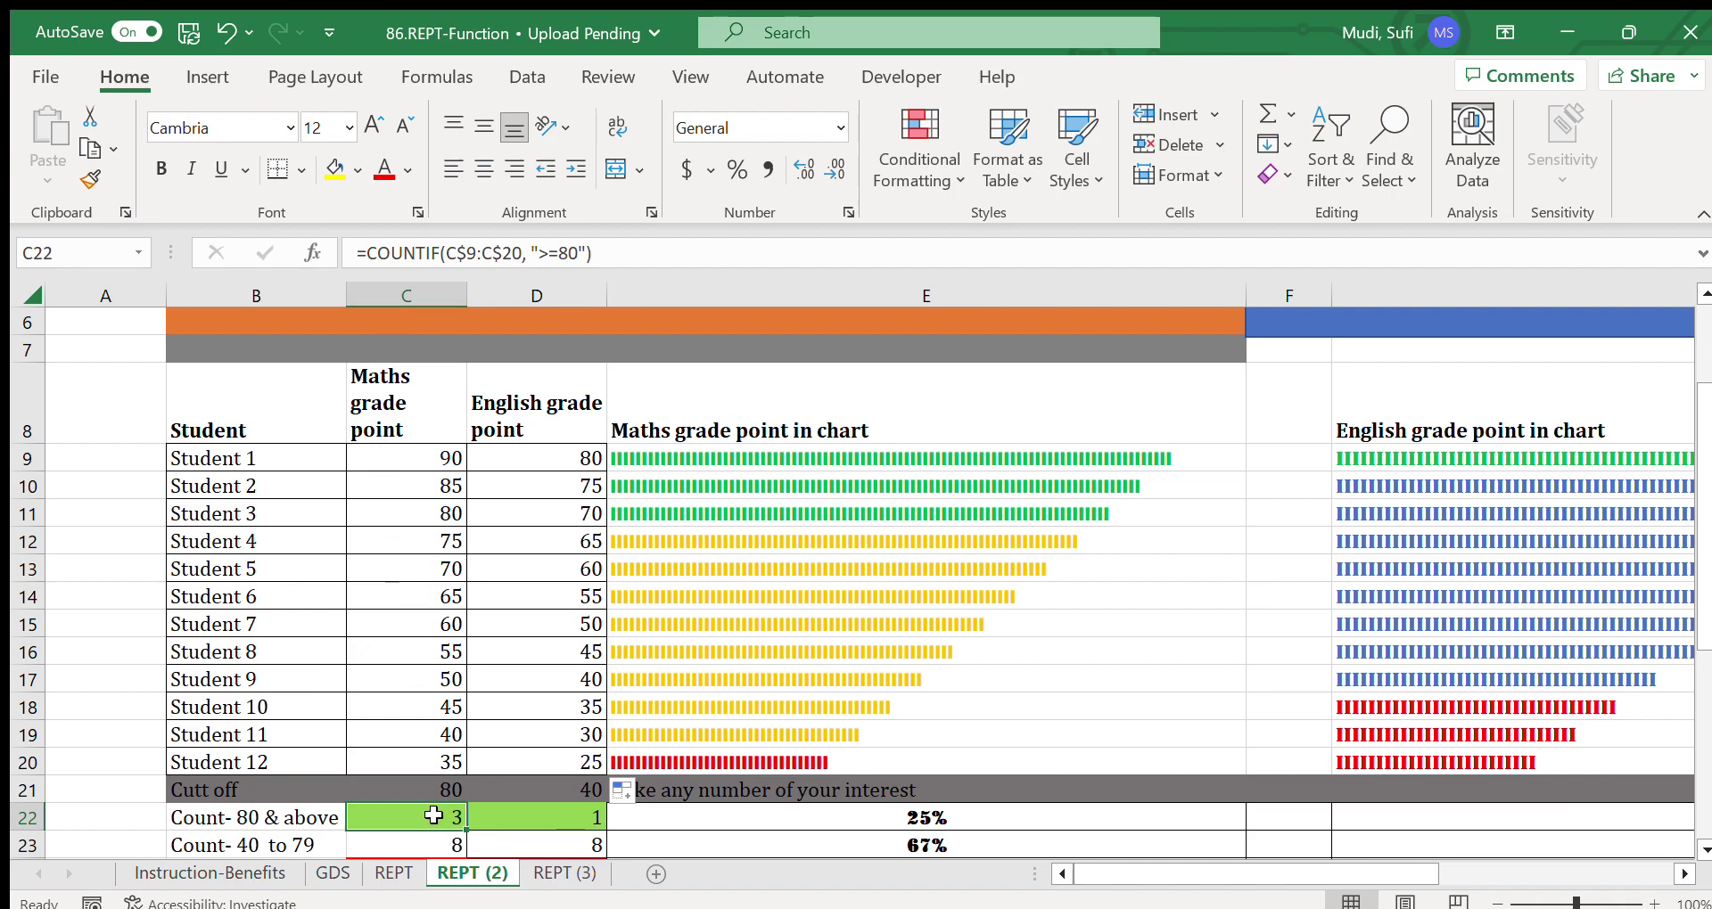
pyautogui.moveTo(679, 462); pyautogui.dragTo(677, 507)
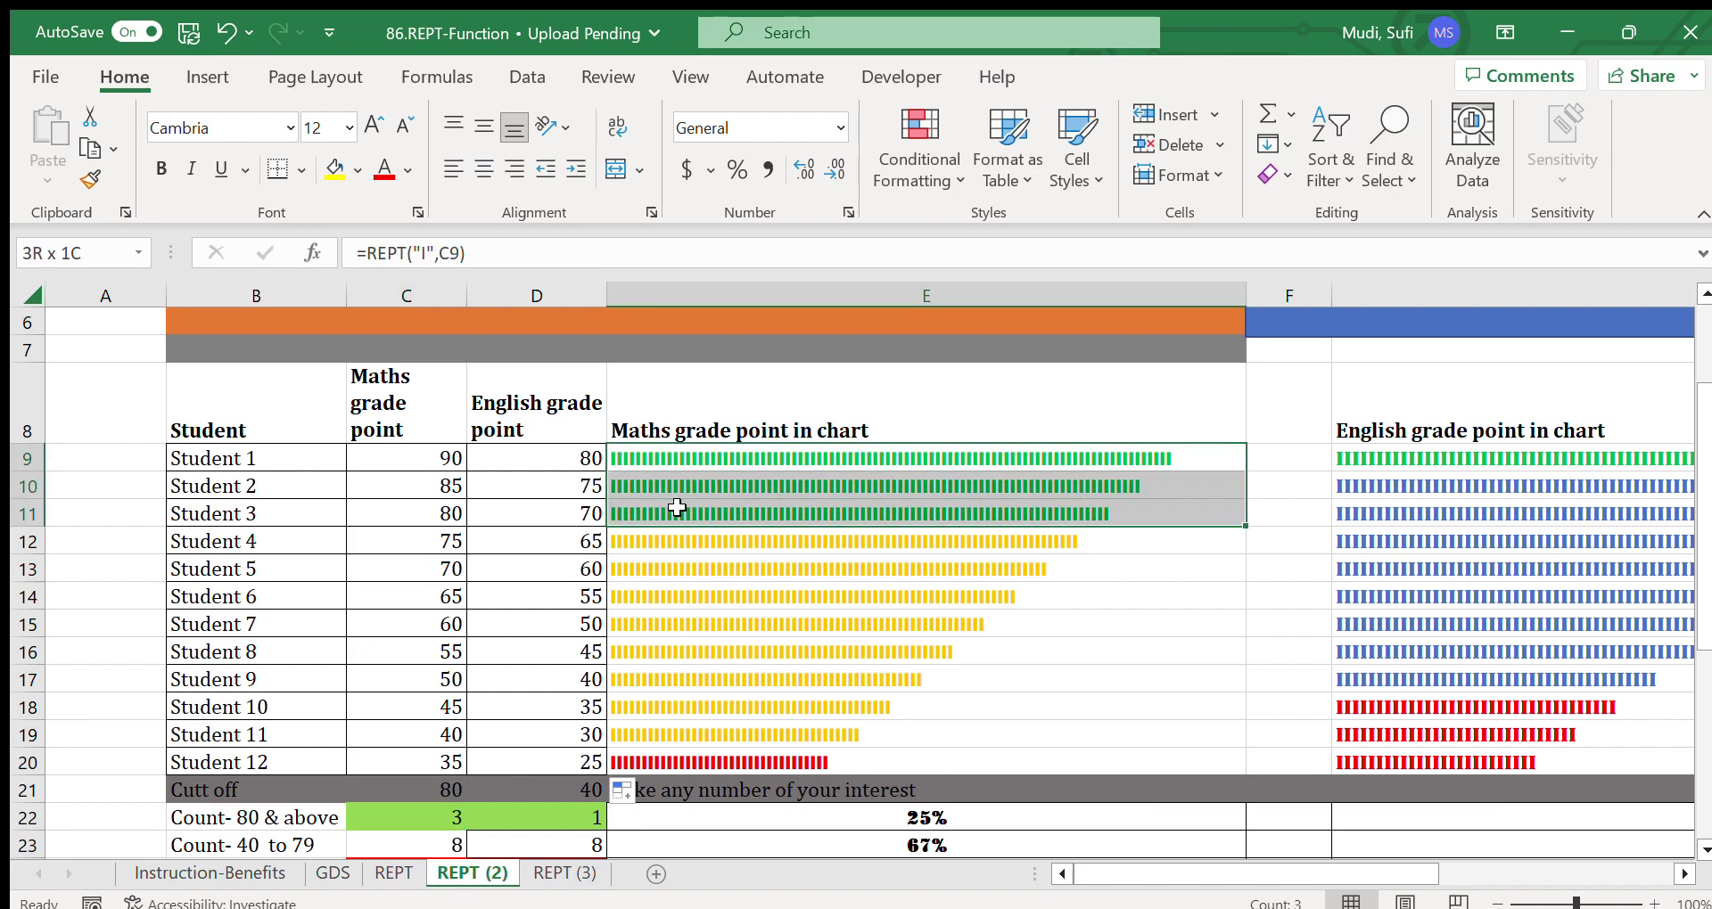
pyautogui.moveTo(678, 507); pyautogui.dragTo(676, 505)
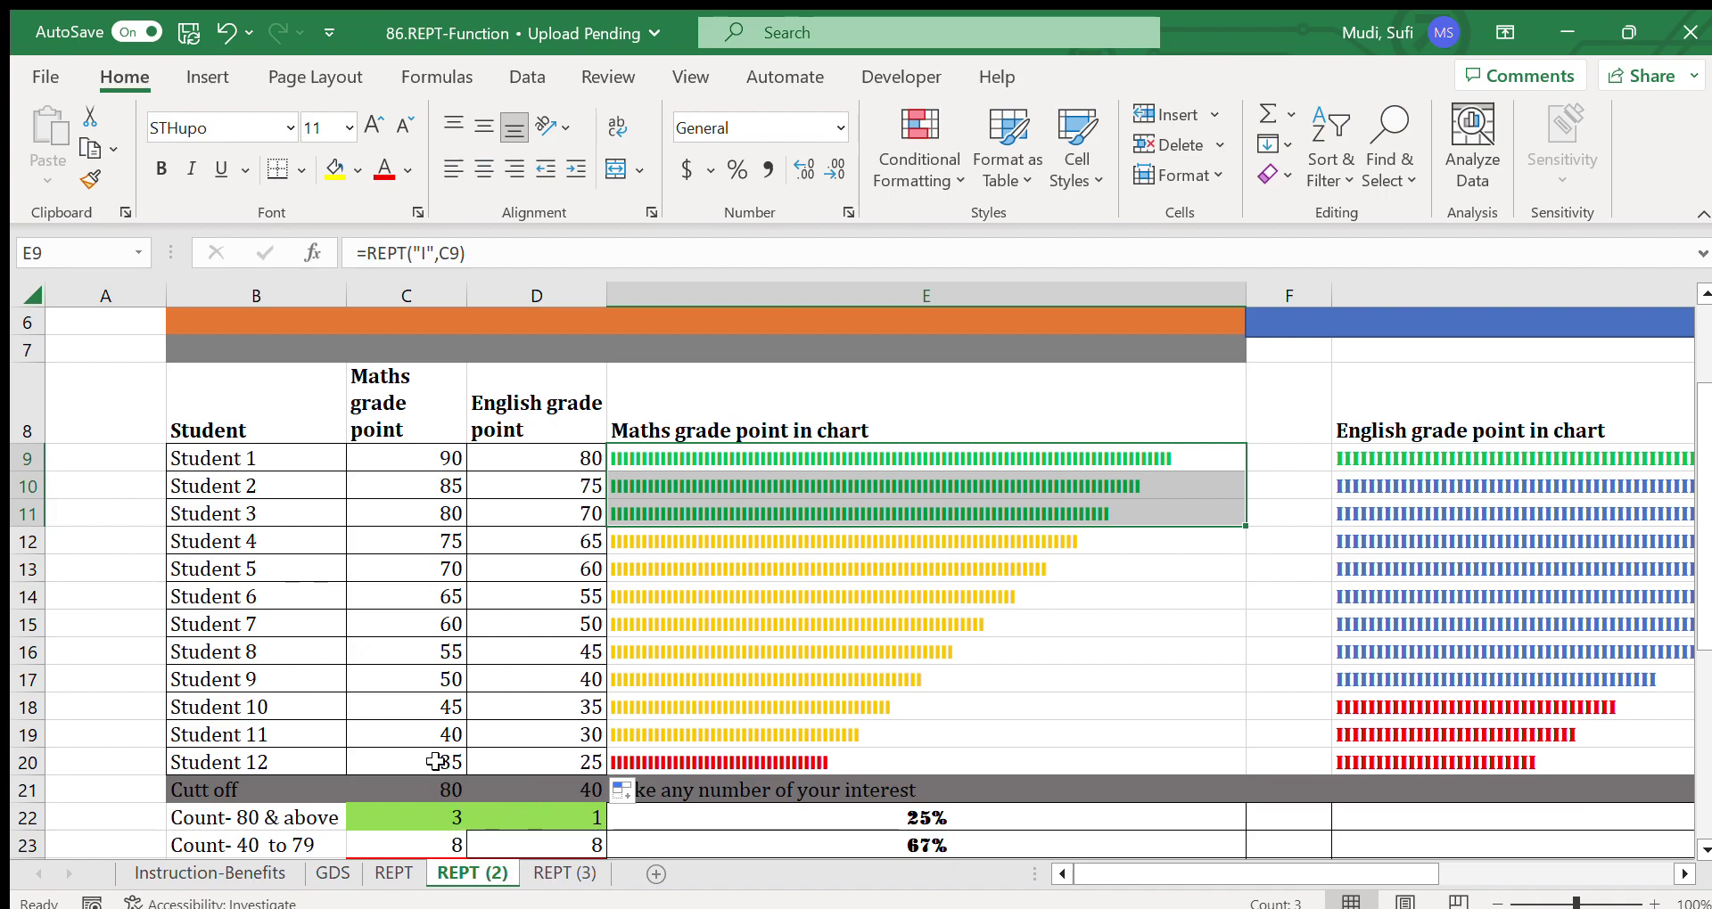
pyautogui.click(435, 761)
pyautogui.click(645, 760)
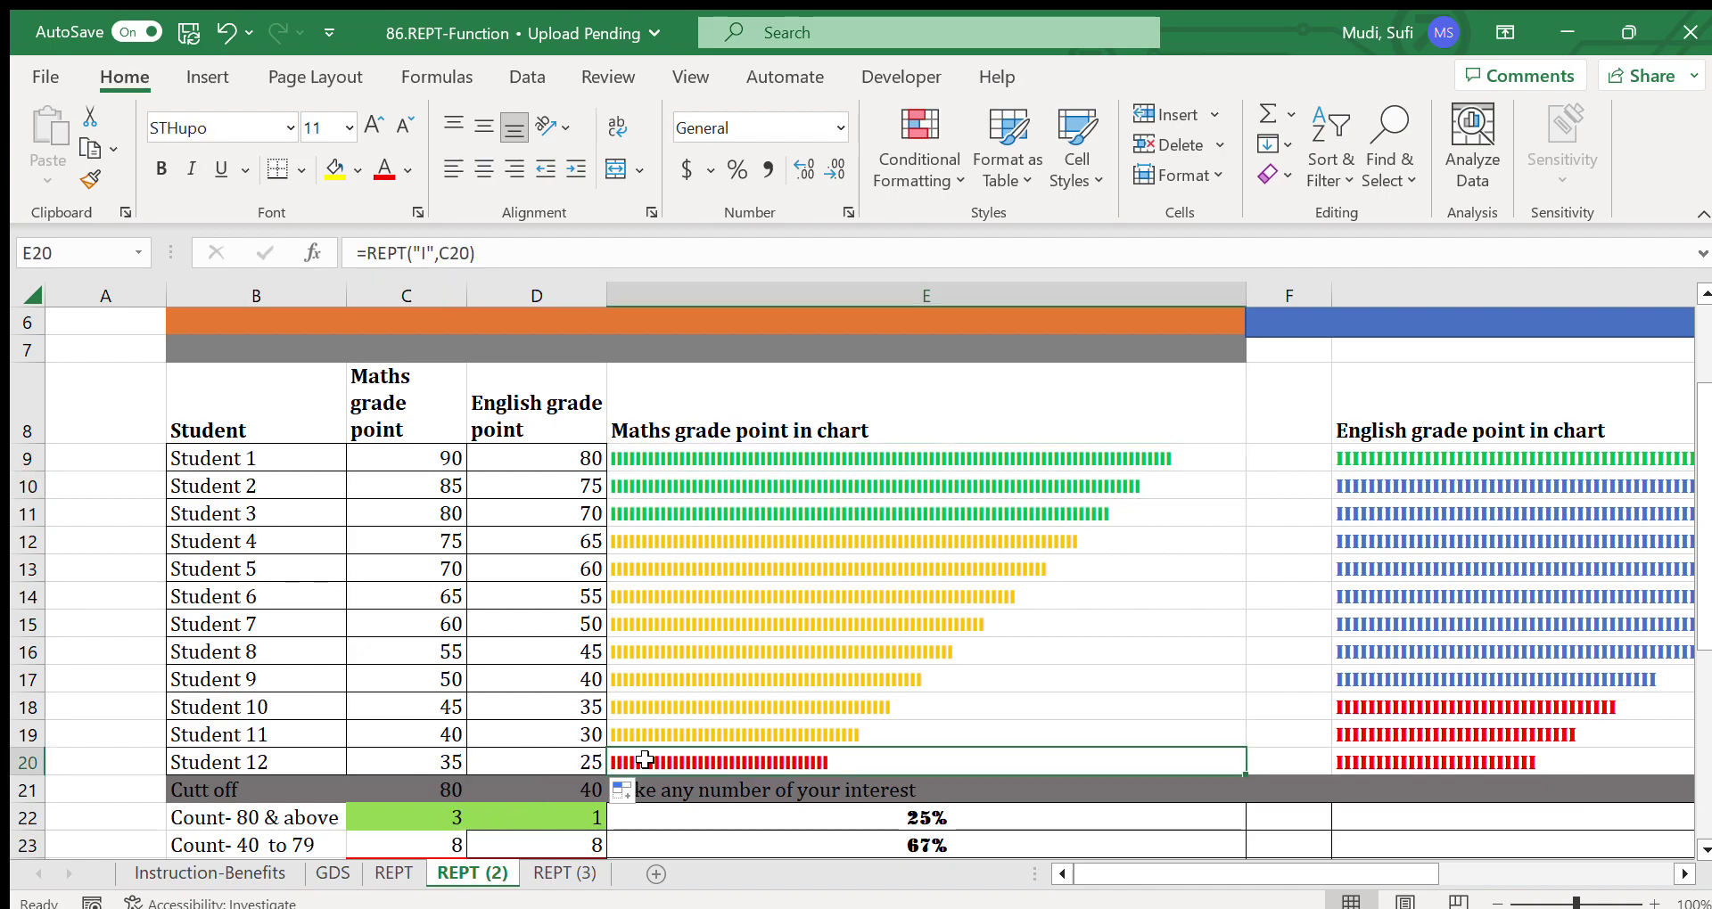
pyautogui.click(557, 791)
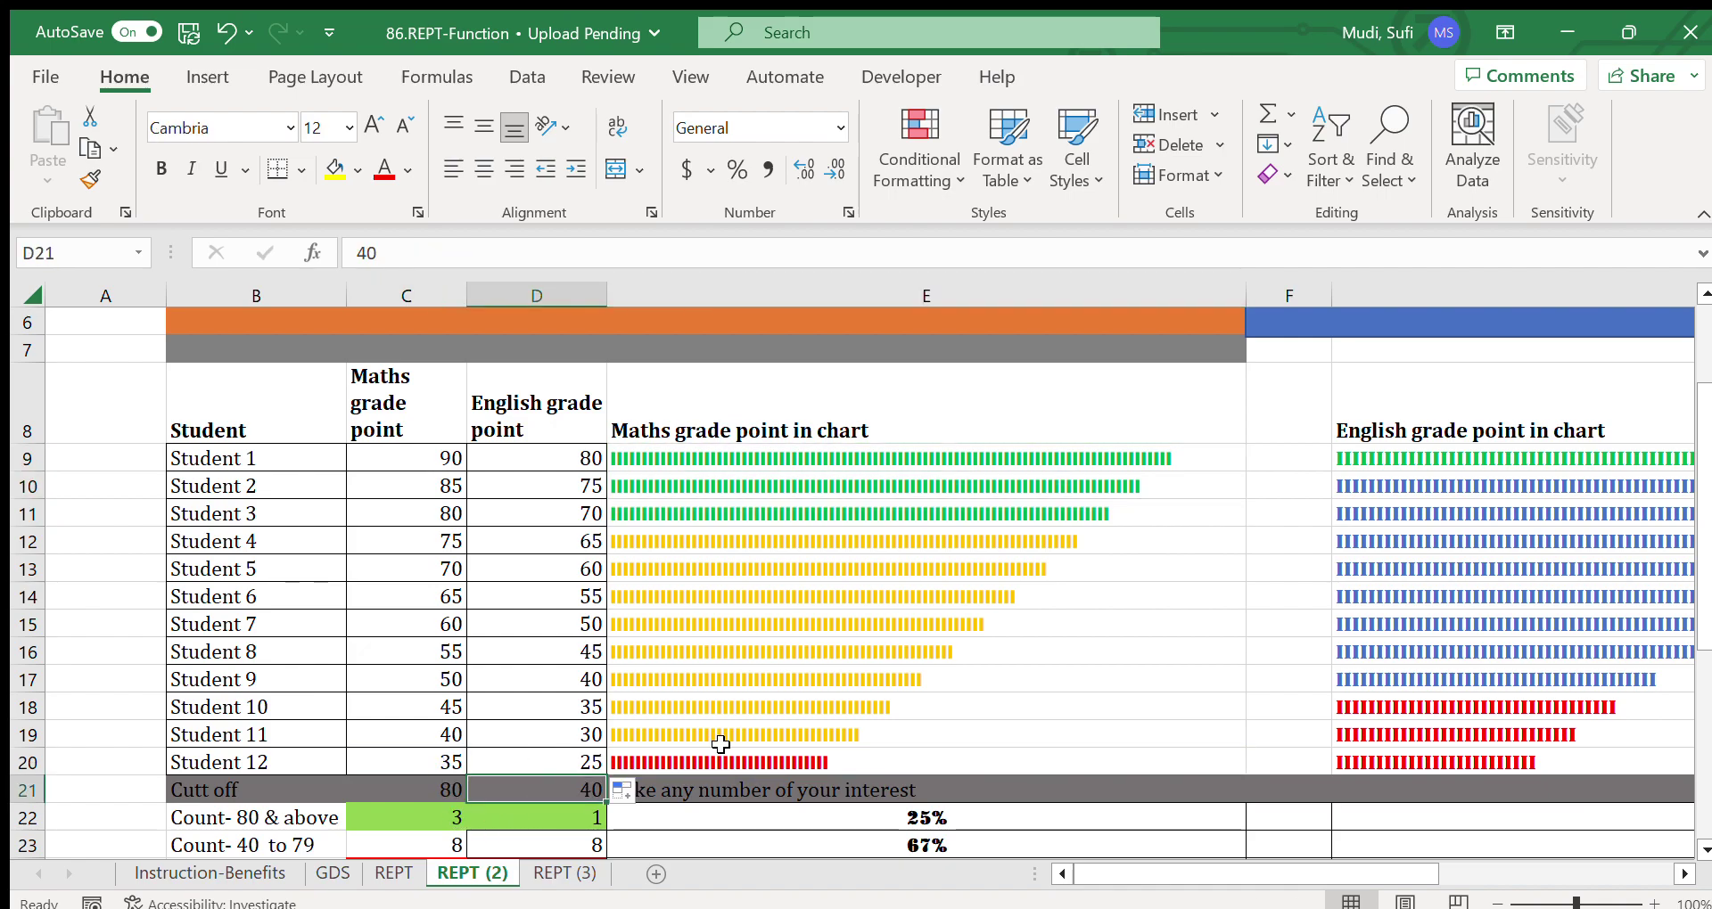
pyautogui.click(682, 760)
pyautogui.click(208, 758)
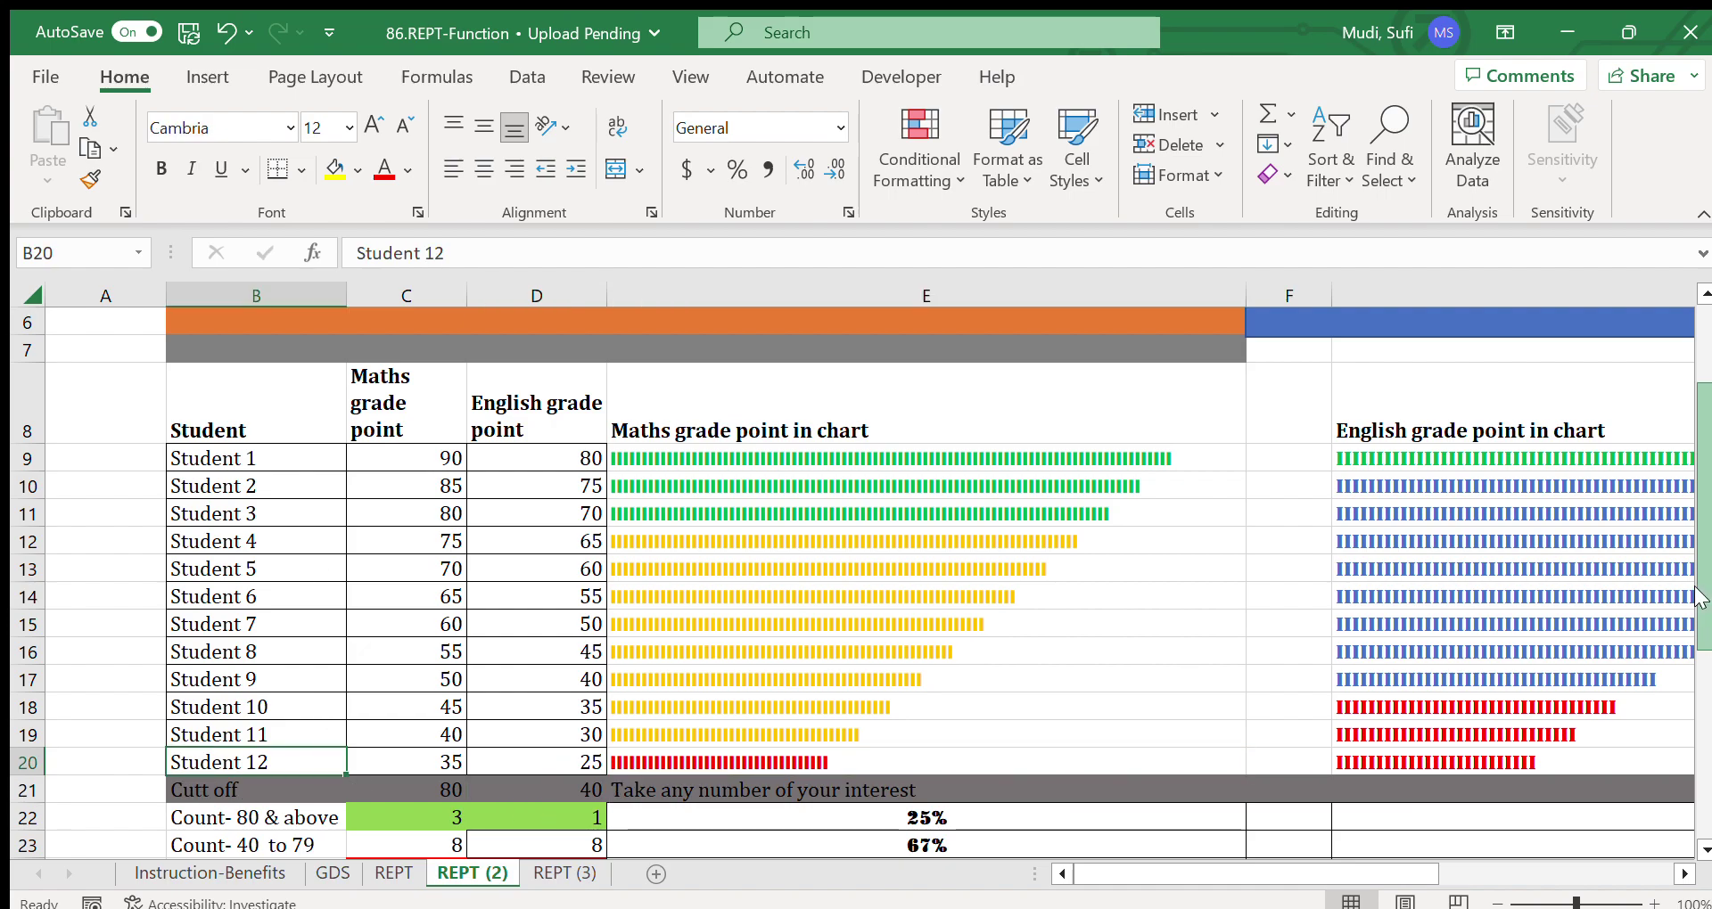
pyautogui.moveTo(1698, 597); pyautogui.dragTo(1697, 649)
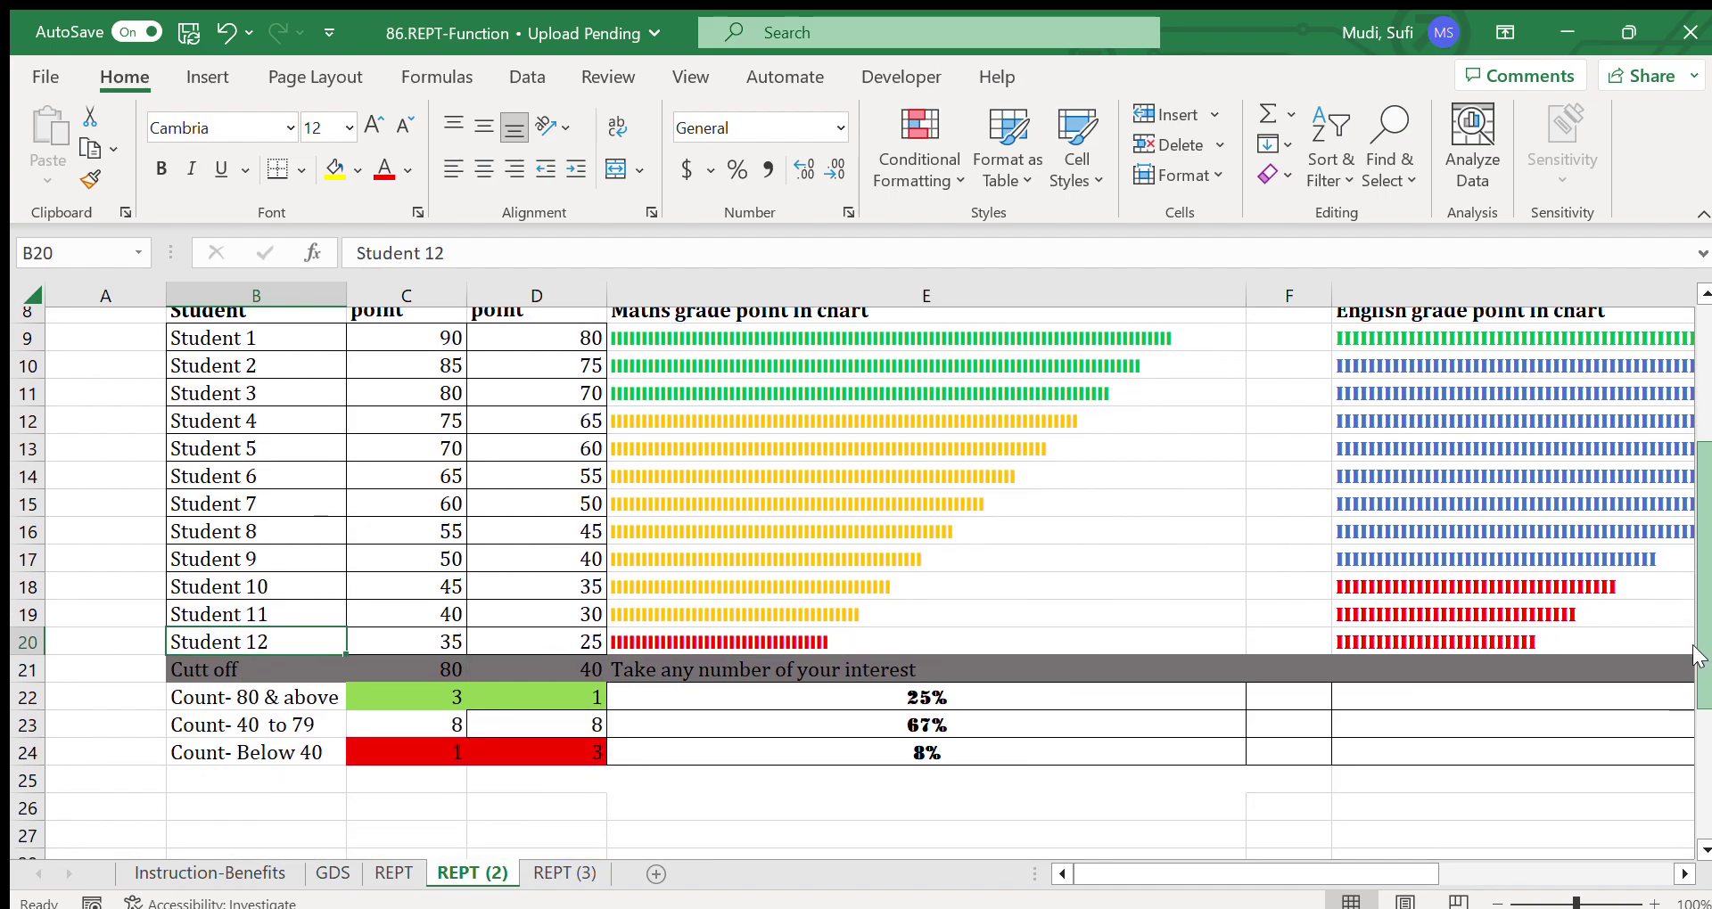
pyautogui.click(942, 698)
pyautogui.moveTo(942, 697); pyautogui.dragTo(938, 727)
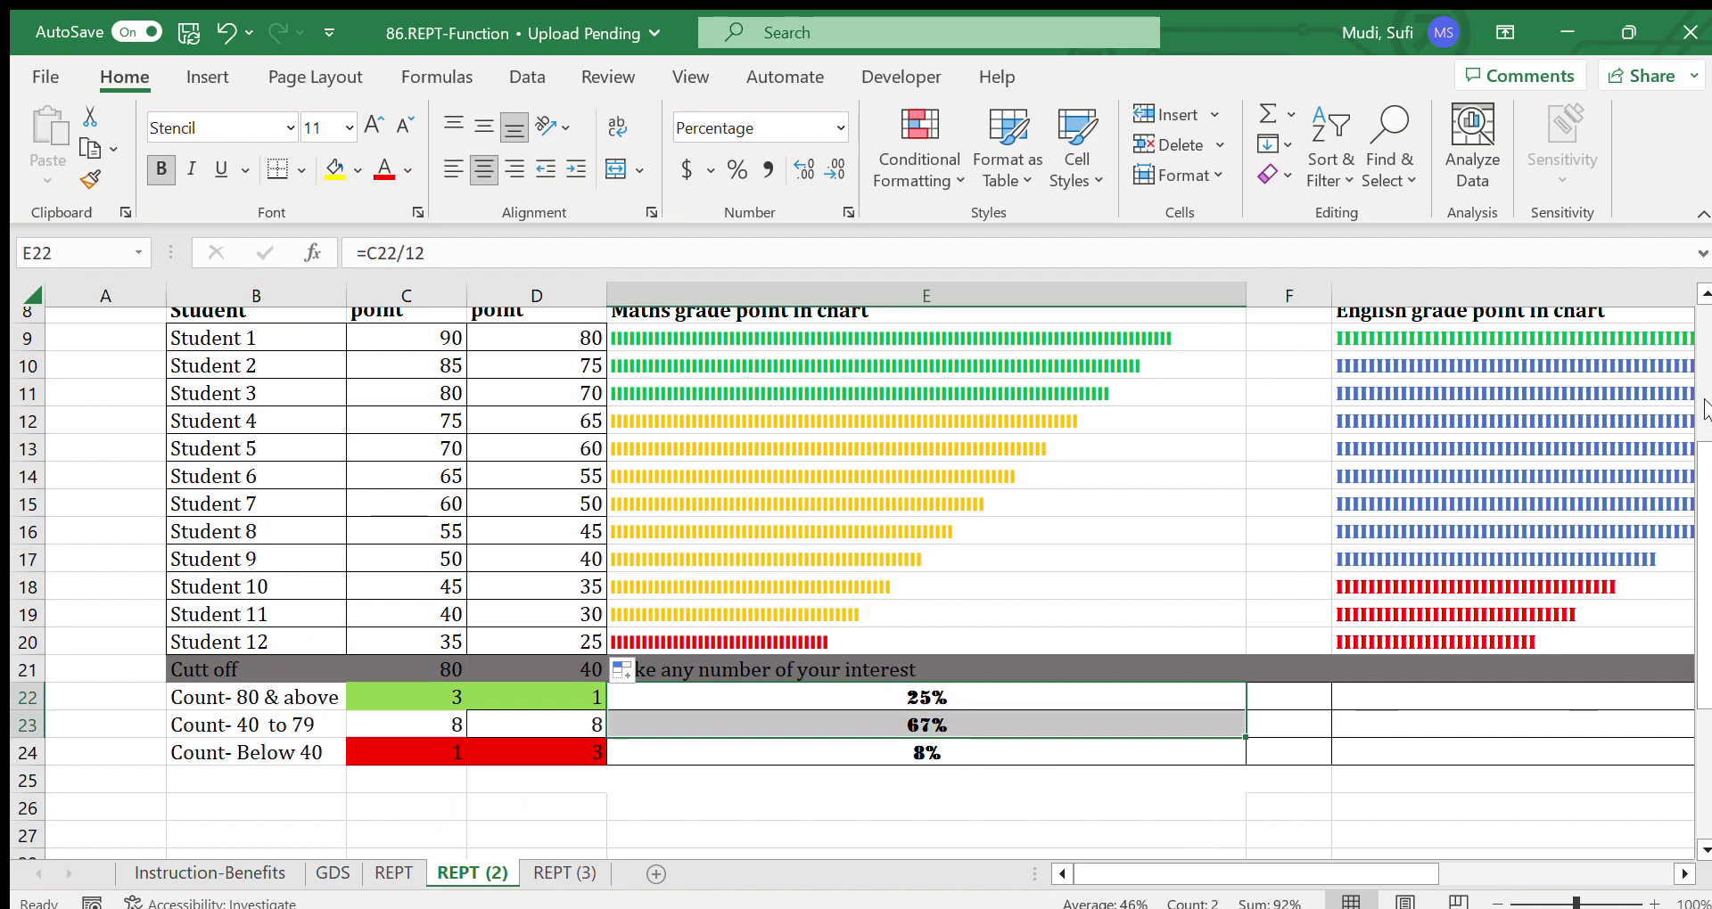
pyautogui.moveTo(1705, 410); pyautogui.dragTo(1705, 350)
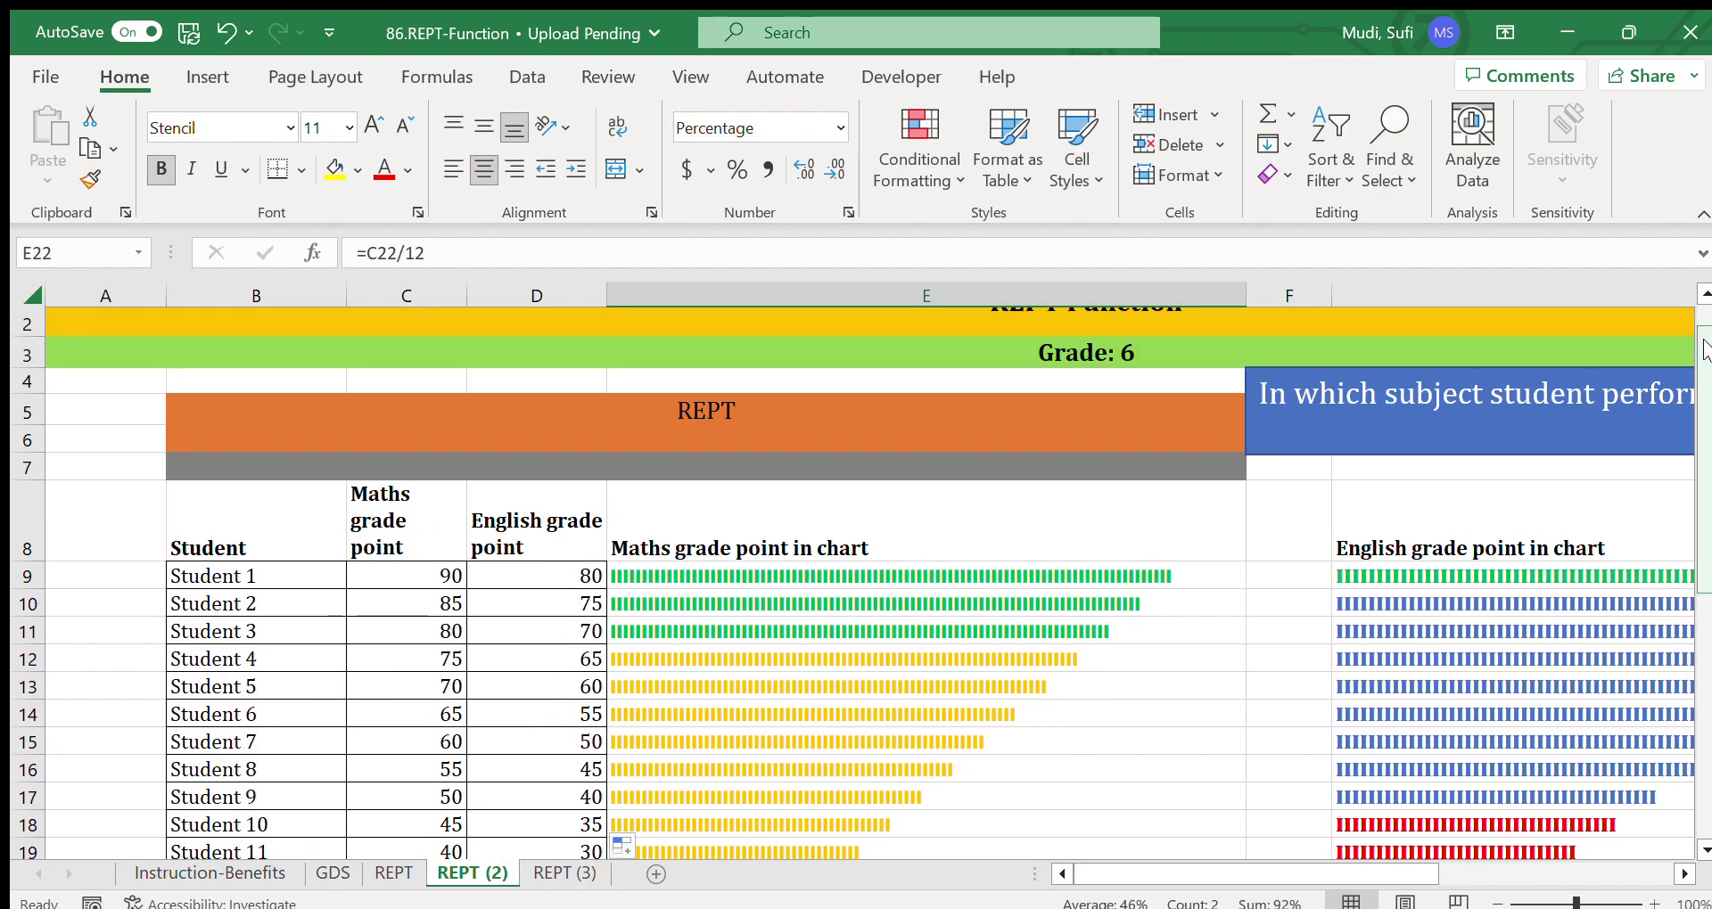
pyautogui.click(1411, 423)
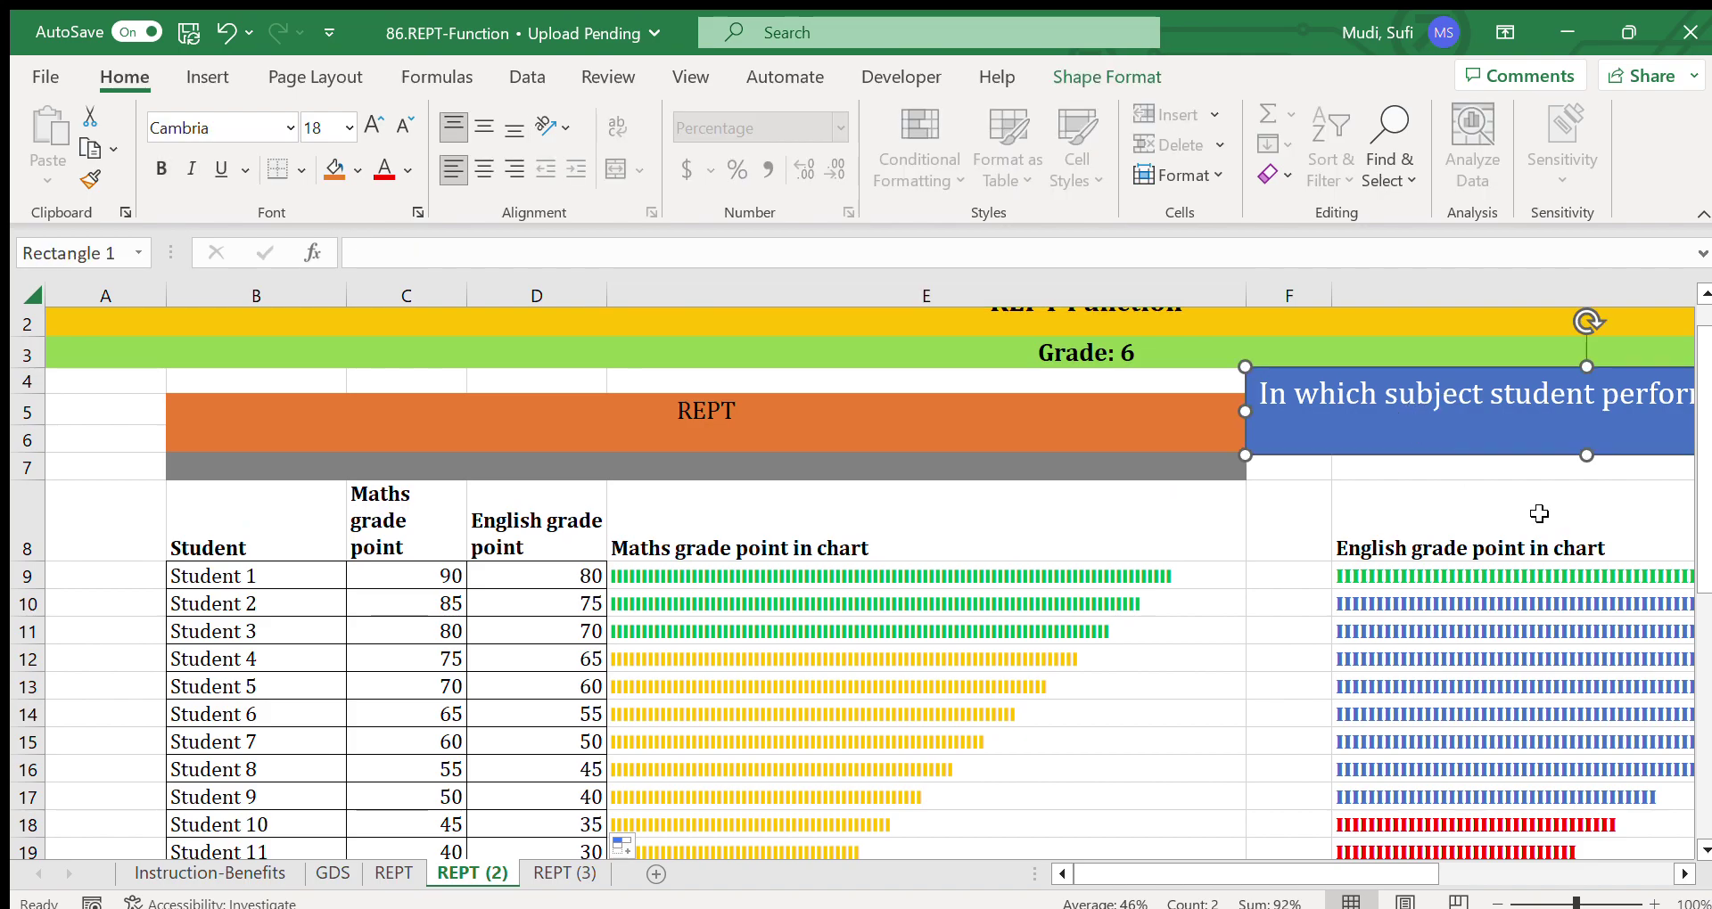
pyautogui.click(1676, 874)
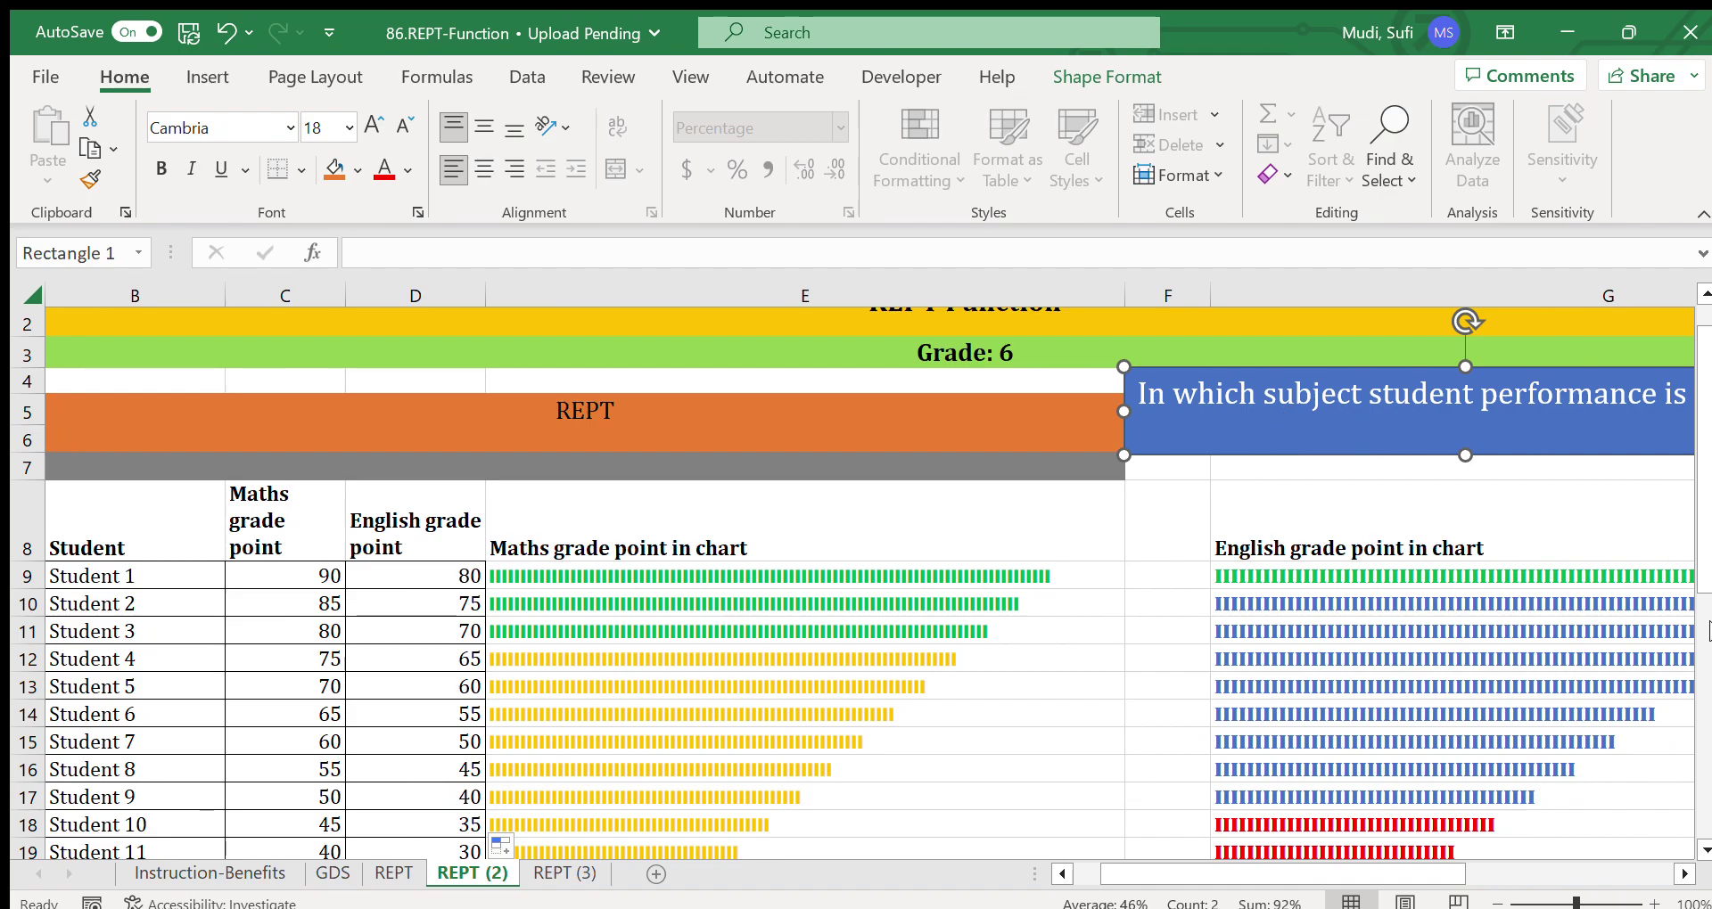
pyautogui.click(1684, 874)
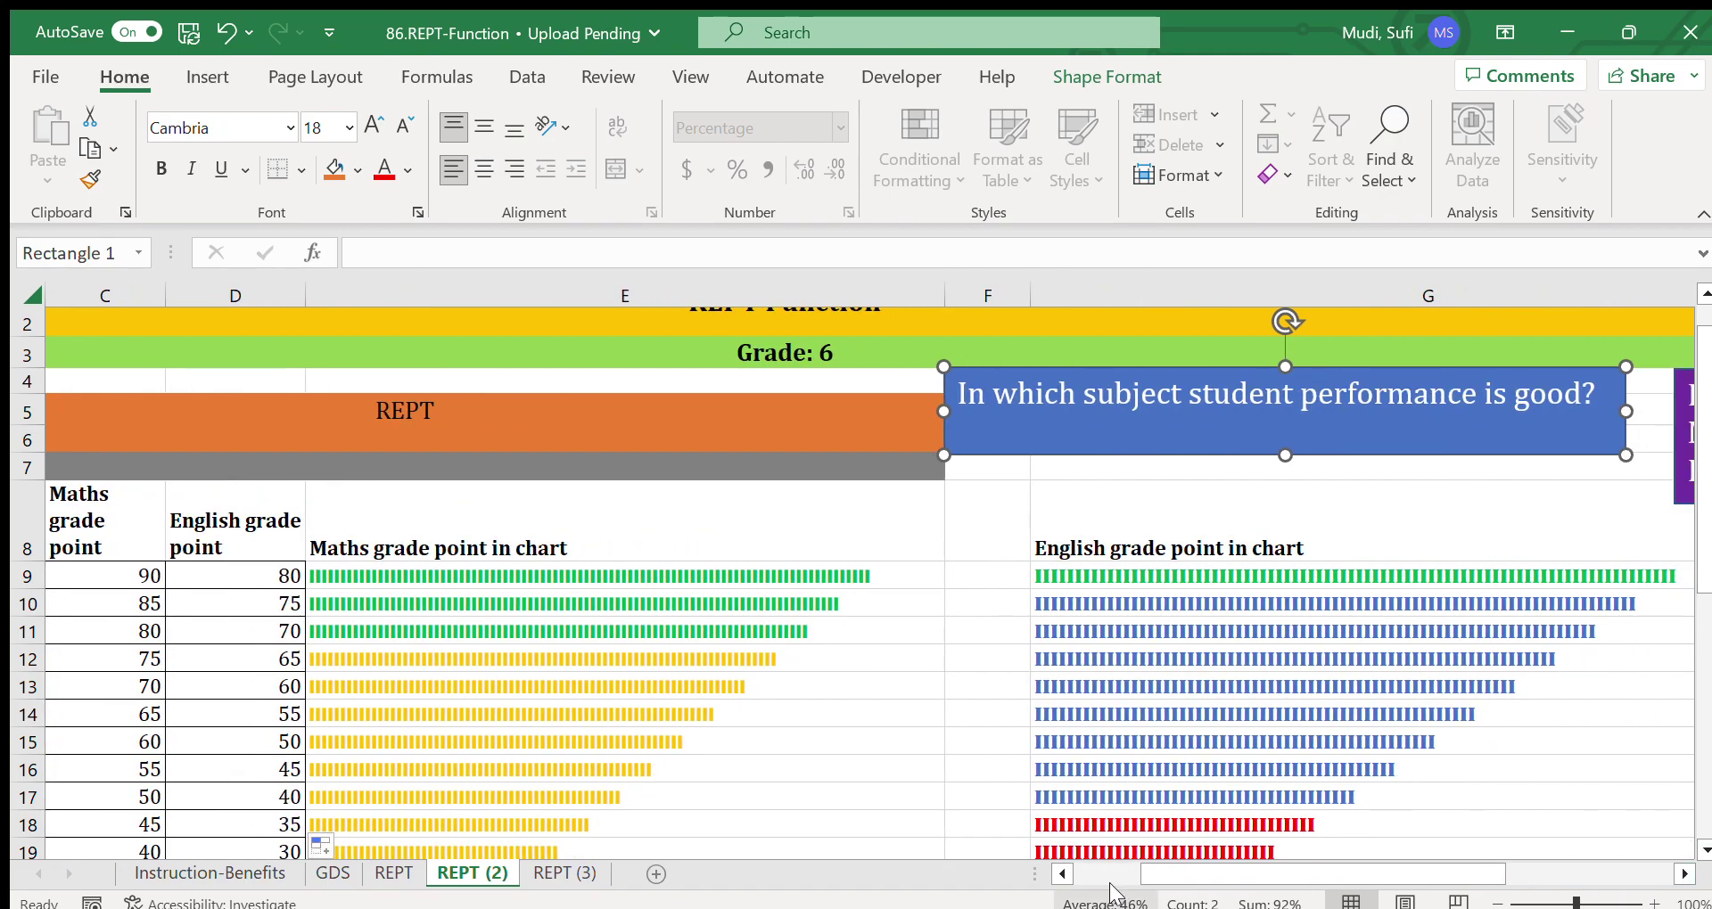
pyautogui.click(1060, 874)
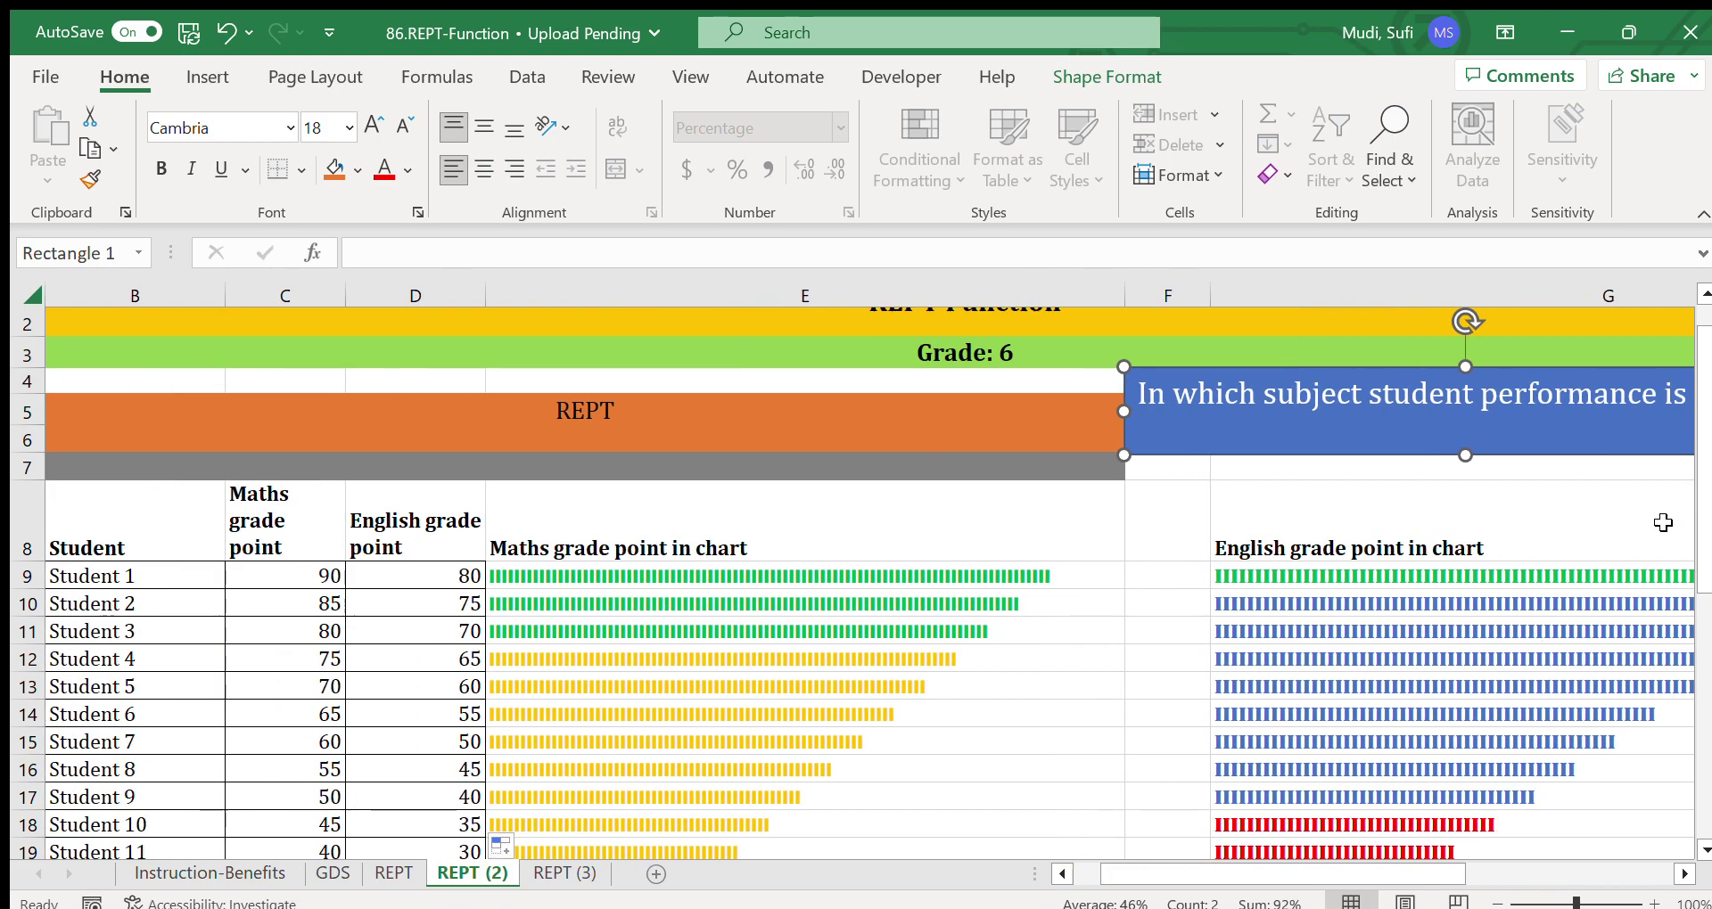
pyautogui.moveTo(1703, 495); pyautogui.dragTo(1698, 572)
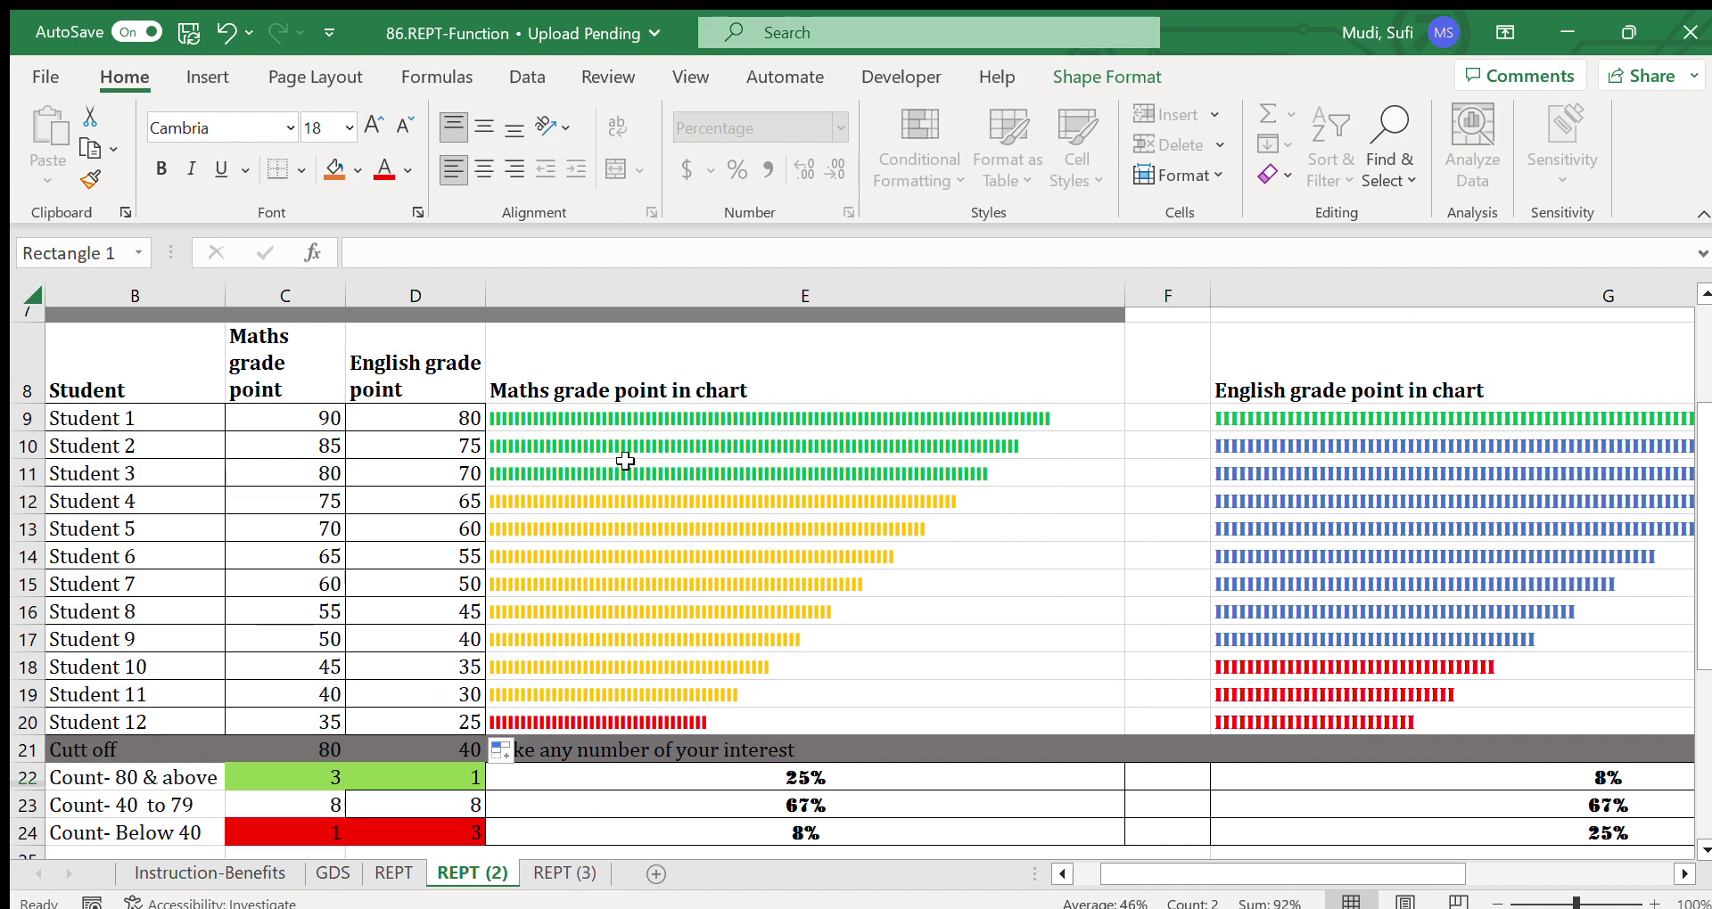
pyautogui.moveTo(407, 419); pyautogui.dragTo(398, 709)
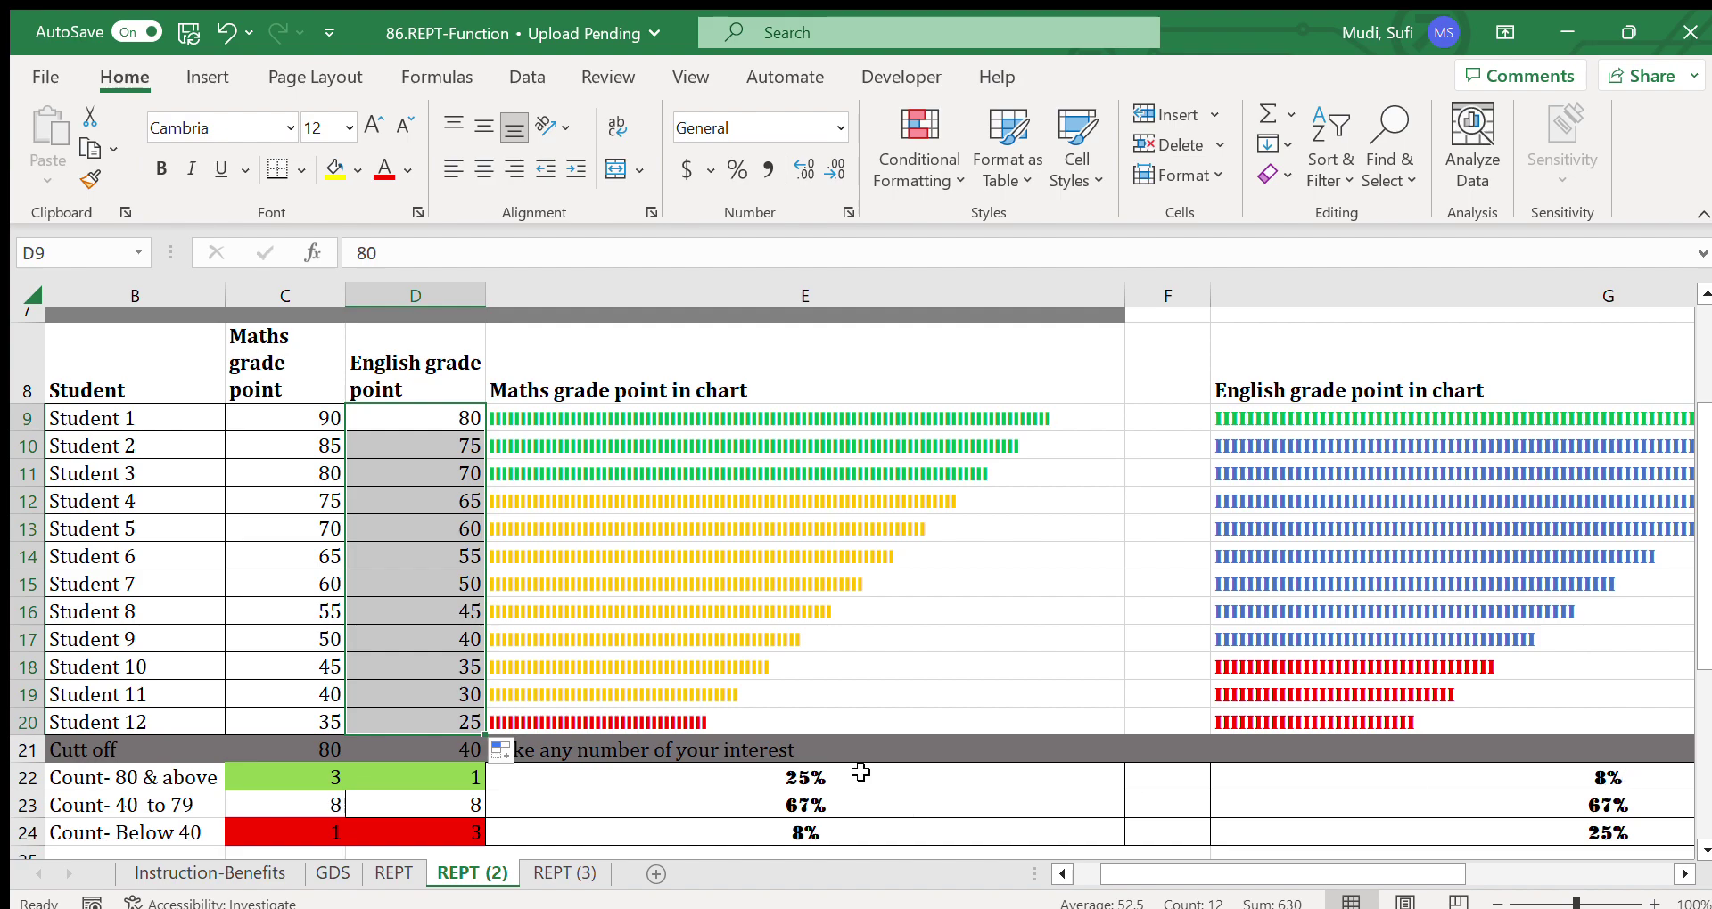
pyautogui.click(432, 782)
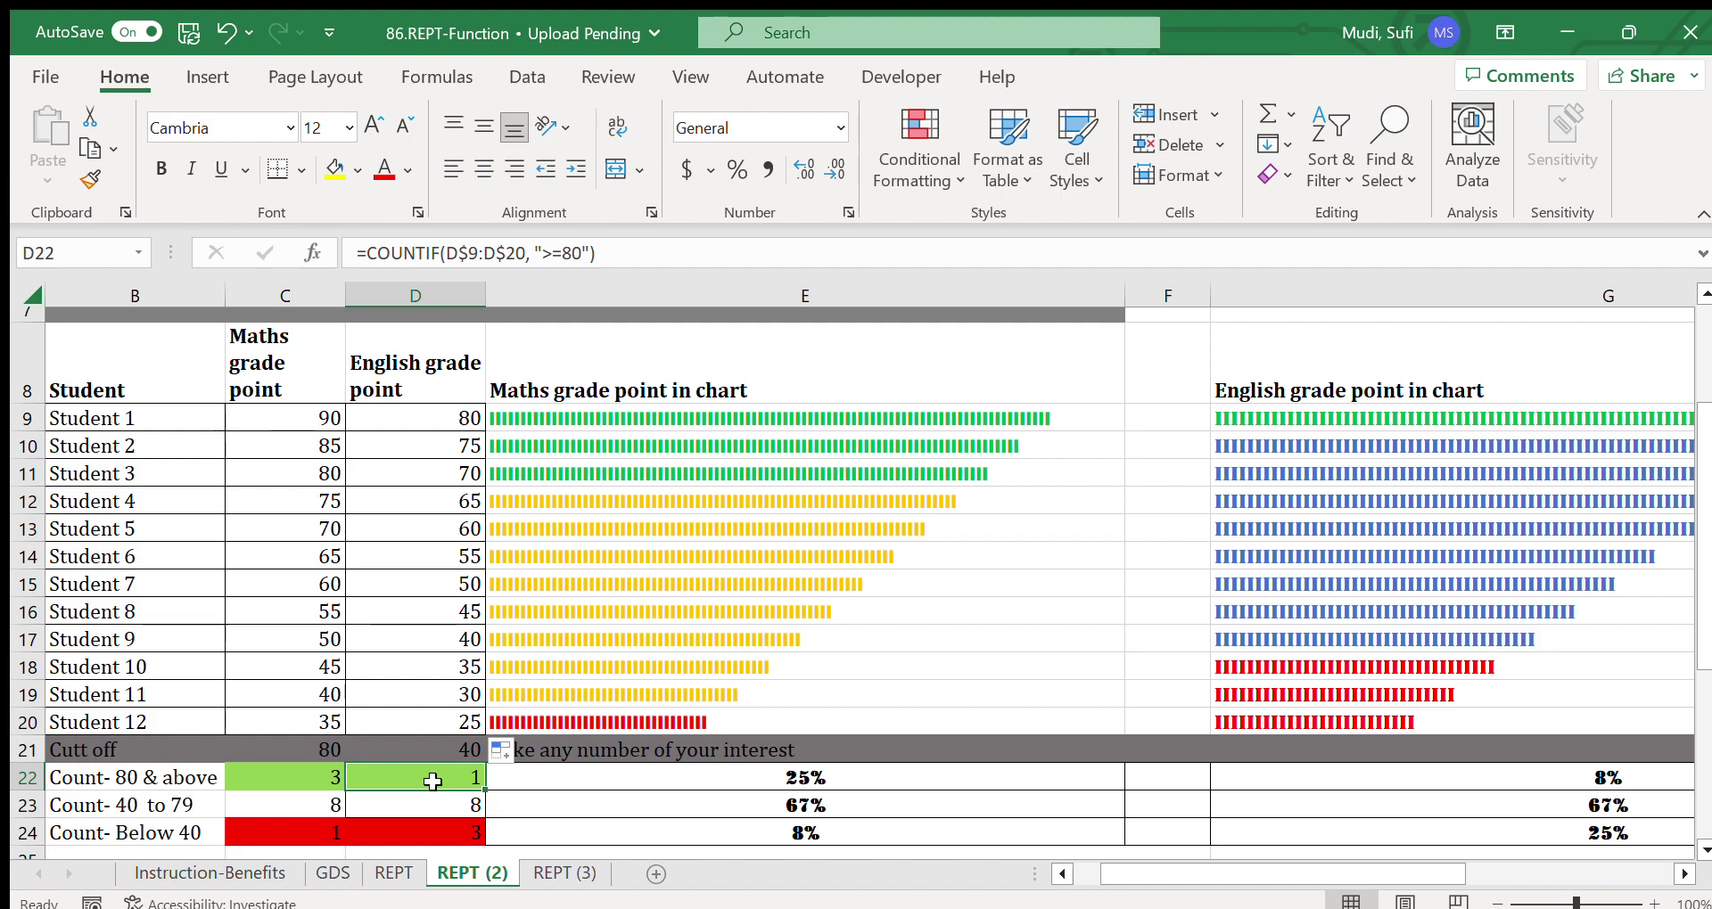
pyautogui.click(1302, 412)
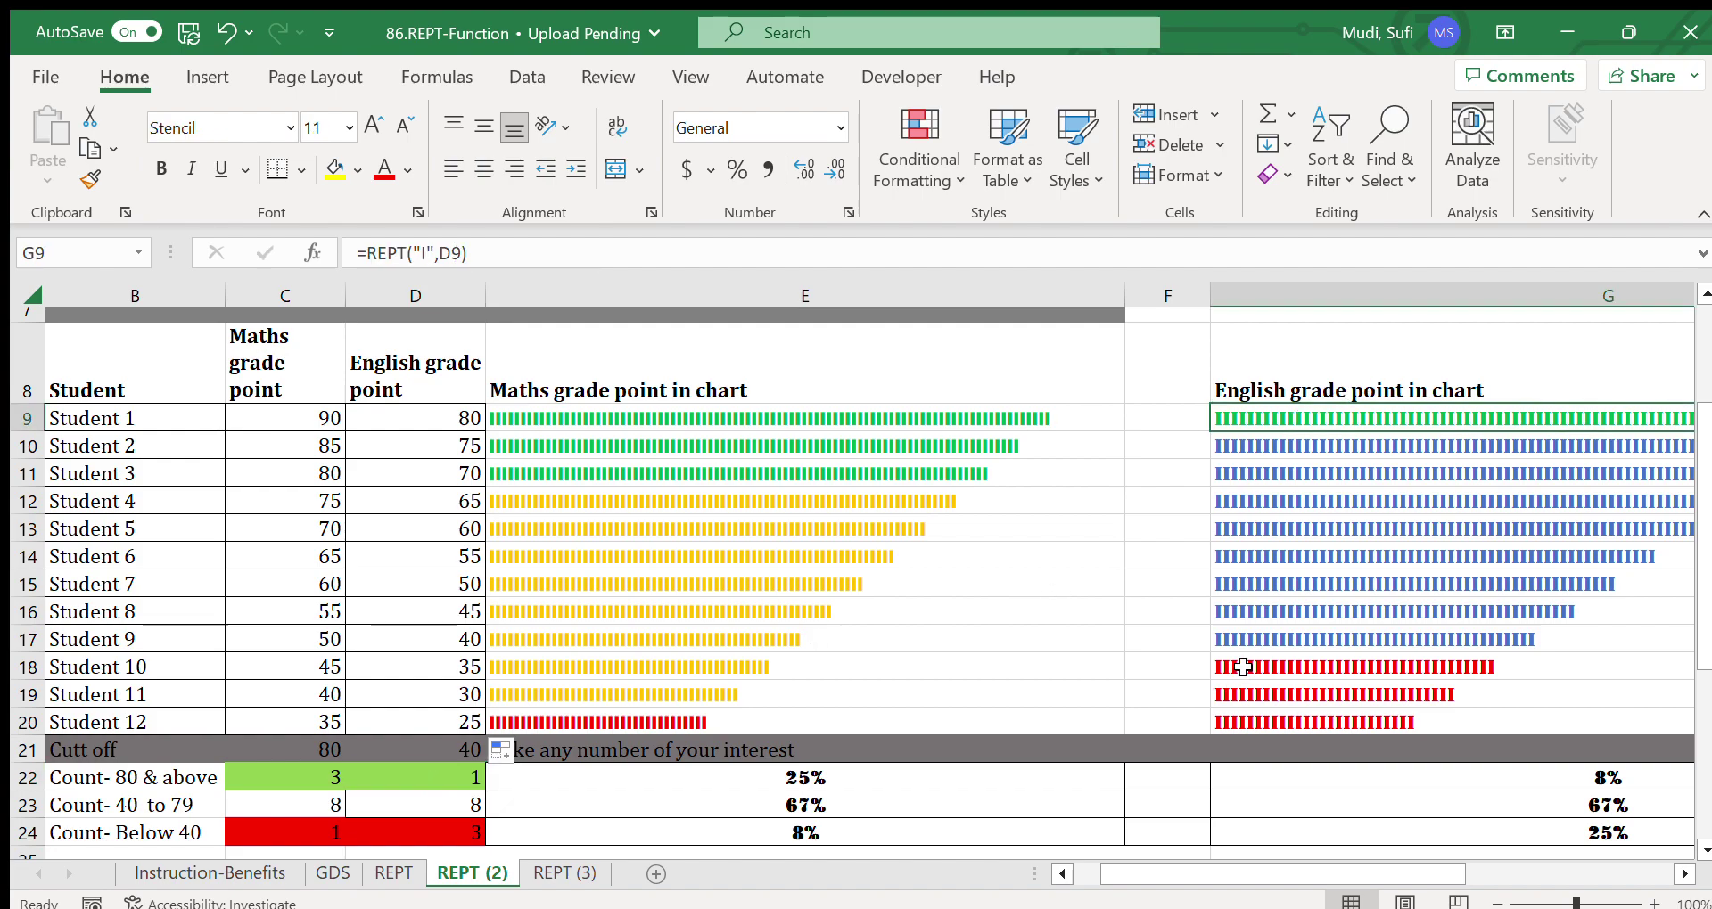
pyautogui.moveTo(1235, 668); pyautogui.dragTo(1239, 722)
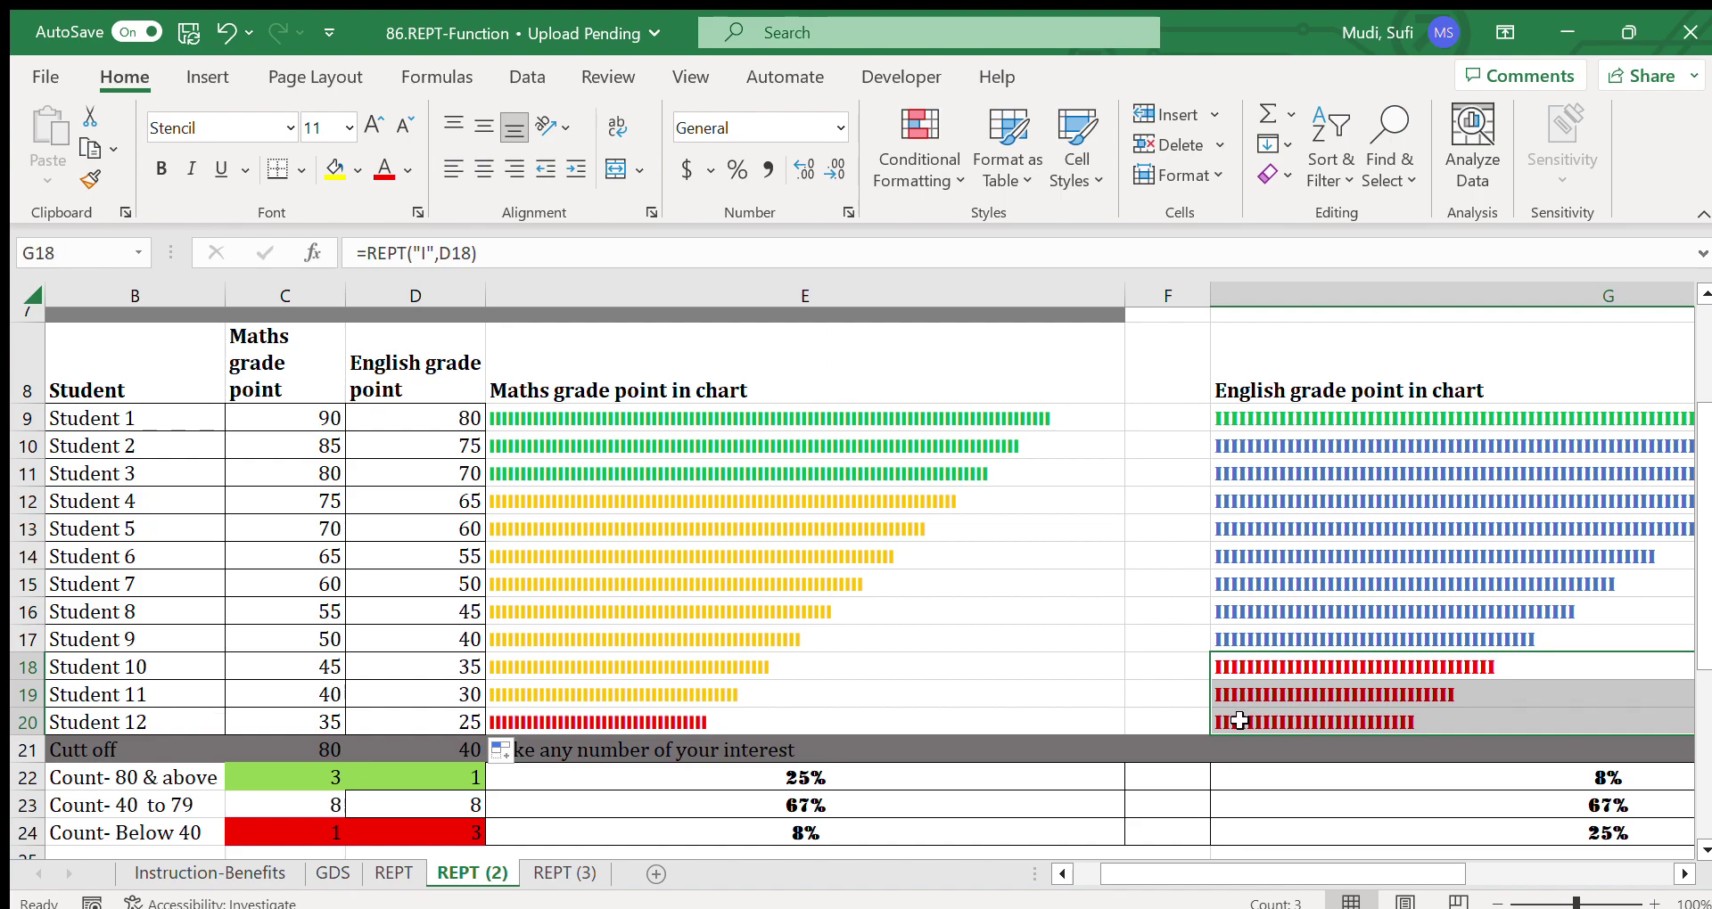
pyautogui.click(412, 744)
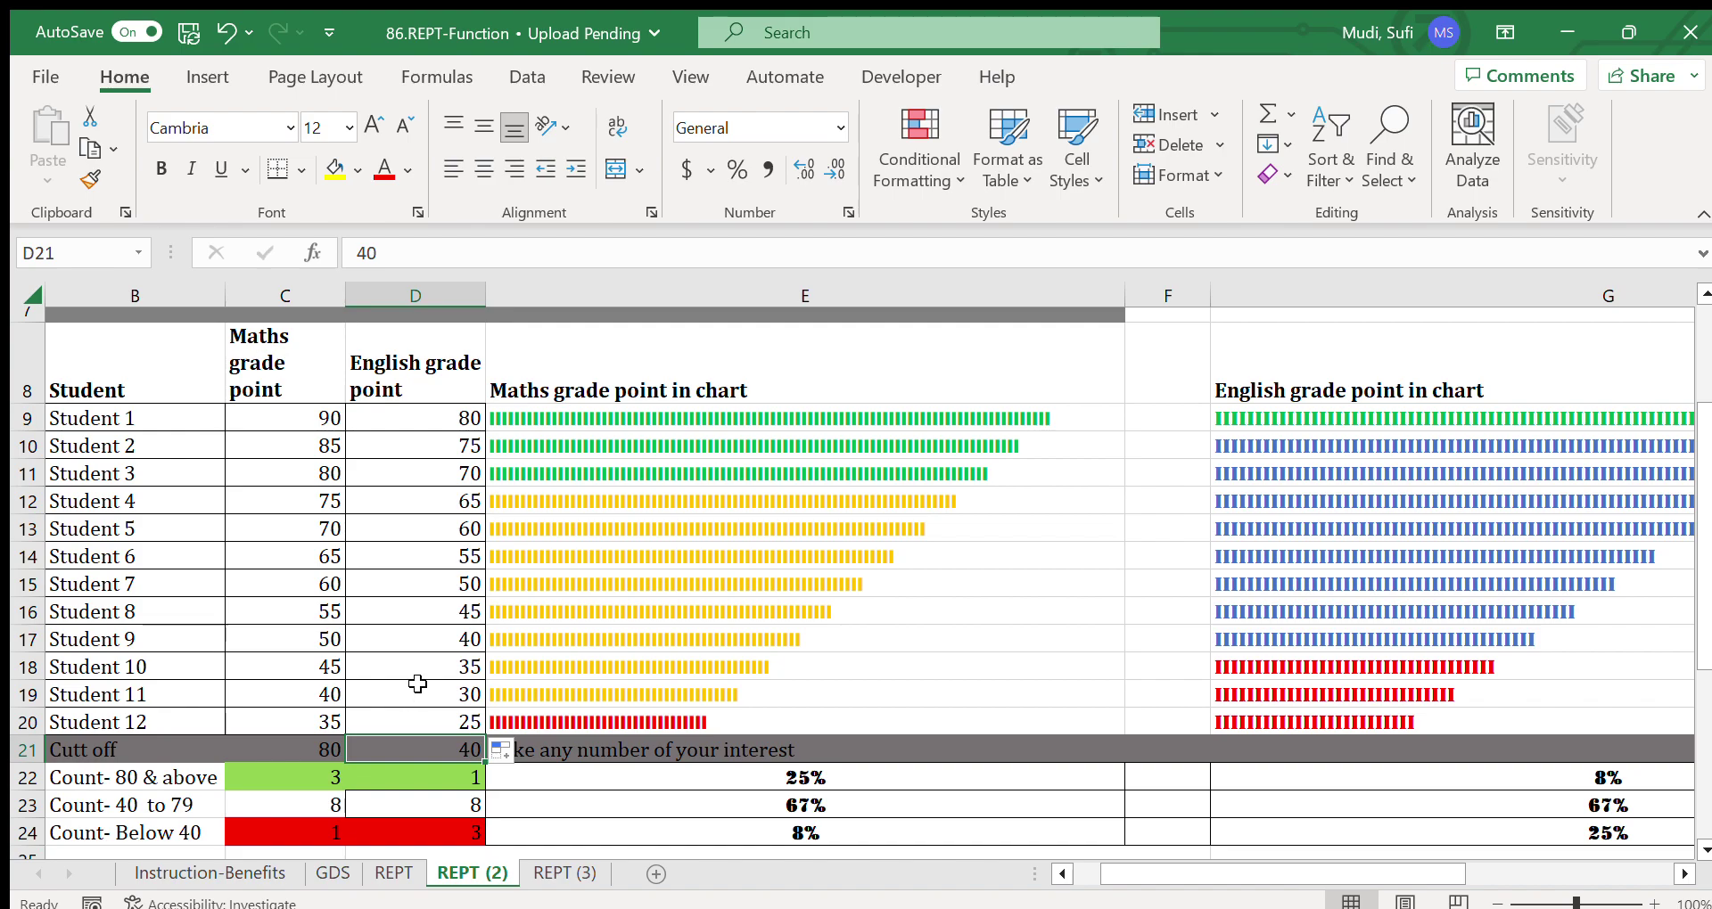
pyautogui.moveTo(416, 683); pyautogui.dragTo(424, 714)
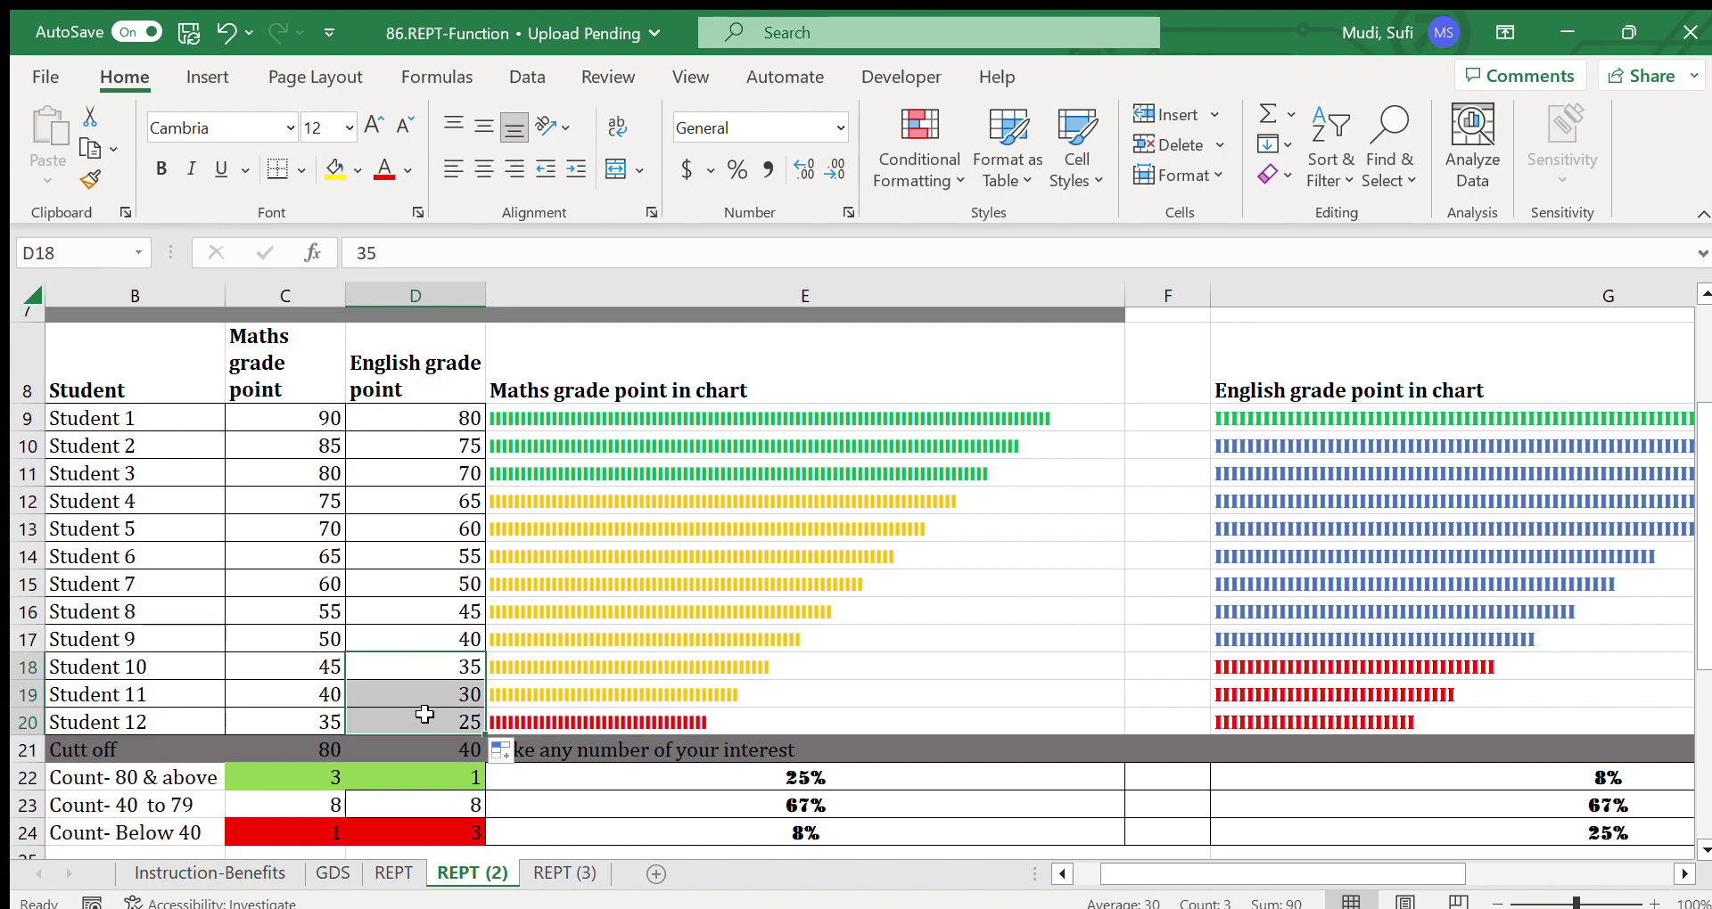
pyautogui.click(1245, 669)
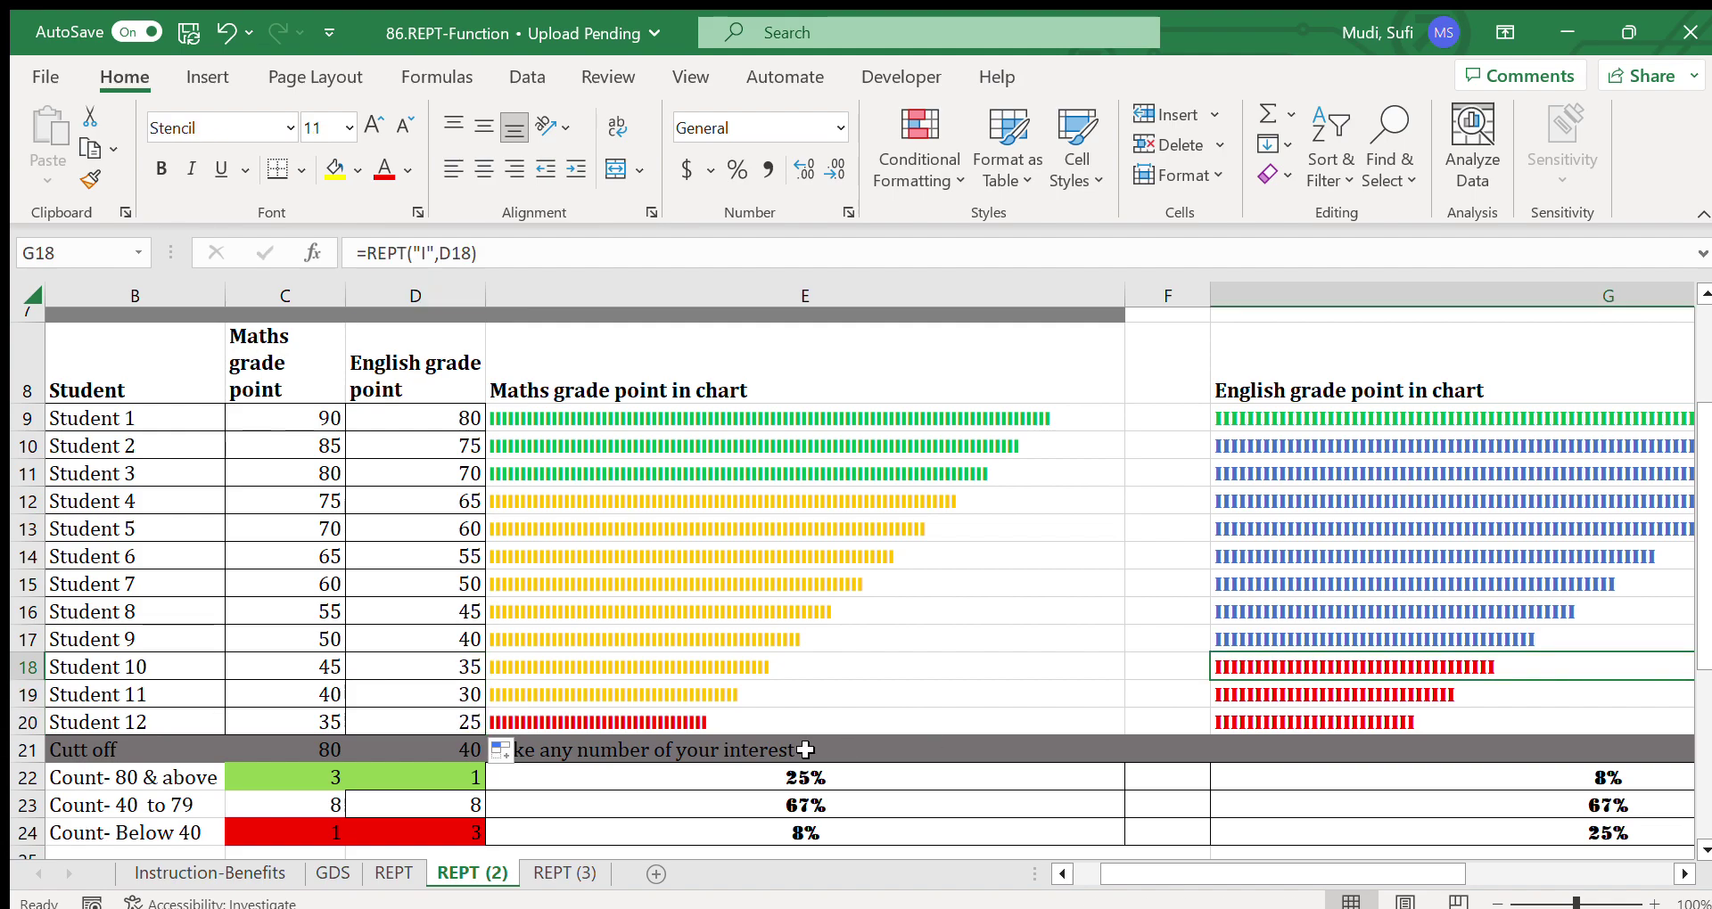
pyautogui.click(426, 833)
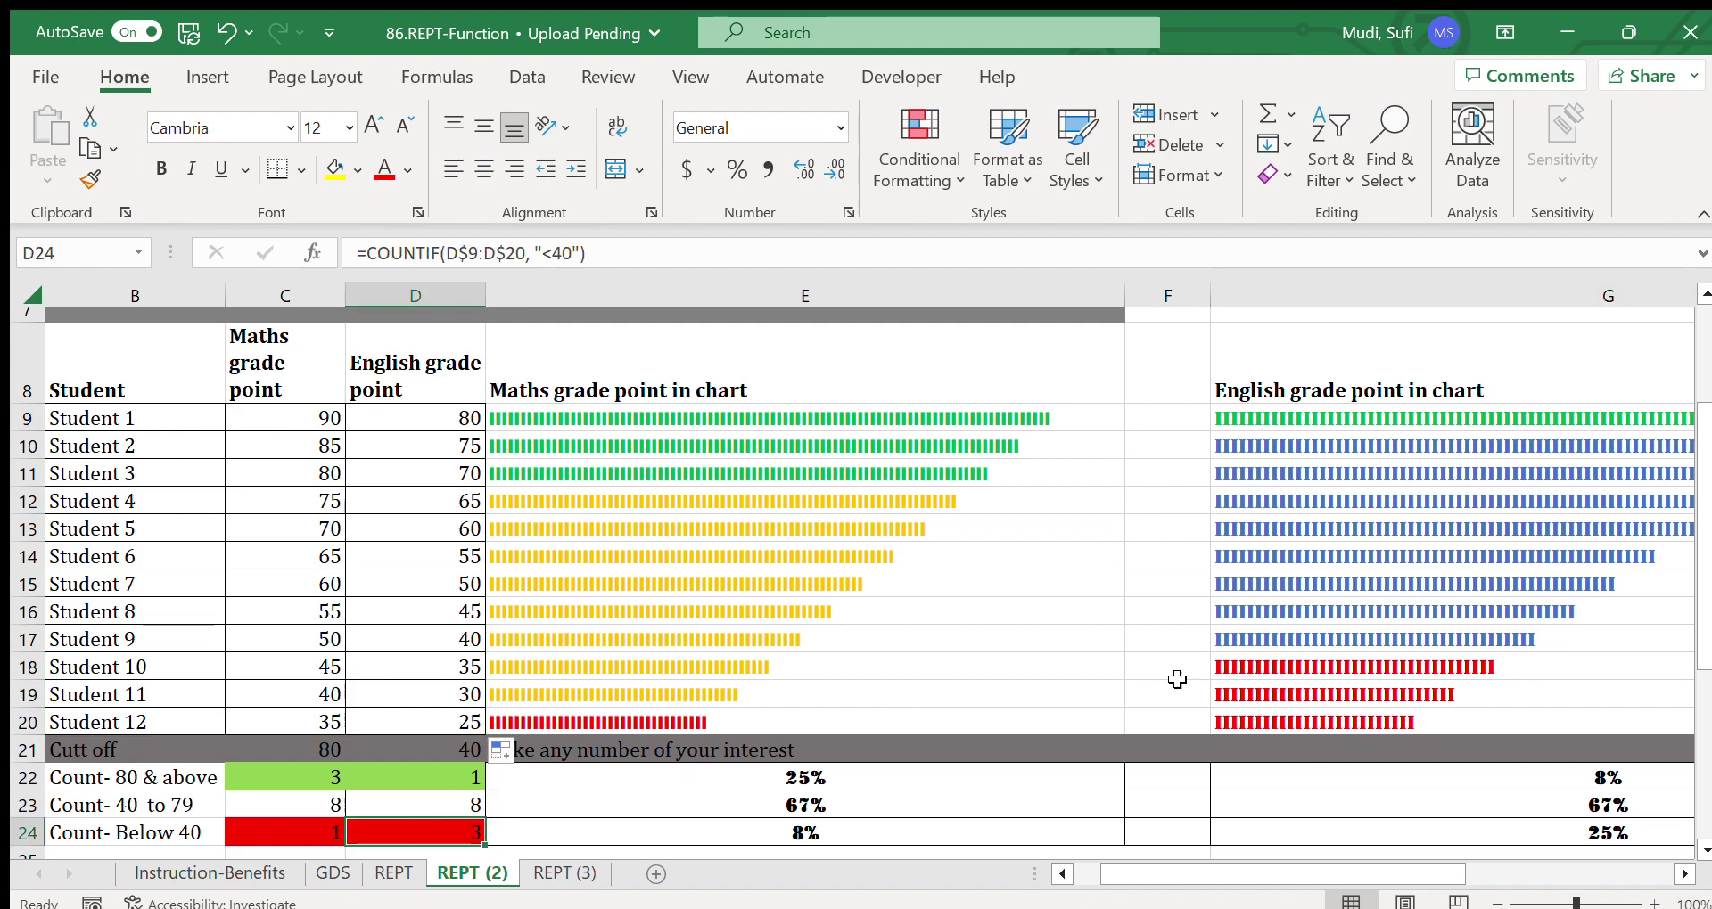
pyautogui.click(1285, 659)
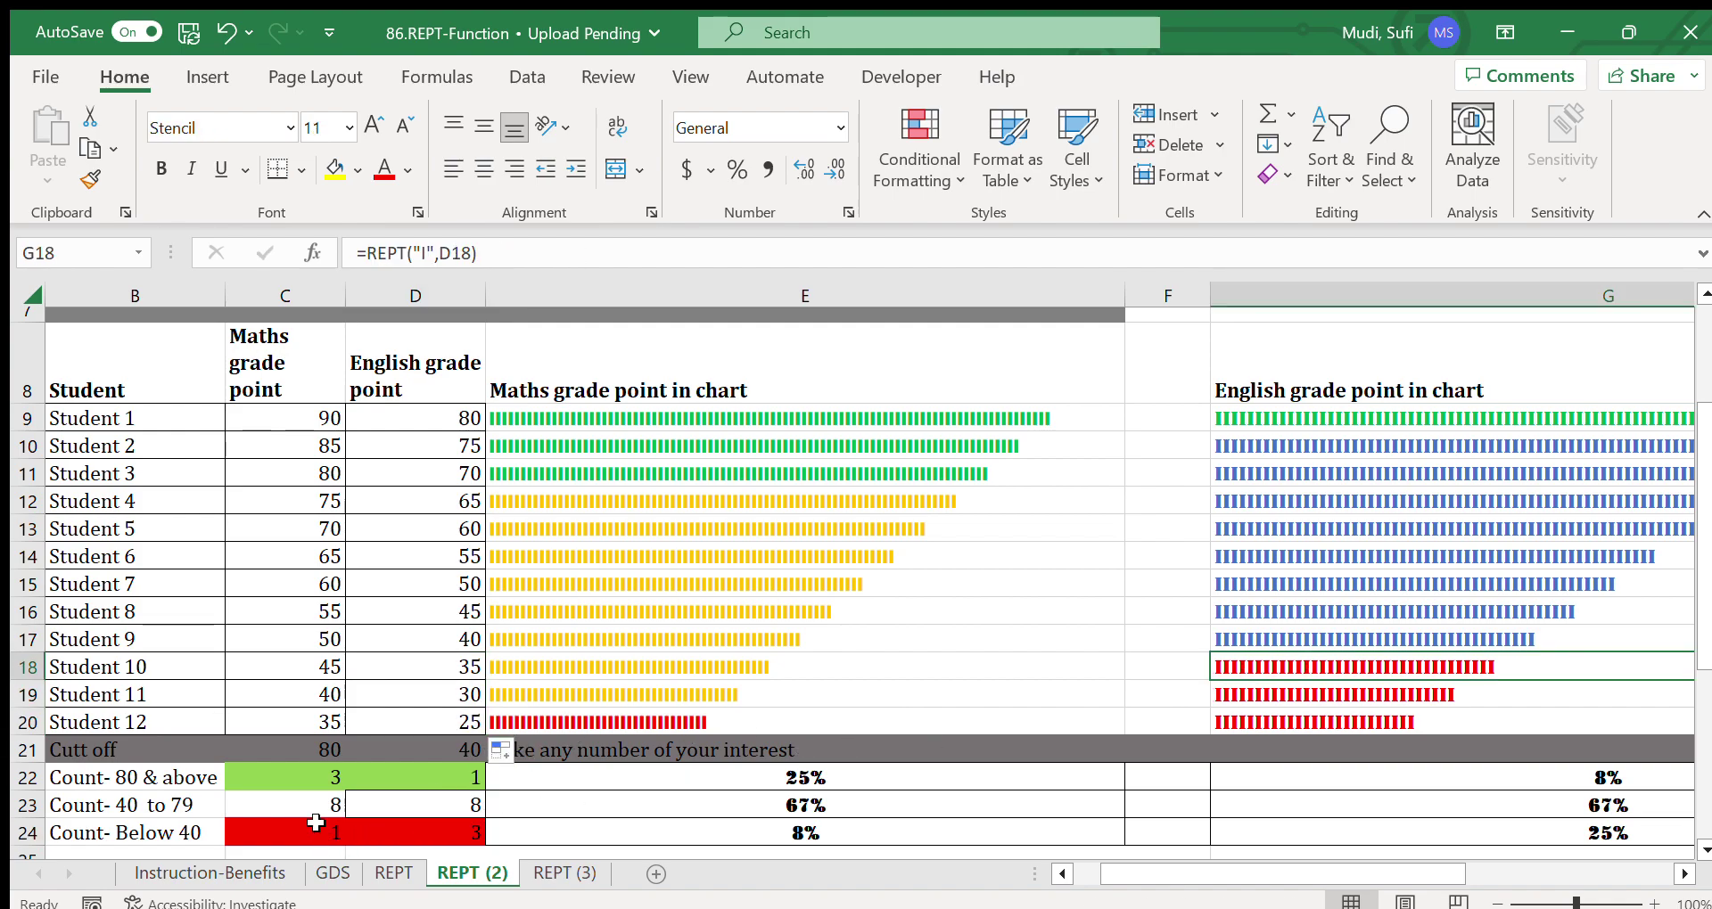
pyautogui.click(313, 779)
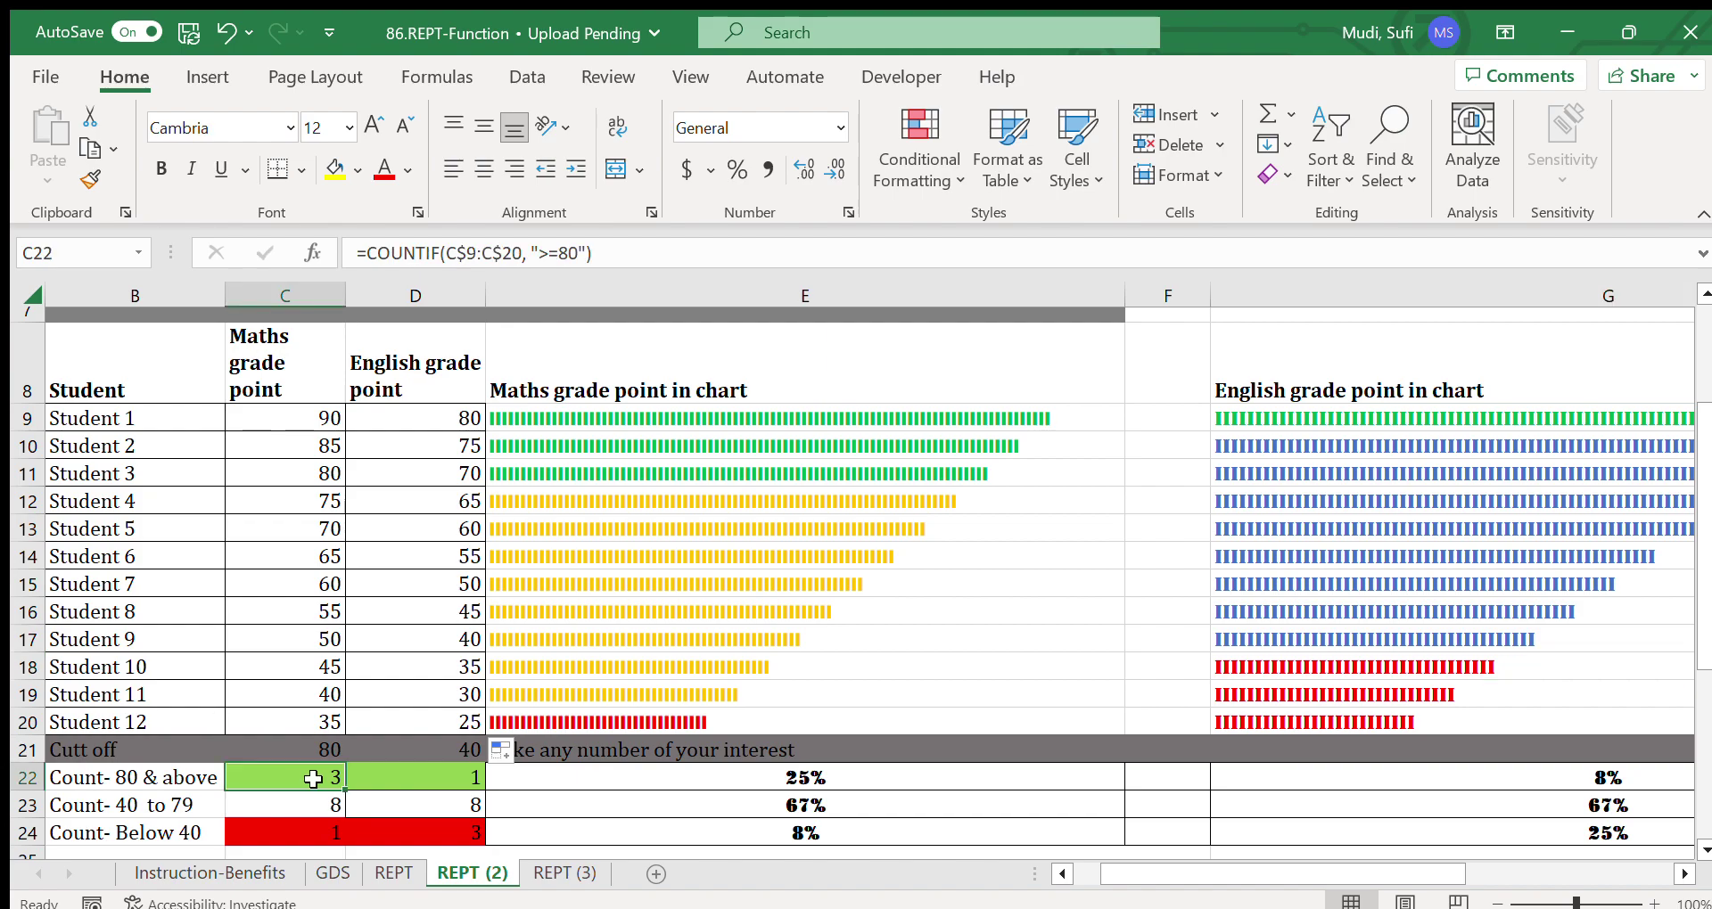
pyautogui.click(629, 417)
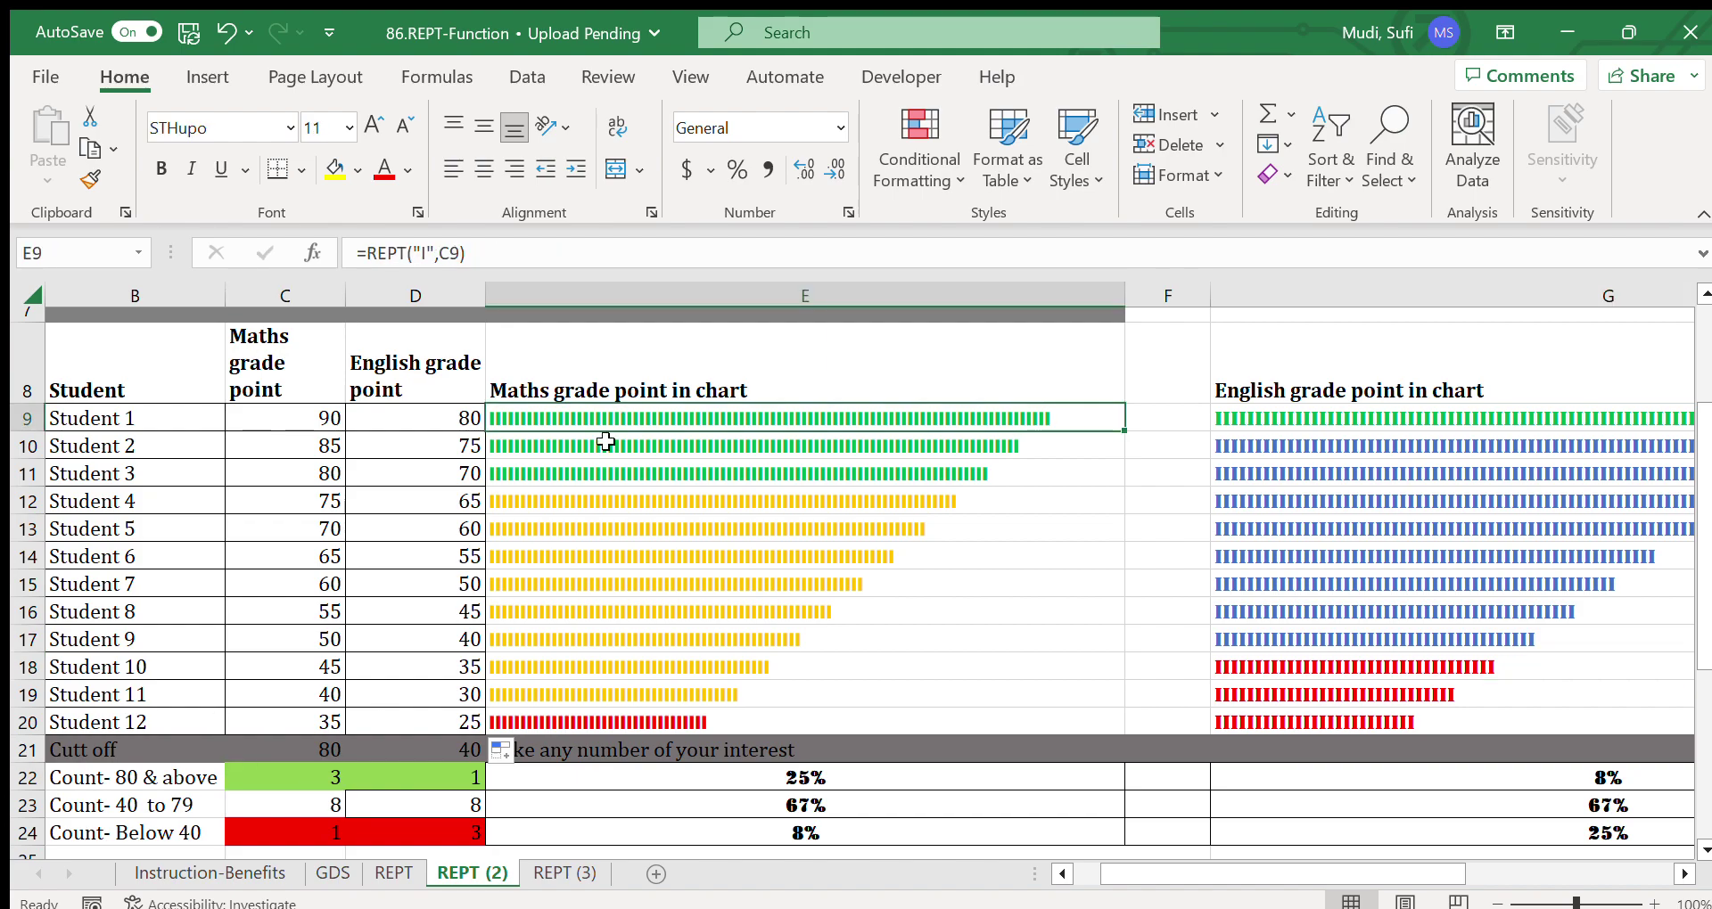
pyautogui.click(446, 776)
pyautogui.click(1323, 411)
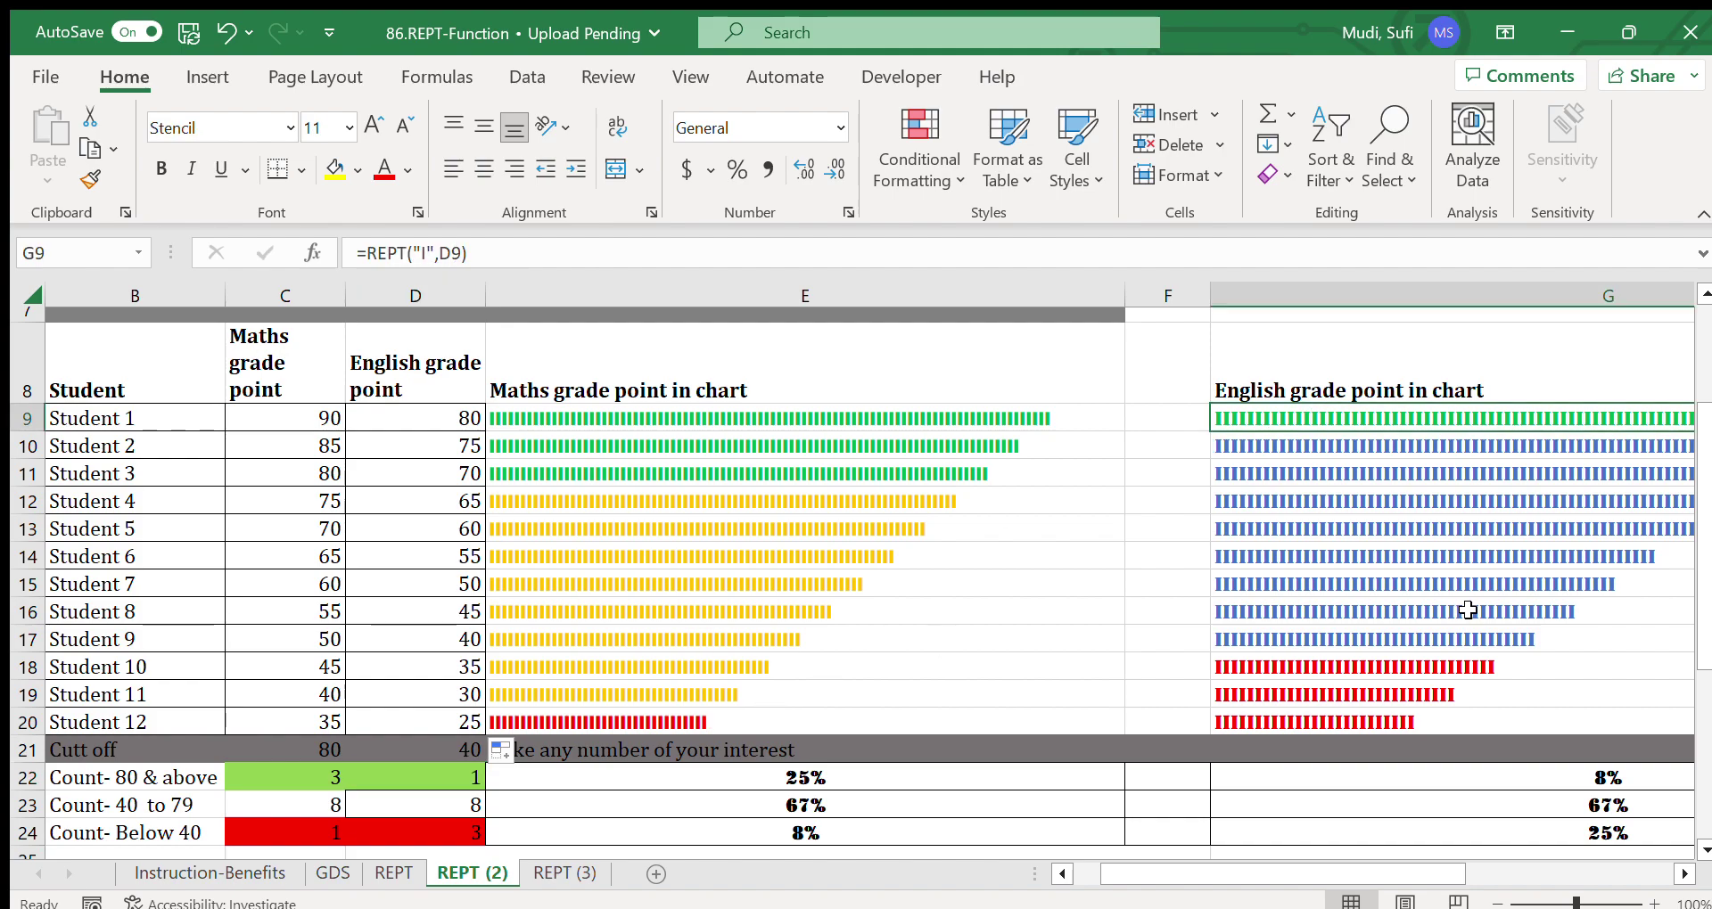
pyautogui.moveTo(1703, 614); pyautogui.dragTo(1703, 503)
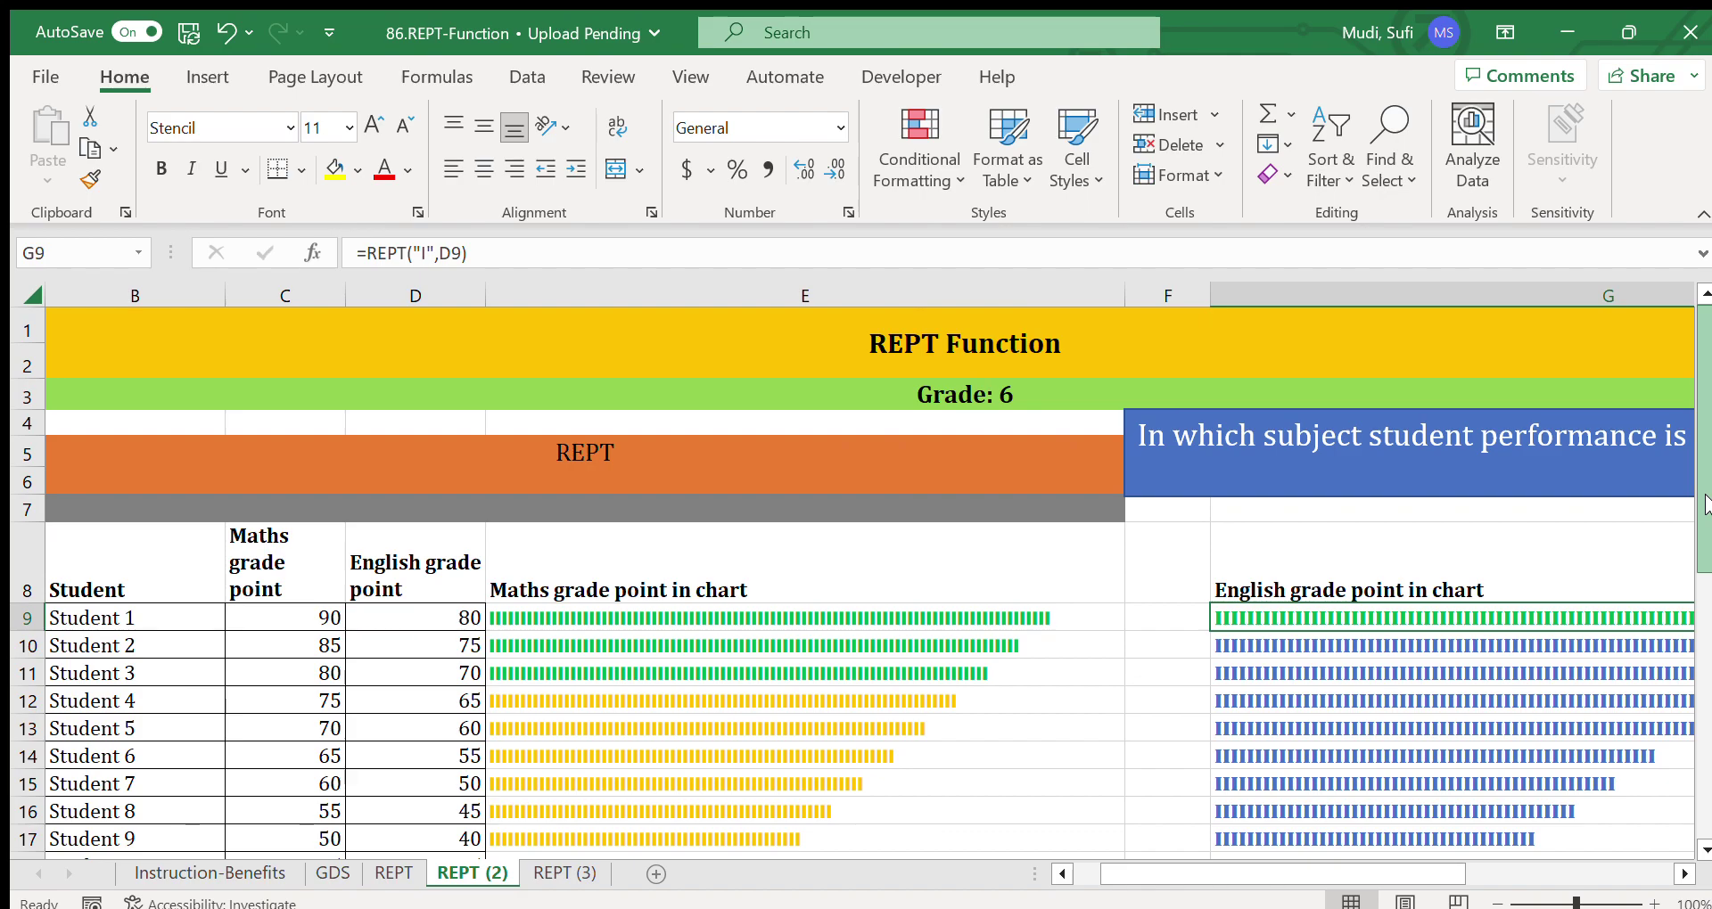
pyautogui.moveTo(1703, 504); pyautogui.dragTo(1703, 664)
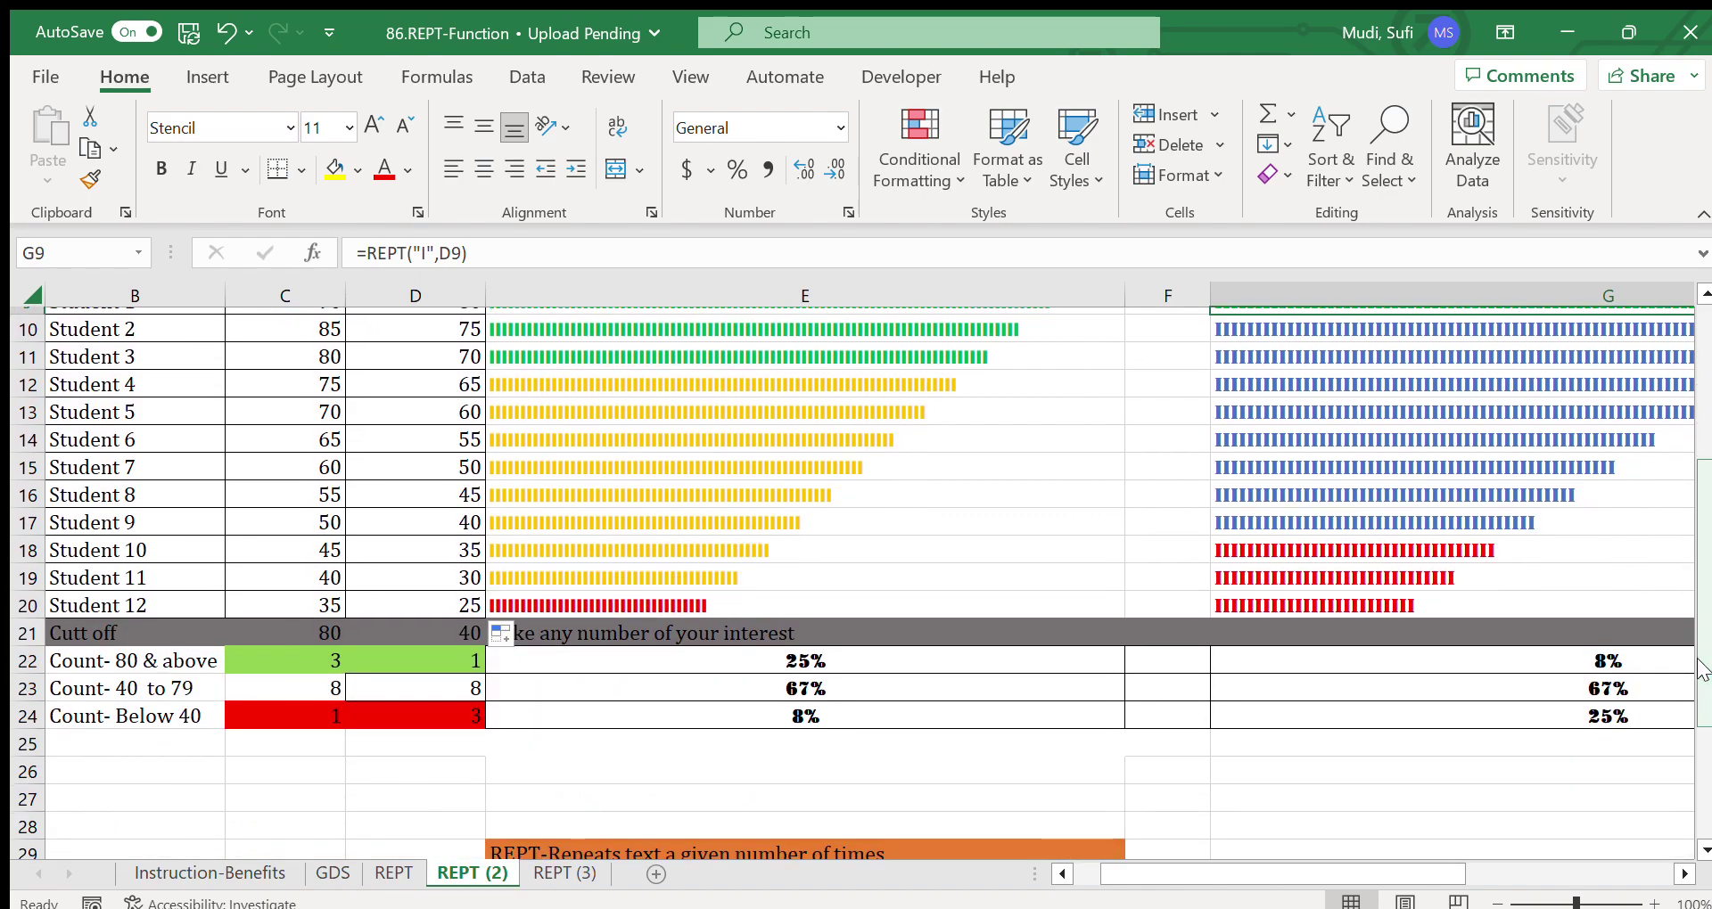
pyautogui.click(839, 660)
pyautogui.moveTo(839, 660); pyautogui.dragTo(832, 684)
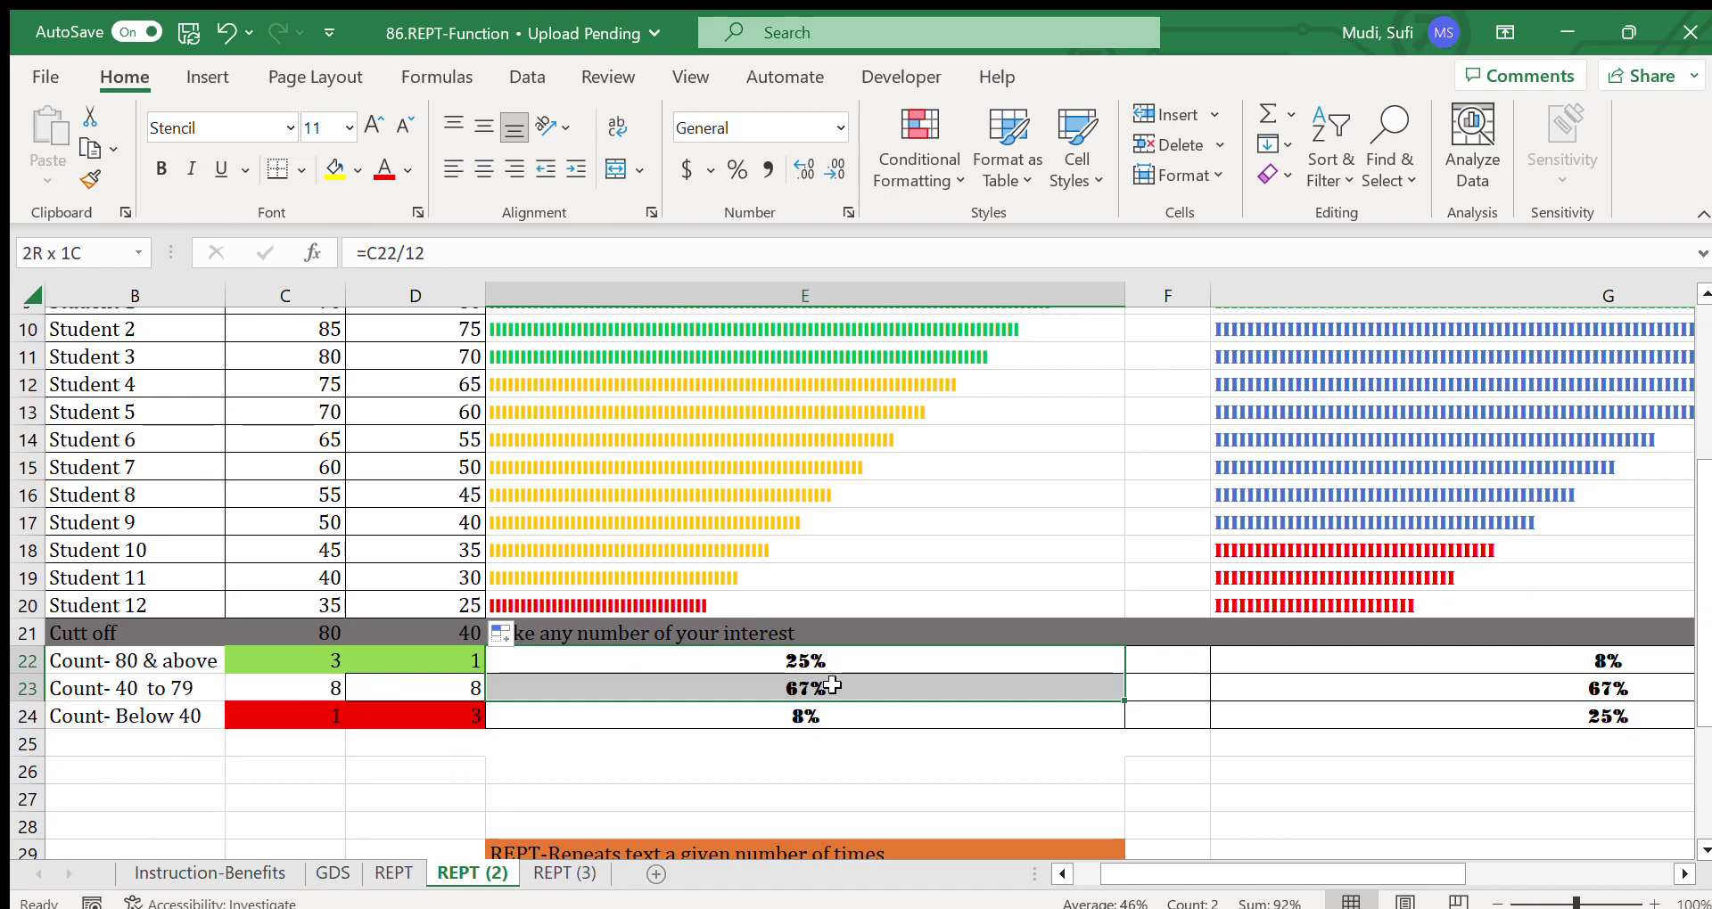
pyautogui.moveTo(832, 685); pyautogui.dragTo(832, 685)
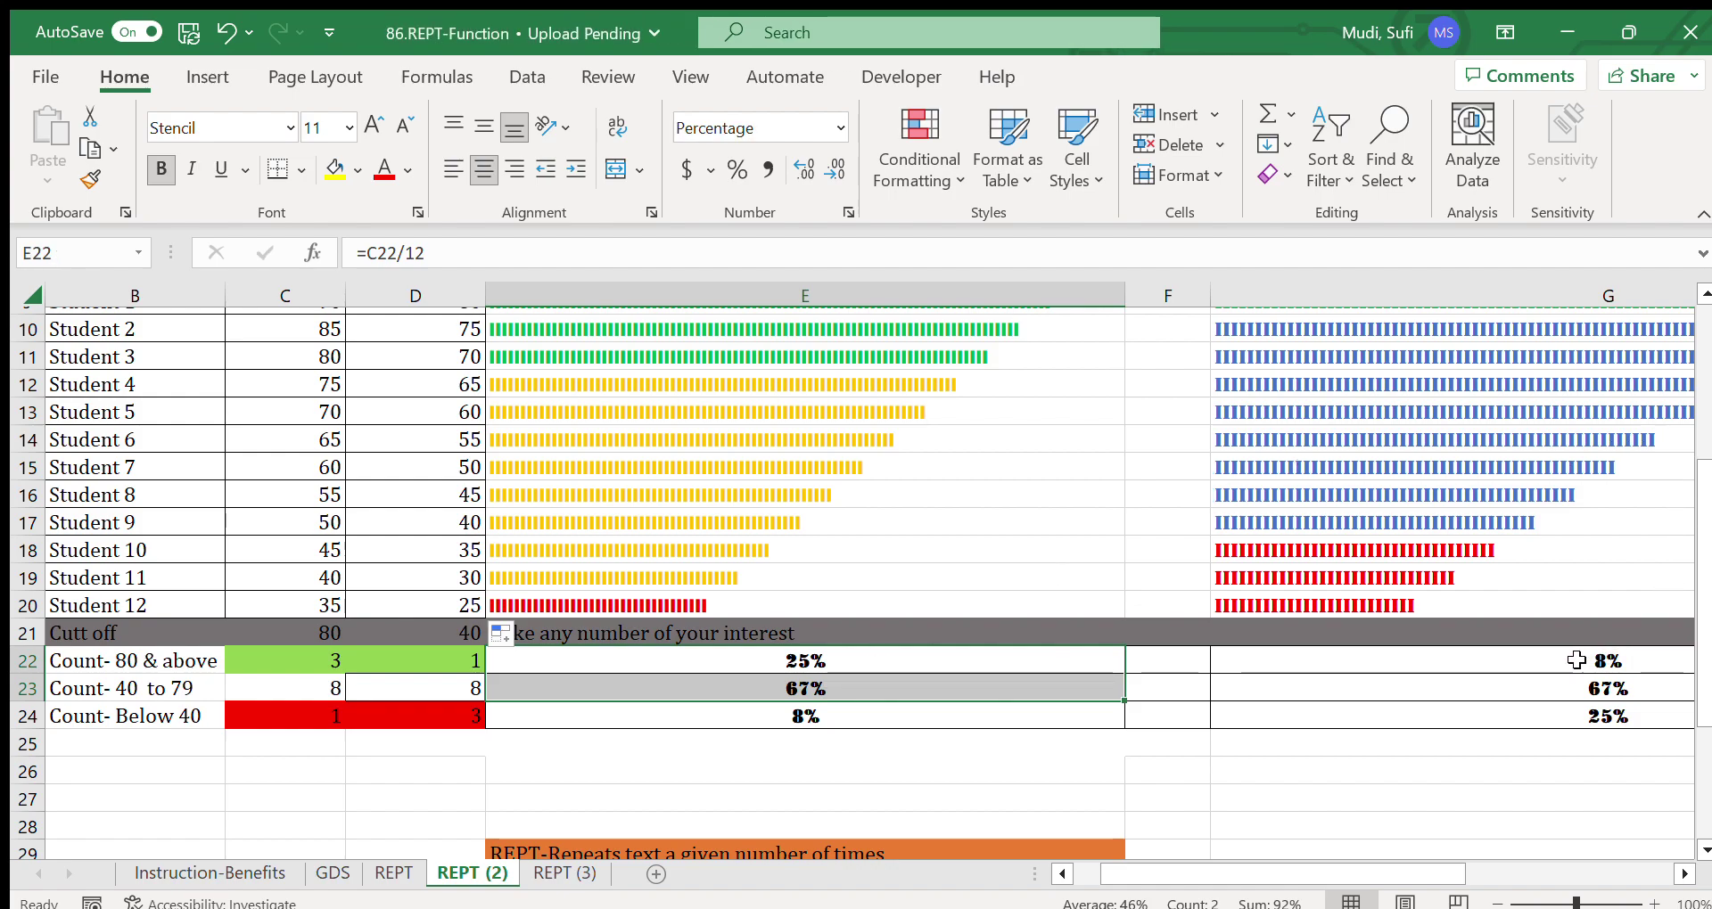
pyautogui.moveTo(1581, 662); pyautogui.dragTo(1571, 679)
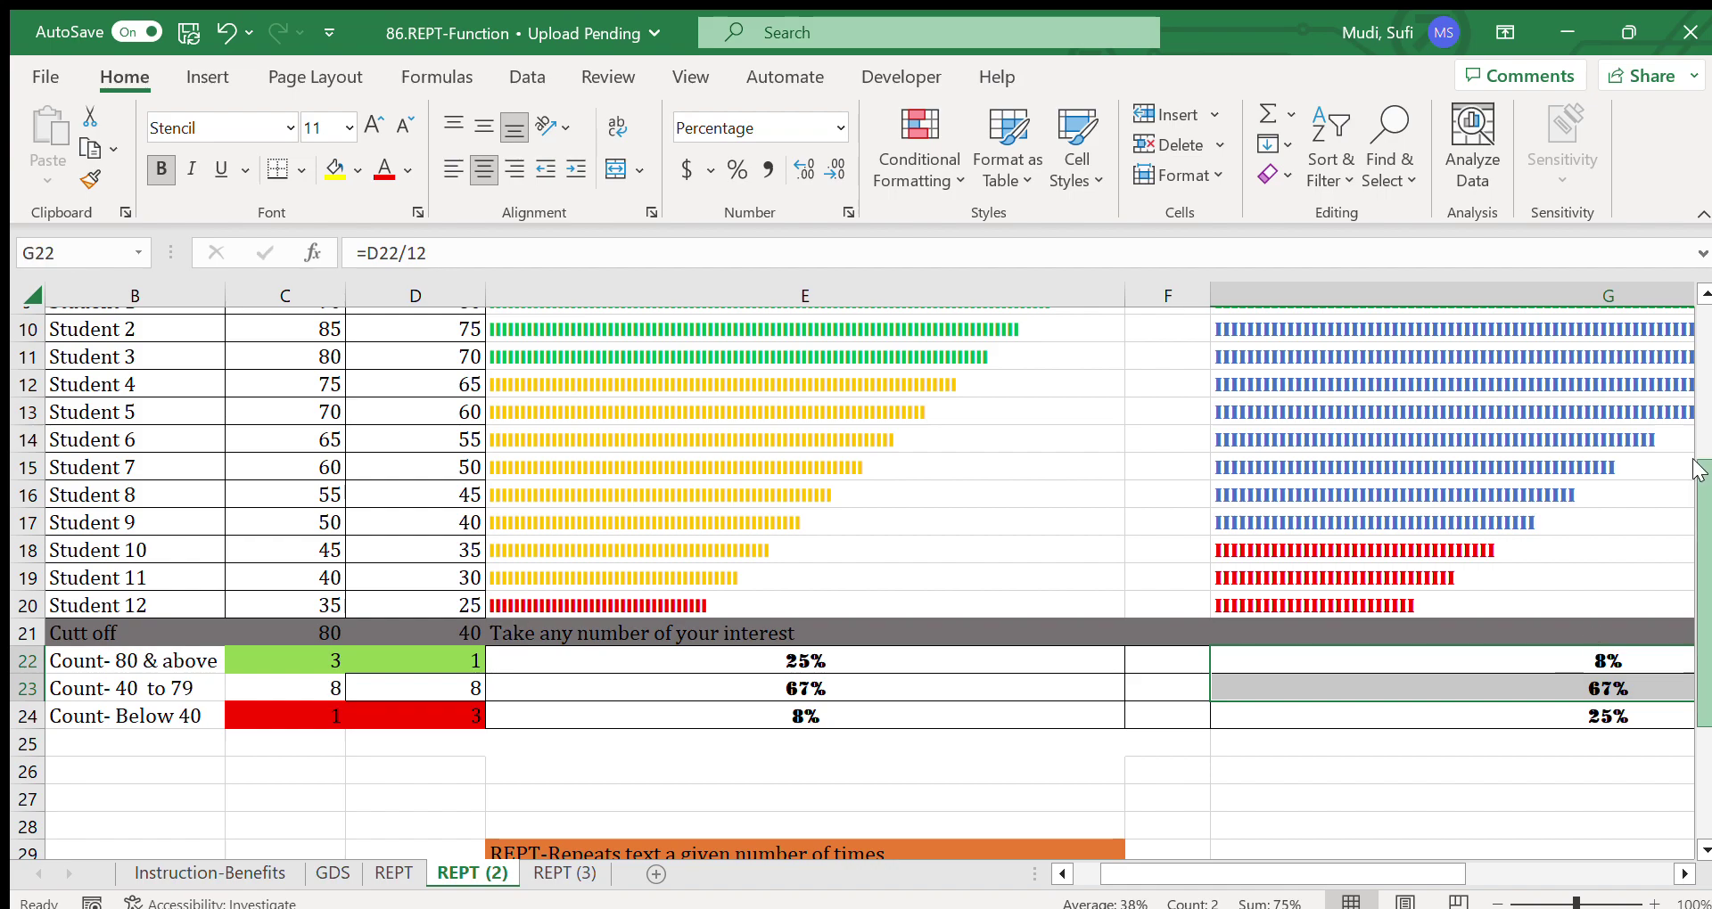
pyautogui.moveTo(1699, 468); pyautogui.dragTo(1698, 313)
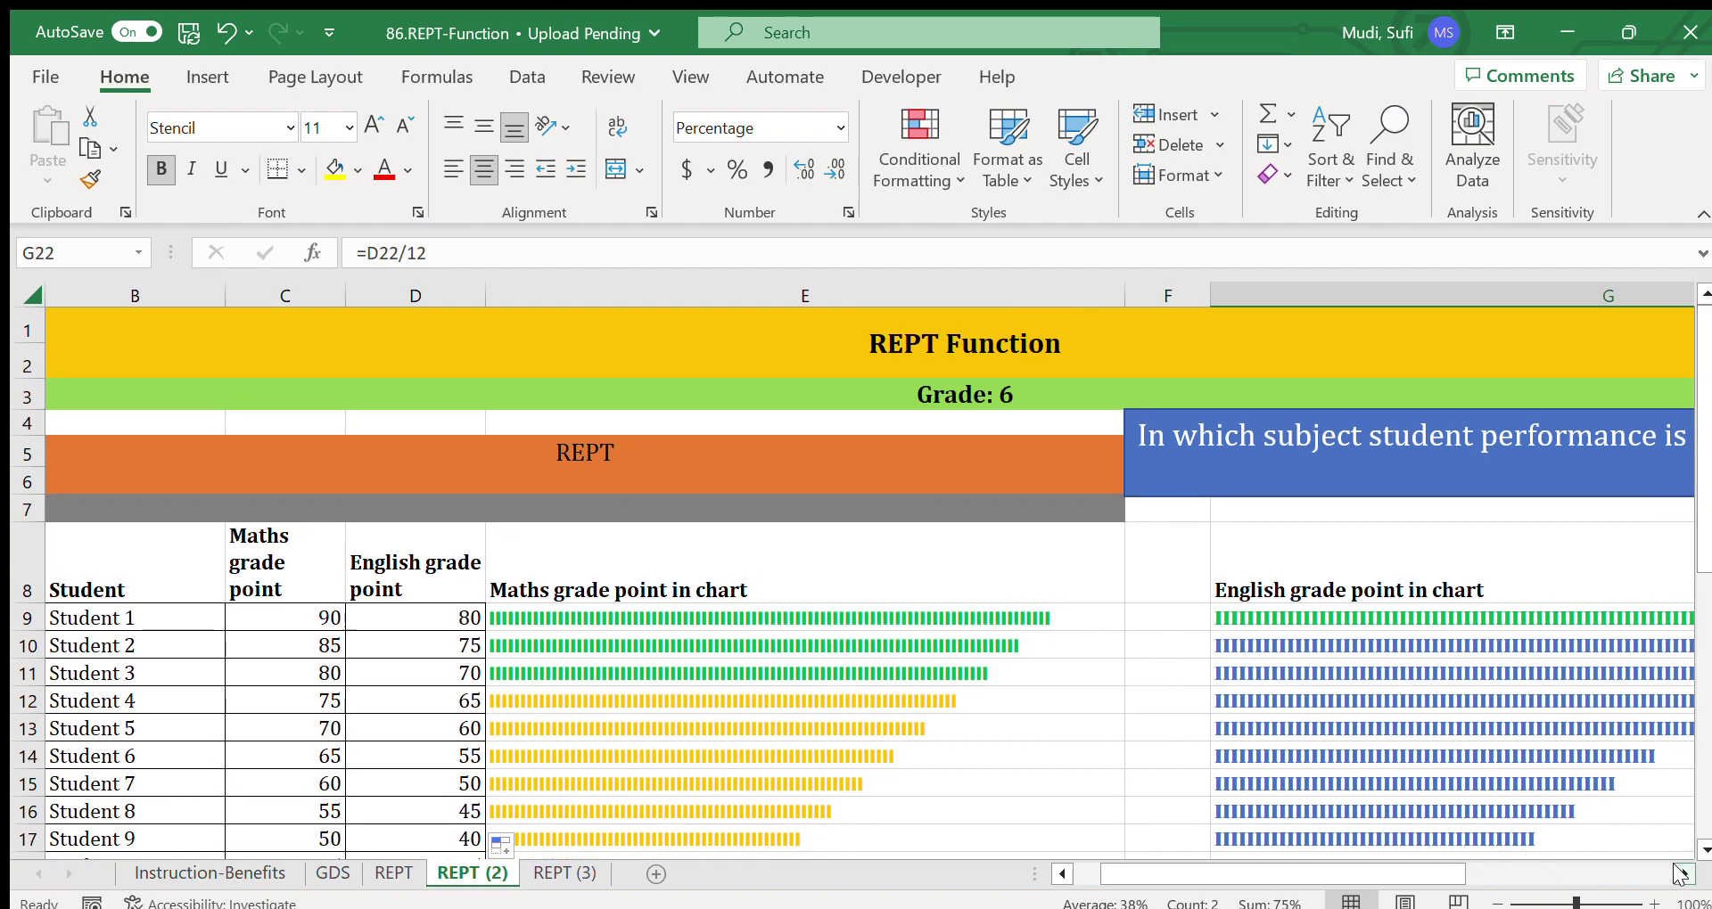
pyautogui.moveTo(1682, 875); pyautogui.dragTo(1682, 875)
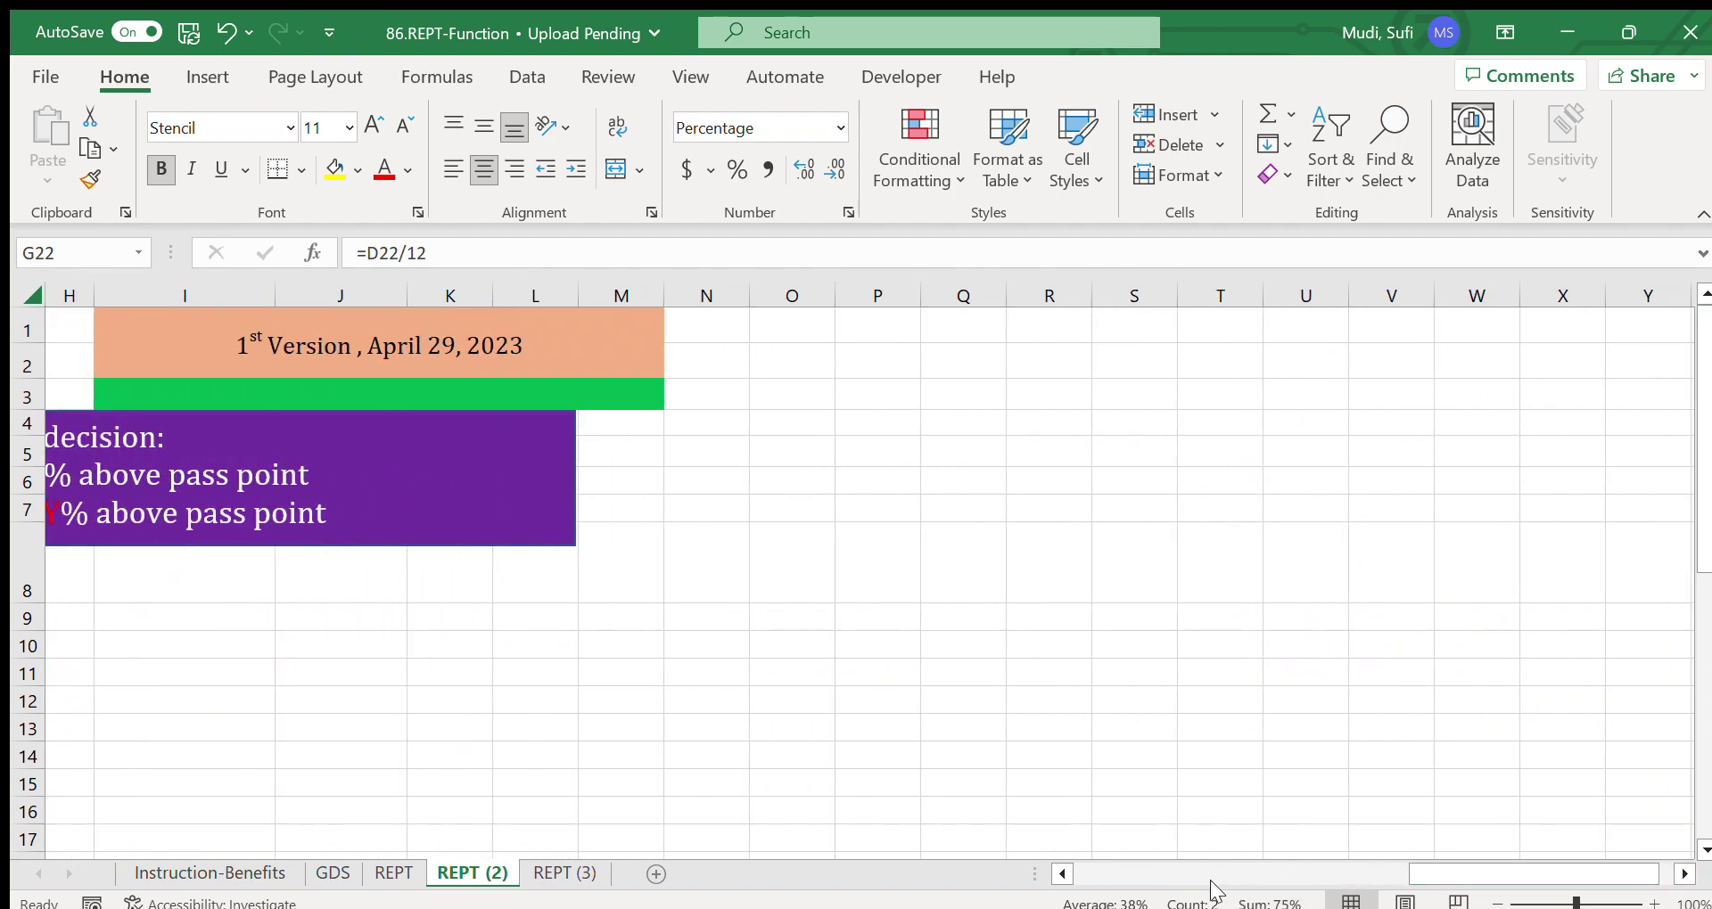
# Step: Replace the Maths XX placeholder in the Informed decision box with 92%
pyautogui.click(1062, 874)
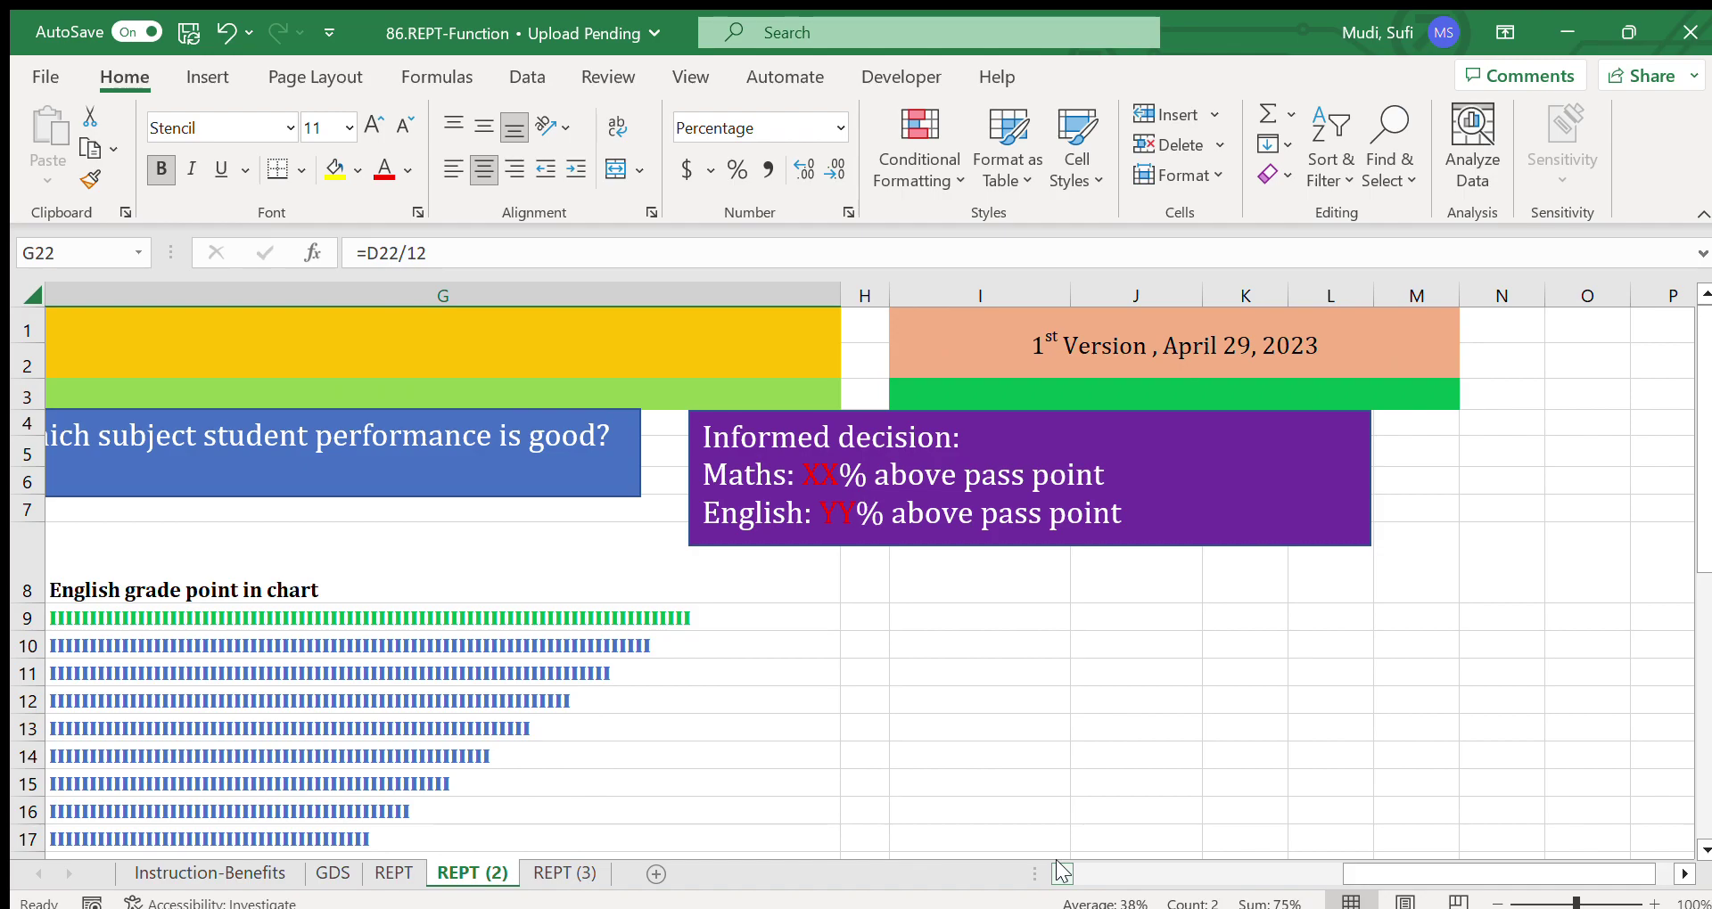
pyautogui.click(825, 473)
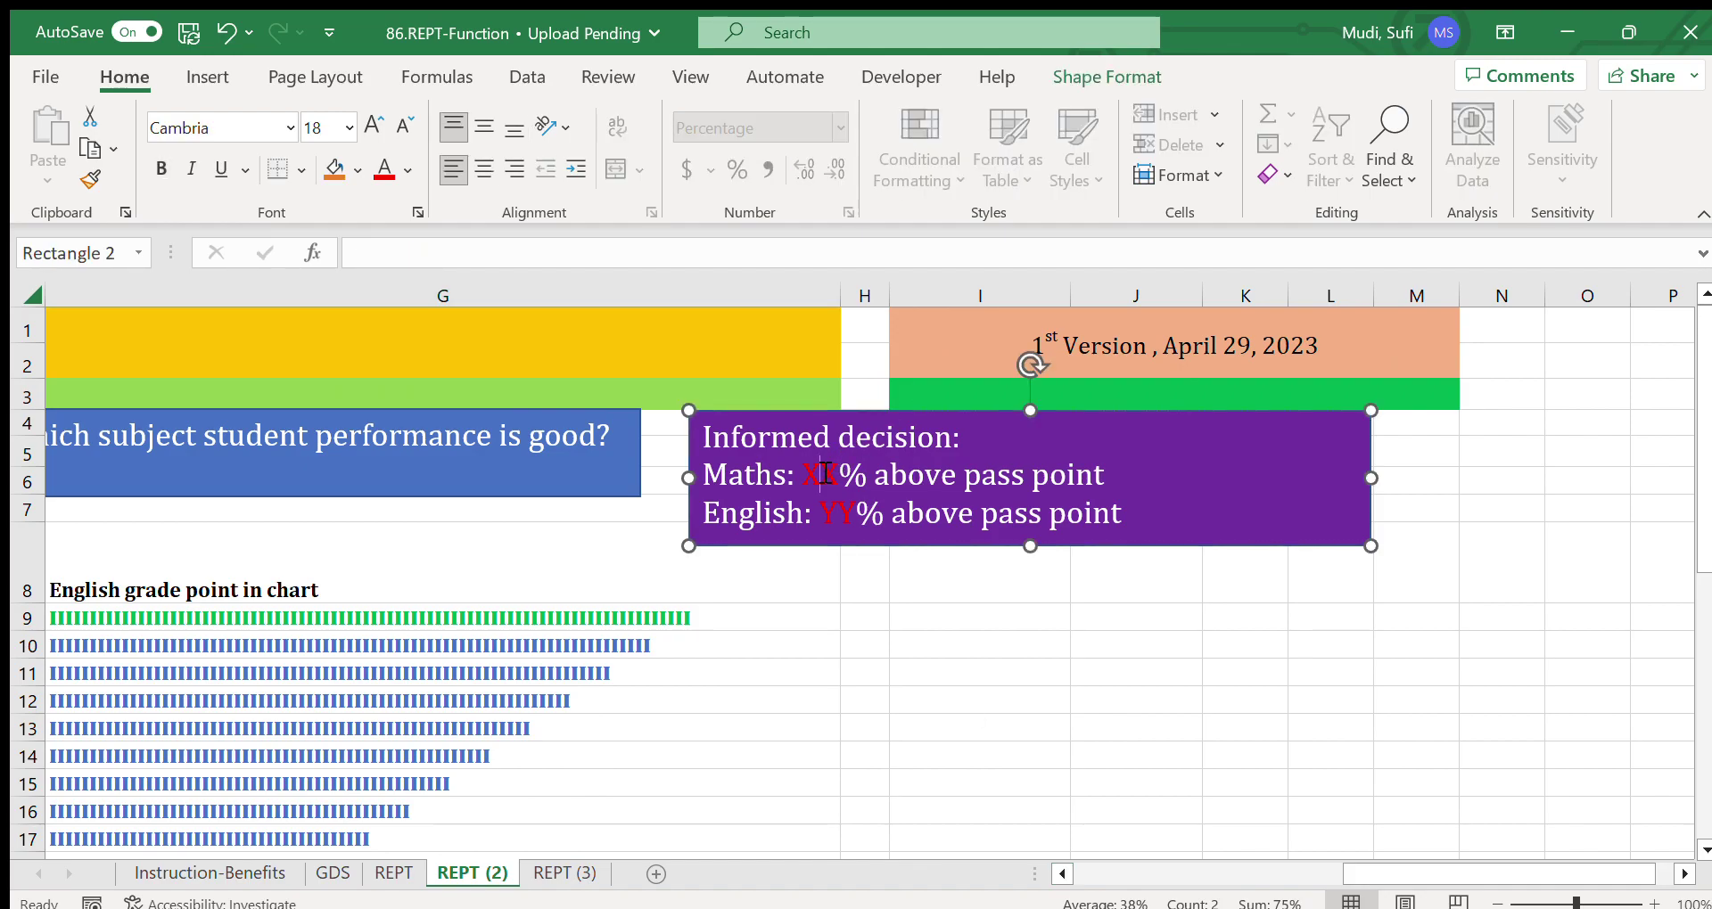
pyautogui.write('X2')
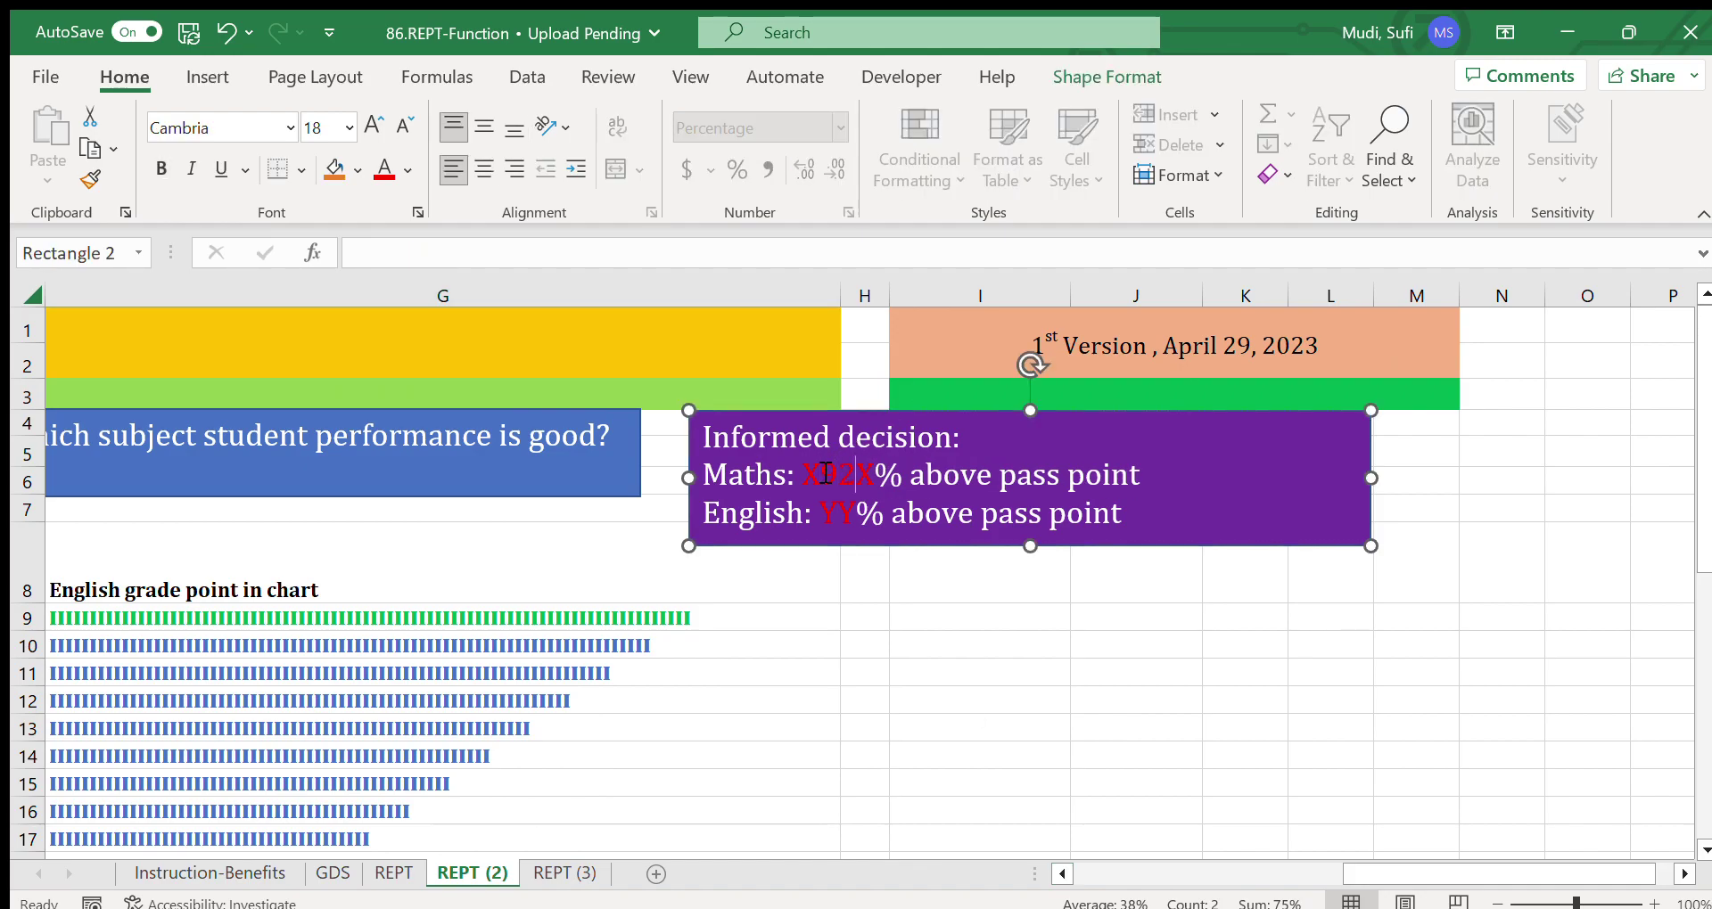
pyautogui.press('Delete')
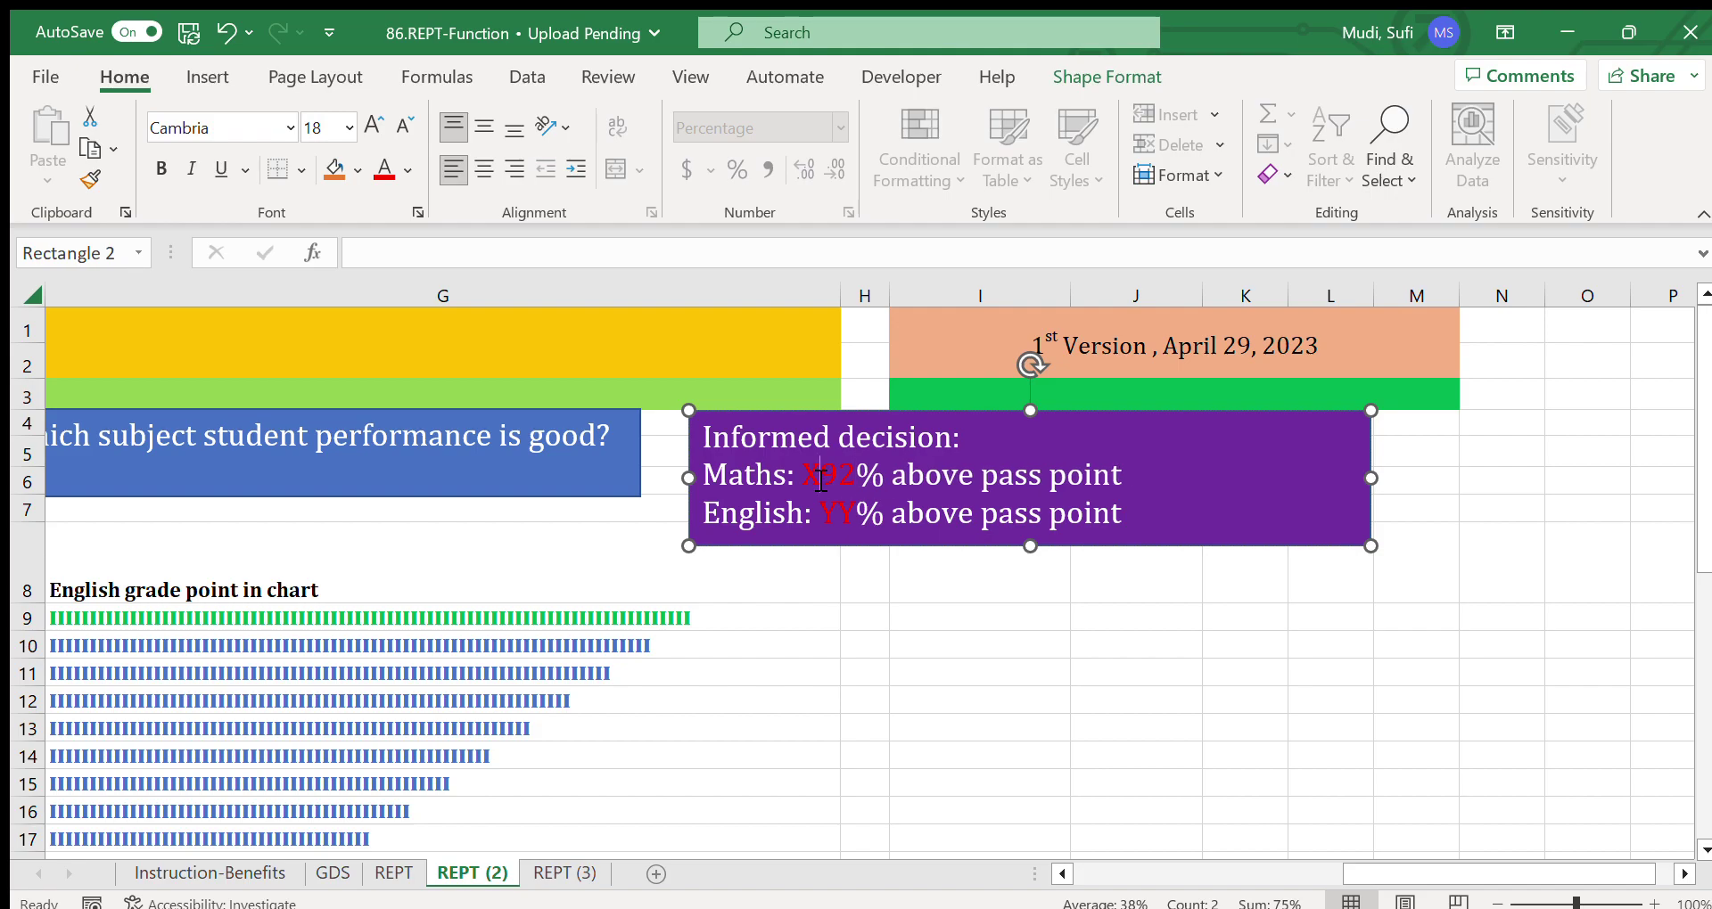
pyautogui.press('BackSpace')
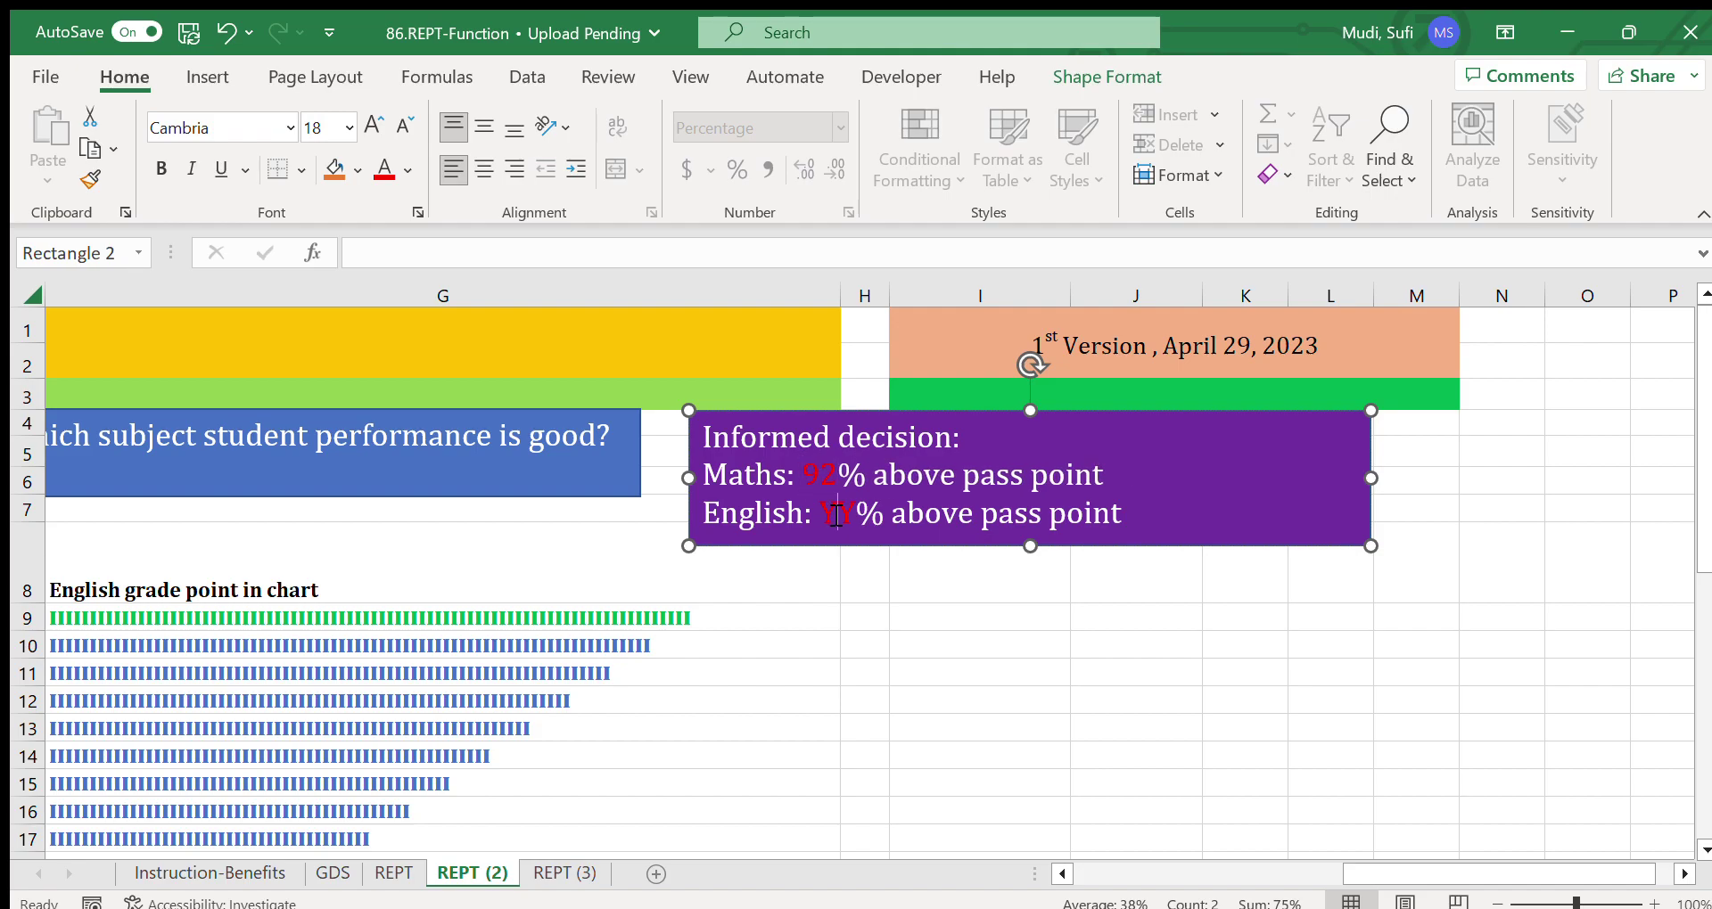
pyautogui.write('8')
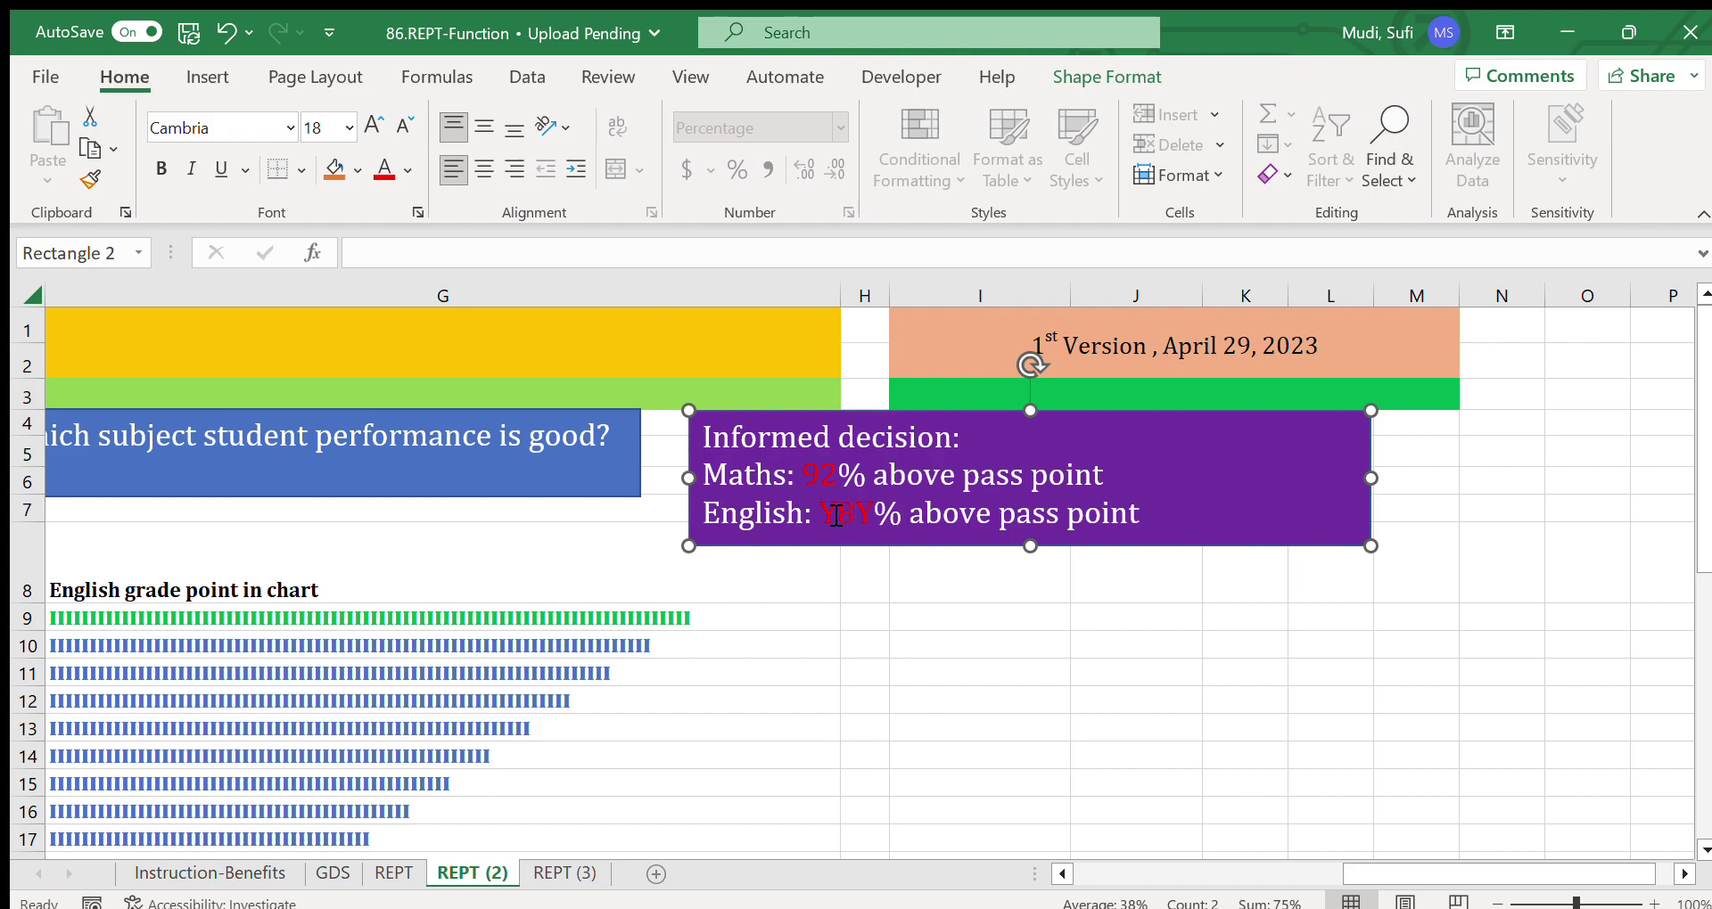
pyautogui.write('3')
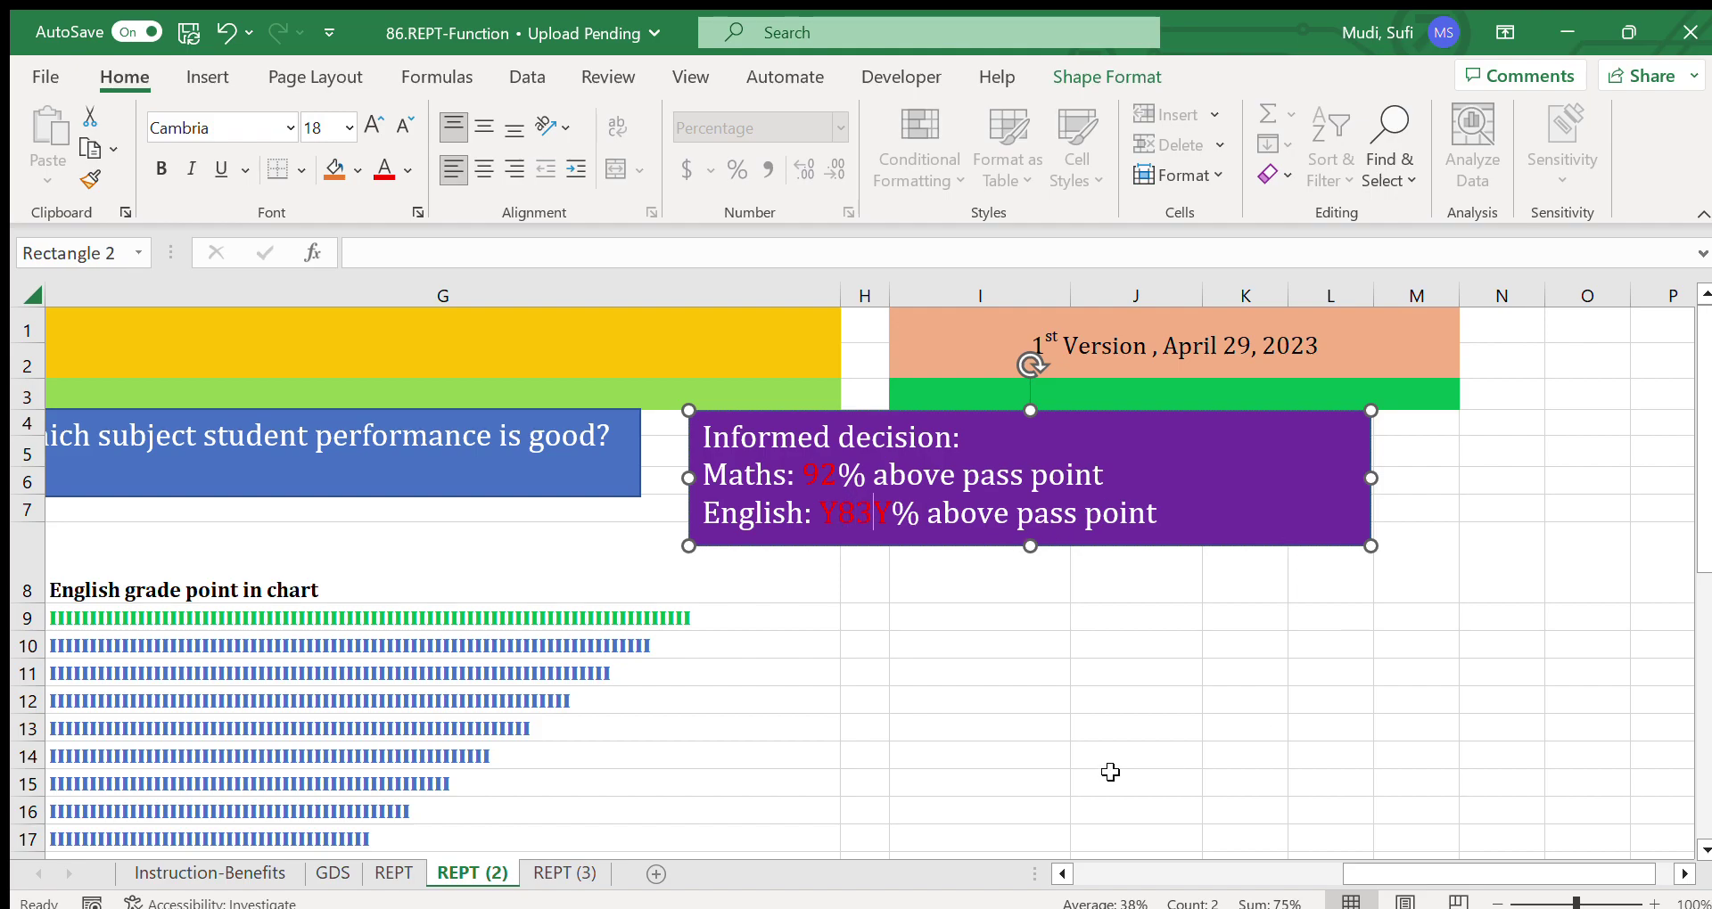
# Step: Check the English percentages in G22 and G23
pyautogui.click(1061, 873)
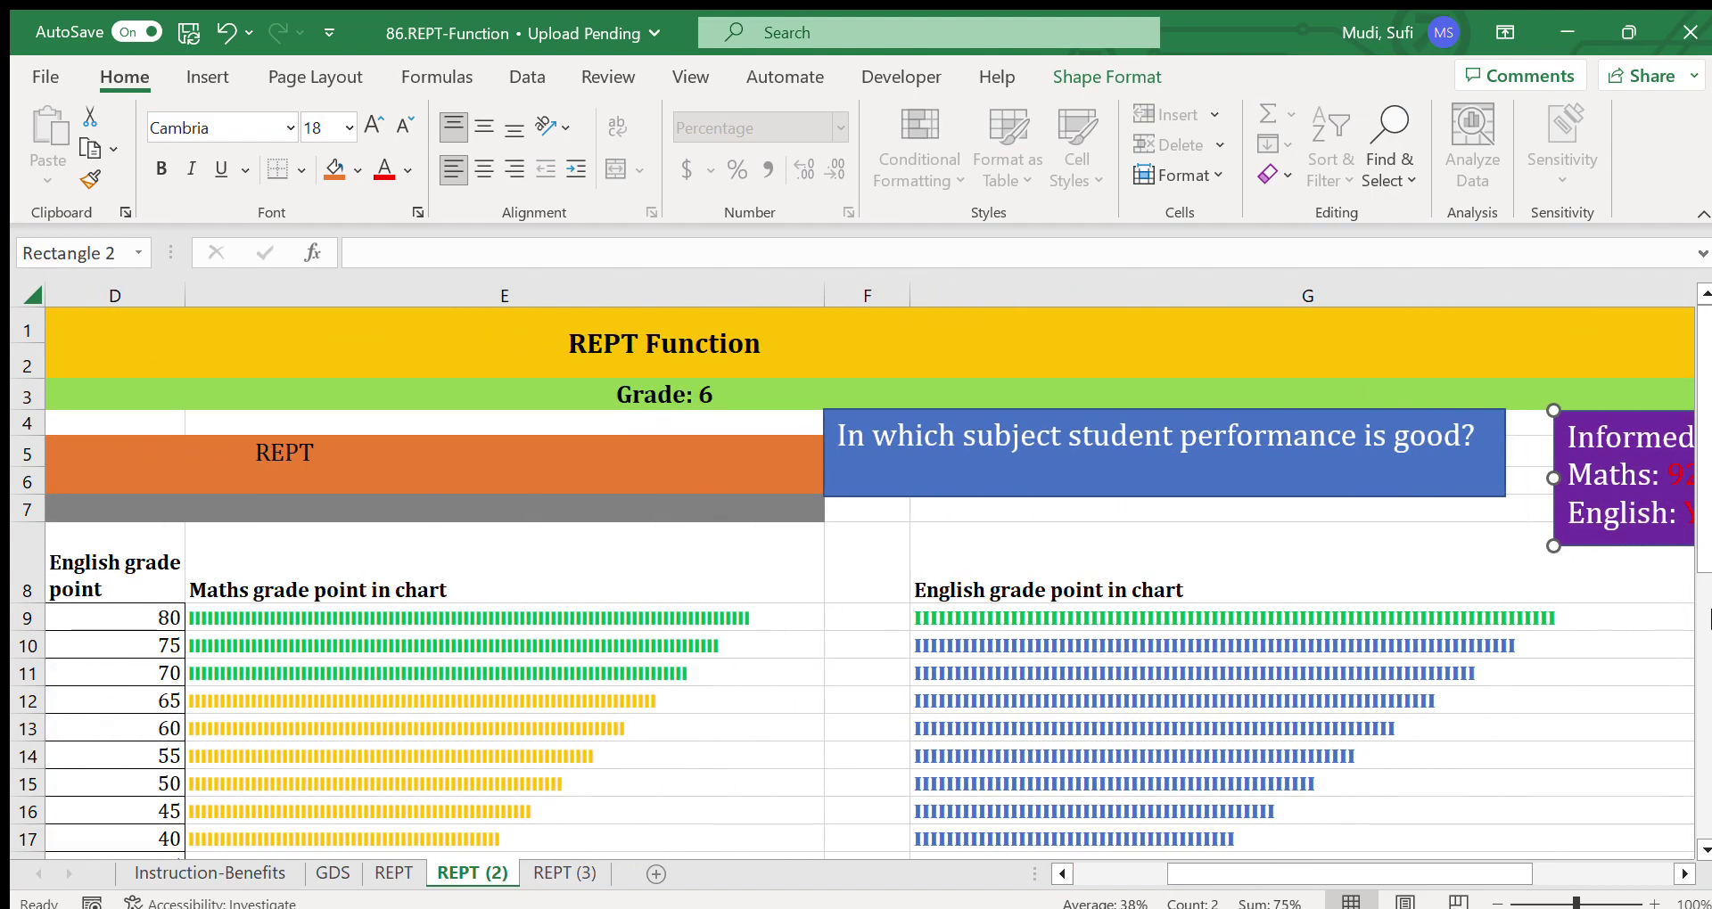
pyautogui.moveTo(1704, 557); pyautogui.dragTo(1693, 704)
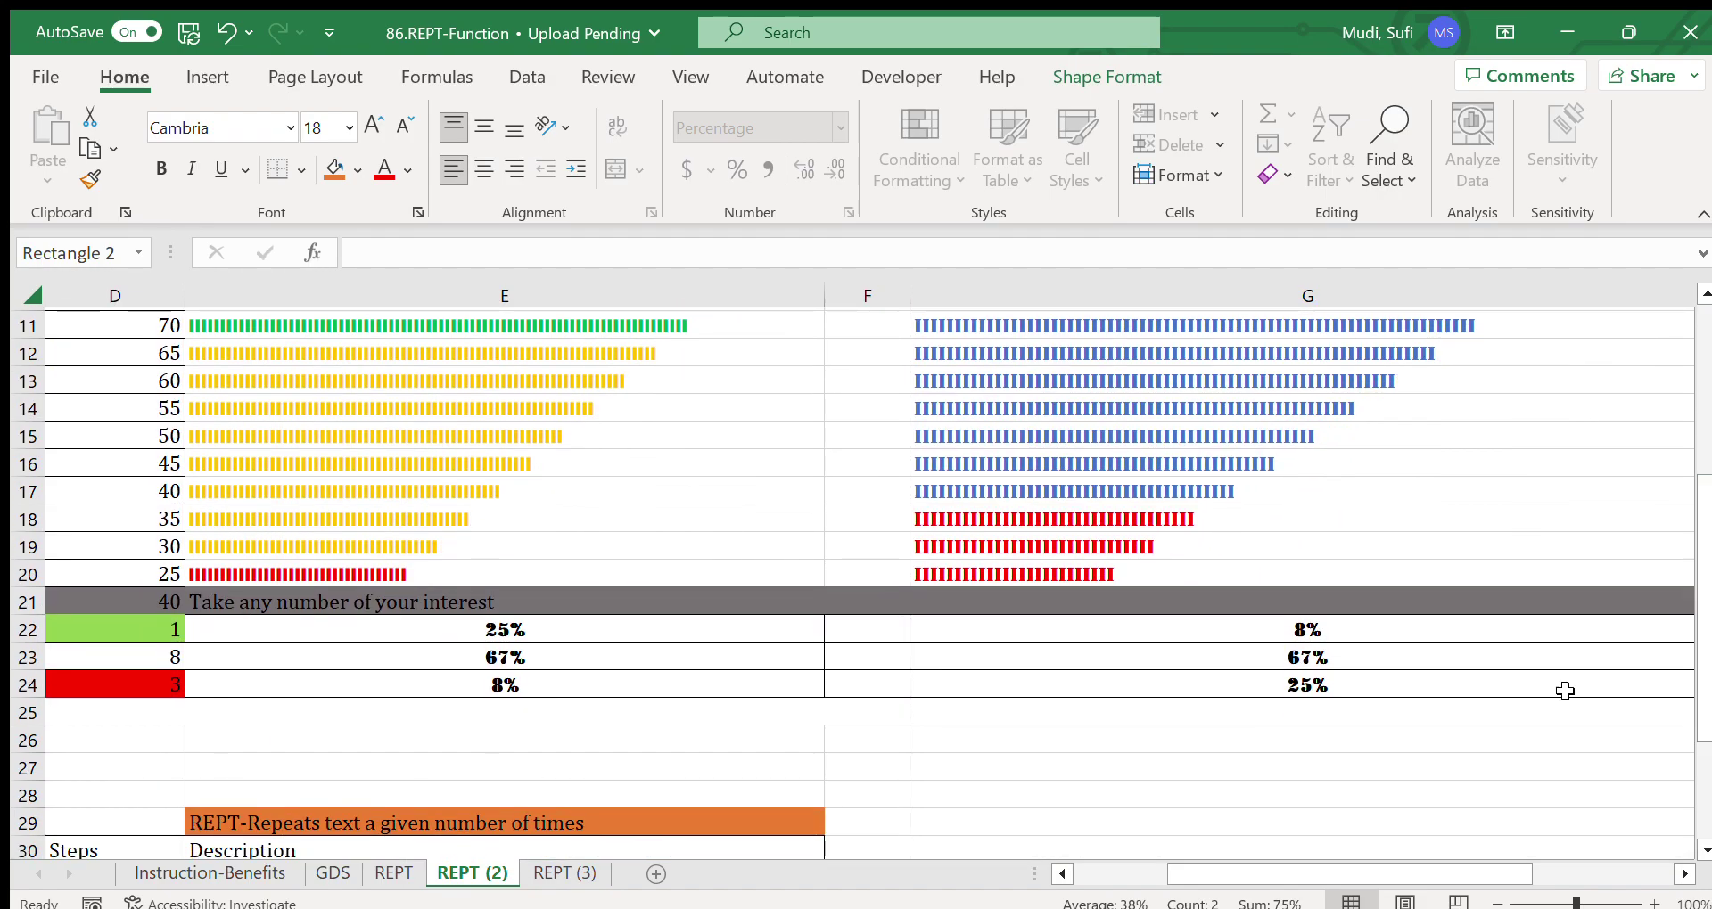
pyautogui.moveTo(1359, 632); pyautogui.dragTo(1353, 656)
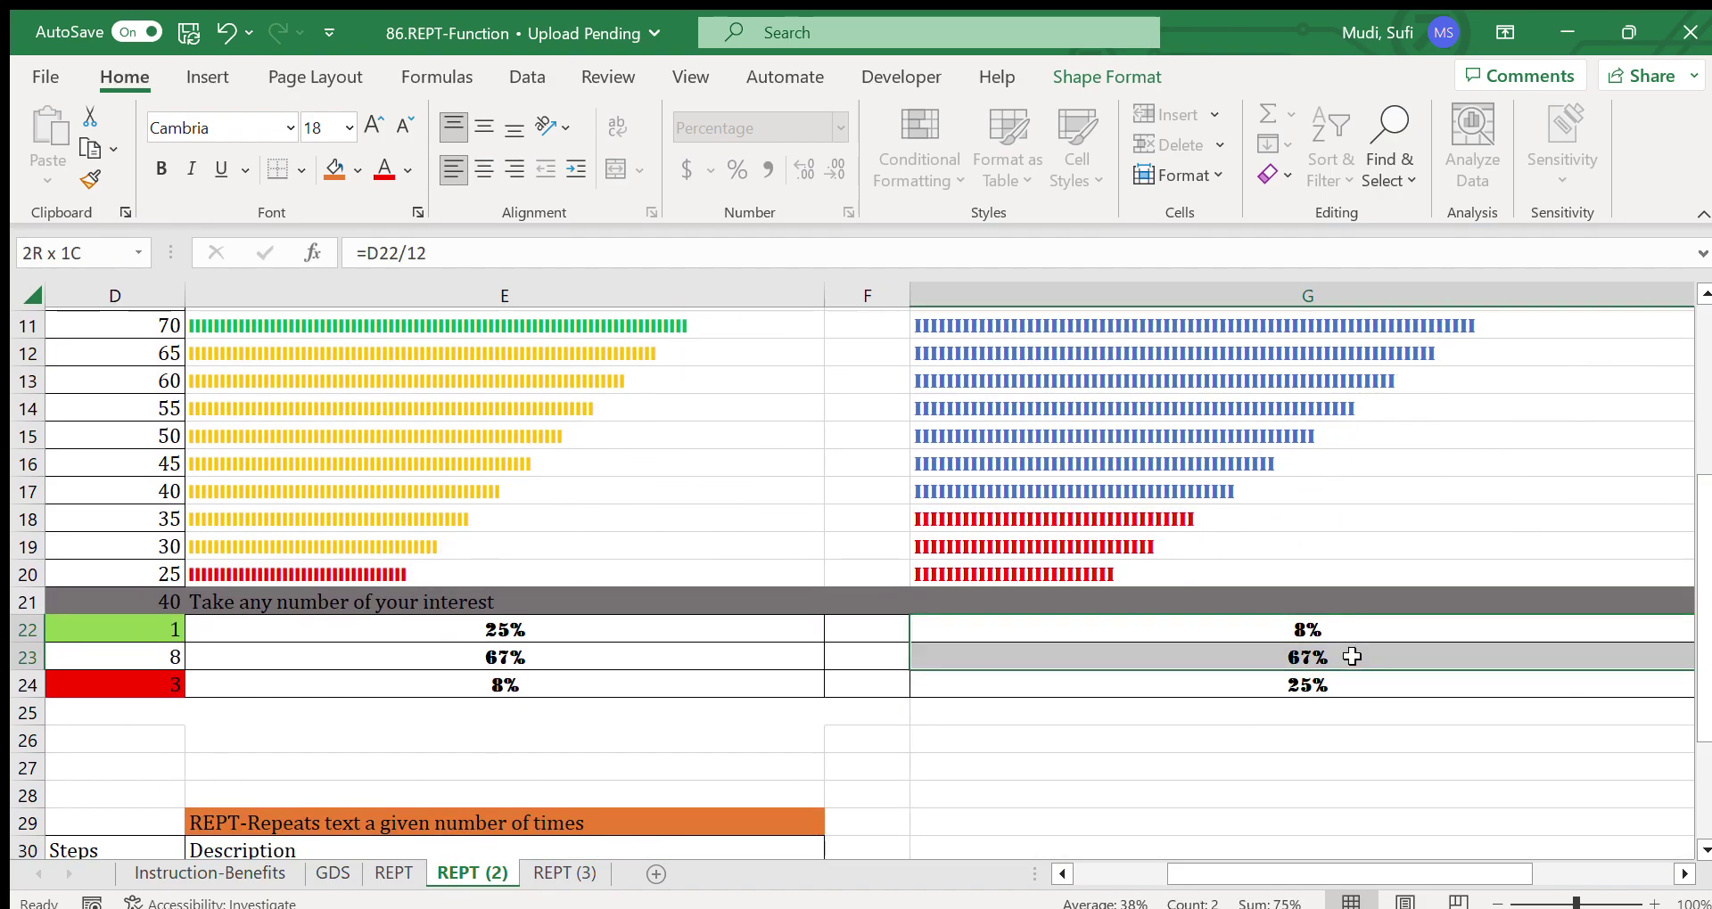
pyautogui.moveTo(1703, 481); pyautogui.dragTo(1696, 303)
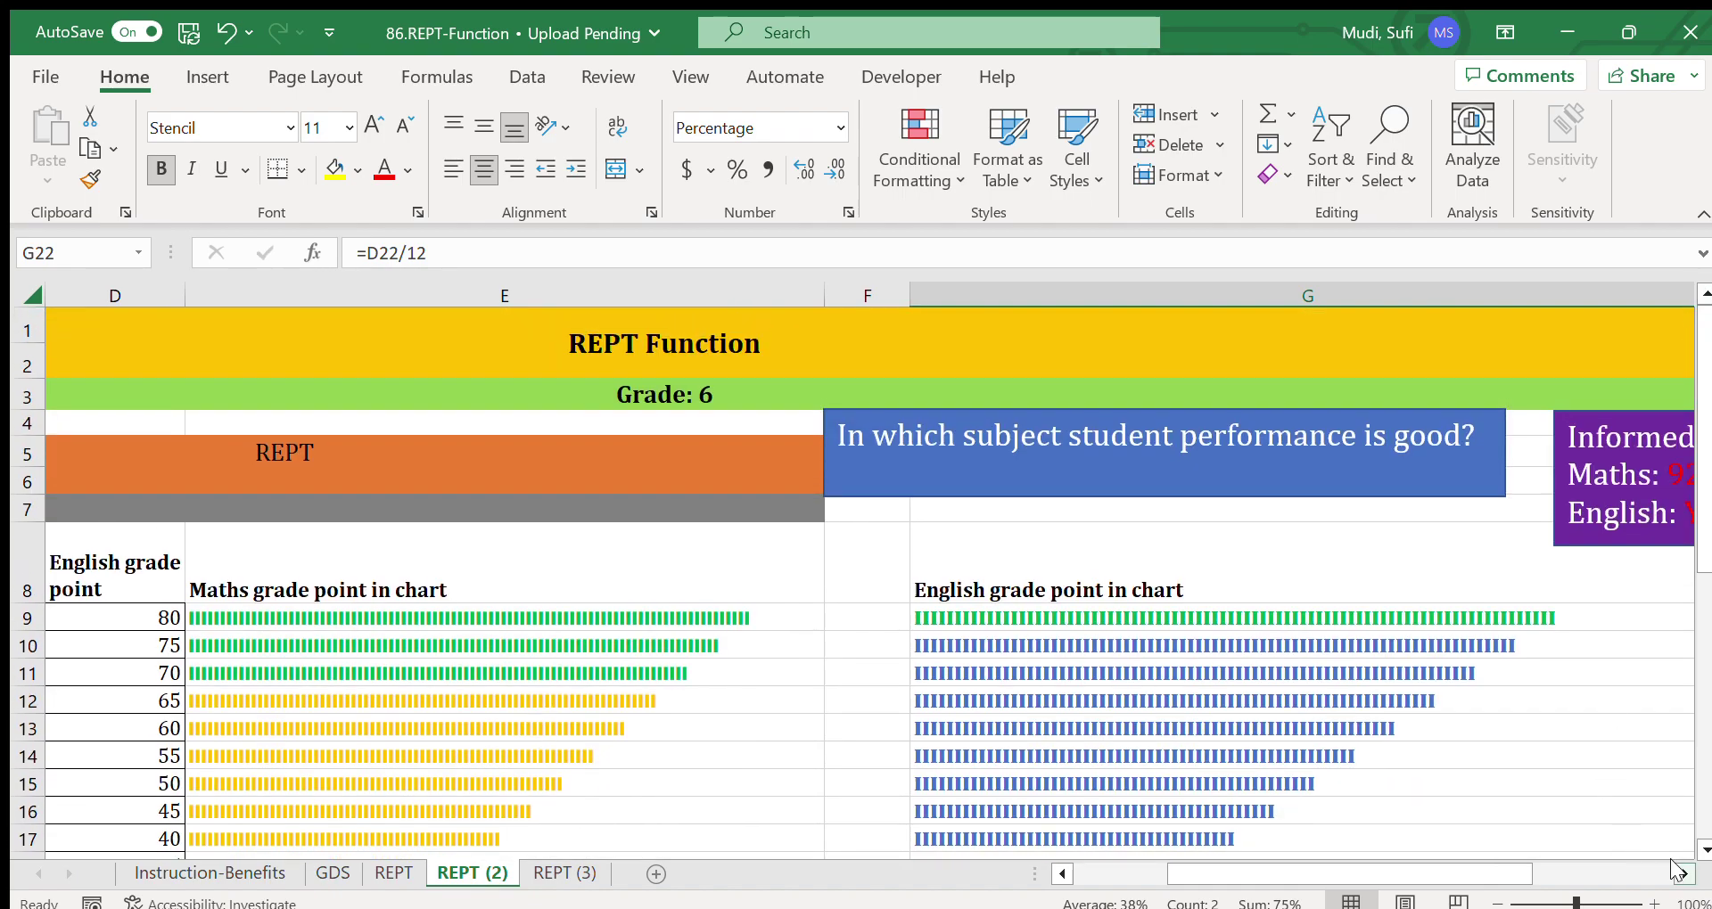
# Step: Correct the English value in the decision box from 83 to 75%
pyautogui.click(1681, 873)
pyautogui.click(1676, 870)
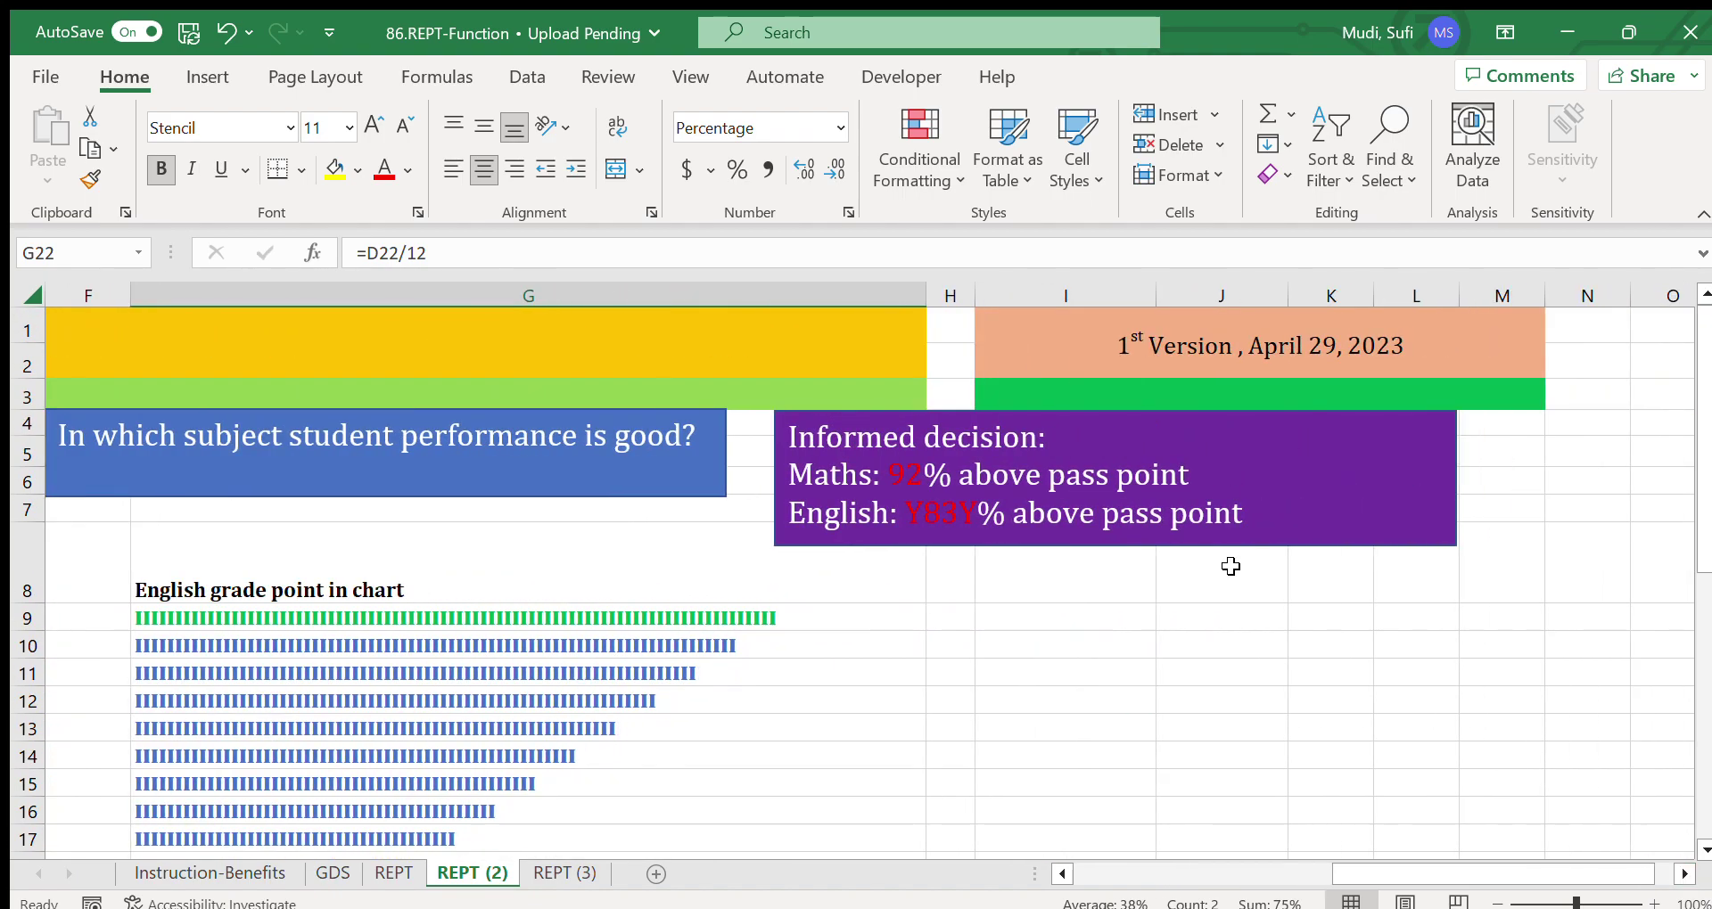
pyautogui.click(954, 521)
pyautogui.press('BackSpace')
pyautogui.press('BackSpace')
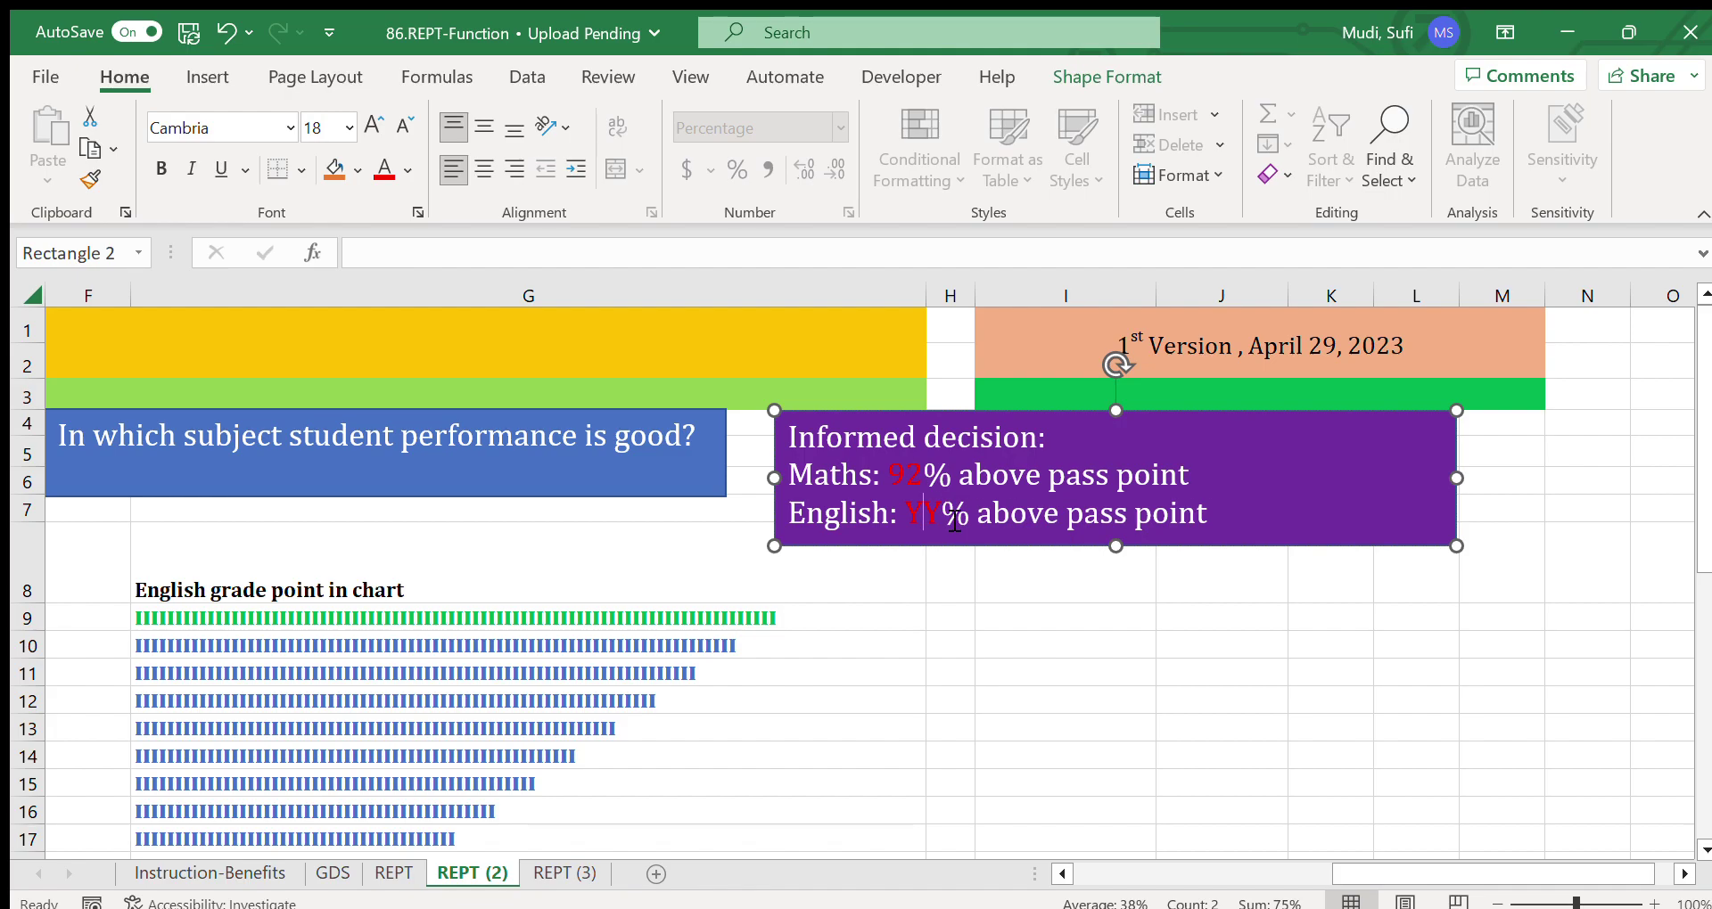
pyautogui.write('75')
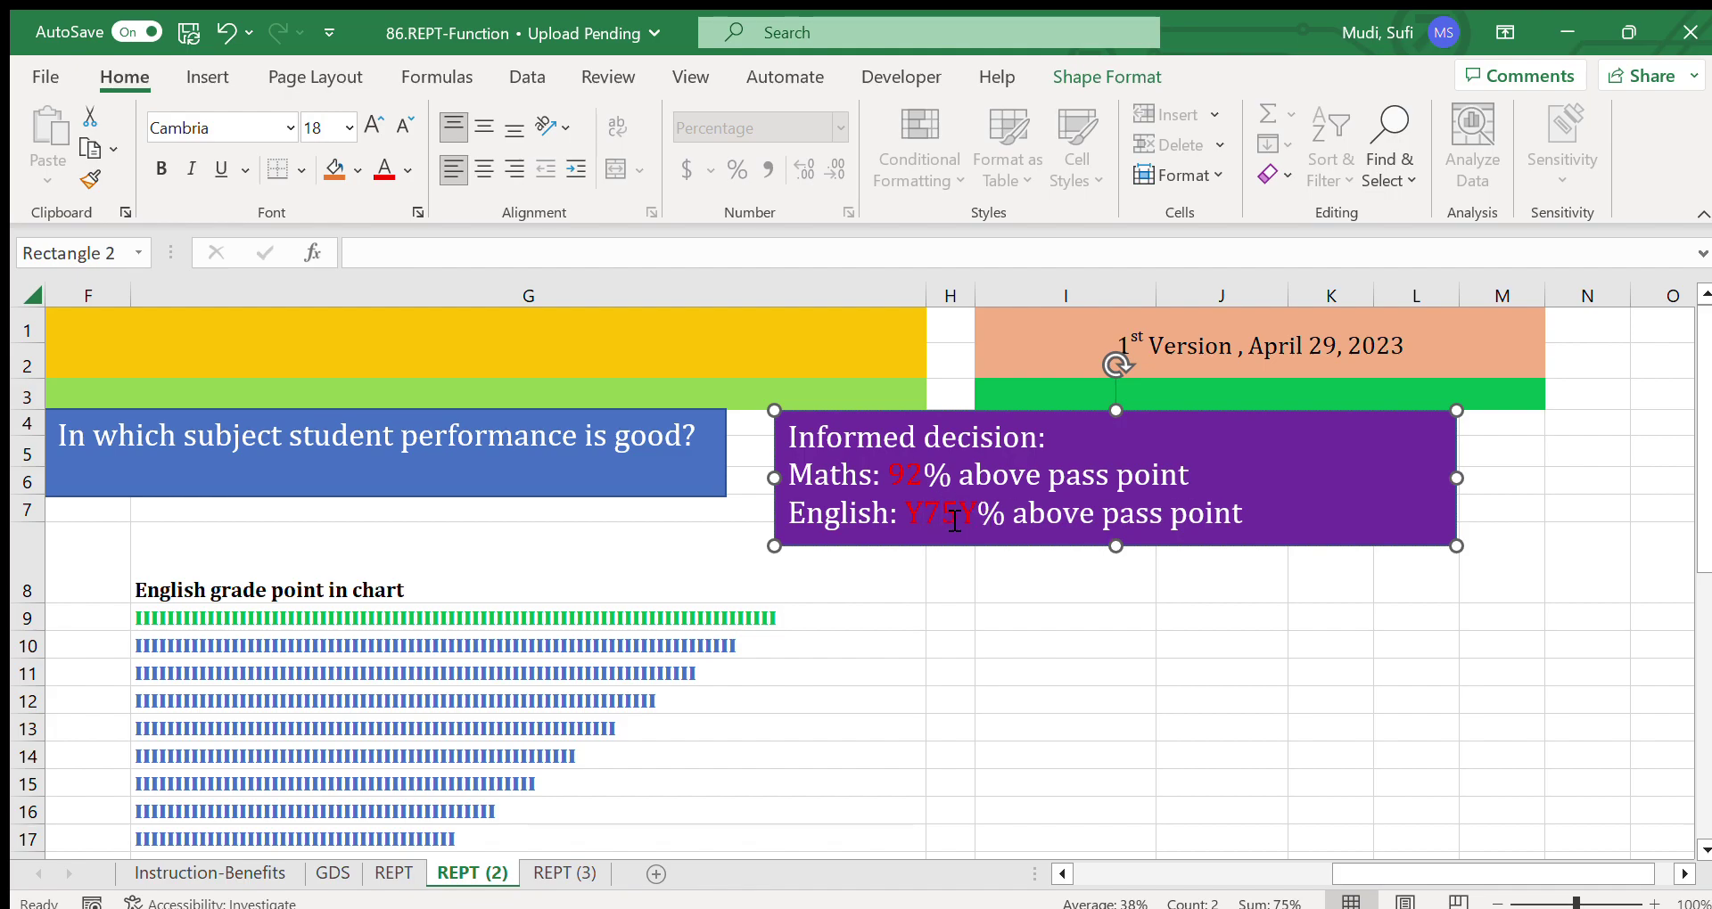
pyautogui.press('Delete')
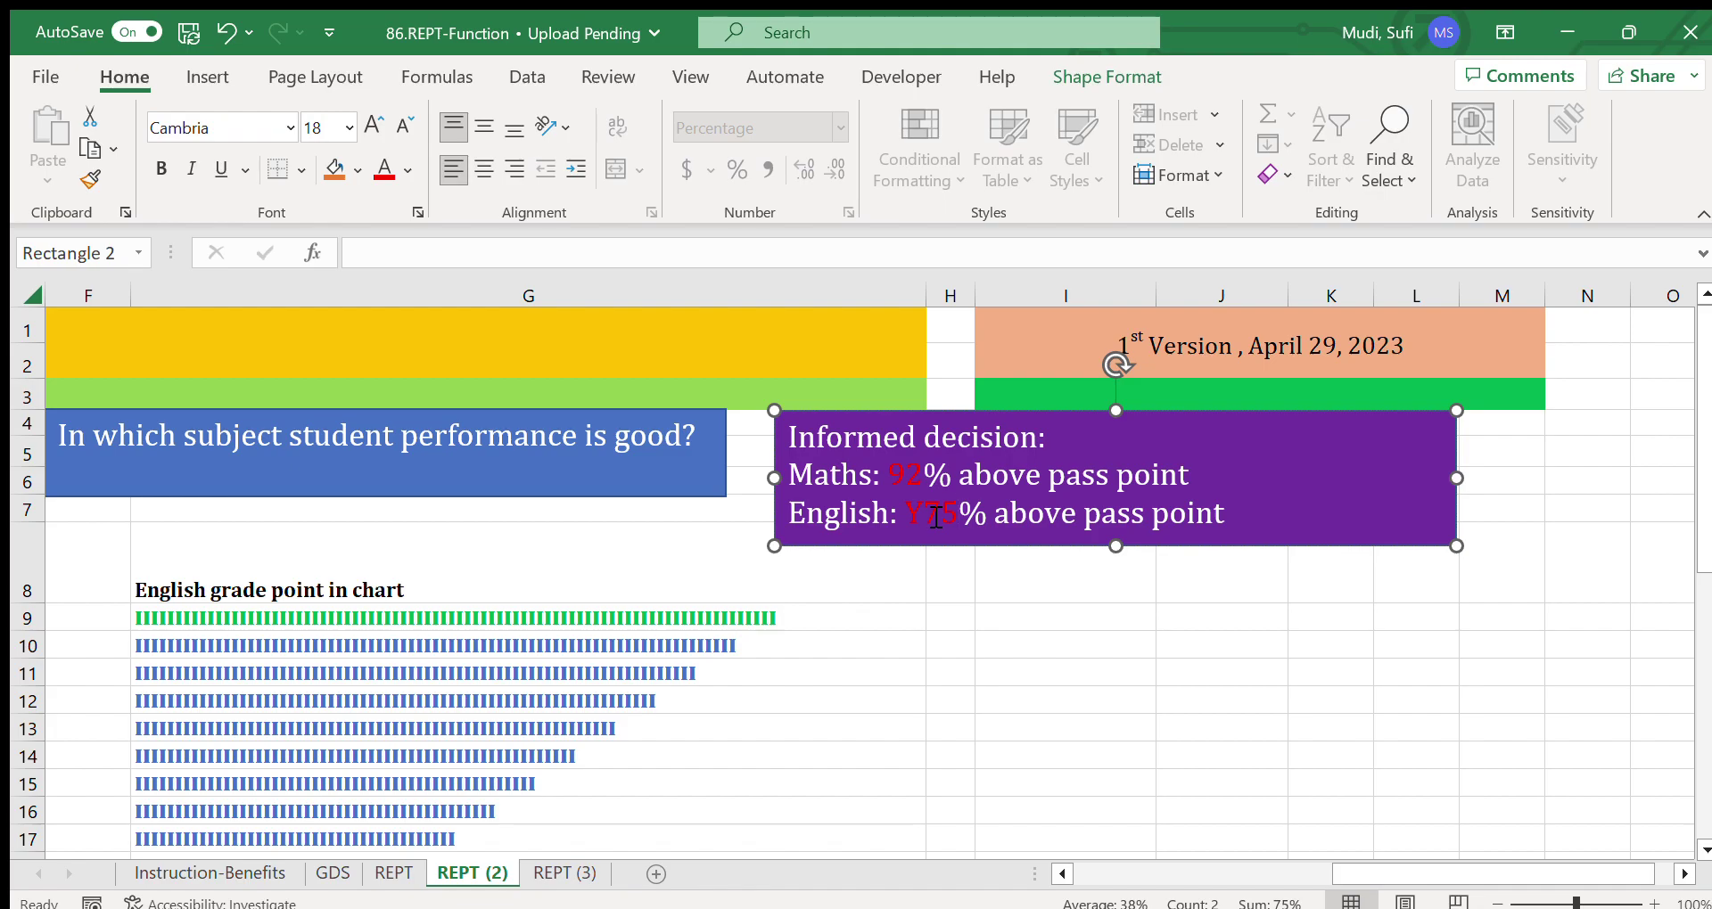
pyautogui.press('BackSpace')
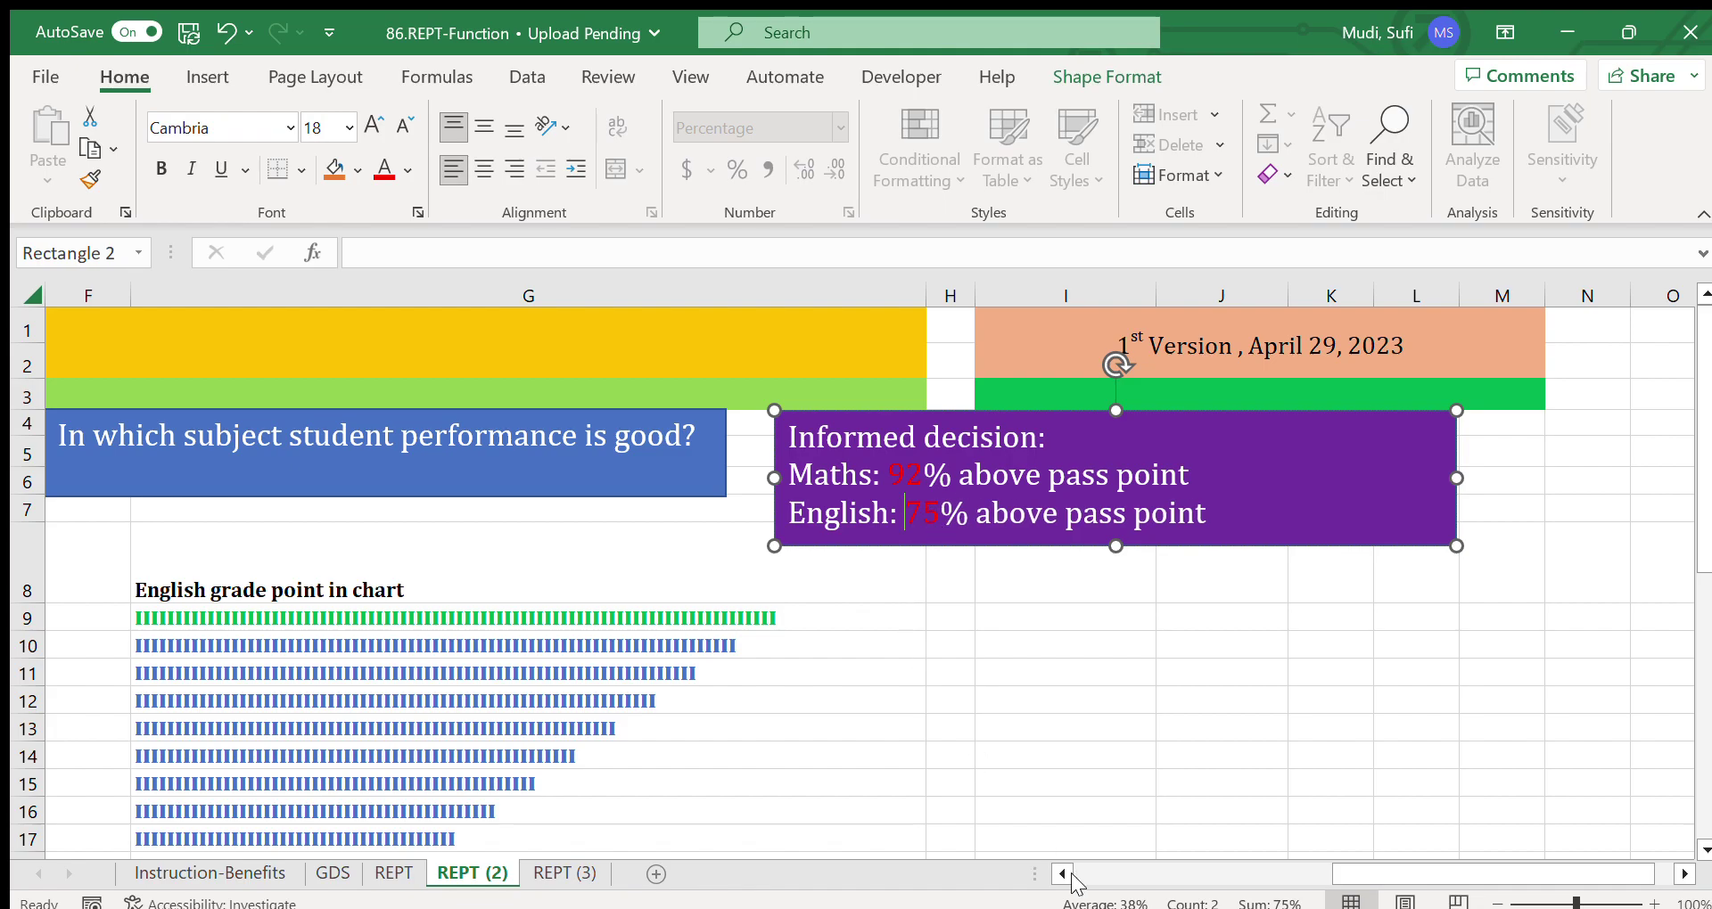
pyautogui.hscroll(-3, 1061, 874)
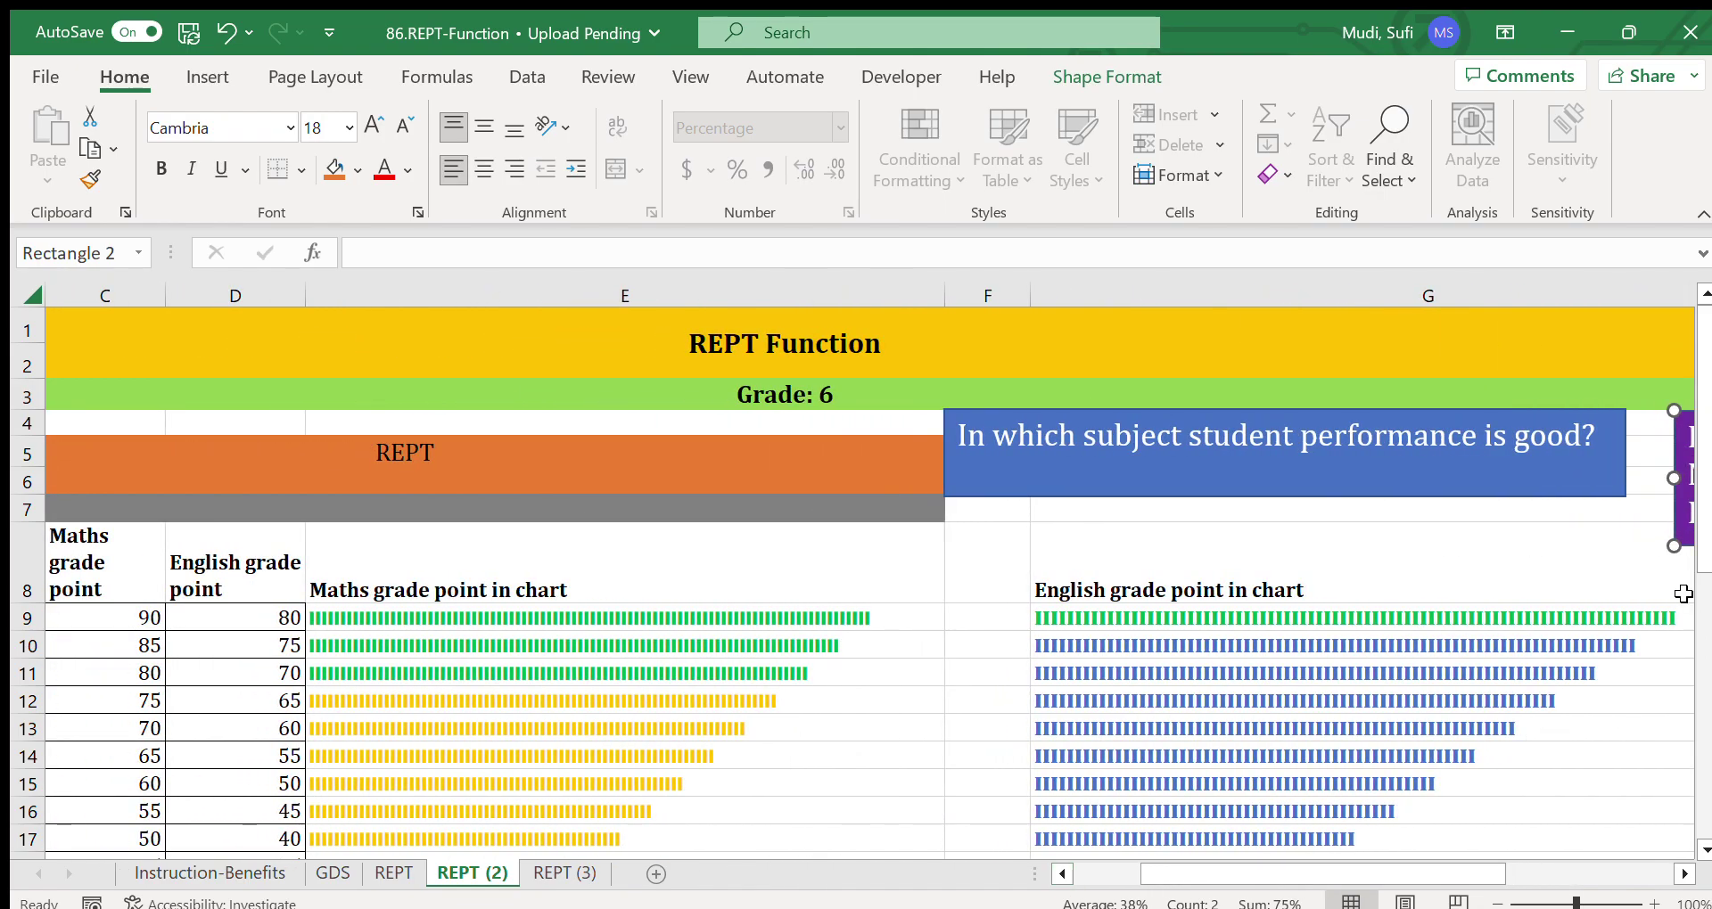
pyautogui.scroll(-4, 1685, 624)
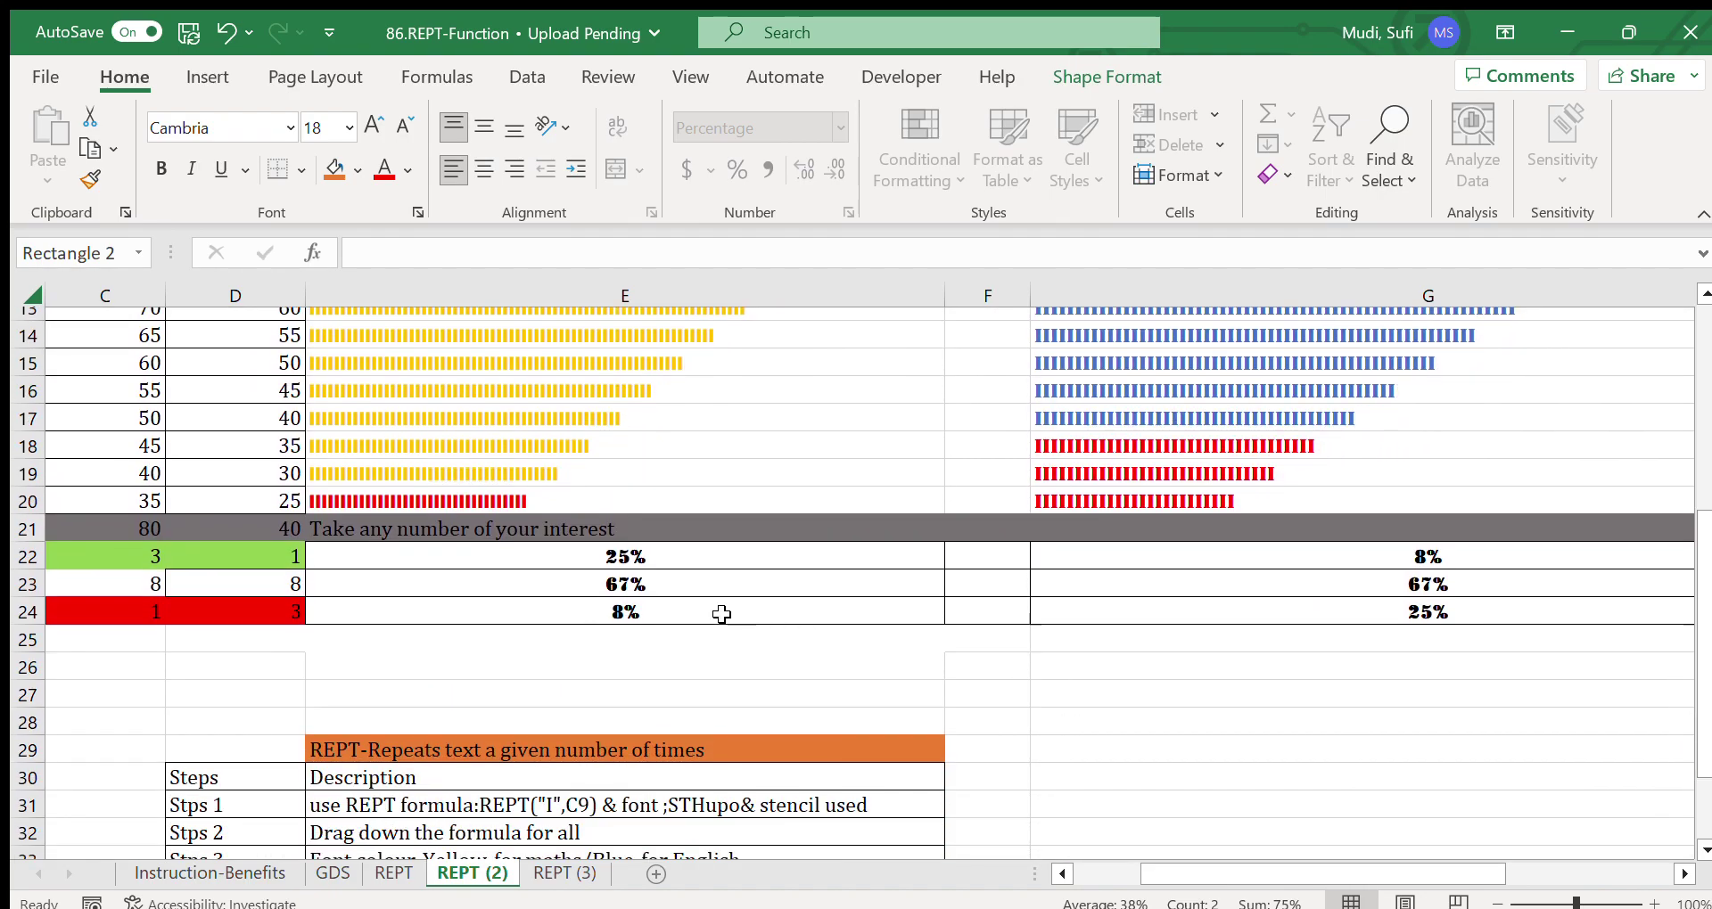
pyautogui.moveTo(658, 557); pyautogui.dragTo(646, 585)
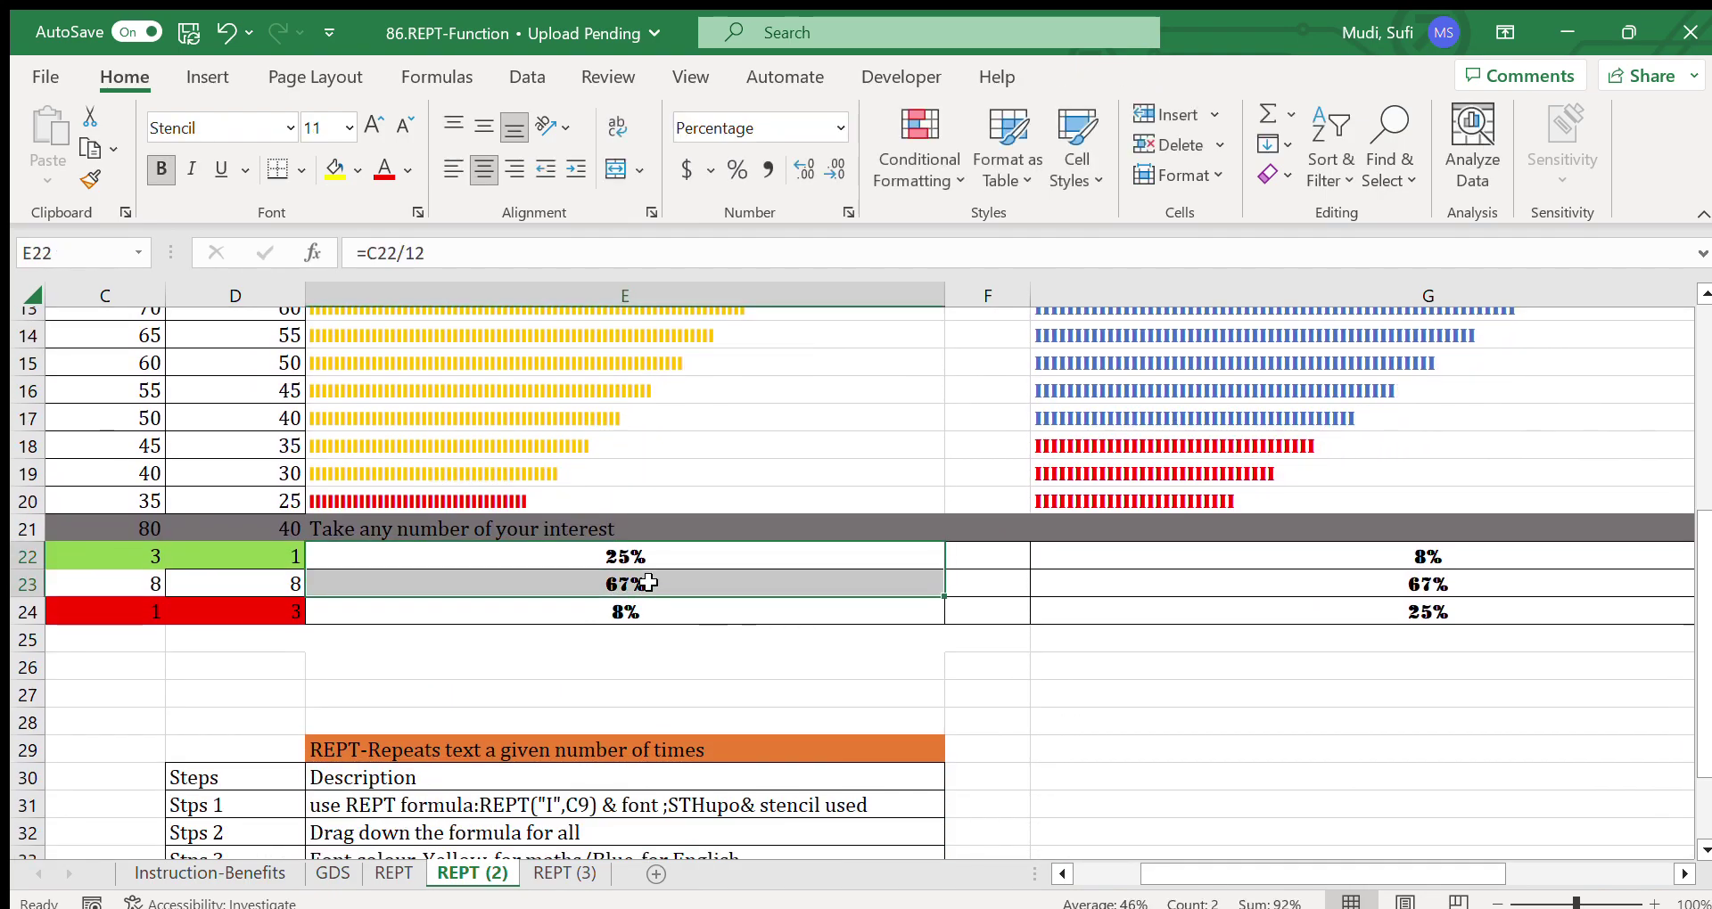
pyautogui.moveTo(1703, 593); pyautogui.dragTo(1708, 437)
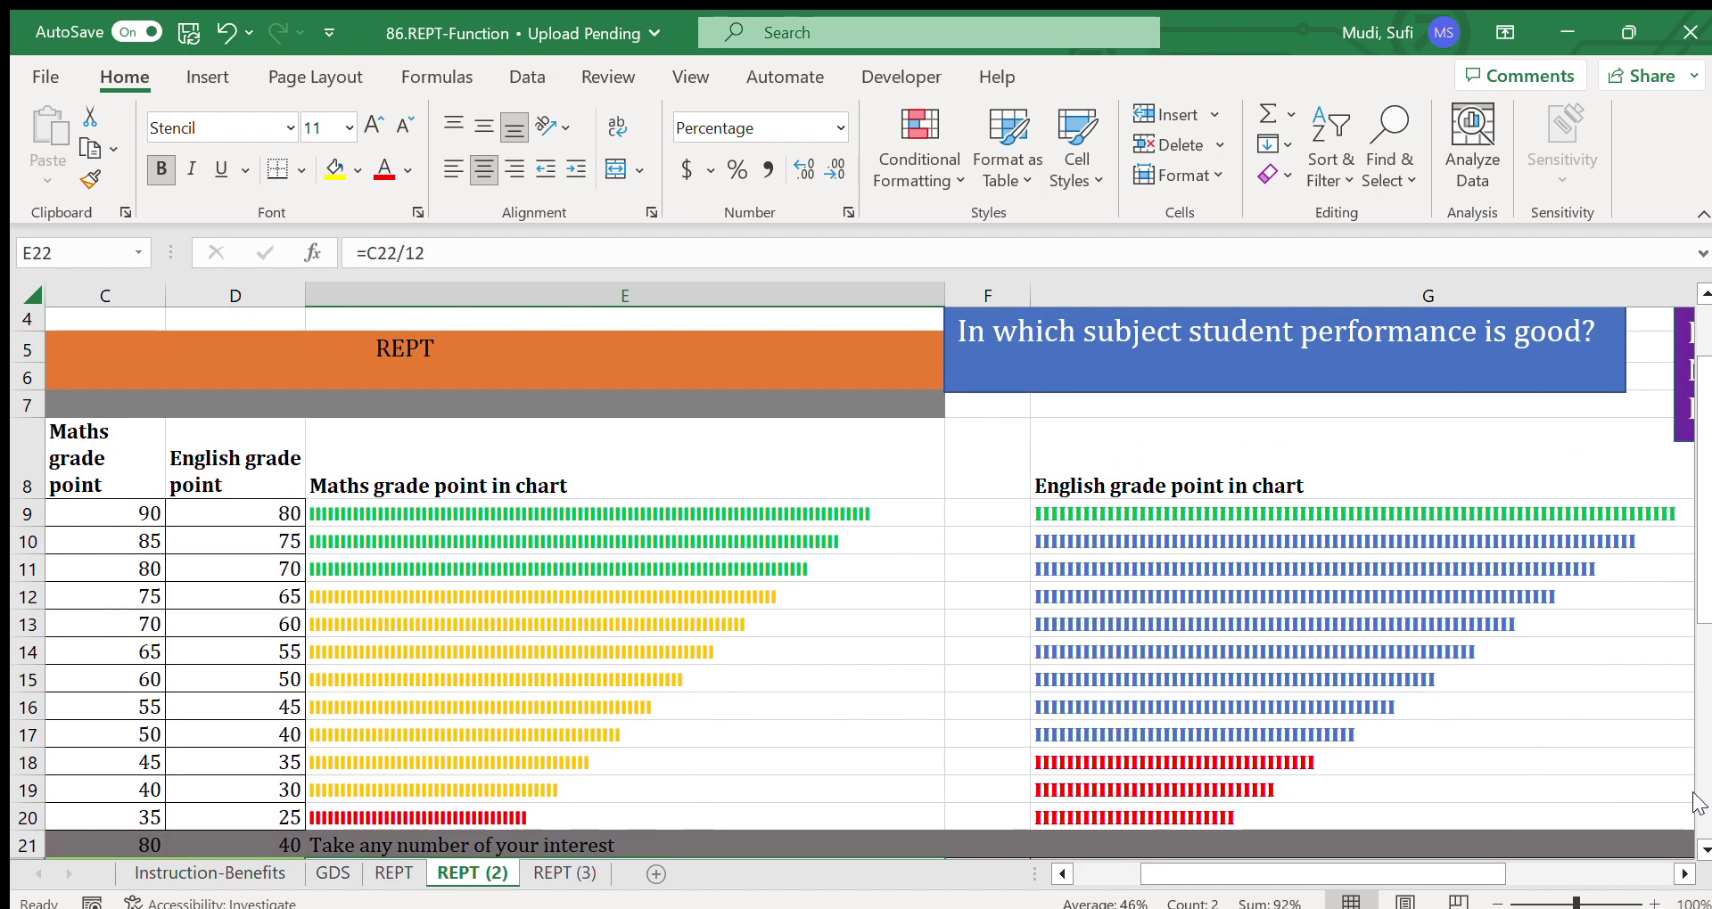
pyautogui.click(1684, 874)
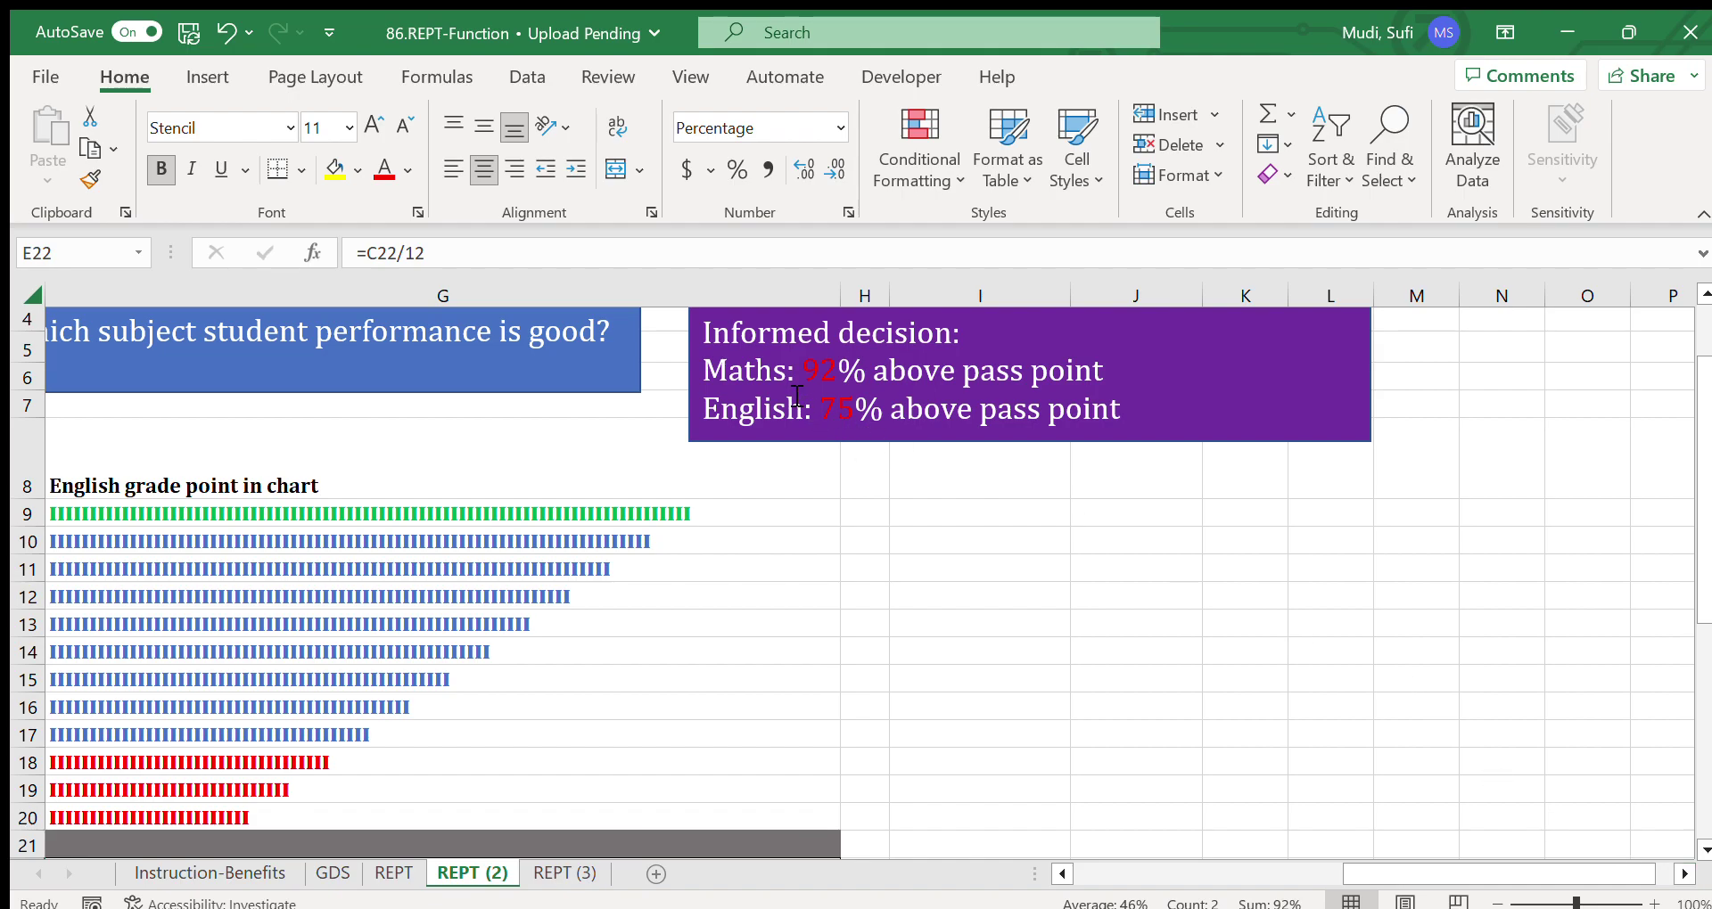
pyautogui.click(1060, 874)
pyautogui.click(1060, 875)
pyautogui.click(1060, 875)
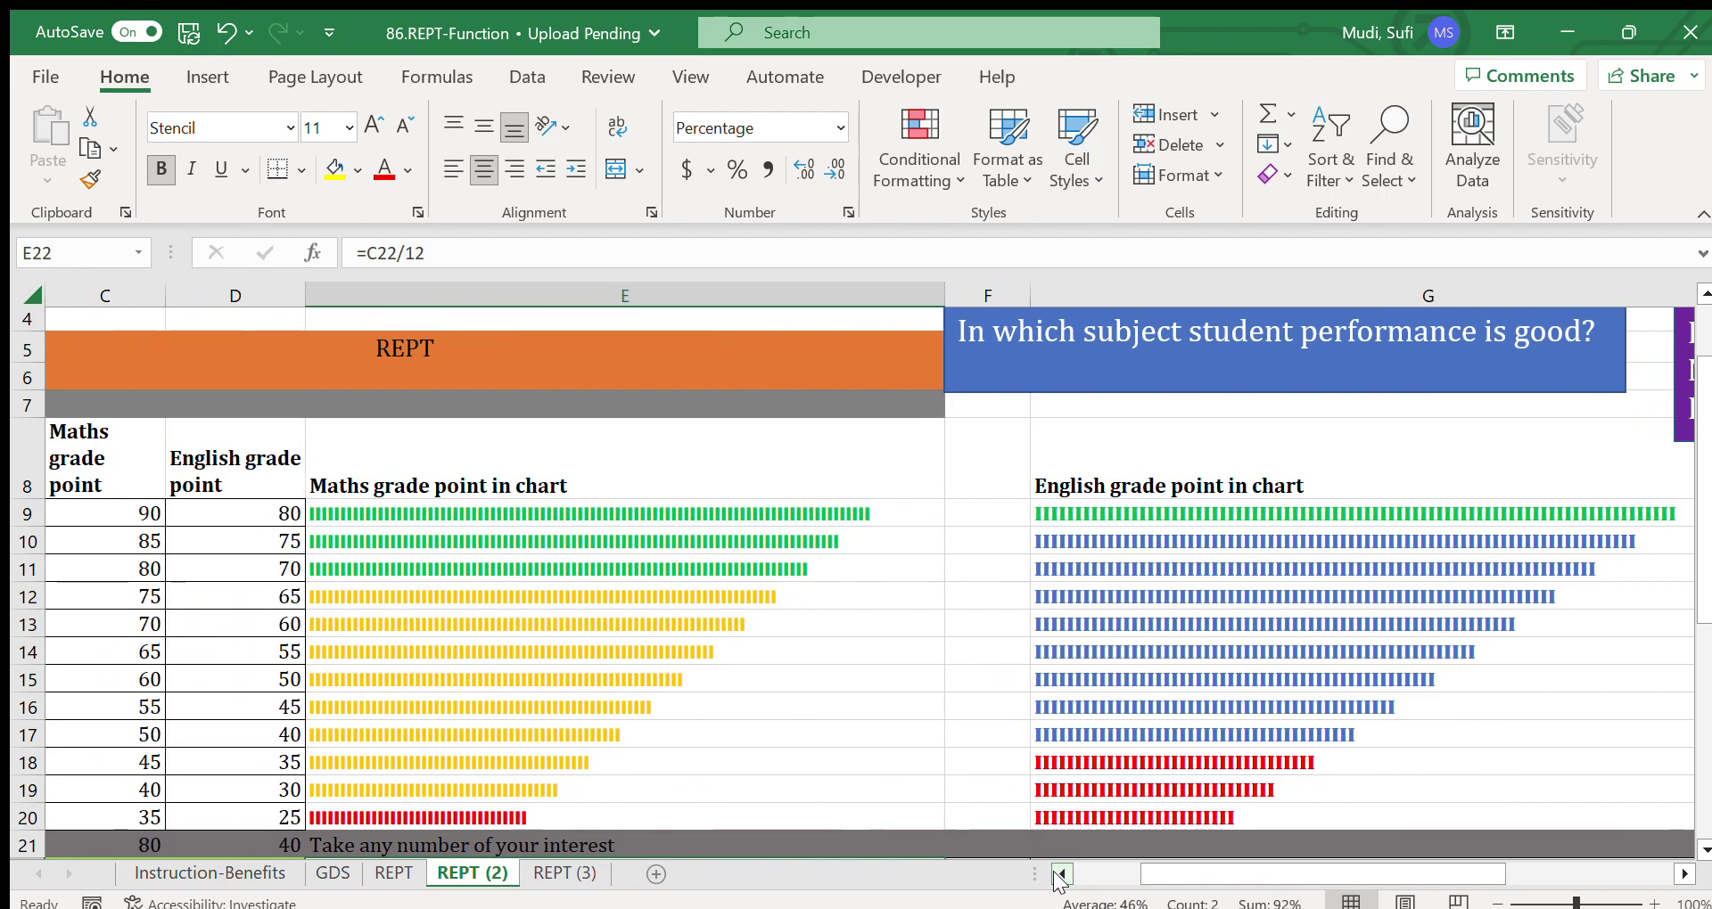
pyautogui.moveTo(1704, 462); pyautogui.dragTo(1708, 412)
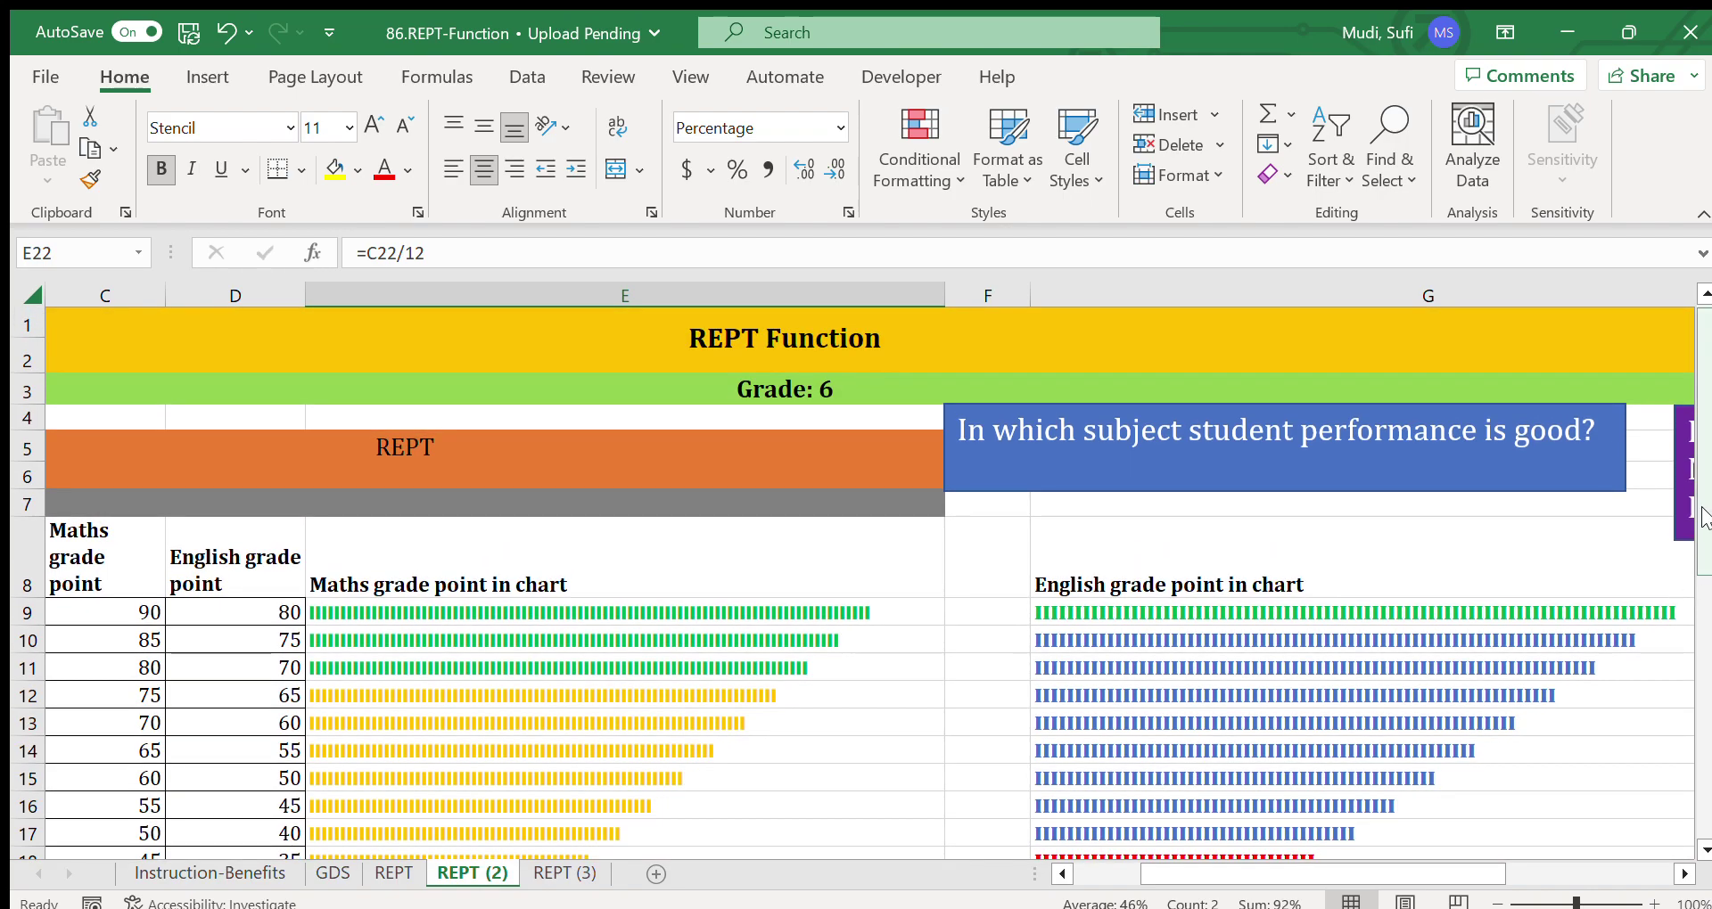
pyautogui.moveTo(1703, 520); pyautogui.dragTo(1685, 623)
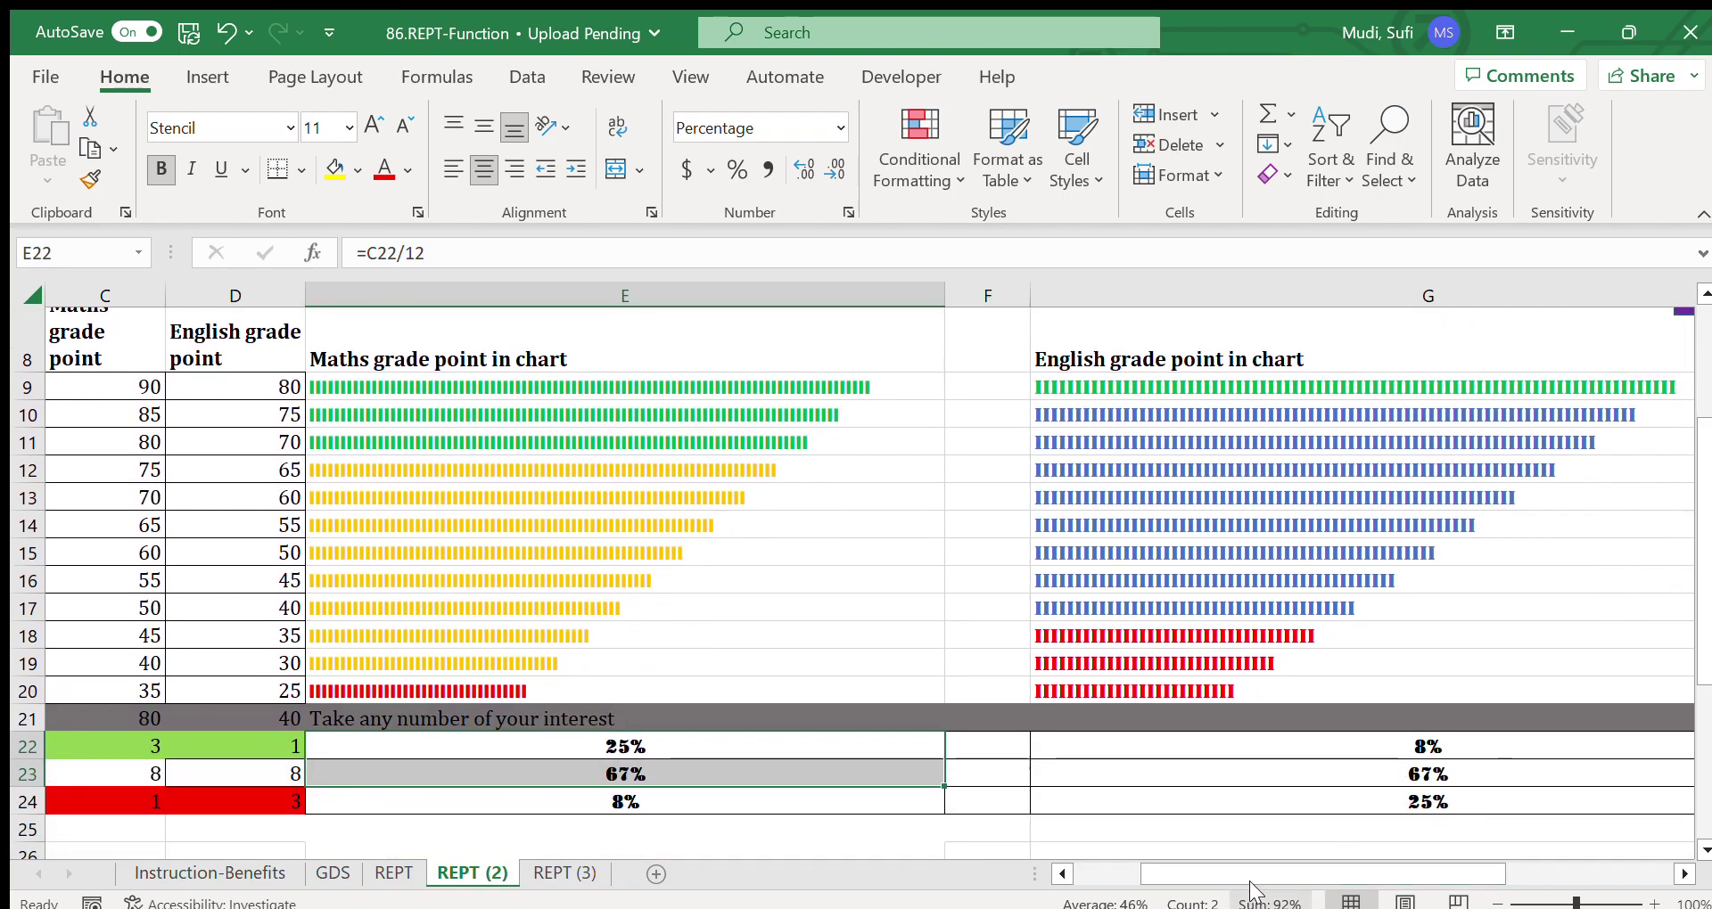
pyautogui.moveTo(1222, 875); pyautogui.dragTo(1155, 875)
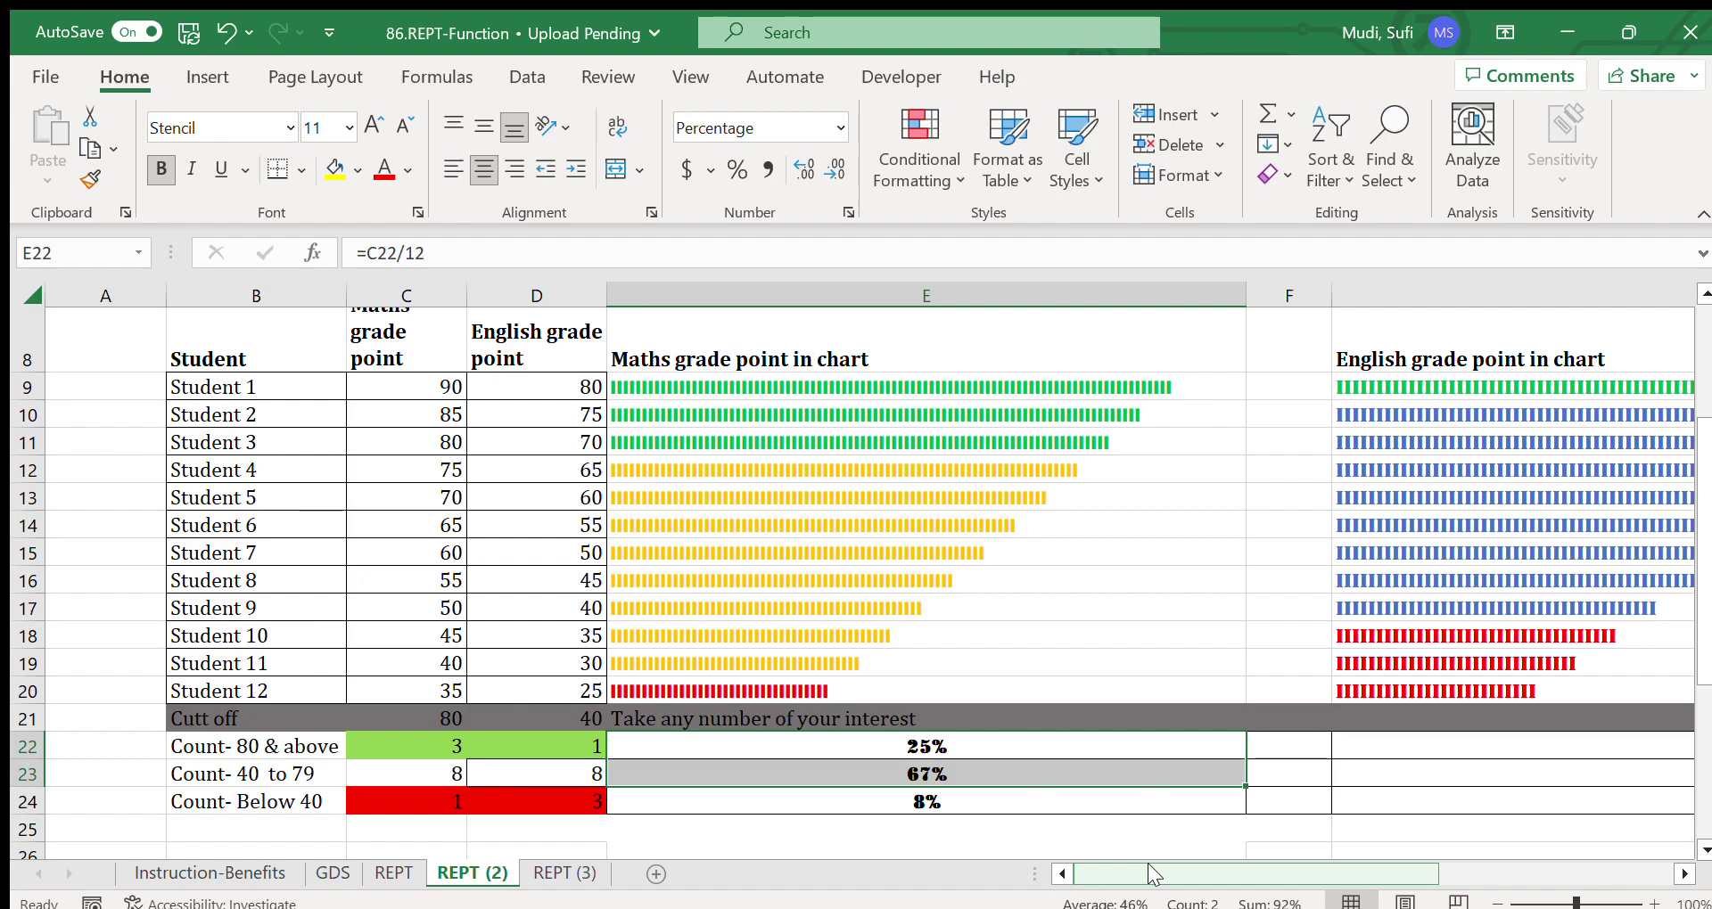
pyautogui.click(706, 695)
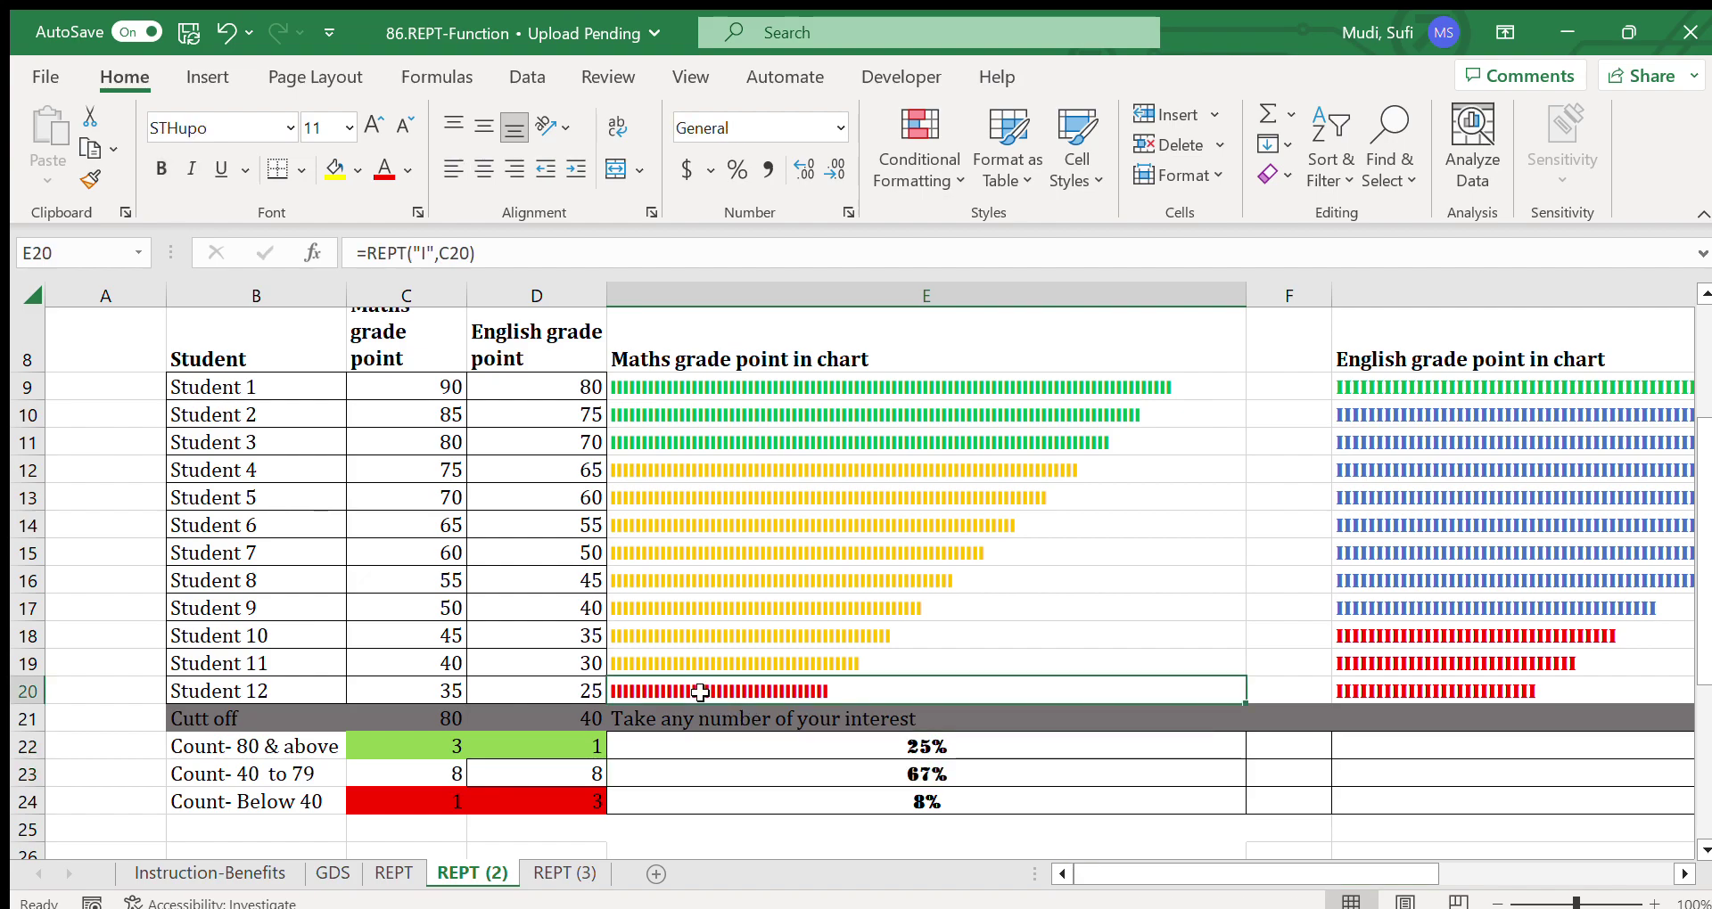
pyautogui.click(188, 686)
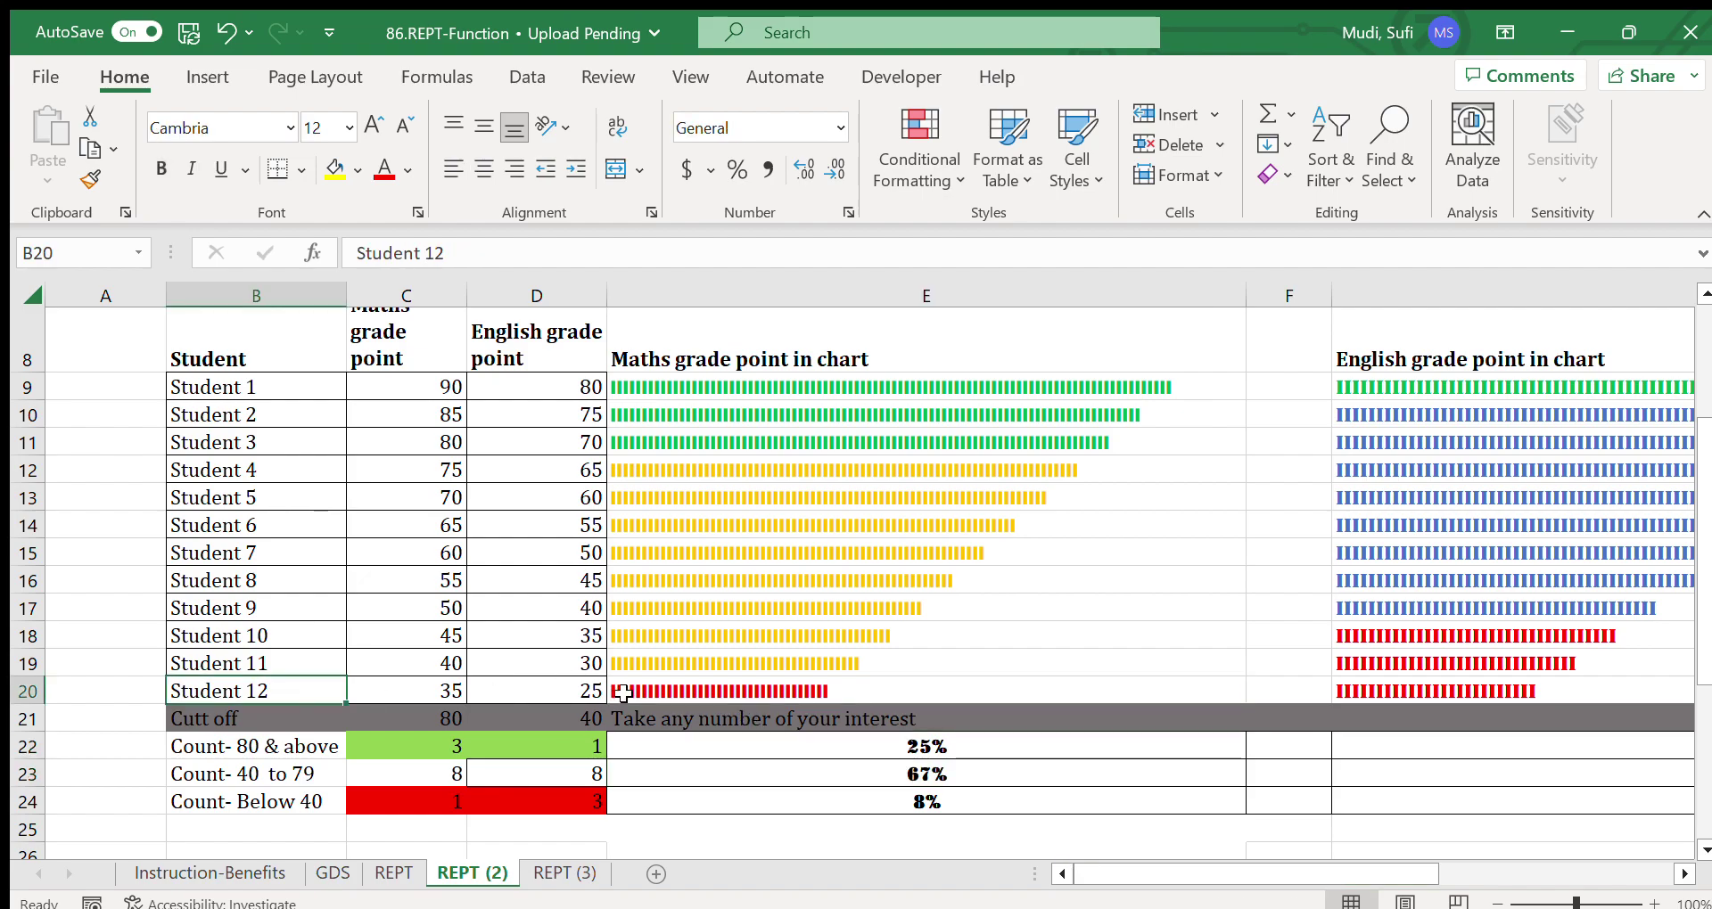
pyautogui.click(650, 695)
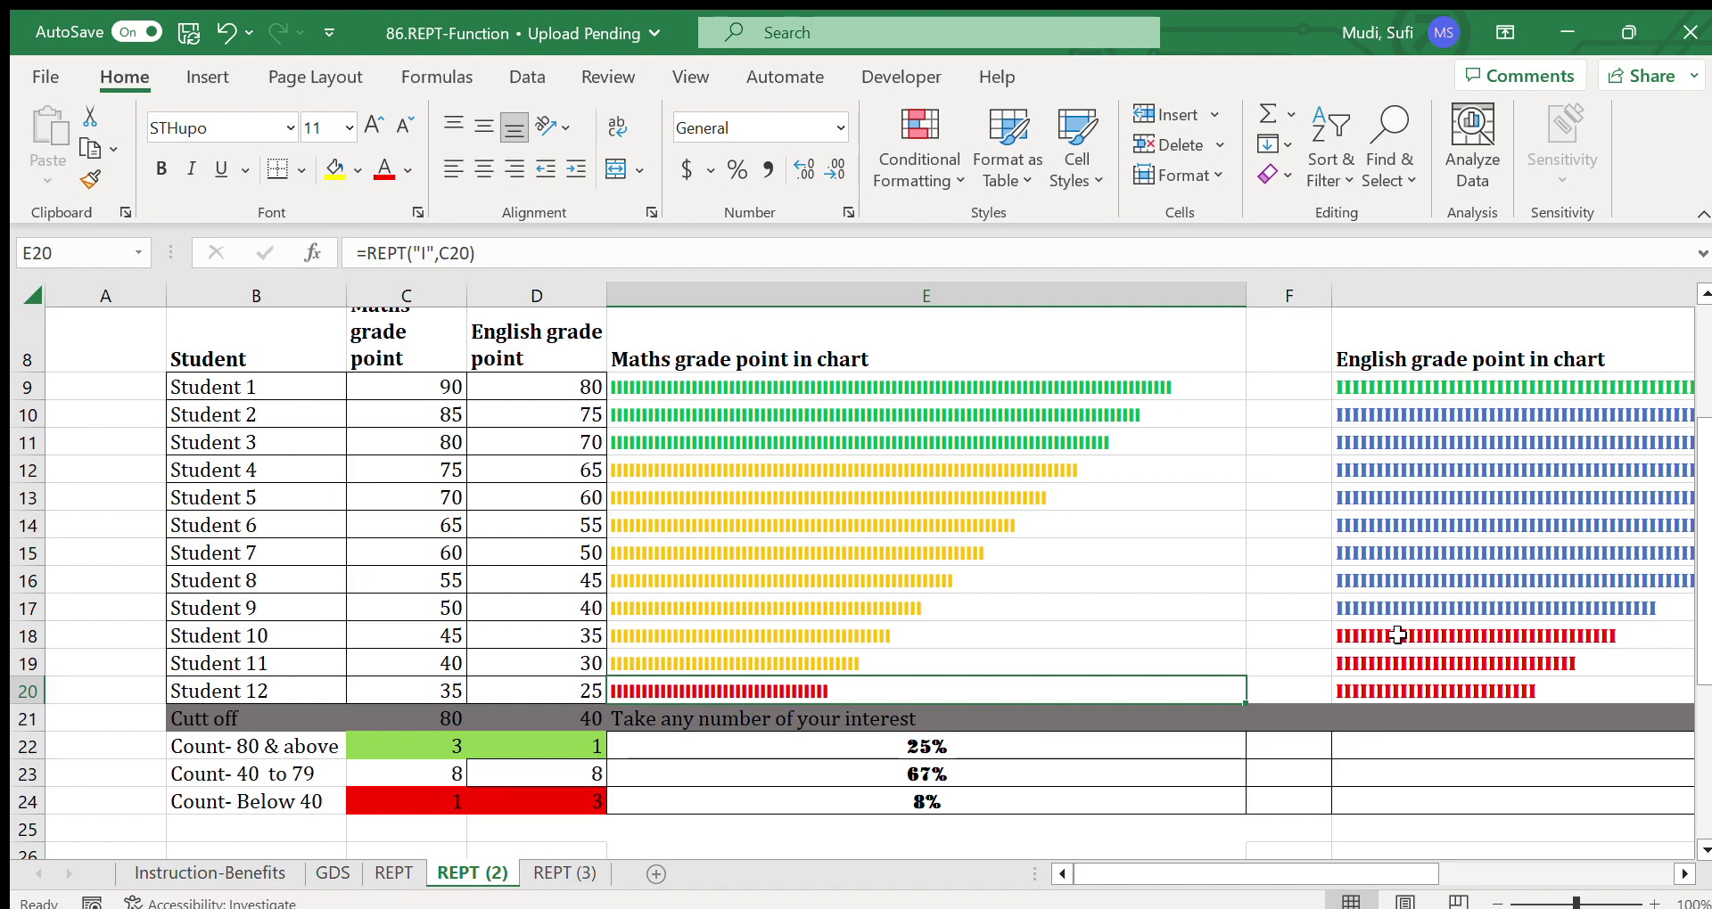
pyautogui.moveTo(1397, 635); pyautogui.dragTo(1392, 678)
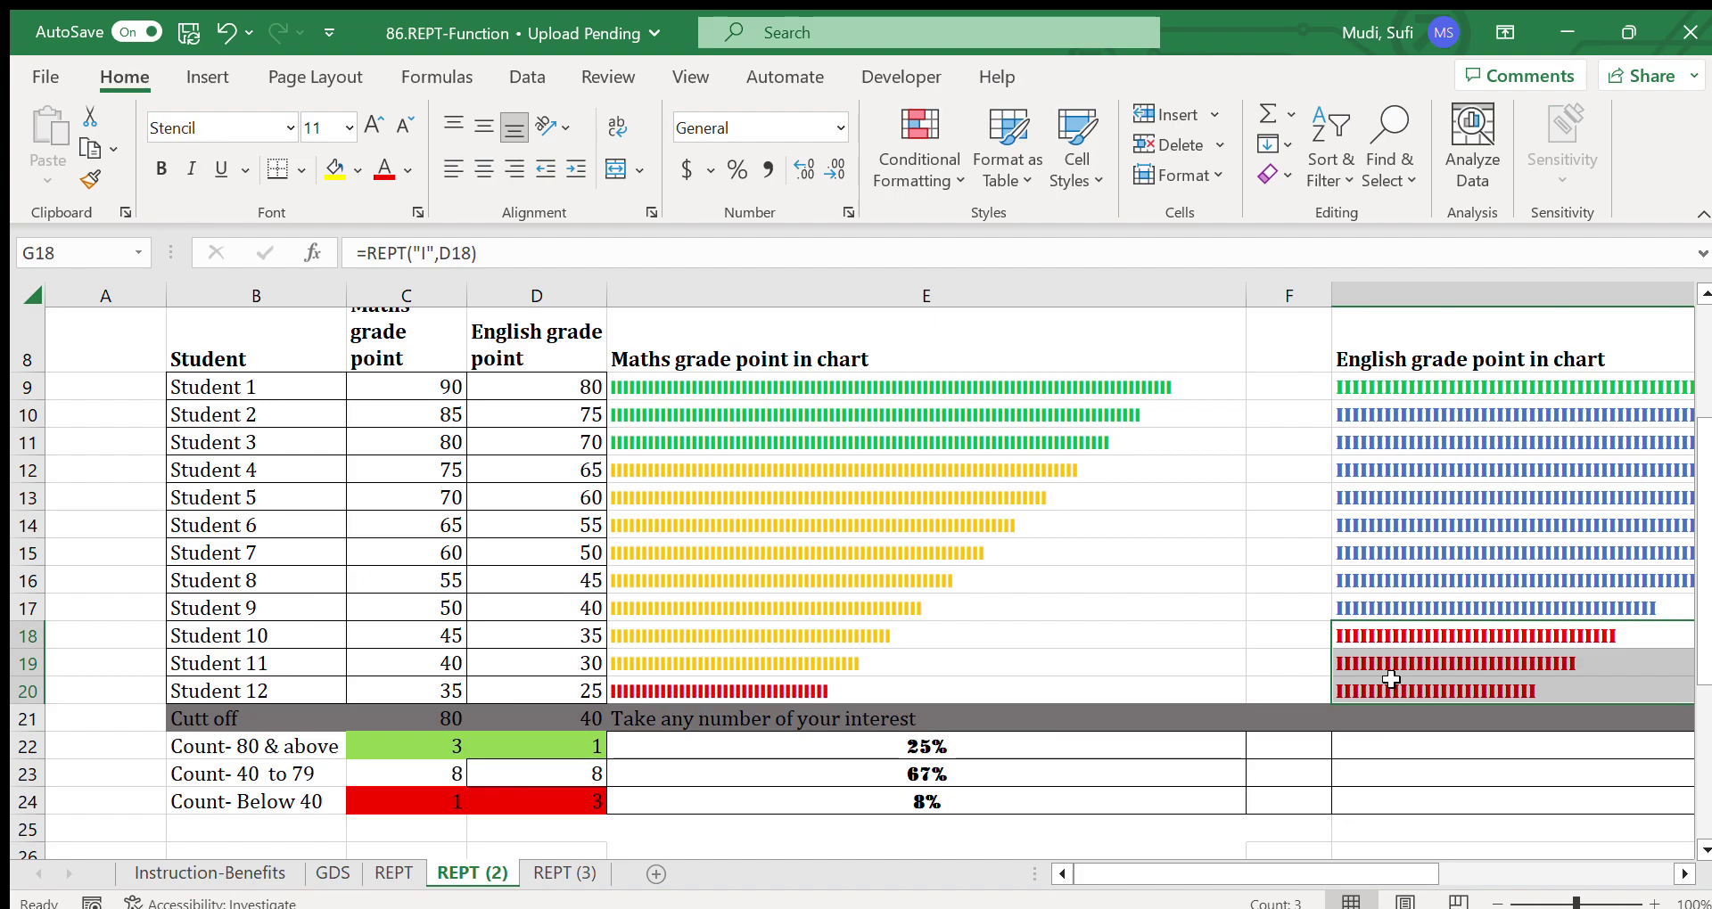
pyautogui.click(1683, 872)
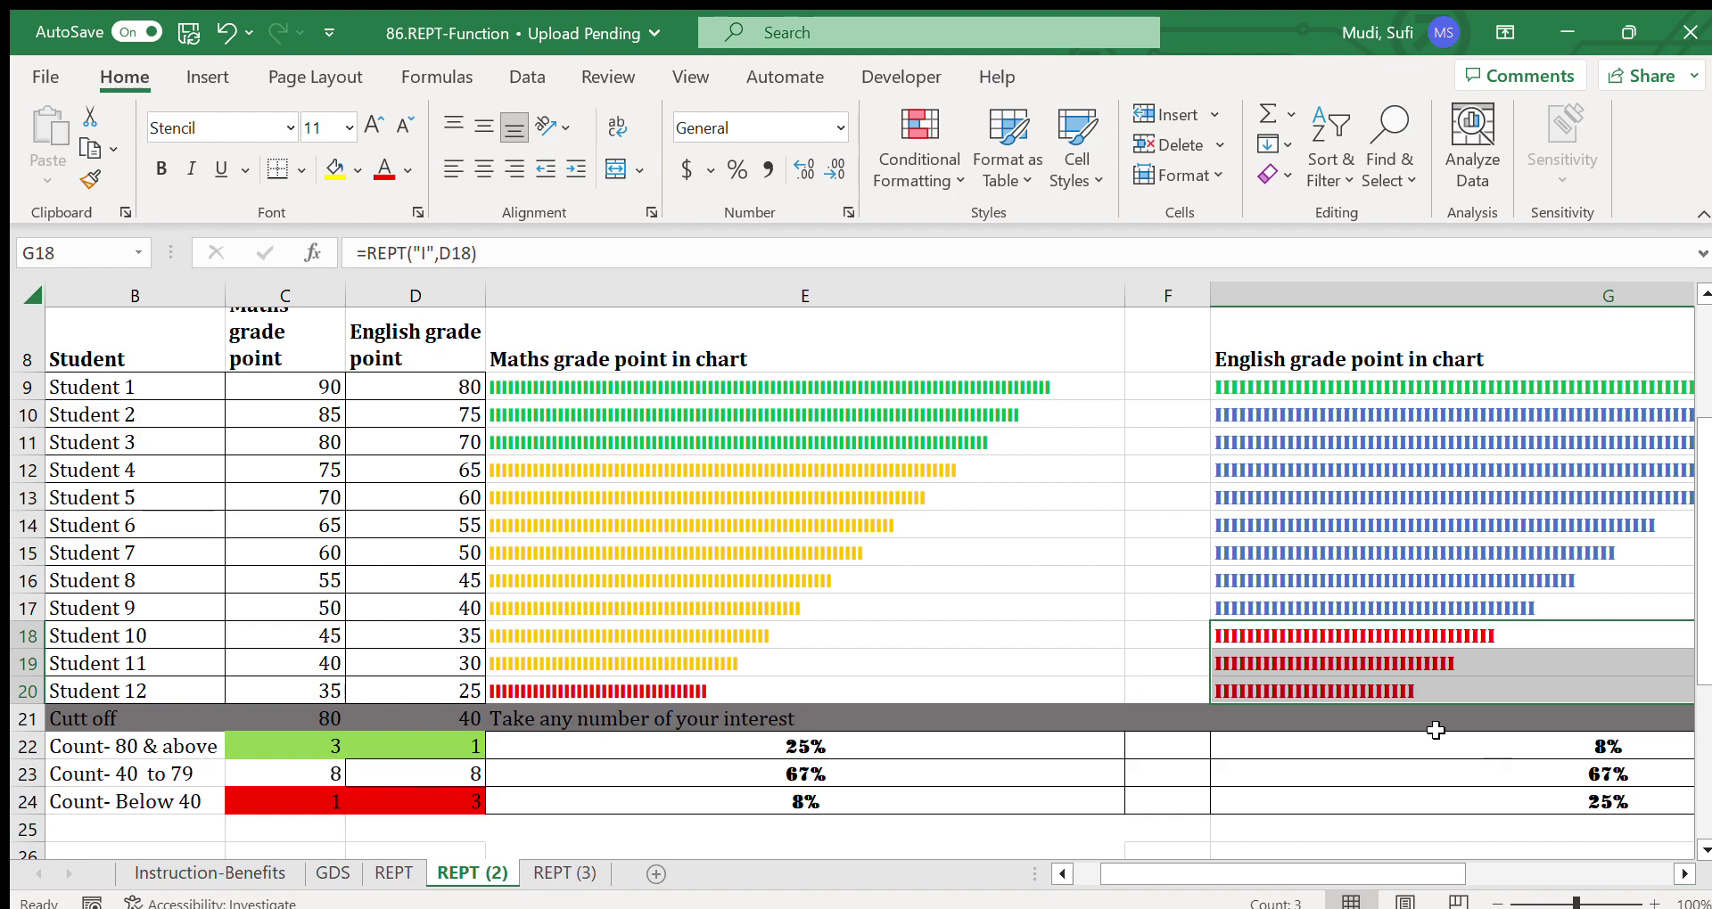
# Step: On REPT (3), check the Maths cut-off of 80 and the English cut-off of 50
pyautogui.click(570, 872)
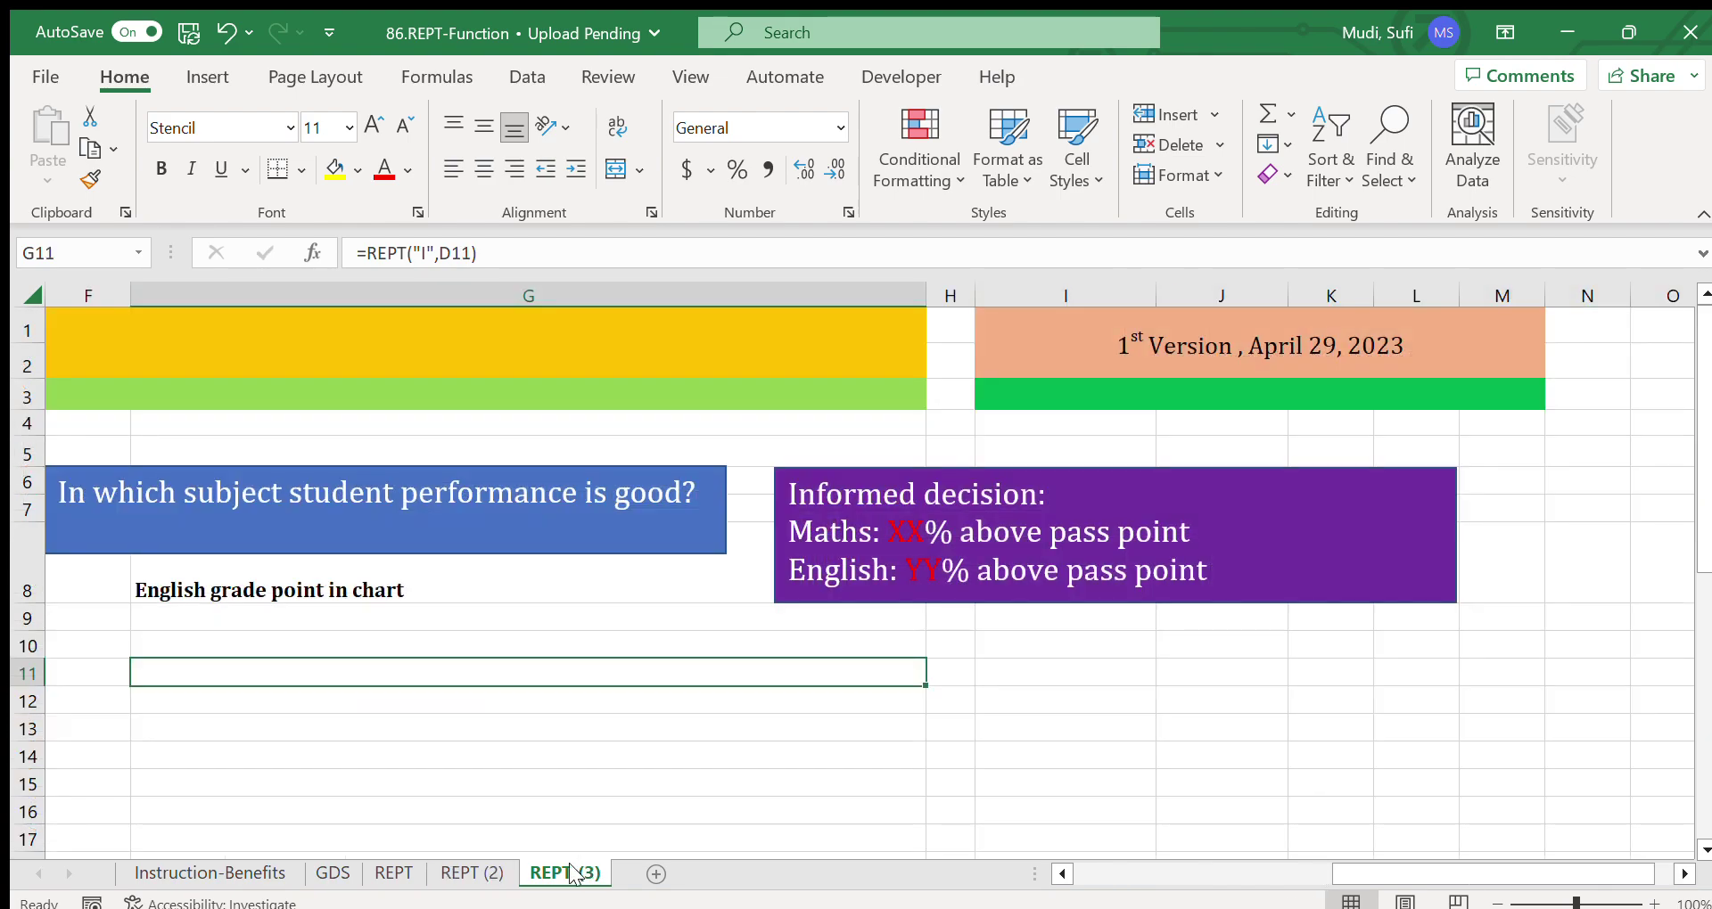
pyautogui.click(1061, 874)
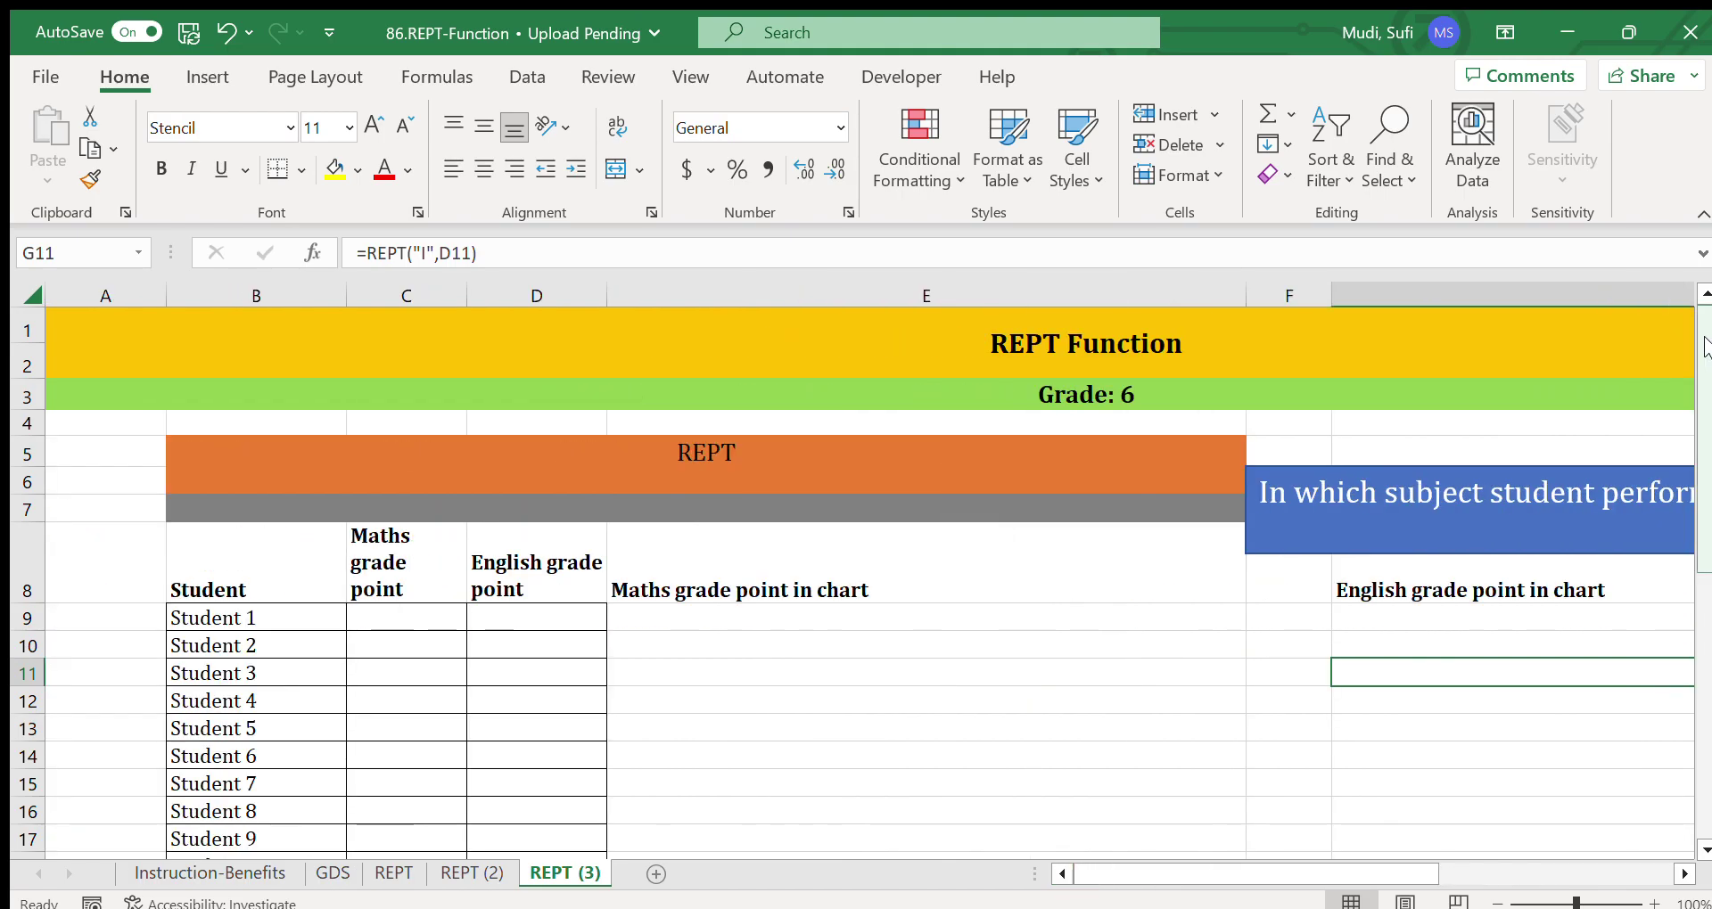
pyautogui.moveTo(1701, 347); pyautogui.dragTo(1701, 515)
pyautogui.click(522, 599)
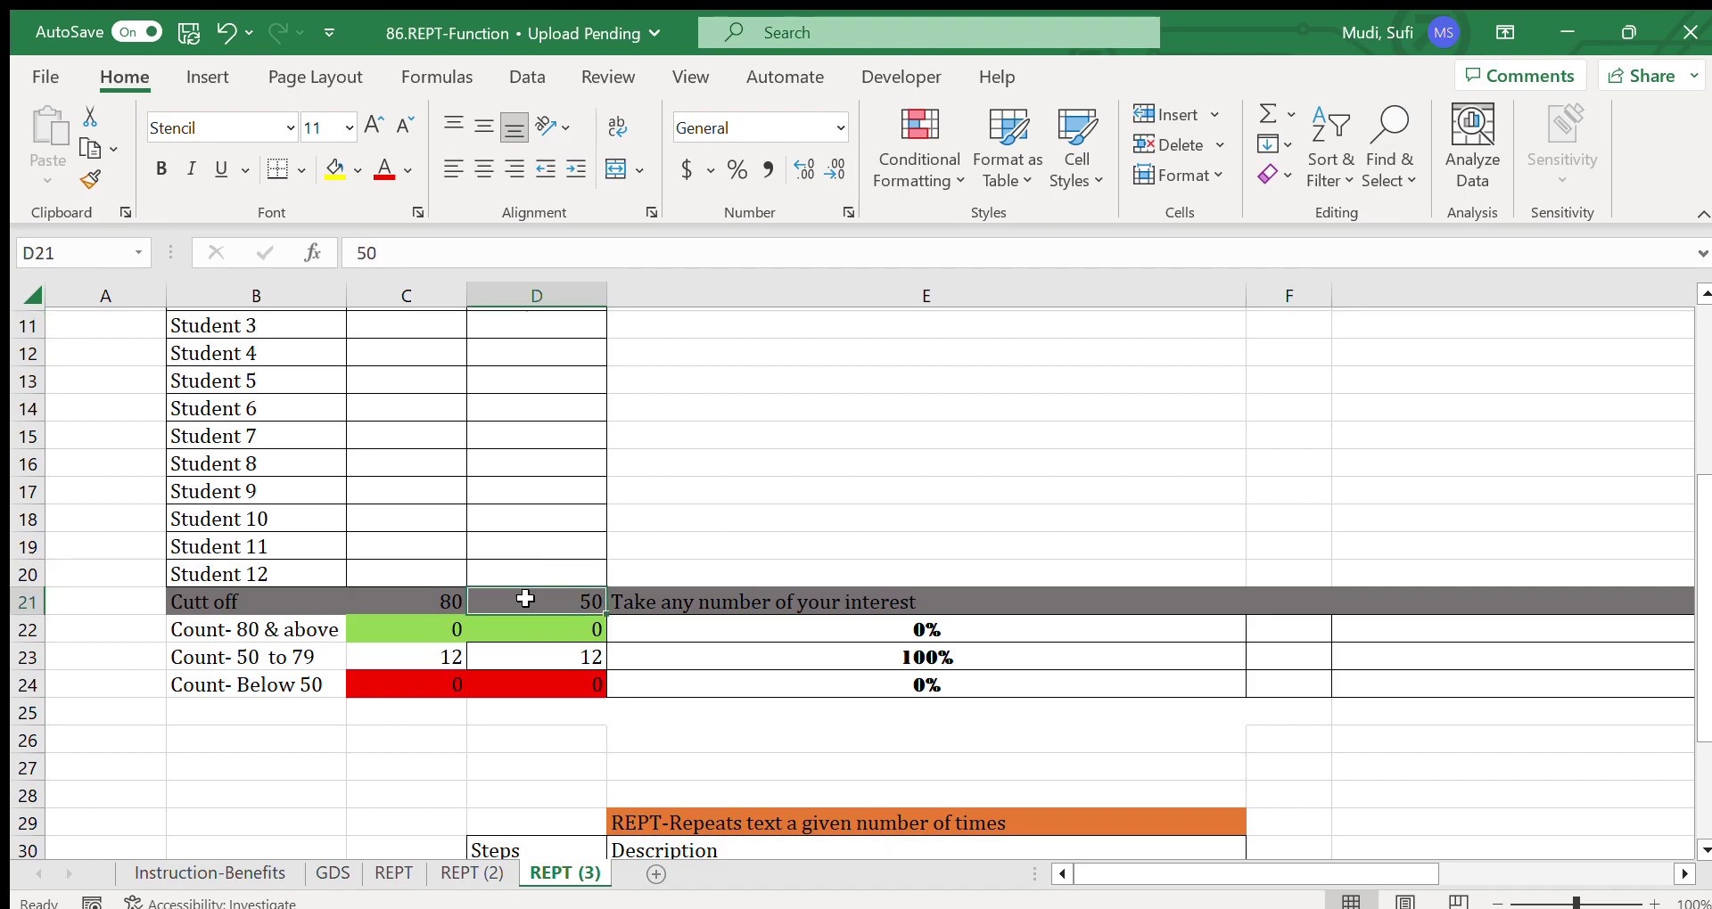
pyautogui.click(438, 605)
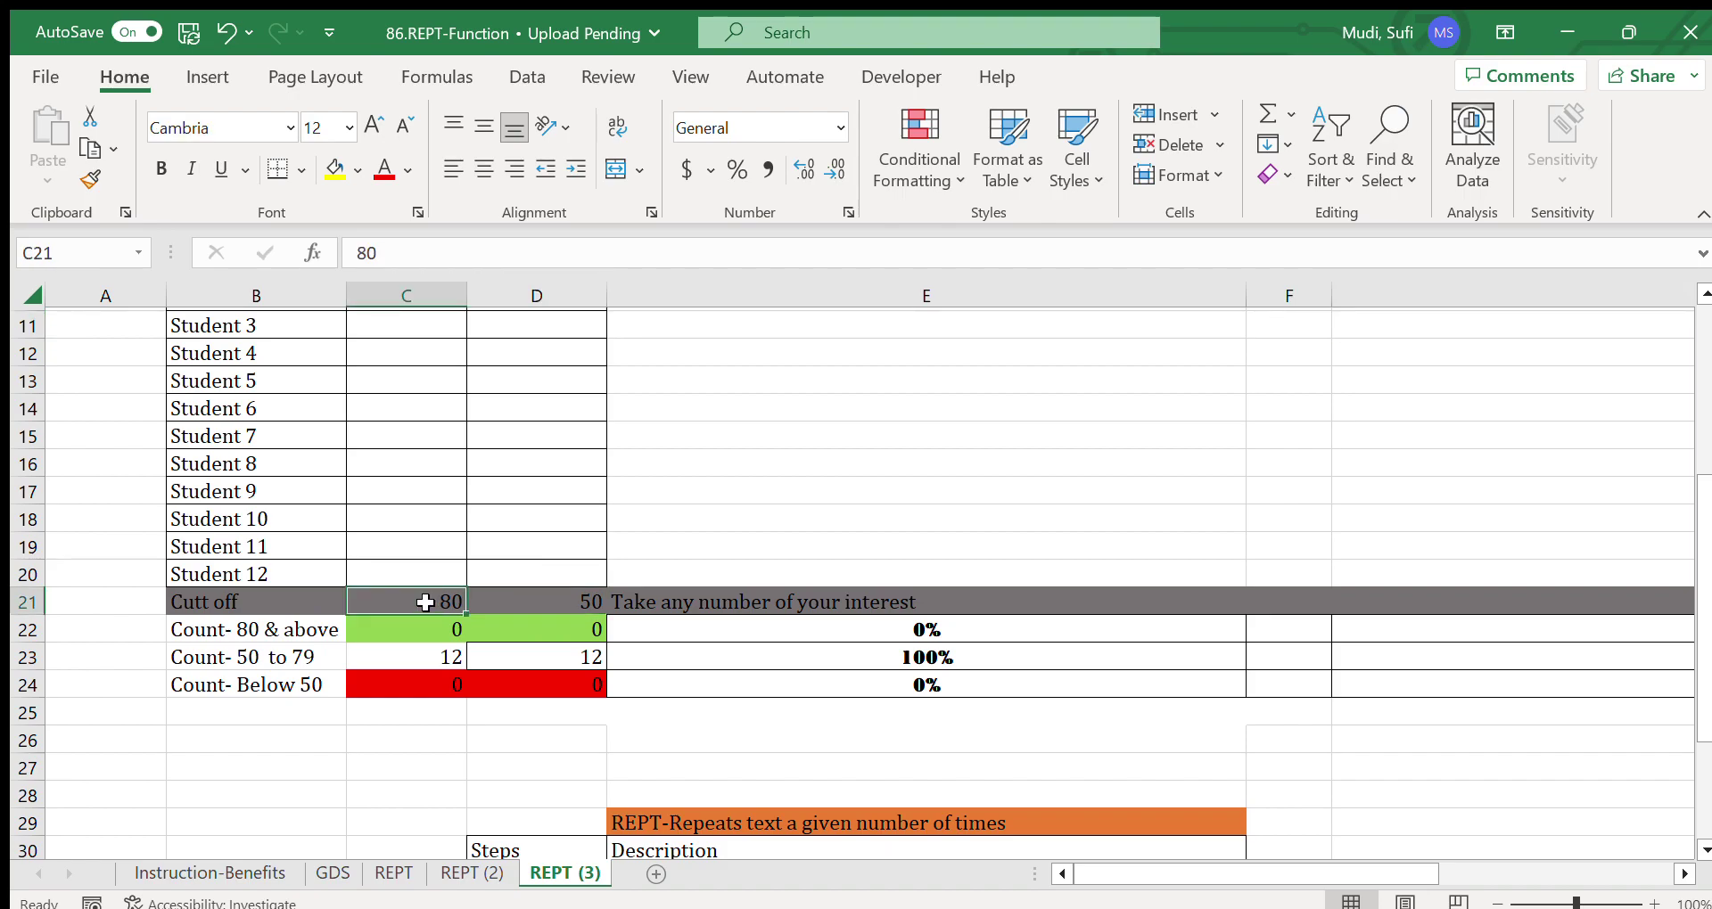
pyautogui.click(514, 602)
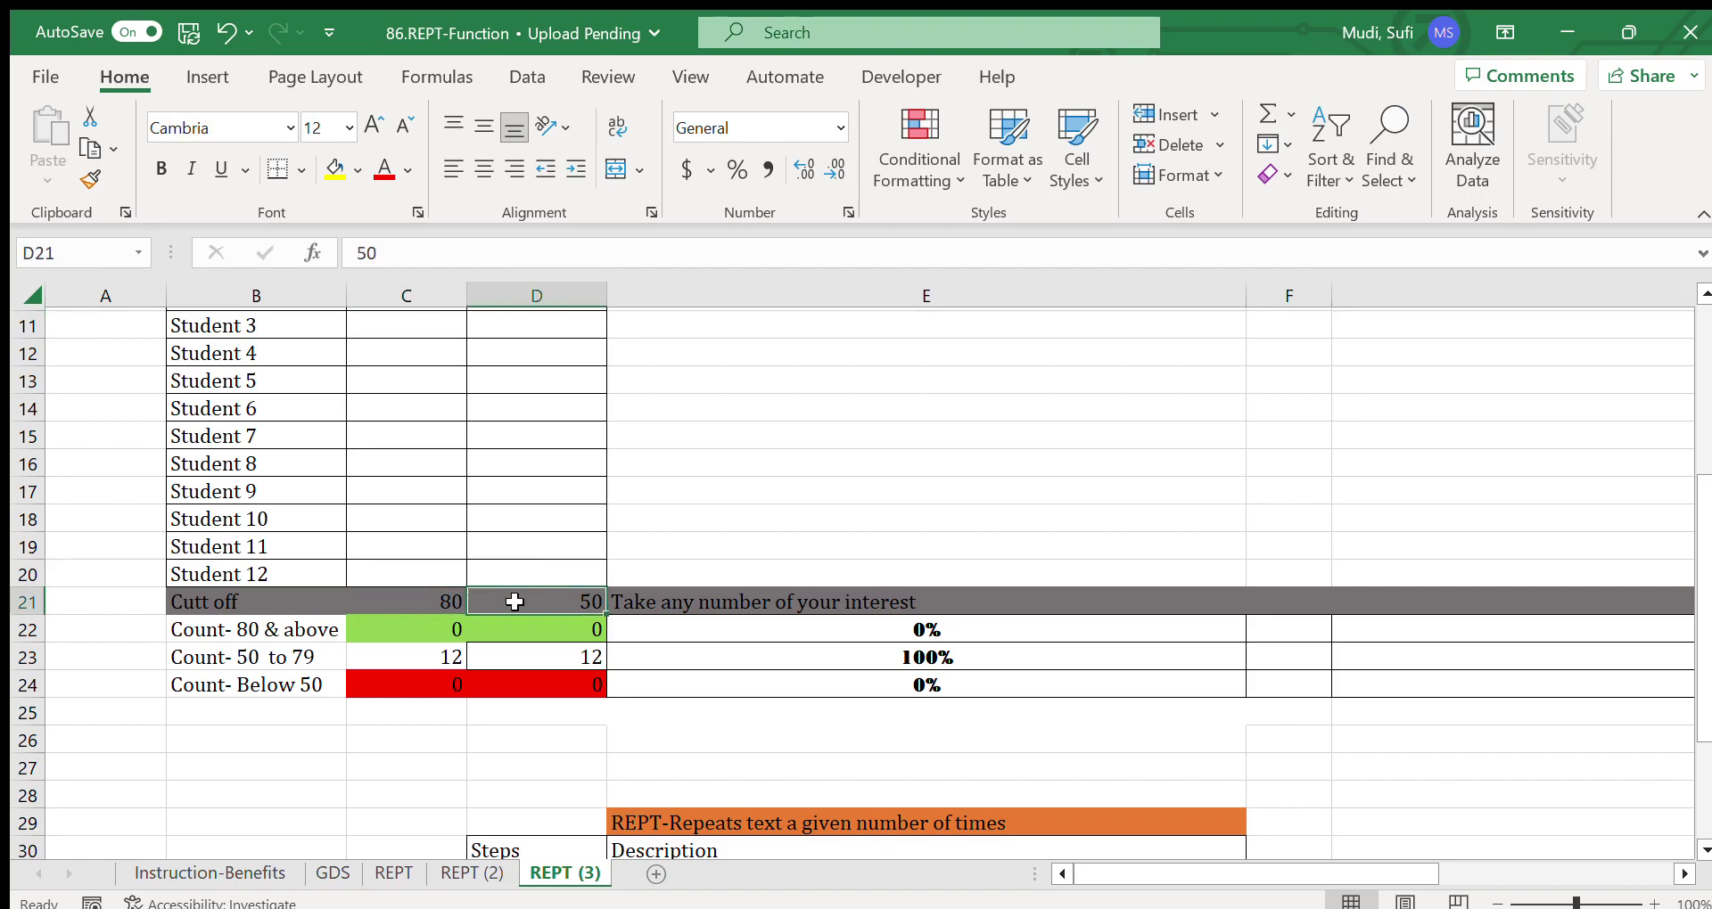
# Step: On REPT (2), select the Maths and English grade points C9:D20
pyautogui.click(471, 873)
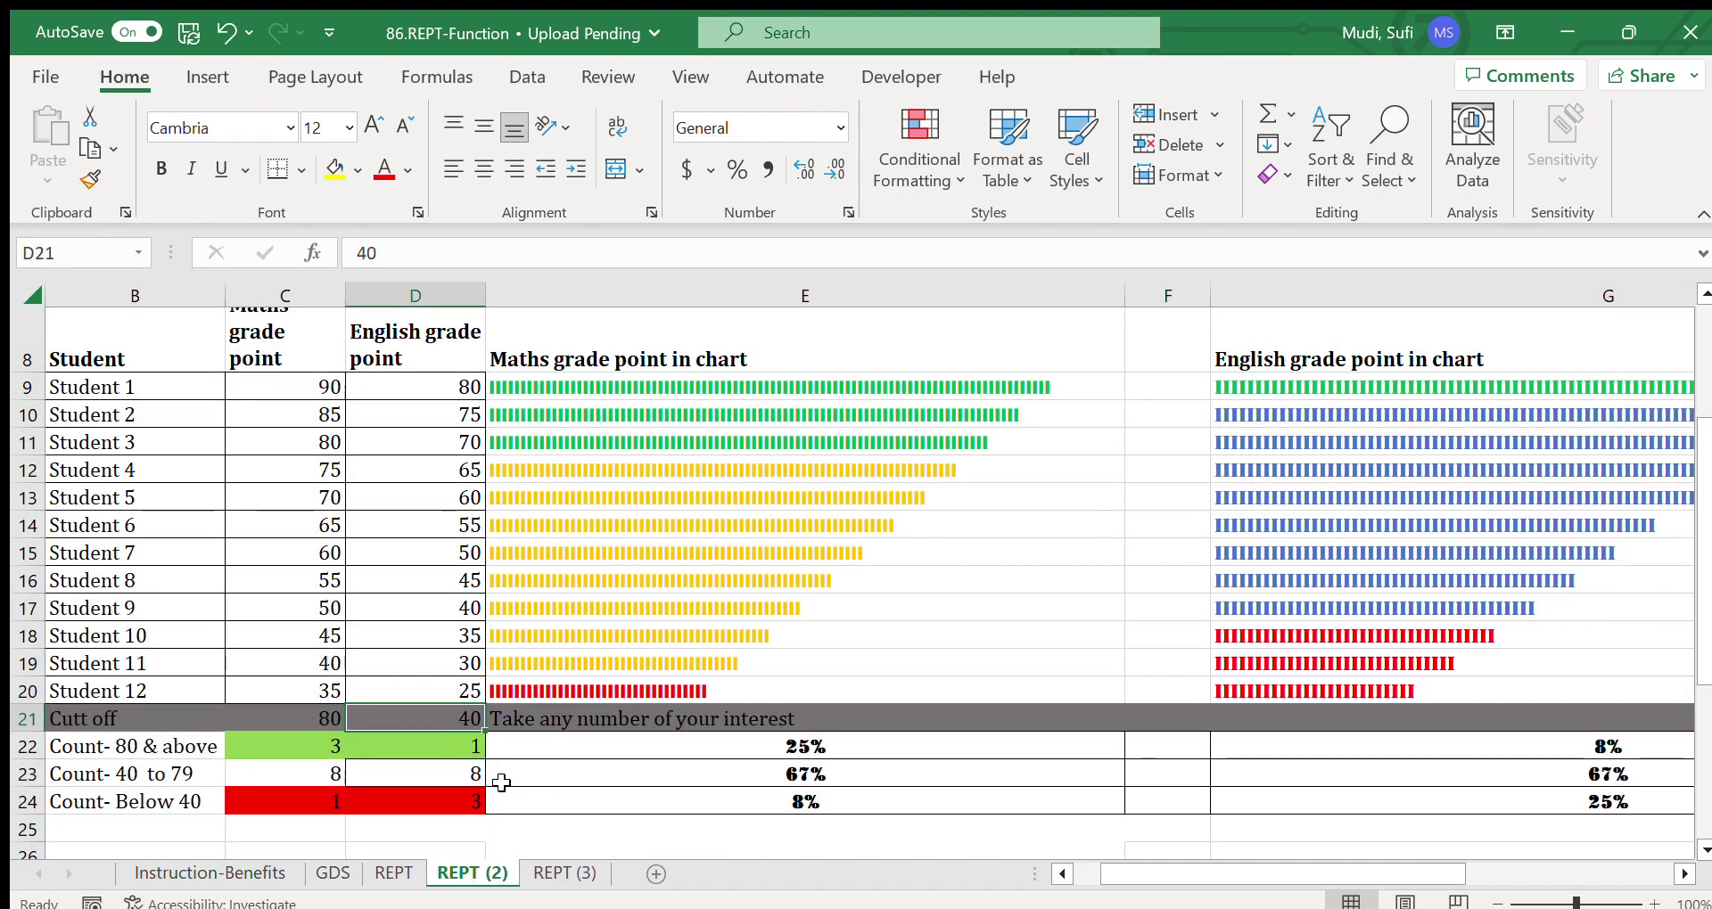
pyautogui.click(551, 872)
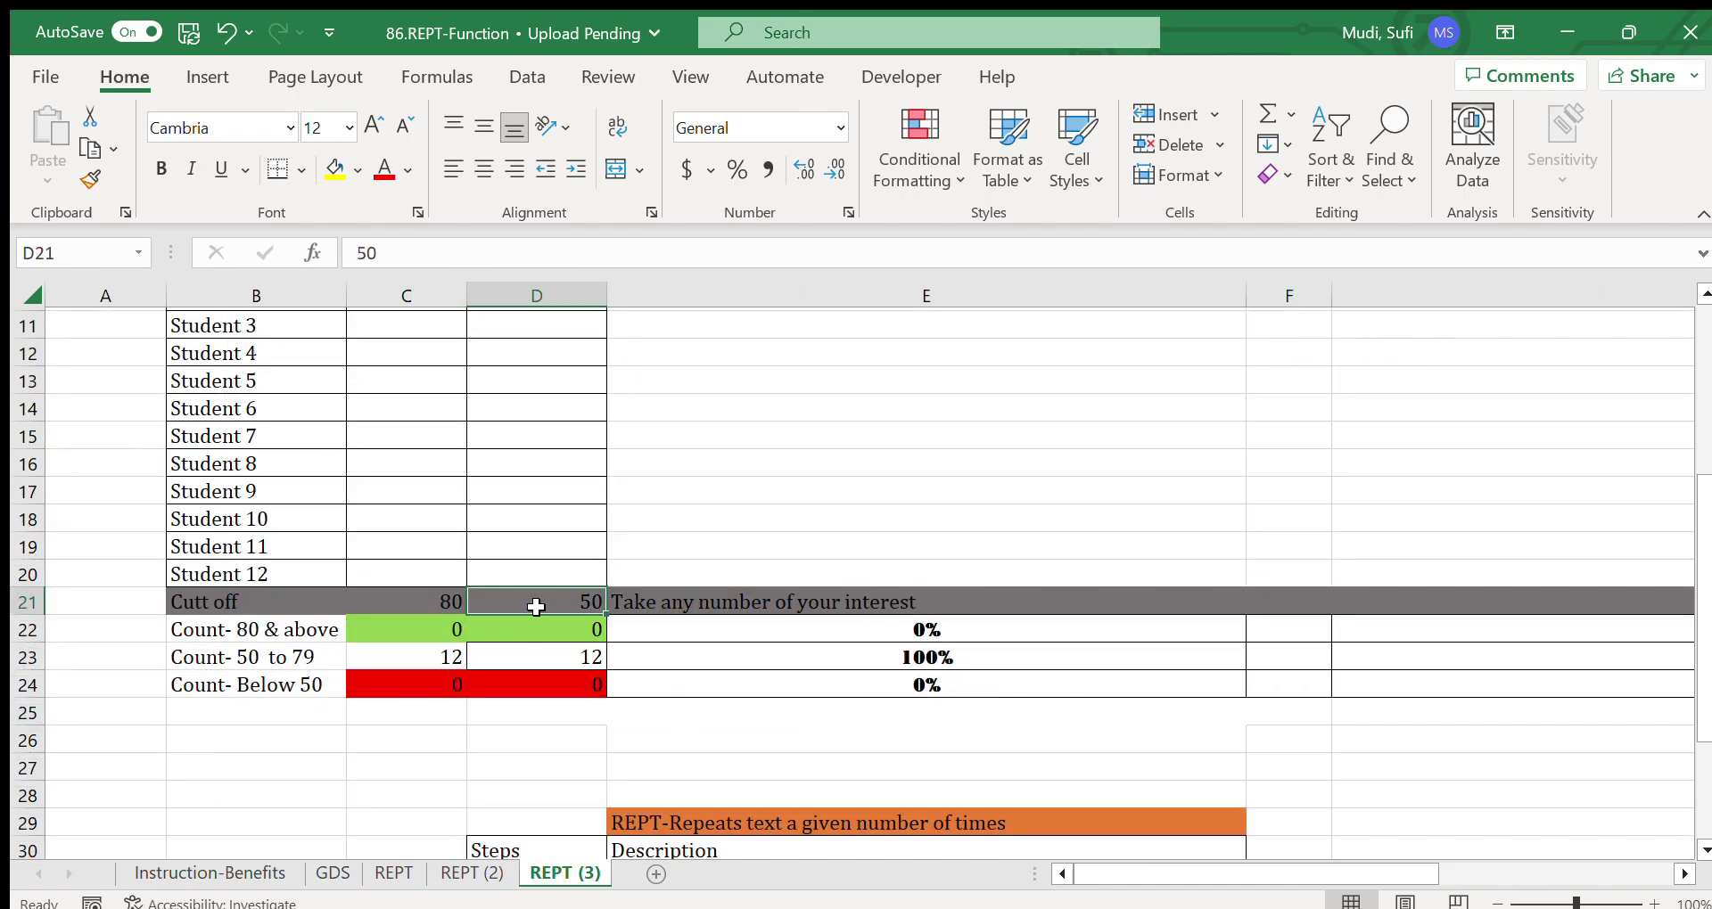
pyautogui.click(472, 872)
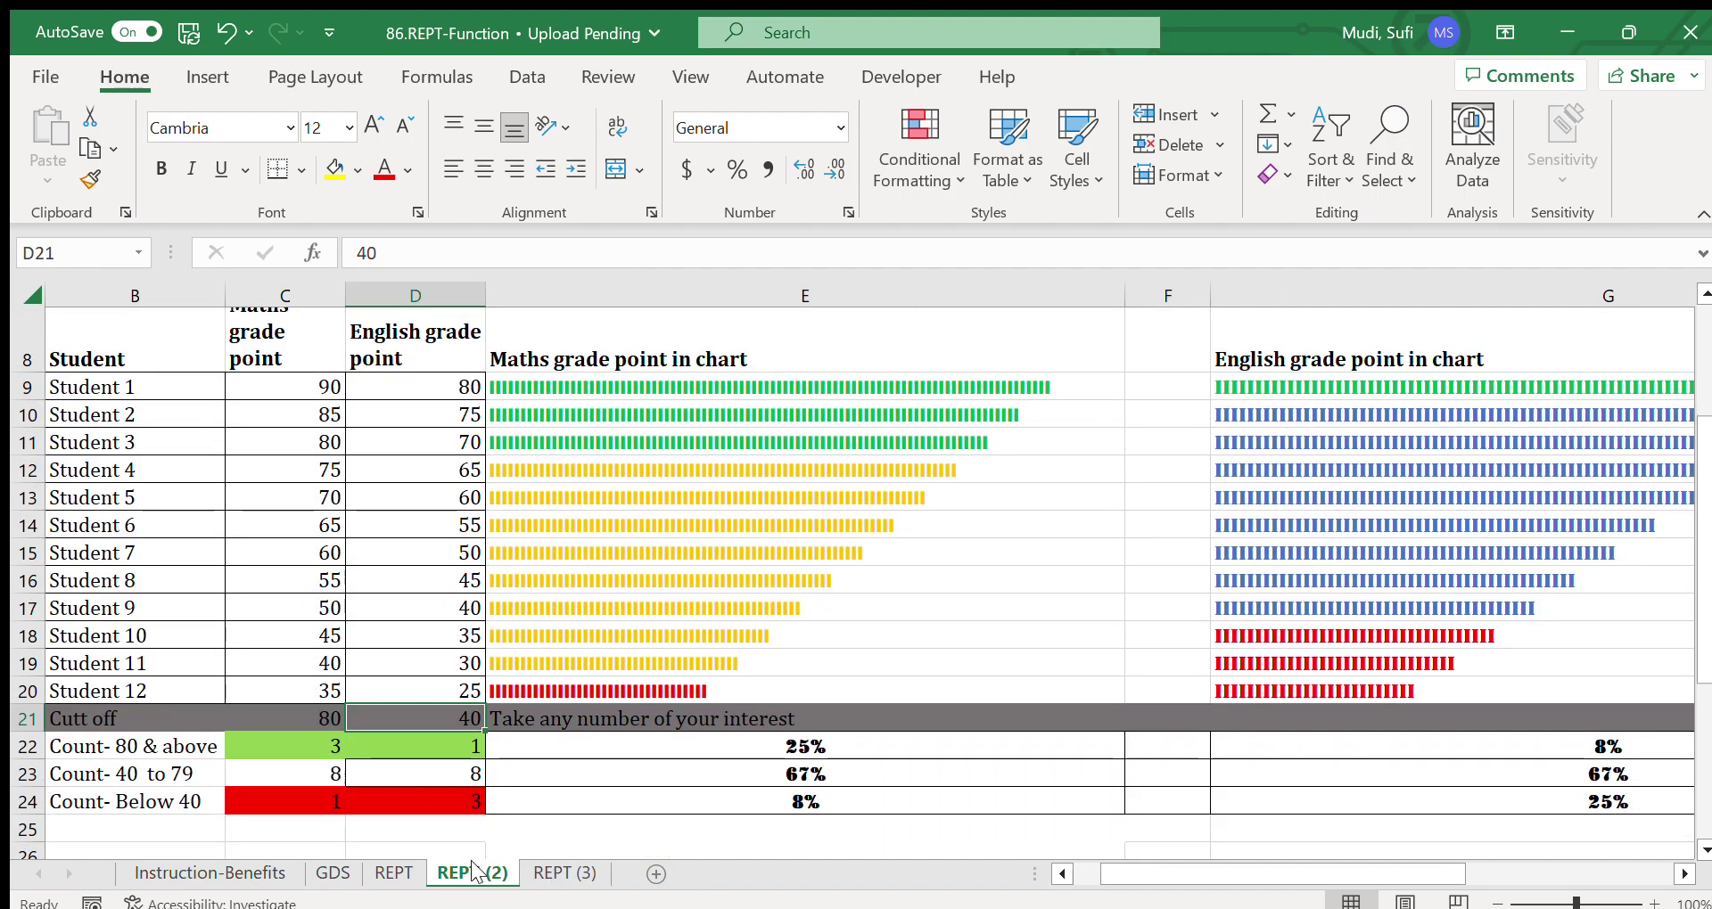
pyautogui.moveTo(268, 385); pyautogui.dragTo(398, 678)
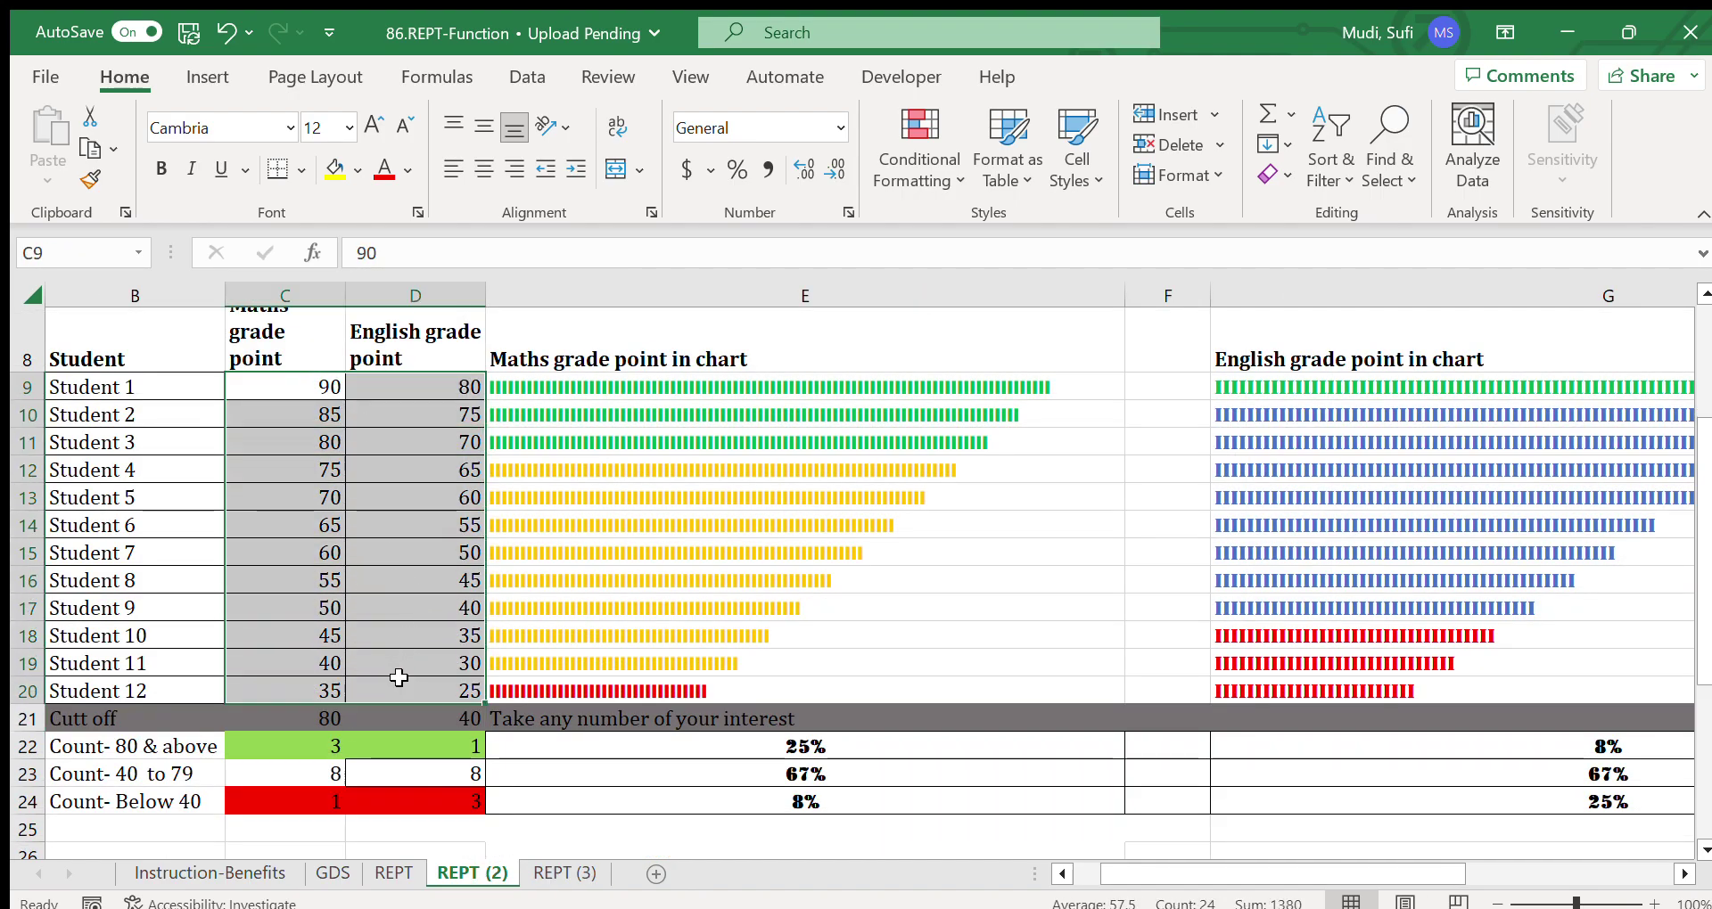
# Step: Copy the grade points and paste them into C9 on REPT (3)
pyautogui.click(87, 147)
pyautogui.click(564, 873)
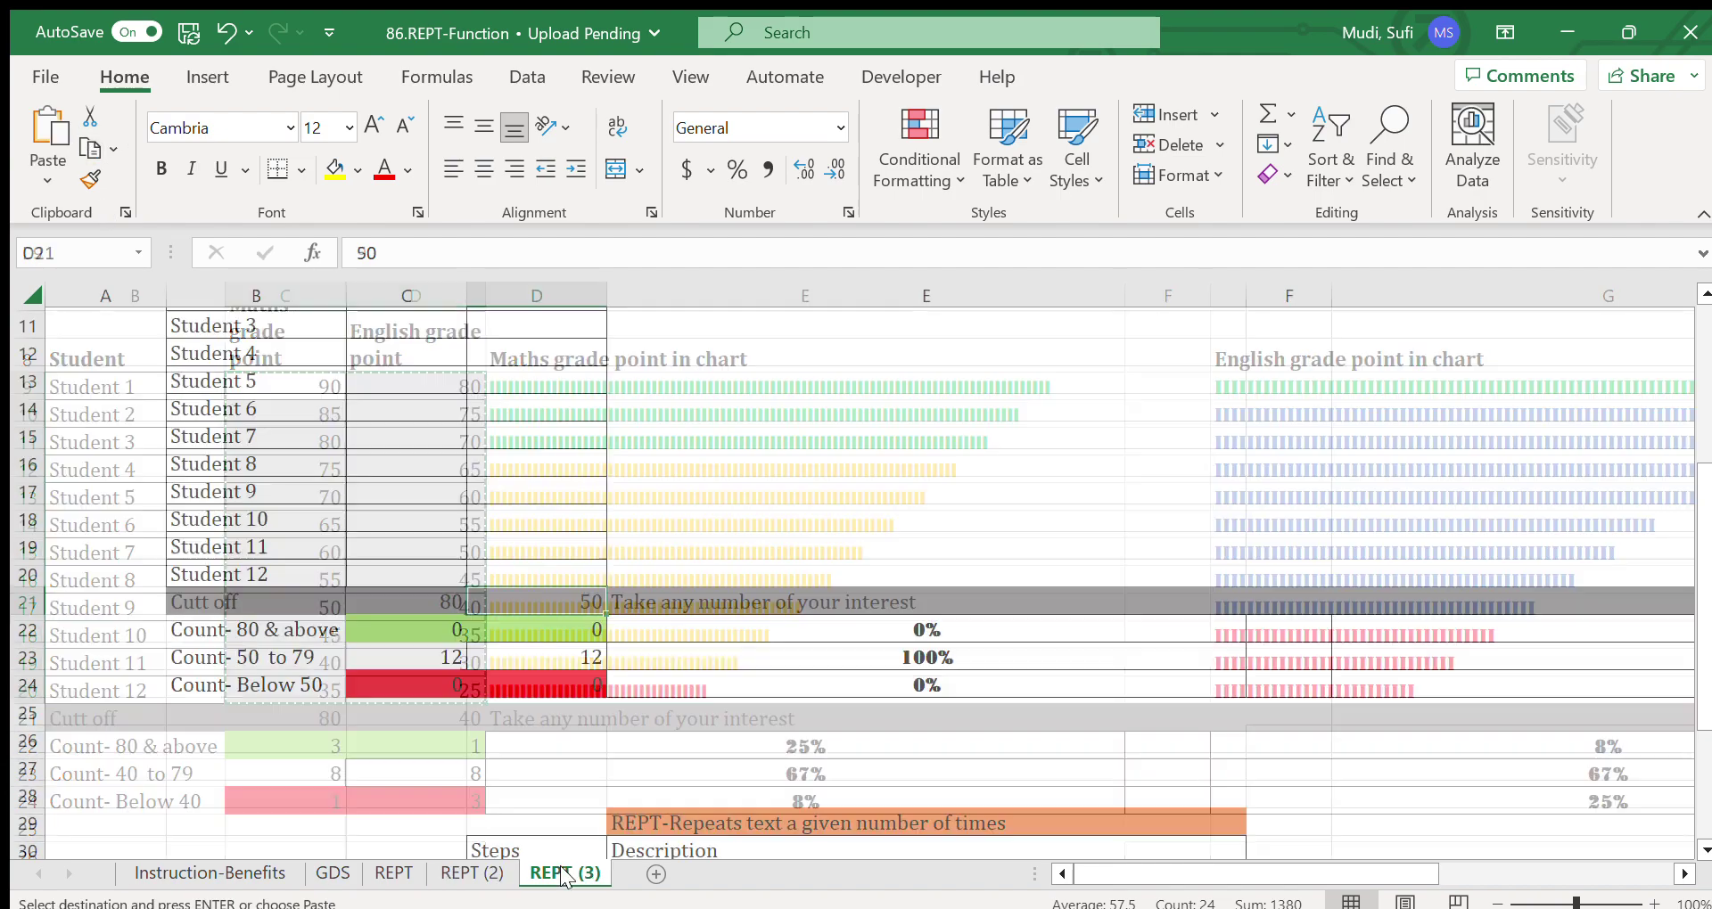
pyautogui.scroll(3, 1704, 294)
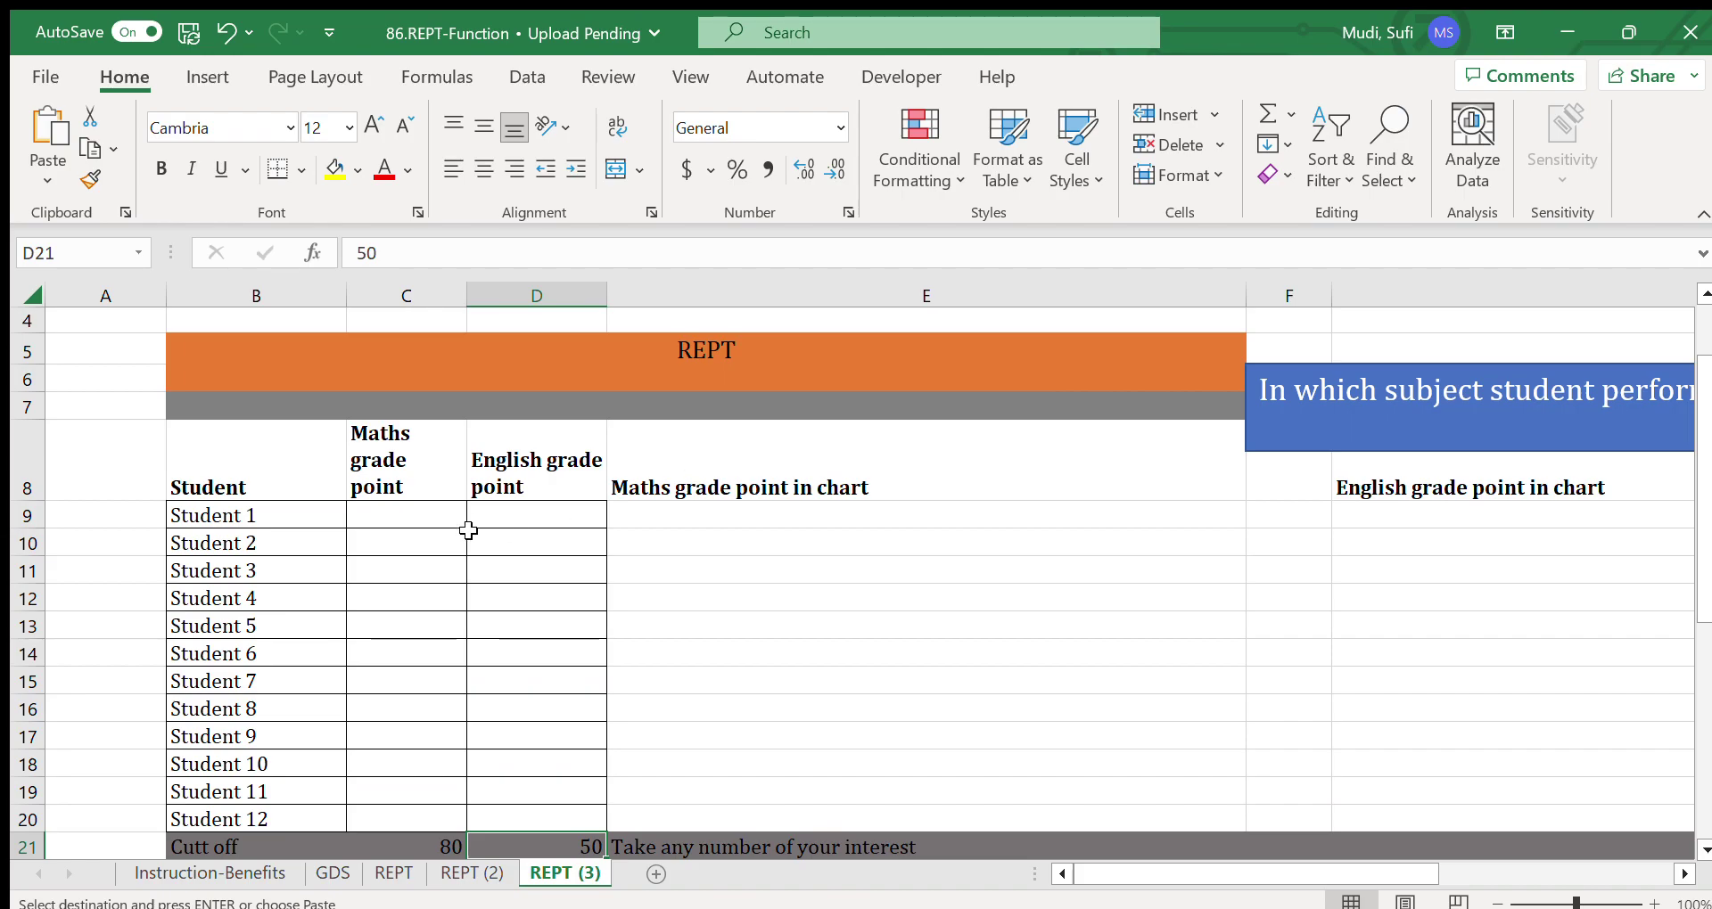
pyautogui.click(406, 515)
pyautogui.click(49, 129)
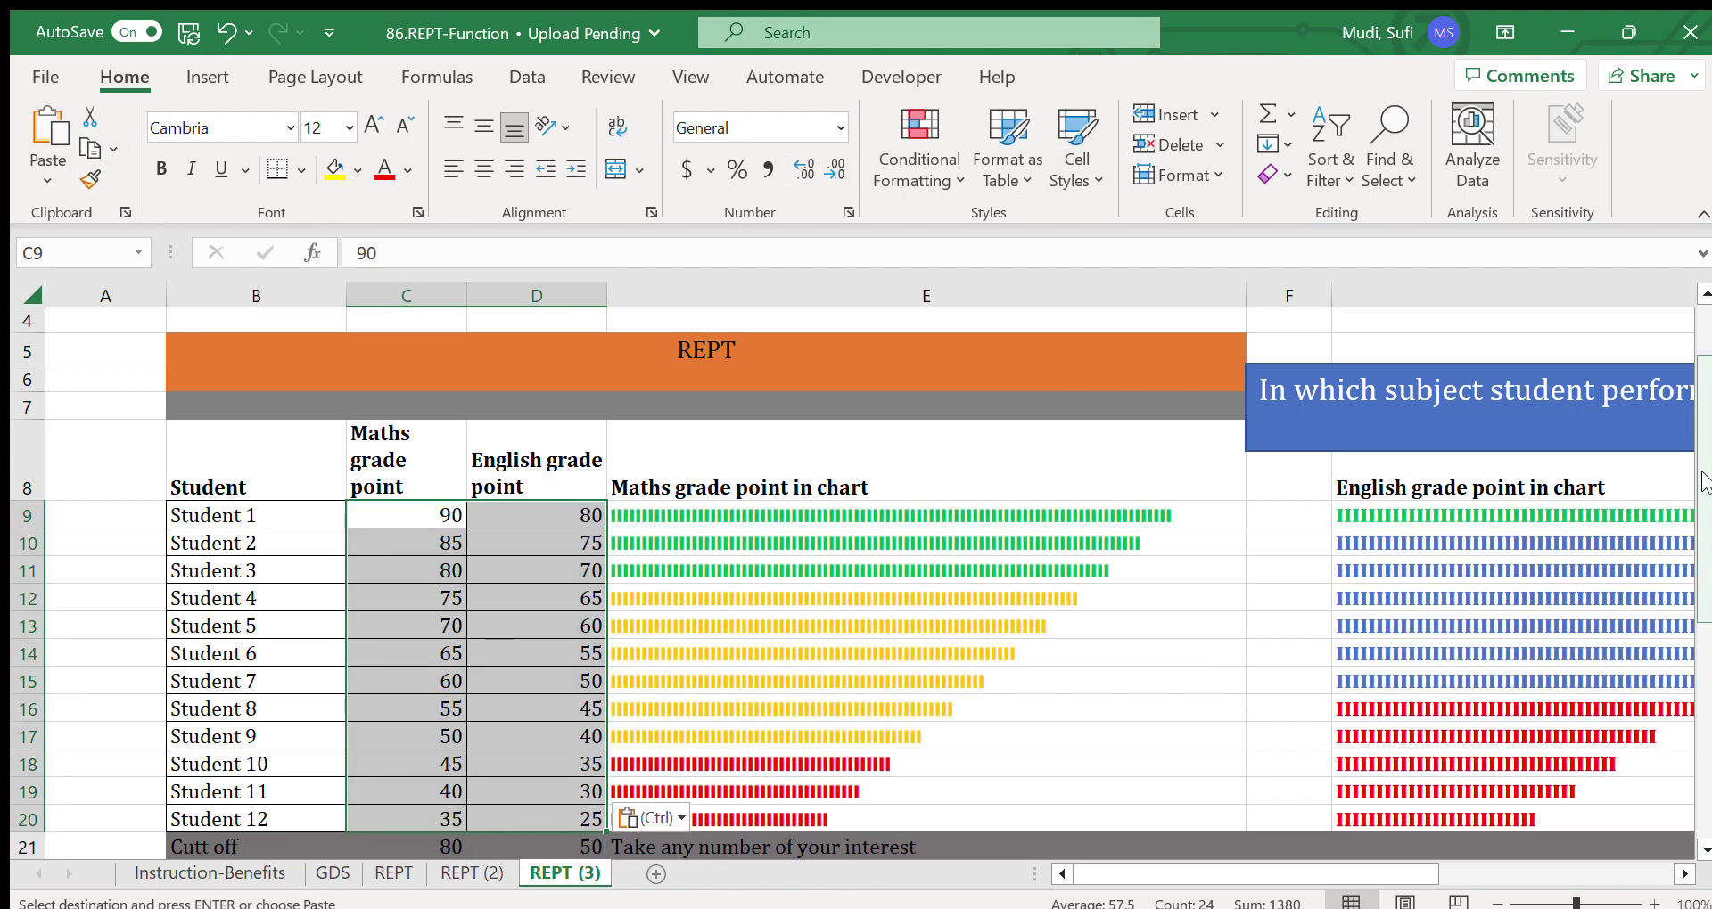
# Step: Check the English and Maths cut-offs in D21 and C21 after pasting
pyautogui.moveTo(1704, 472); pyautogui.dragTo(1704, 508)
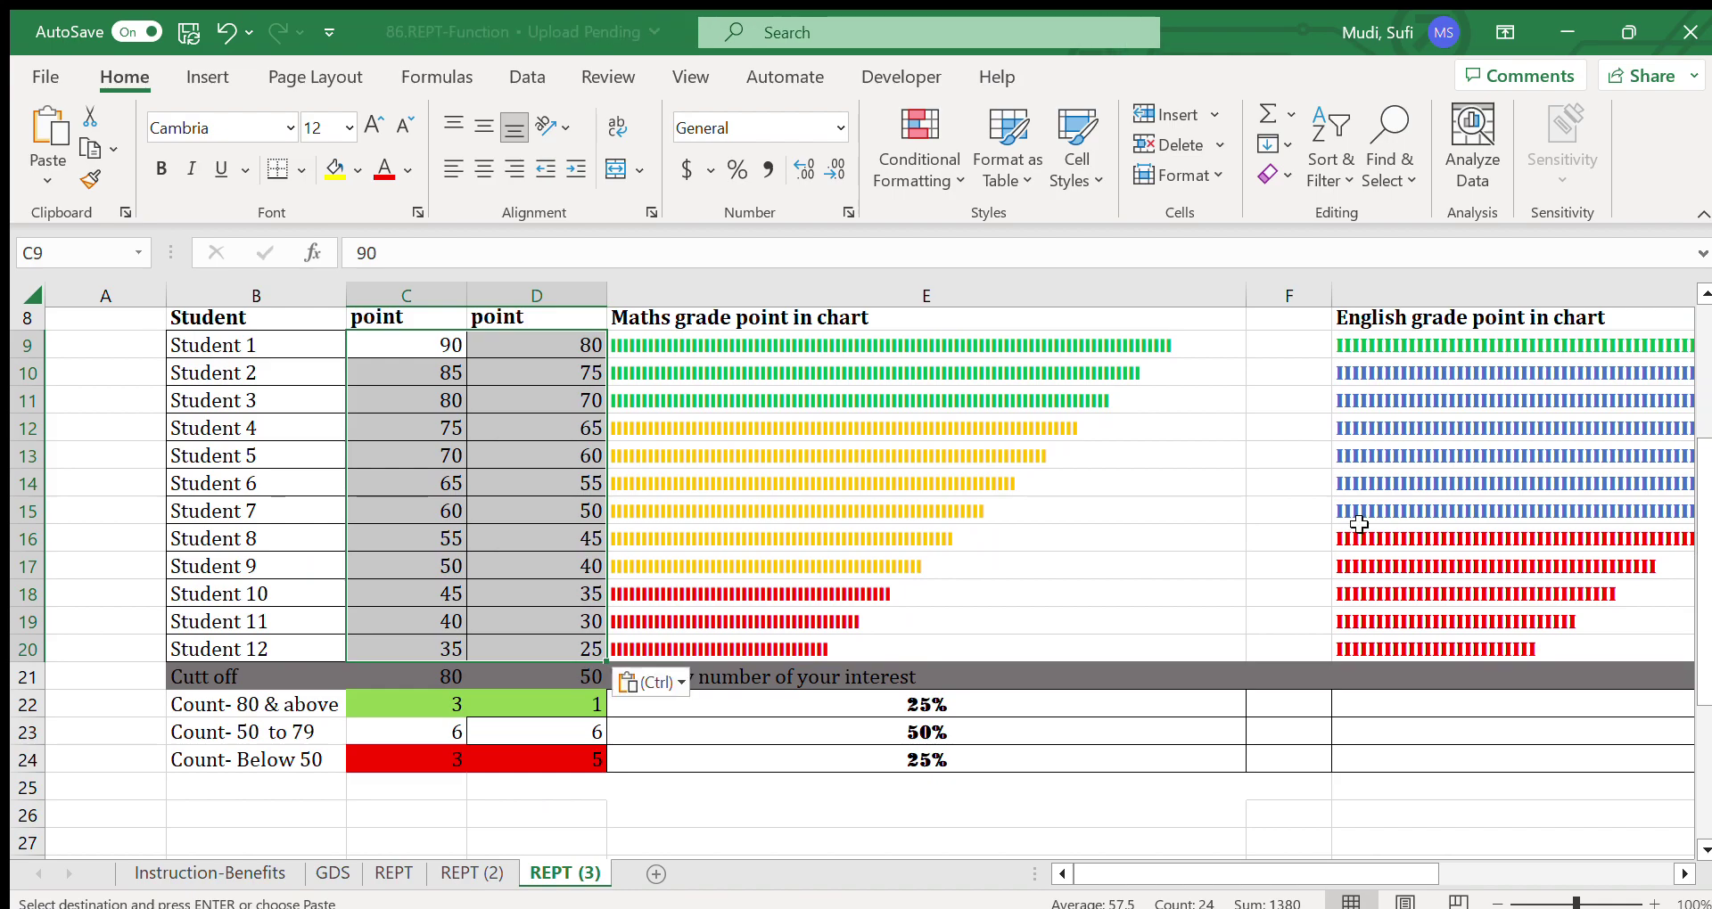
pyautogui.click(571, 671)
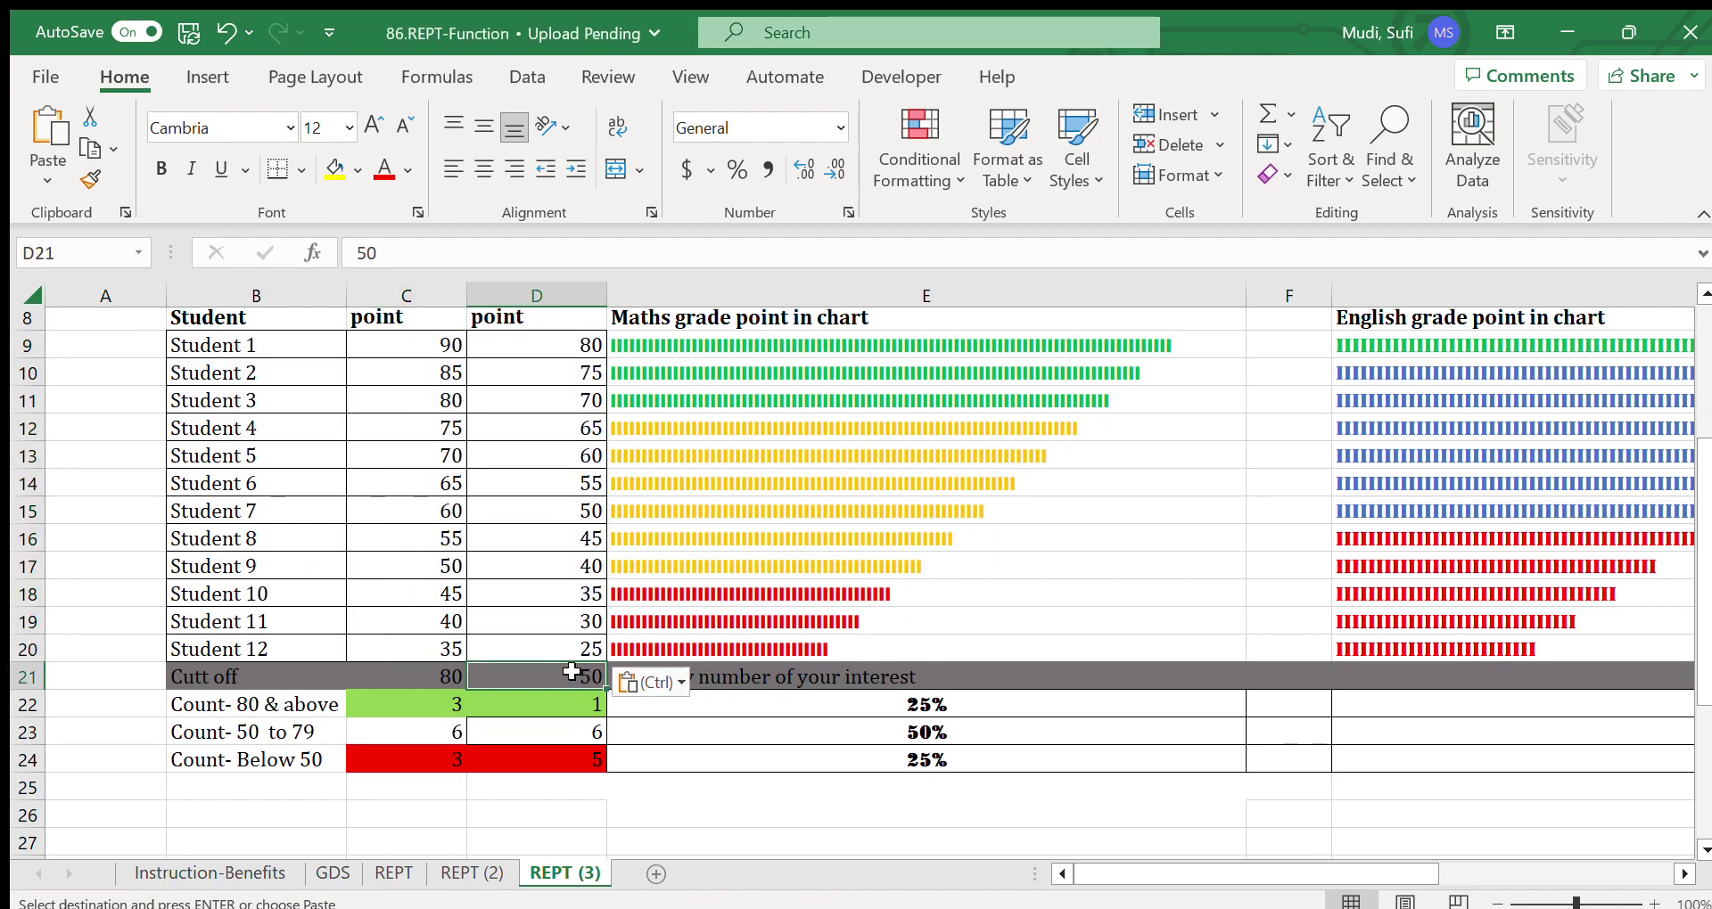
pyautogui.click(424, 682)
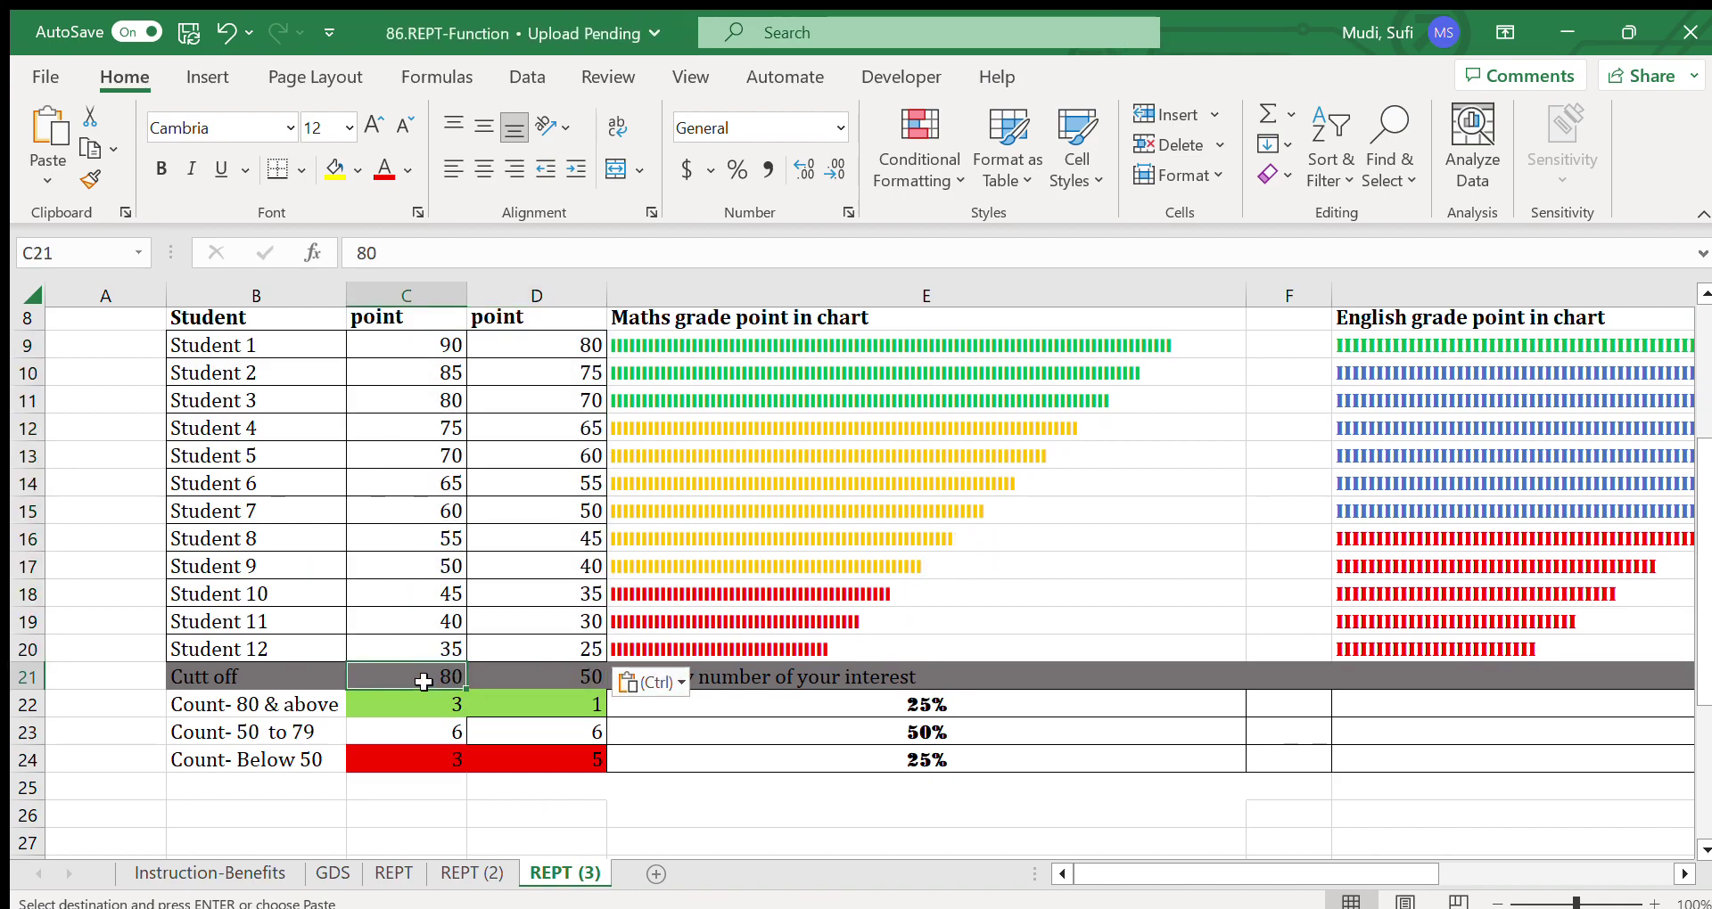
pyautogui.click(739, 819)
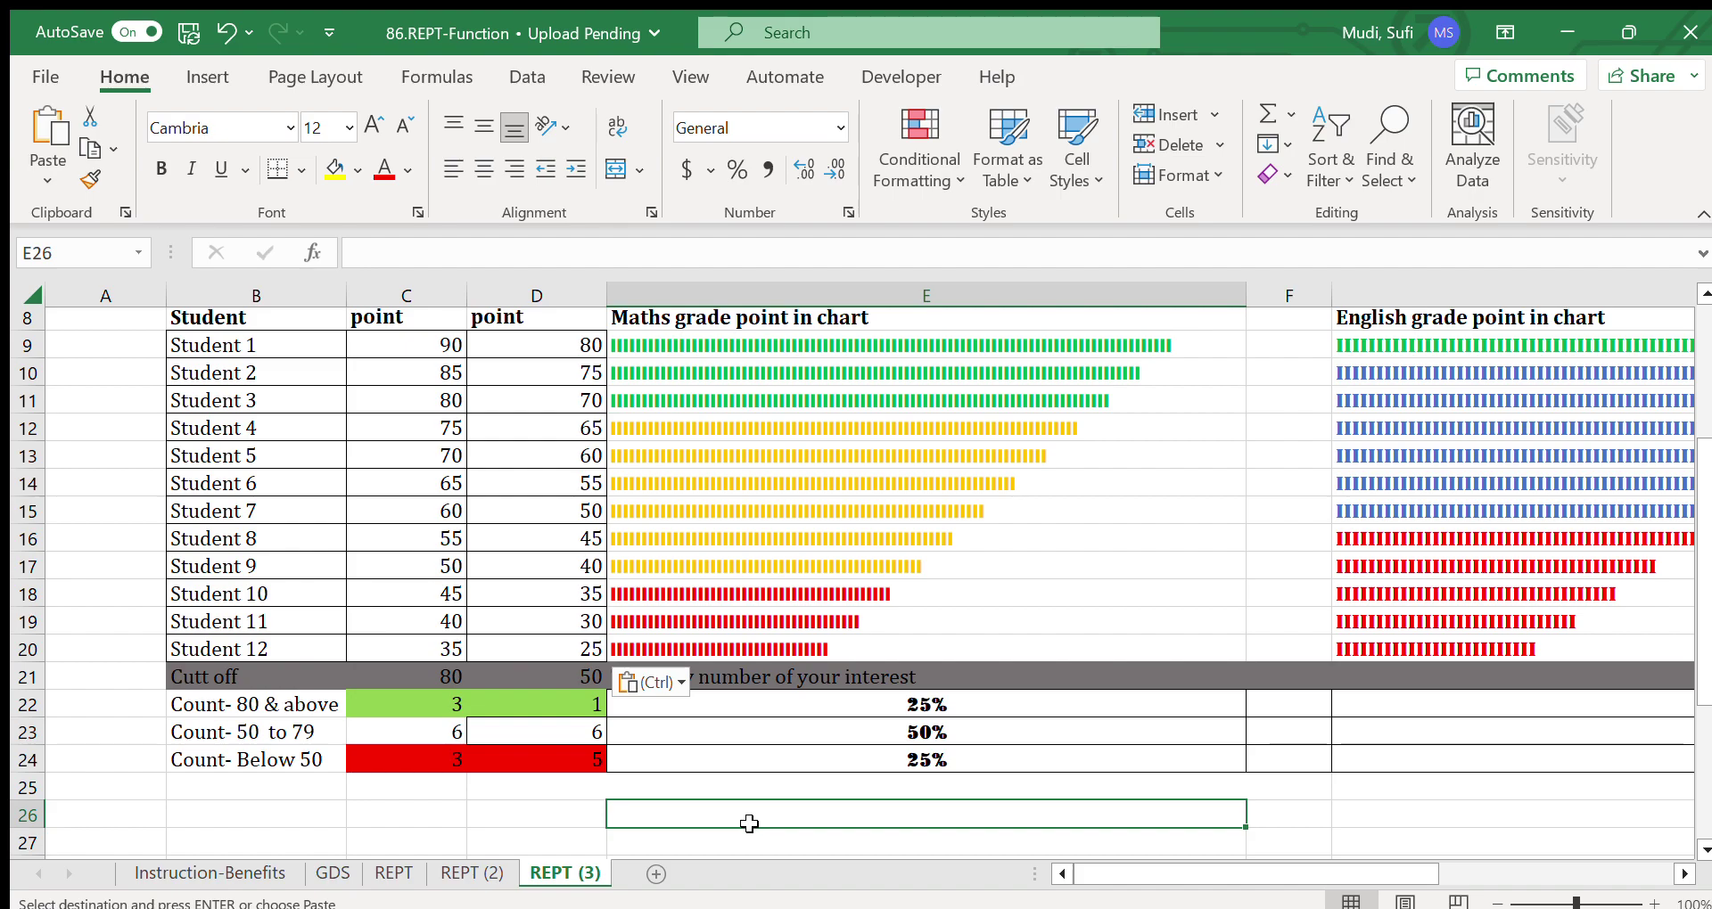
# Step: On REPT (2), inspect the green and red bars and bar formulas in E9:E11, E20, G9 and G18
pyautogui.click(486, 874)
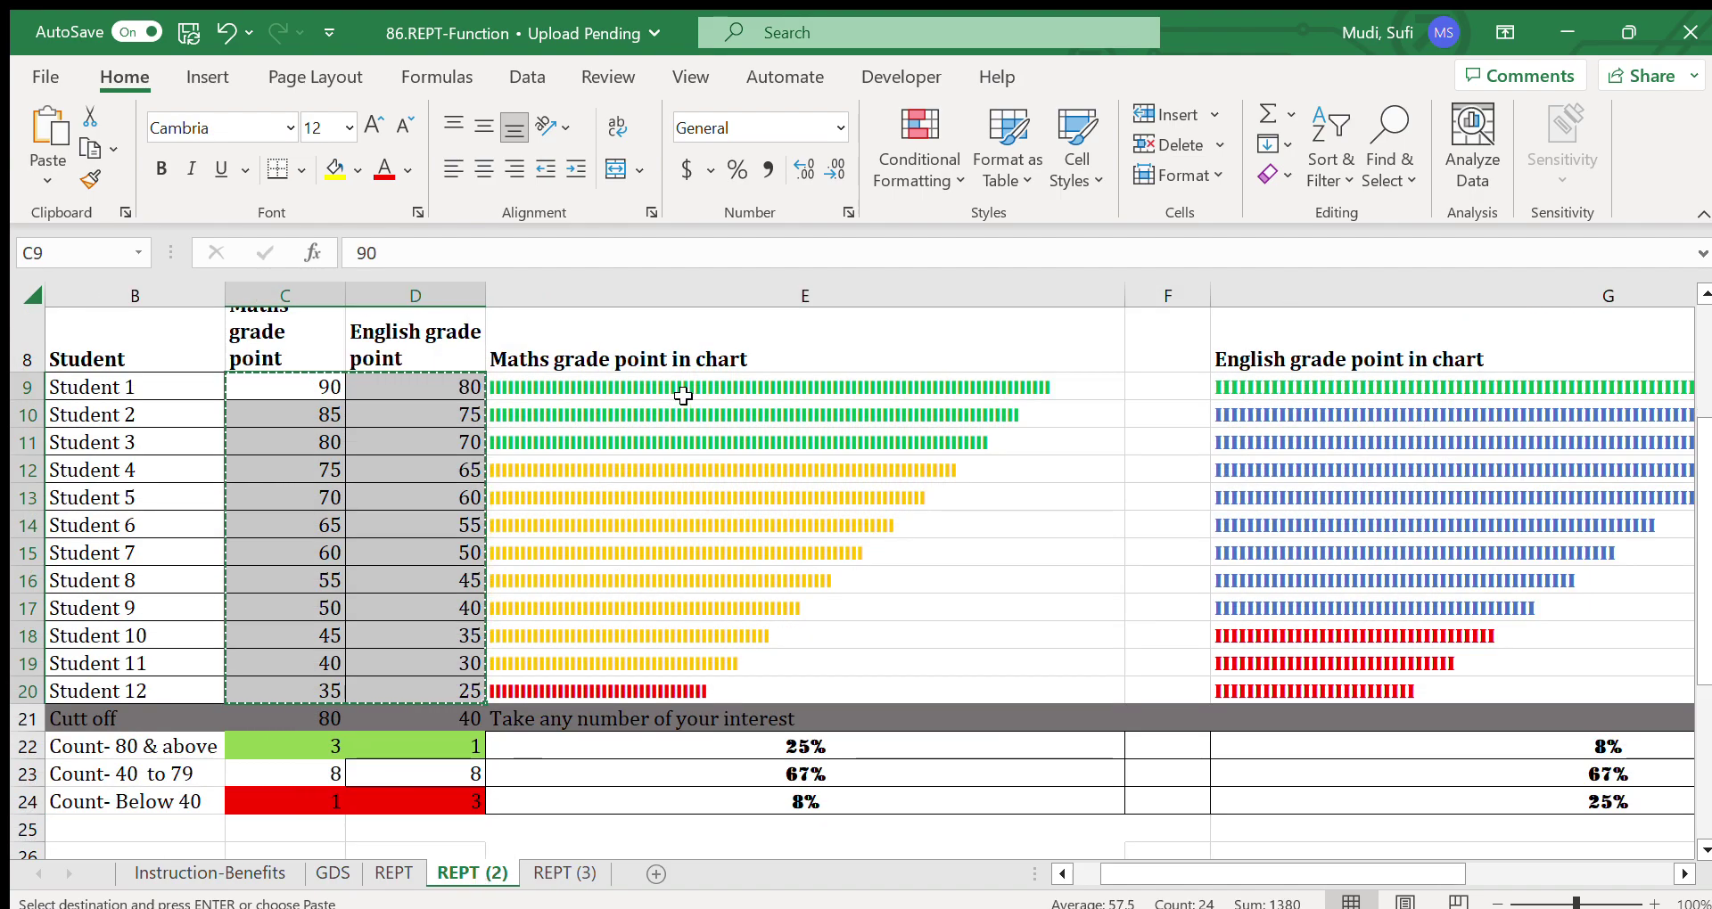
pyautogui.moveTo(683, 395); pyautogui.dragTo(679, 430)
pyautogui.click(592, 691)
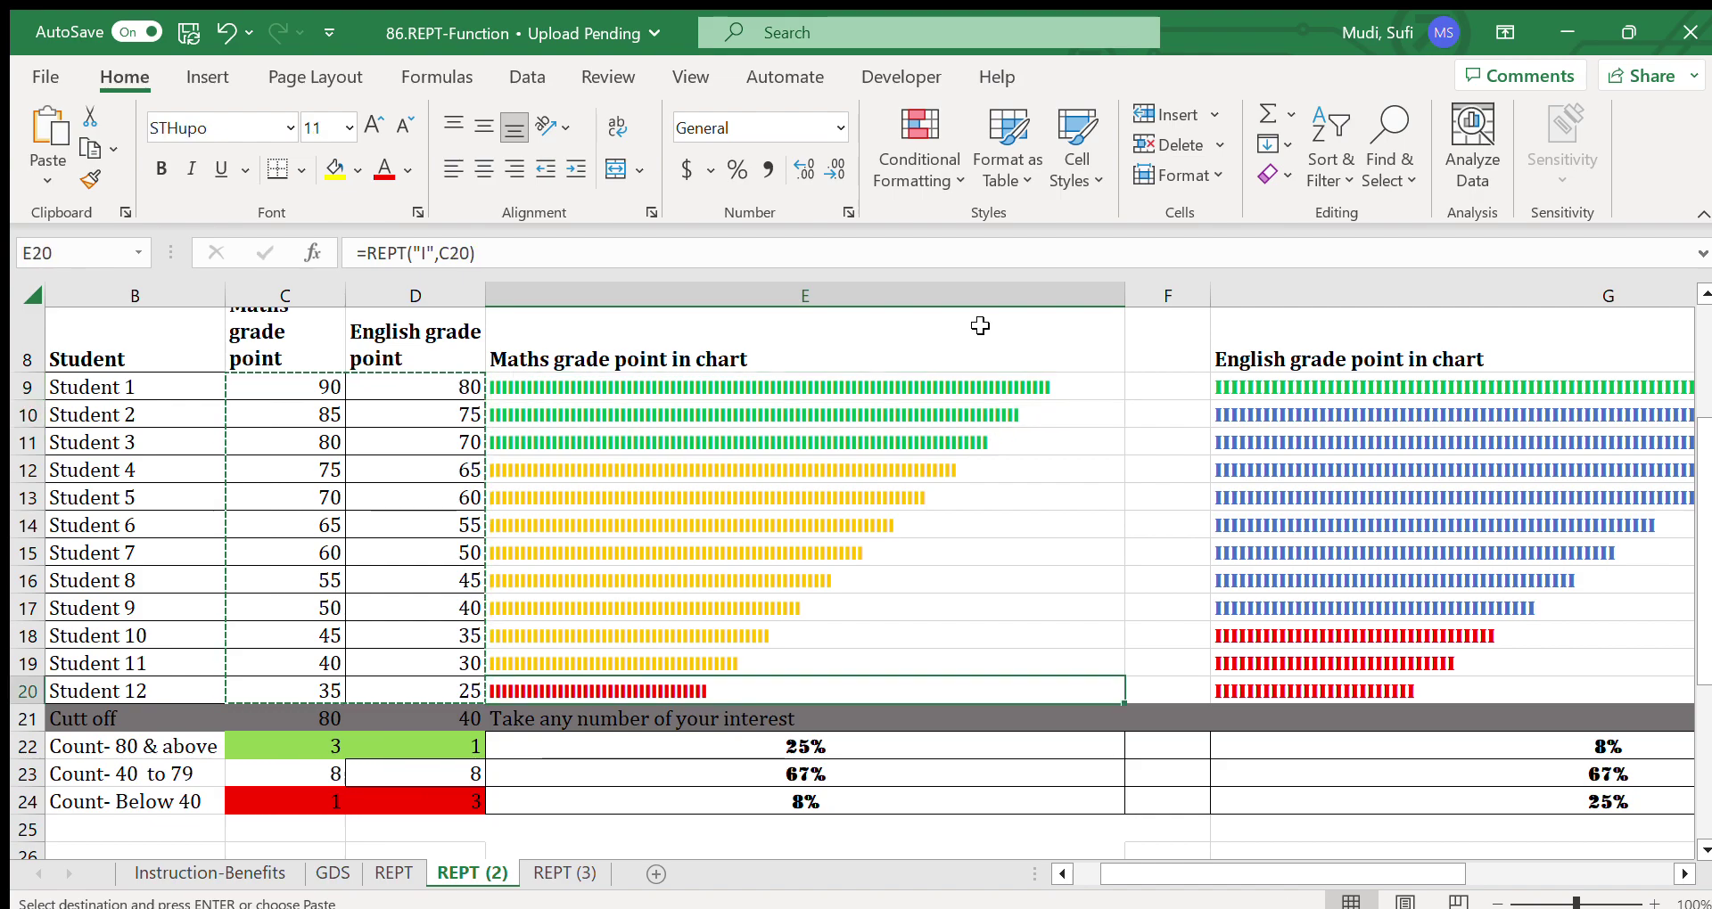
pyautogui.click(1233, 396)
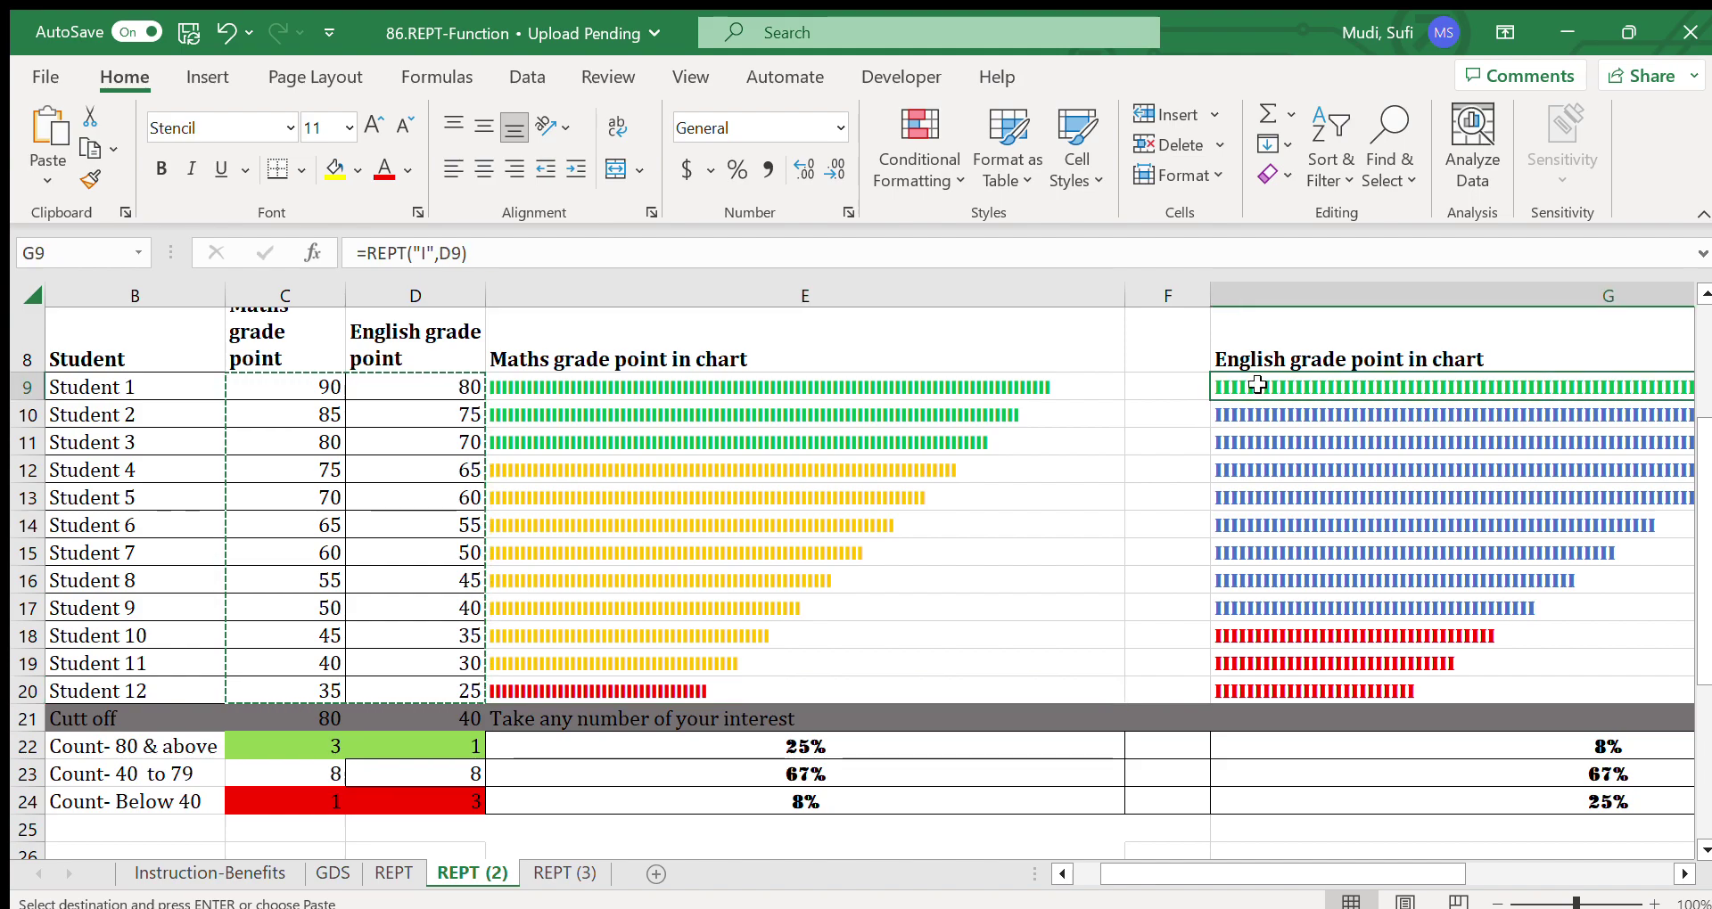
pyautogui.moveTo(1275, 643); pyautogui.dragTo(1273, 719)
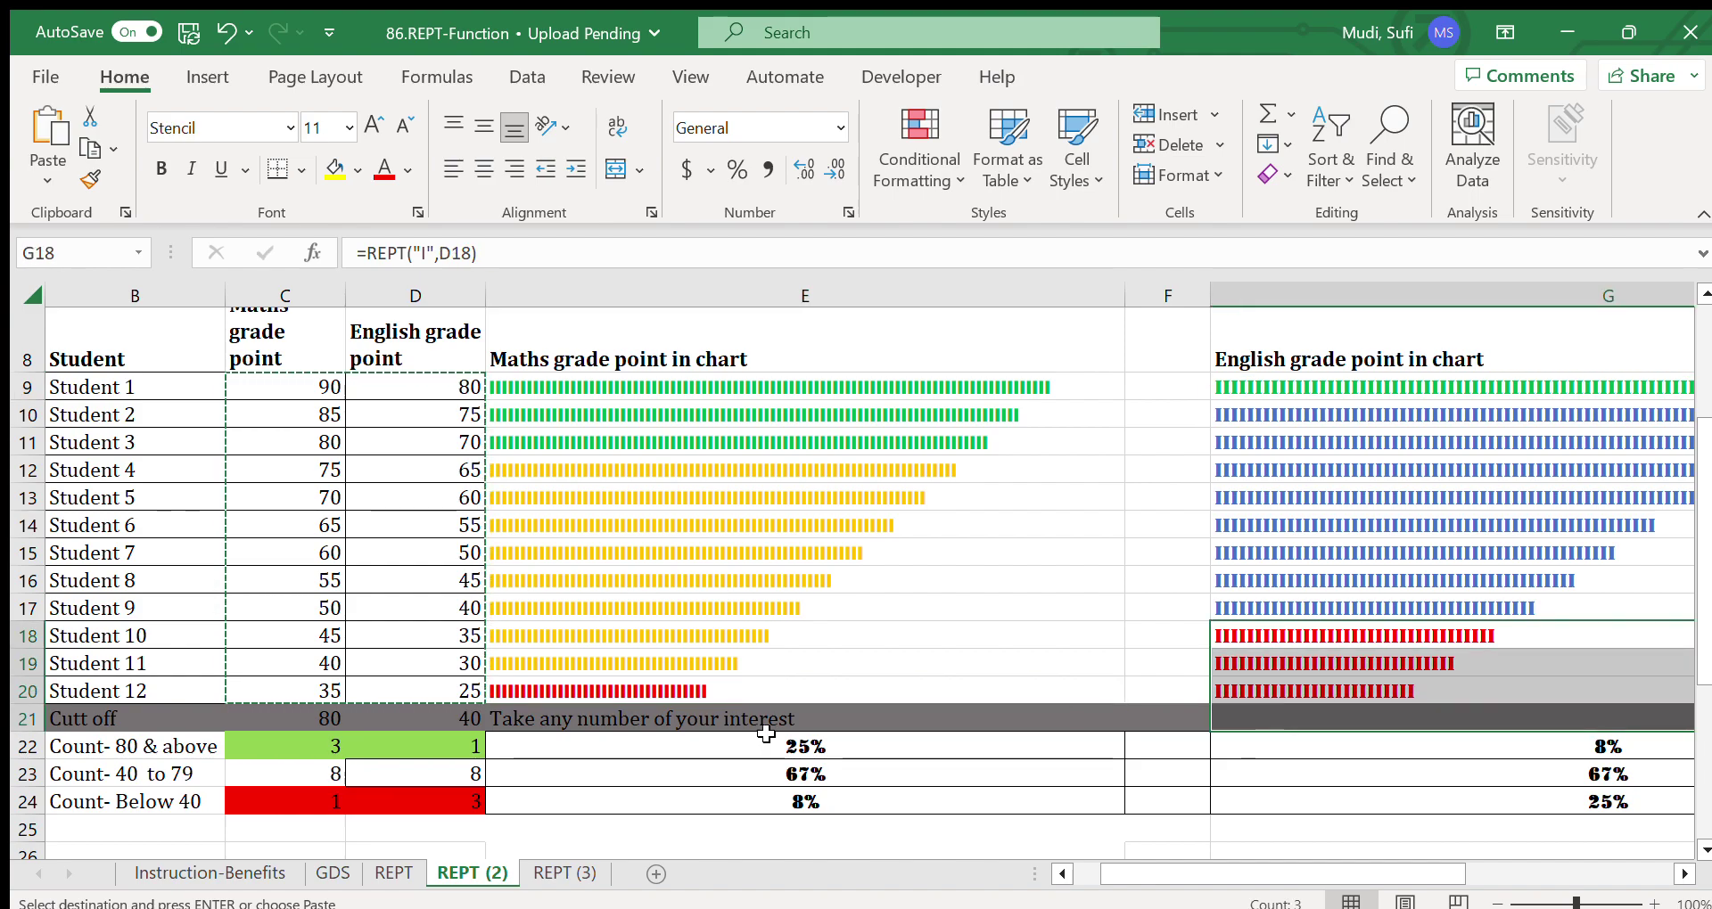
# Step: Compare REPT (3)'s Maths bars in E9:E11 and E18:E20 and its COUNTIF formula in C22
pyautogui.click(560, 873)
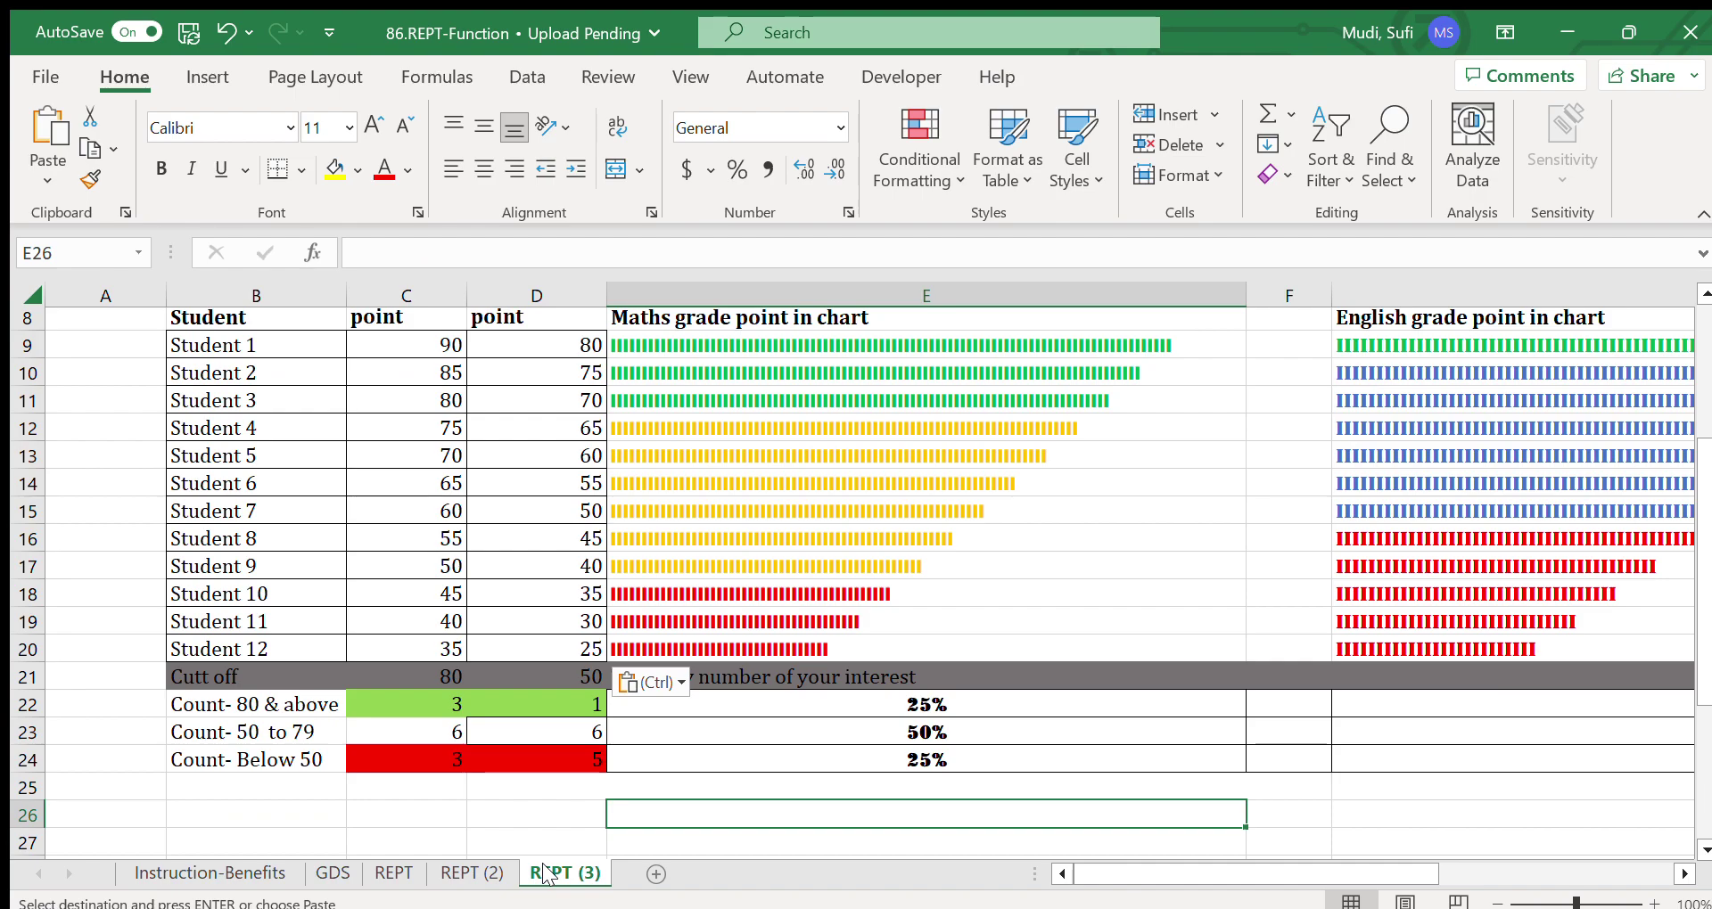
pyautogui.click(562, 677)
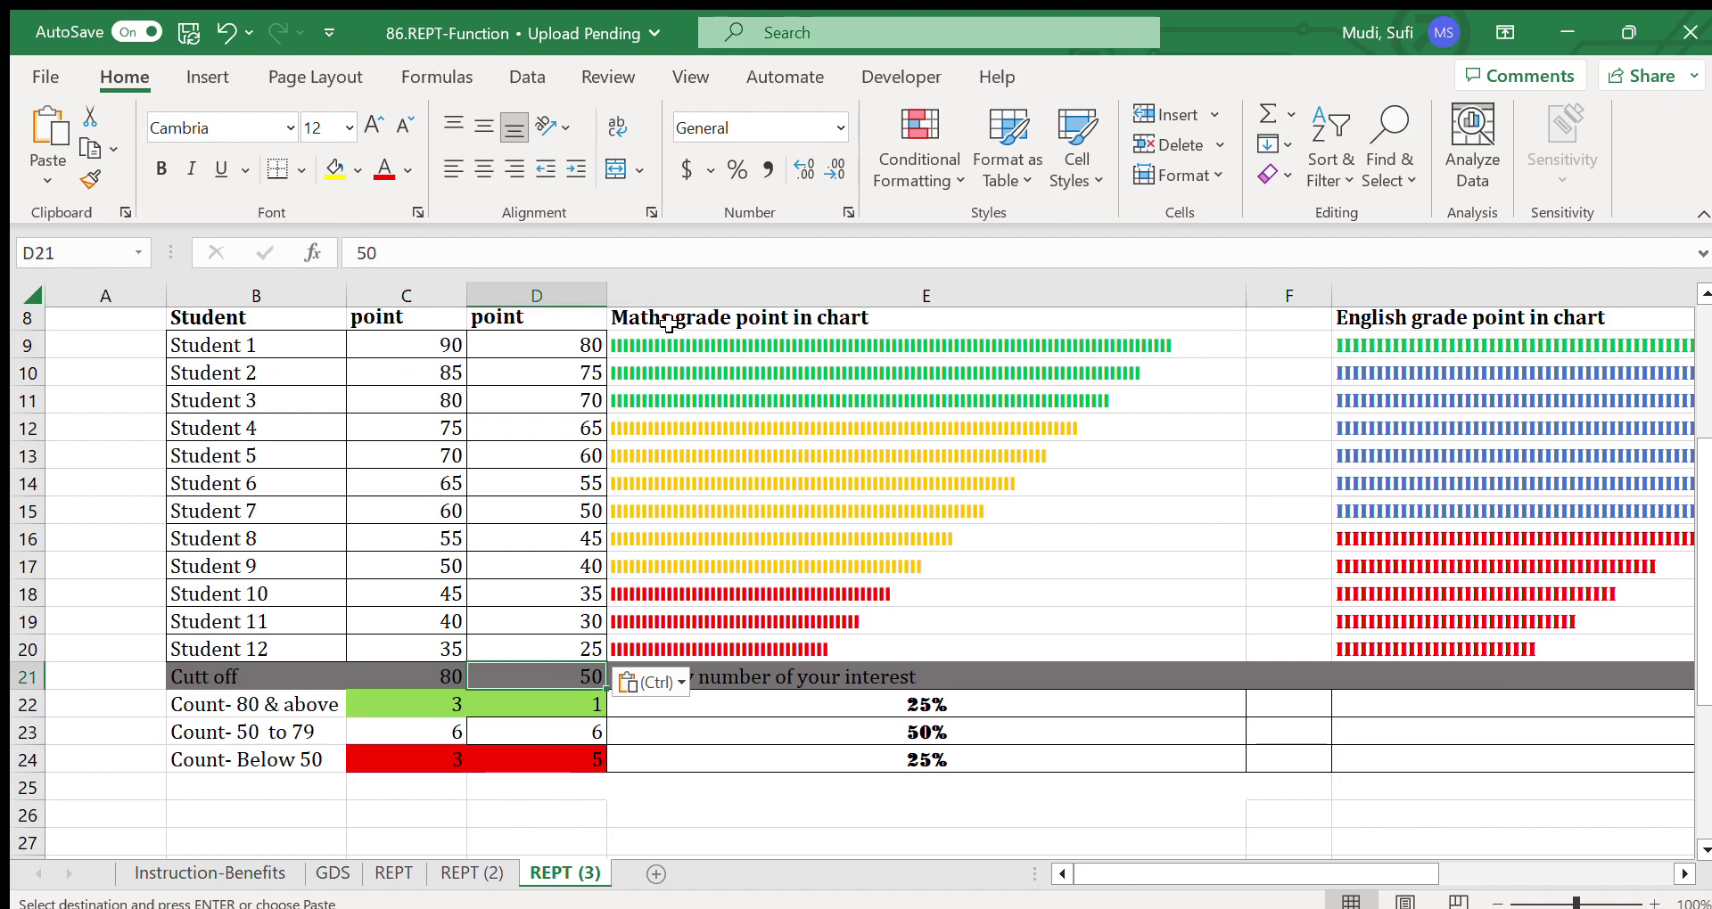
pyautogui.moveTo(652, 339); pyautogui.dragTo(648, 392)
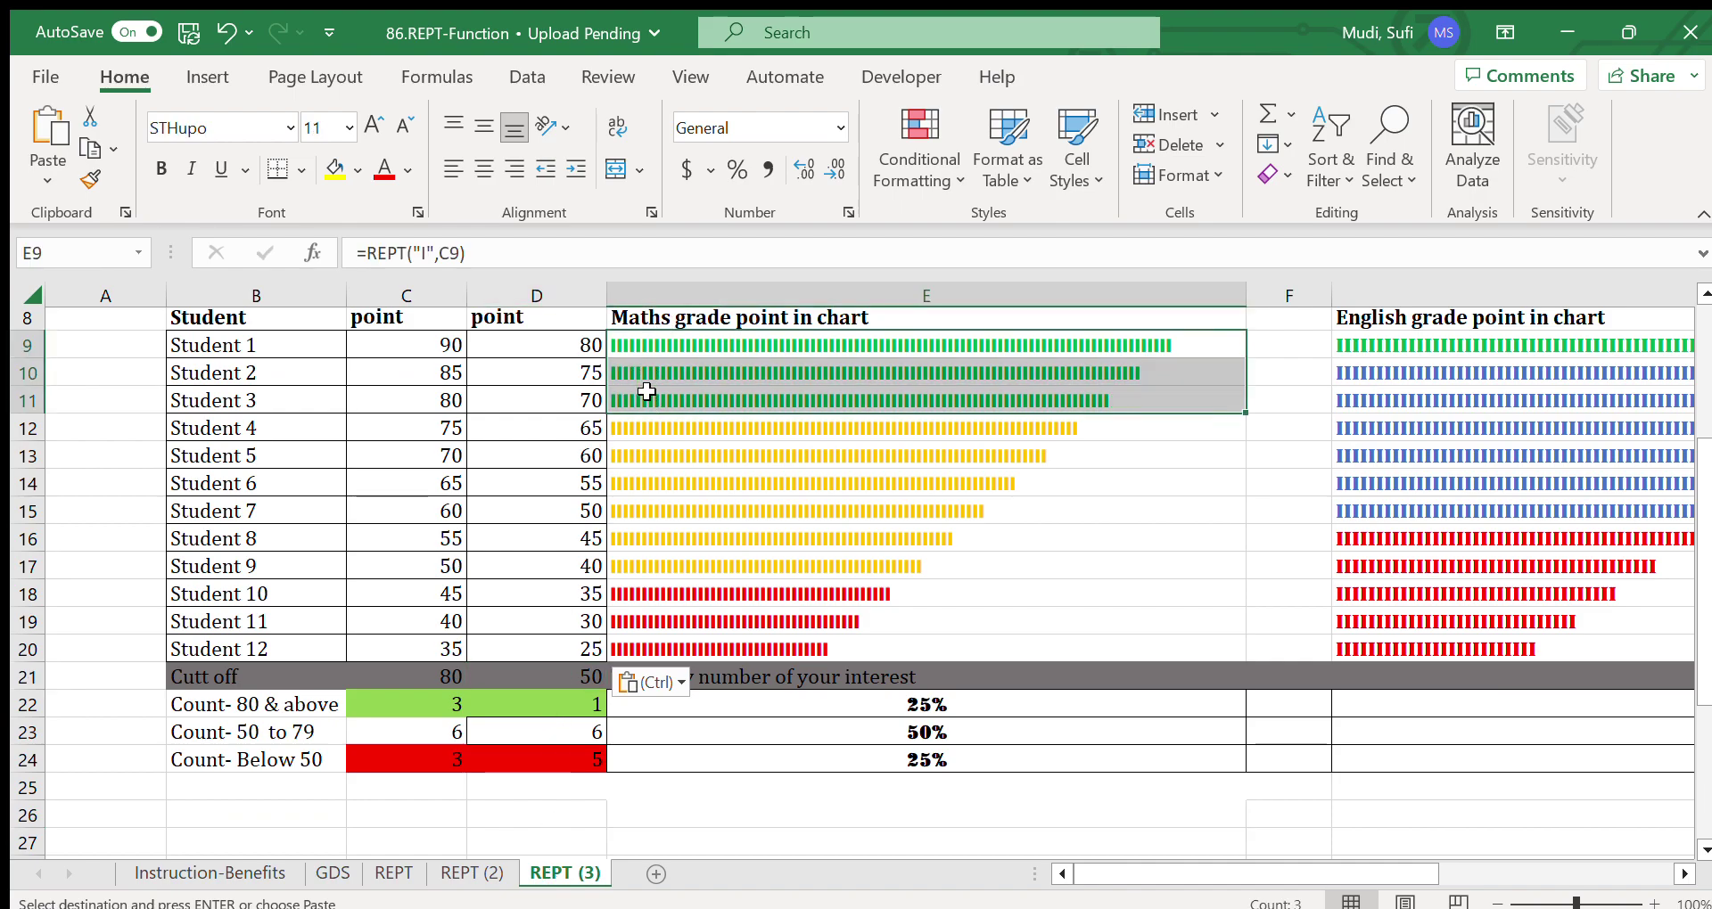
pyautogui.moveTo(699, 593); pyautogui.dragTo(692, 649)
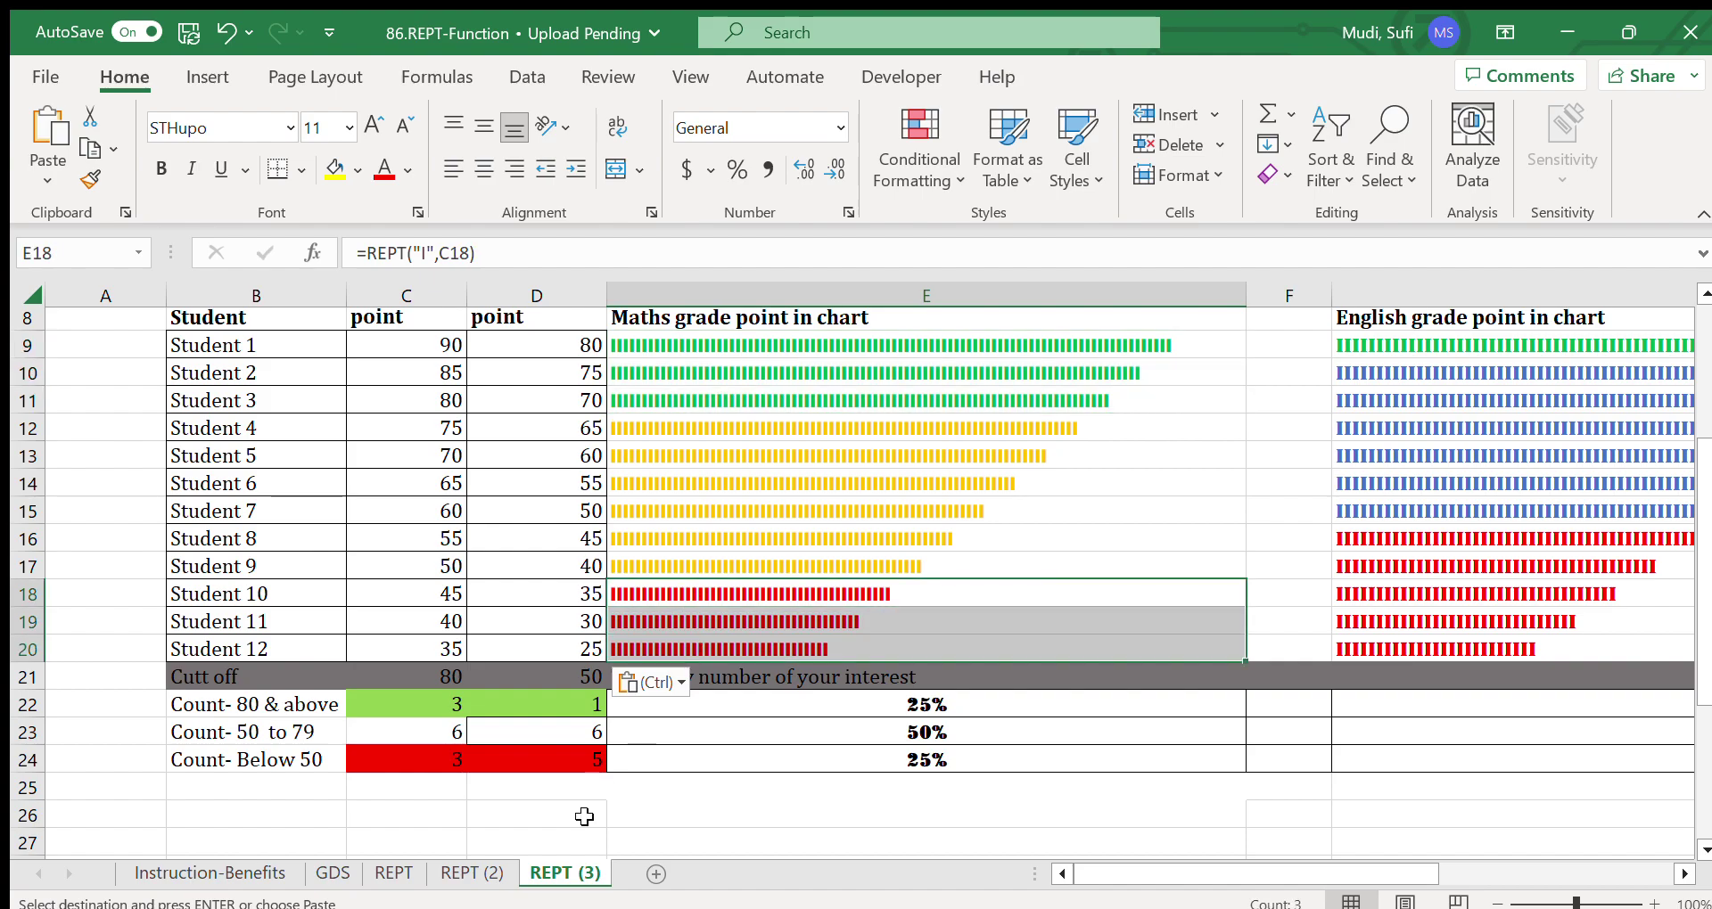
pyautogui.click(479, 873)
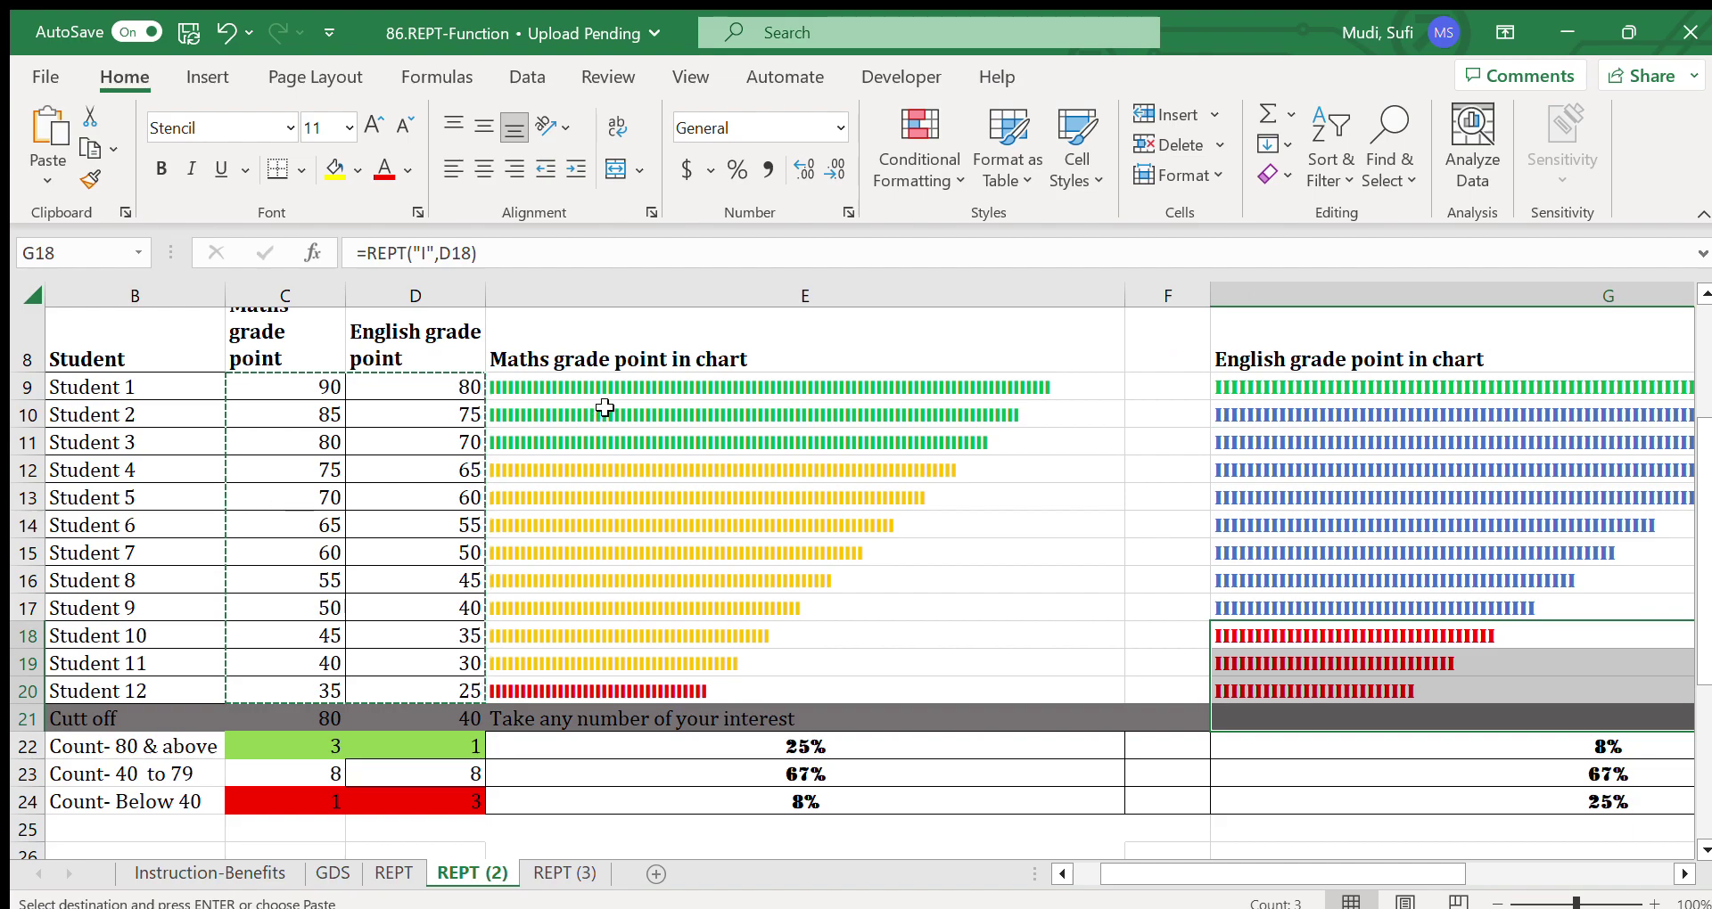
pyautogui.click(553, 873)
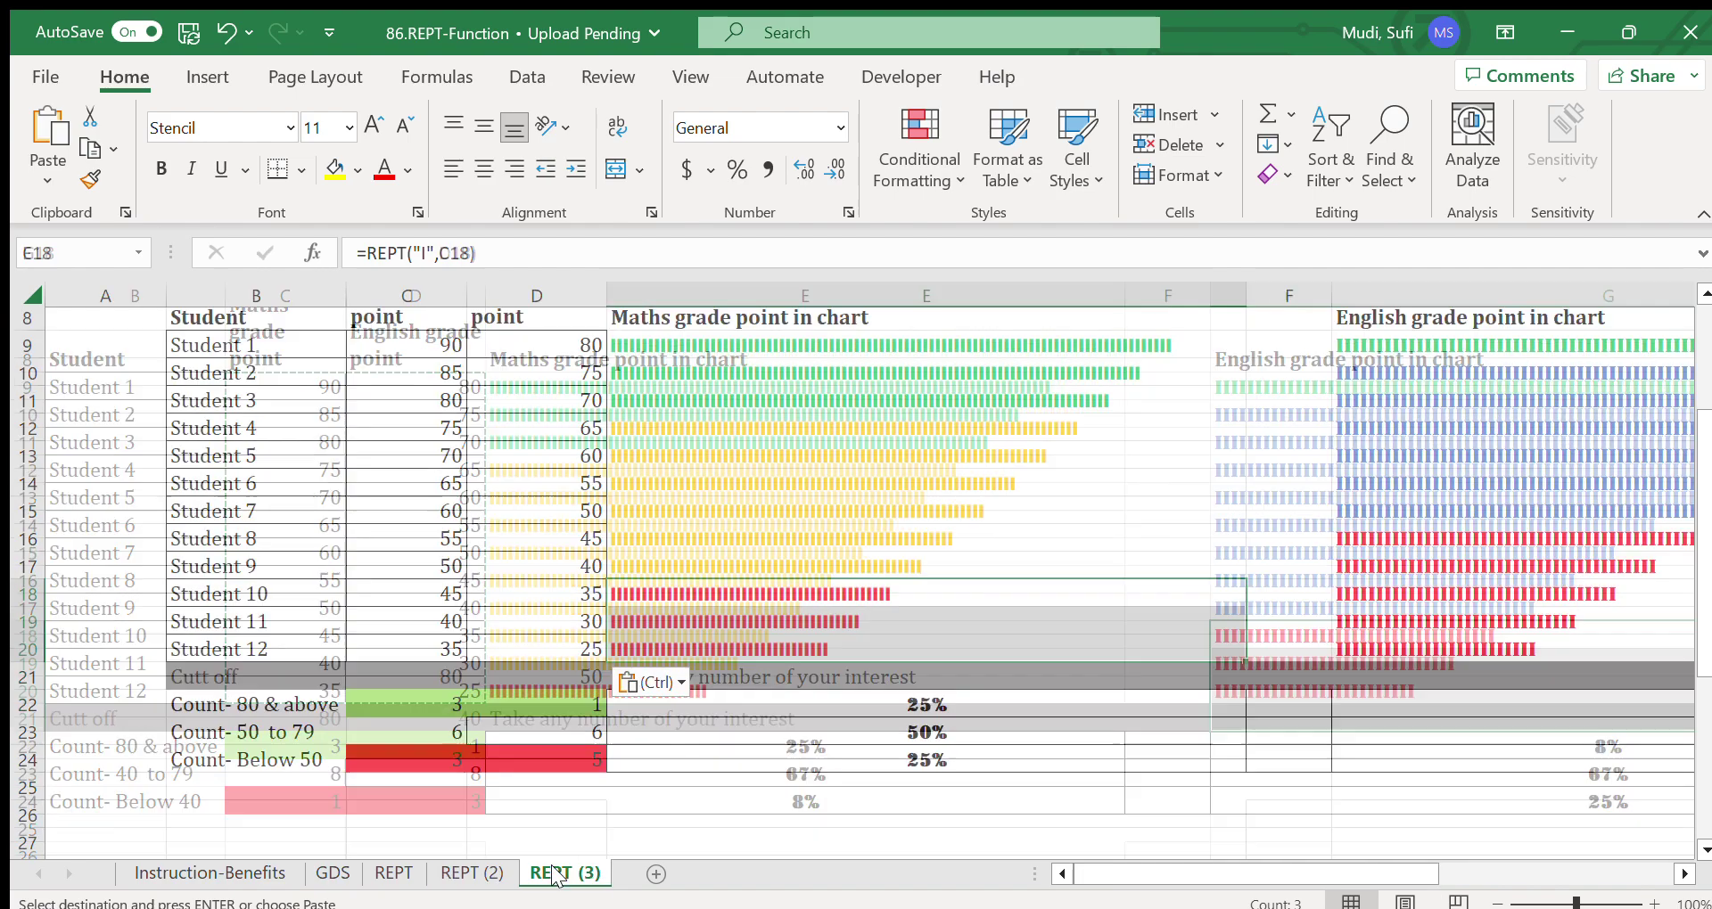
pyautogui.click(688, 594)
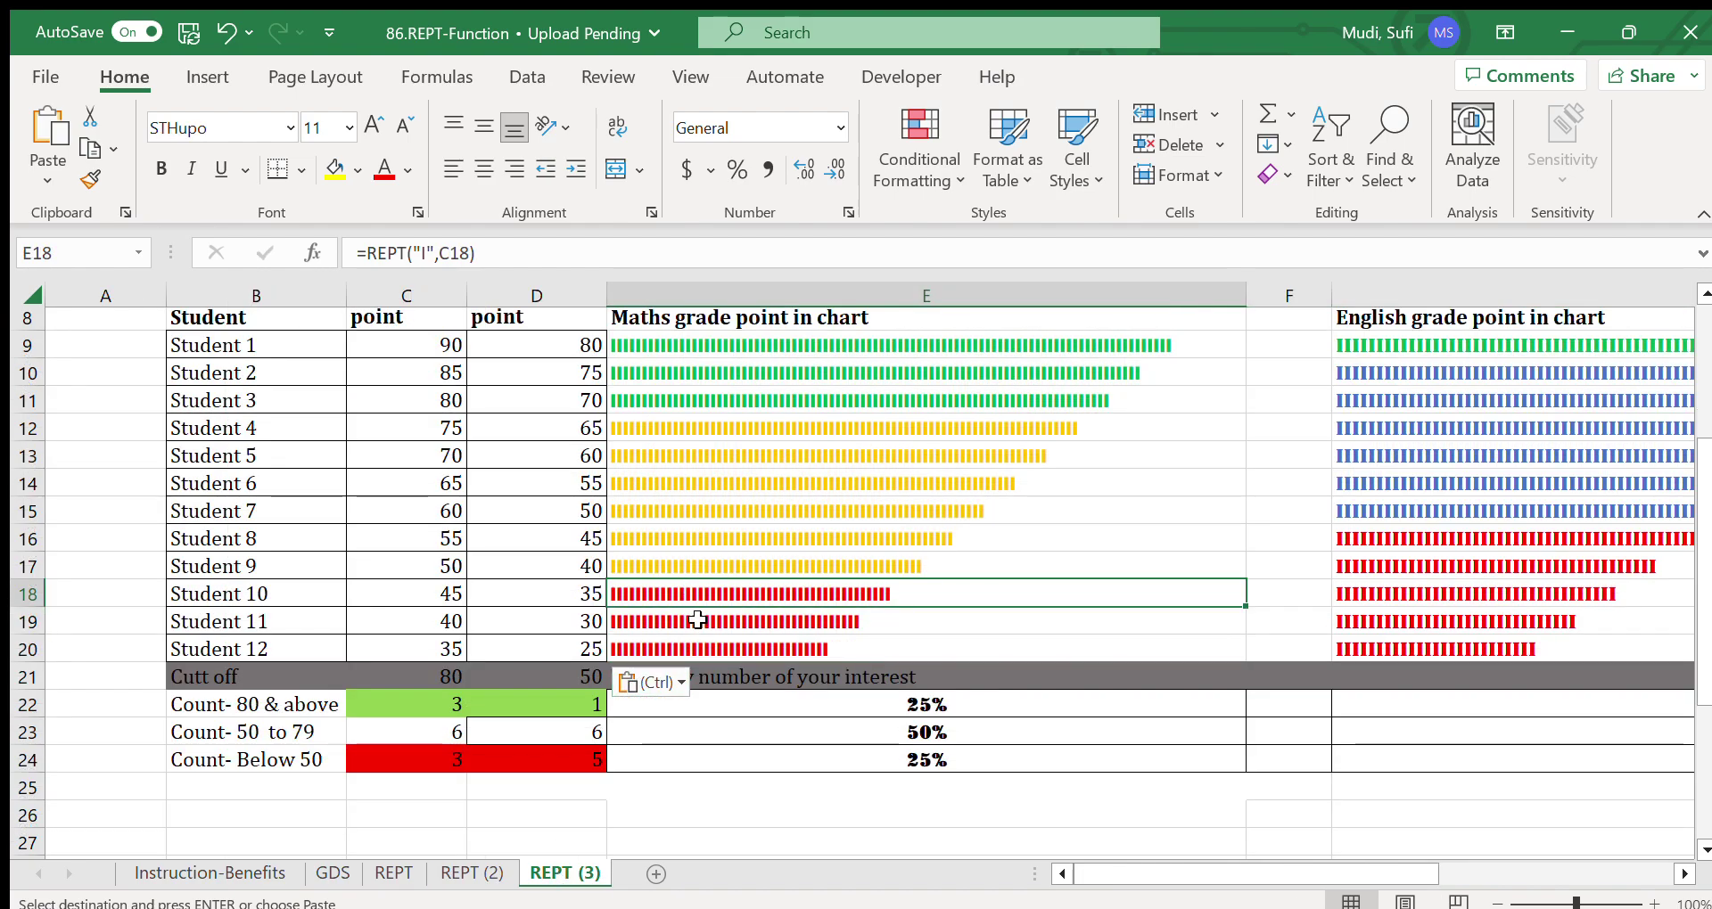
pyautogui.click(689, 649)
pyautogui.click(431, 706)
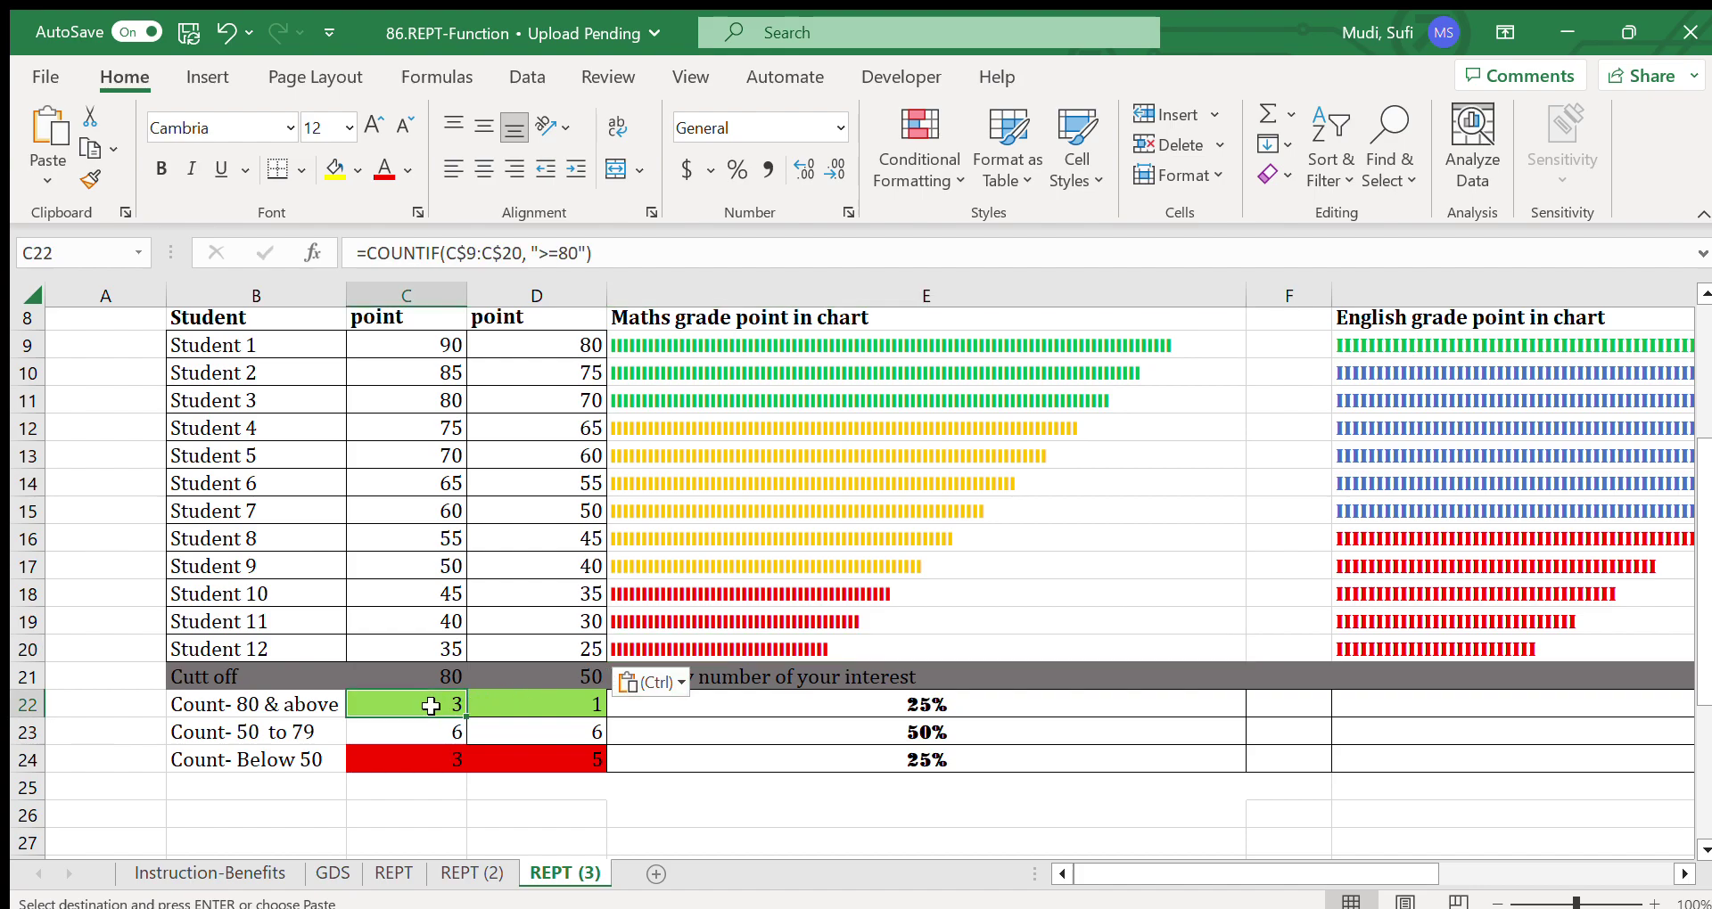
pyautogui.click(698, 348)
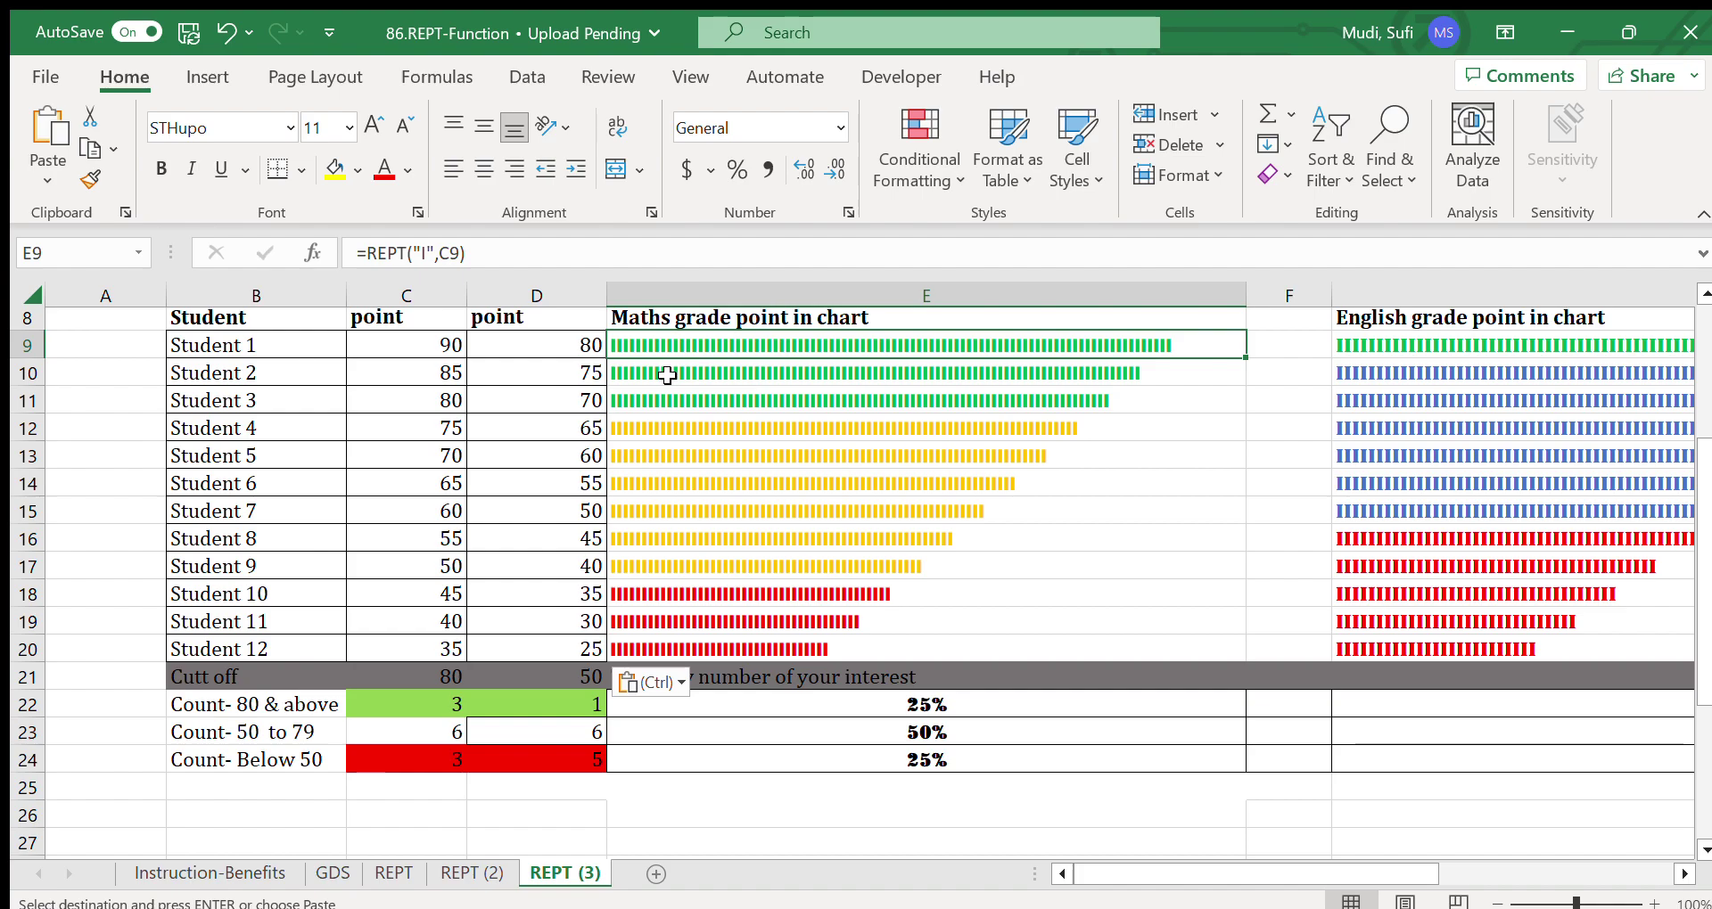
pyautogui.click(666, 372)
pyautogui.click(653, 398)
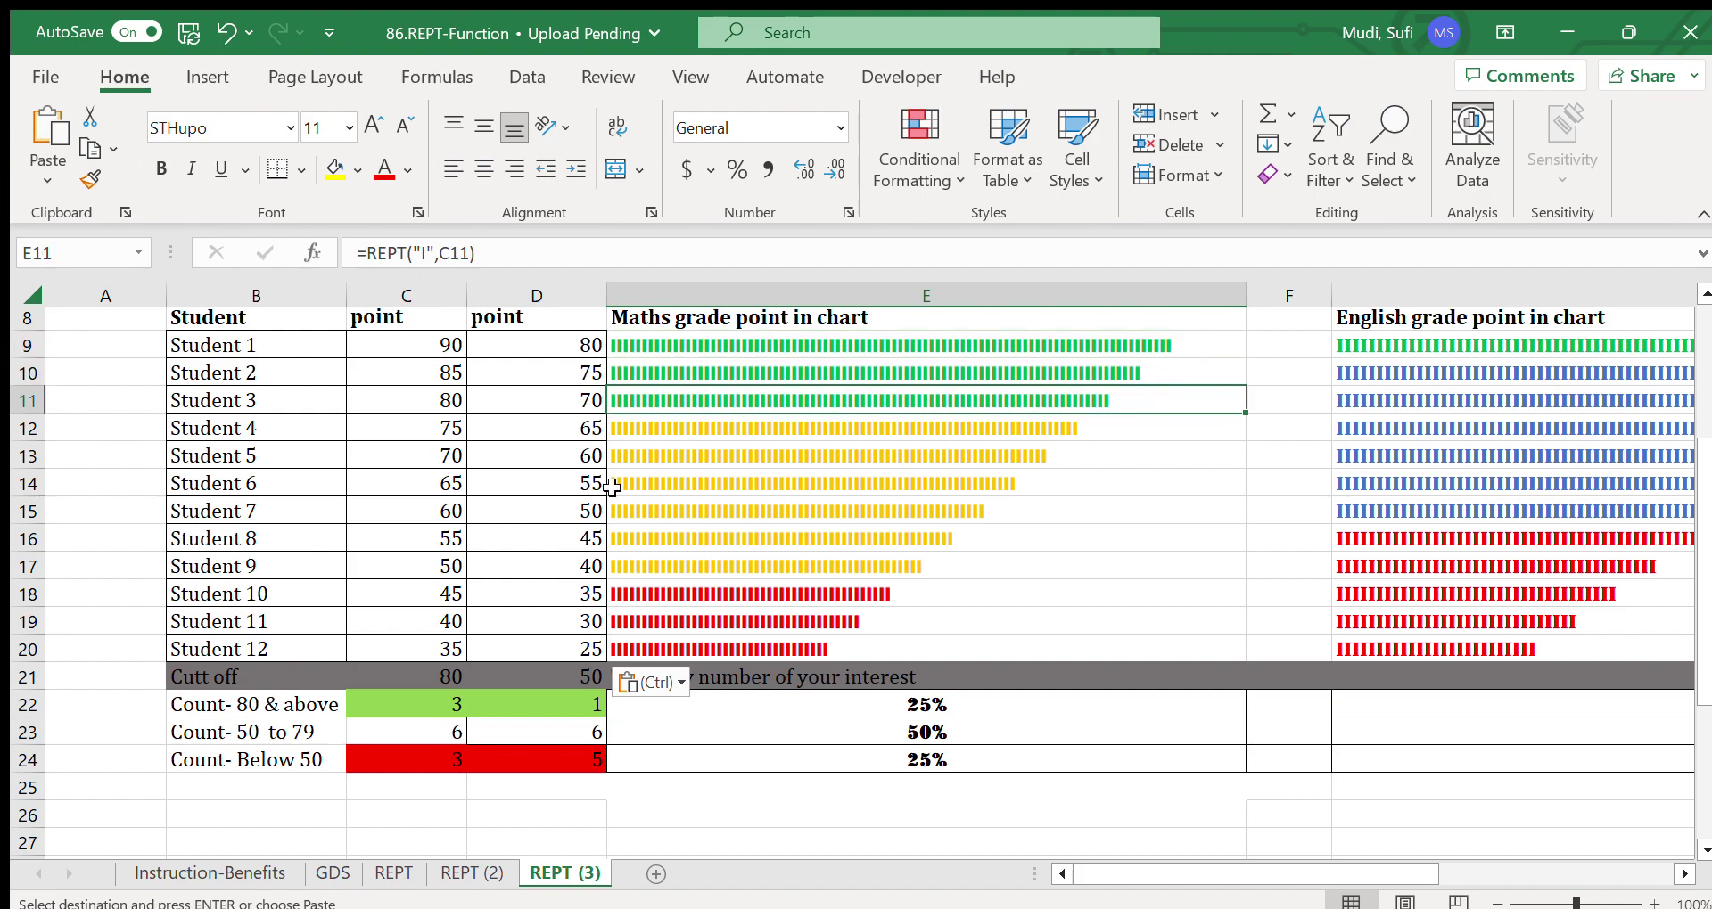
pyautogui.click(437, 763)
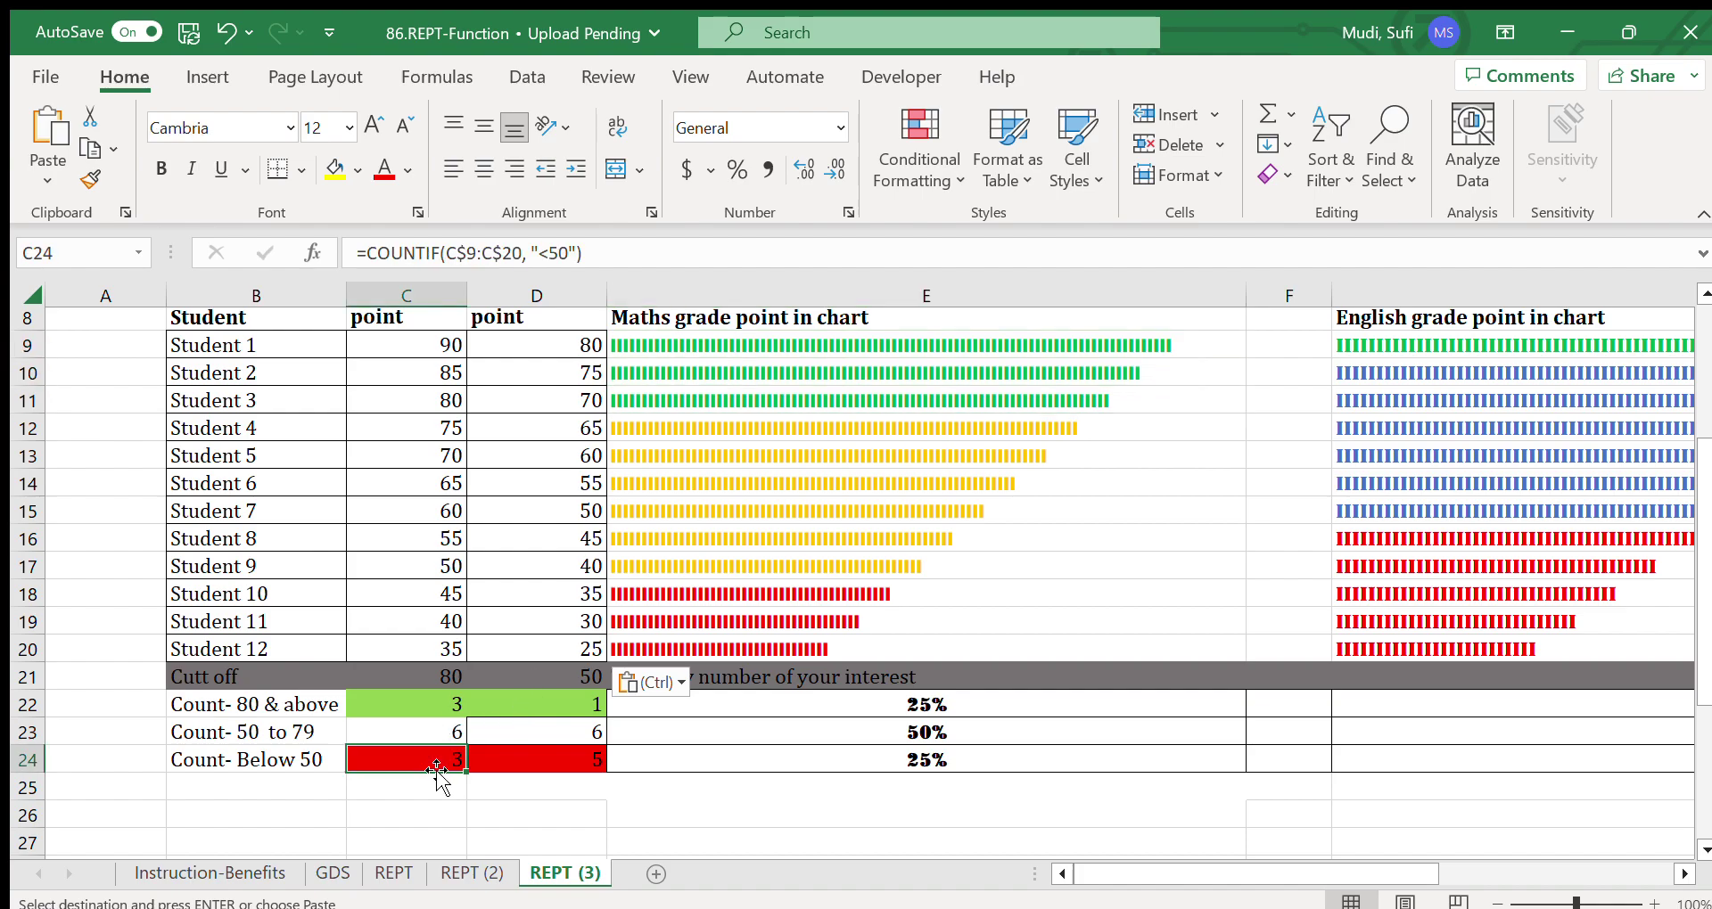
pyautogui.click(699, 646)
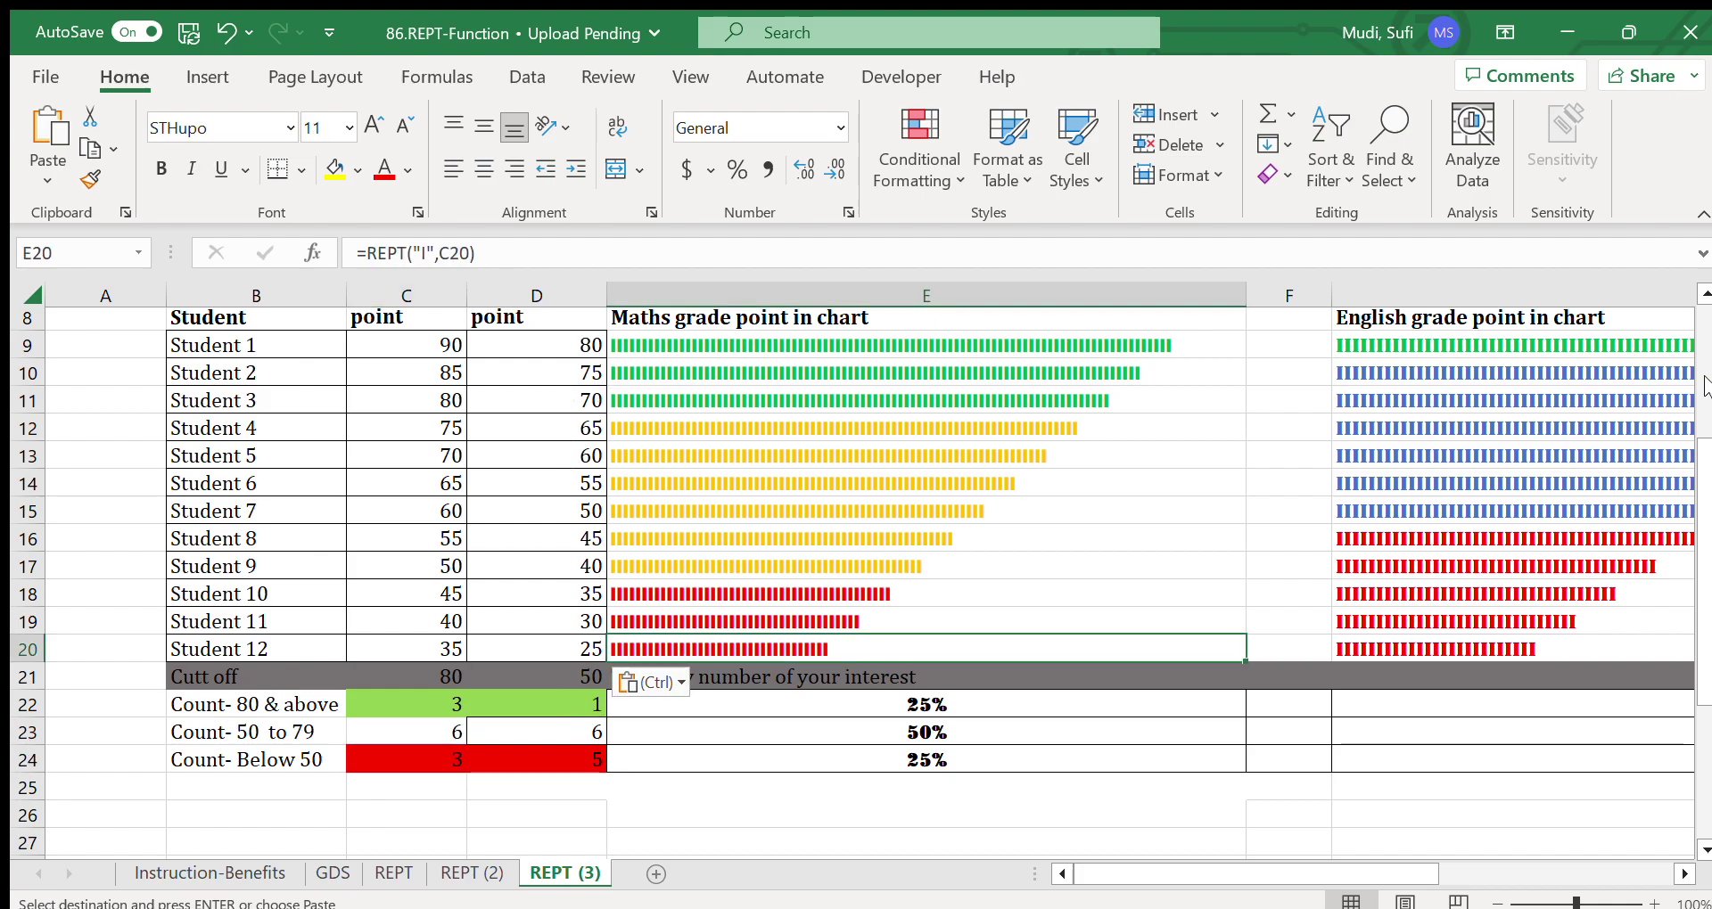
pyautogui.scroll(1, 1704, 570)
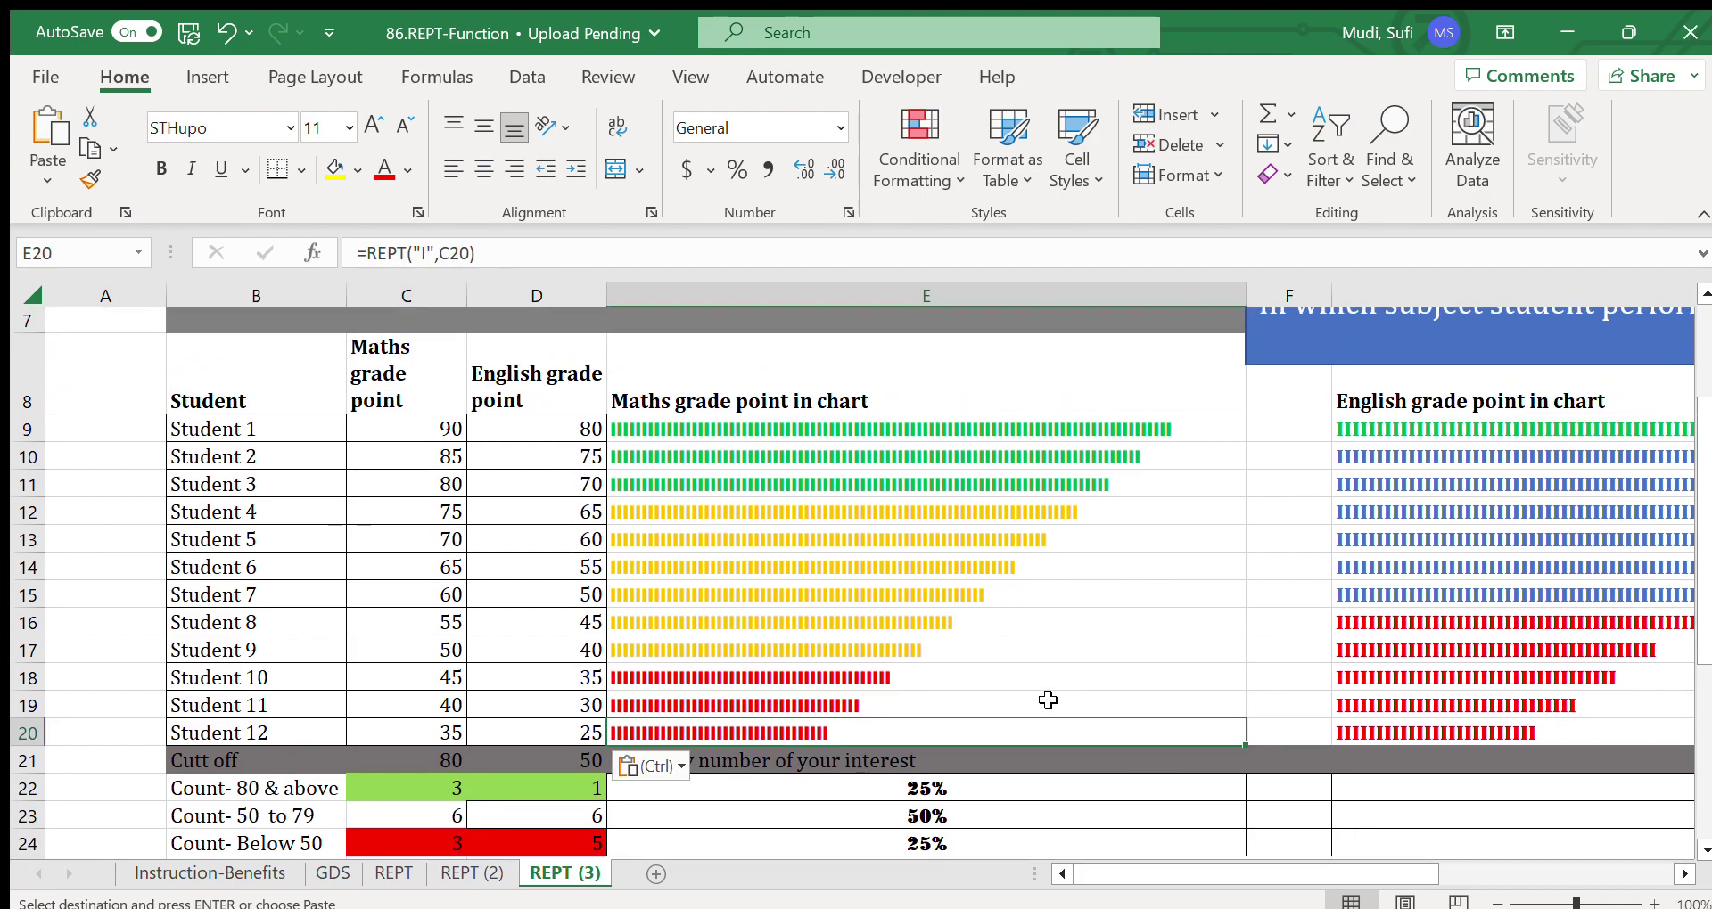
pyautogui.click(567, 785)
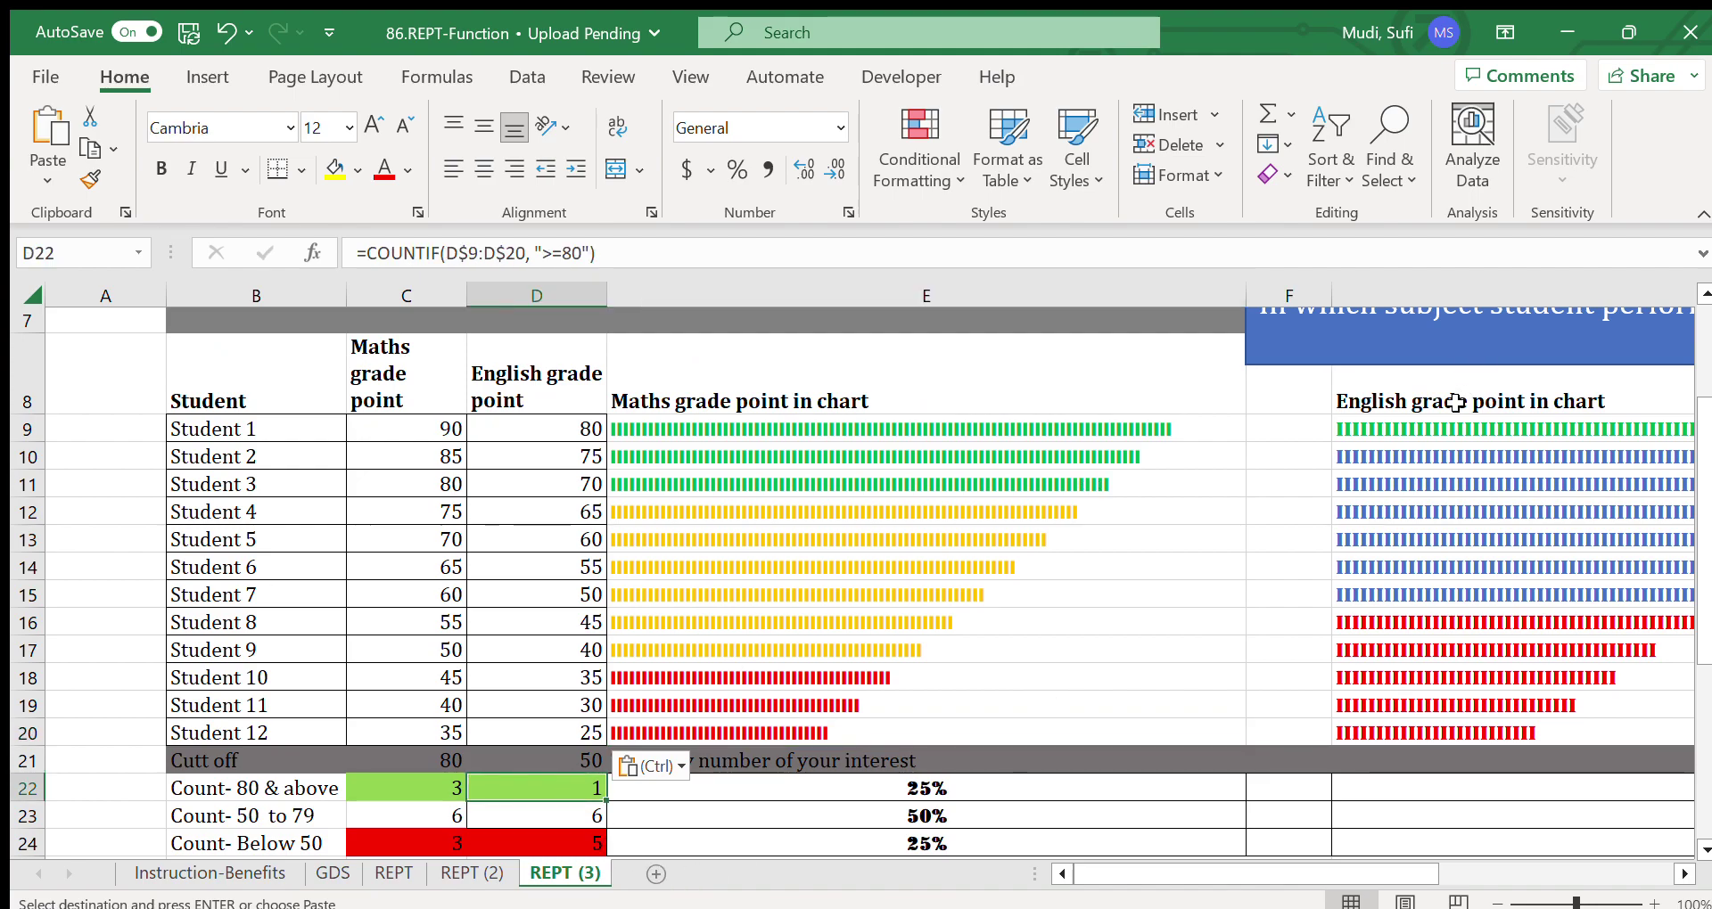
pyautogui.click(1426, 420)
pyautogui.click(570, 842)
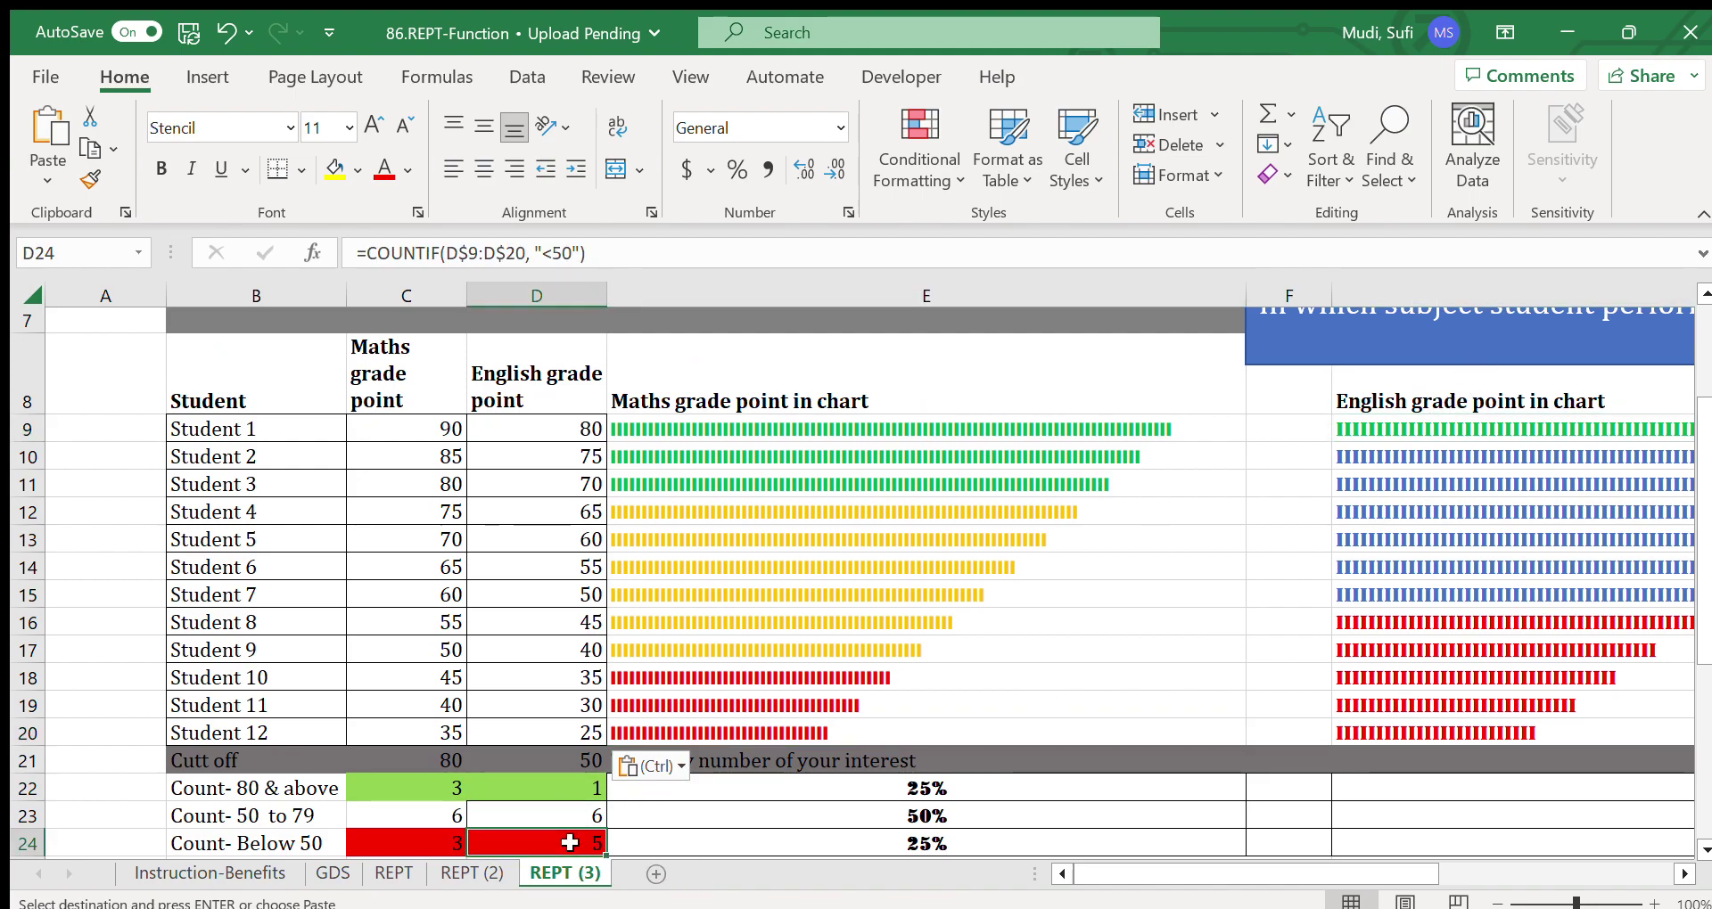
pyautogui.moveTo(1444, 622); pyautogui.dragTo(1418, 732)
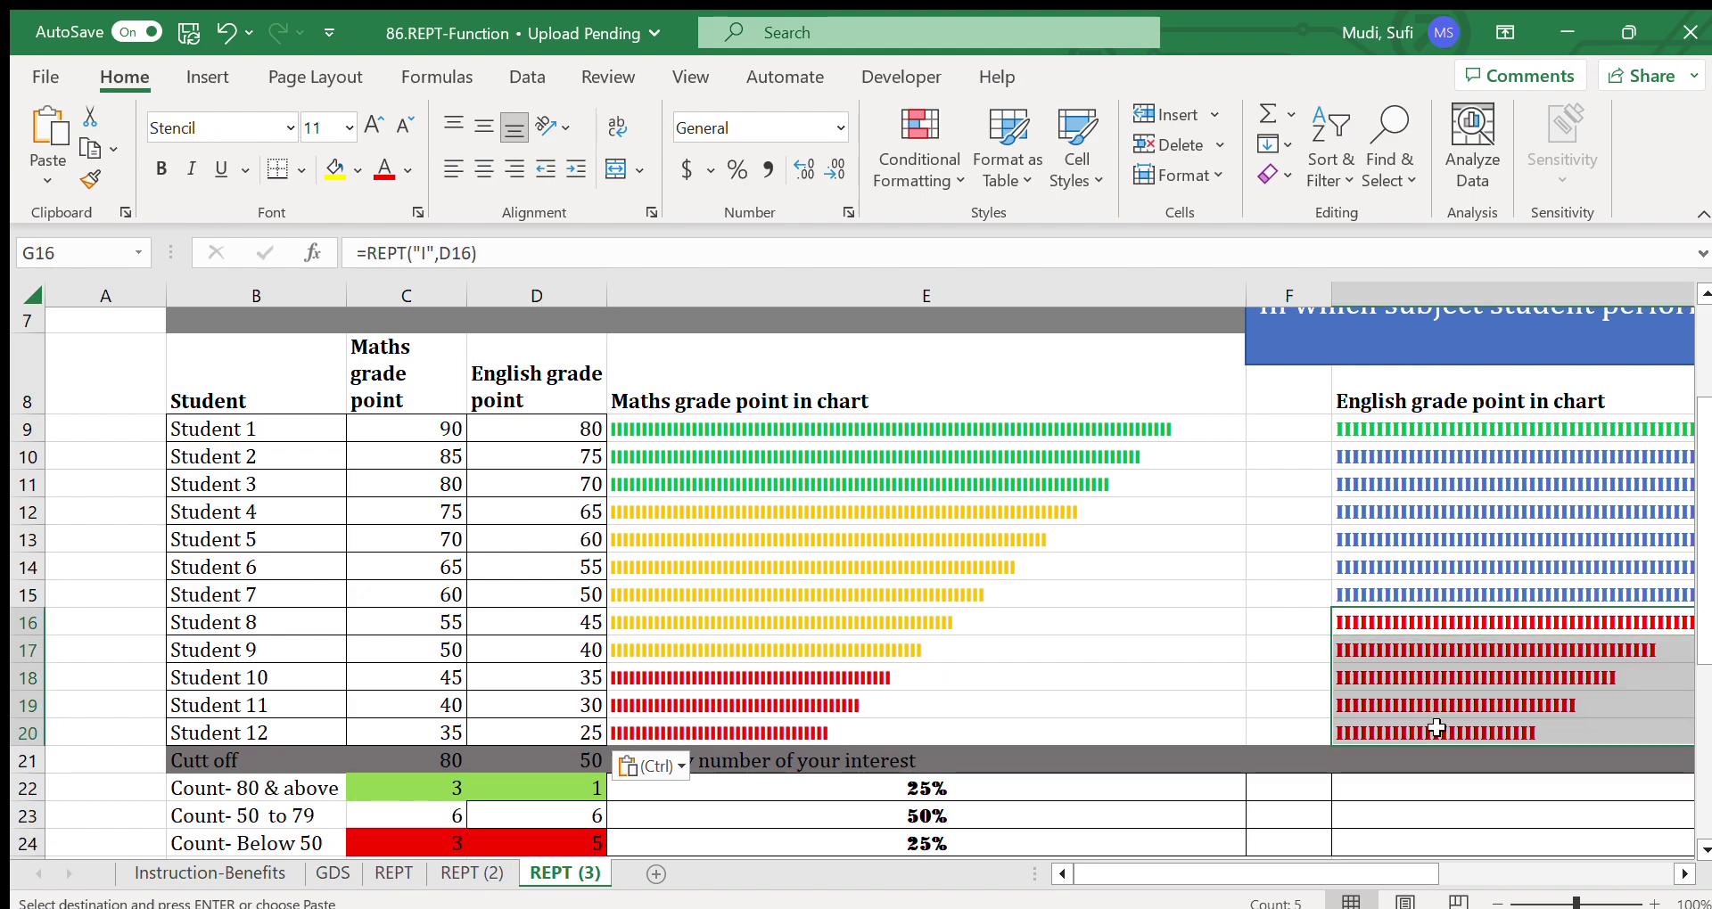
pyautogui.click(1683, 873)
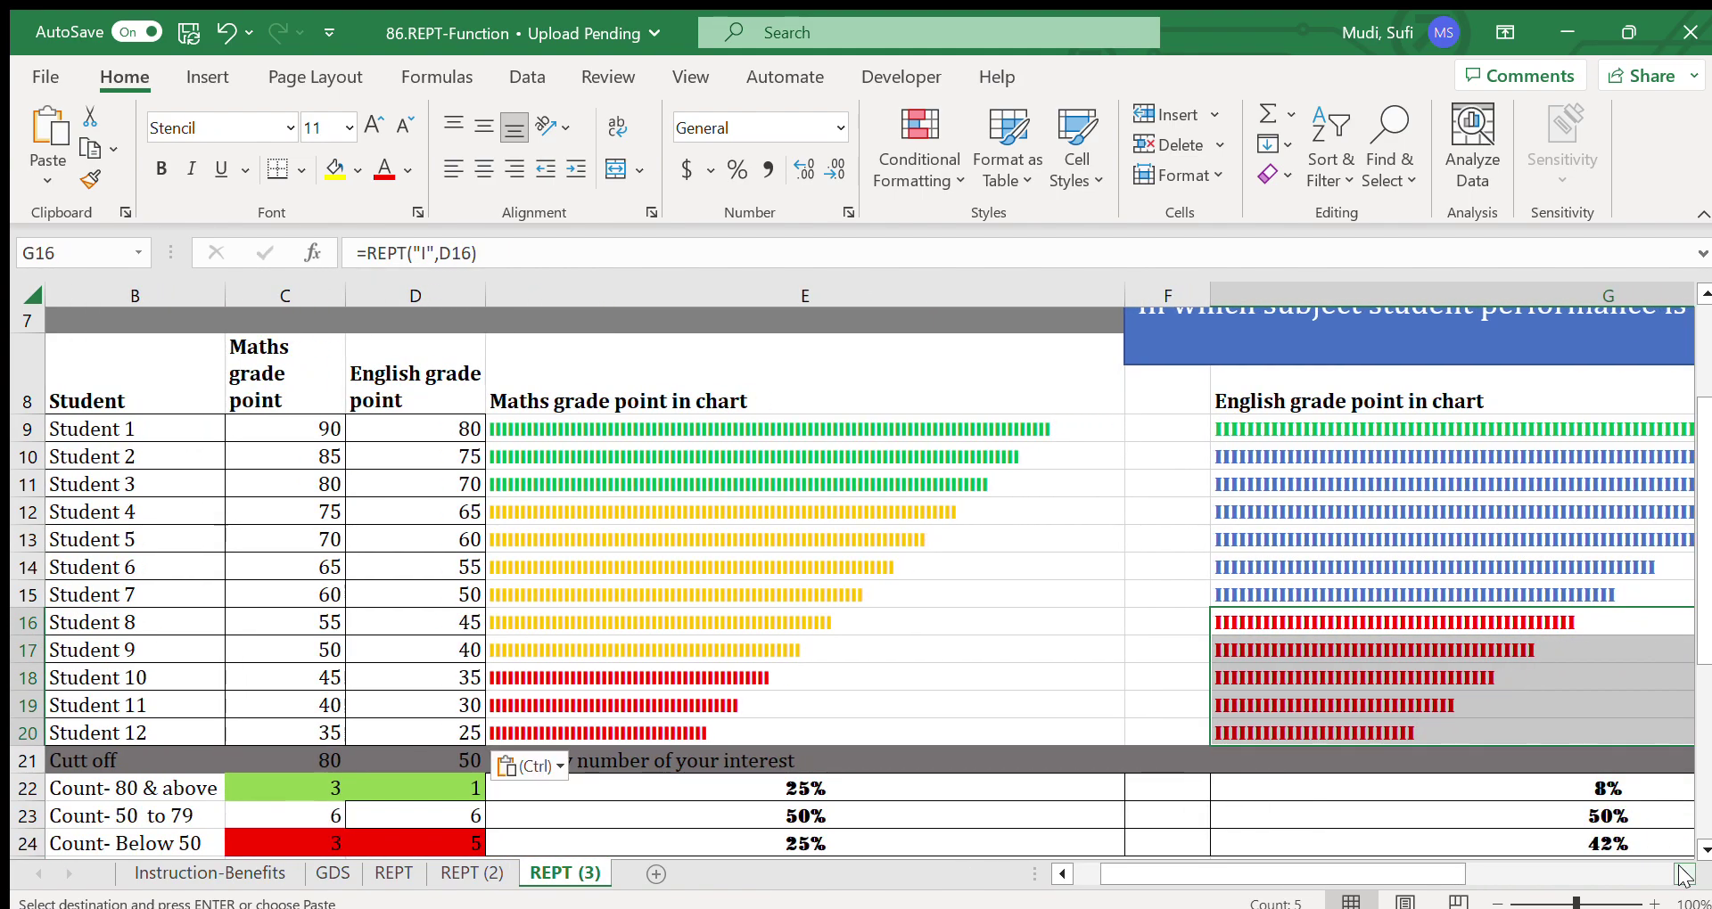
pyautogui.moveTo(1702, 539); pyautogui.dragTo(1694, 639)
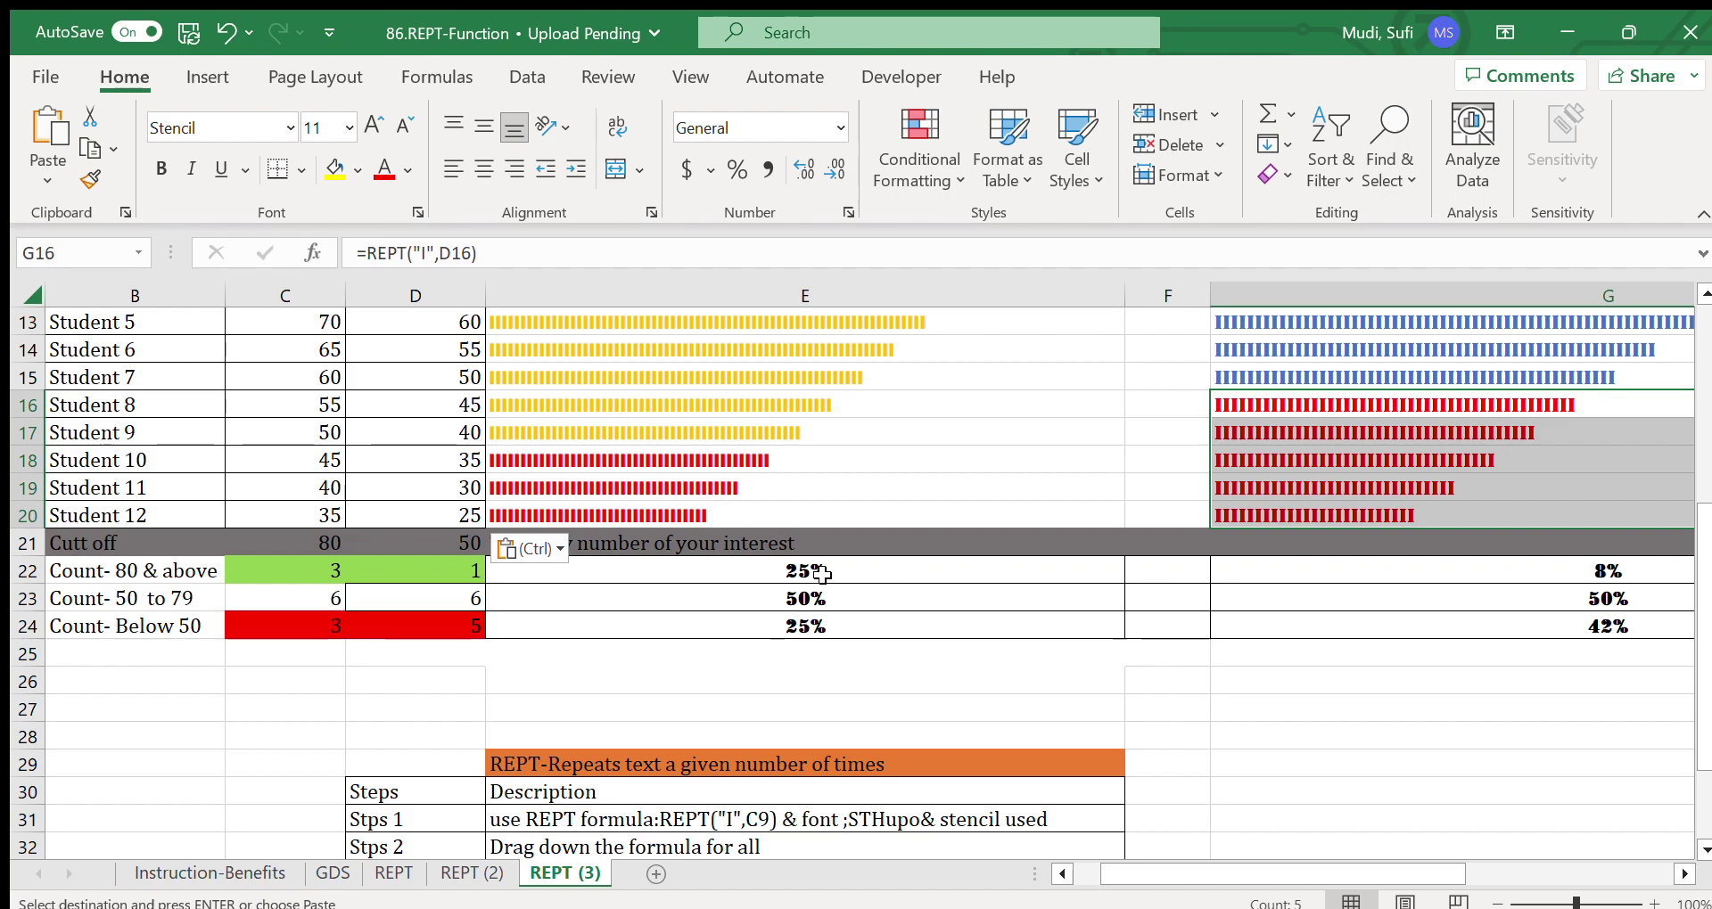
pyautogui.moveTo(829, 573); pyautogui.dragTo(829, 598)
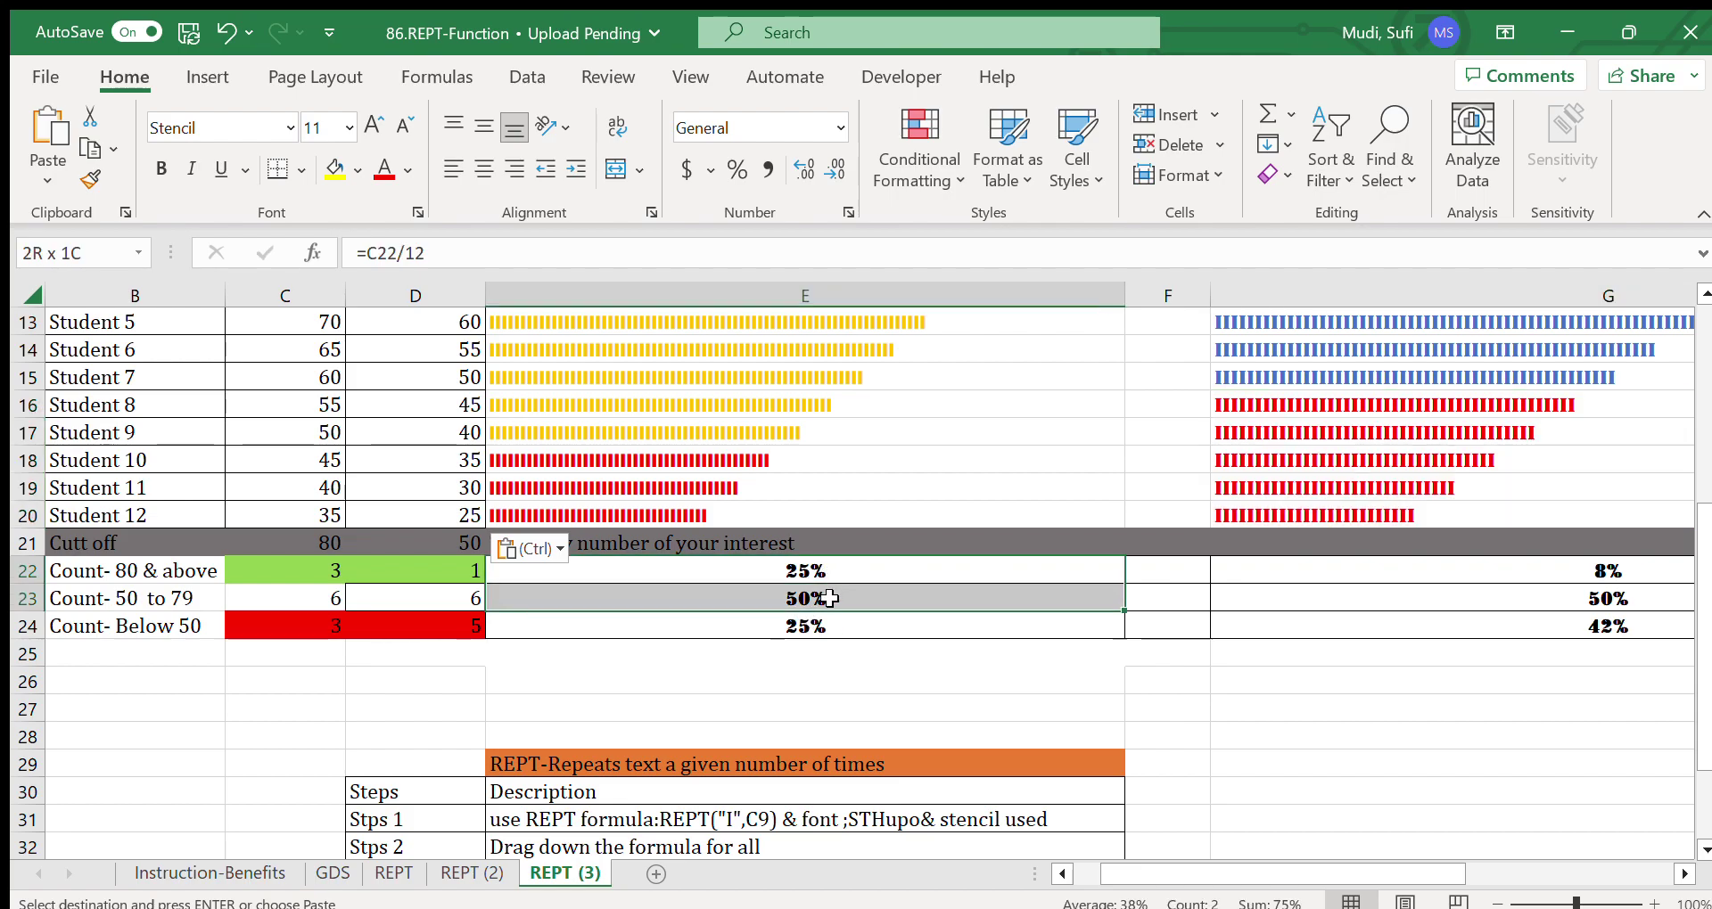
pyautogui.moveTo(829, 598); pyautogui.dragTo(829, 599)
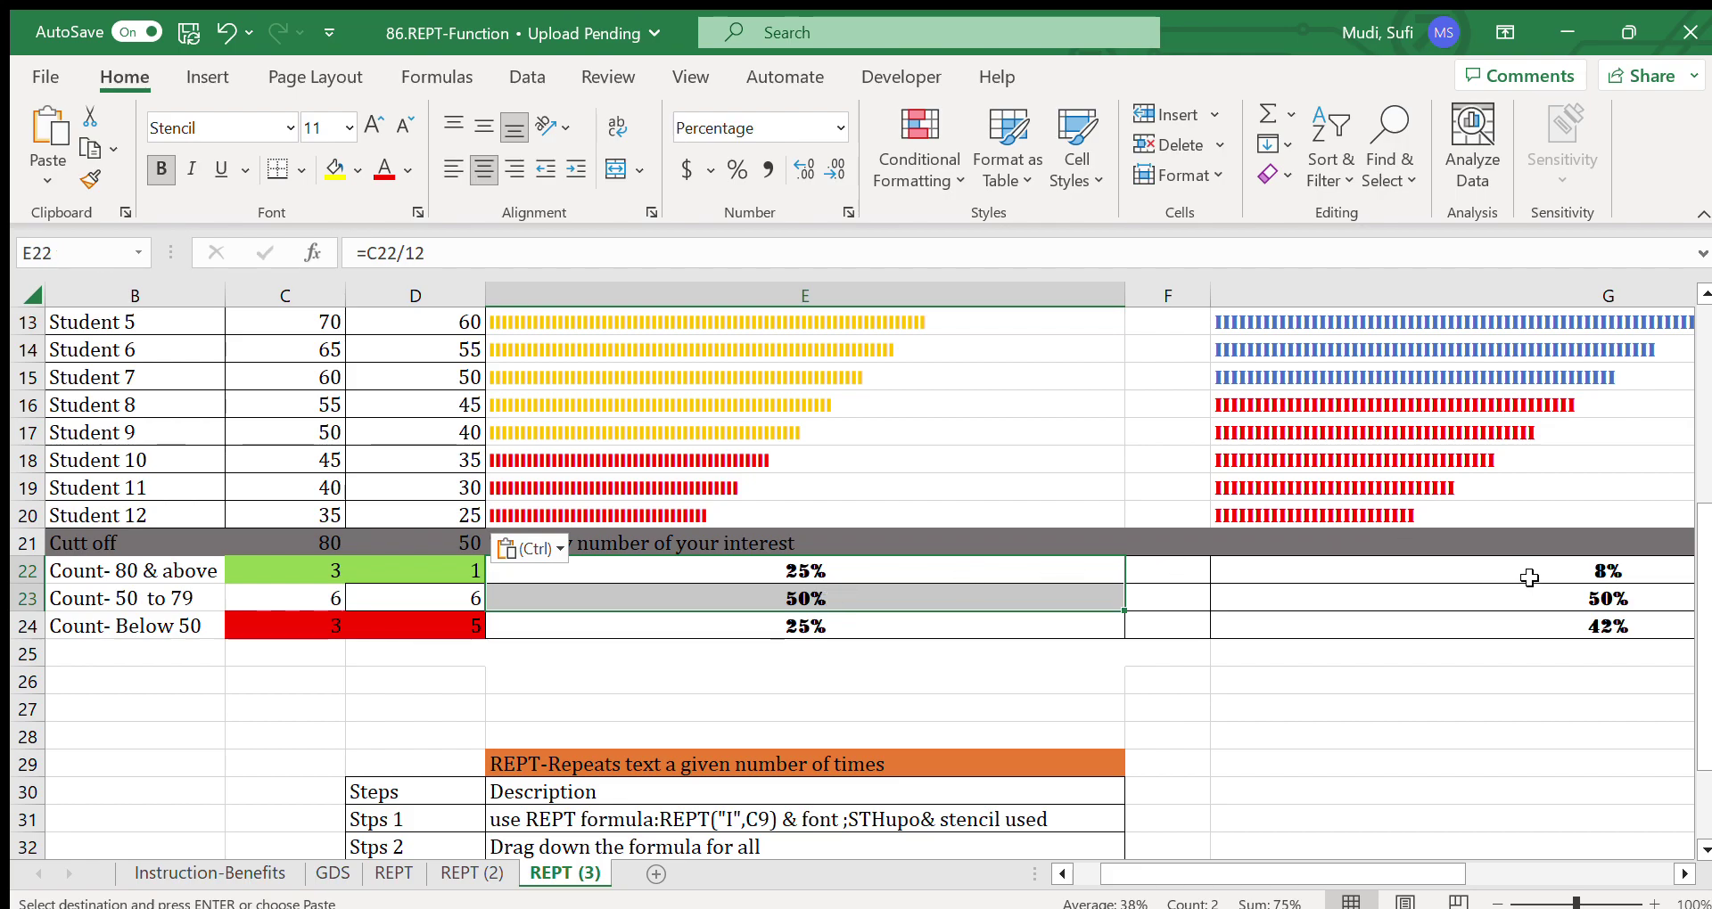
pyautogui.moveTo(1529, 578); pyautogui.dragTo(1528, 594)
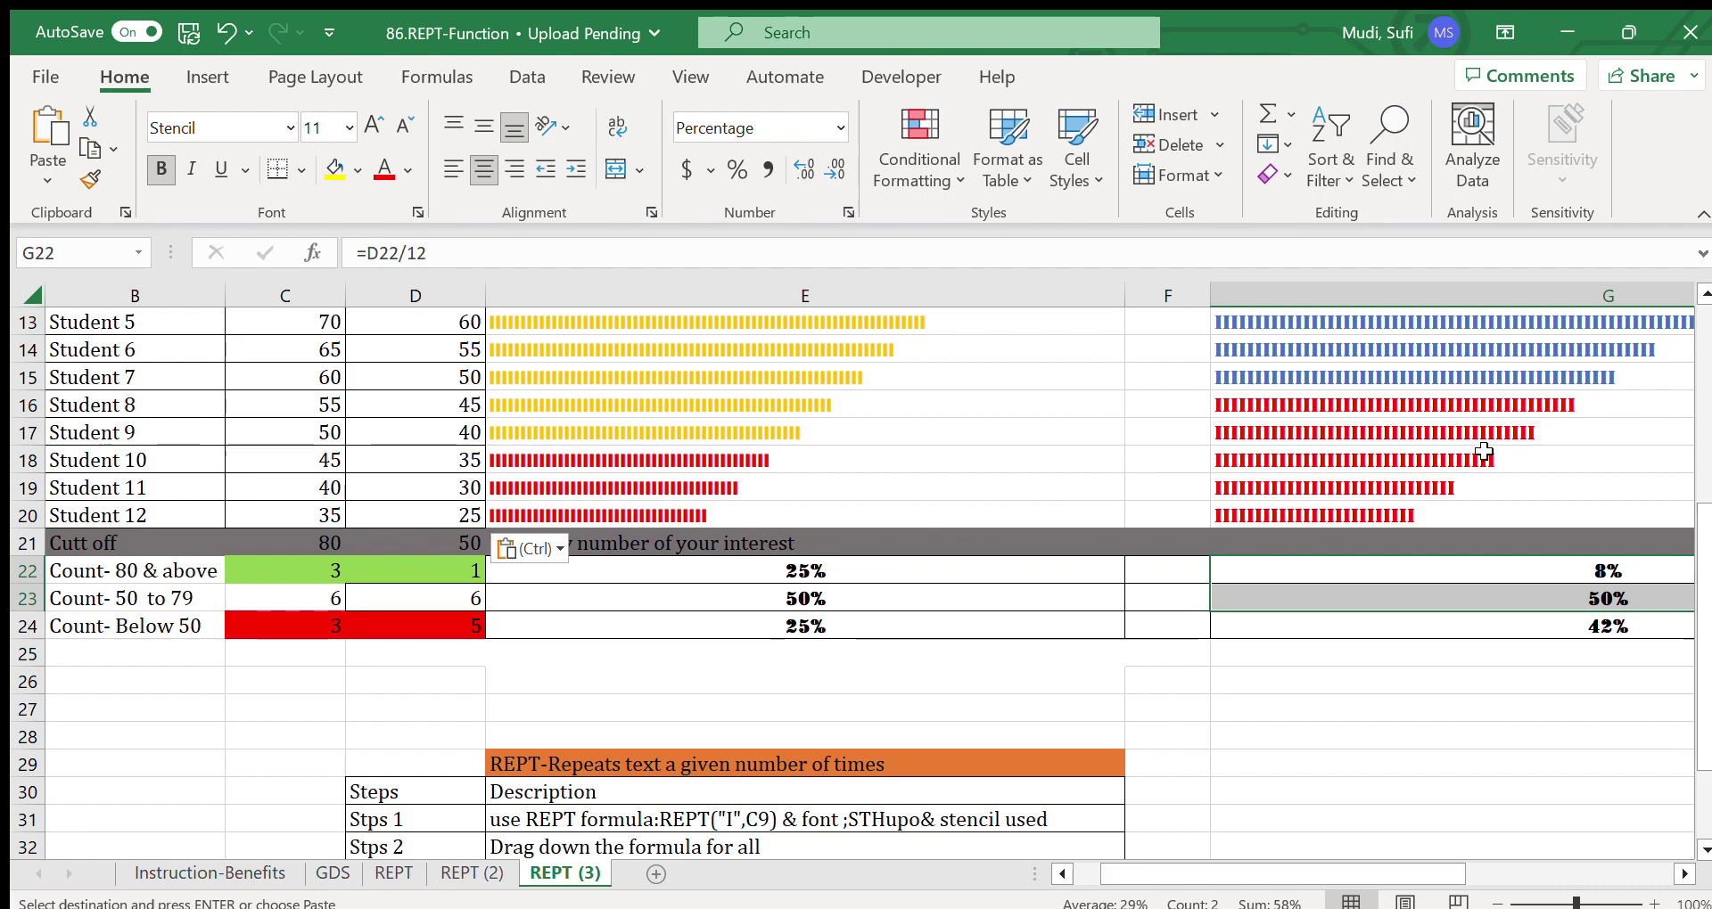
pyautogui.scroll(4, 1701, 517)
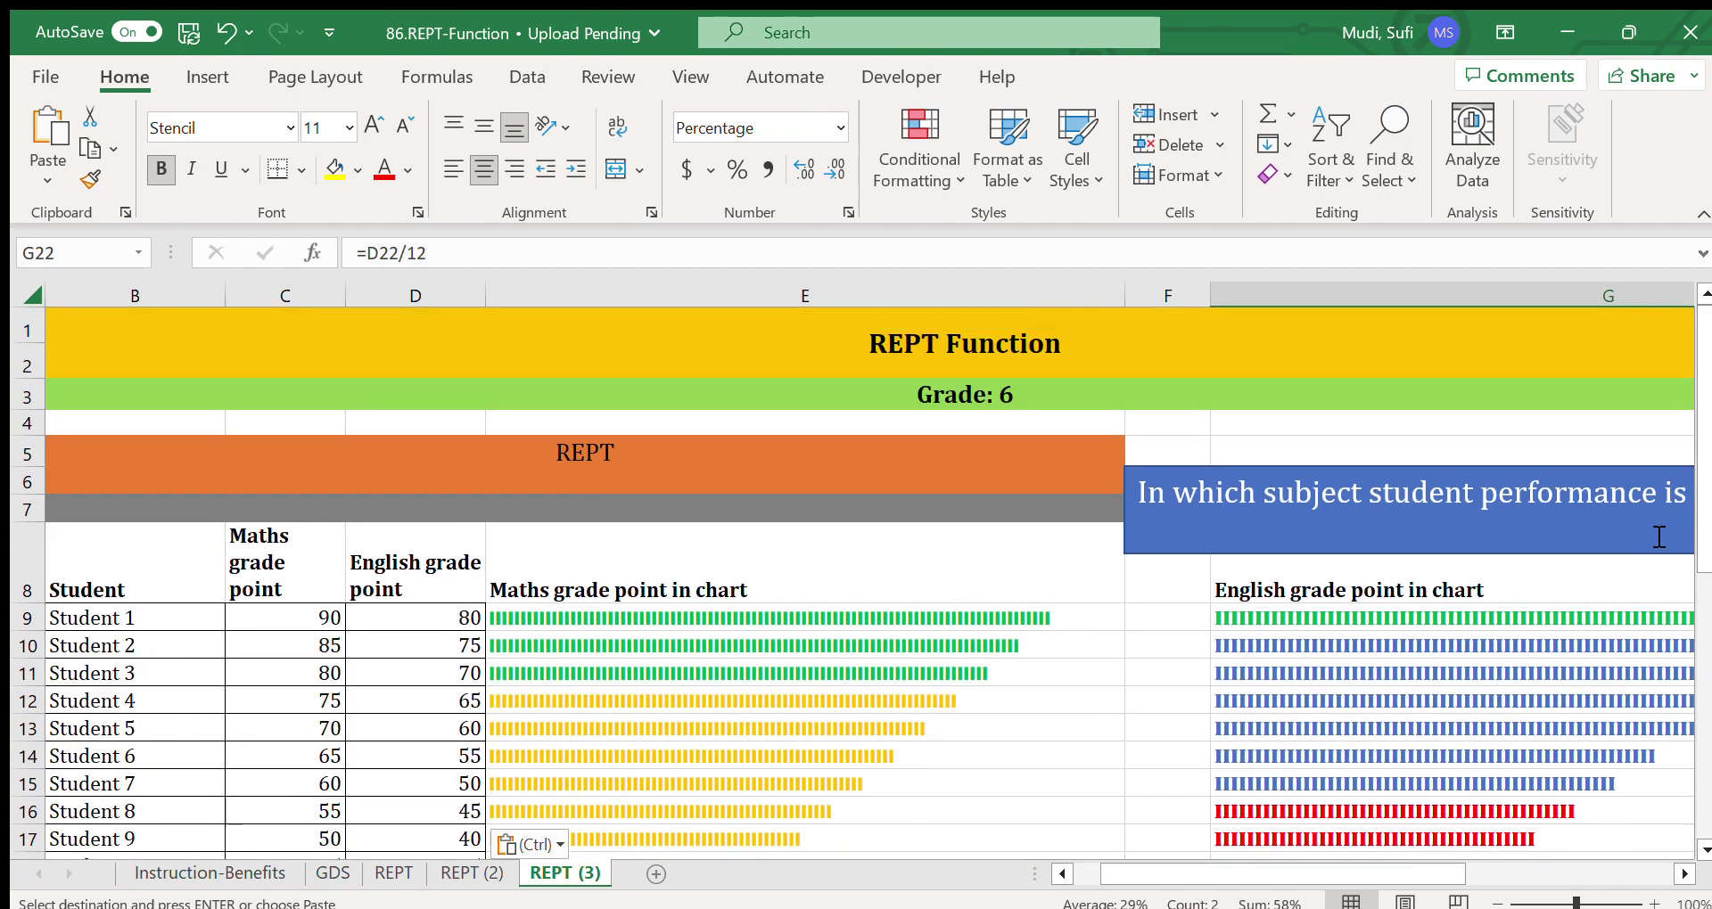
# Step: Enter 75 in place of the Maths XX placeholder in the decision box
pyautogui.click(1684, 874)
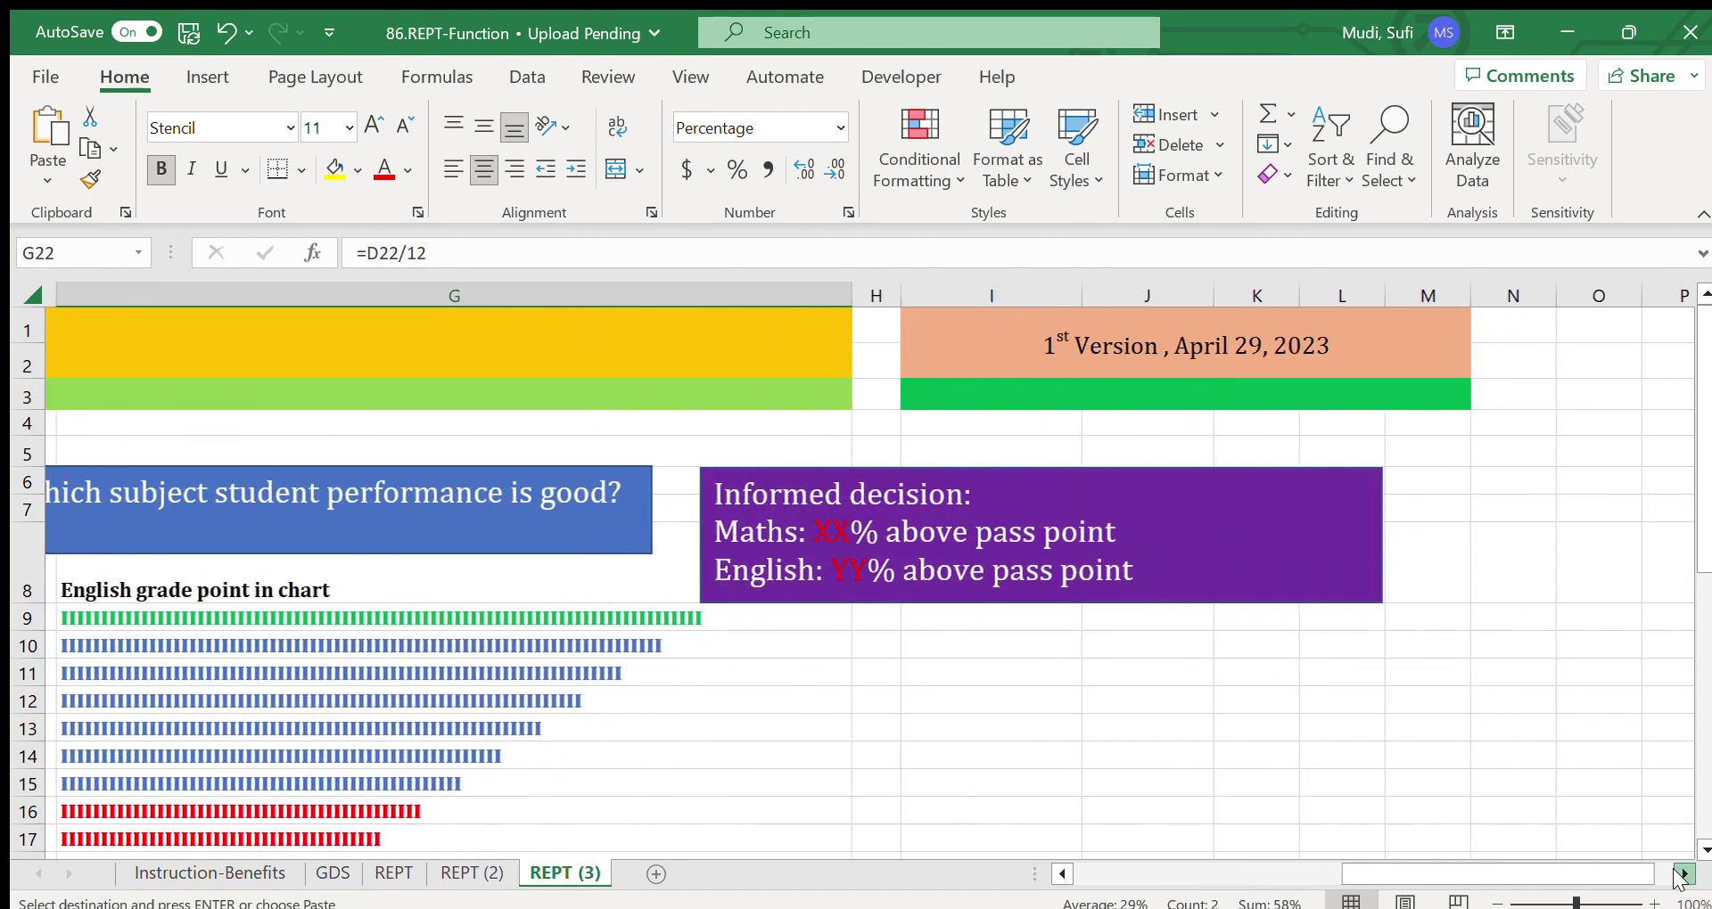
pyautogui.click(1060, 874)
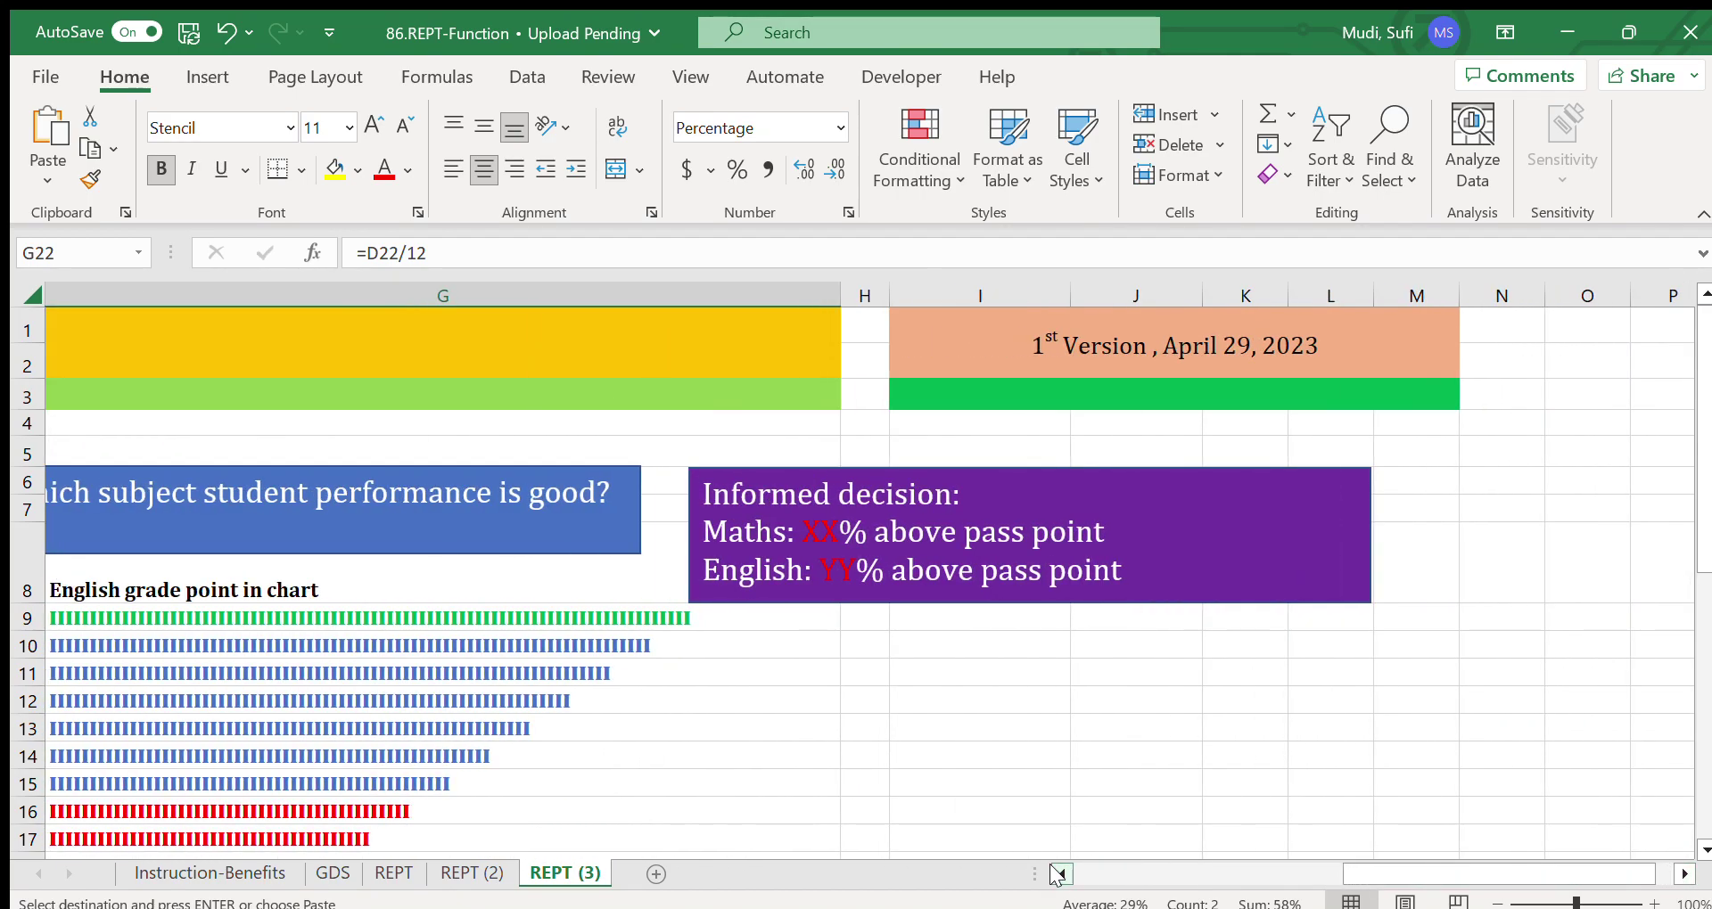
pyautogui.click(914, 535)
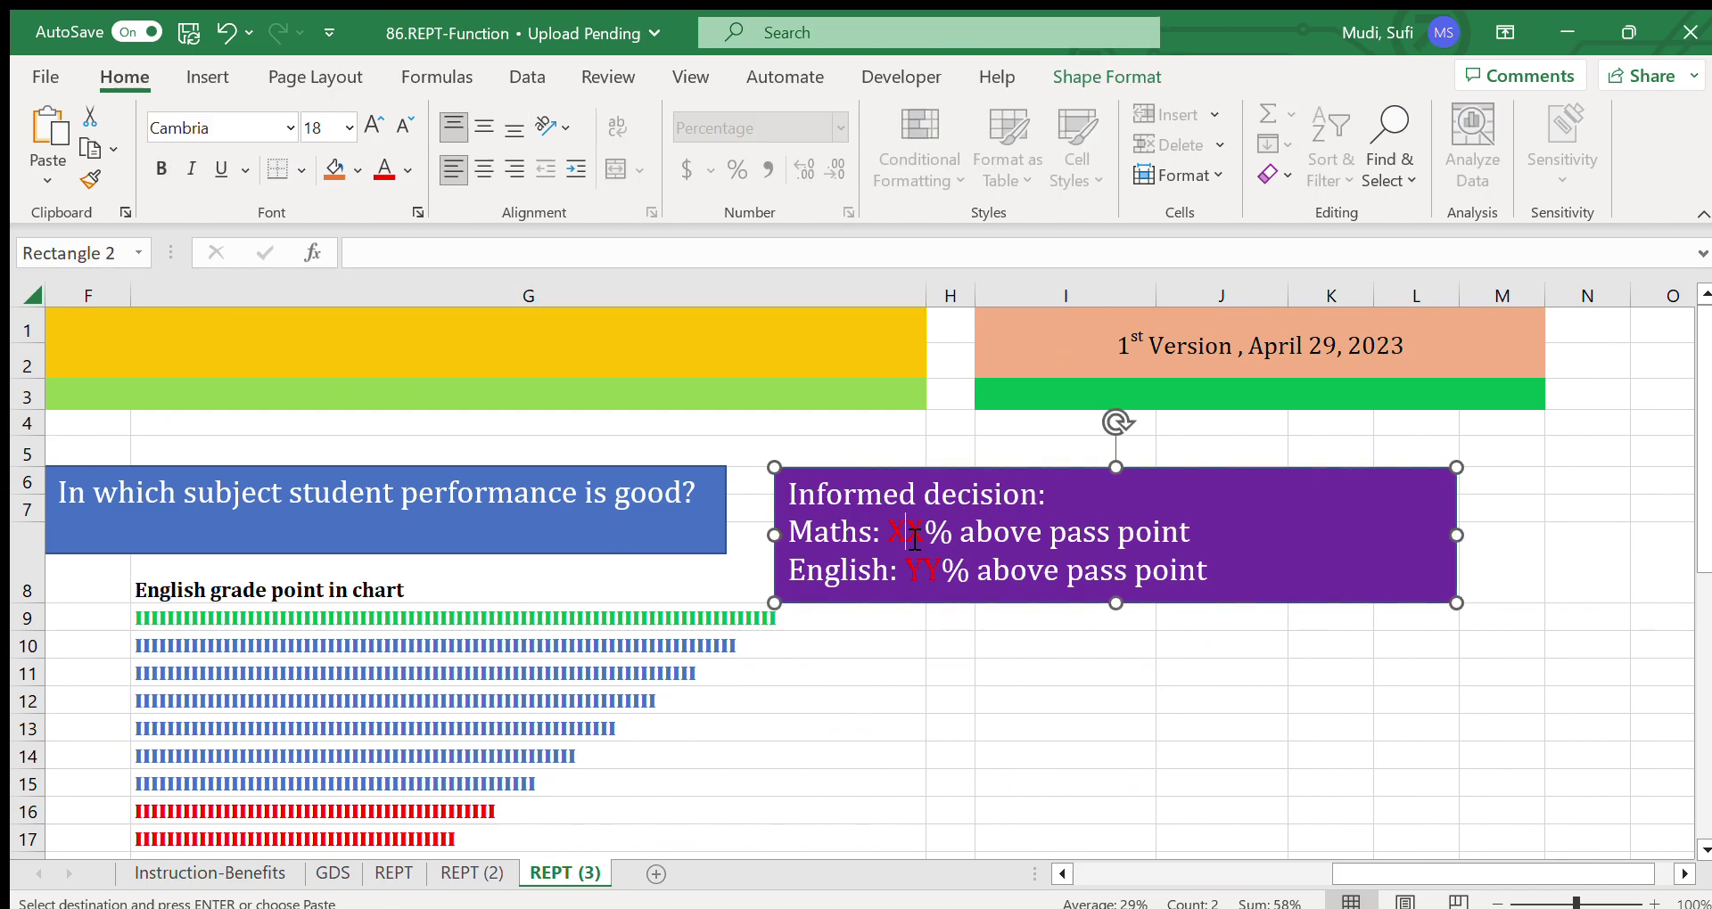
pyautogui.write('75')
pyautogui.press('Delete')
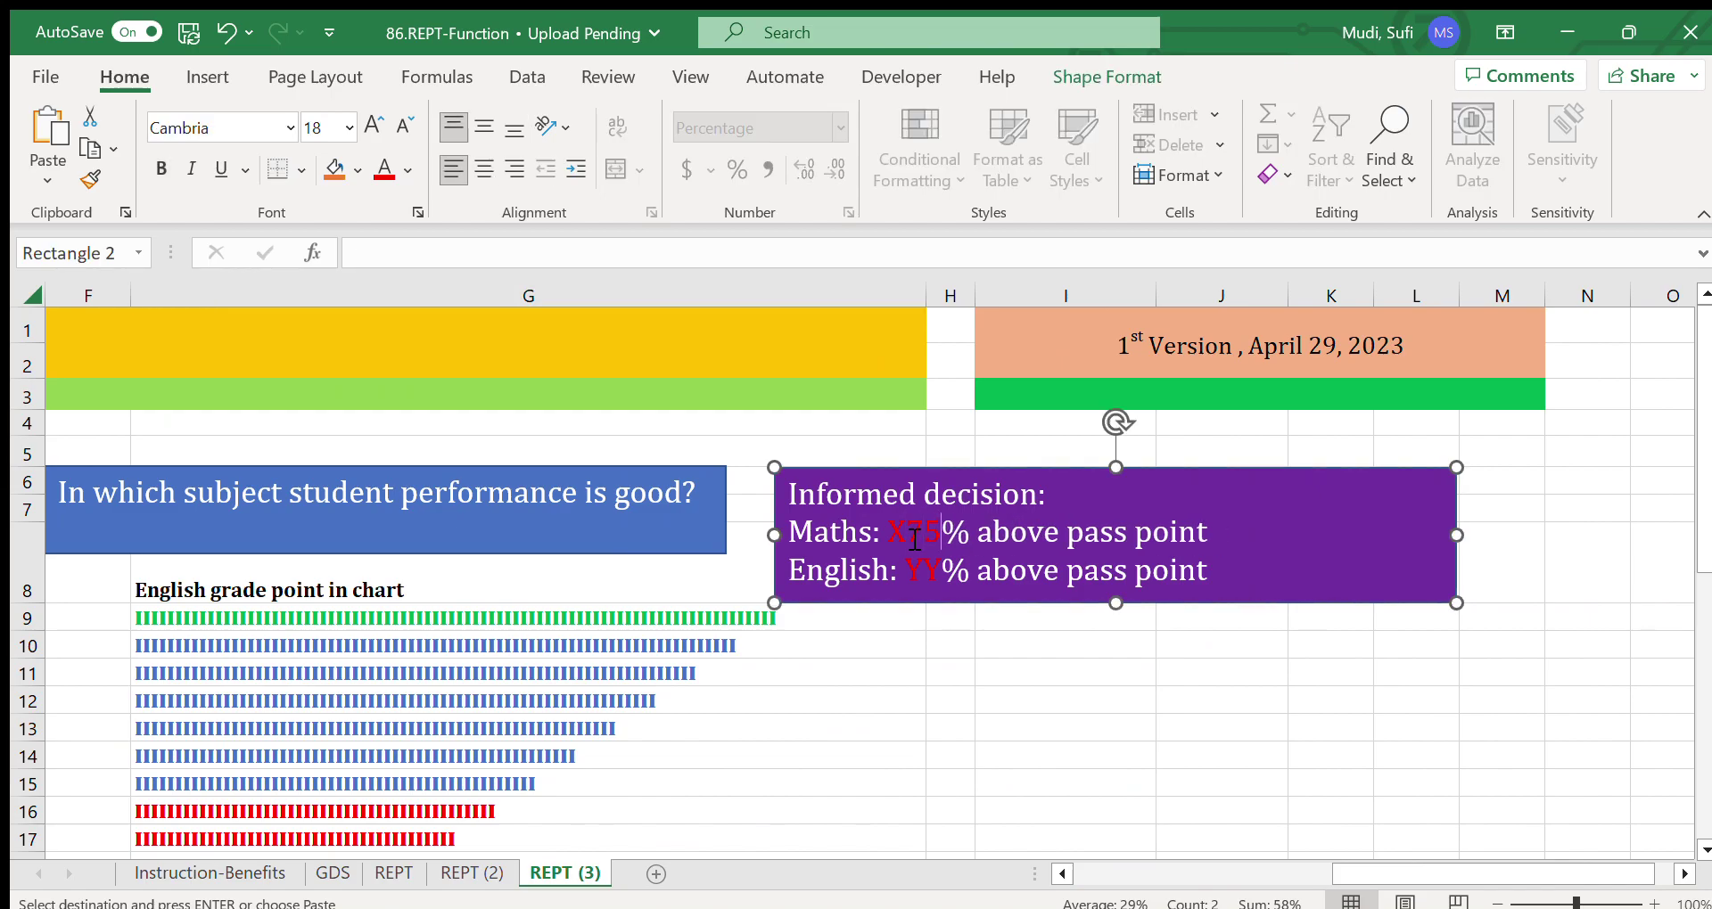
# Step: Enter 58 for English and clear the leftover placeholder letters
pyautogui.press('Down')
pyautogui.write('58')
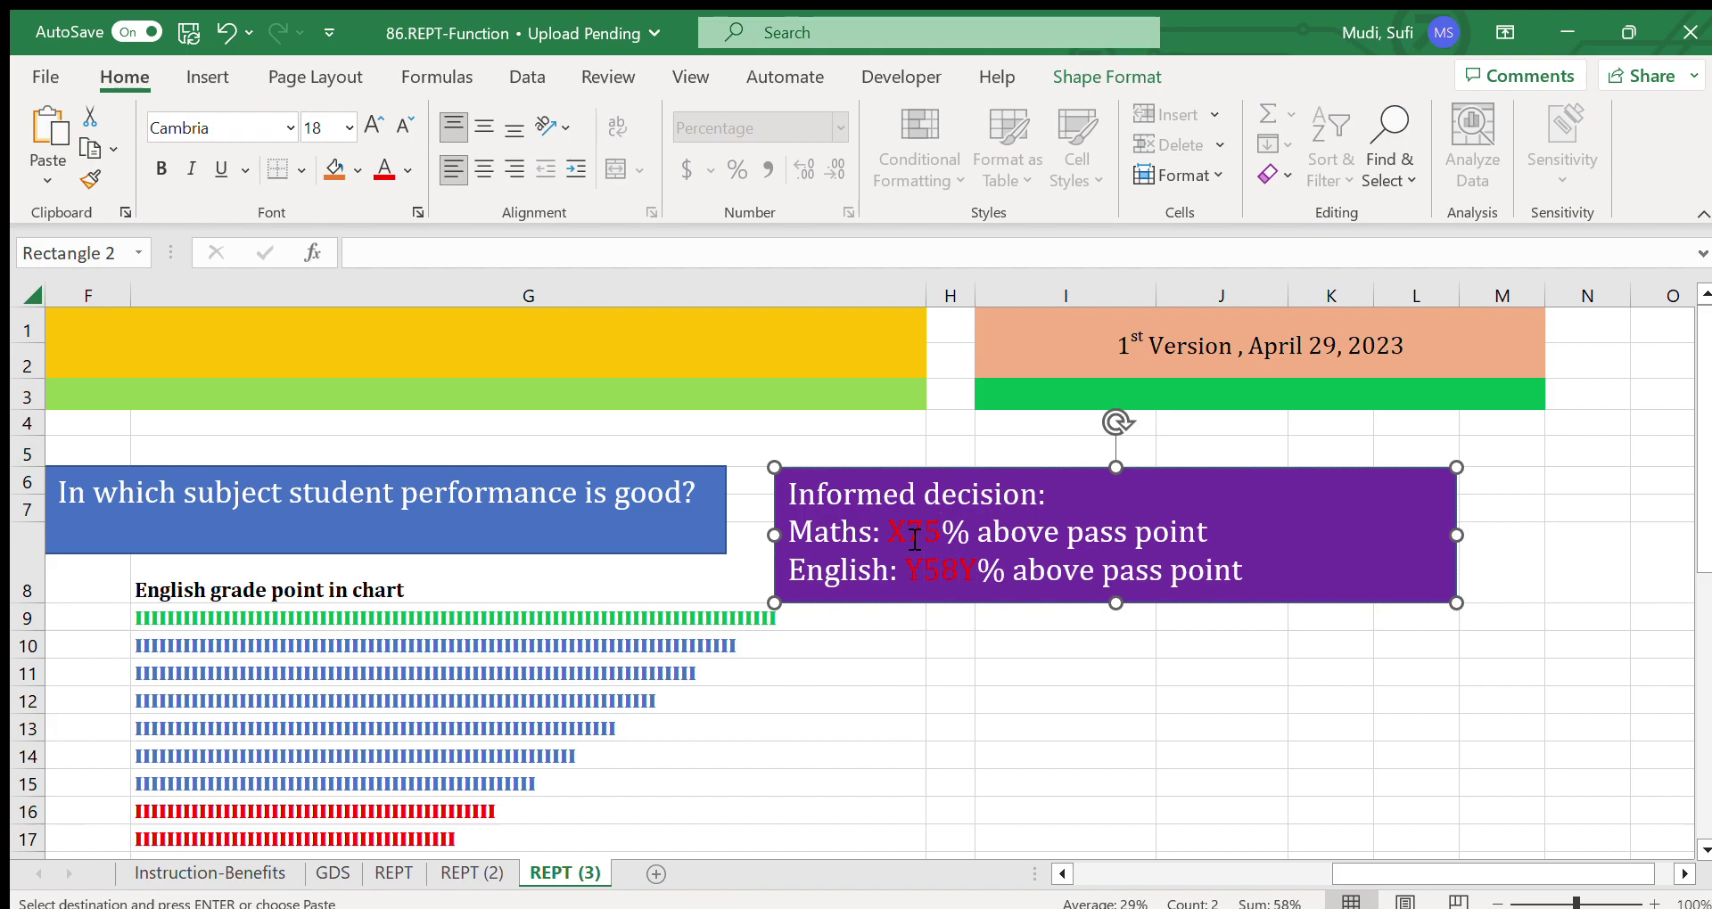
pyautogui.press('Delete')
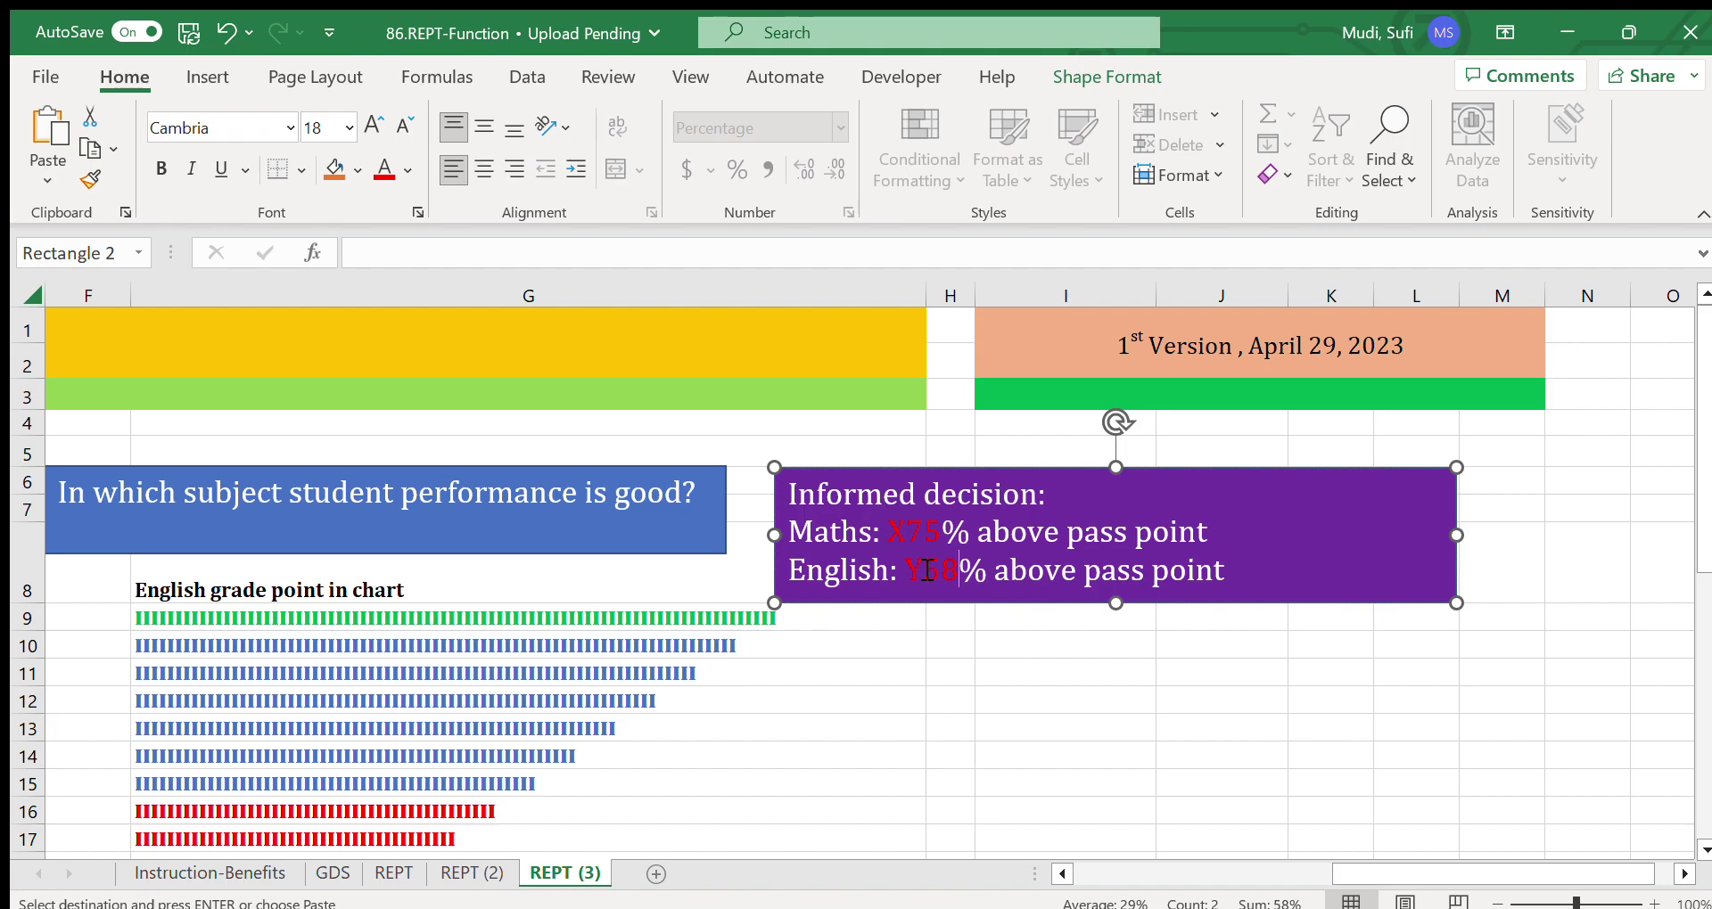
pyautogui.press('BackSpace')
pyautogui.press('BackSpace')
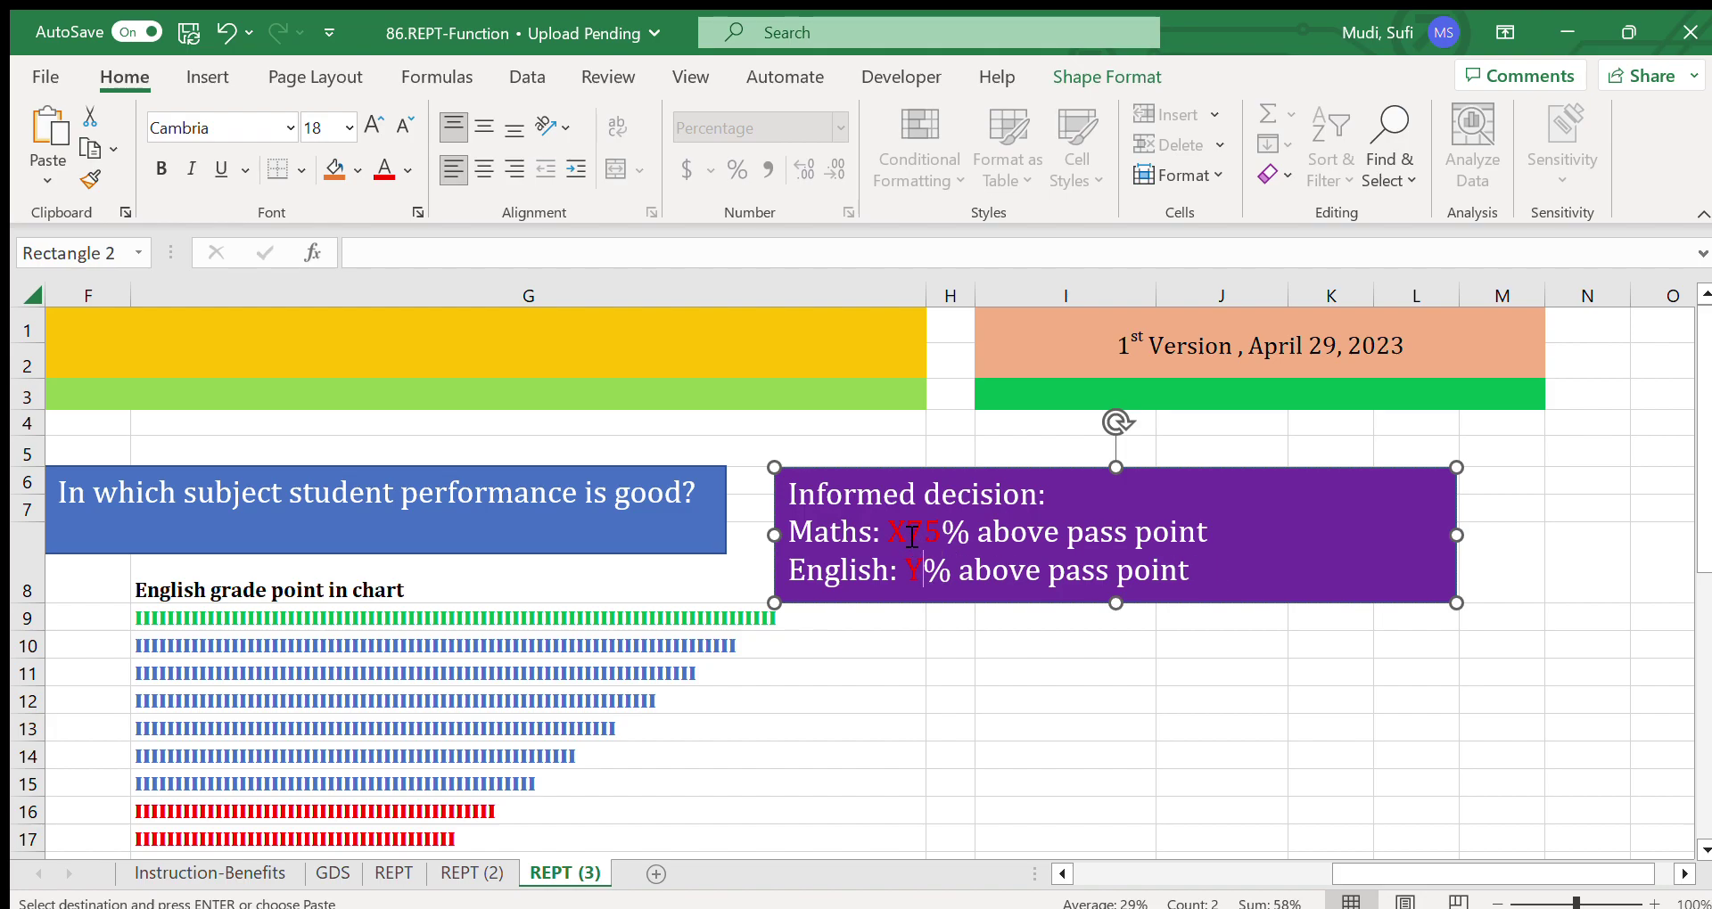
pyautogui.write('58')
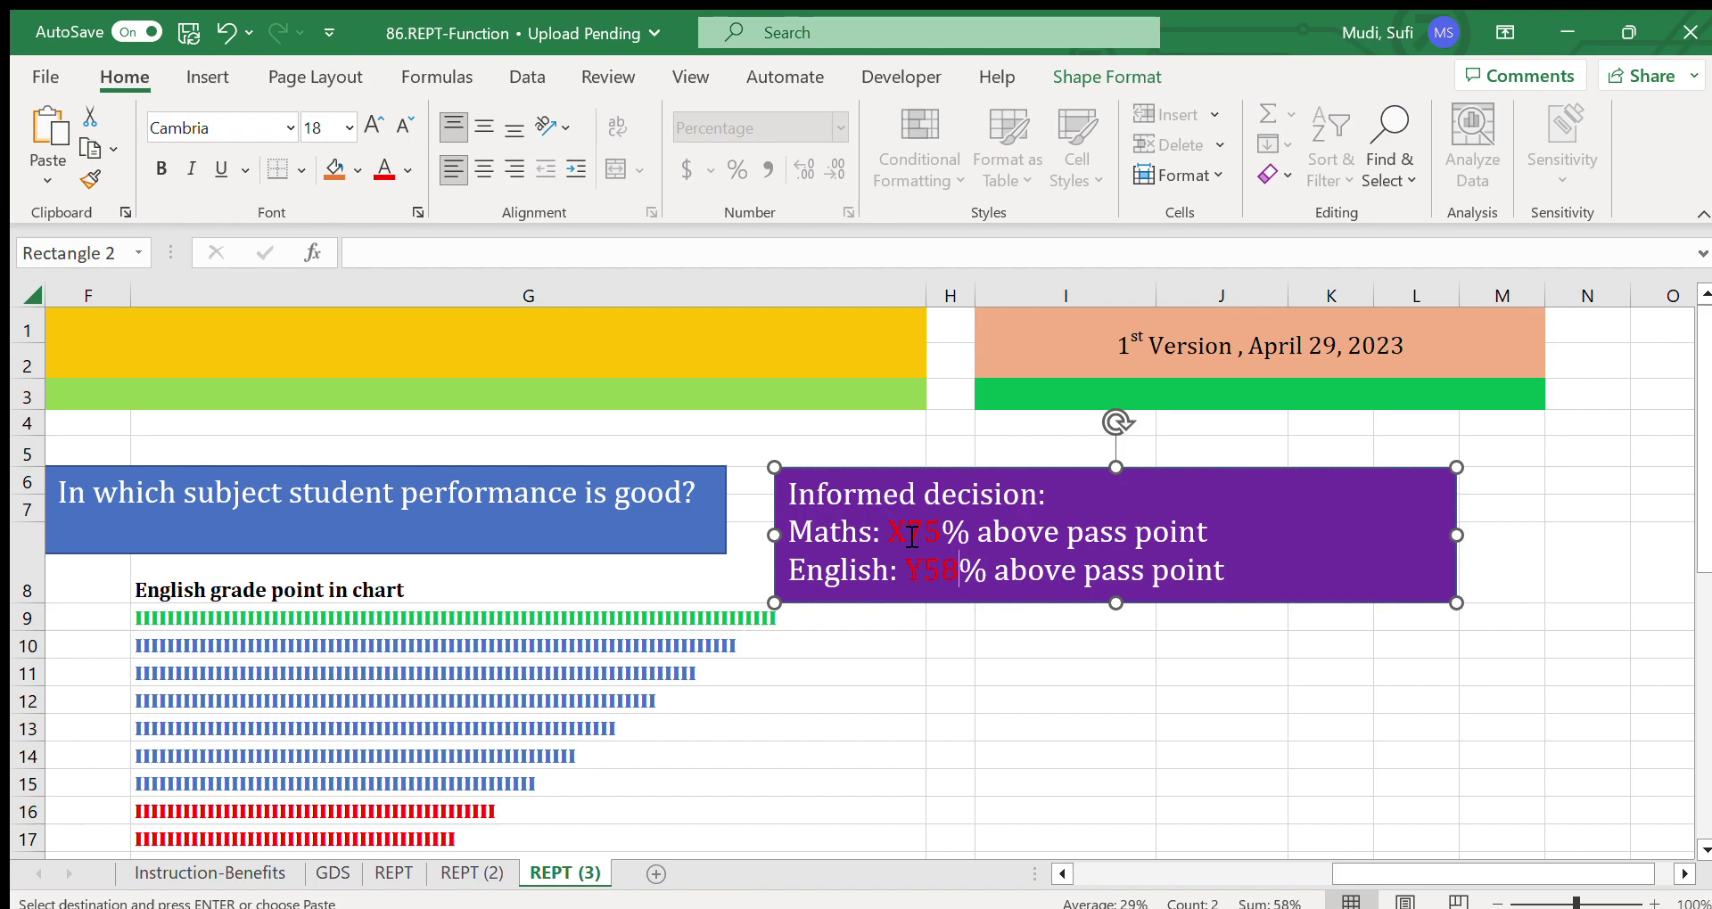
pyautogui.press('BackSpace')
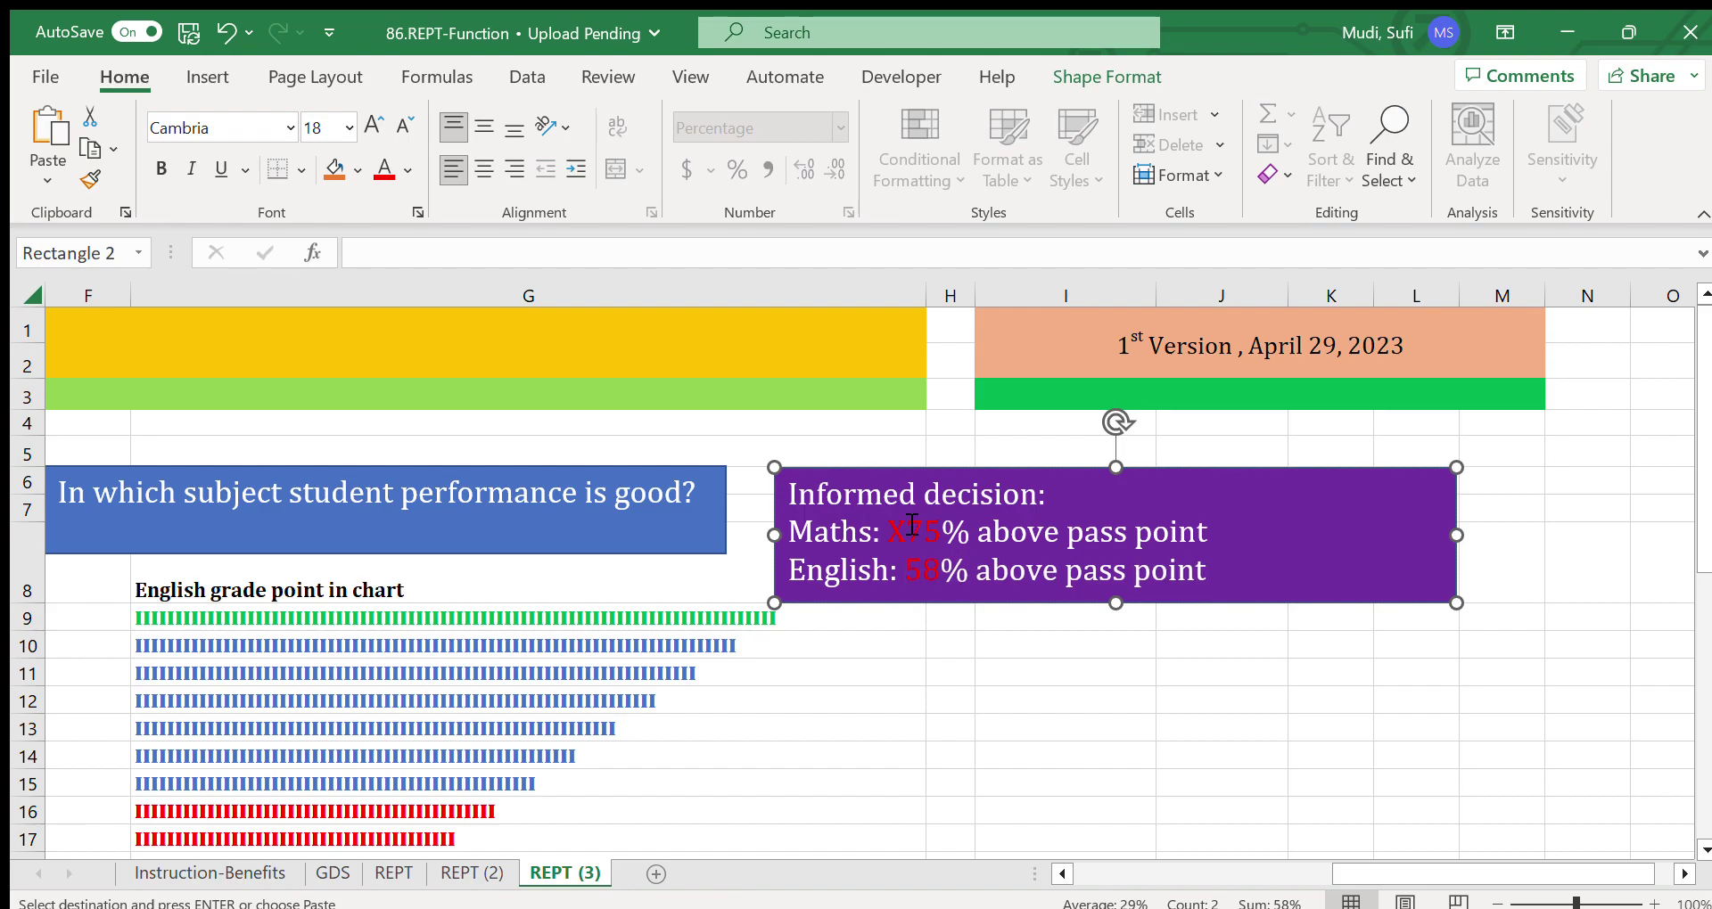
pyautogui.click(912, 534)
pyautogui.press('BackSpace')
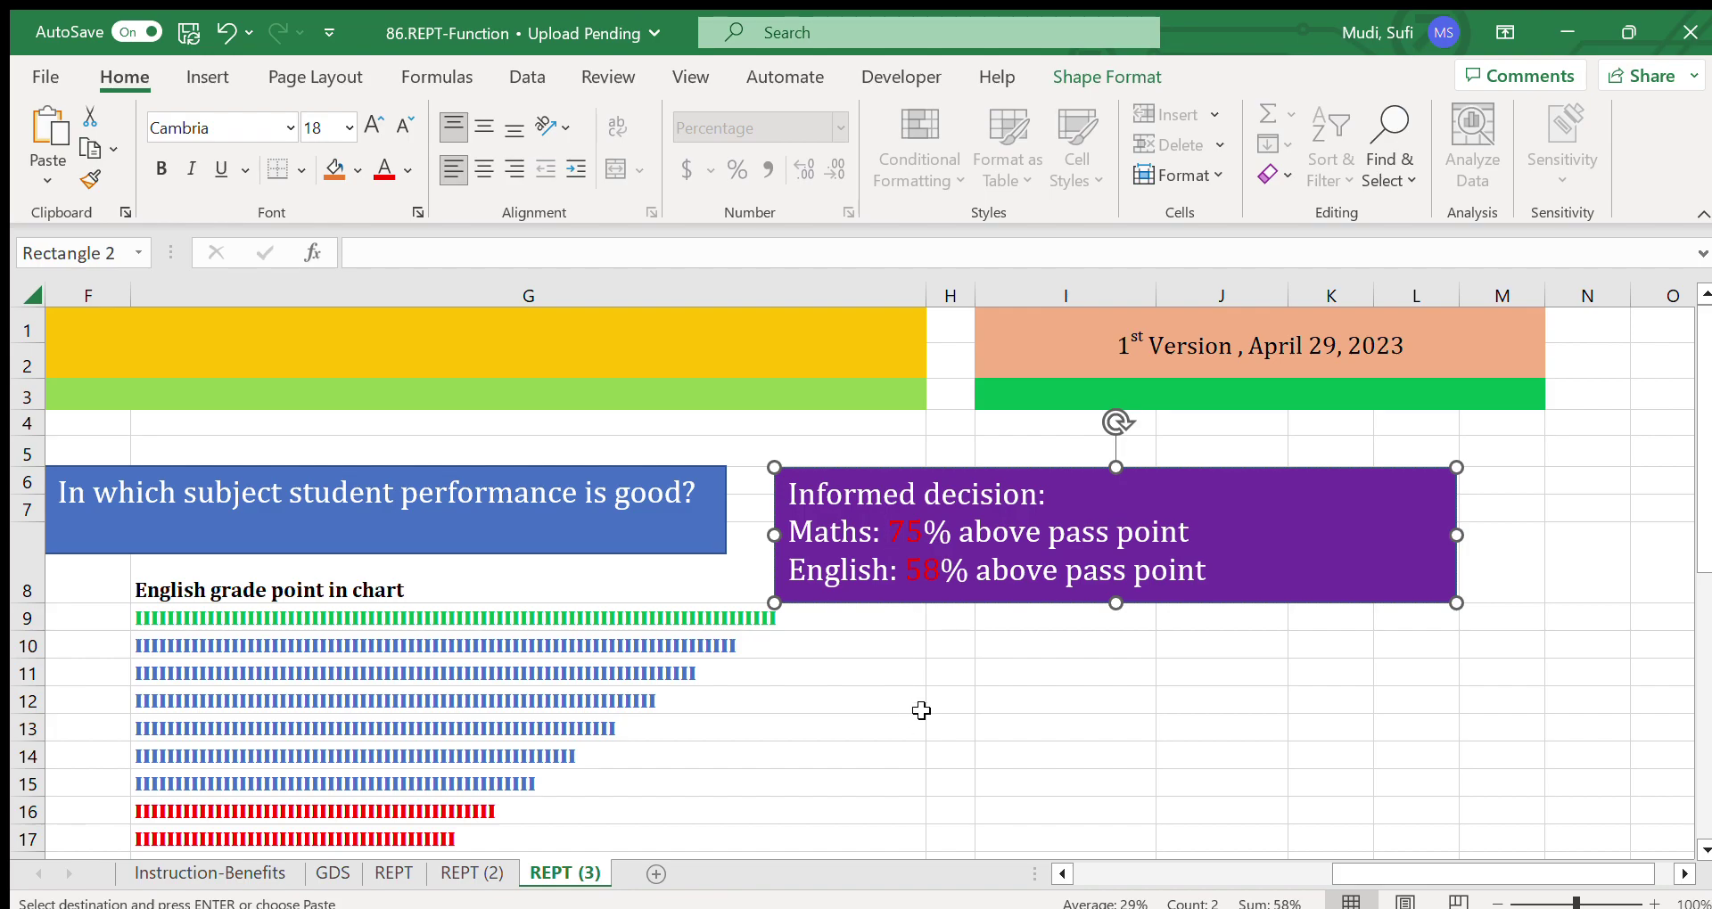
pyautogui.click(919, 706)
pyautogui.click(1060, 873)
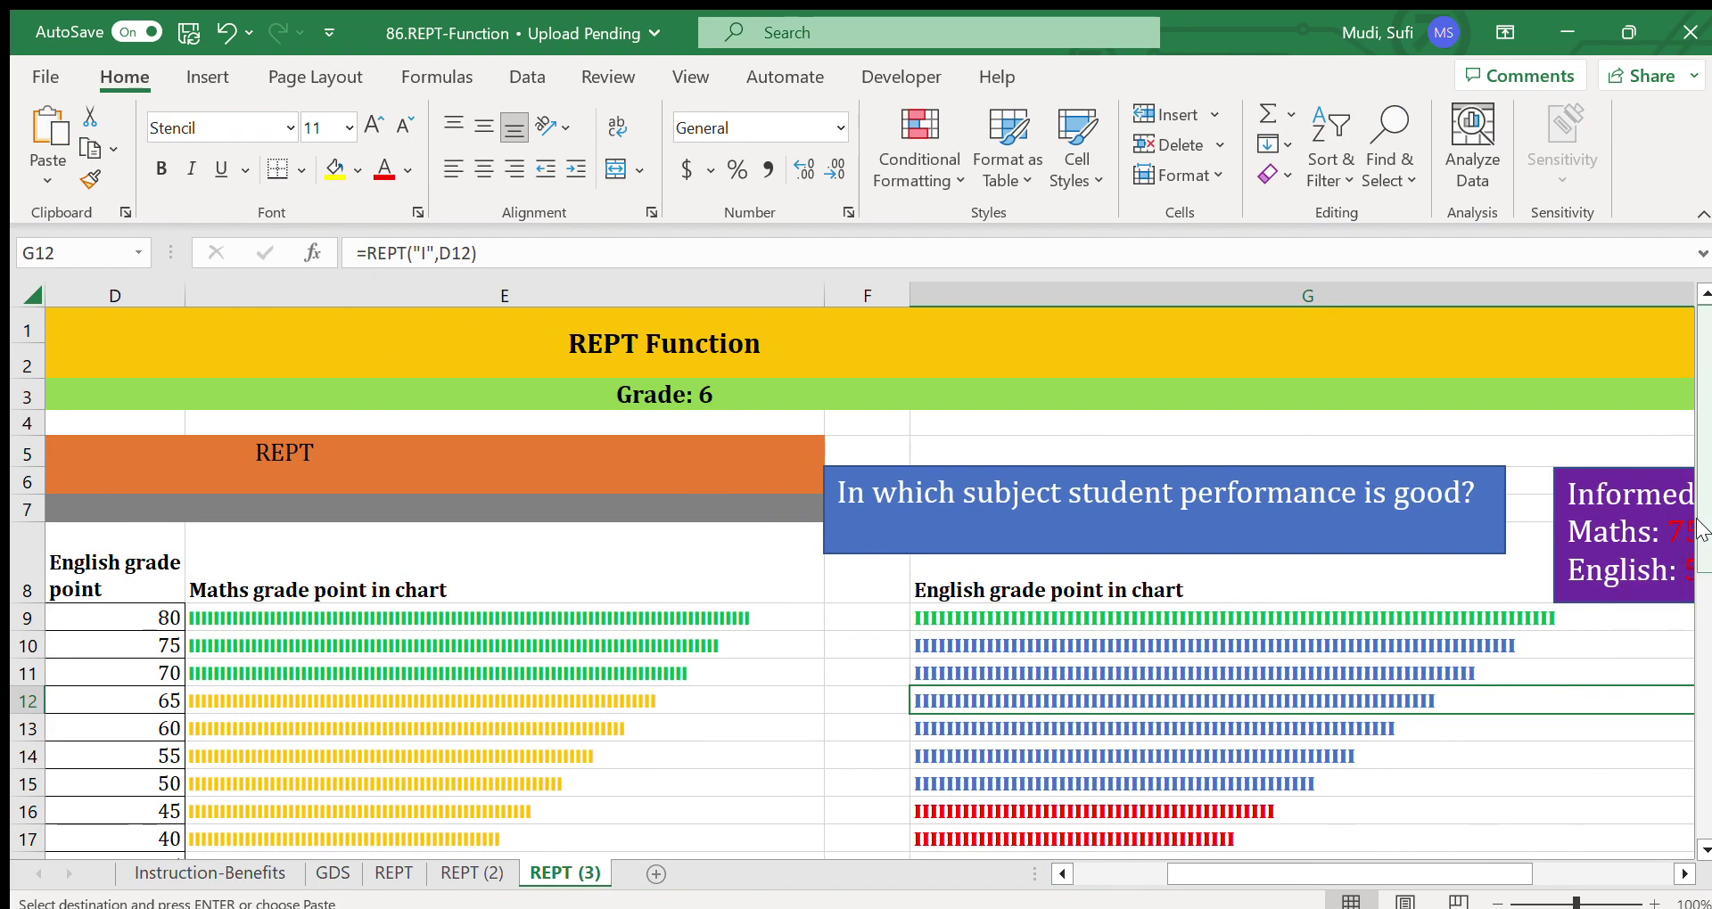
pyautogui.moveTo(1702, 528)
pyautogui.mouseDown()
pyautogui.moveTo(1673, 752)
pyautogui.moveTo(1694, 557)
pyautogui.mouseUp()
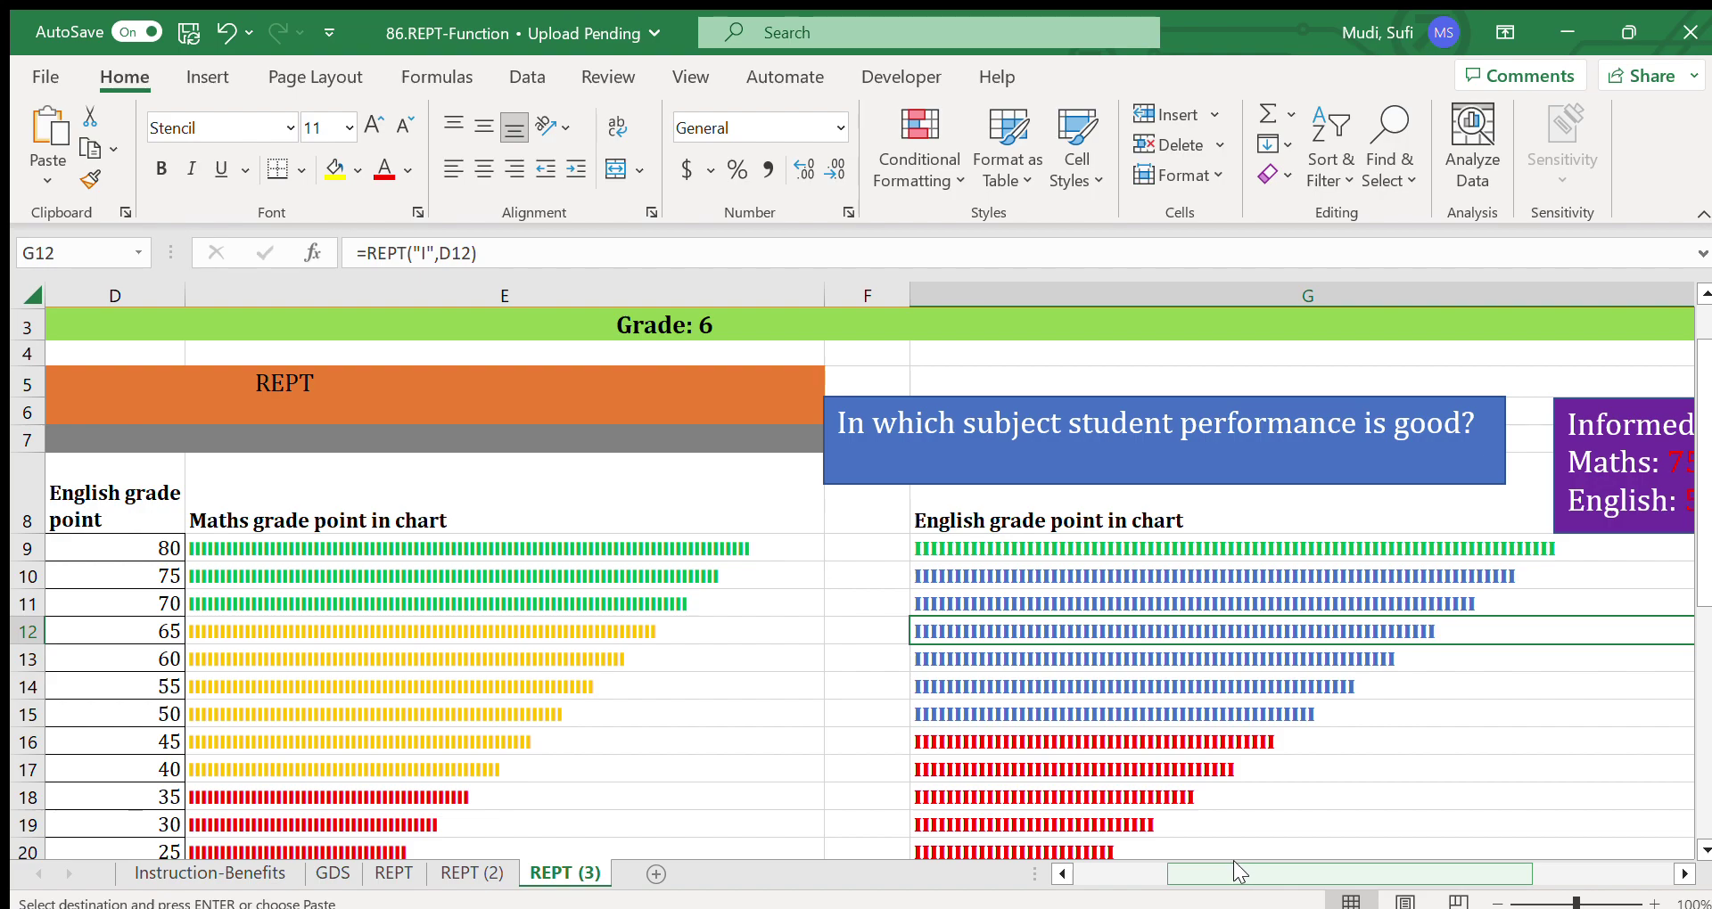
pyautogui.moveTo(1236, 870); pyautogui.dragTo(1116, 864)
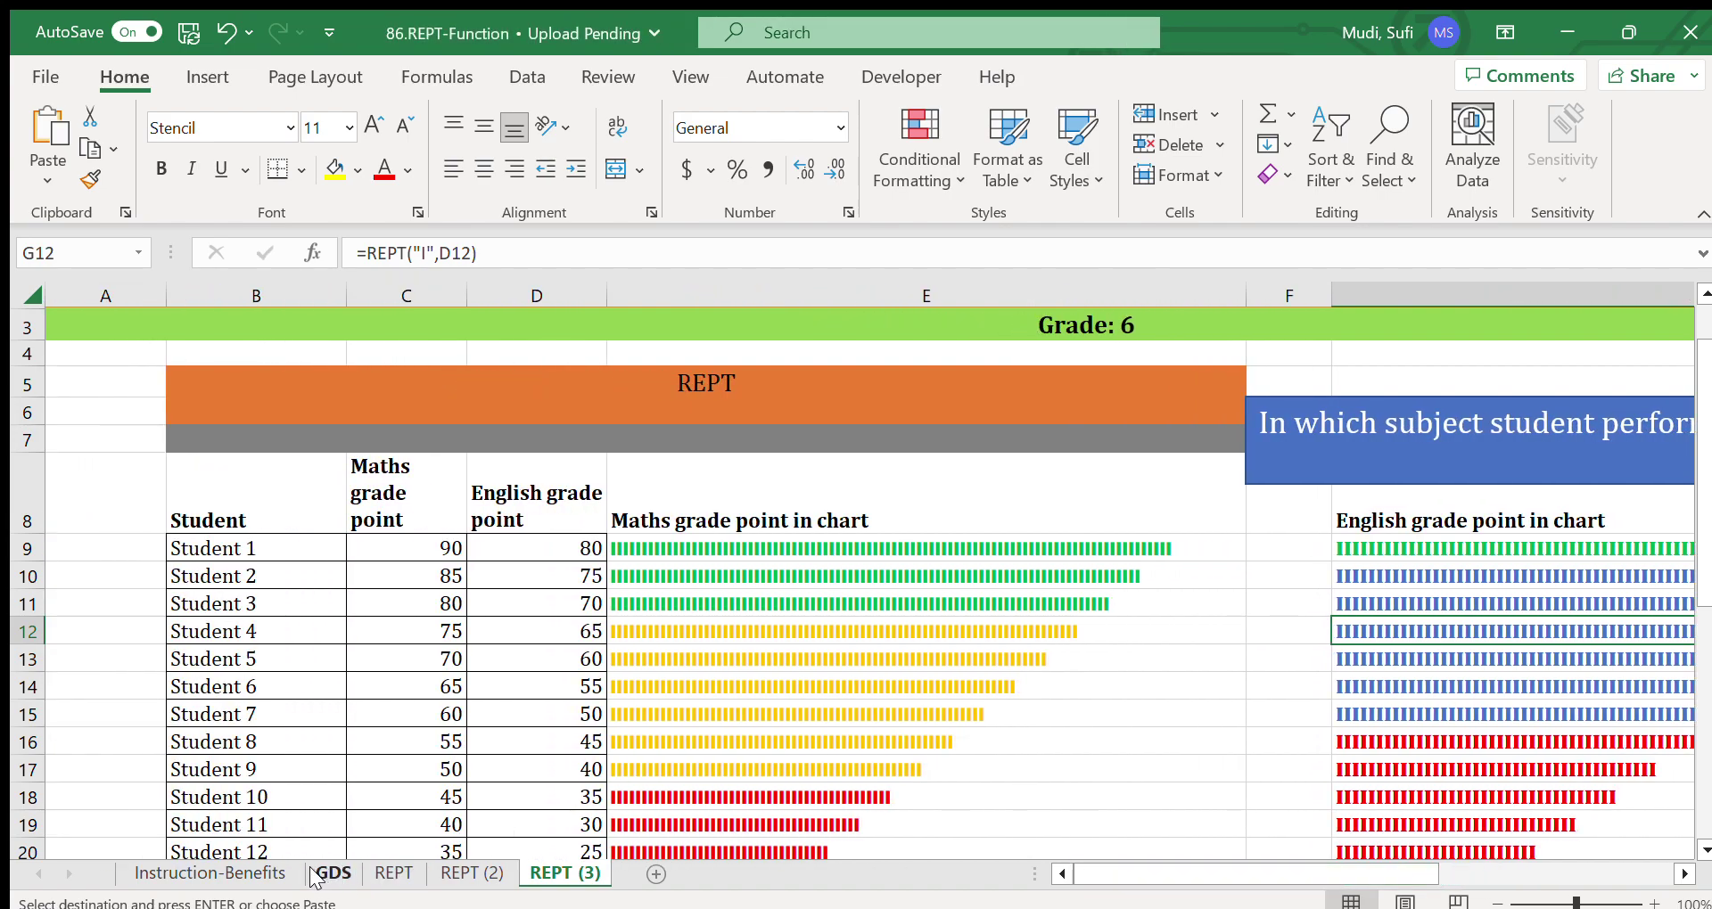
pyautogui.click(252, 875)
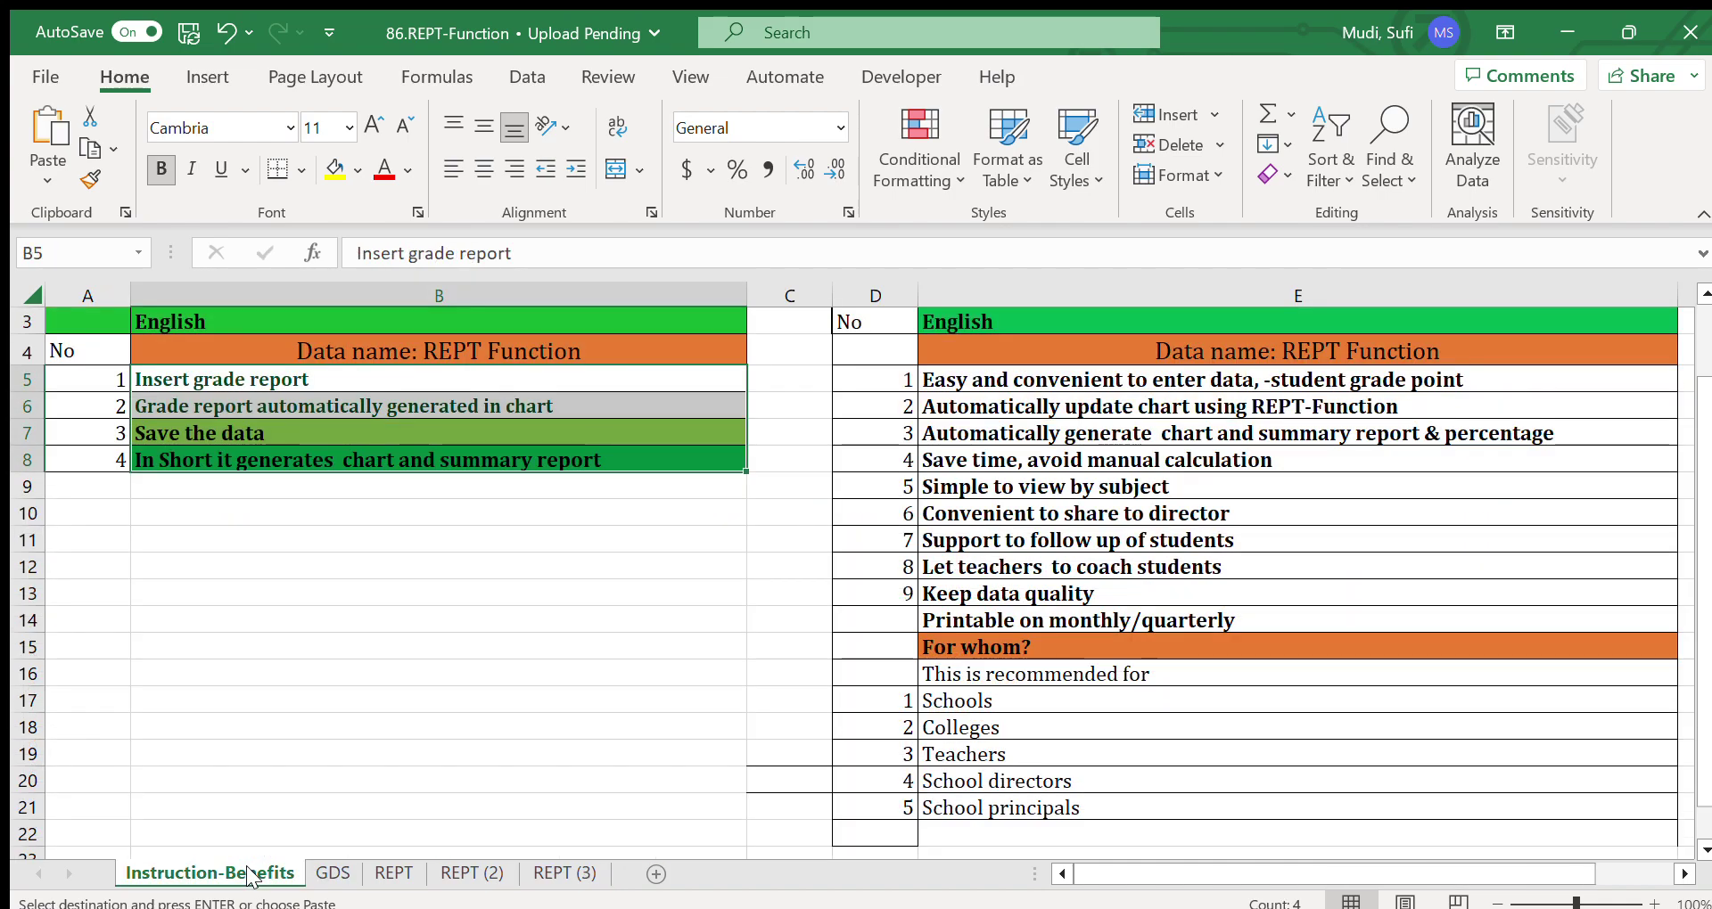
# Step: Select the recommended audiences list E17:E21, from Schools to School principals
pyautogui.click(982, 694)
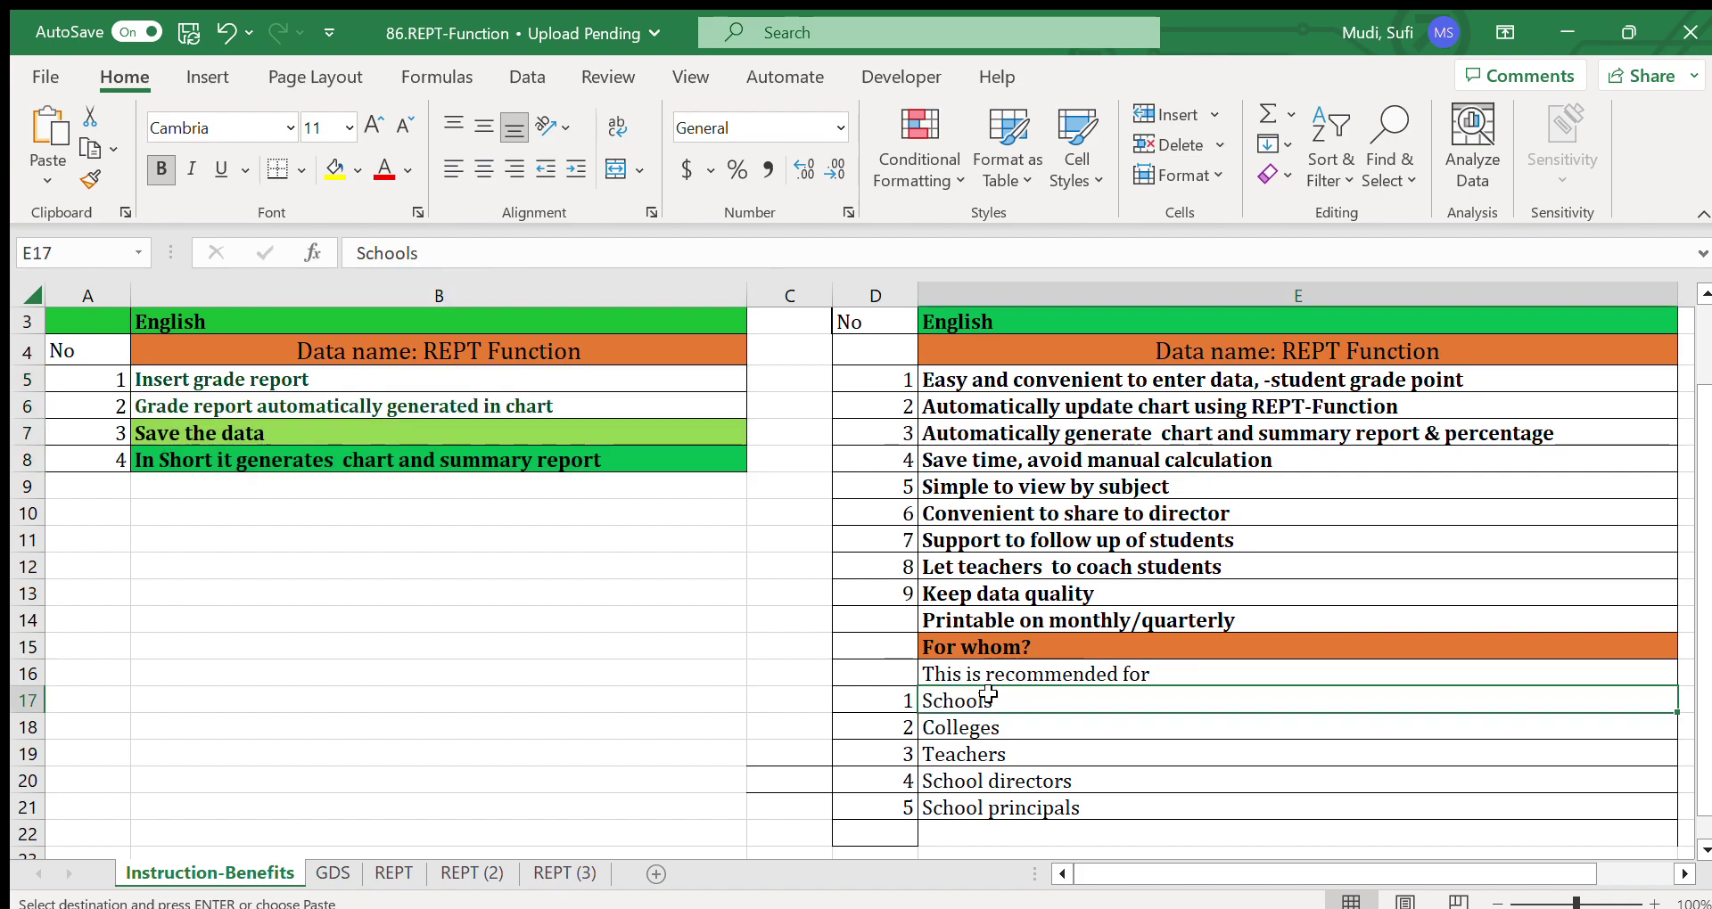
pyautogui.click(967, 723)
pyautogui.click(992, 753)
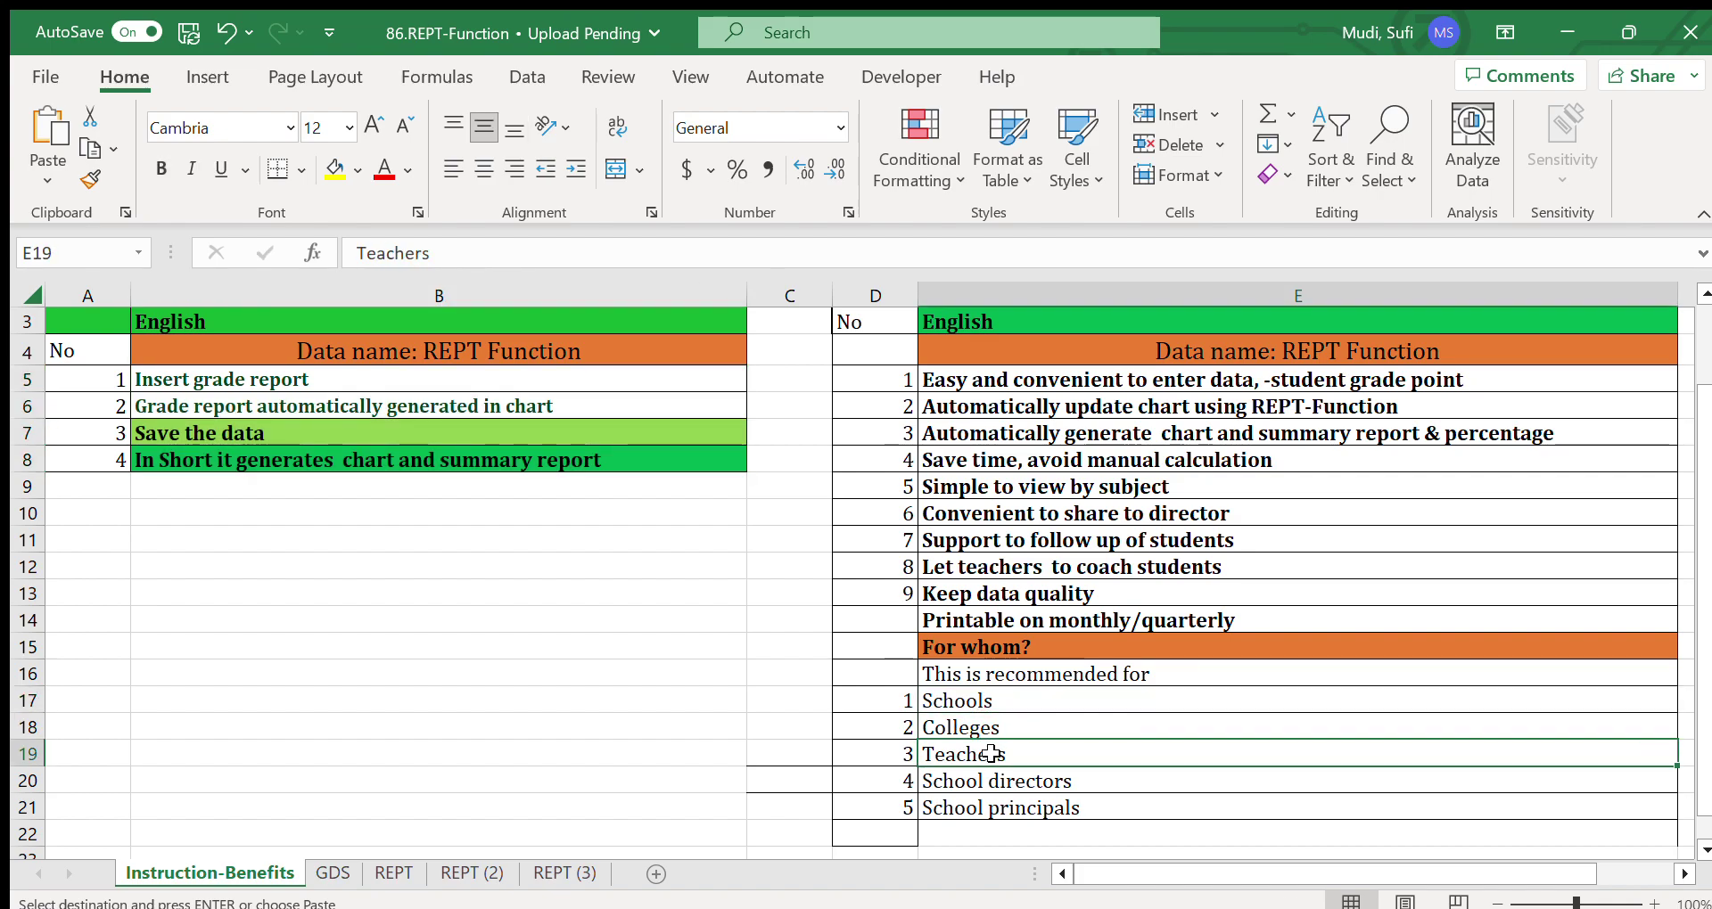
pyautogui.click(997, 781)
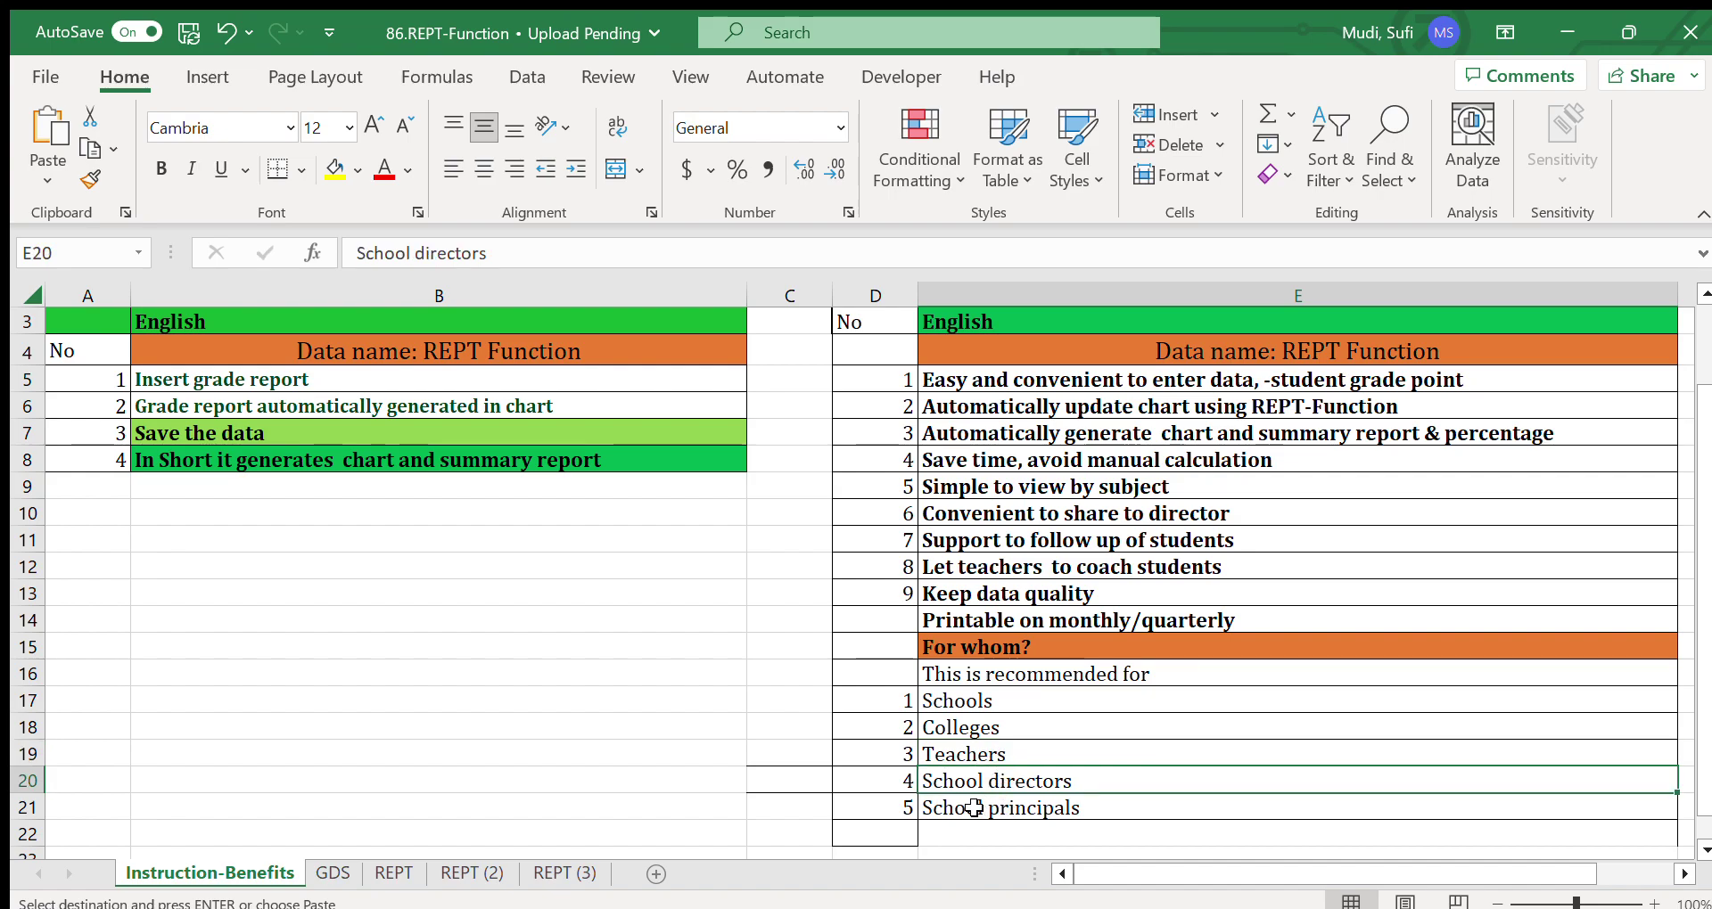
pyautogui.click(1001, 807)
pyautogui.click(966, 704)
pyautogui.moveTo(967, 704); pyautogui.dragTo(969, 796)
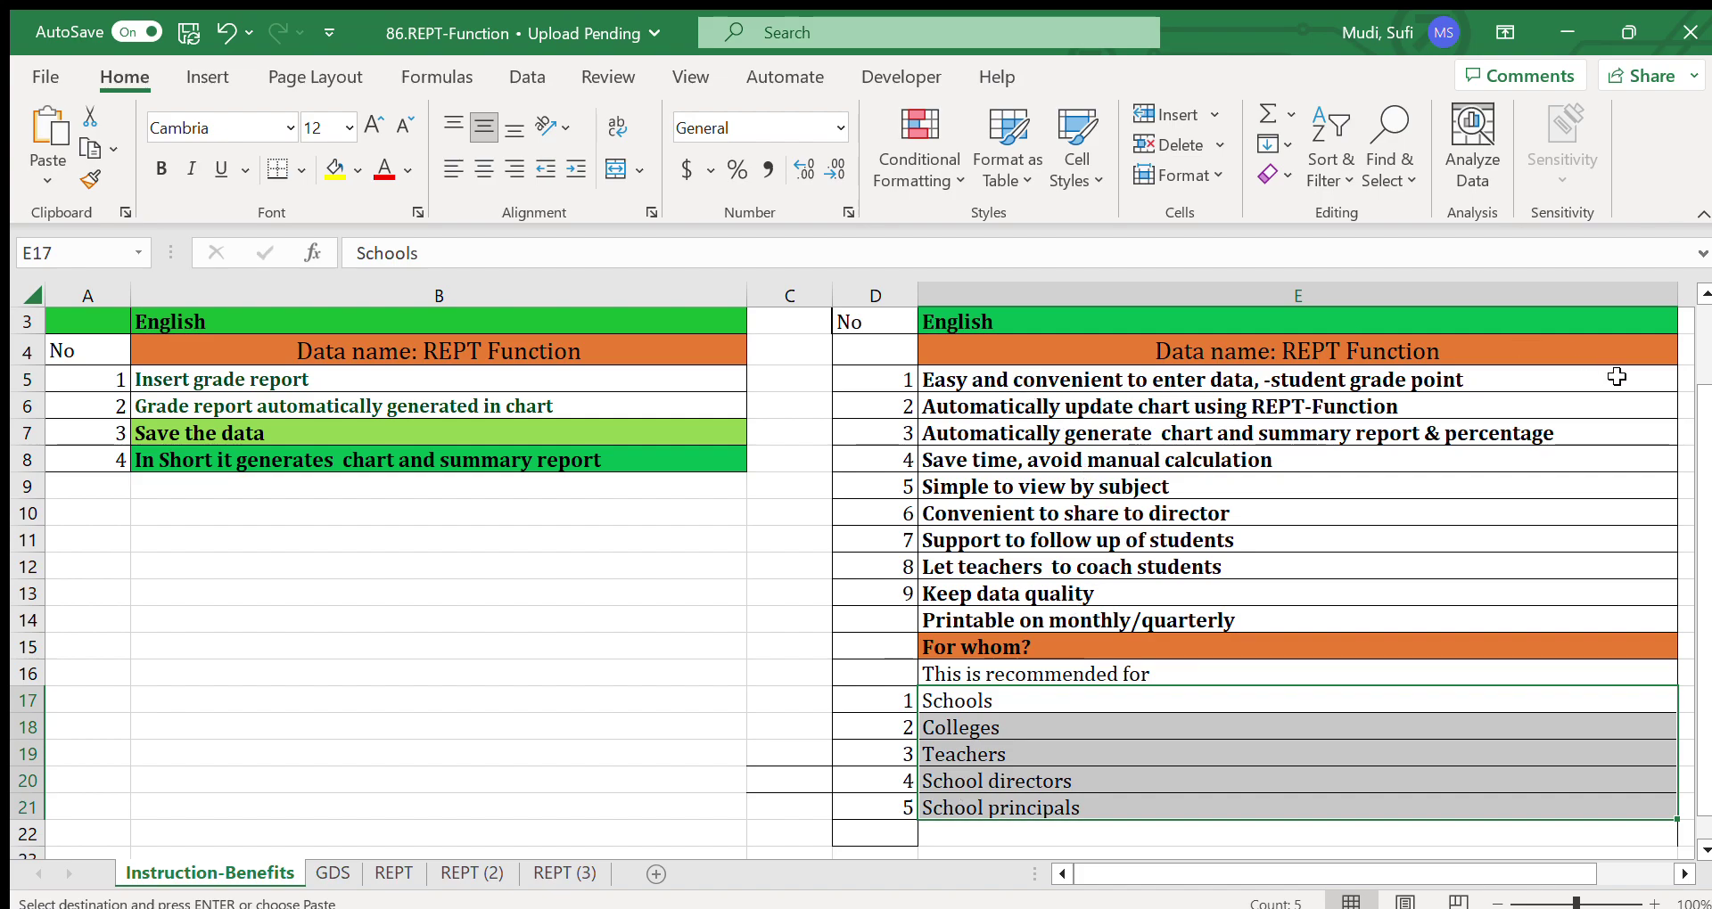
# Step: Scroll Instruction-Benefits to the top and review the first five benefits in E5–E9
pyautogui.moveTo(1703, 397); pyautogui.dragTo(1703, 335)
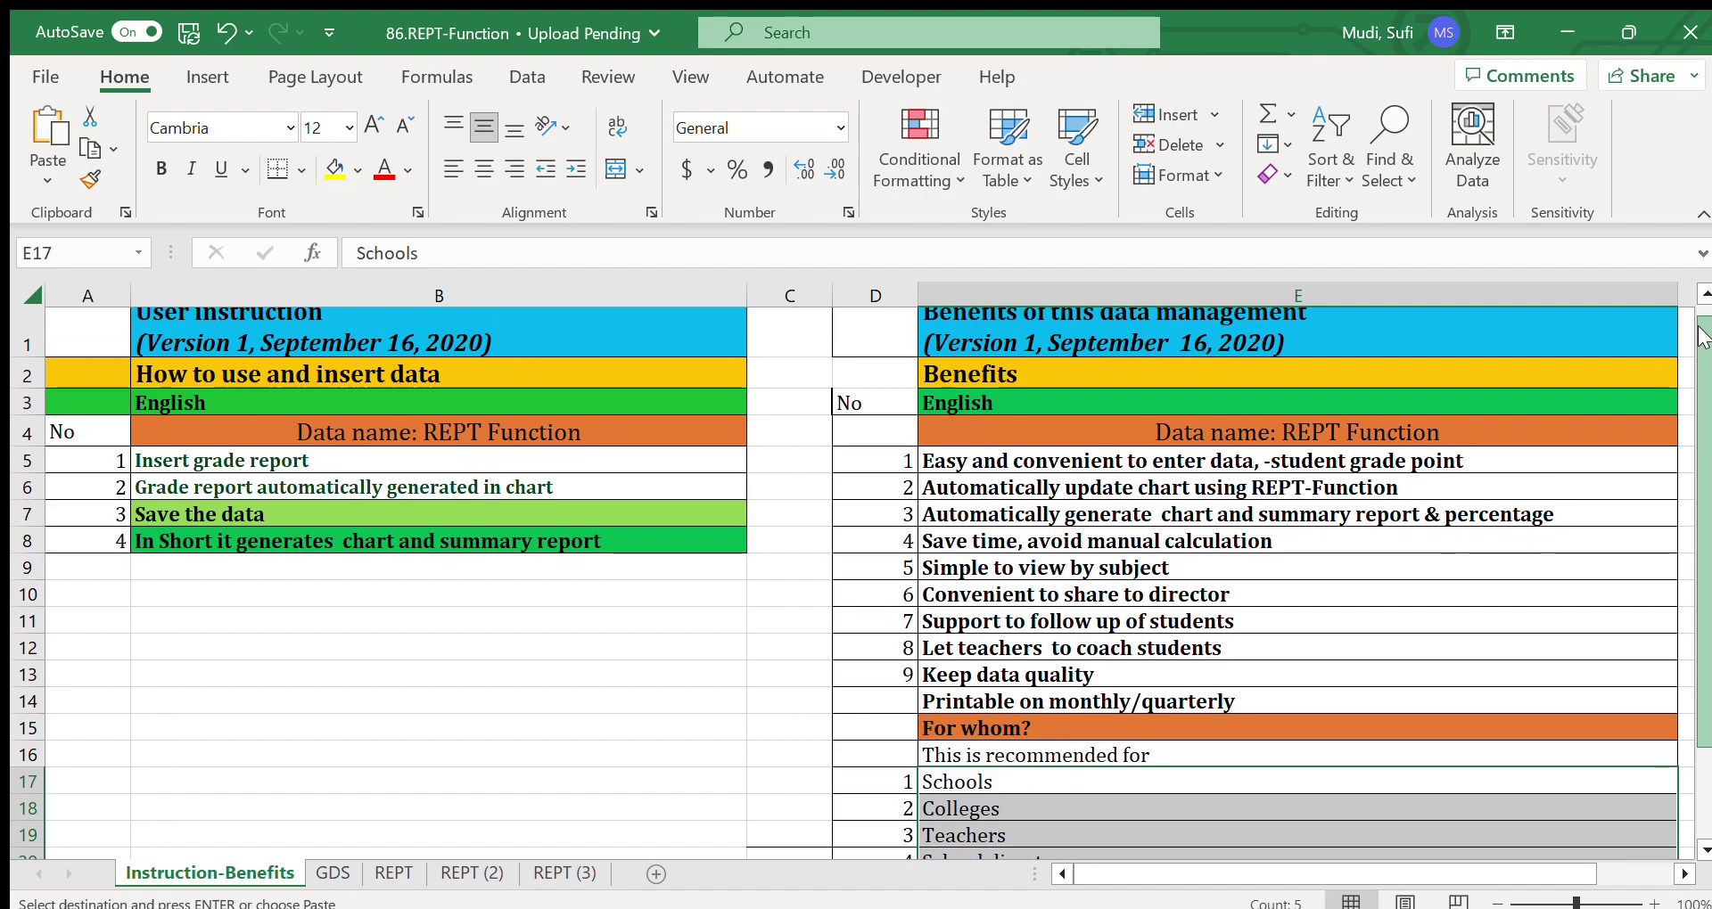
pyautogui.click(1029, 461)
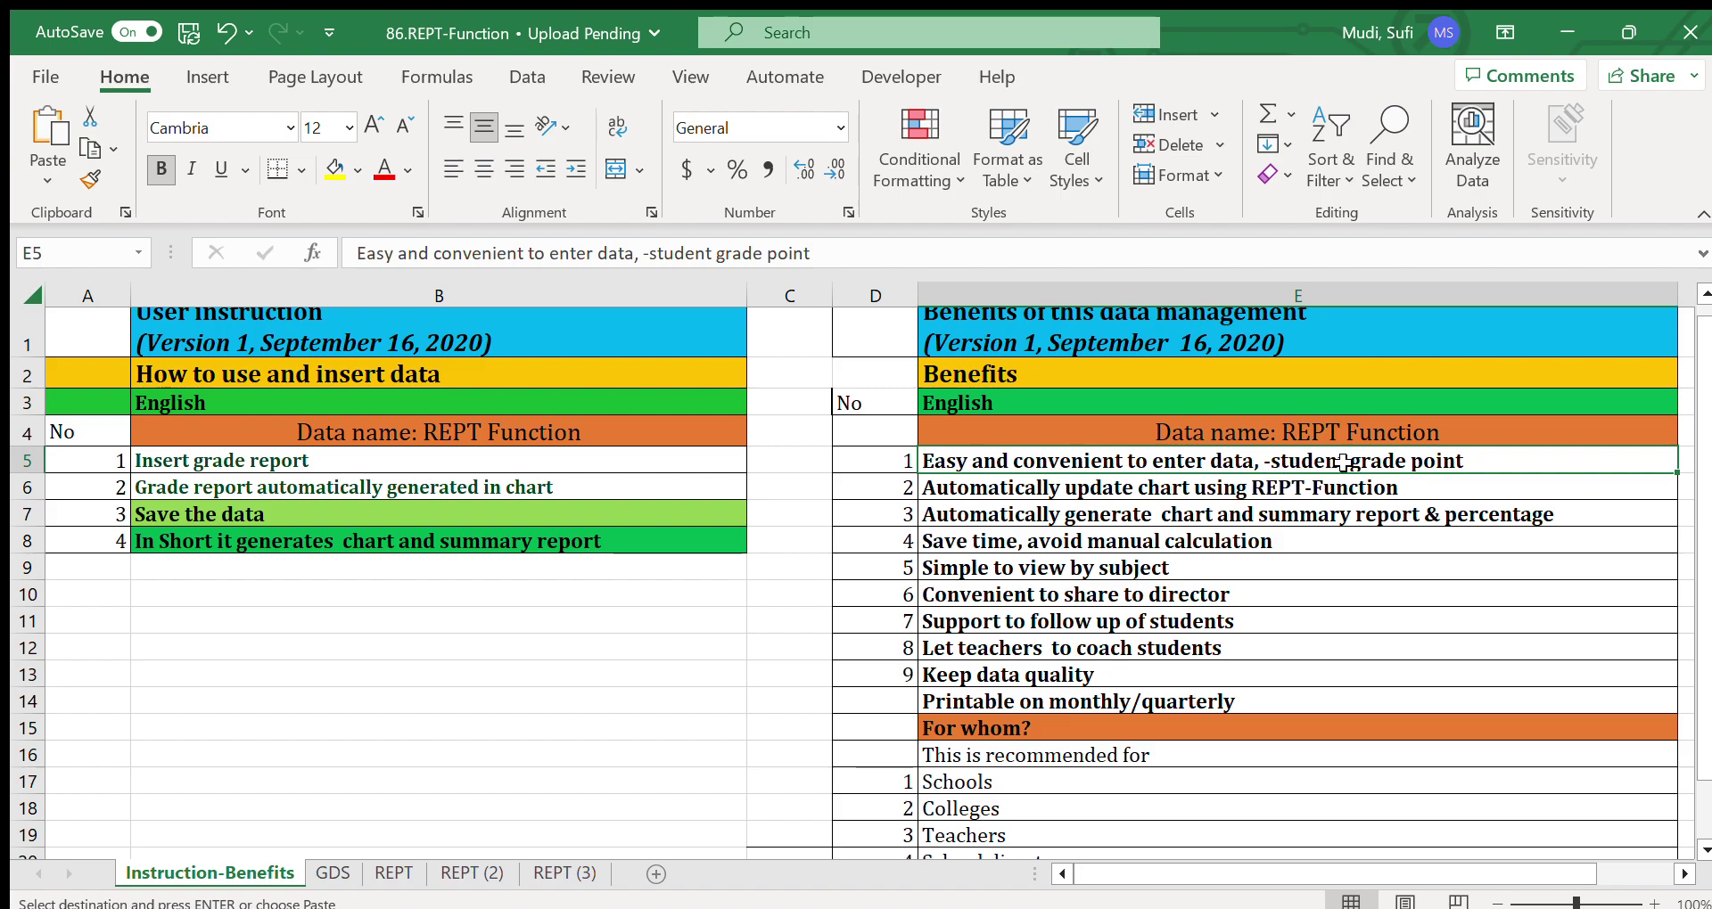
pyautogui.click(1021, 487)
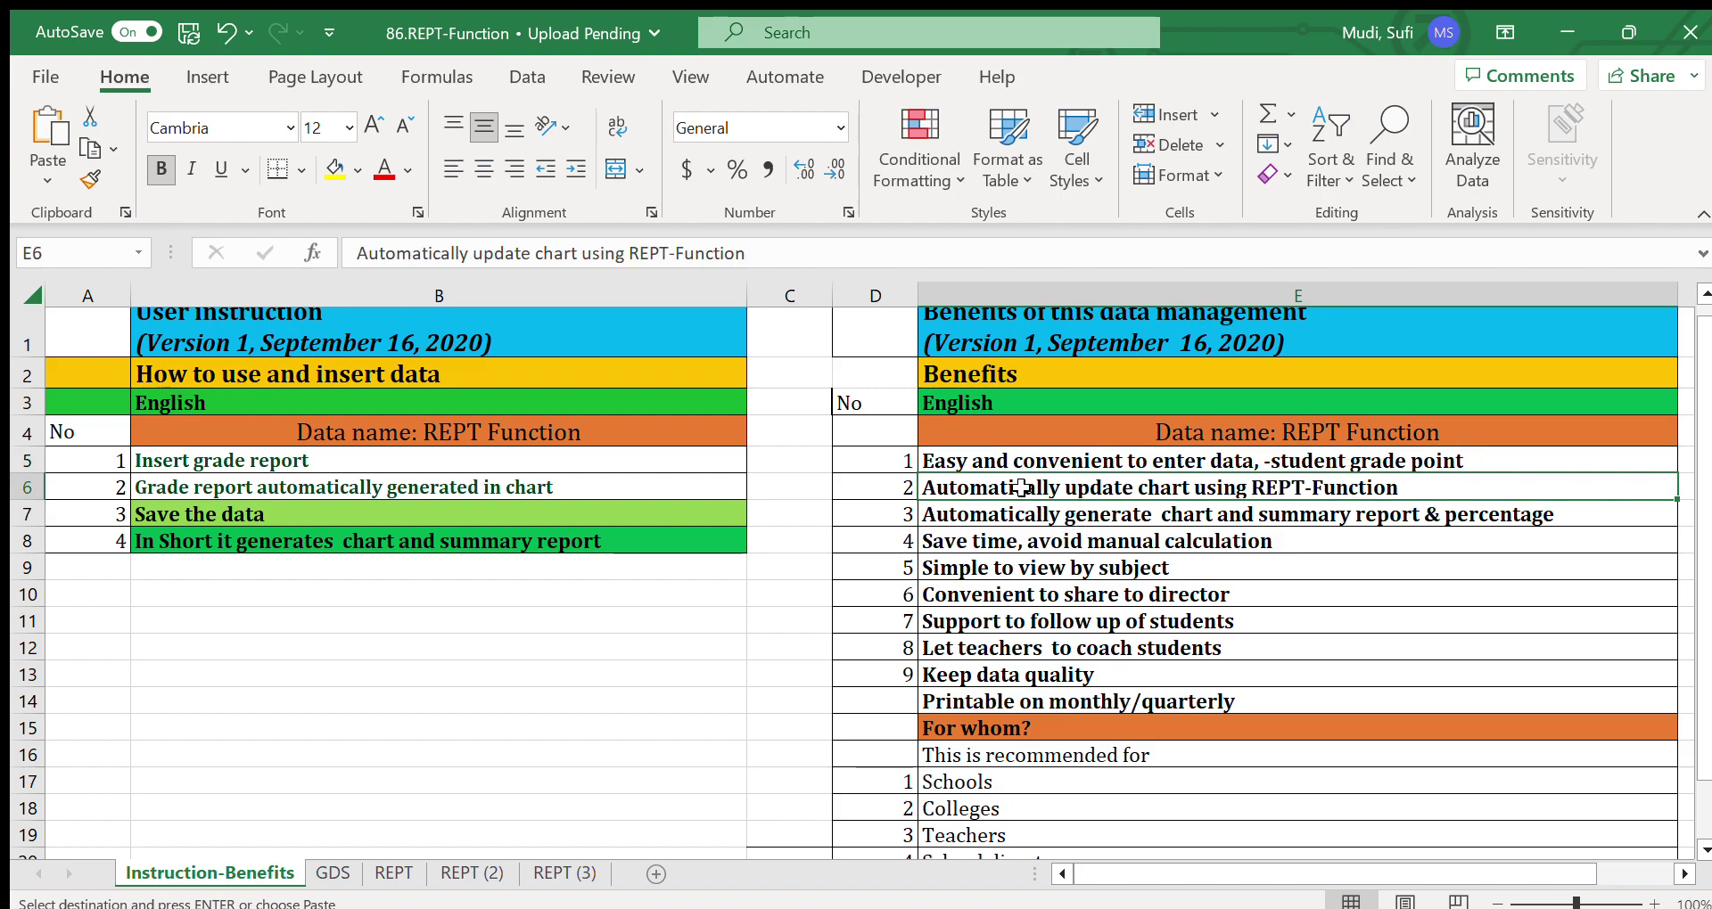
pyautogui.click(960, 517)
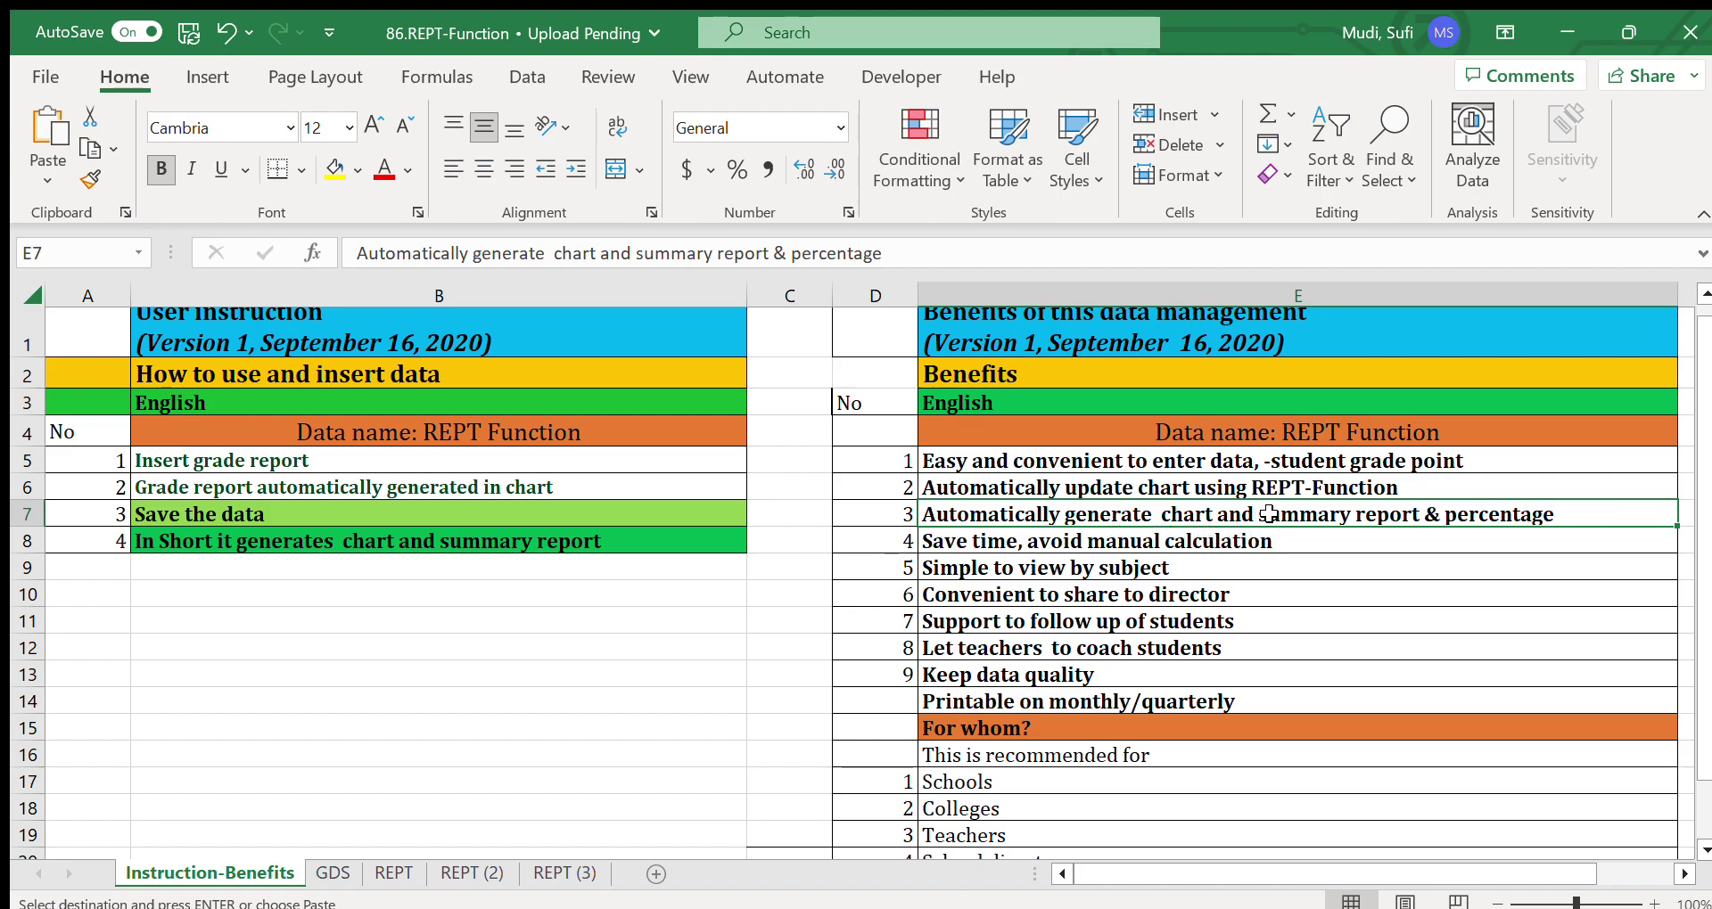
pyautogui.click(1074, 550)
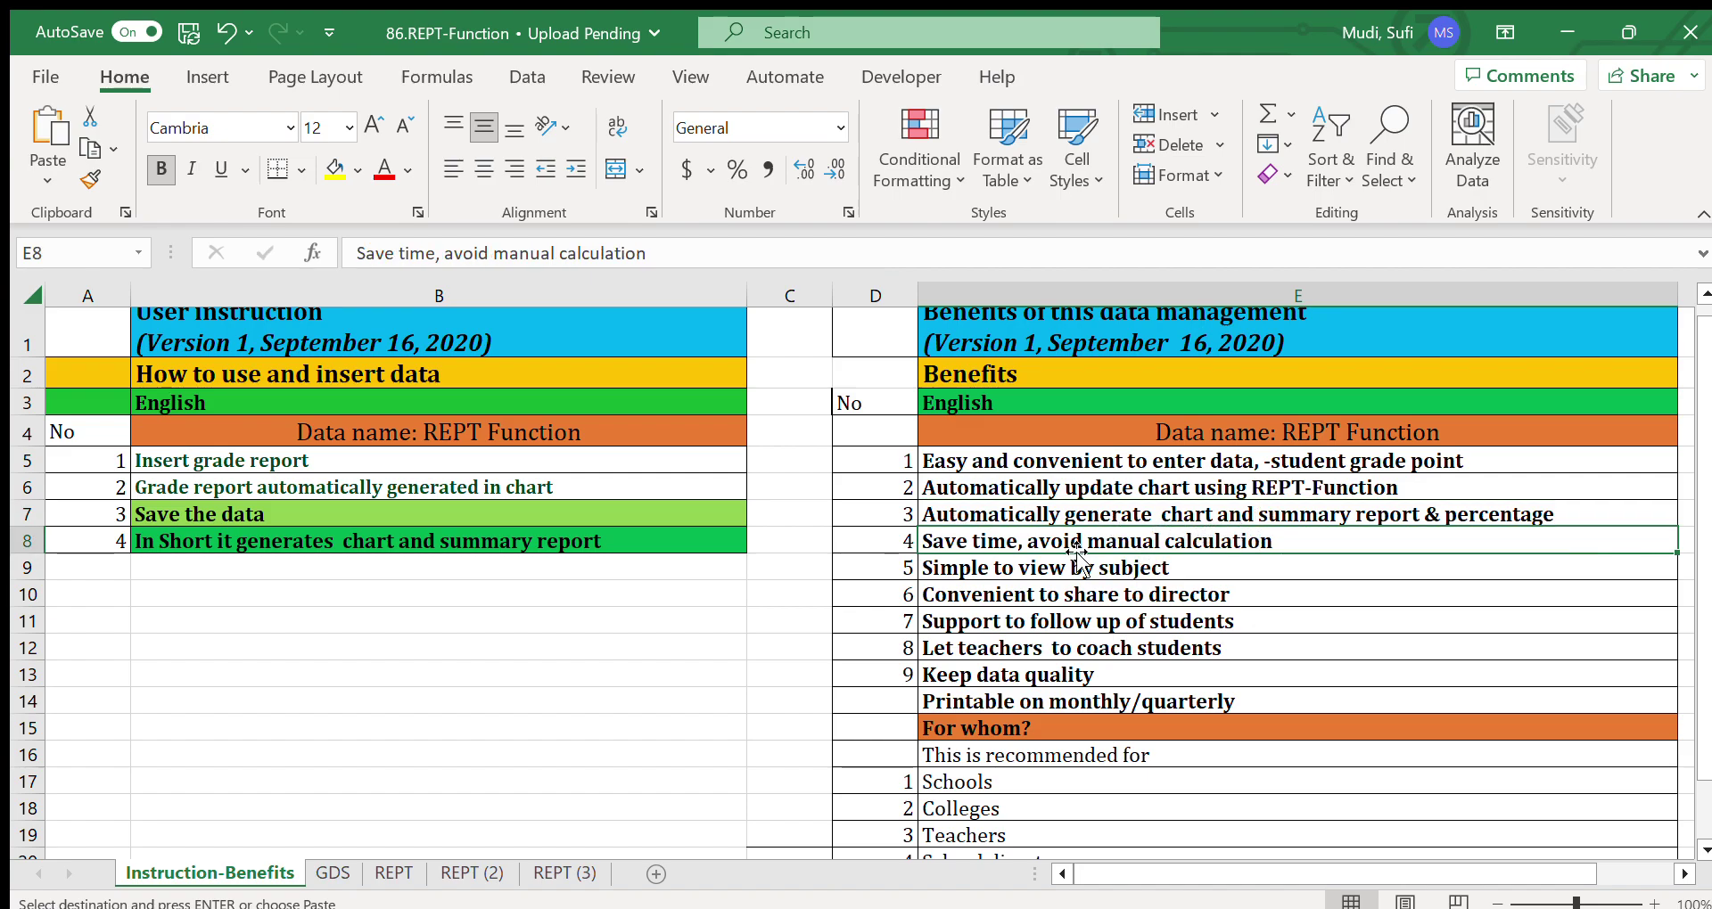
pyautogui.click(954, 571)
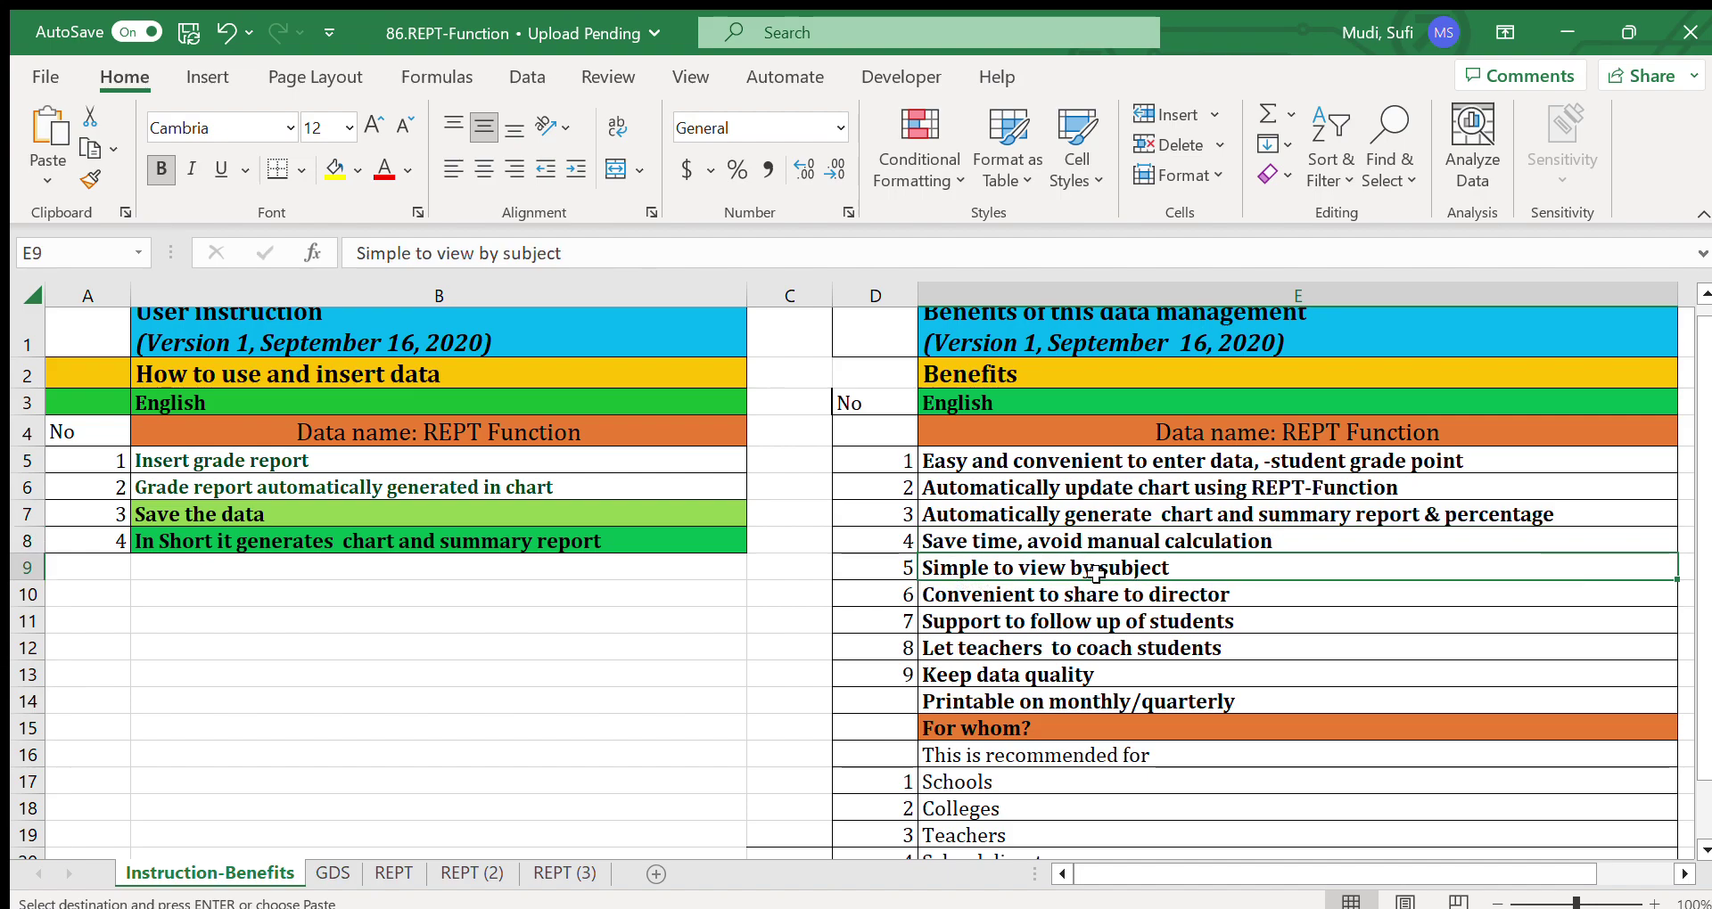
# Step: On REPT (3), inspect the Maths and English grade-point headings and the English bars in G9
pyautogui.click(562, 873)
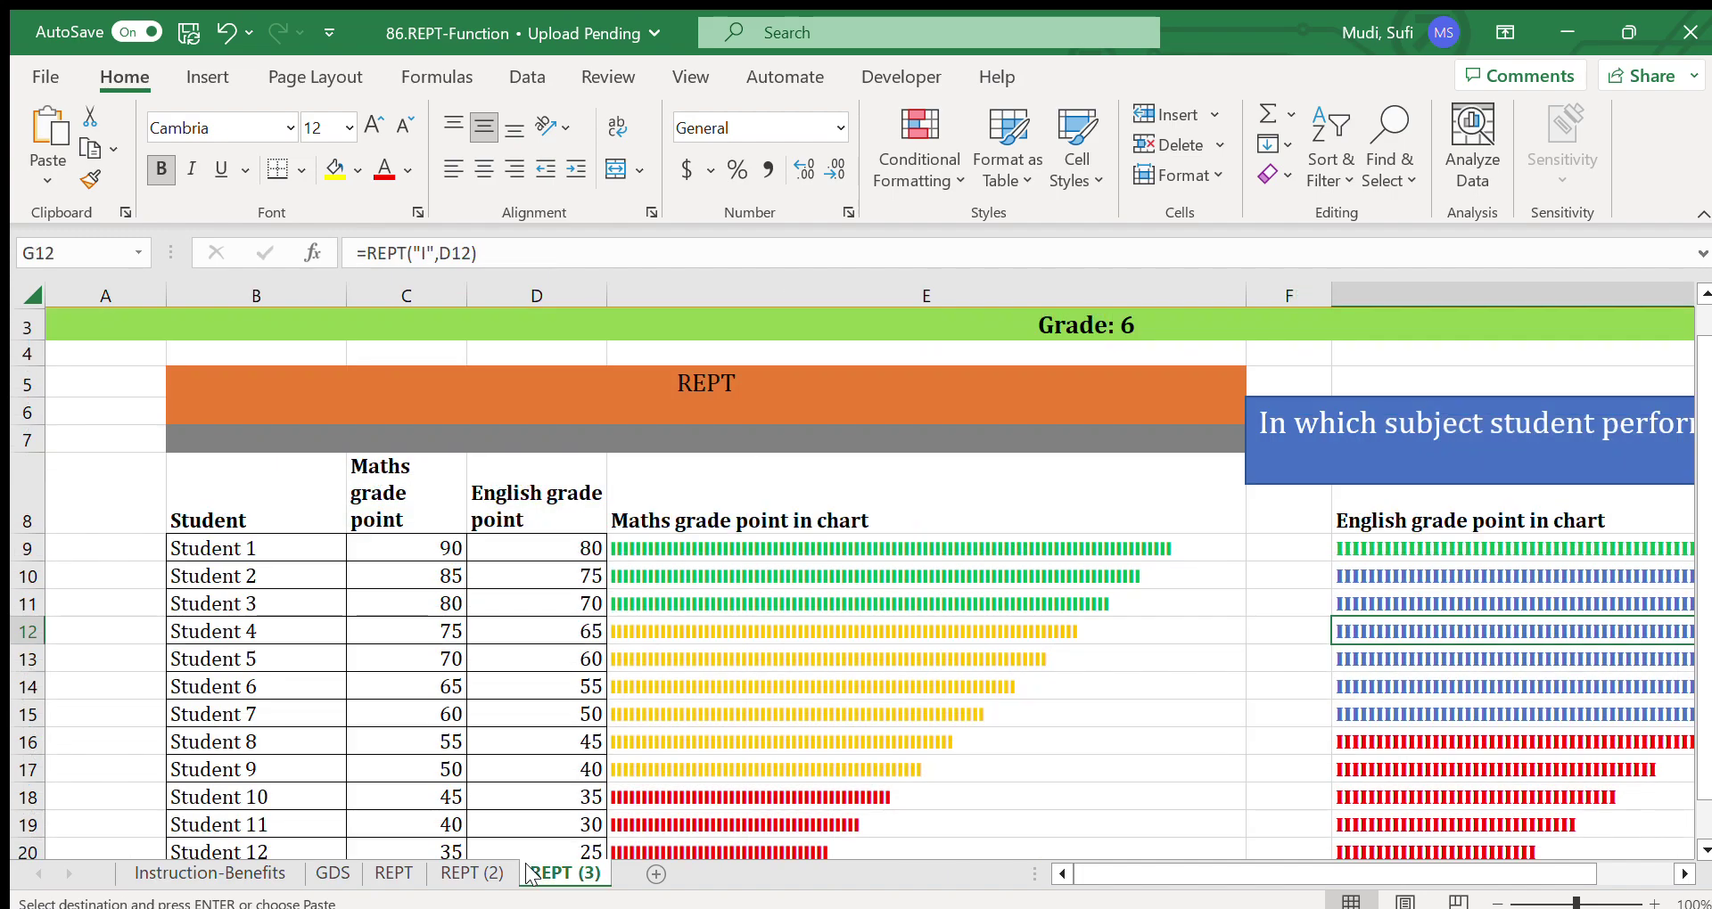
pyautogui.click(680, 522)
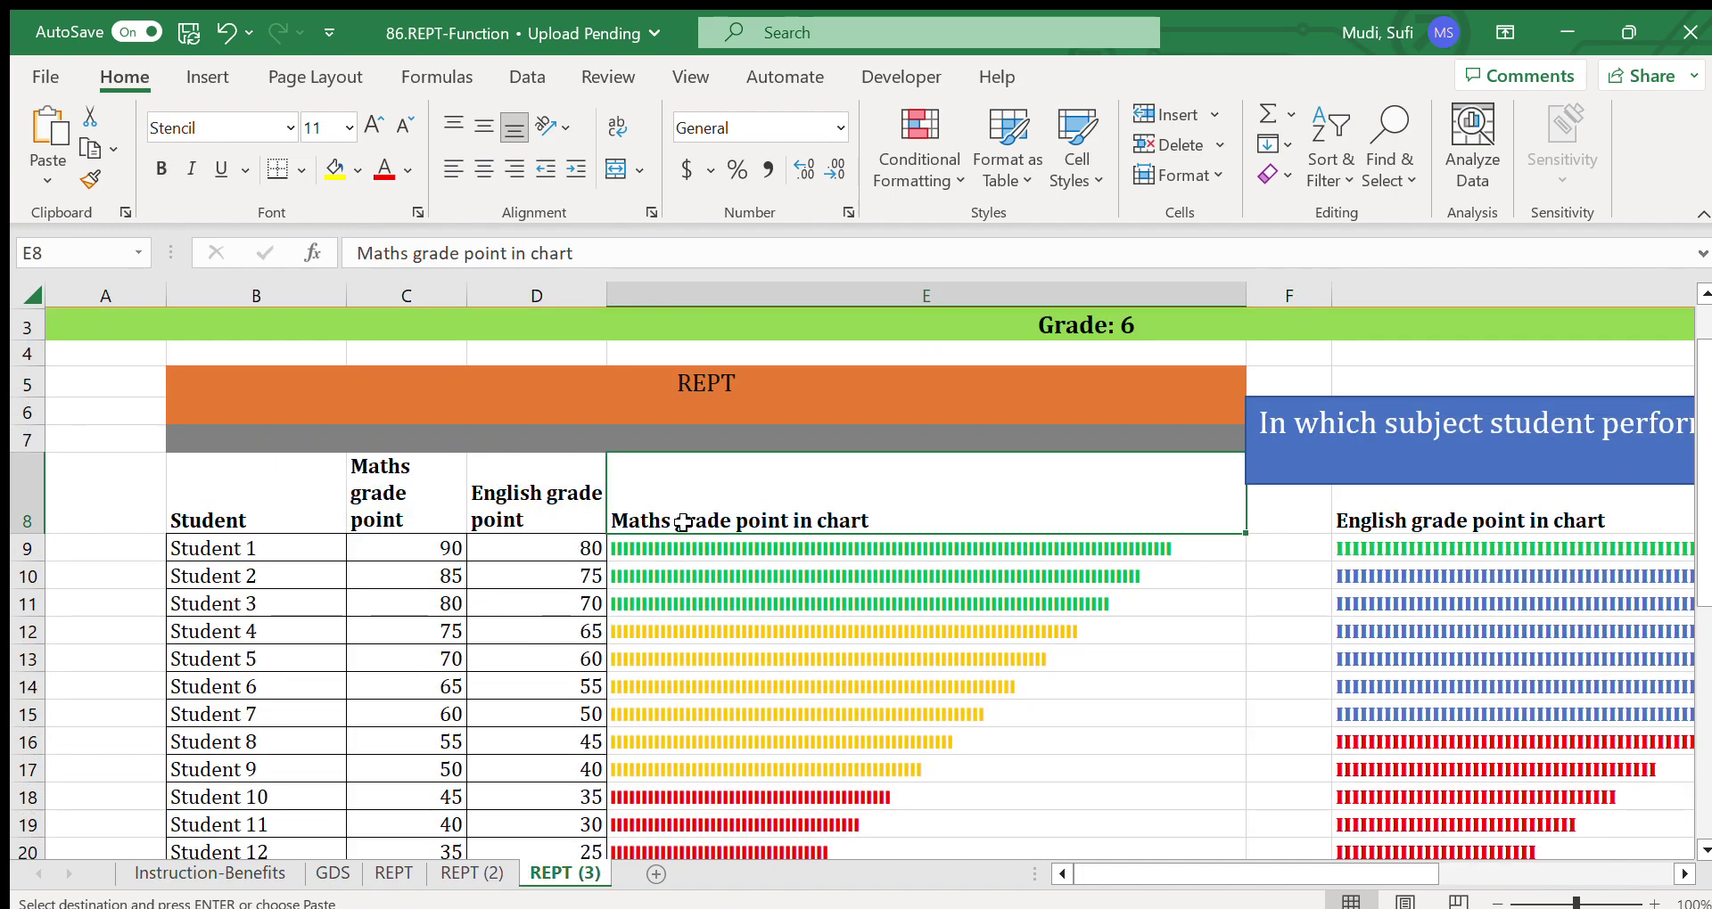
pyautogui.click(1392, 542)
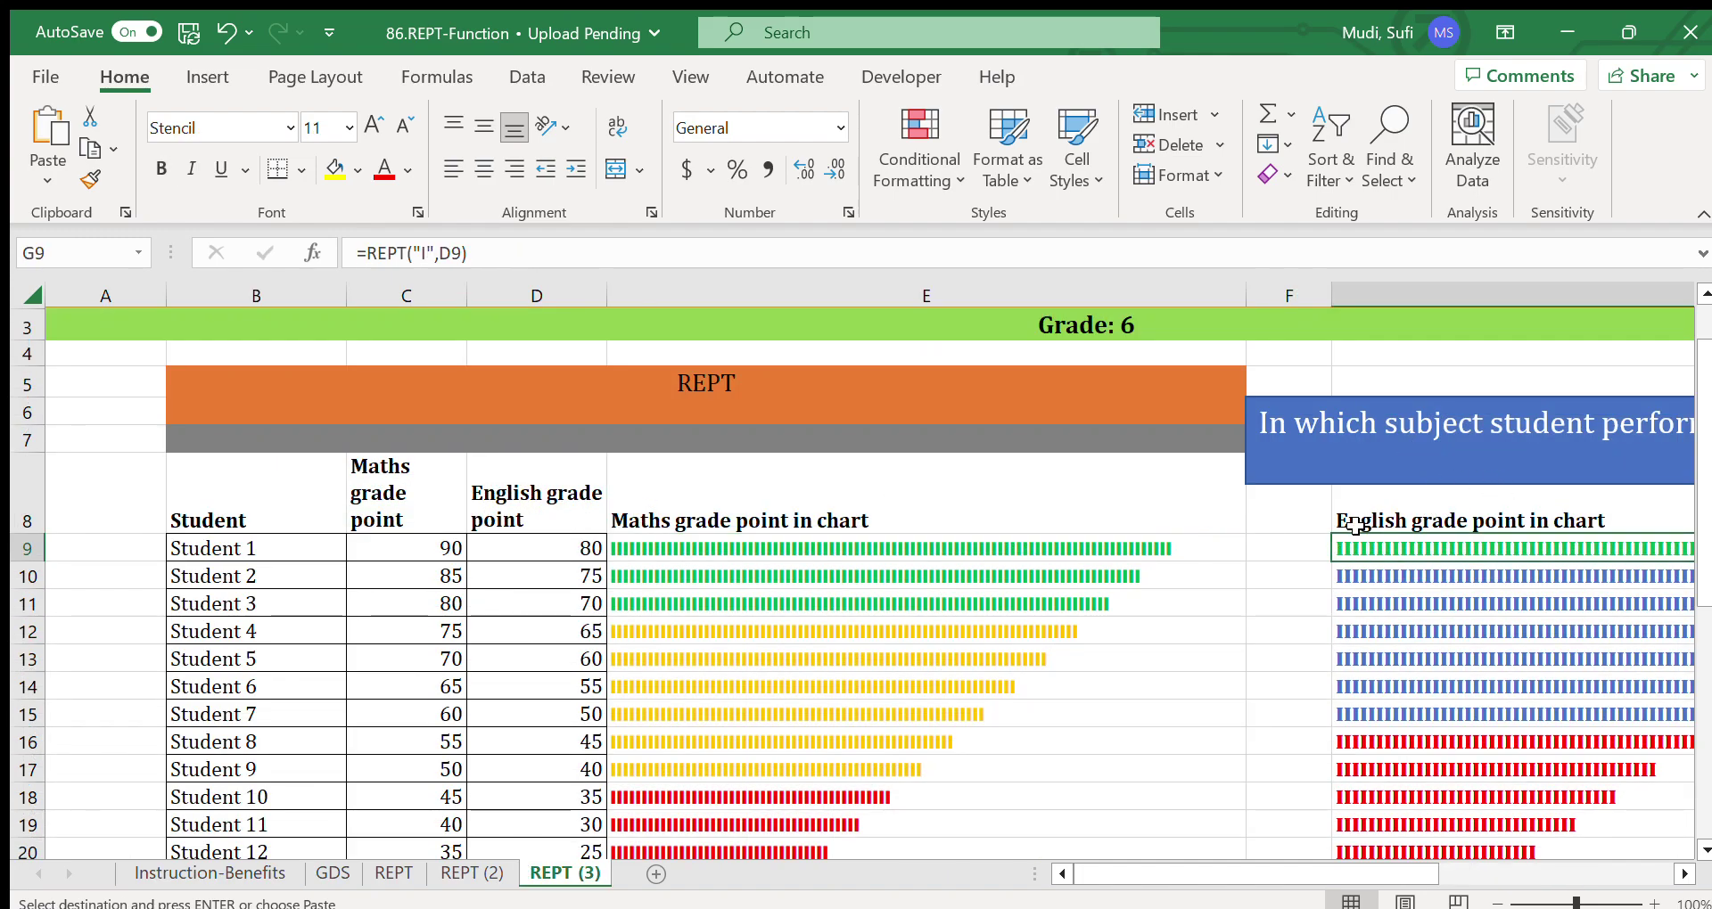
pyautogui.click(1356, 520)
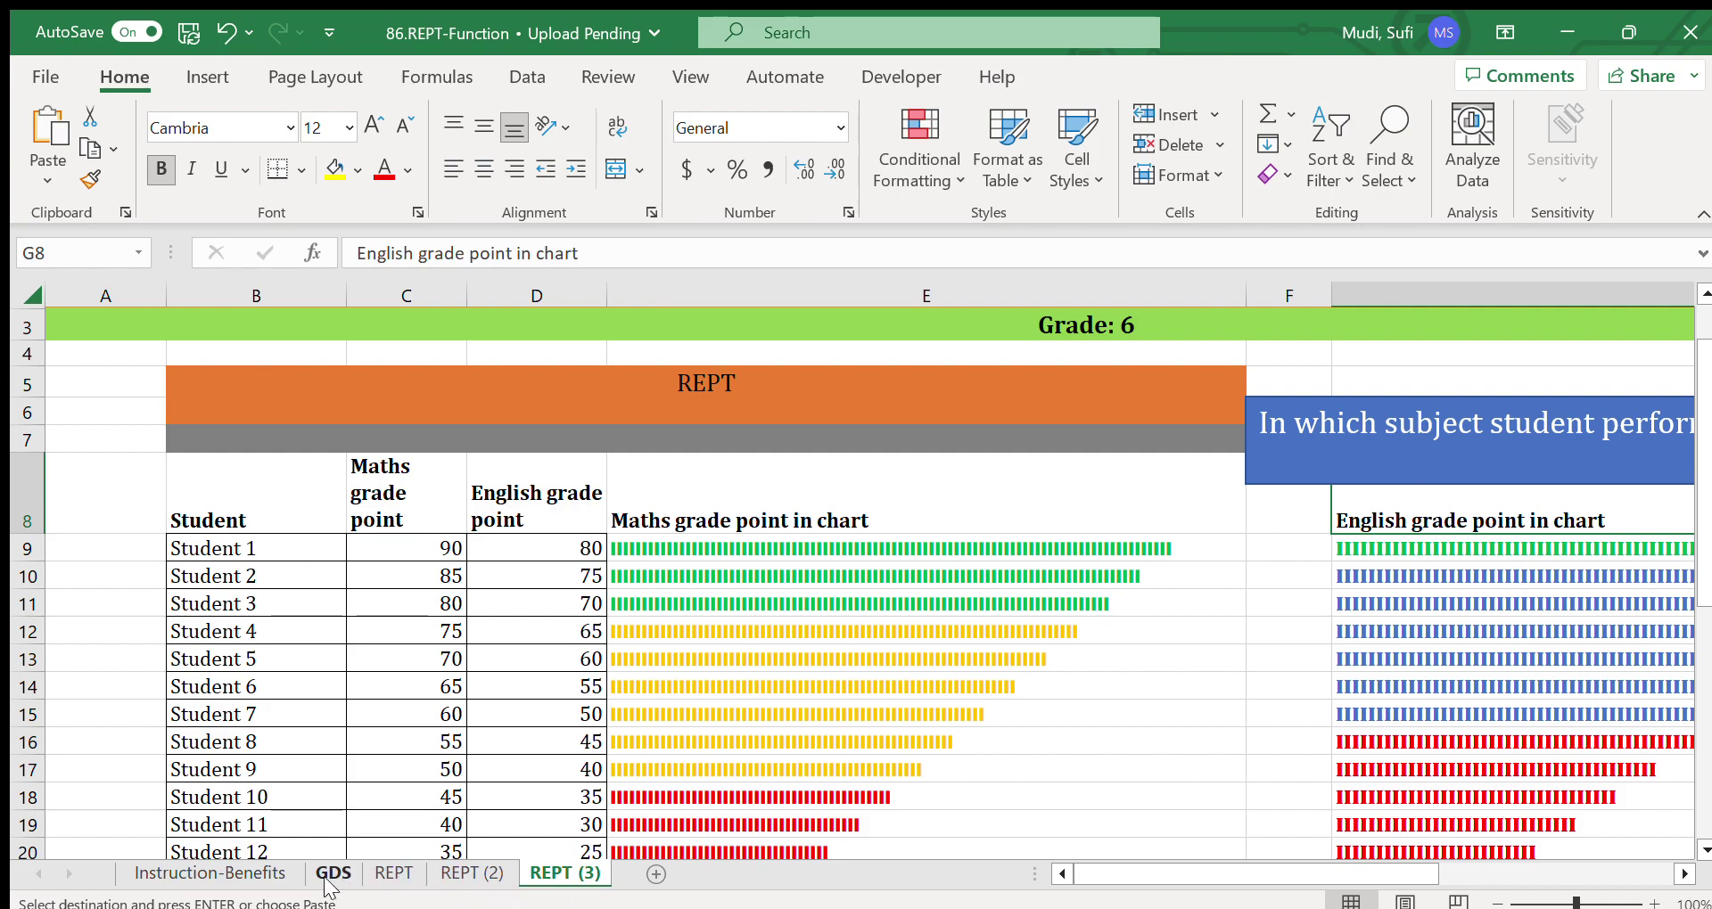
# Step: Review the remaining benefits in E10–E12 on Instruction-Benefits, then show the REPT (3) sheet
pyautogui.click(264, 877)
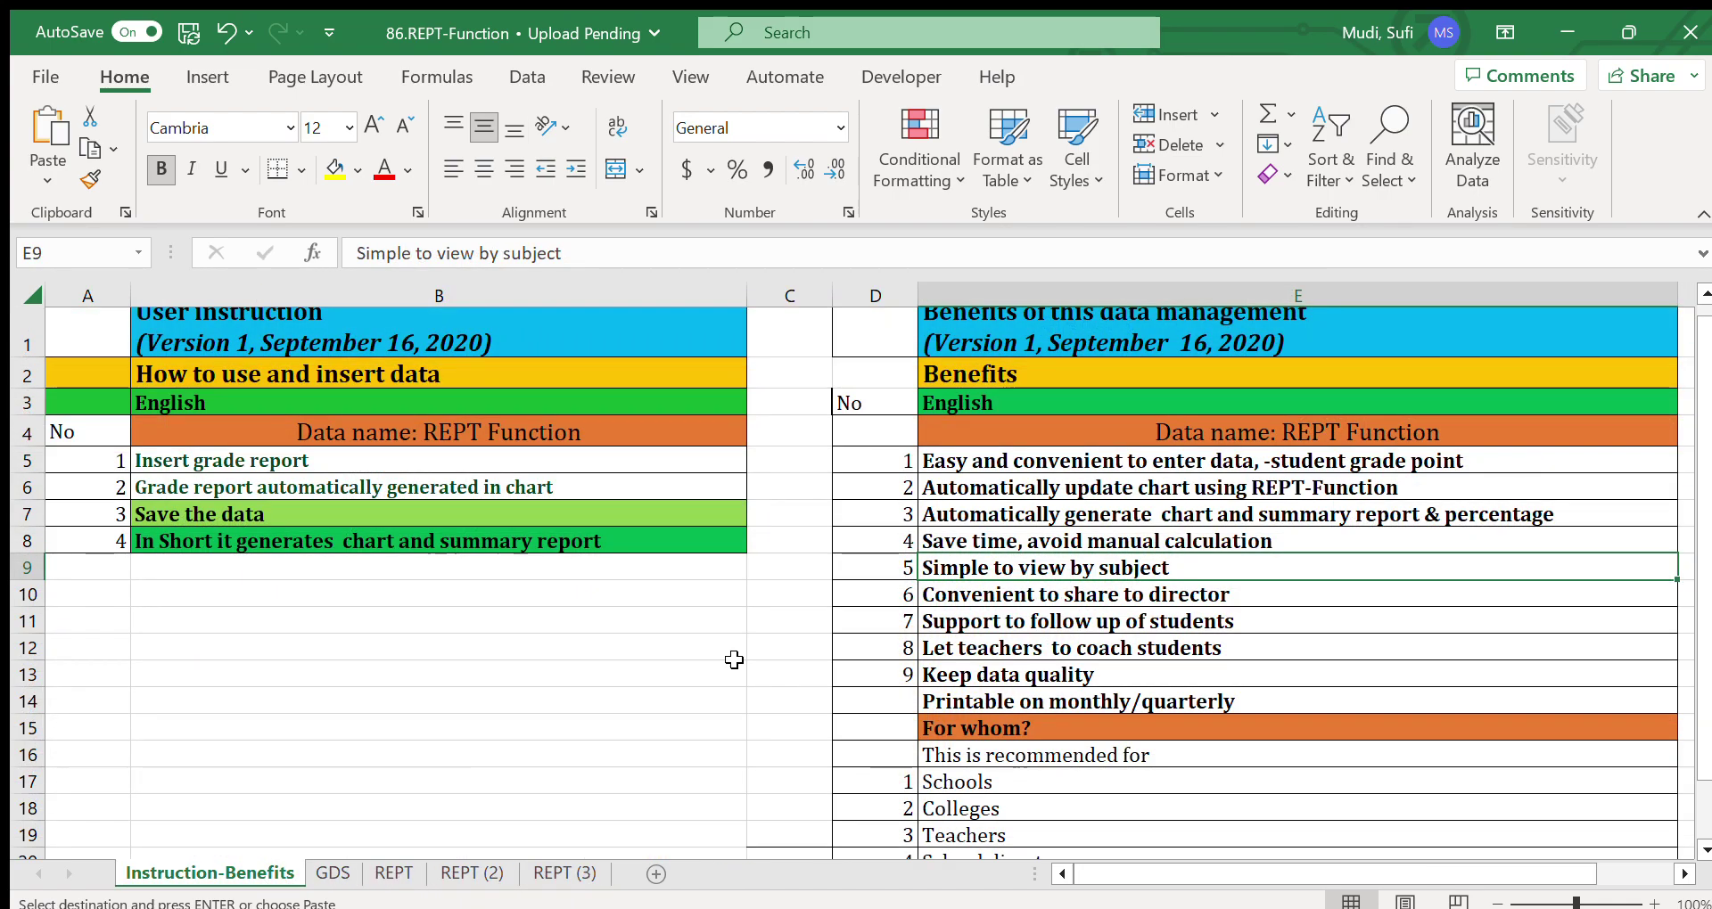
pyautogui.click(1040, 596)
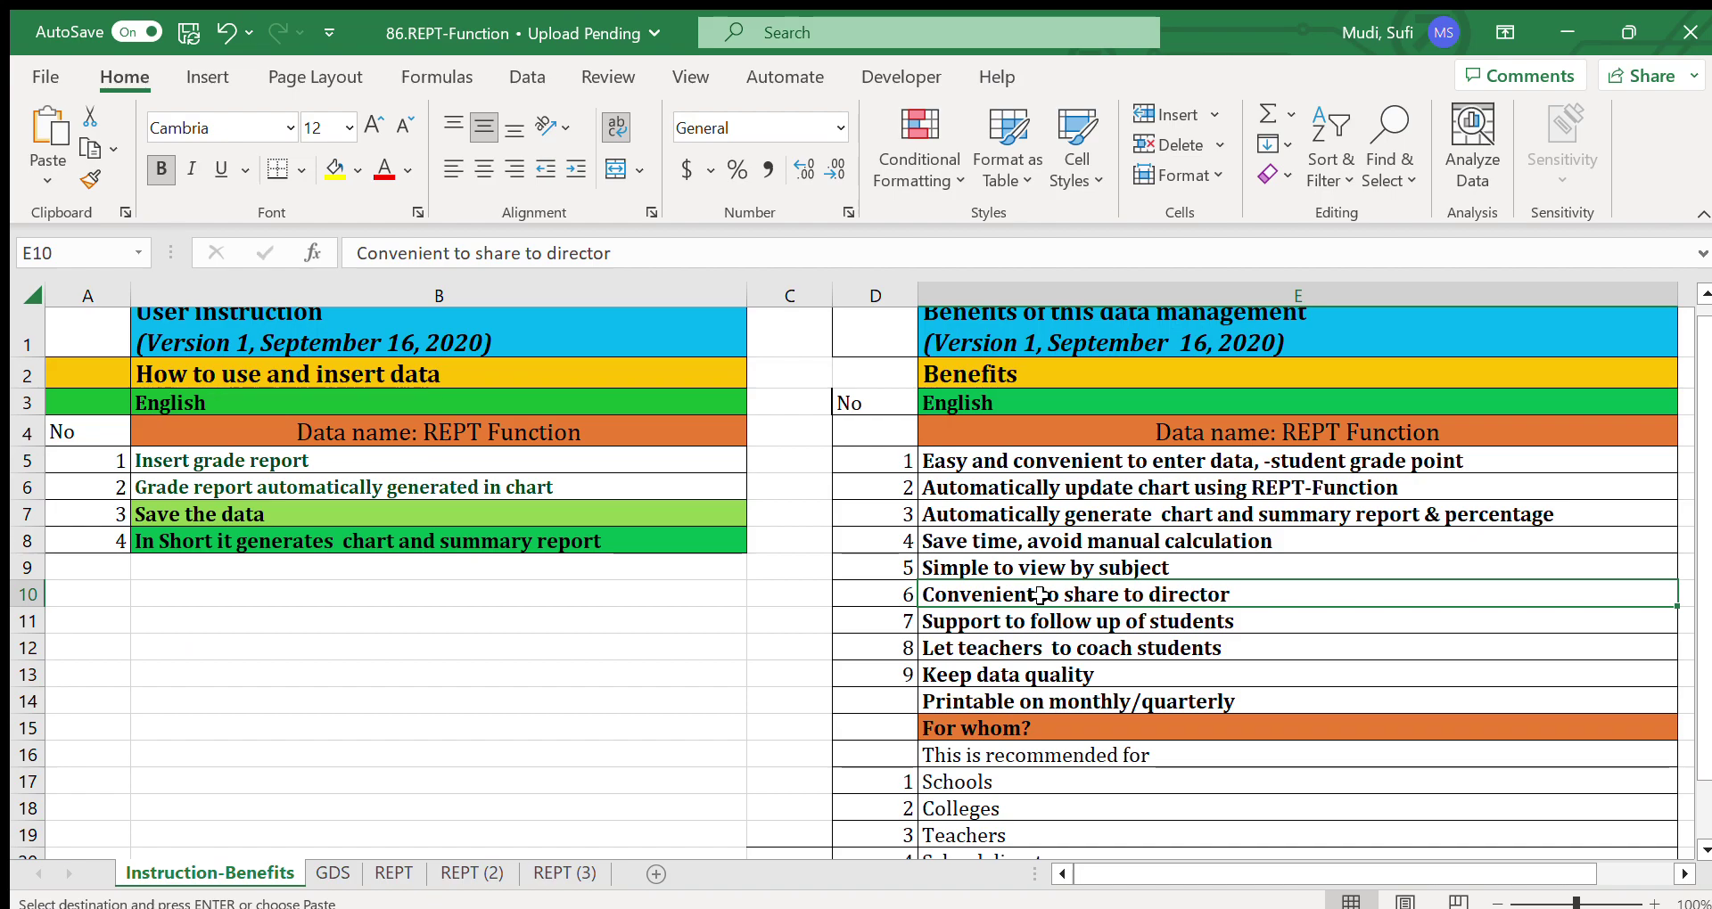
pyautogui.click(1003, 624)
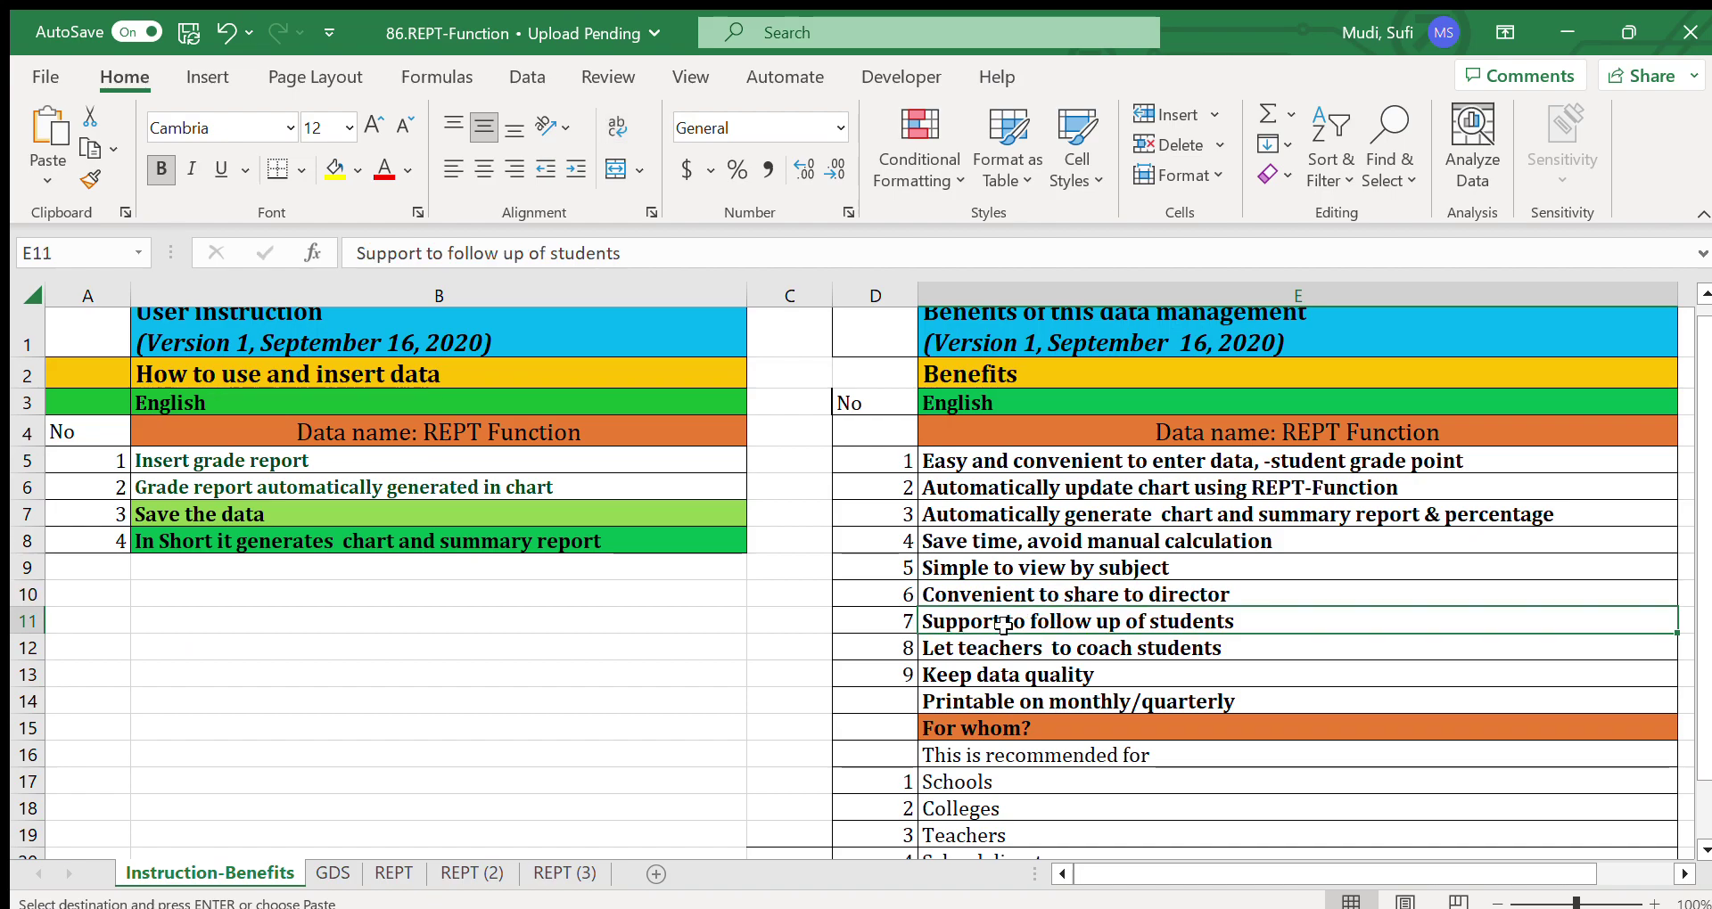
pyautogui.click(960, 651)
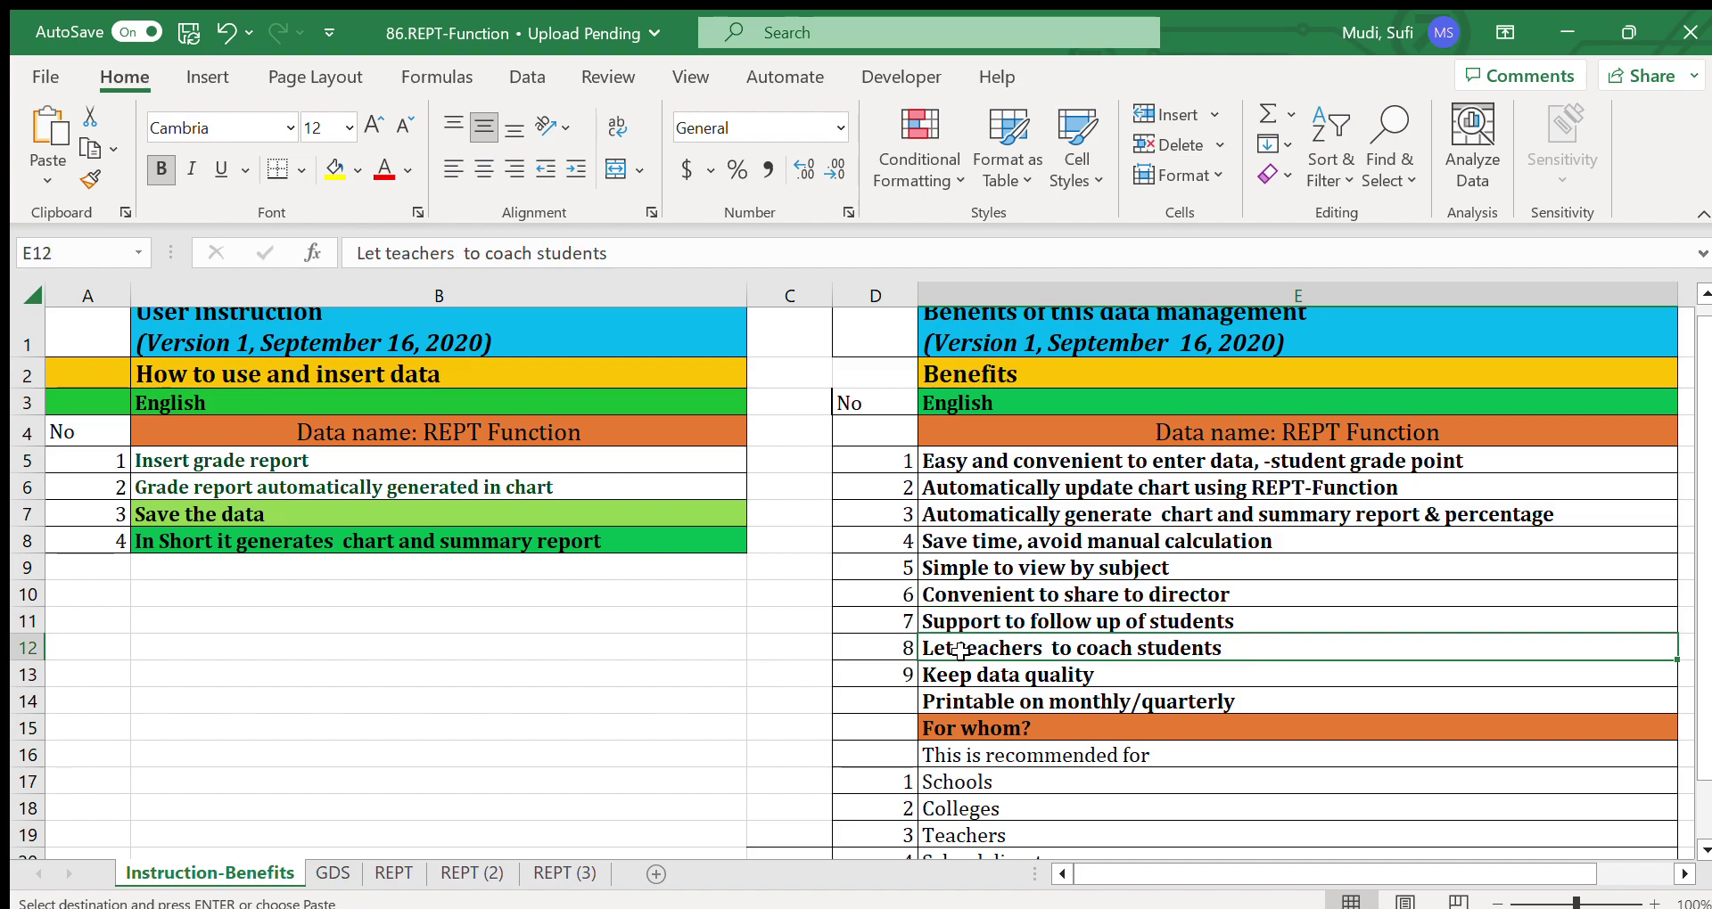
pyautogui.click(564, 873)
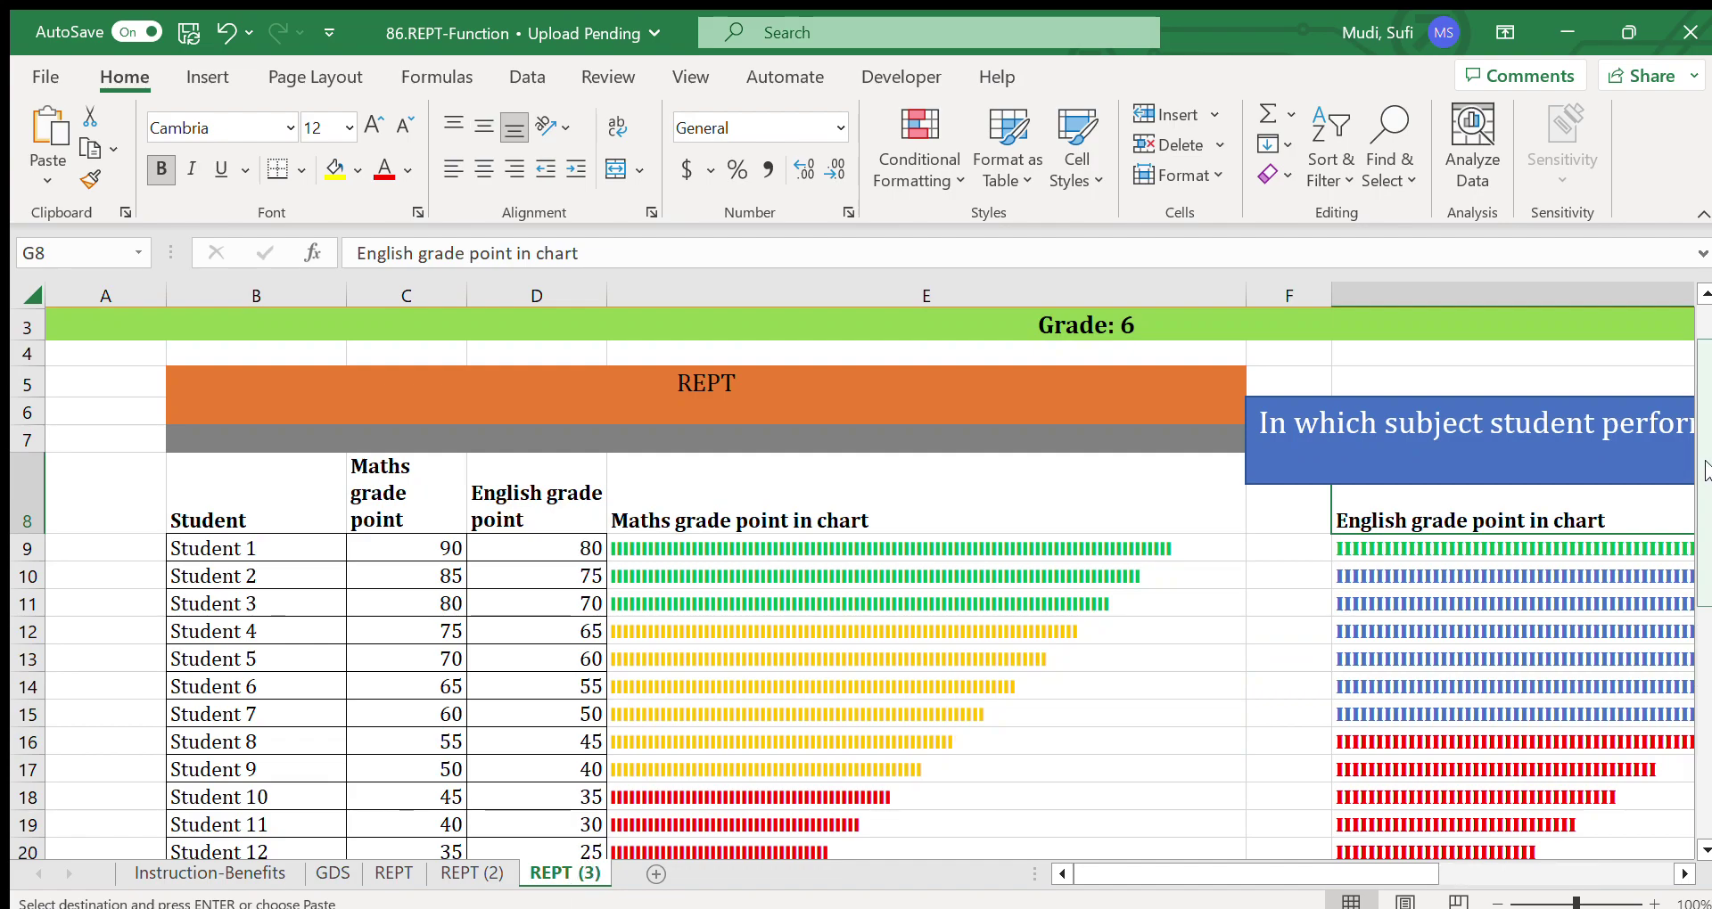
# Step: Inspect the REPT chart formulas for English in G16 and Maths in E18
pyautogui.moveTo(1706, 472); pyautogui.dragTo(1691, 562)
pyautogui.click(1409, 548)
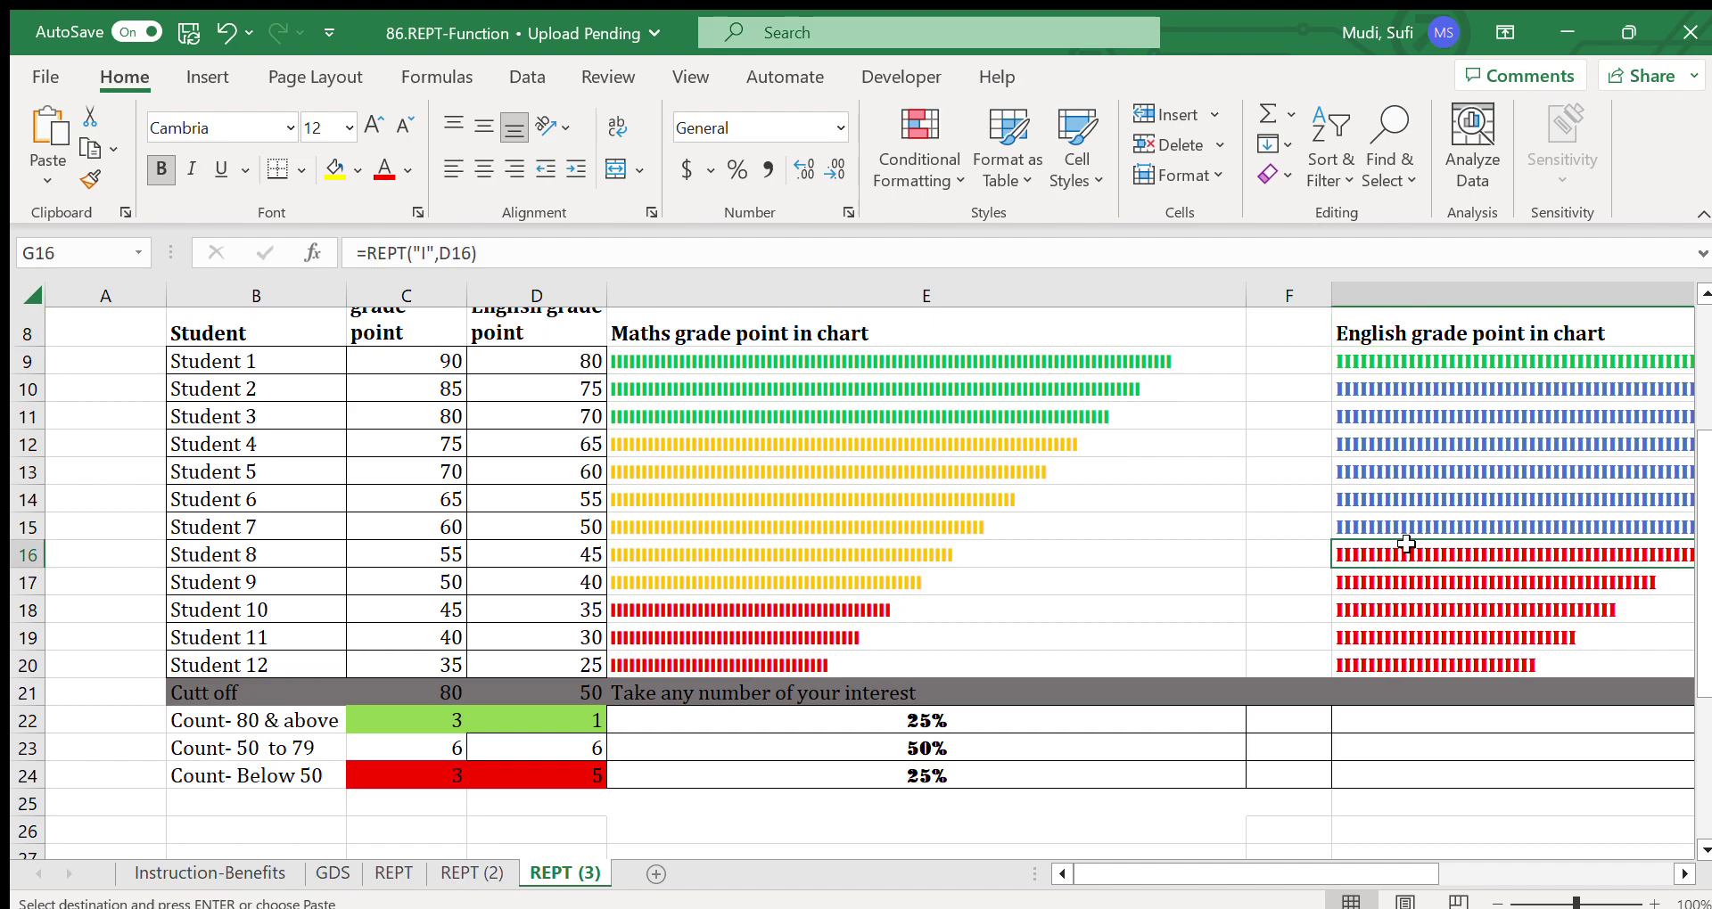
pyautogui.click(747, 613)
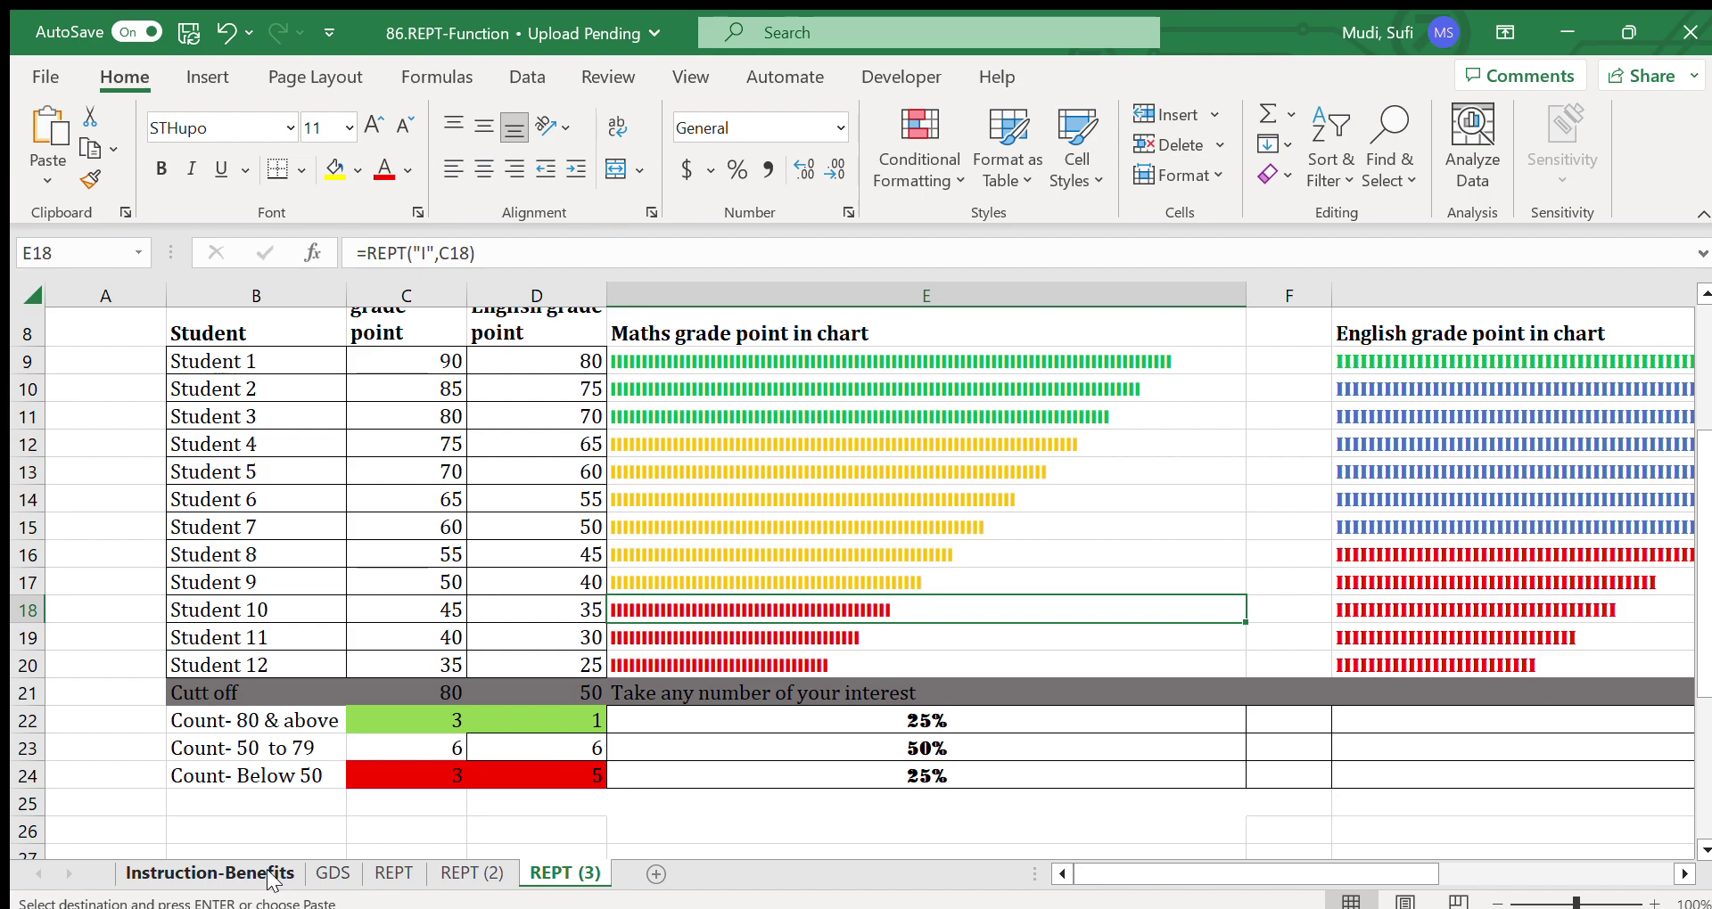
# Step: Glance at the GDS sheet, then select the Schools to Teachers entries on Instruction-Benefits
pyautogui.click(323, 876)
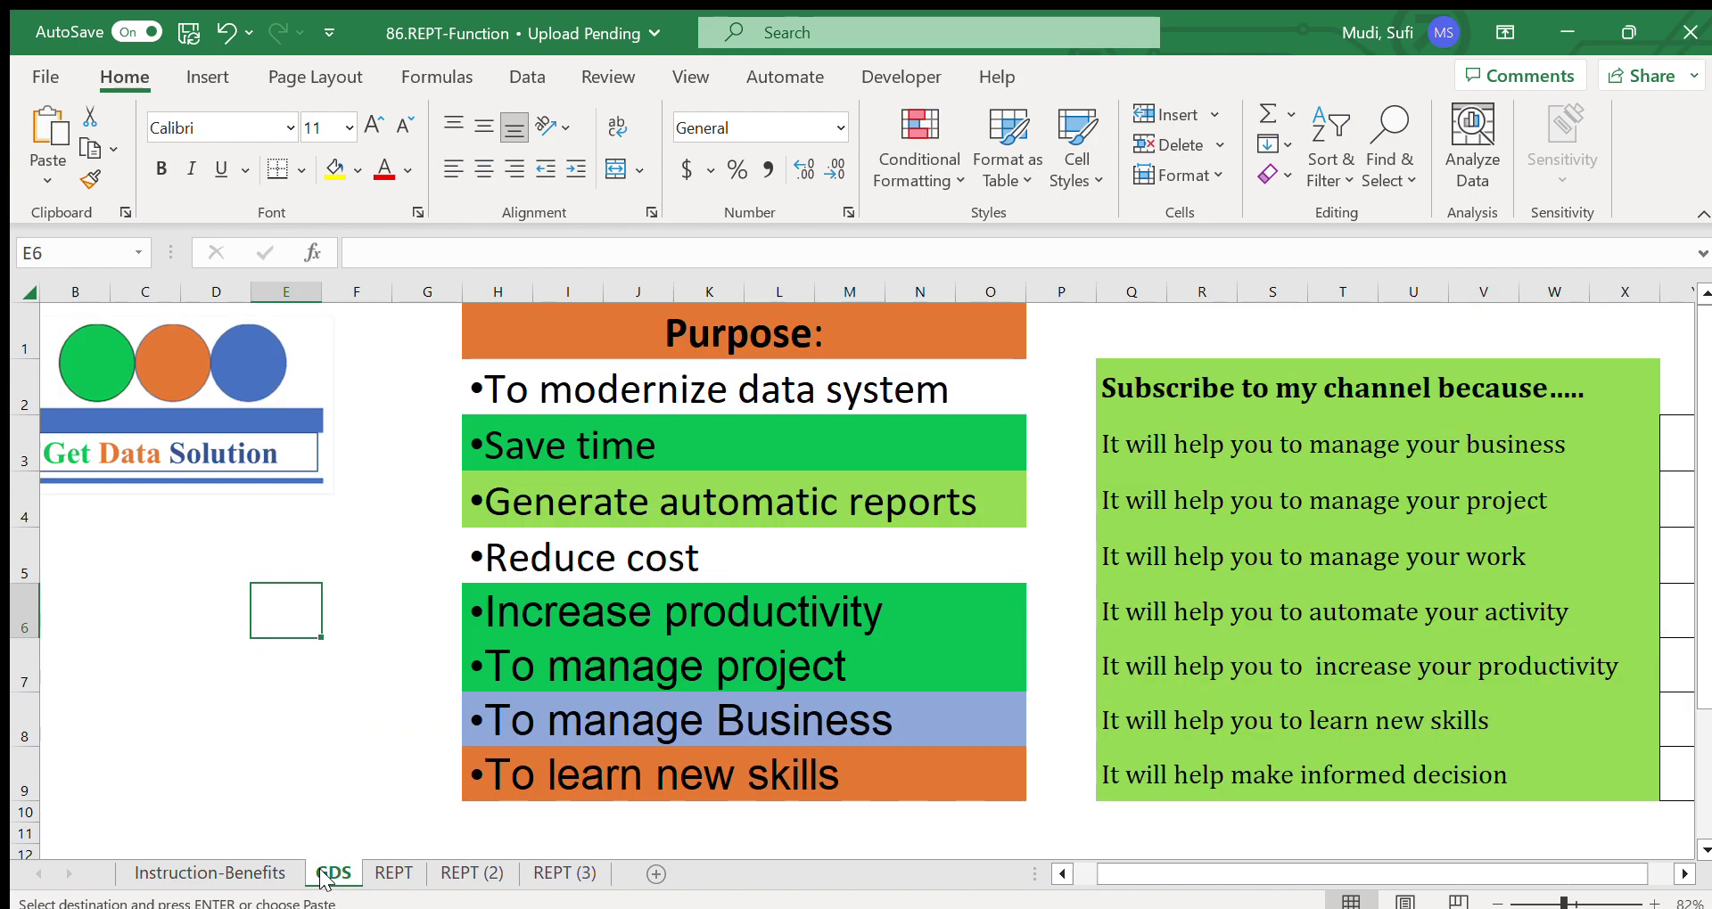
pyautogui.click(247, 873)
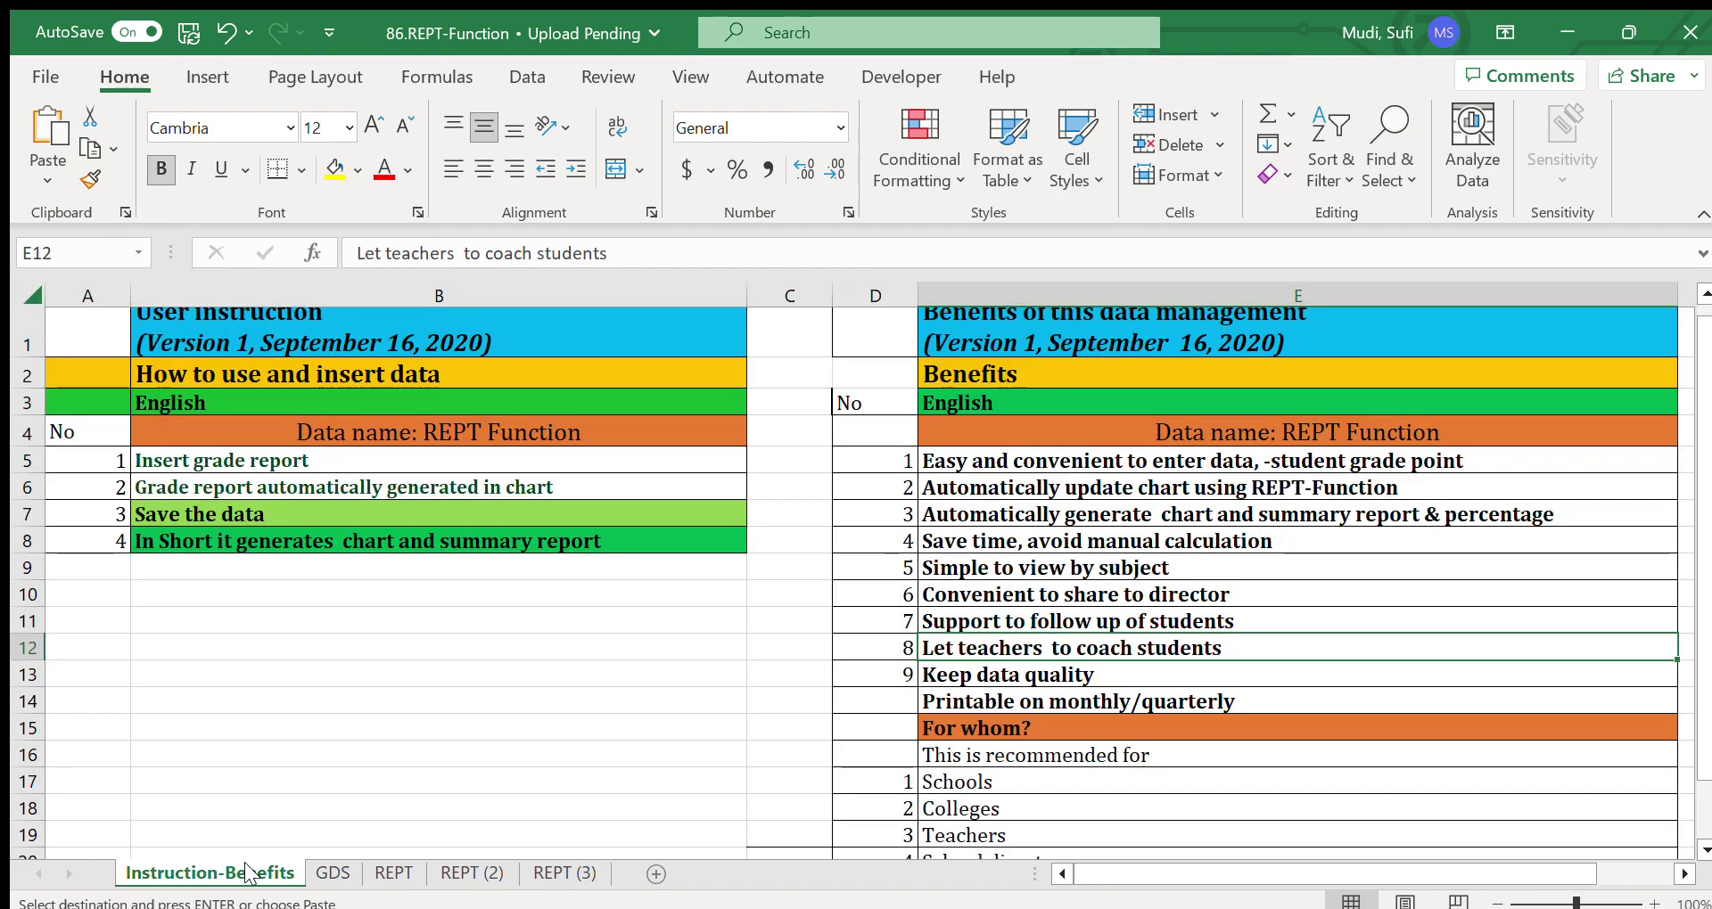
pyautogui.moveTo(999, 774)
pyautogui.mouseDown()
pyautogui.moveTo(994, 863)
pyautogui.moveTo(990, 783)
pyautogui.moveTo(1010, 798)
pyautogui.mouseUp()
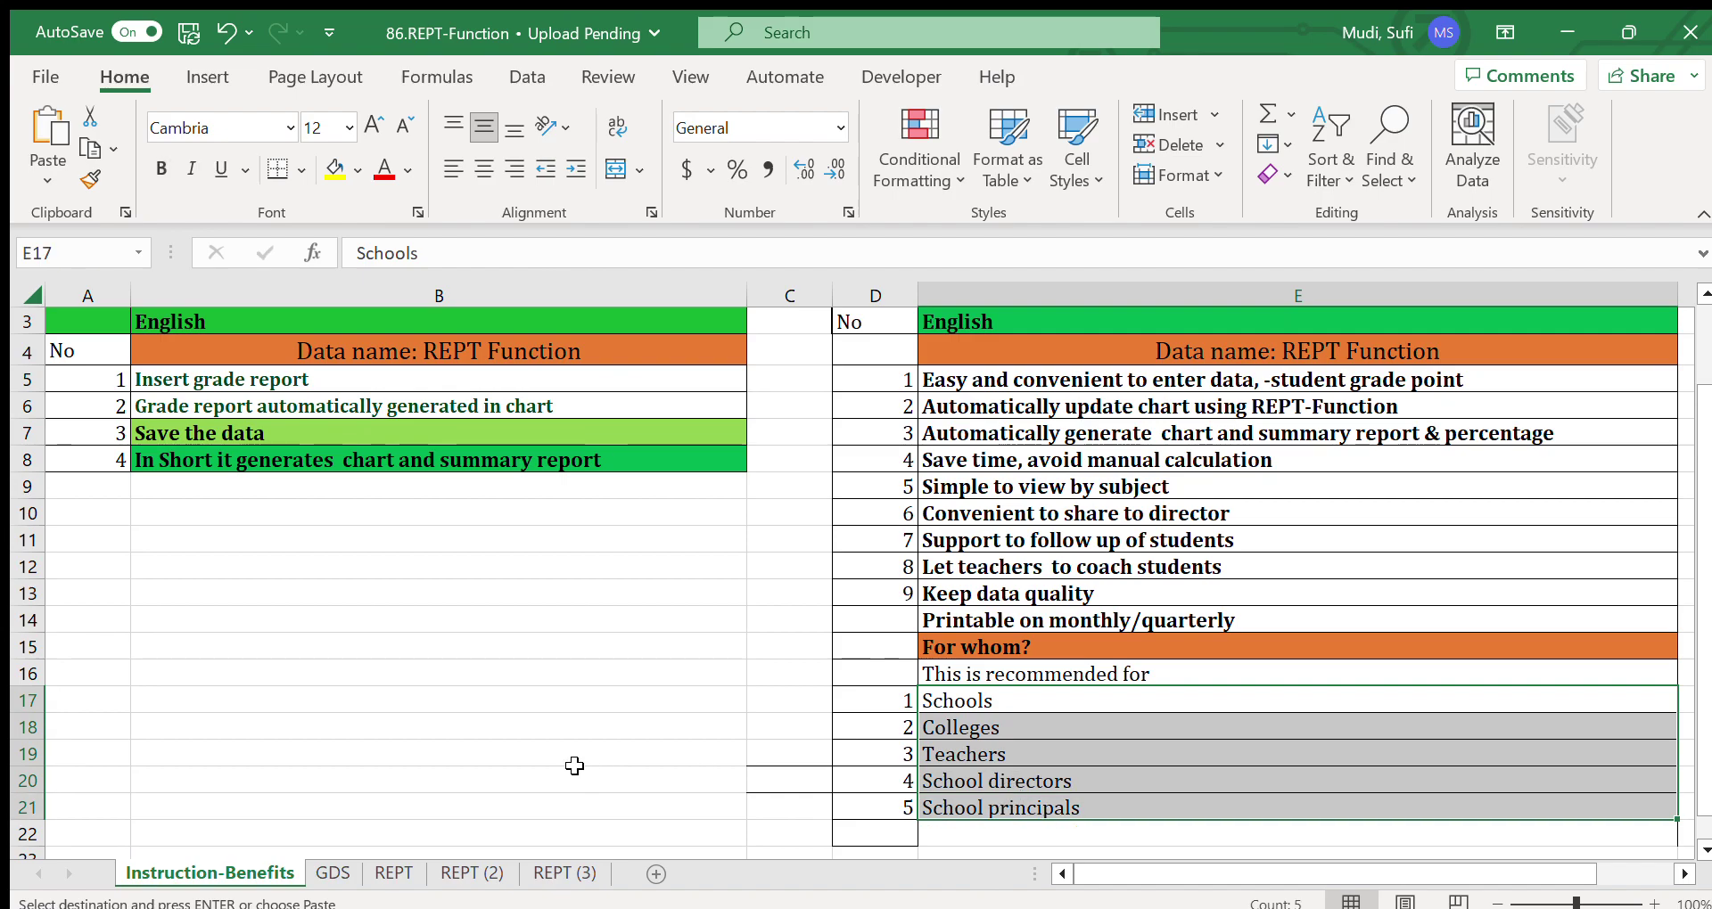
pyautogui.scroll(1, 1707, 450)
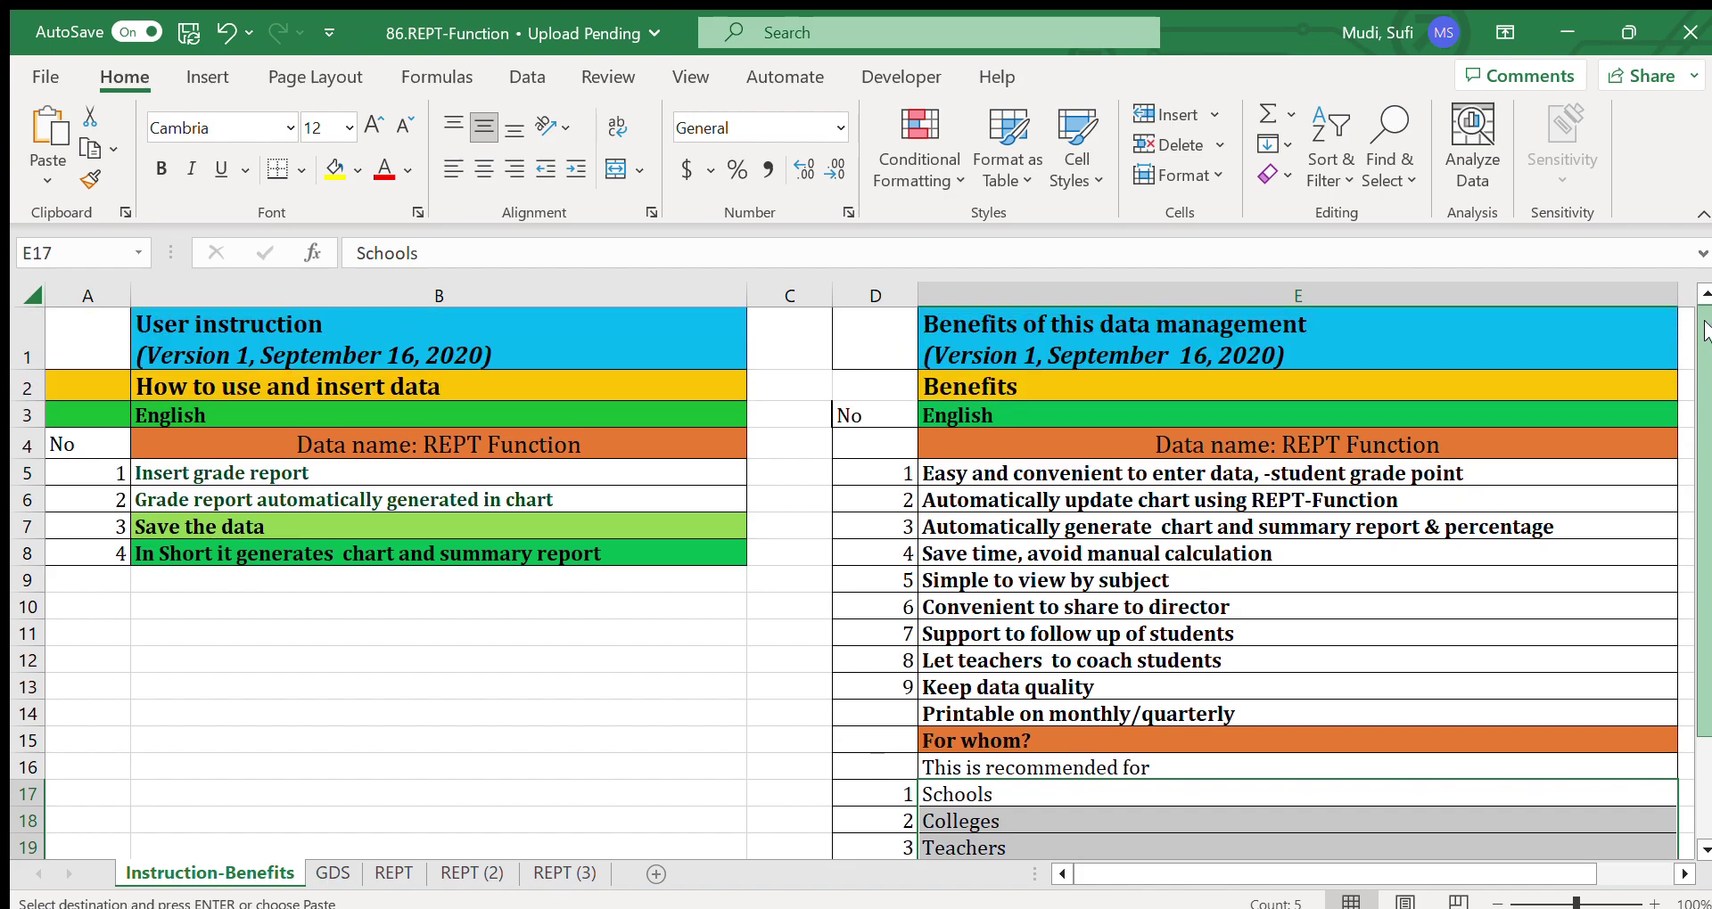
# Step: Select Student 1's Maths grade in C9 on REPT (3), then display the GDS purpose sheet
pyautogui.click(548, 875)
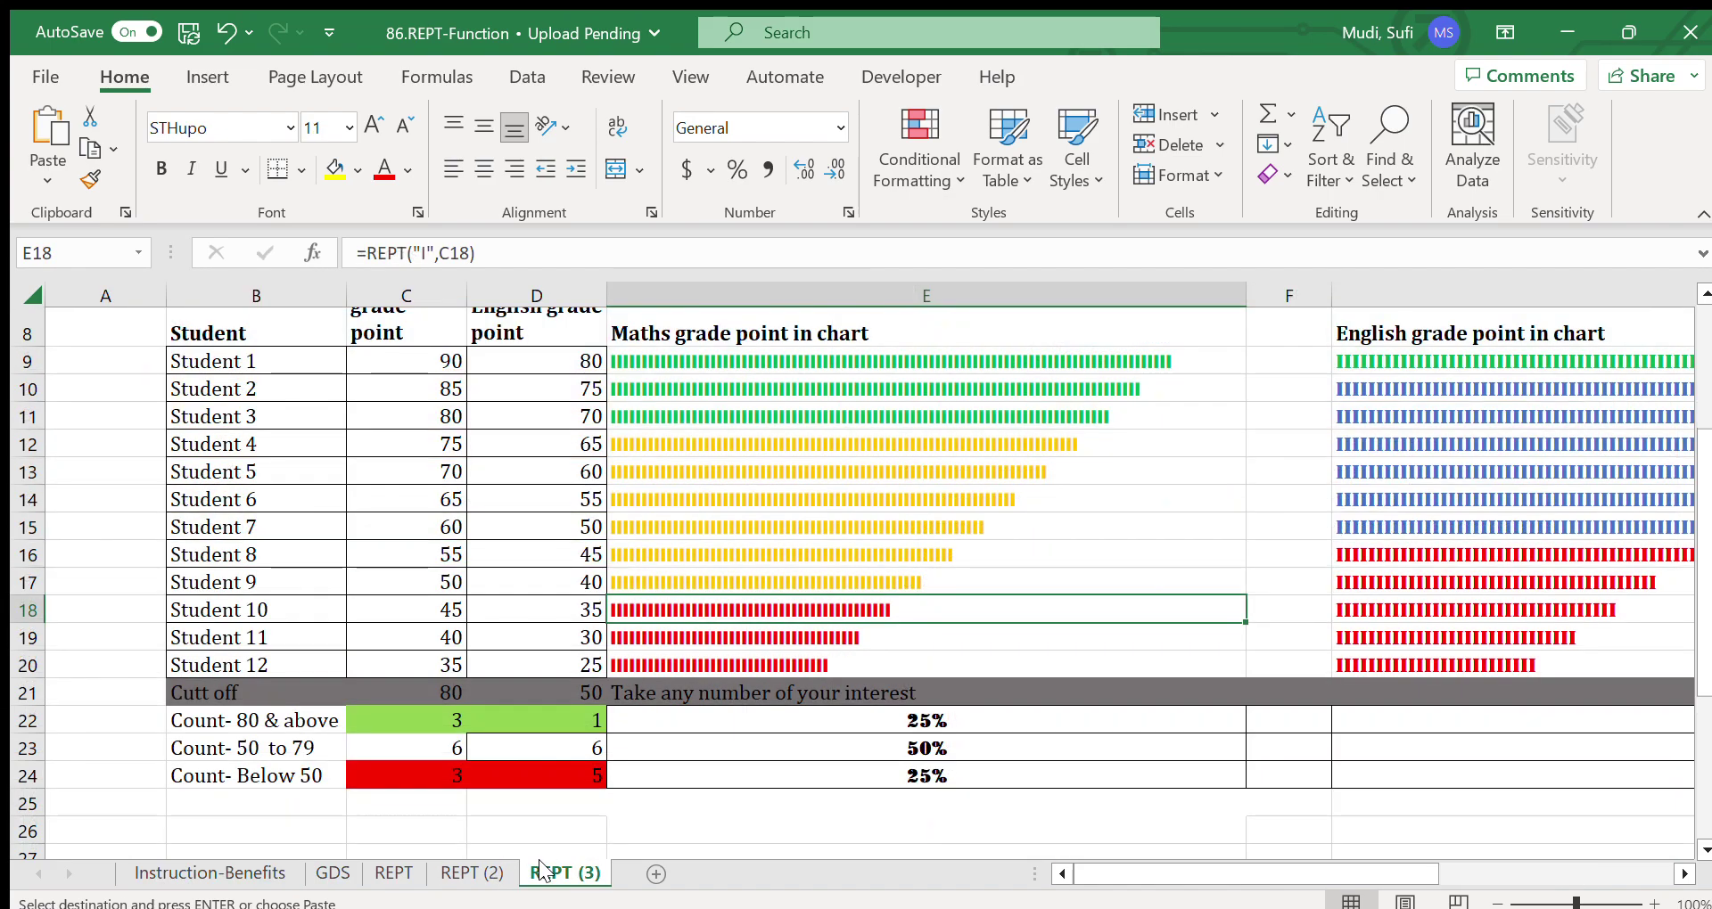
pyautogui.scroll(3, 1705, 450)
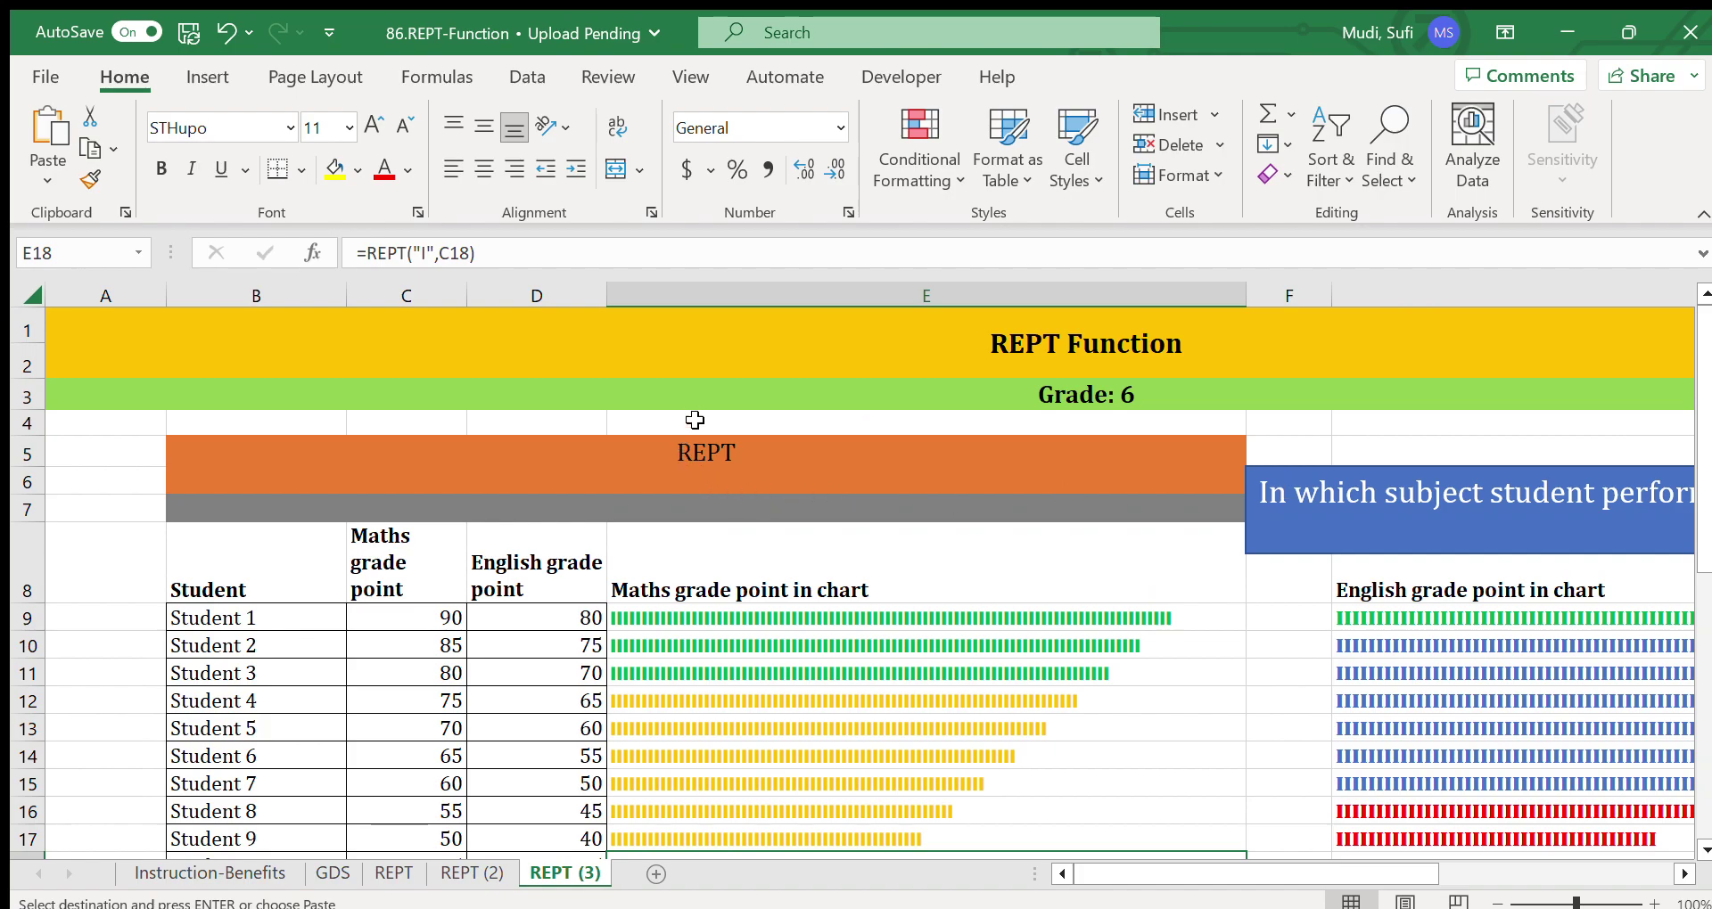
pyautogui.click(409, 611)
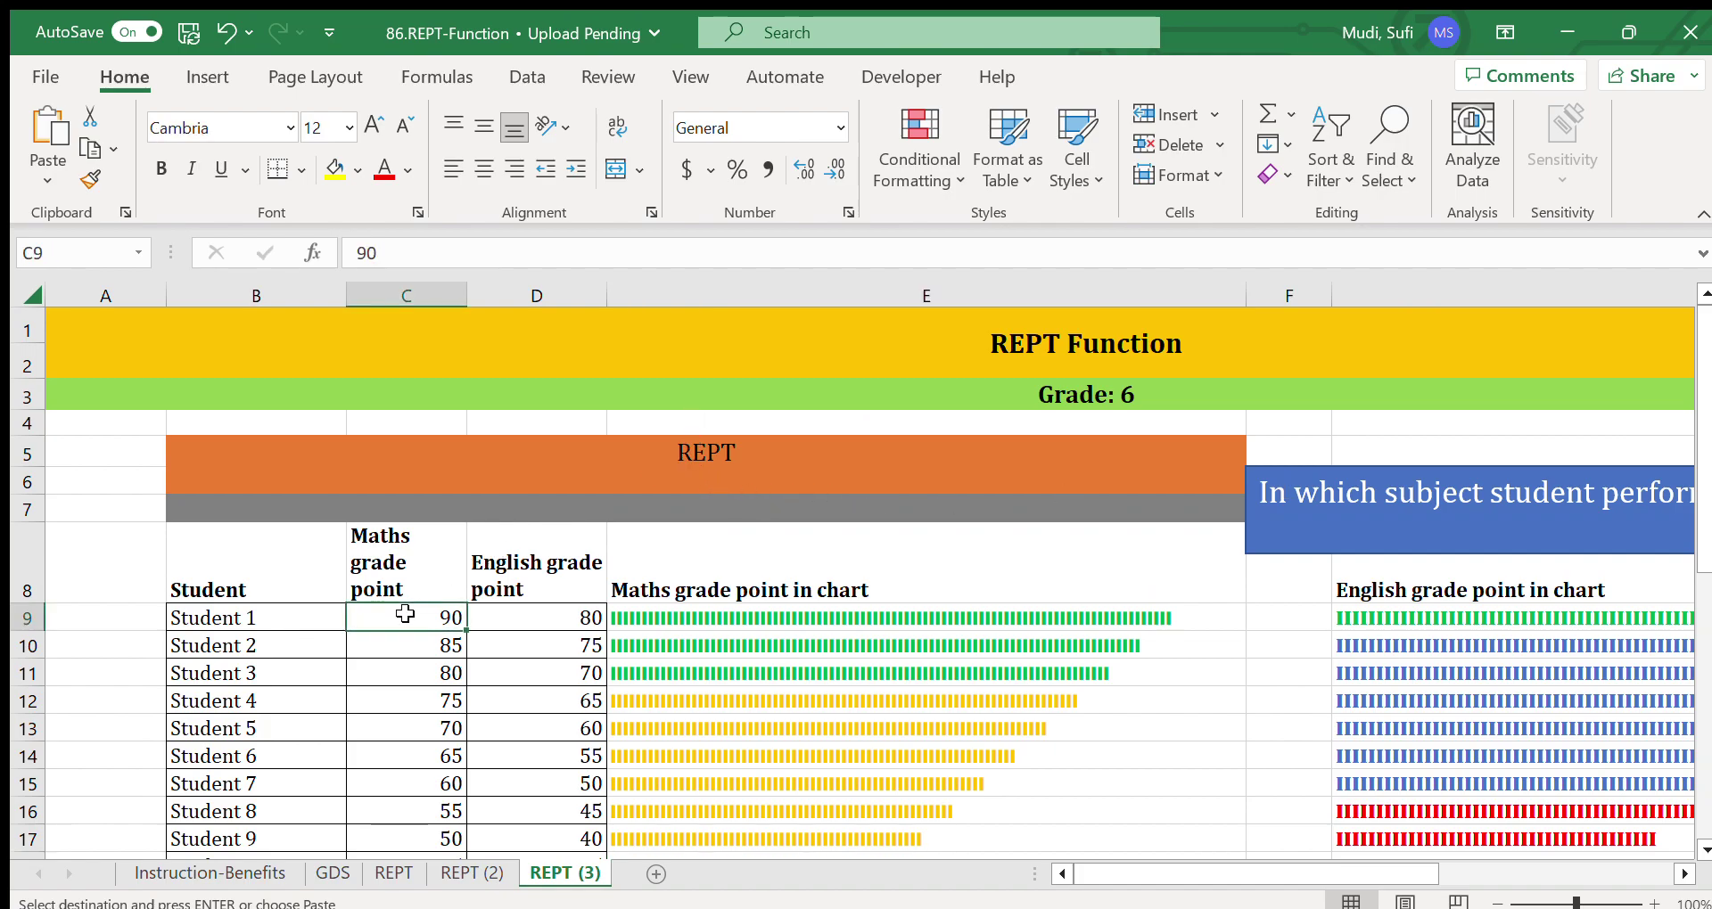
pyautogui.click(325, 873)
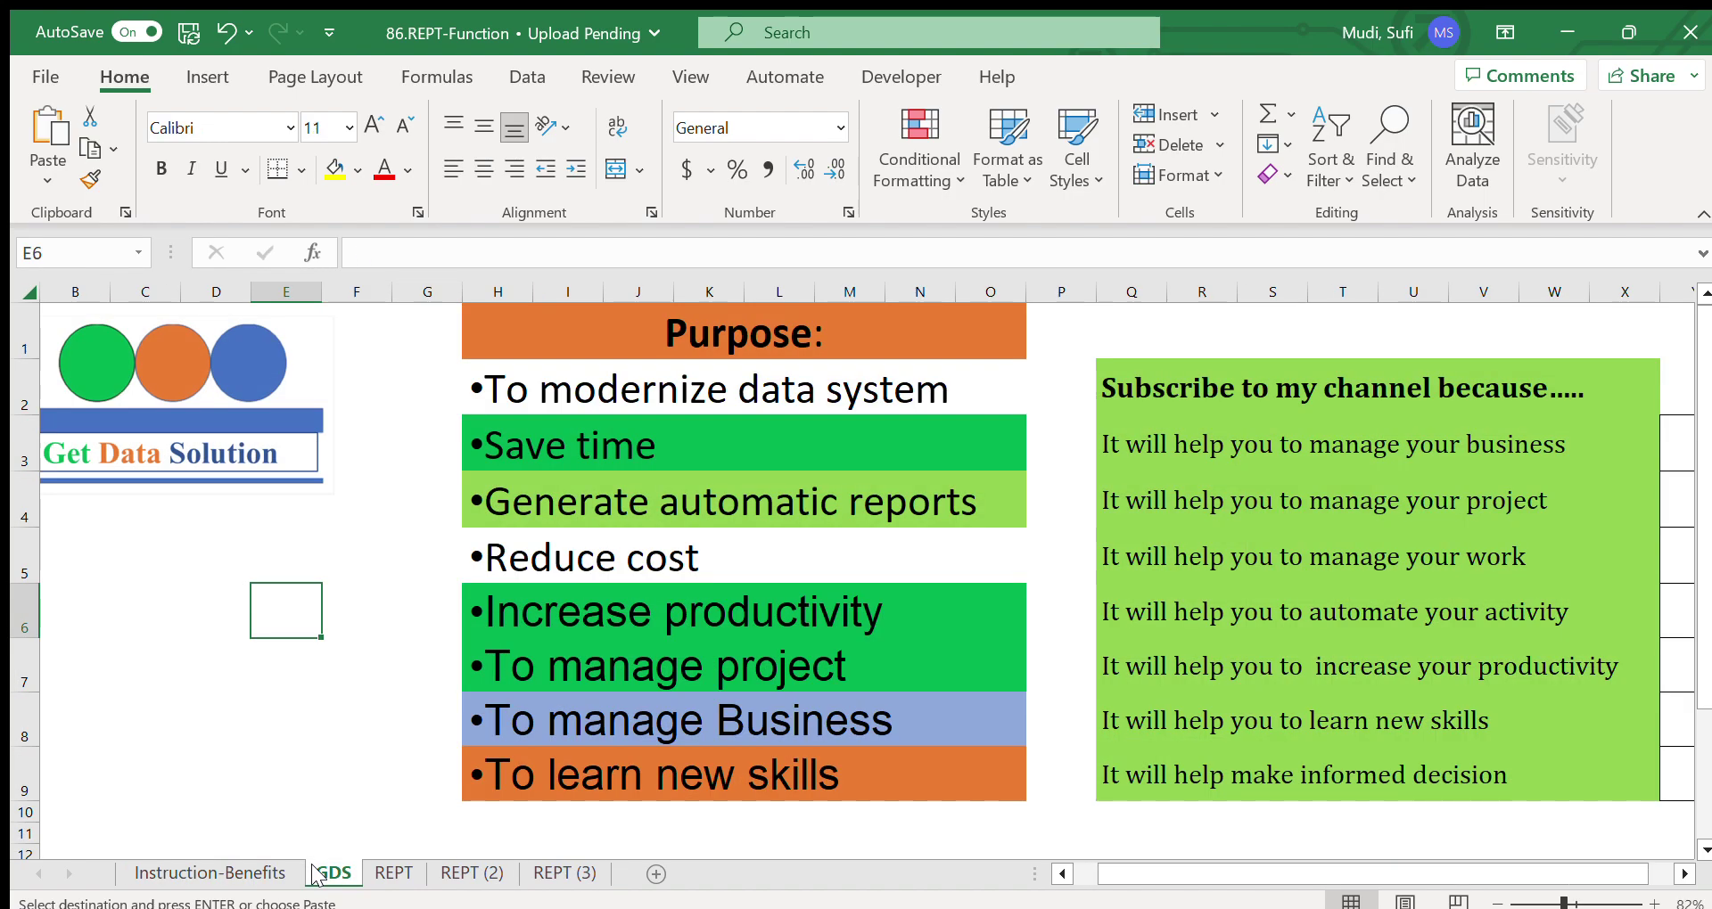
pyautogui.click(690, 453)
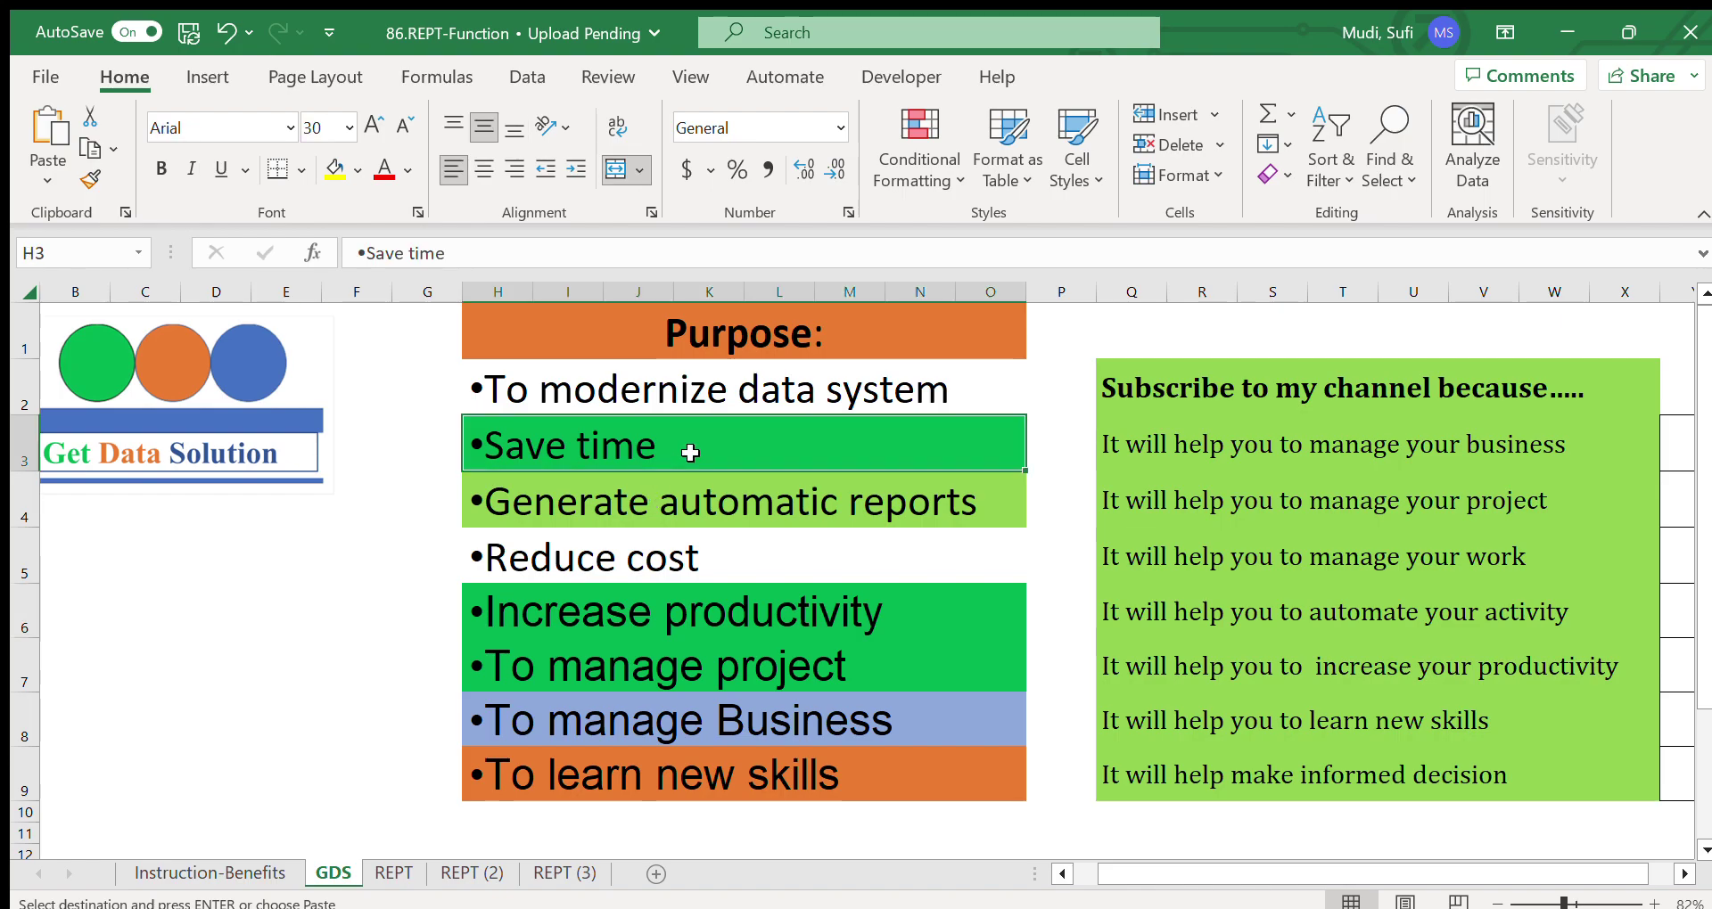
pyautogui.click(629, 395)
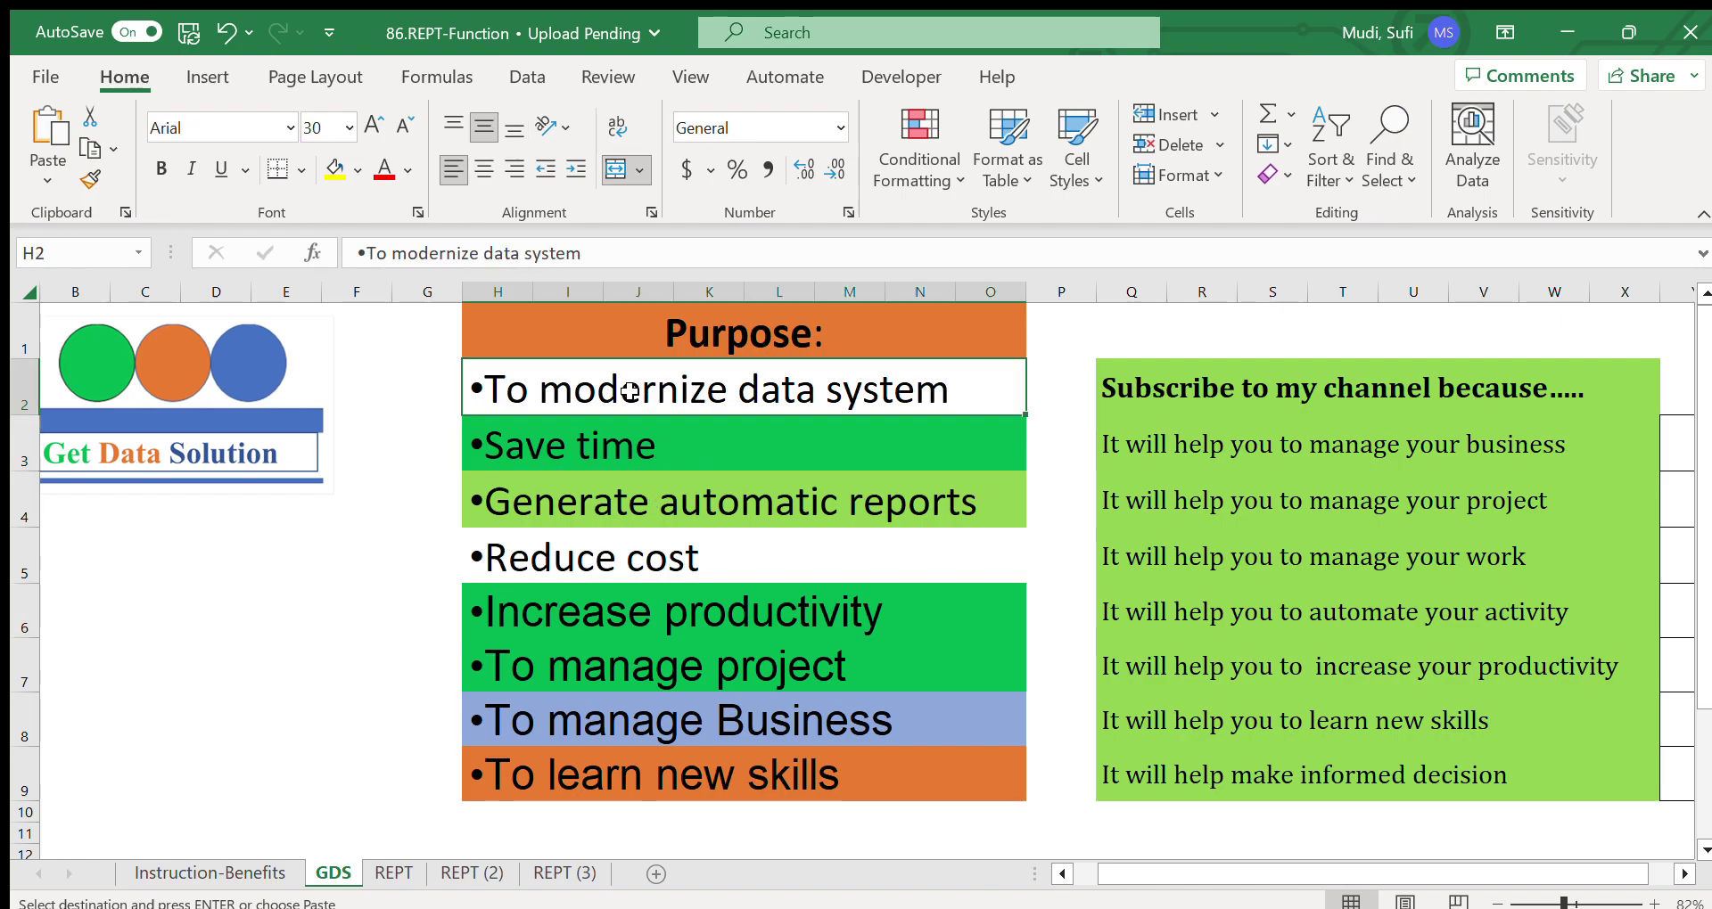
pyautogui.click(665, 449)
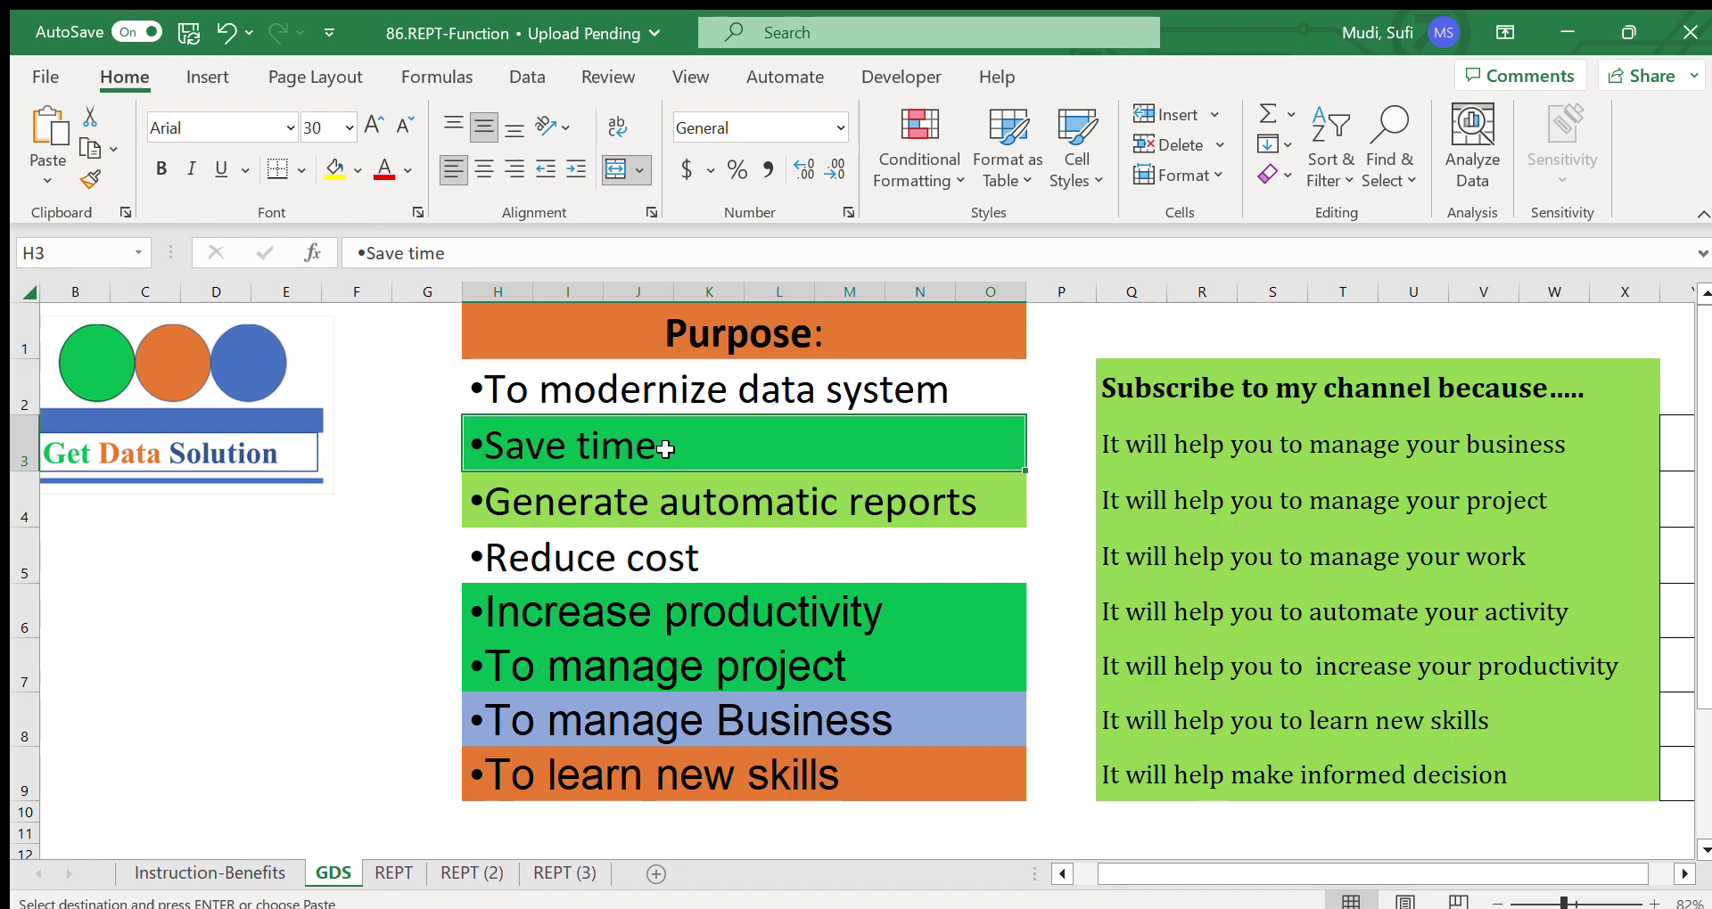
pyautogui.click(600, 503)
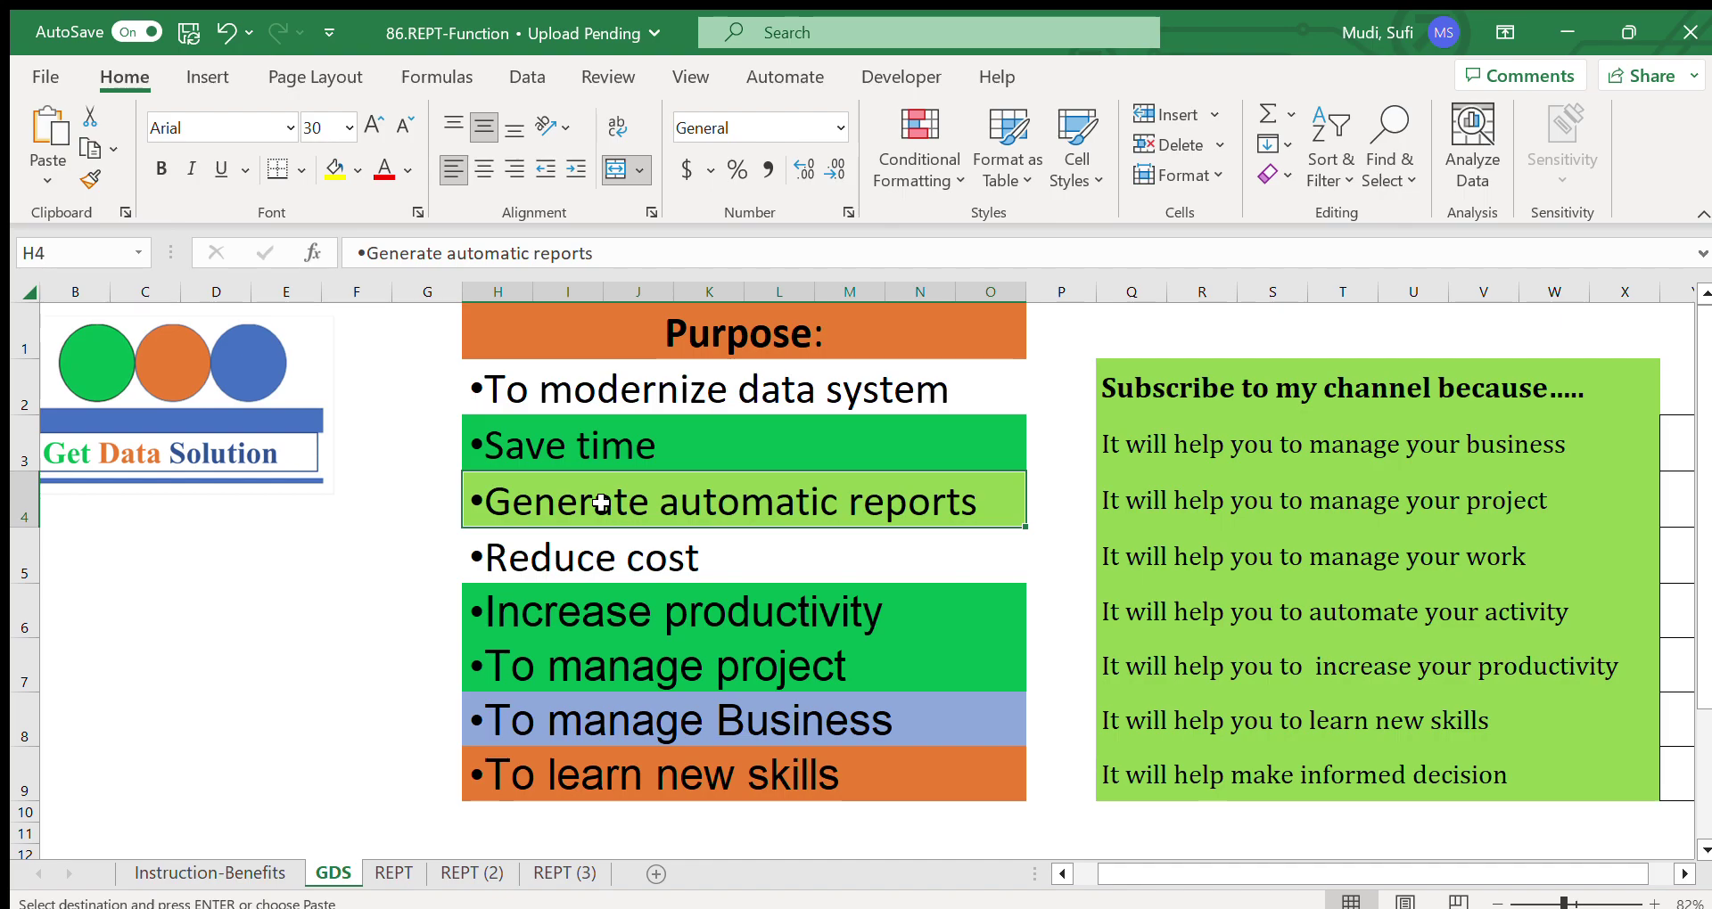
pyautogui.click(630, 613)
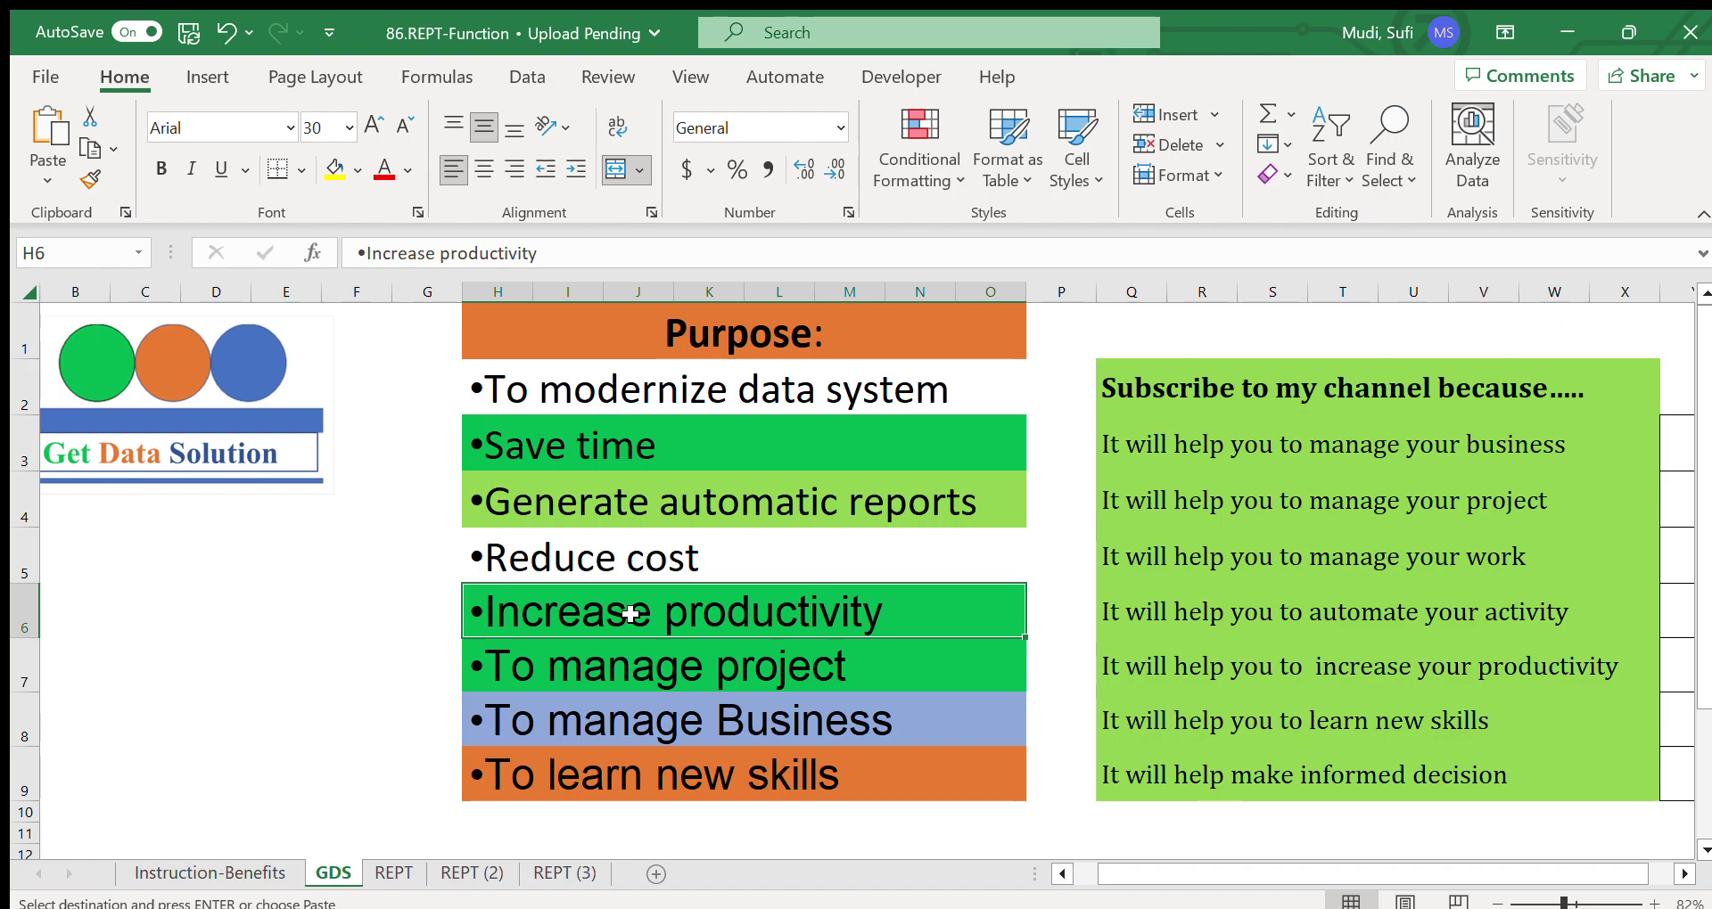
pyautogui.click(688, 448)
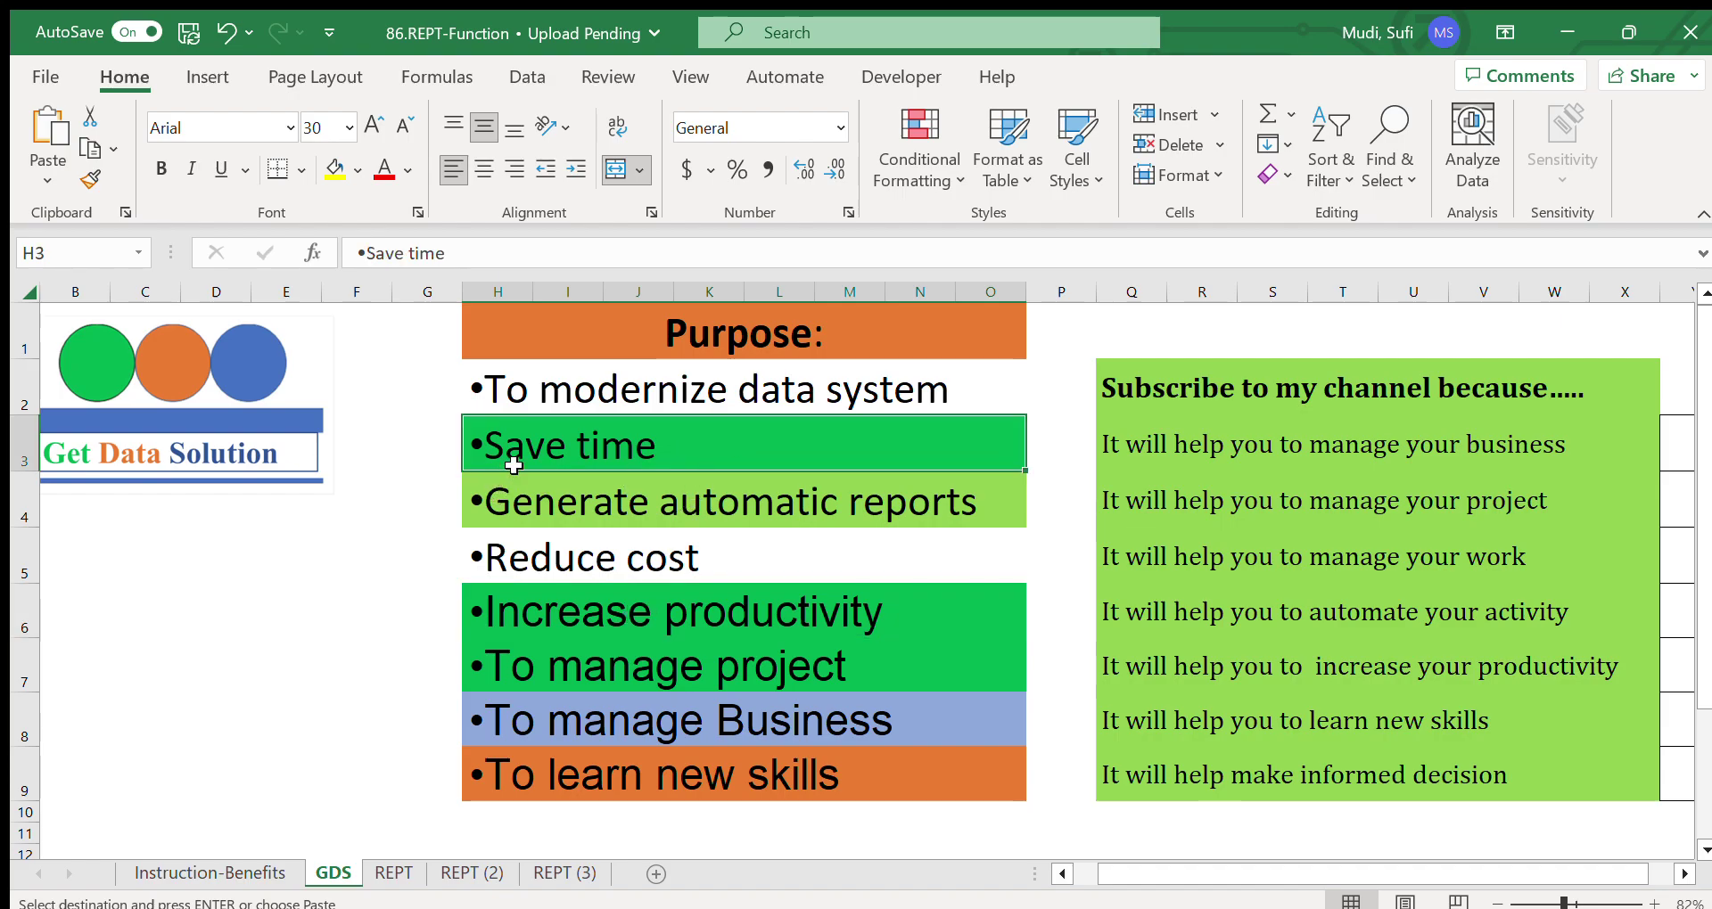
pyautogui.click(398, 457)
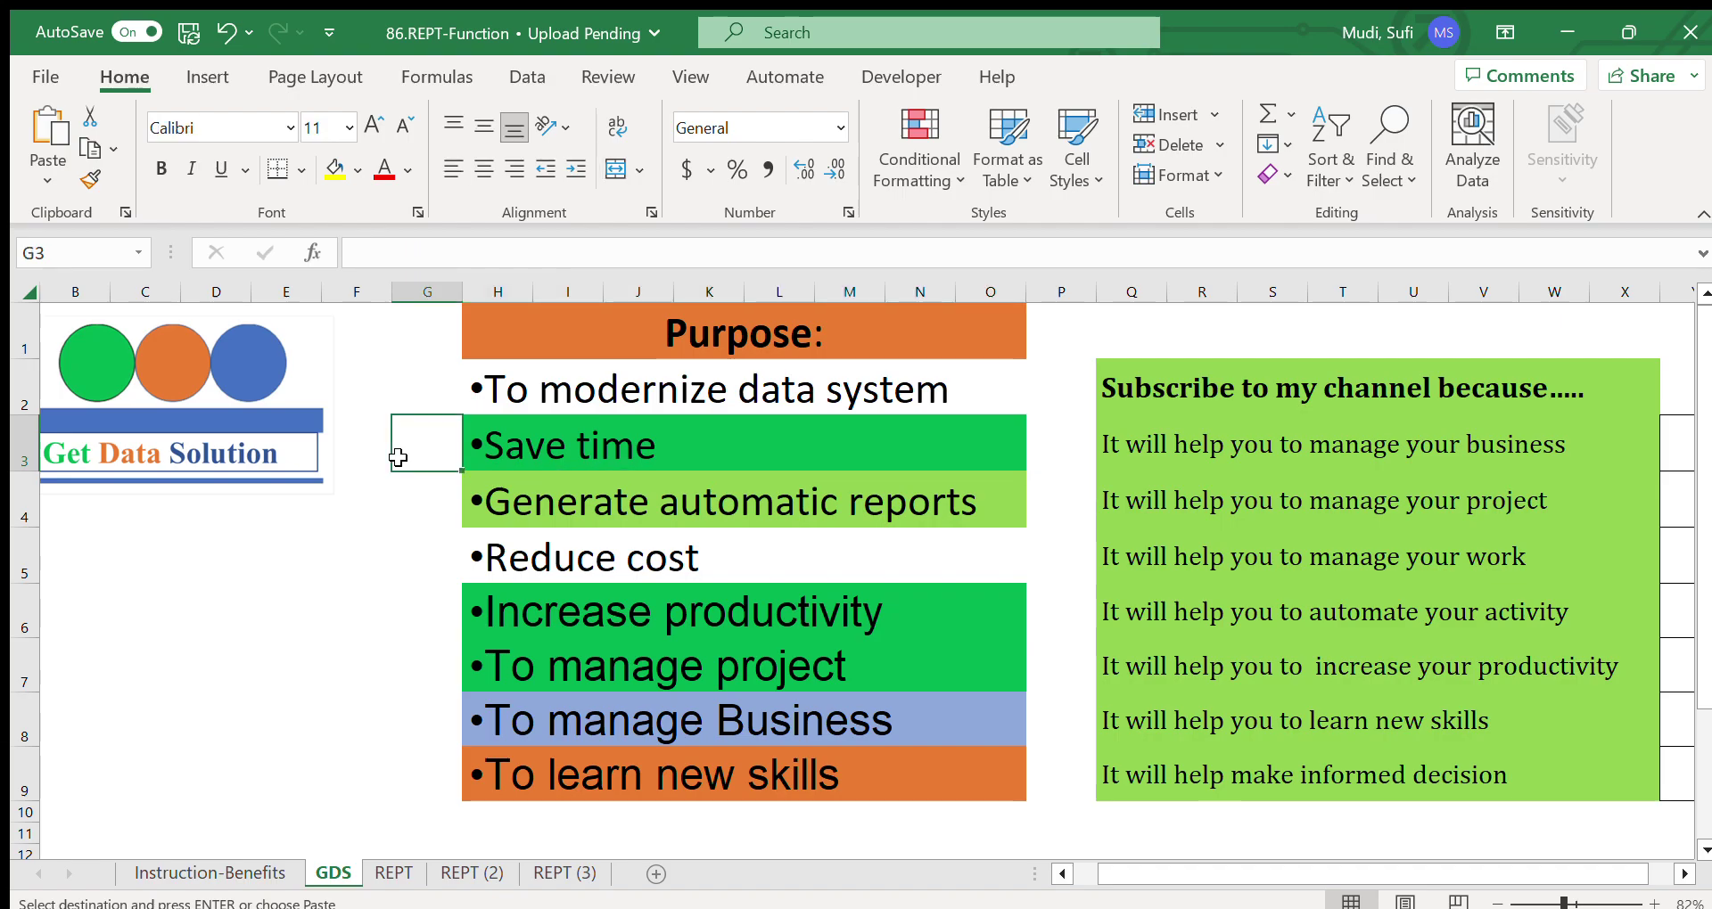
pyautogui.click(546, 465)
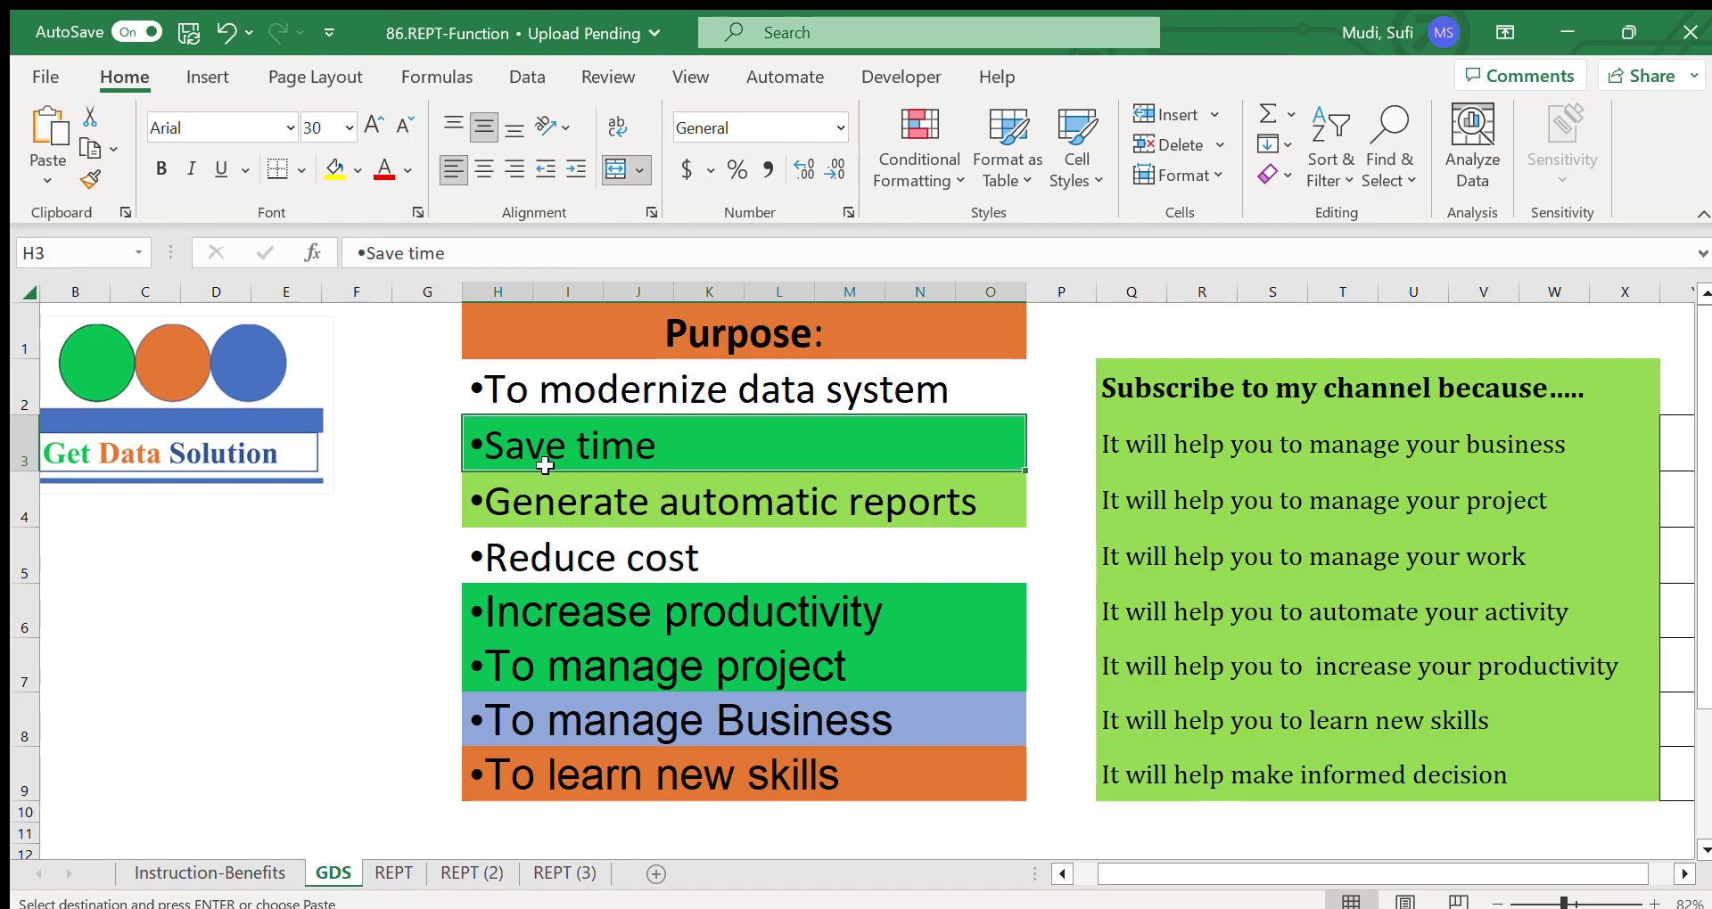
pyautogui.click(557, 872)
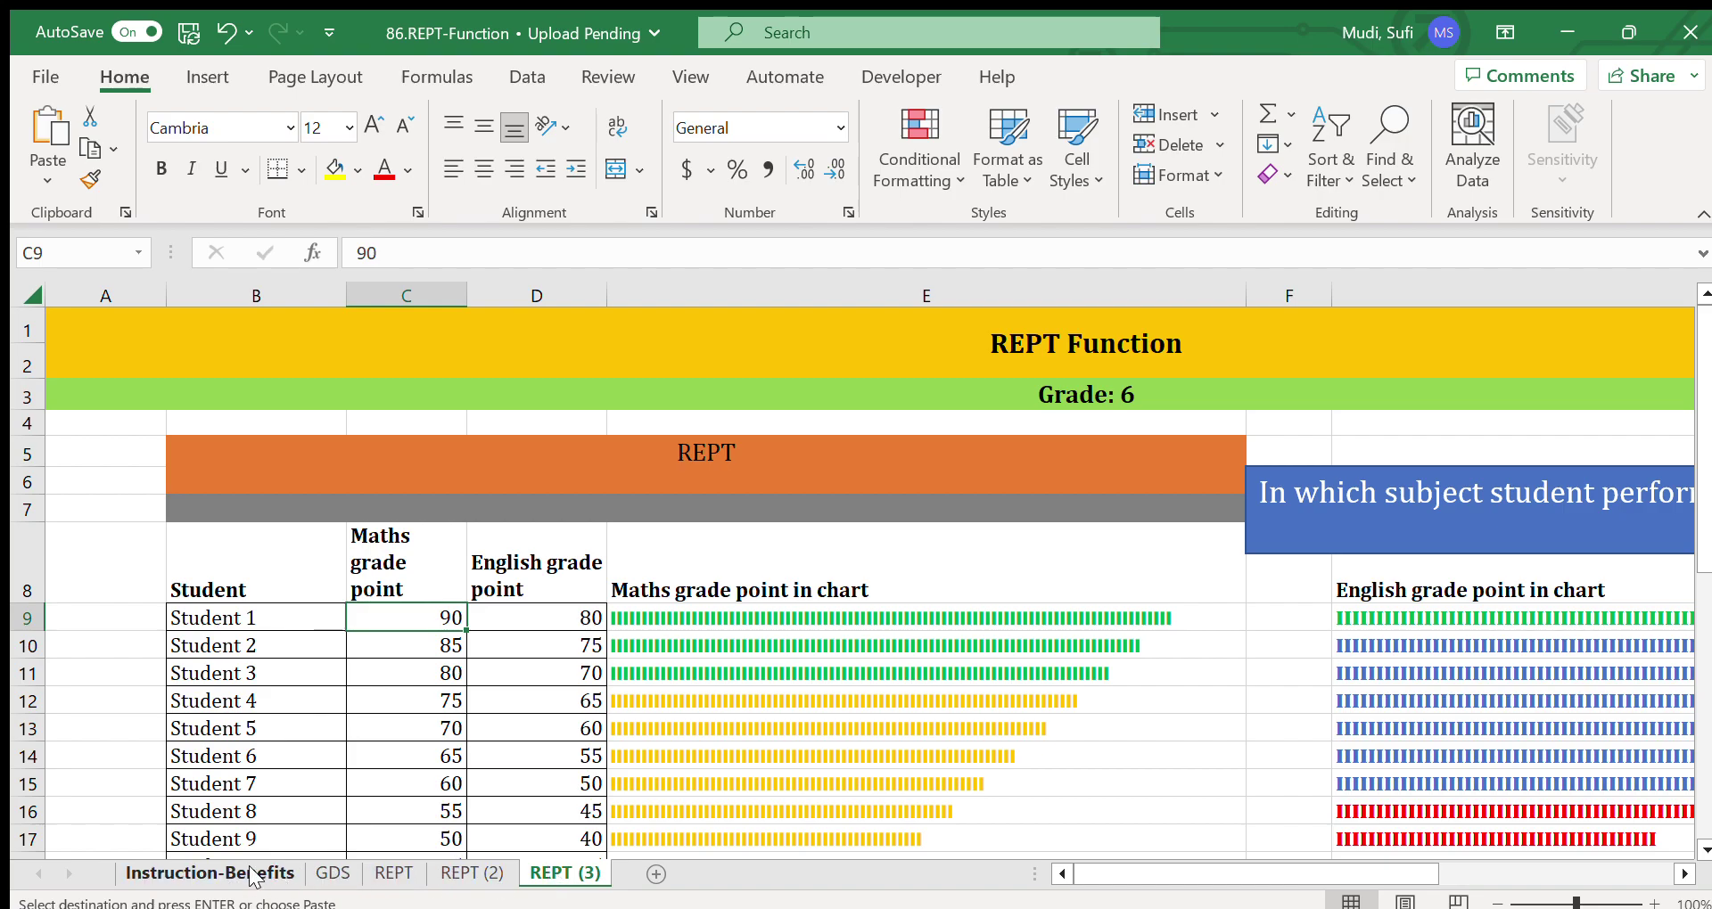
pyautogui.click(332, 874)
pyautogui.click(289, 617)
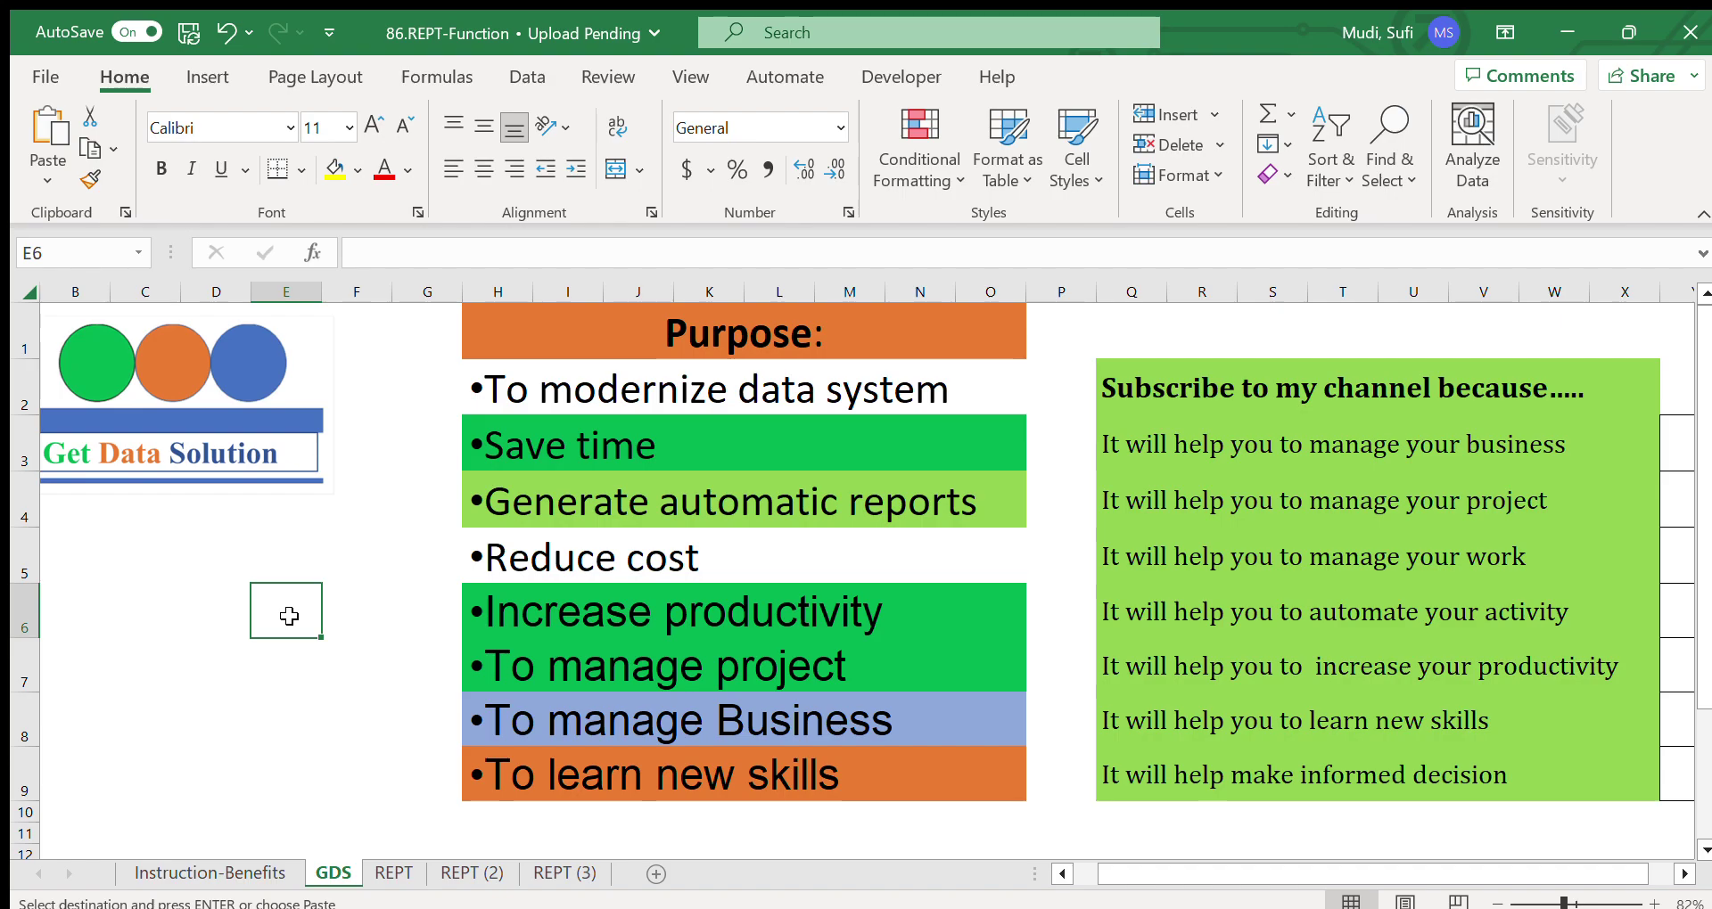
pyautogui.click(417, 490)
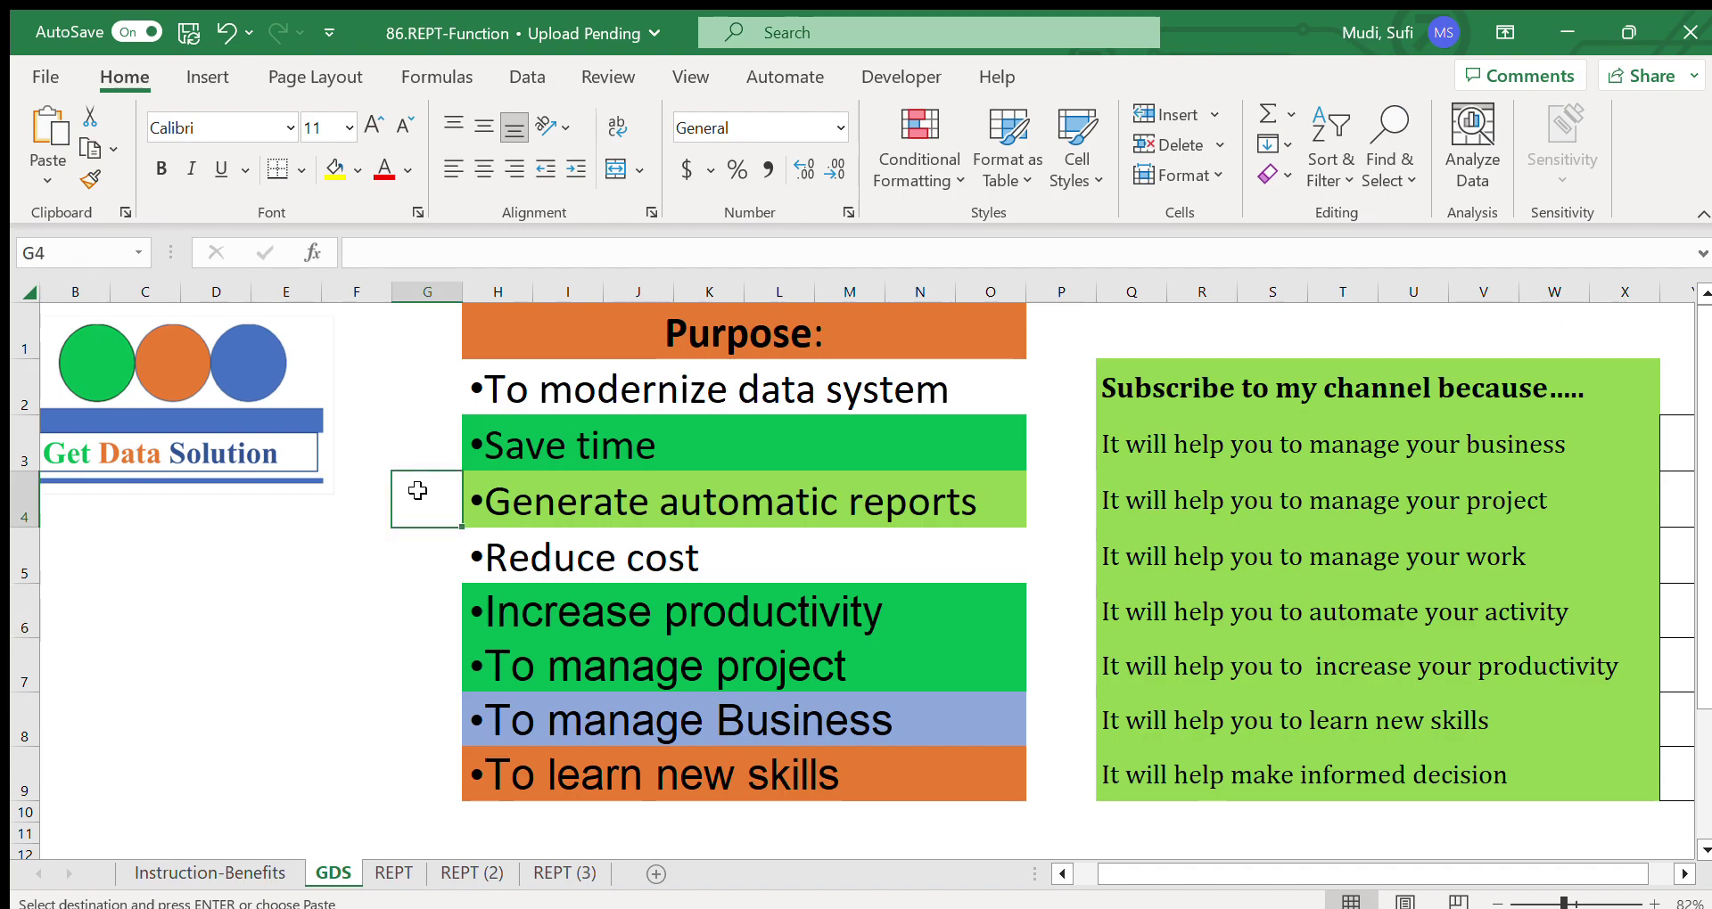
pyautogui.click(406, 391)
pyautogui.click(410, 438)
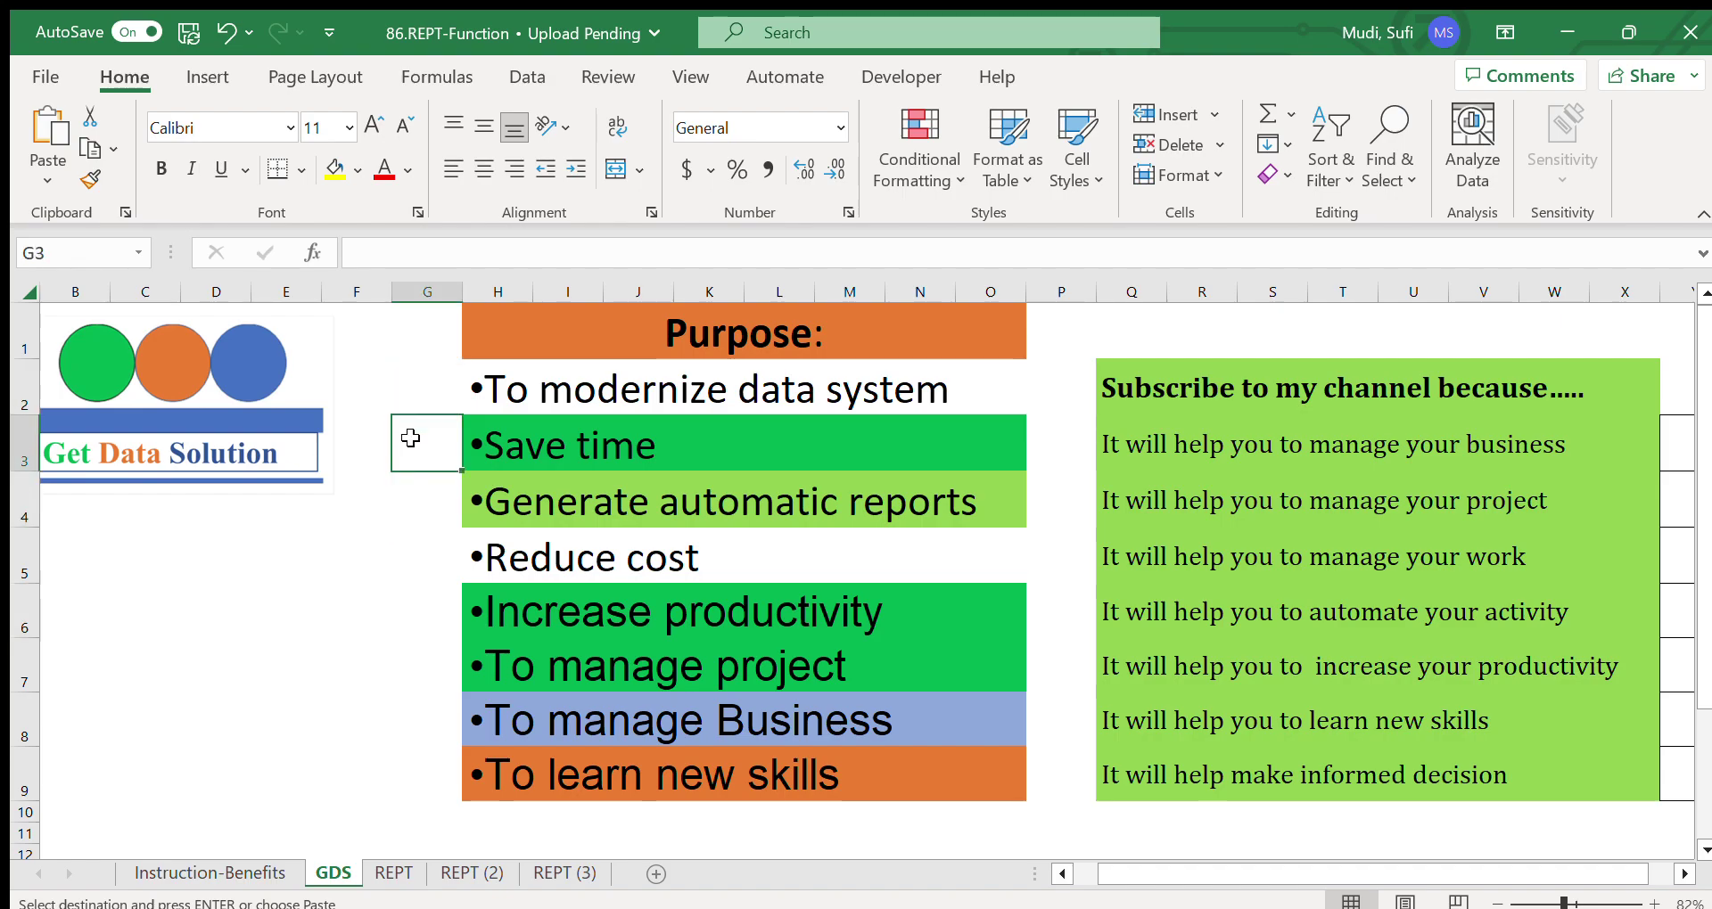
pyautogui.click(428, 381)
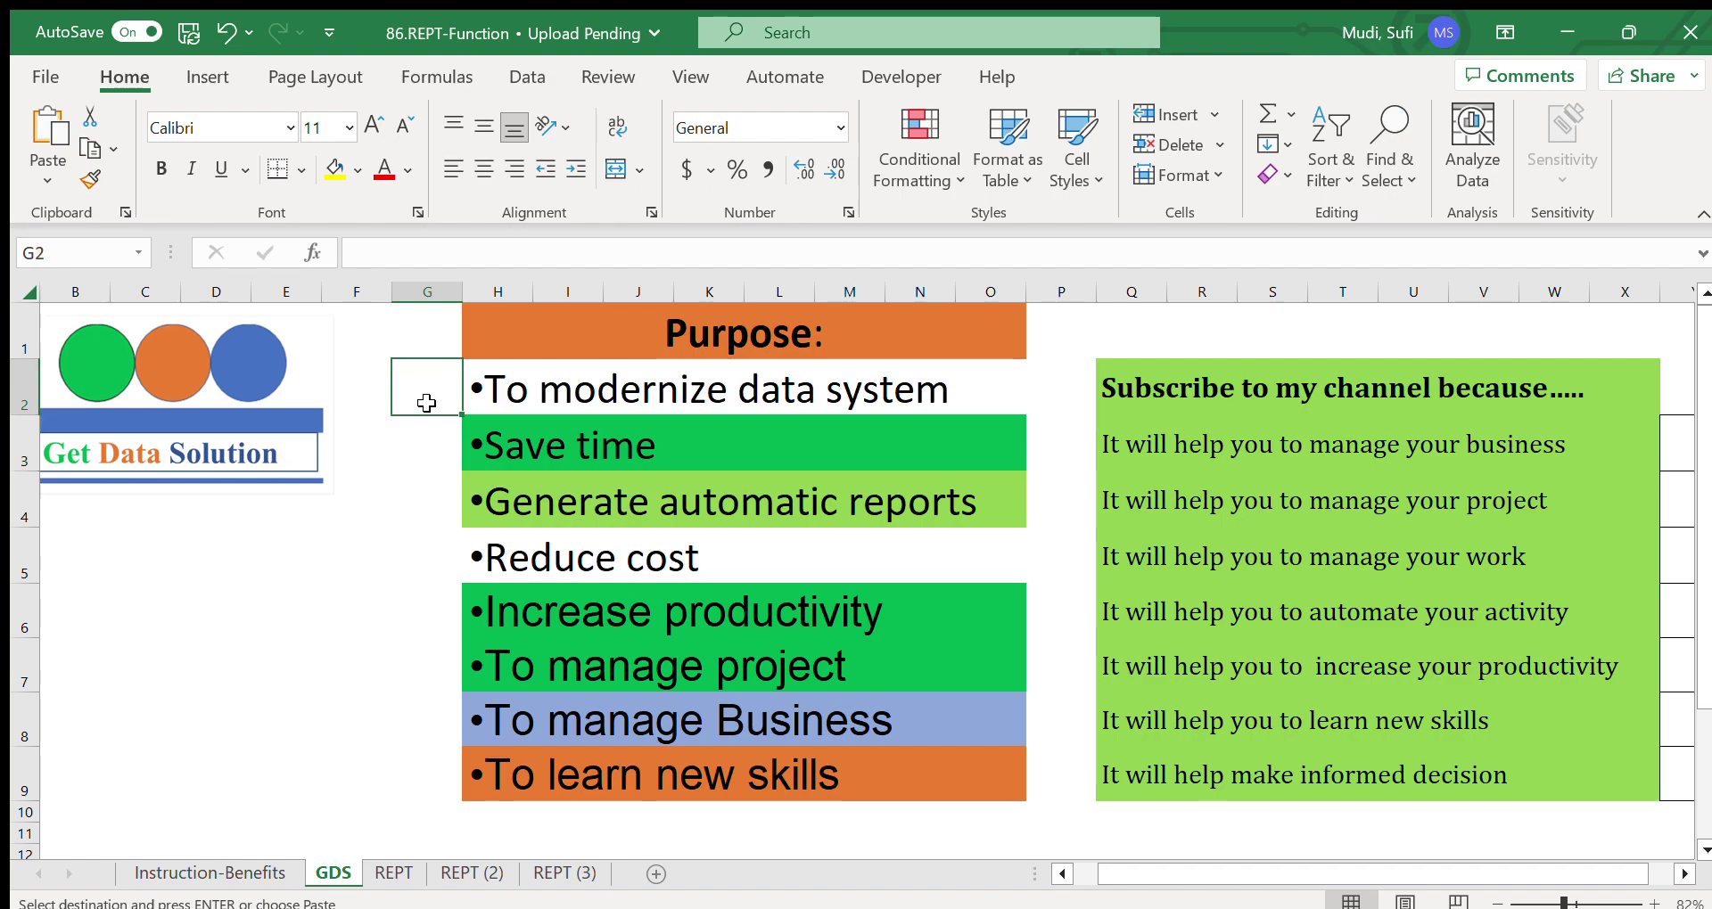
pyautogui.click(431, 443)
pyautogui.click(433, 492)
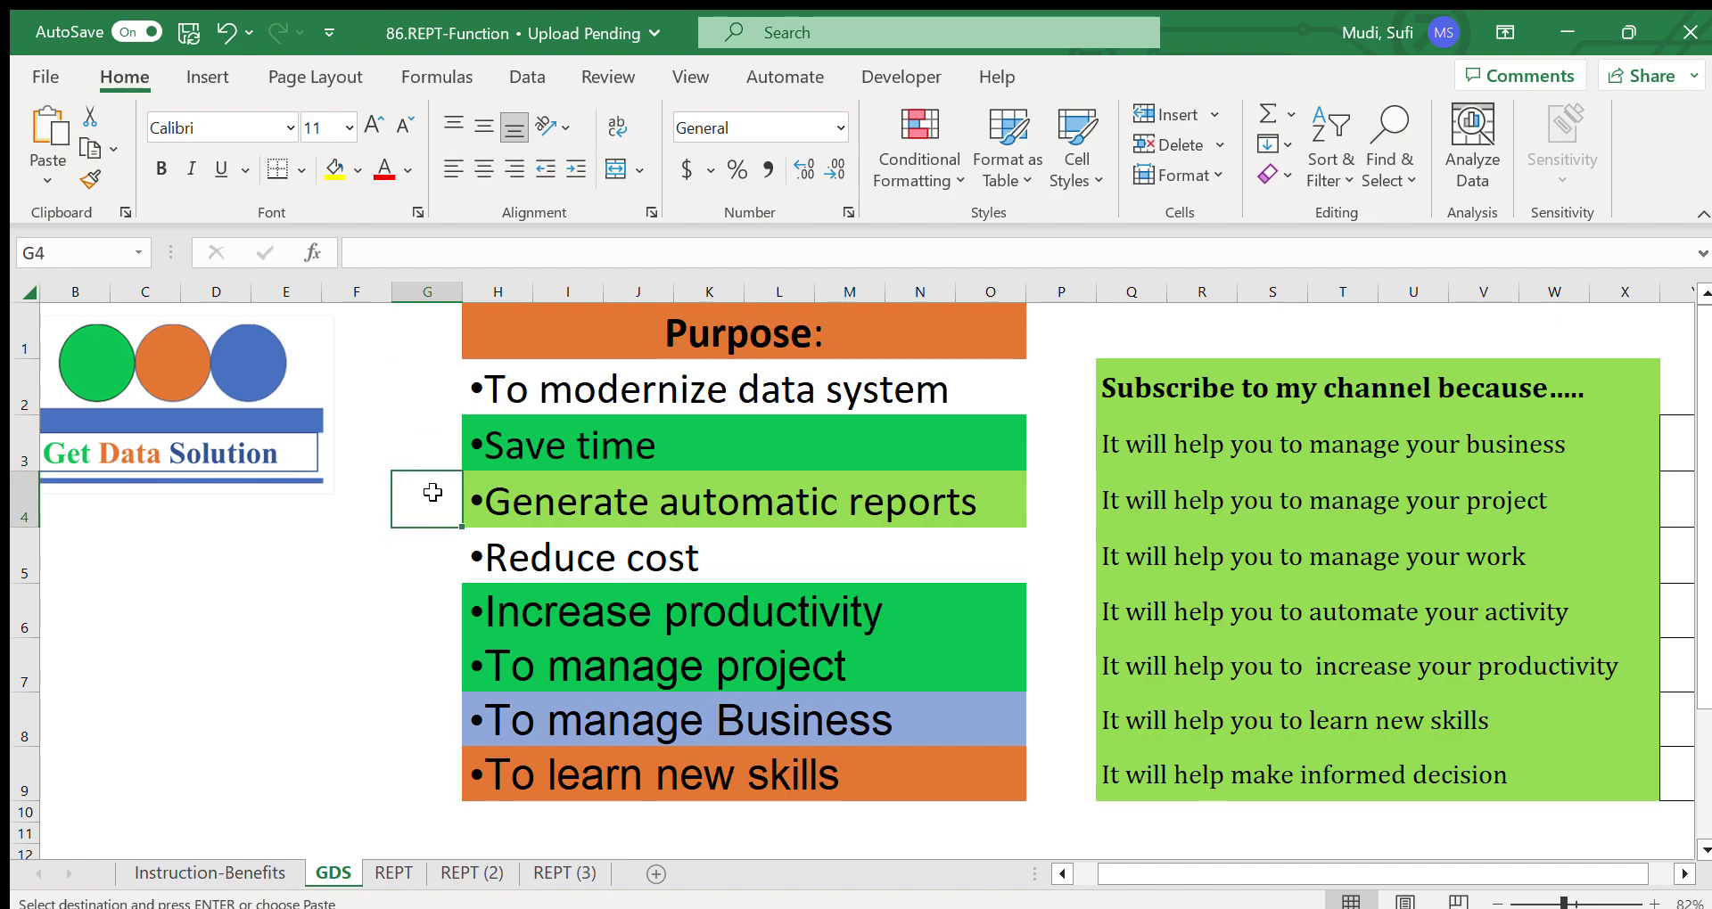